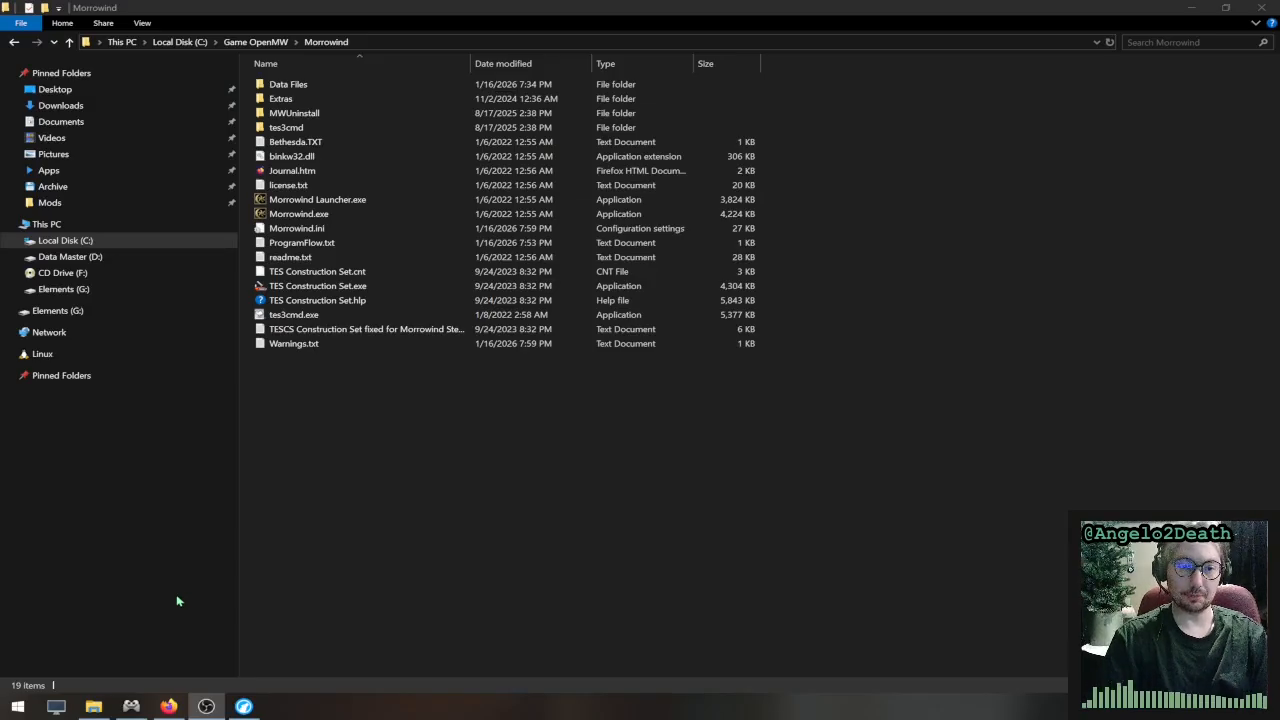
- Switch to the web browser and read the installation and BSA redating notes on the TES Construction Set fixed mod page
mouse_move(244, 707)
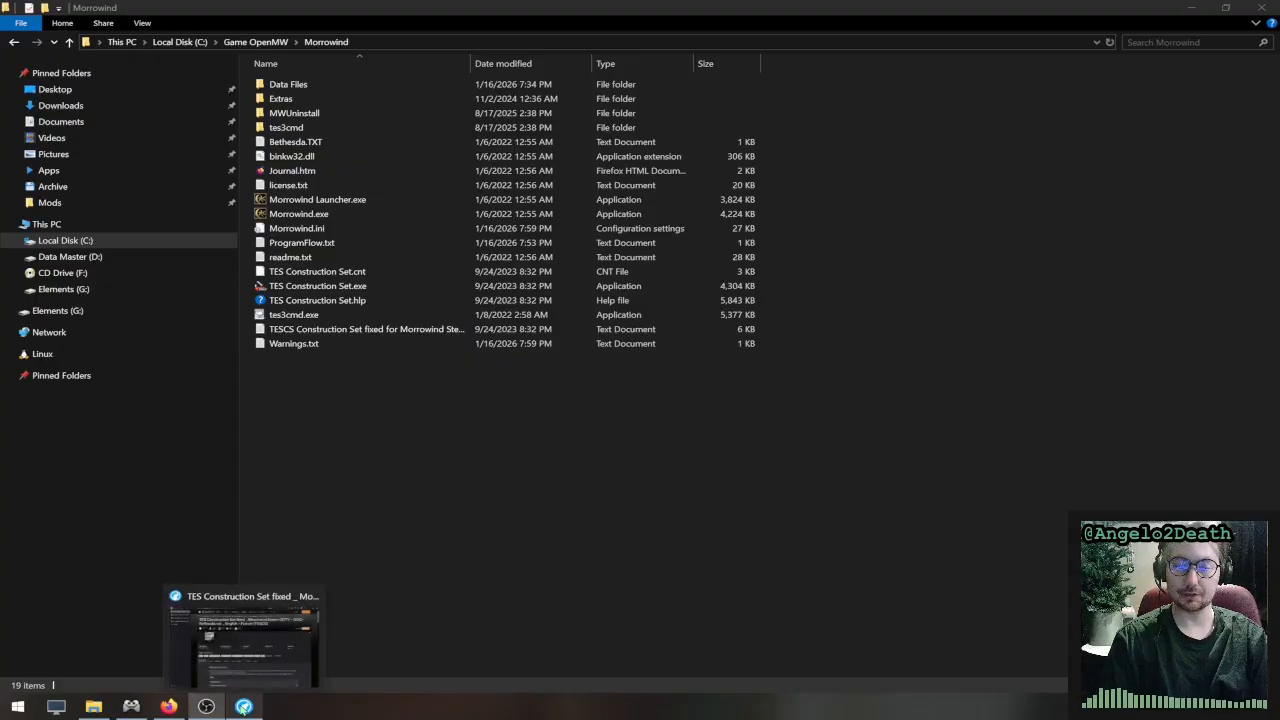
left_click(244, 707)
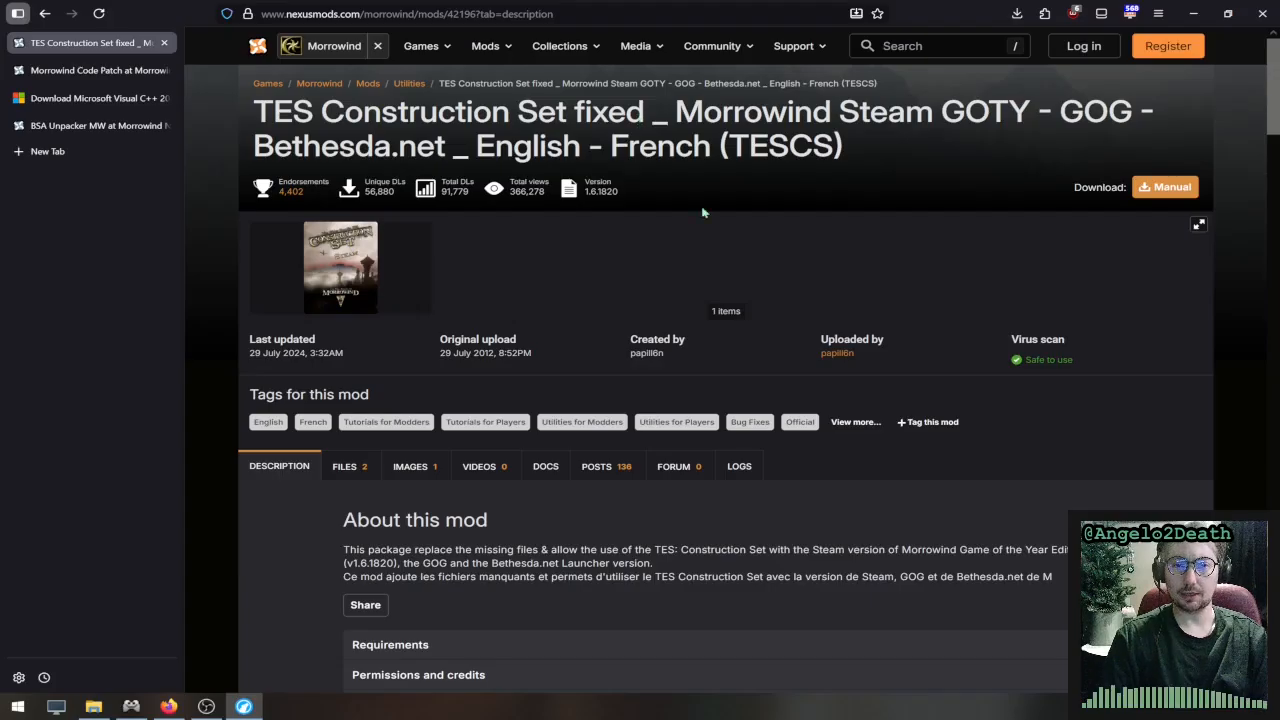
scroll(493, 333, "down", 3)
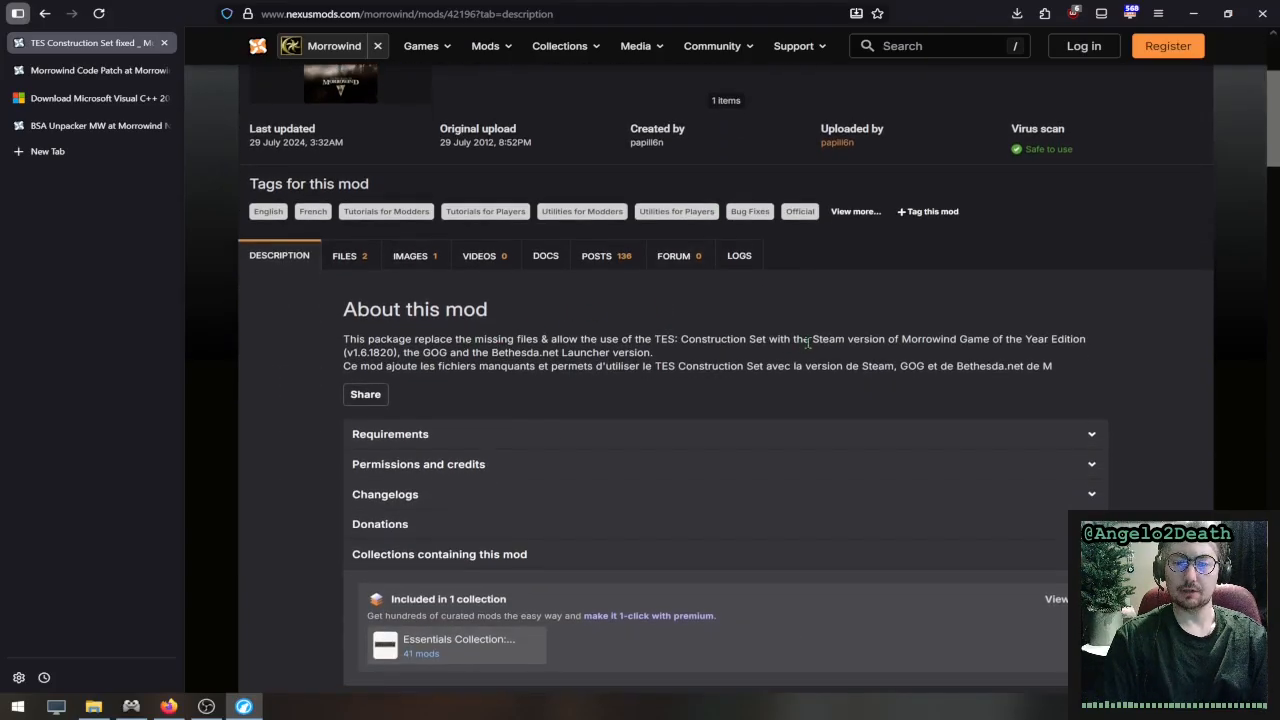
scroll(822, 345, "down", 3)
scroll(822, 345, "down", 5)
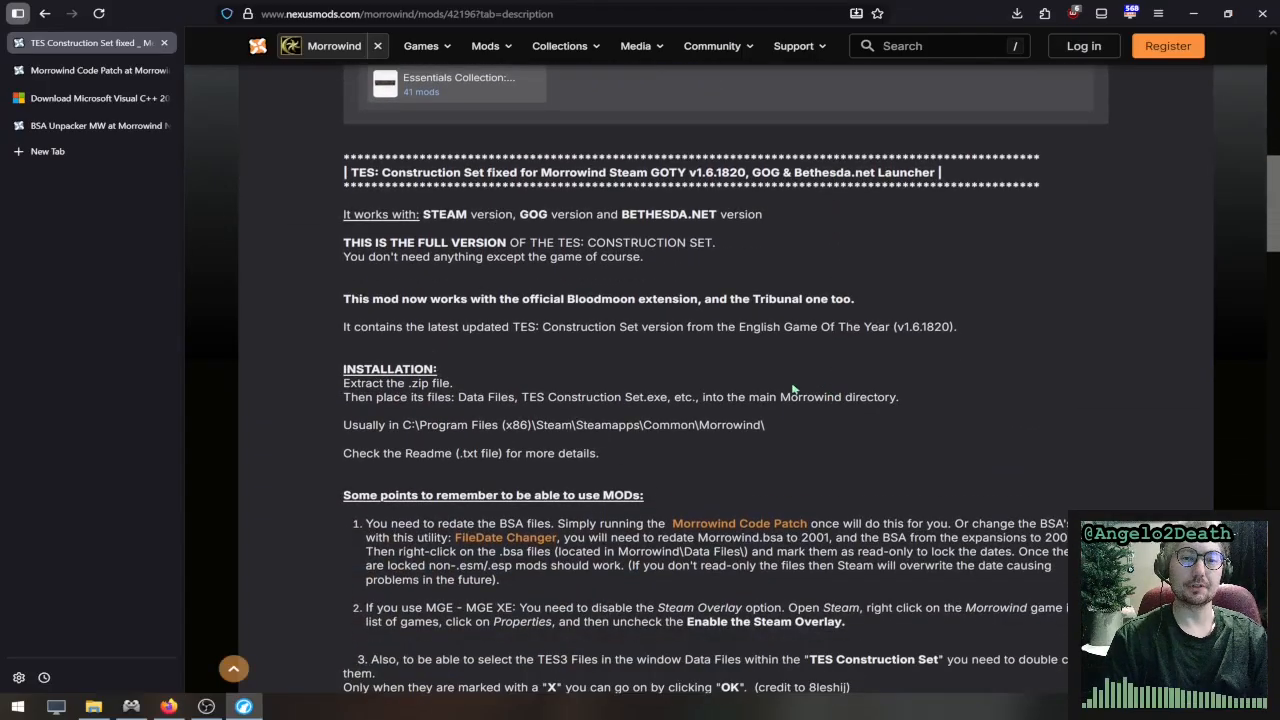
scroll(638, 342, "down", 1)
scroll(637, 342, "down", 2)
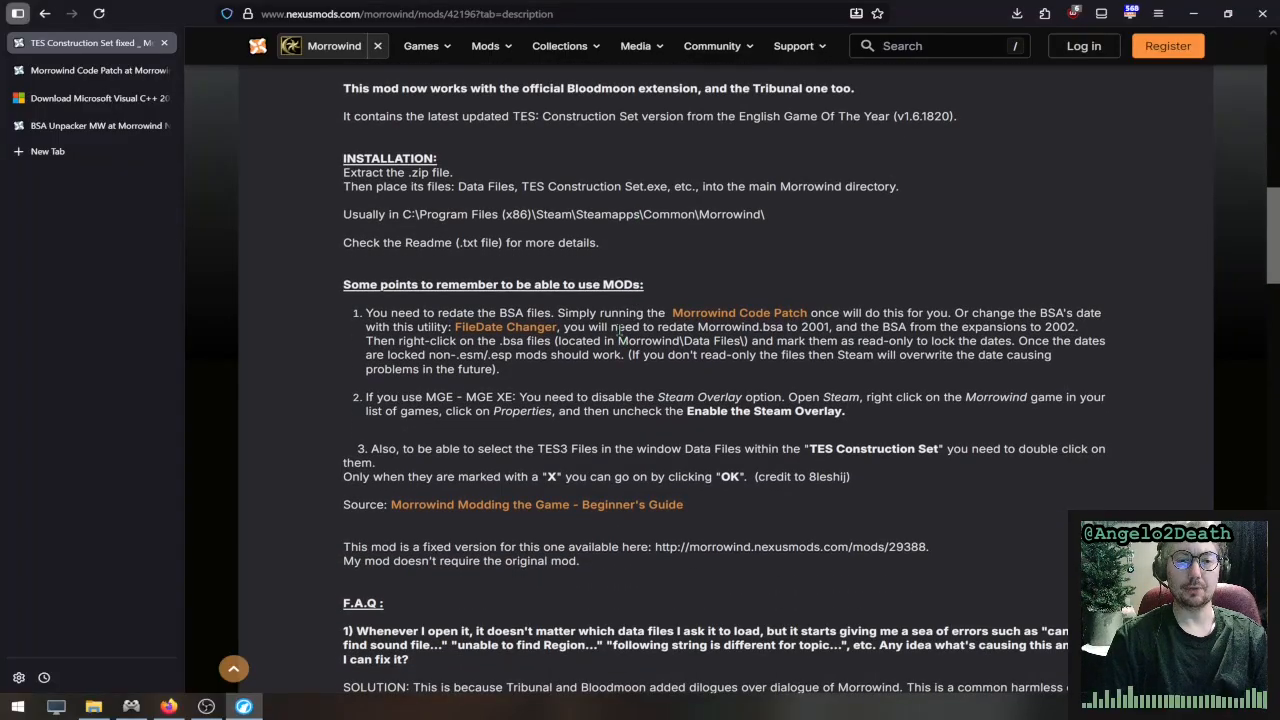
left_click_drag(433, 312, 554, 313)
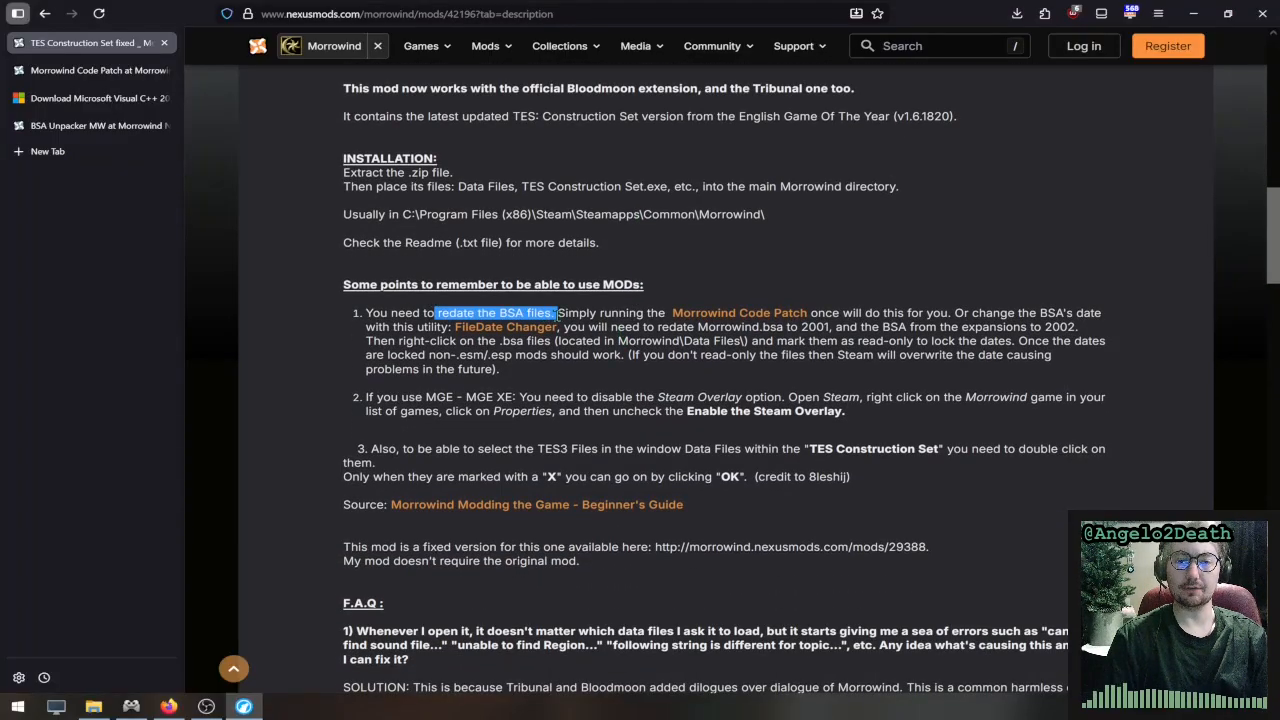
left_click(558, 314)
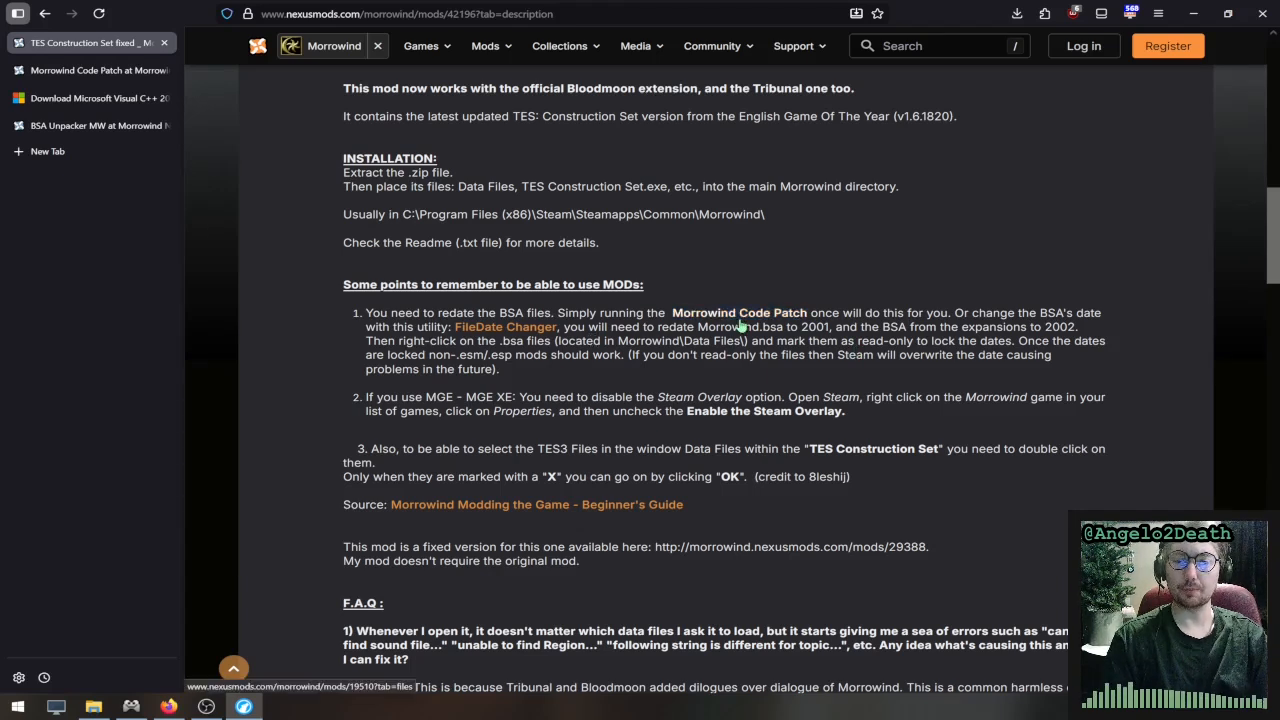
- Open the Morrowind Code Patch mod page and look through its files and its description, including requirements and fixes
left_click(67, 79)
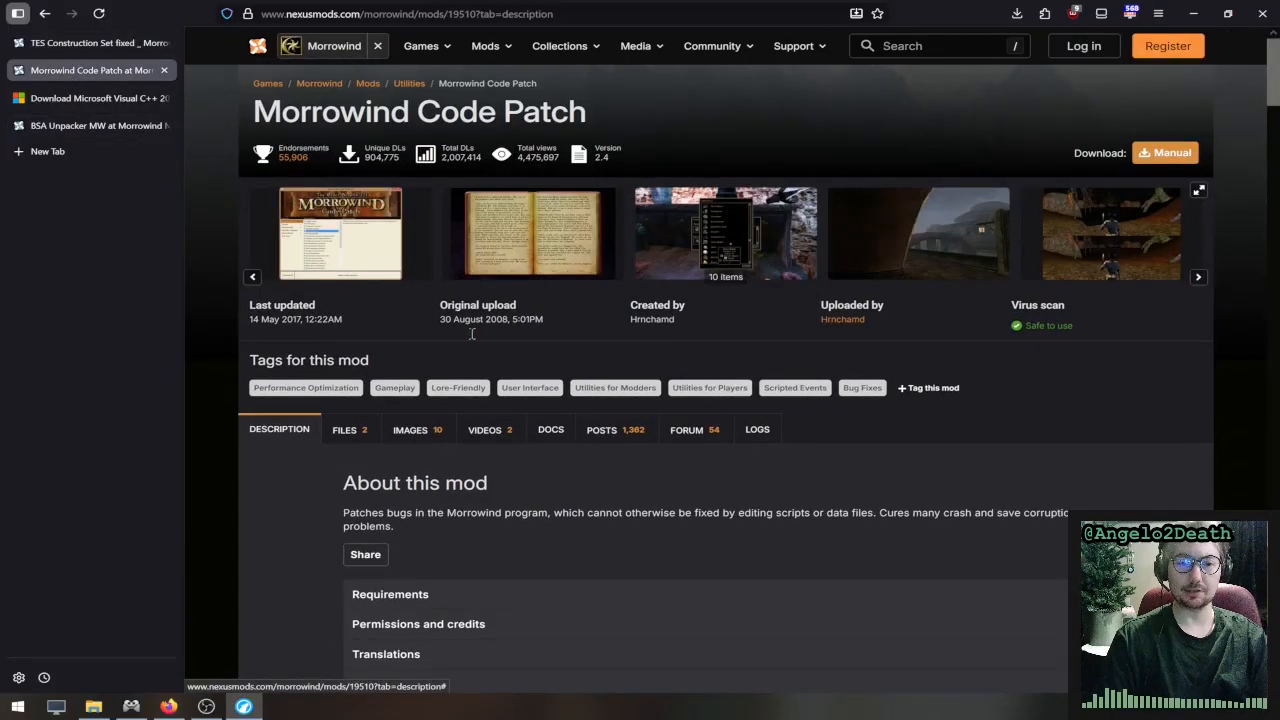
left_click(350, 432)
scroll(355, 440, "down", 2)
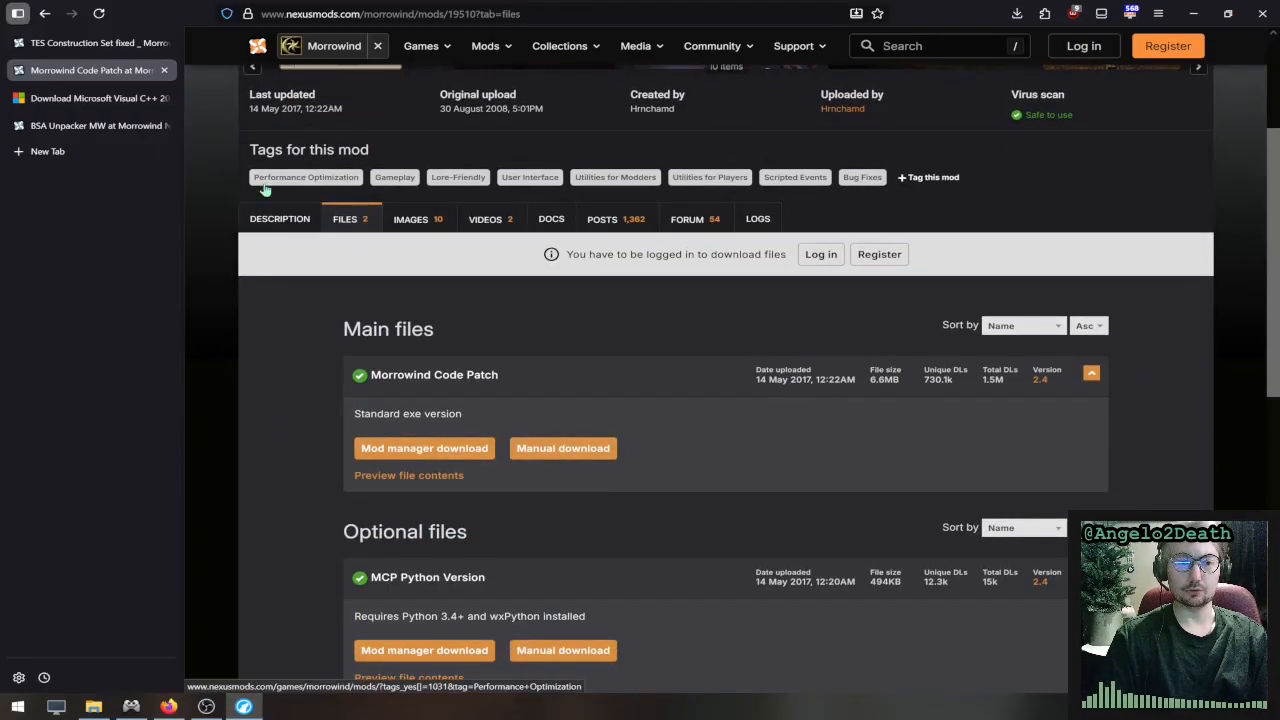
left_click(279, 219)
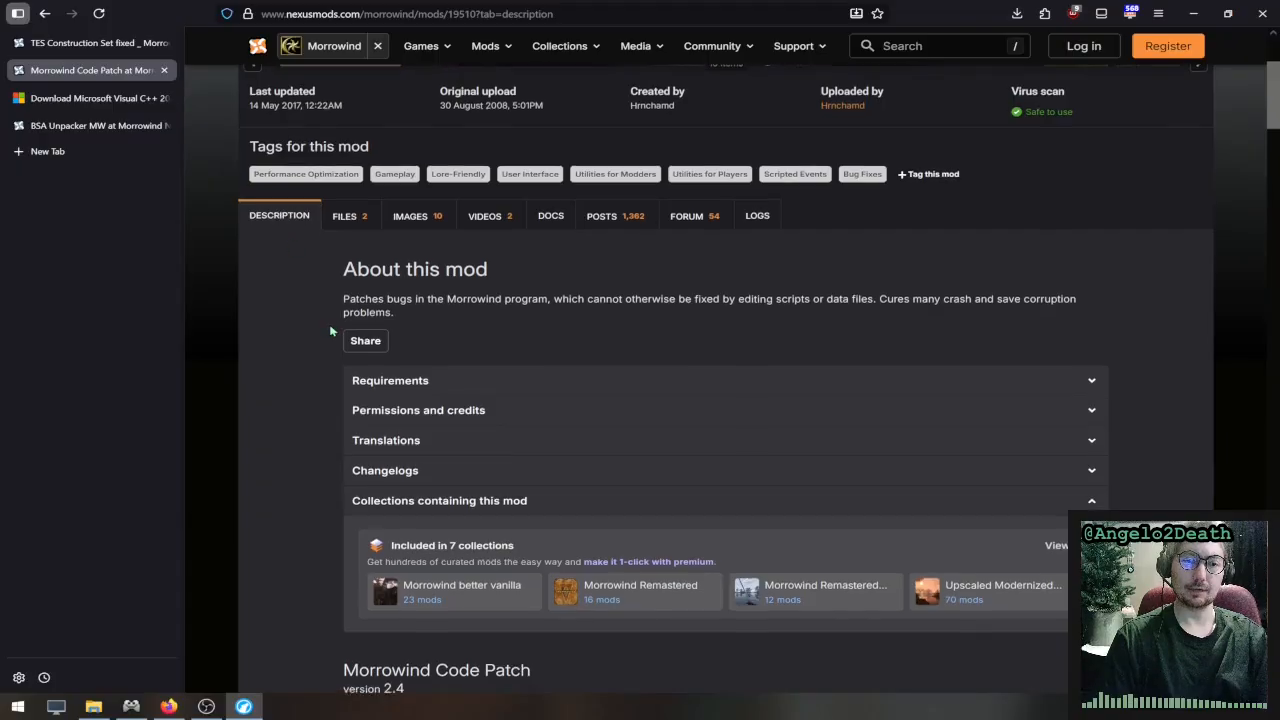
scroll(325, 400, "down", 3)
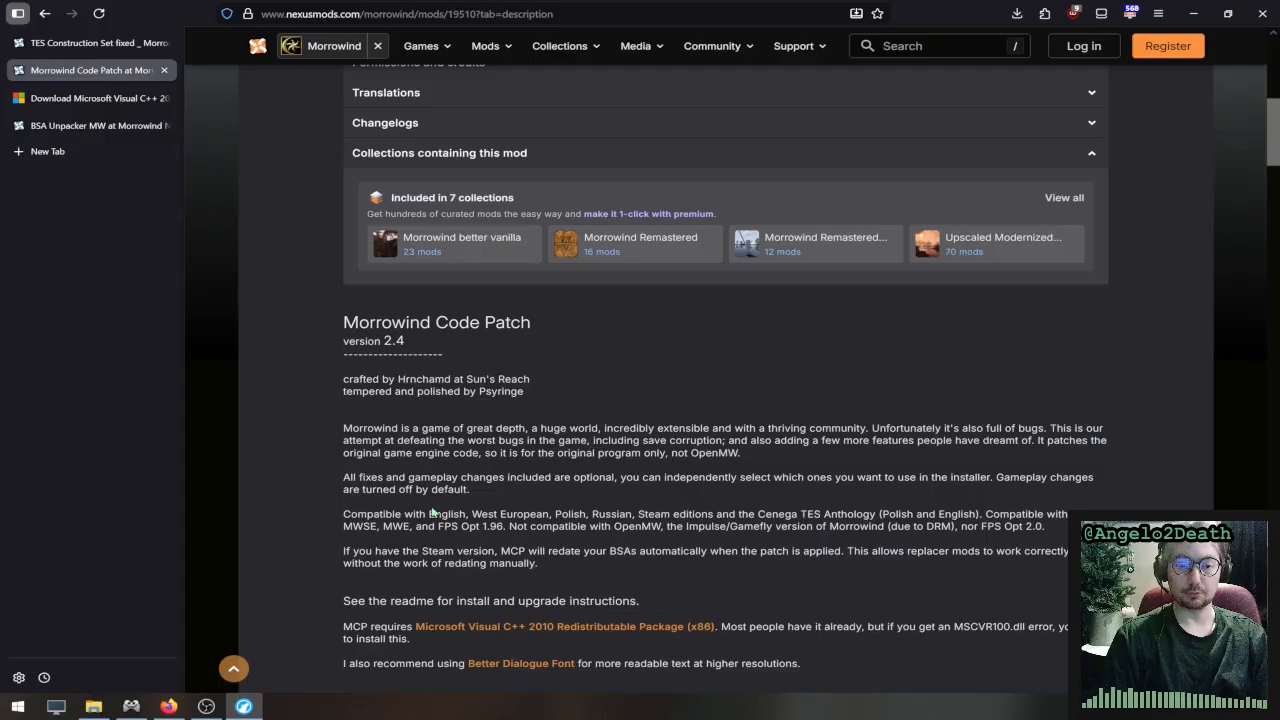
scroll(455, 503, "down", 2)
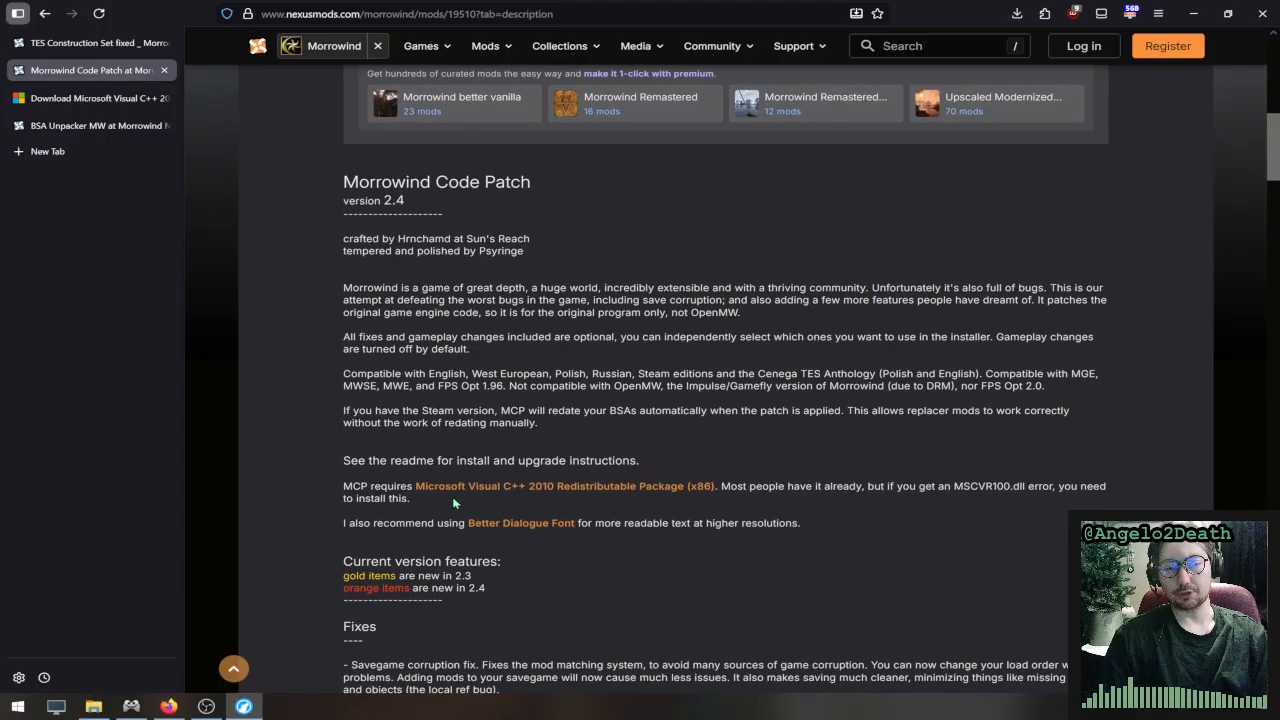
scroll(417, 512, "down", 6)
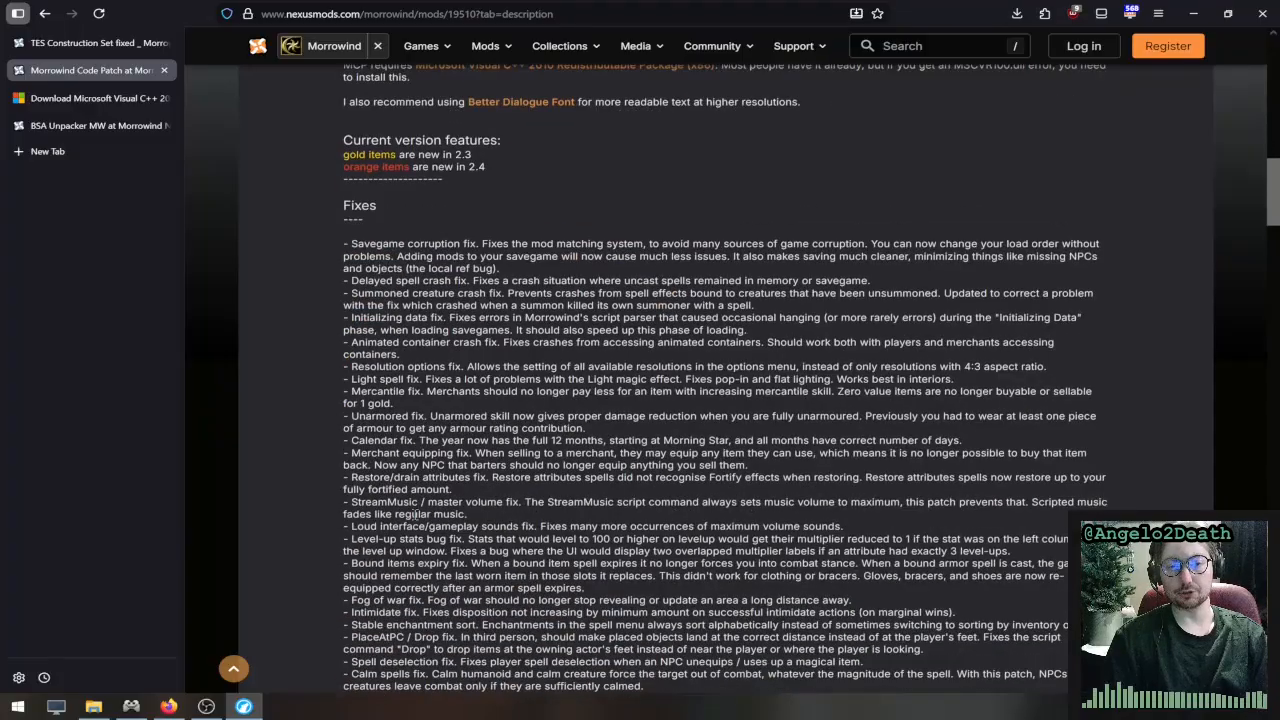
scroll(414, 513, "up", 5)
scroll(414, 512, "up", 10)
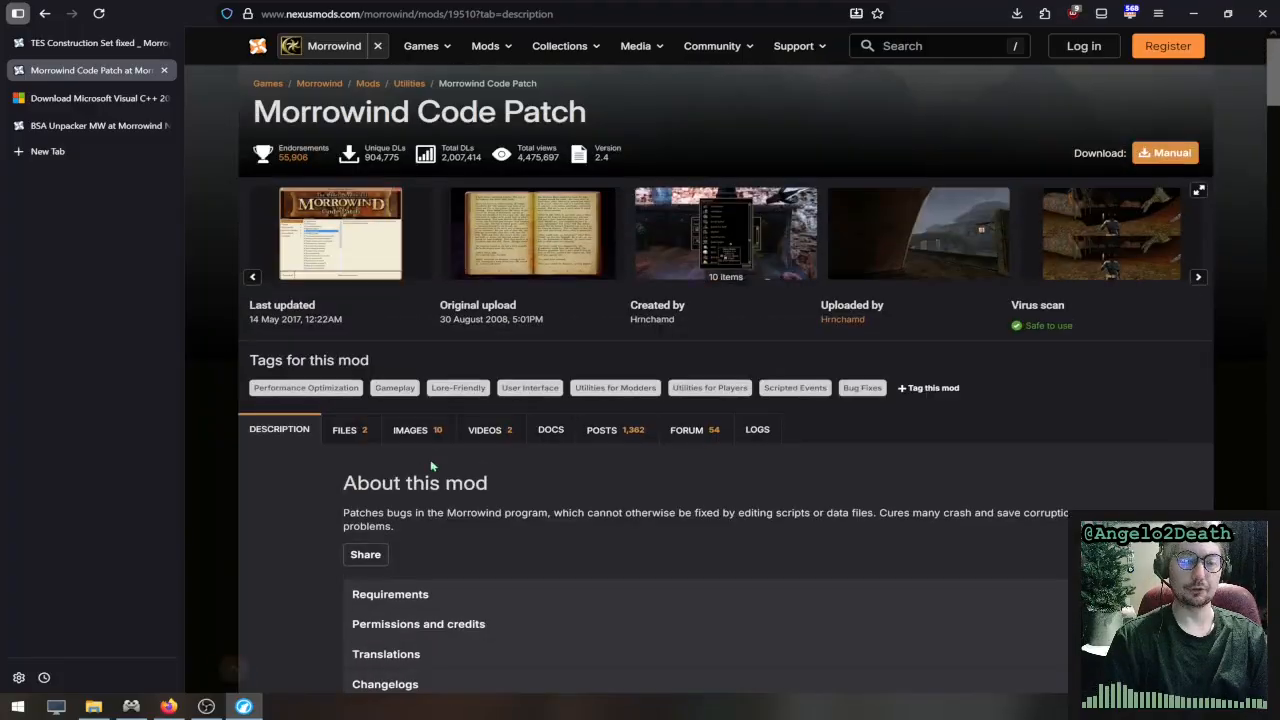
- Show the downloadable main and optional files of Morrowind Code Patch
left_click(352, 430)
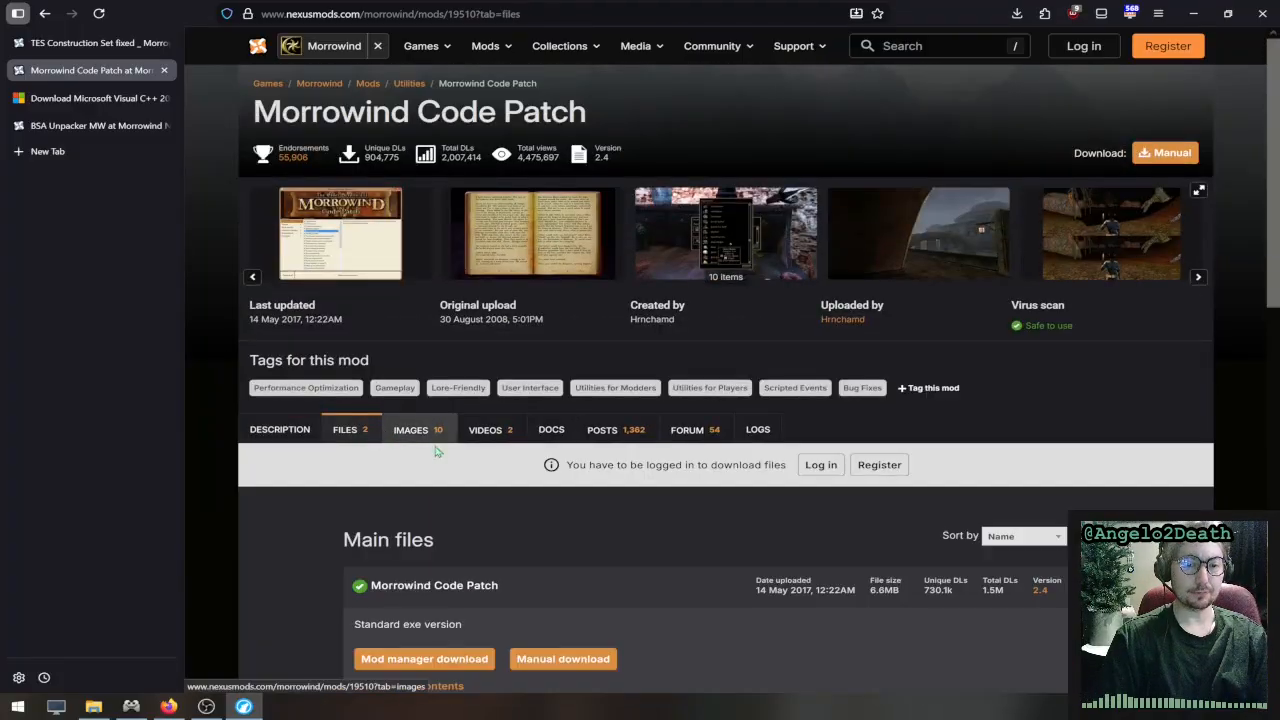
scroll(460, 458, "down", 2)
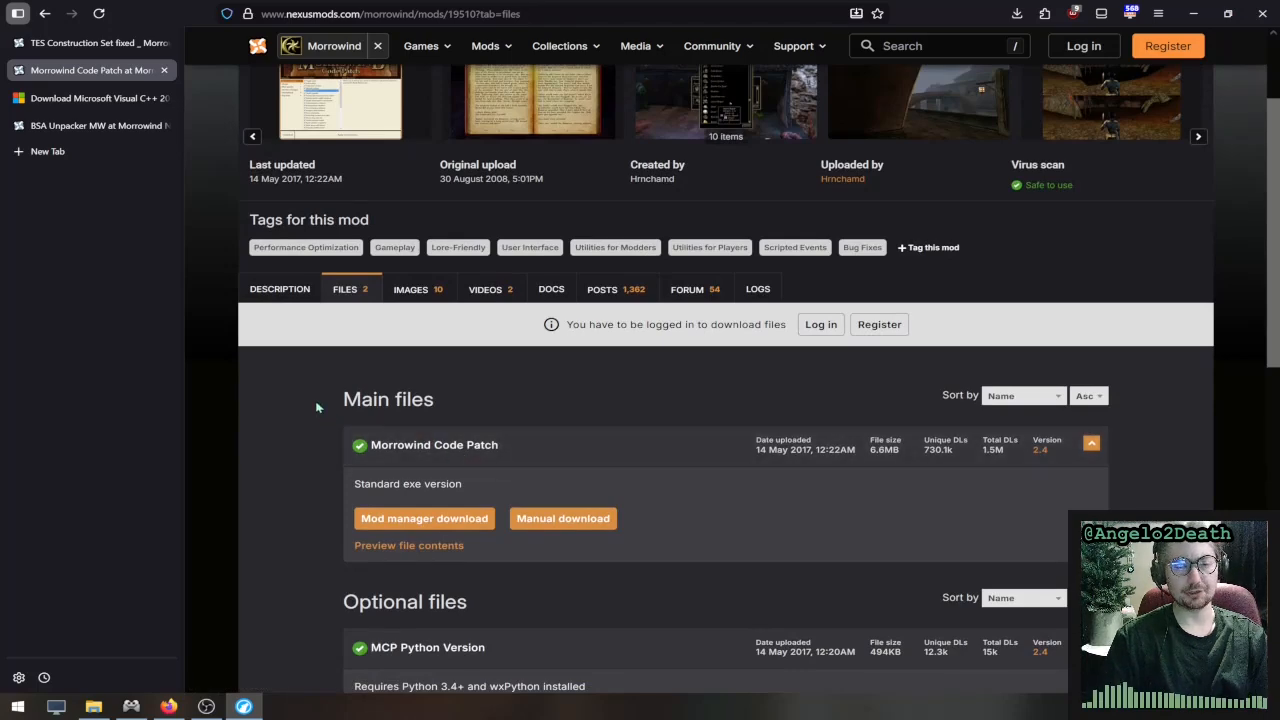
scroll(316, 408, "up", 2)
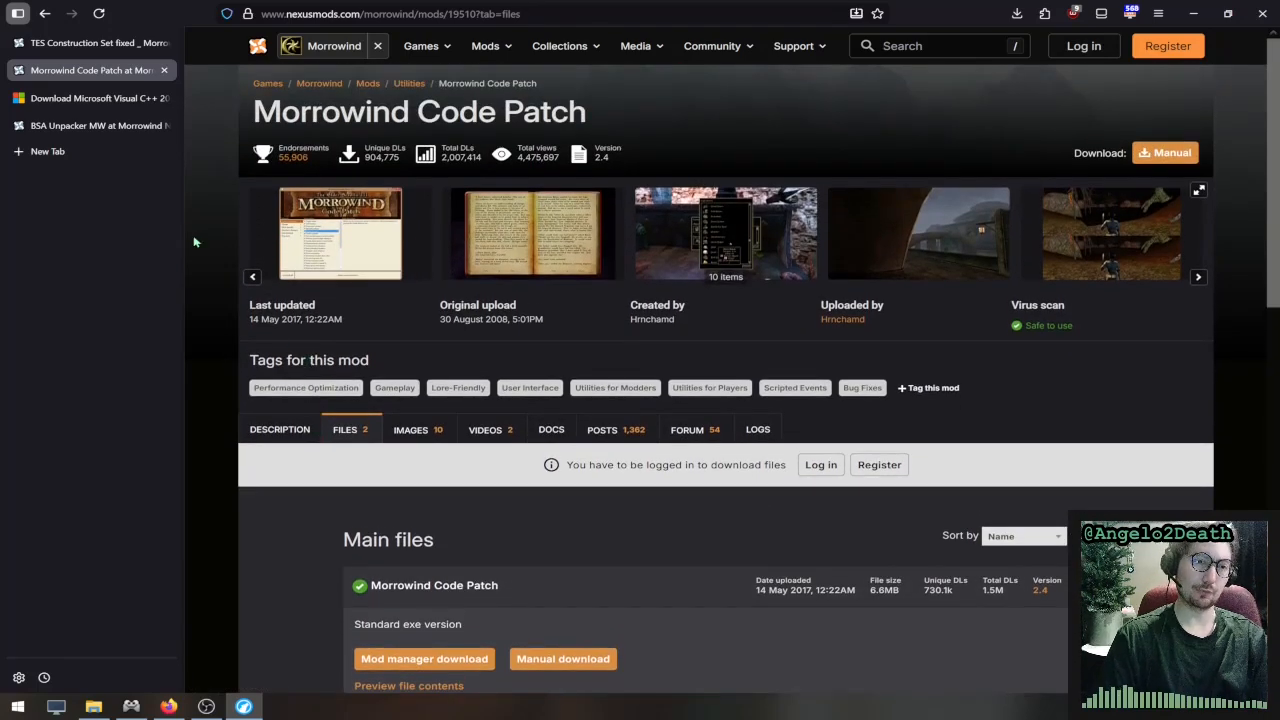
- Go back to the TES Construction Set fixed page, and from there switch to the BSA Unpacker MW mod page
left_click(96, 46)
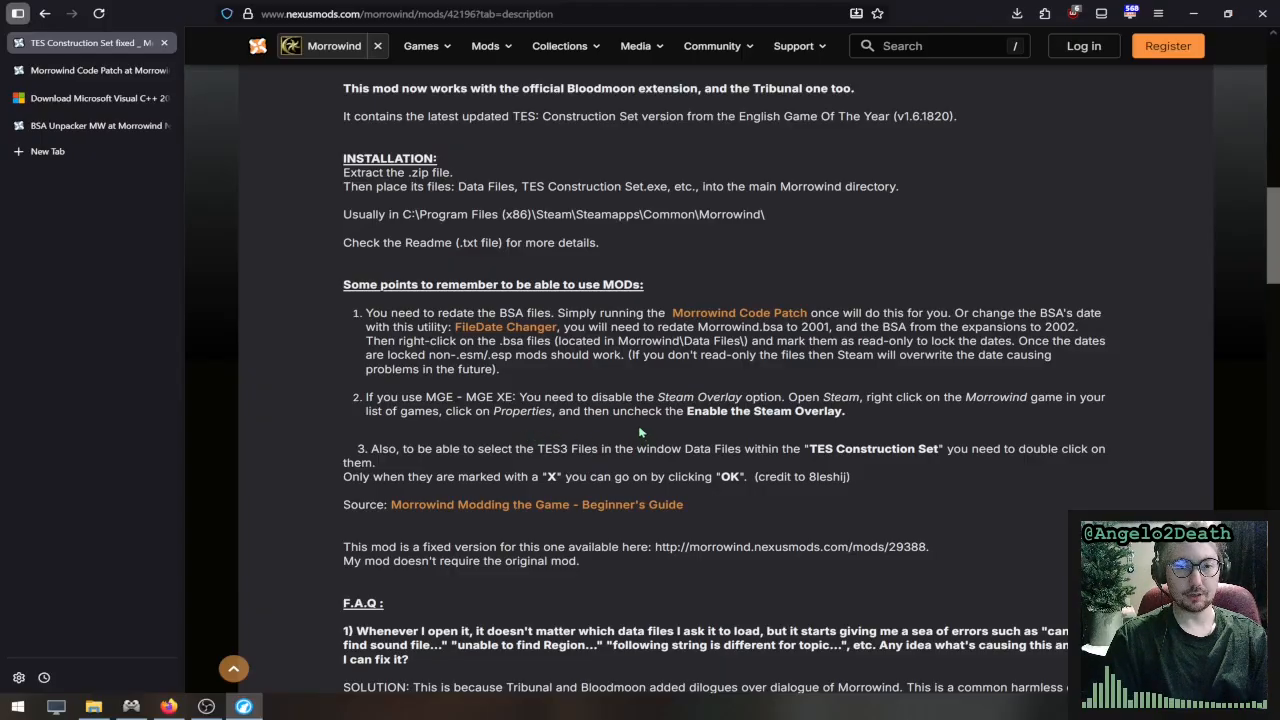
left_click(121, 127)
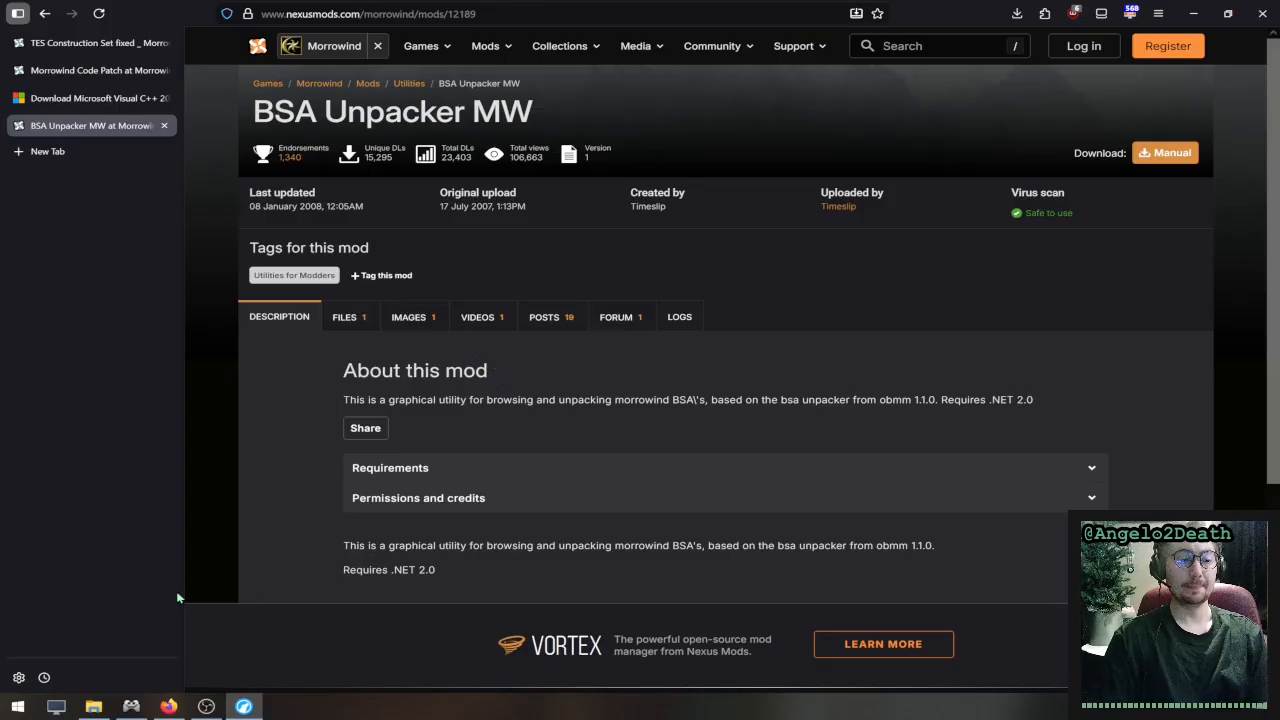
mouse_move(95, 707)
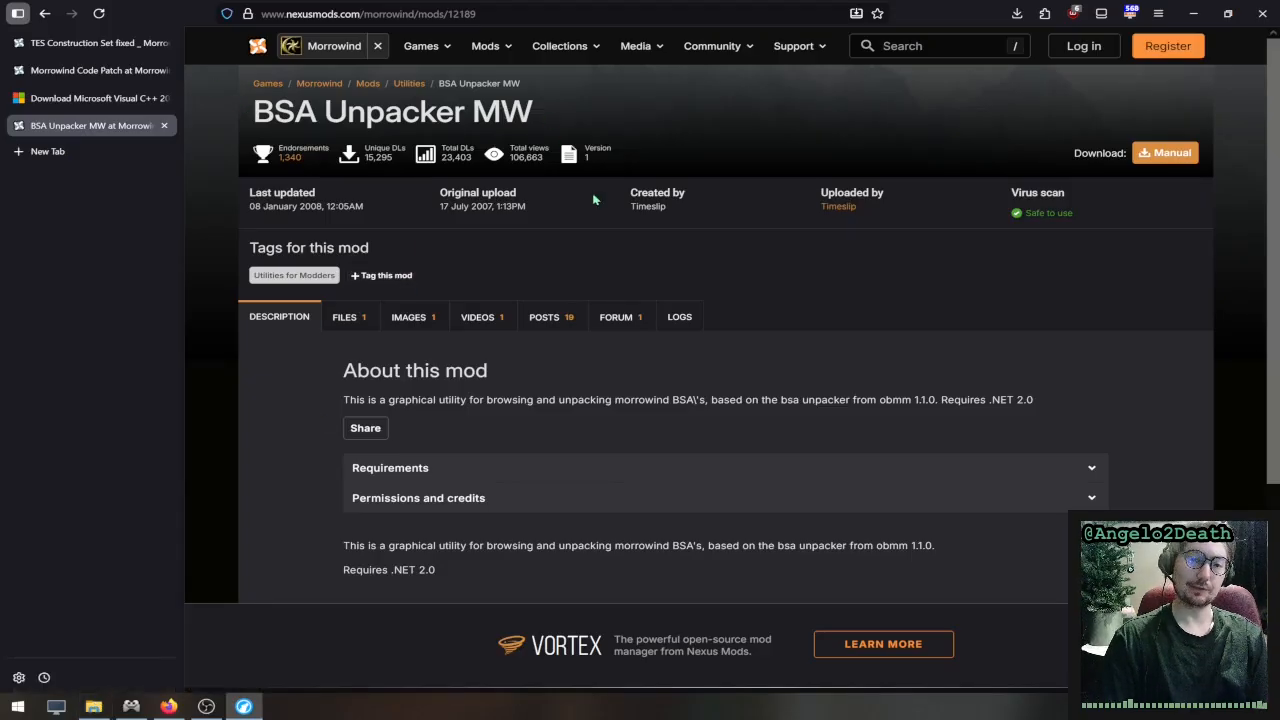
- Read the Visual C++ 2010 Redistributable requirement in the Morrowind Code Patch description and view the already open Microsoft download page for it
left_click(101, 73)
scroll(591, 521, "down", 1)
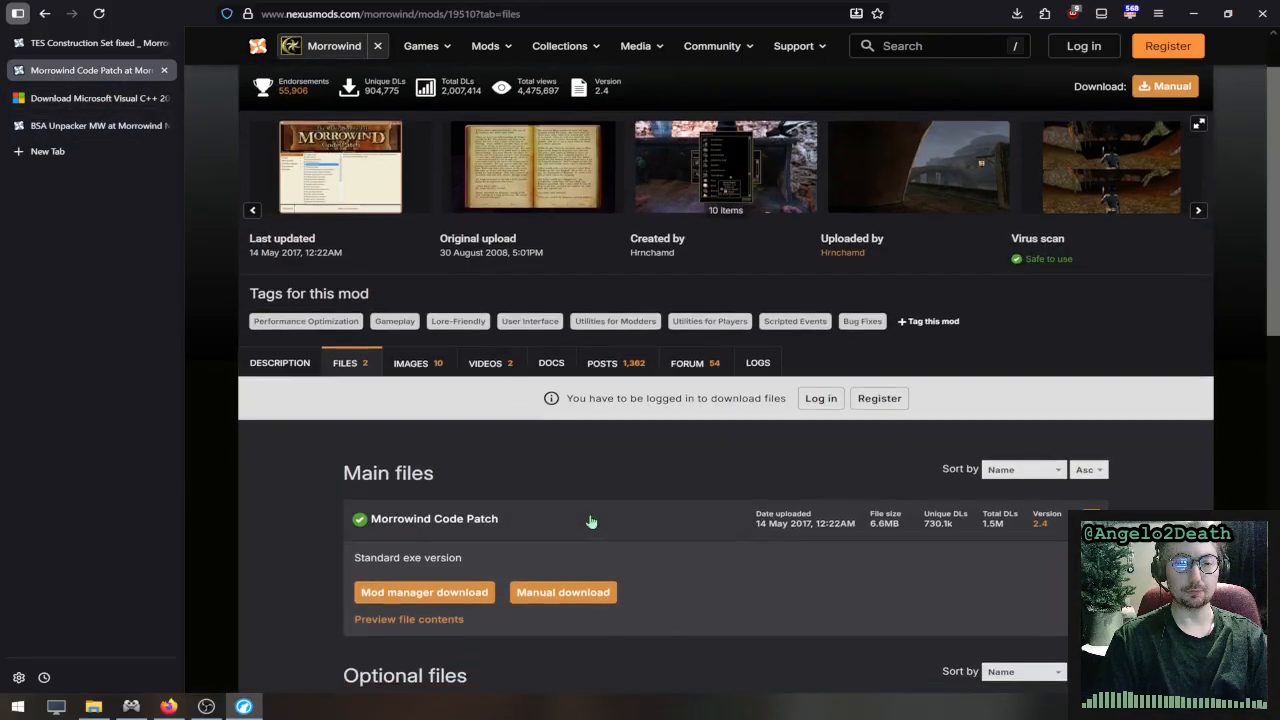
left_click(280, 363)
scroll(419, 482, "down", 4)
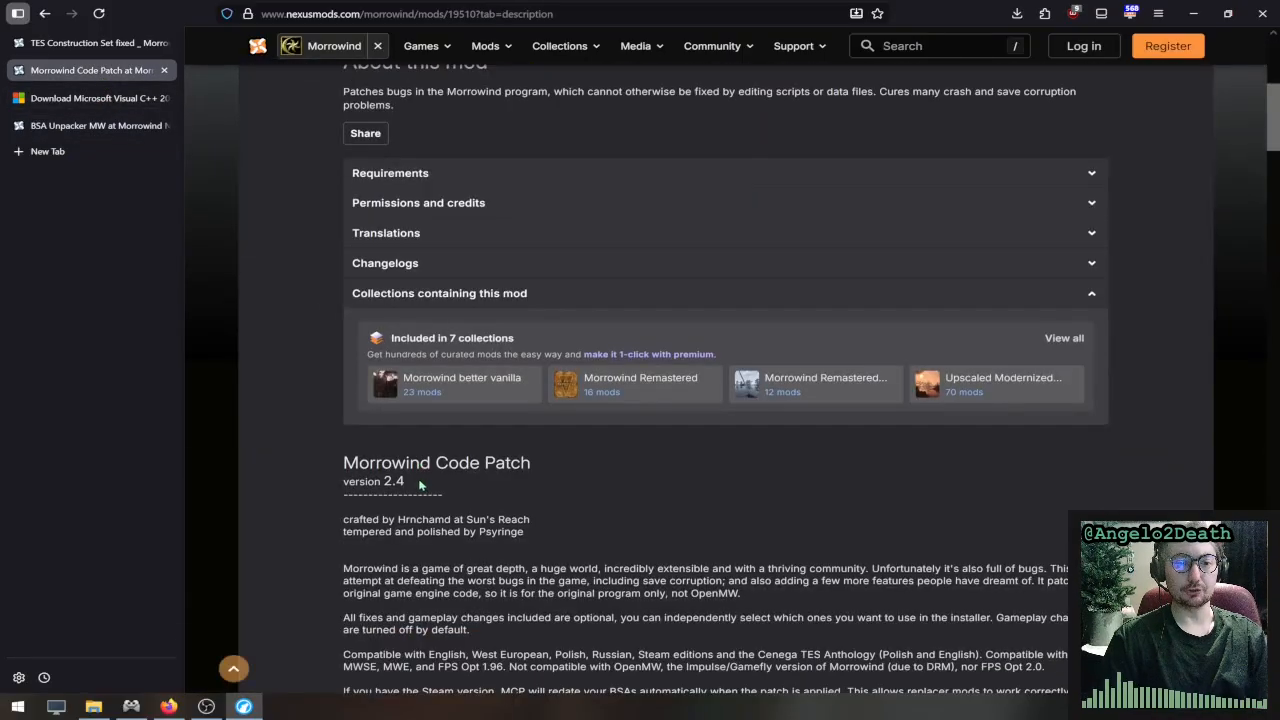
scroll(419, 484, "down", 3)
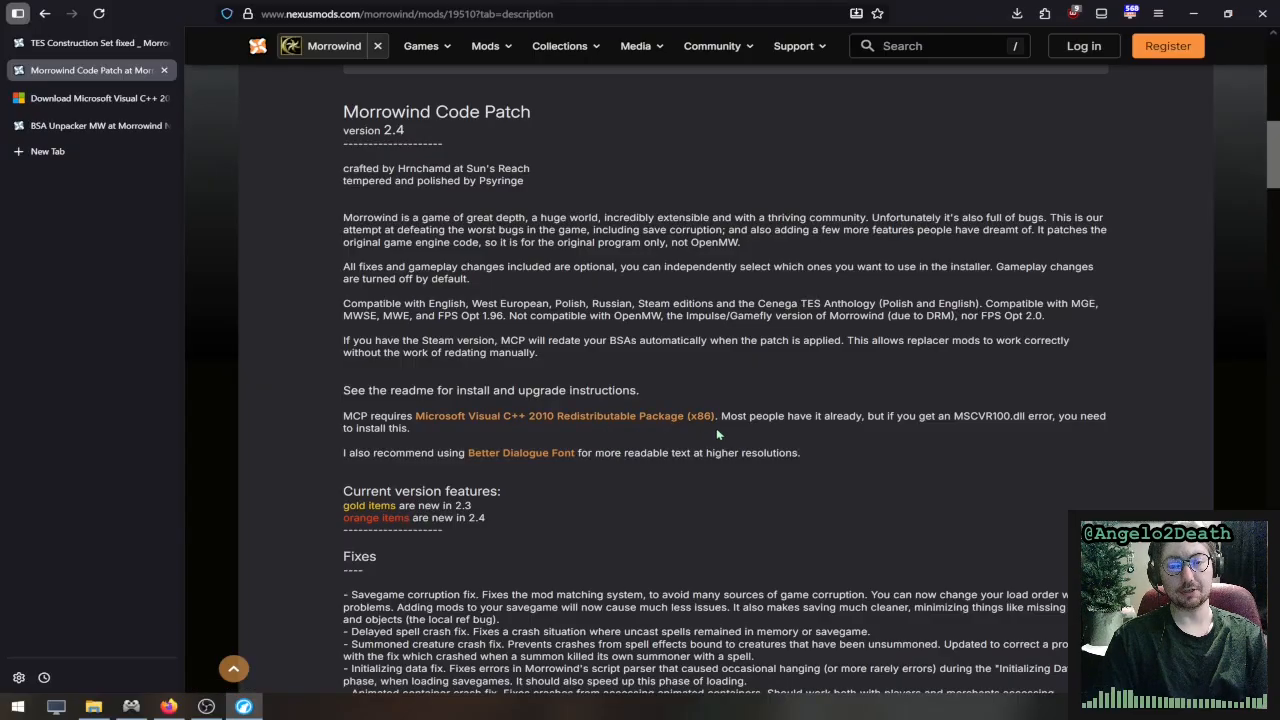
left_click_drag(864, 417, 881, 437)
left_click(881, 437)
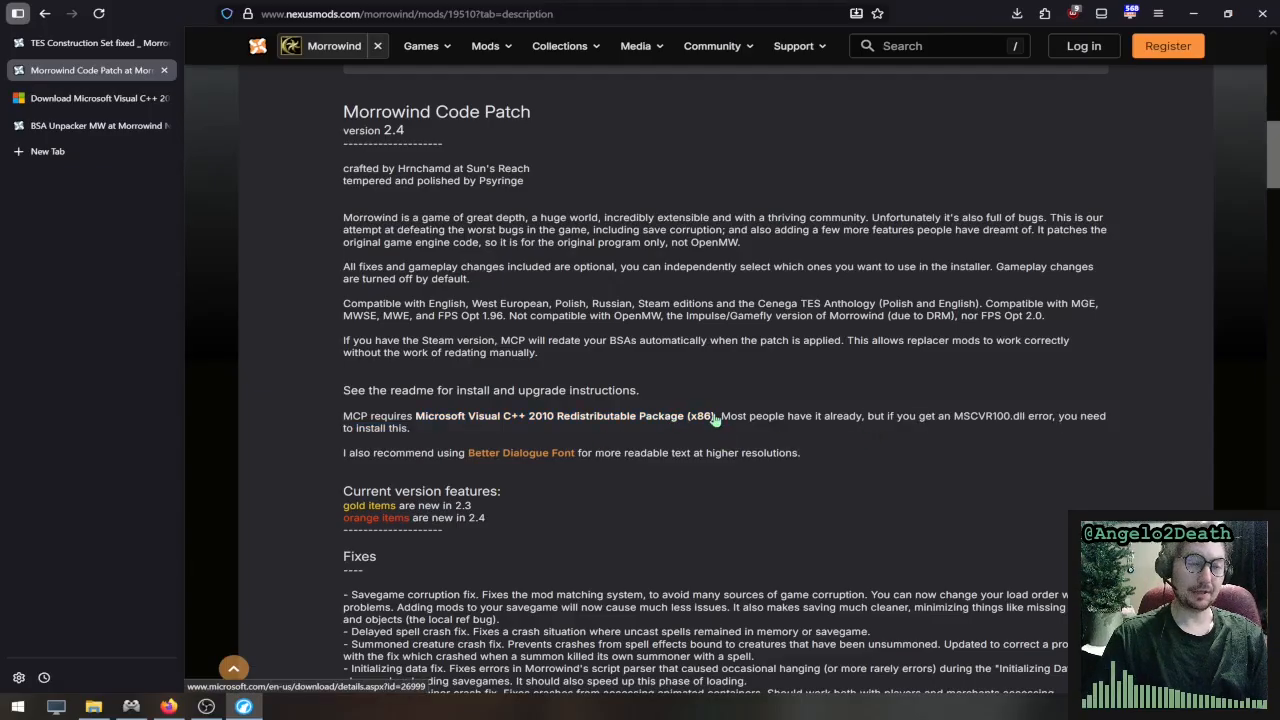
scroll(302, 206, "up", 2)
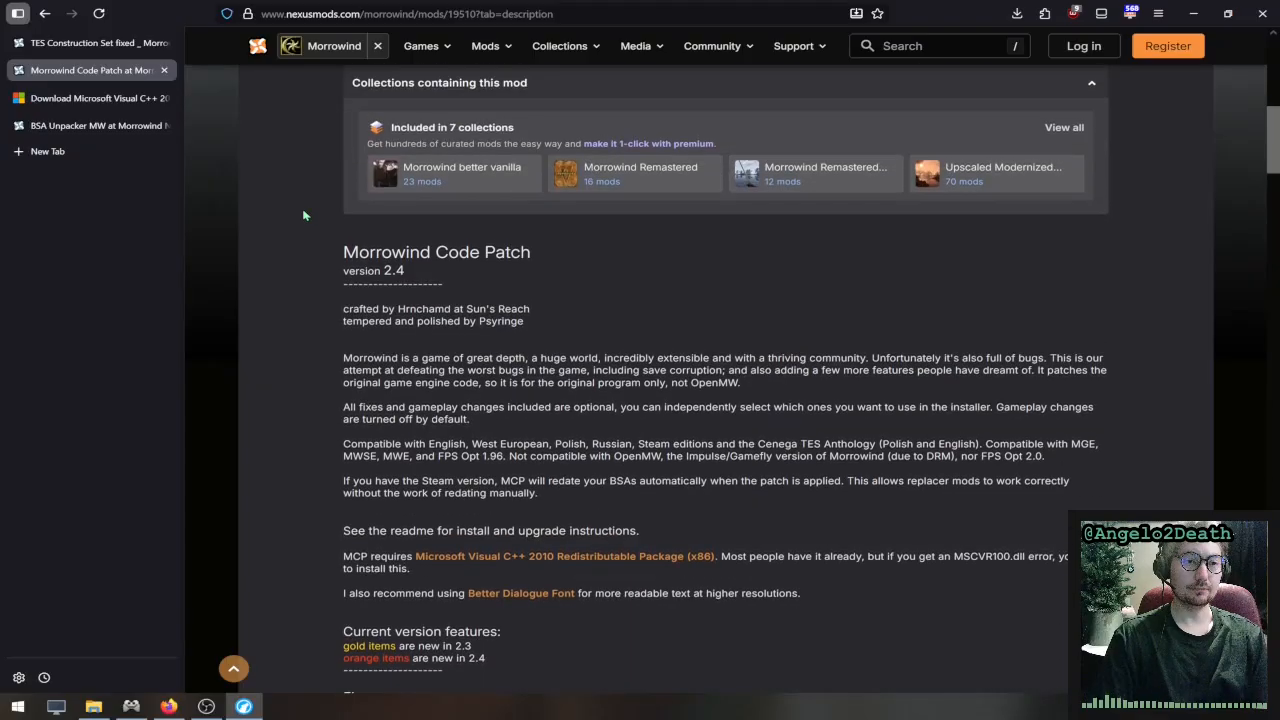
scroll(270, 195, "up", 1)
left_click(113, 100)
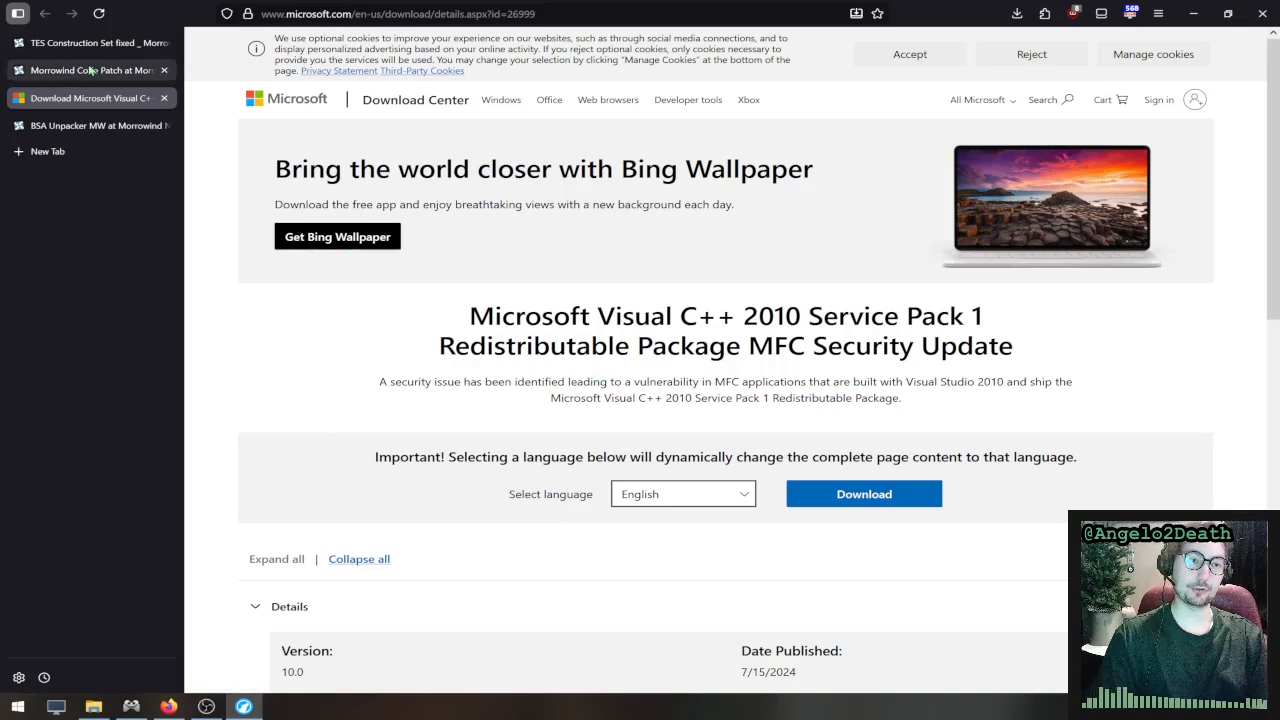
- Revisit the TES Construction Set fixed and Morrowind Code Patch pages, highlighting the mod title on each
left_click(133, 45)
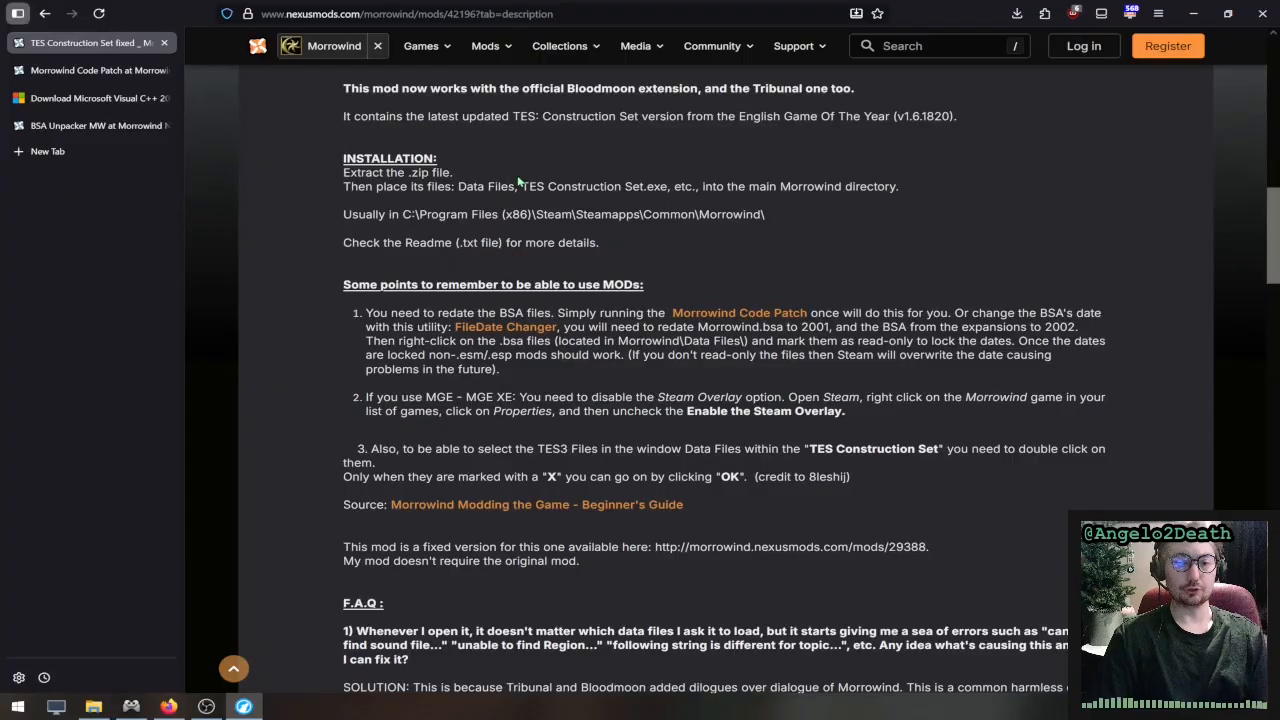
scroll(407, 172, "up", 8)
scroll(407, 172, "up", 3)
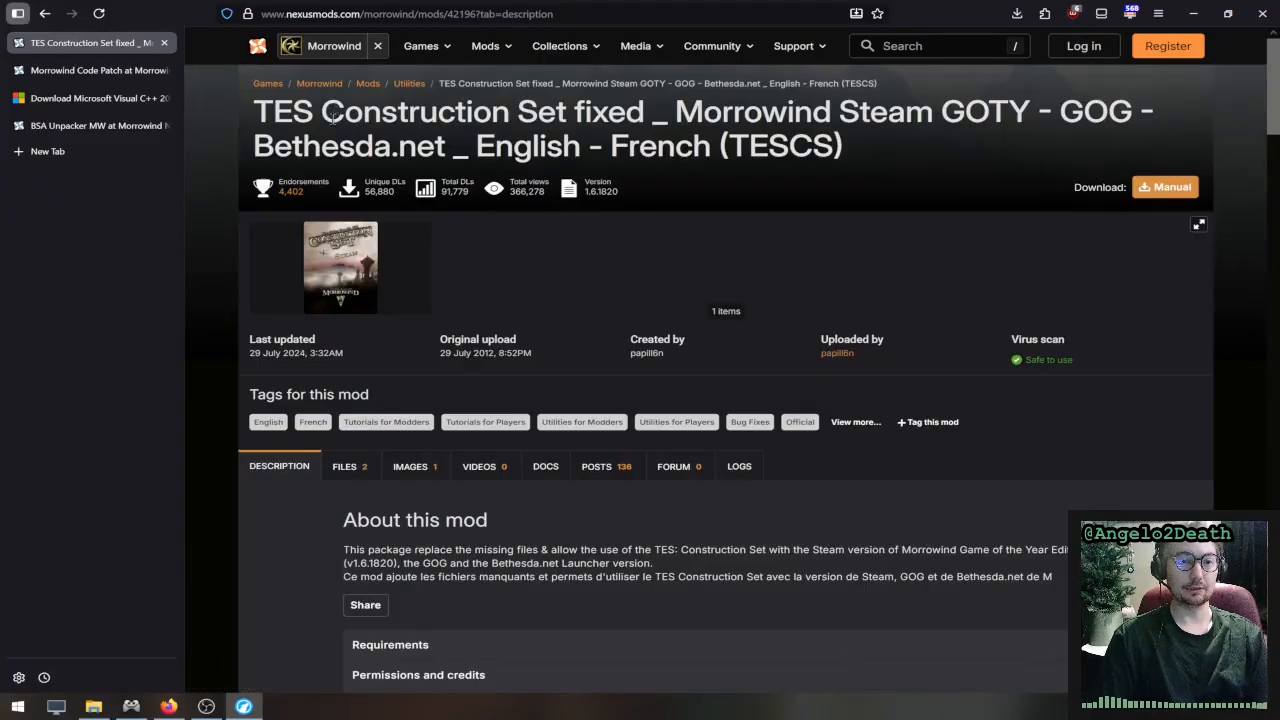
left_click_drag(254, 112, 556, 121)
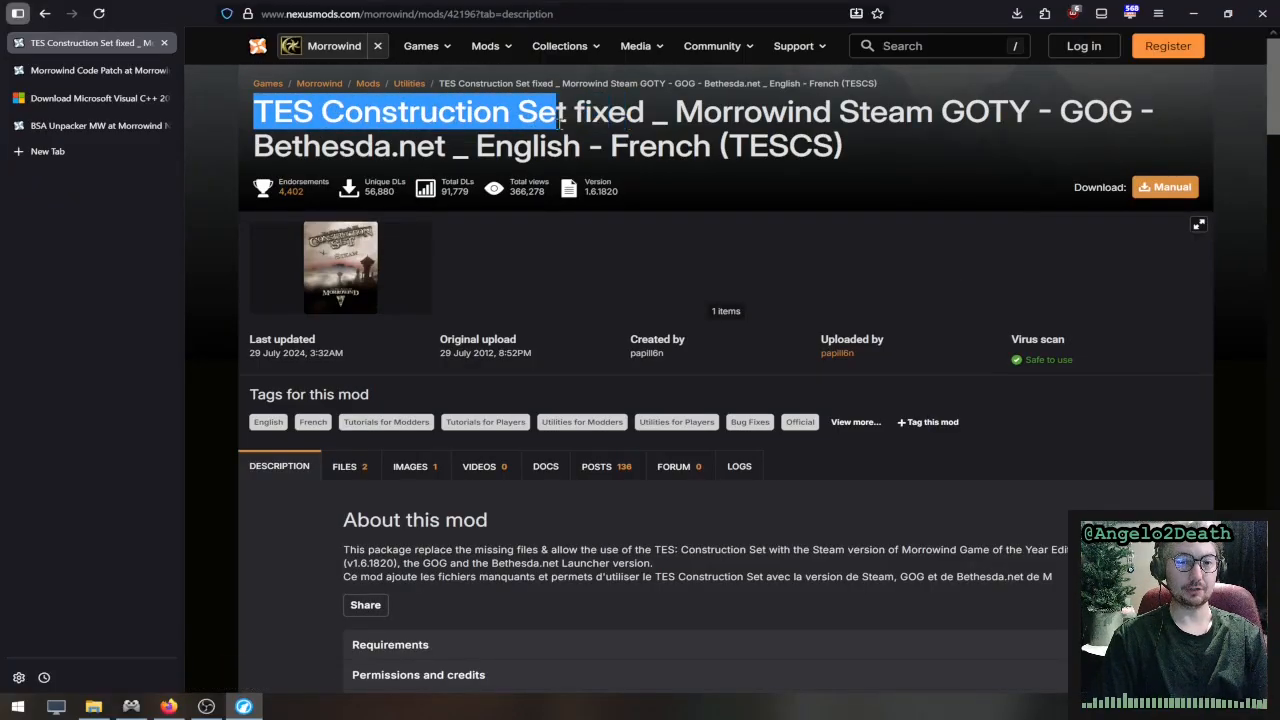
left_click(112, 78)
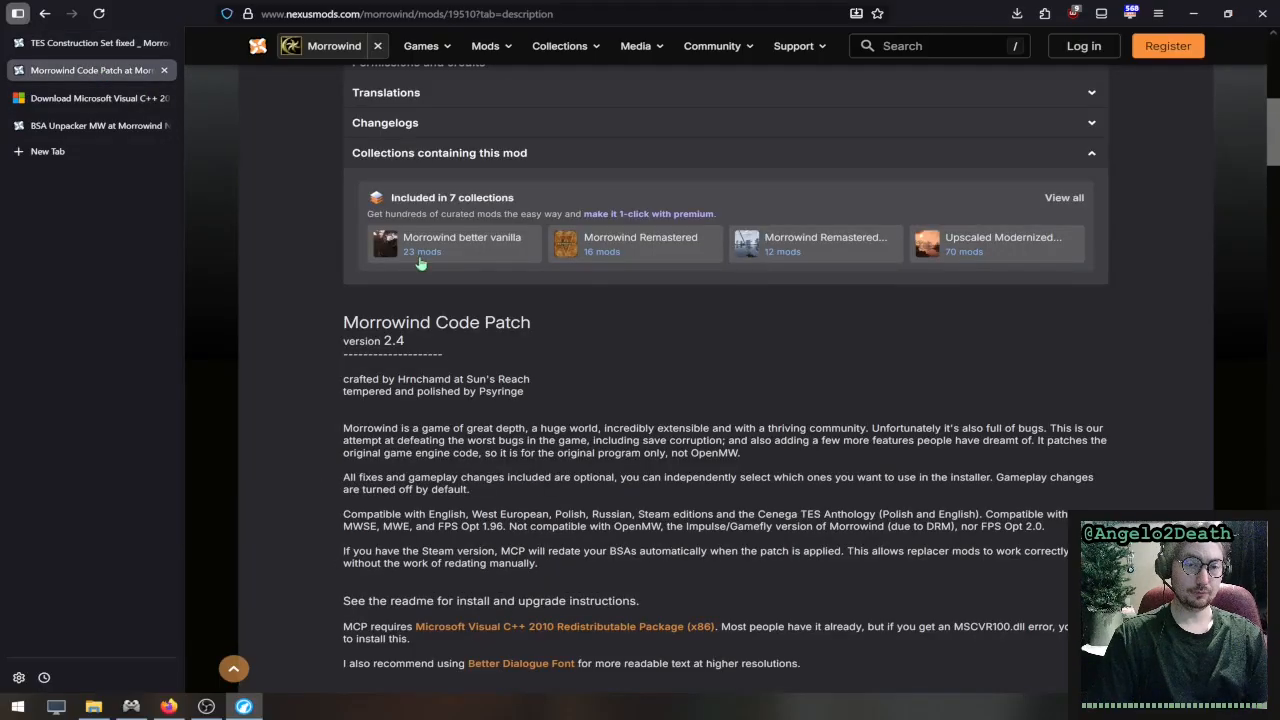
scroll(414, 265, "up", 5)
left_click_drag(256, 112, 580, 134)
- Revisit the Microsoft Visual C++ 2010 download page and the BSA Unpacker MW page, highlighting the title on each
left_click(73, 100)
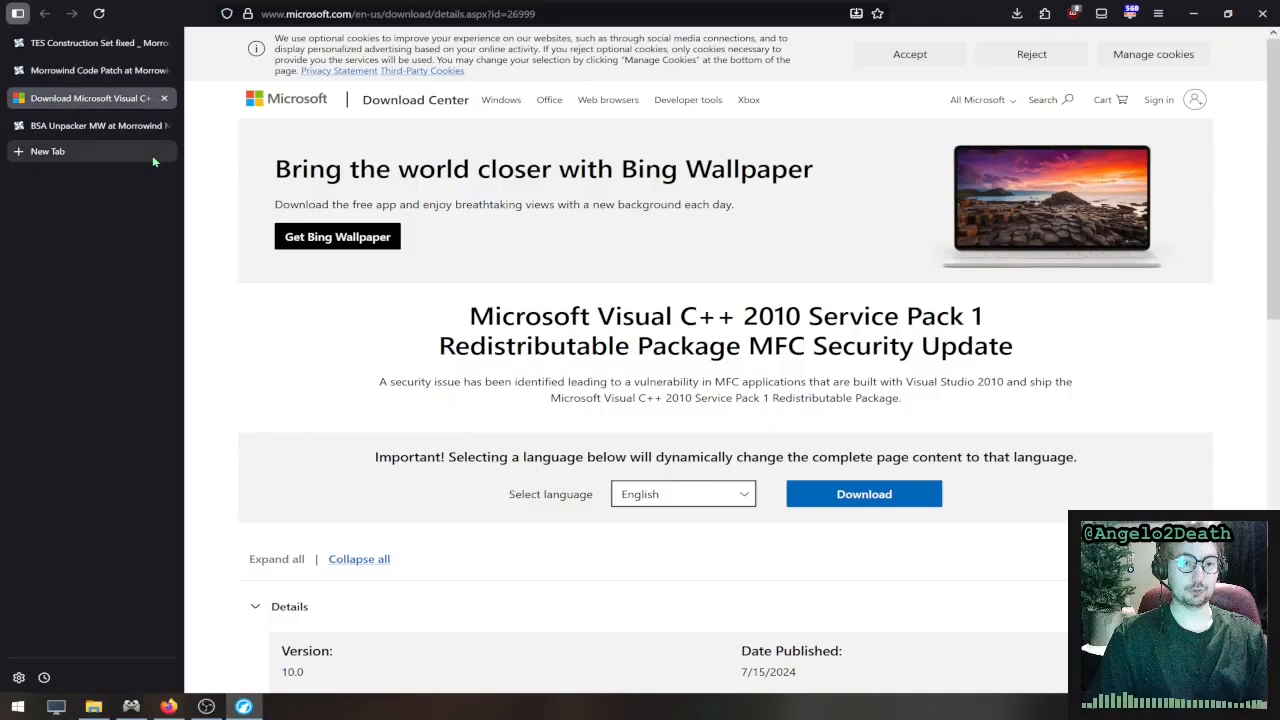
mouse_move(442, 310)
left_mouse_down()
mouse_move(1032, 356)
mouse_move(437, 346)
mouse_move(486, 320)
mouse_move(452, 306)
left_mouse_up()
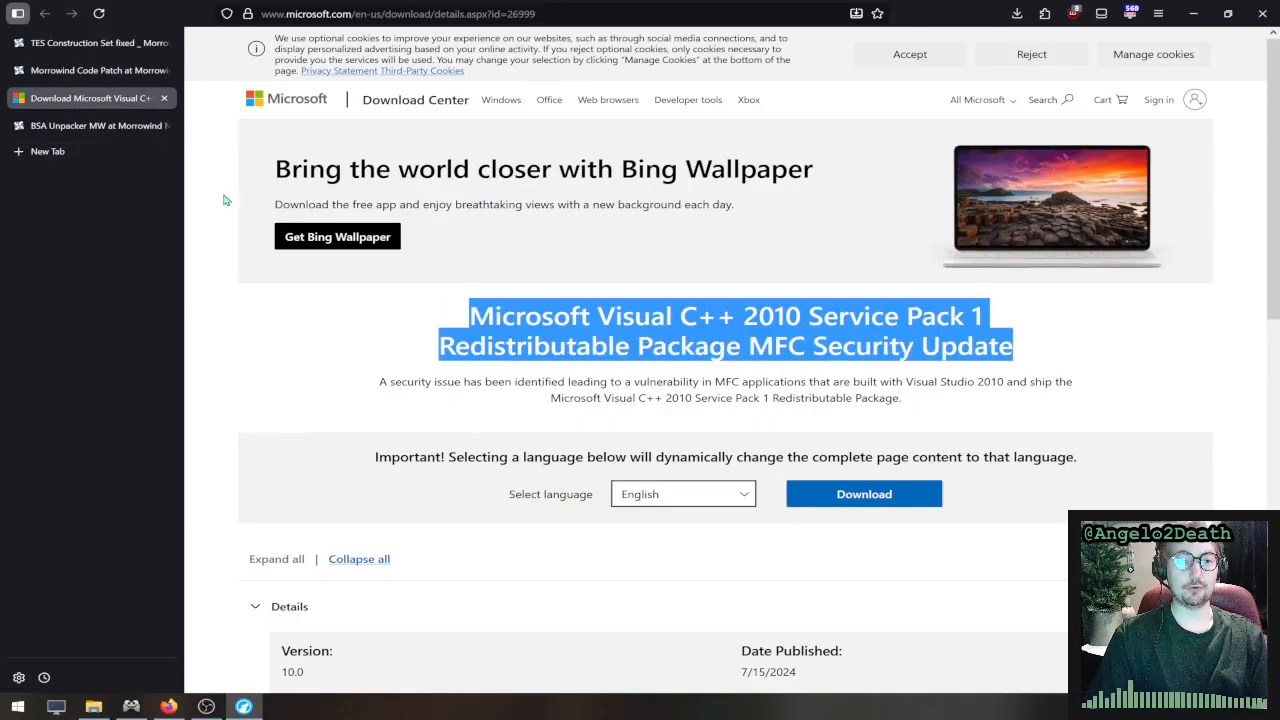
mouse_move(107, 87)
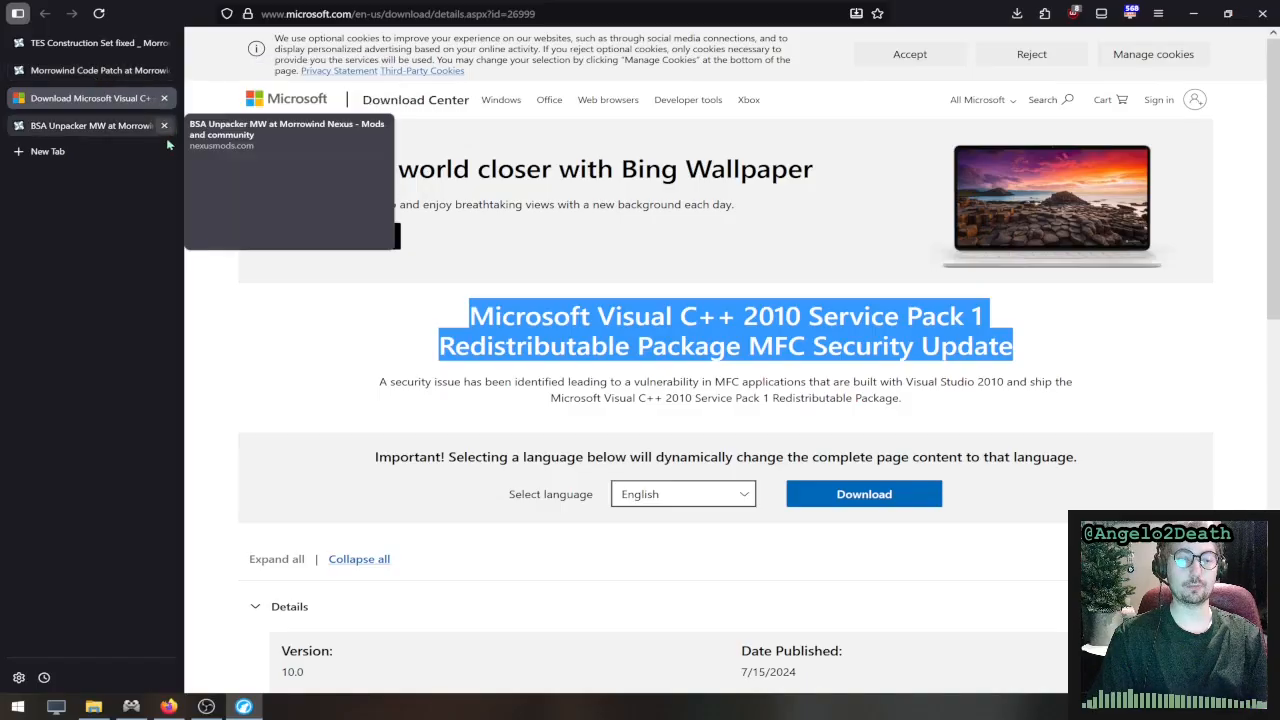
left_click(88, 127)
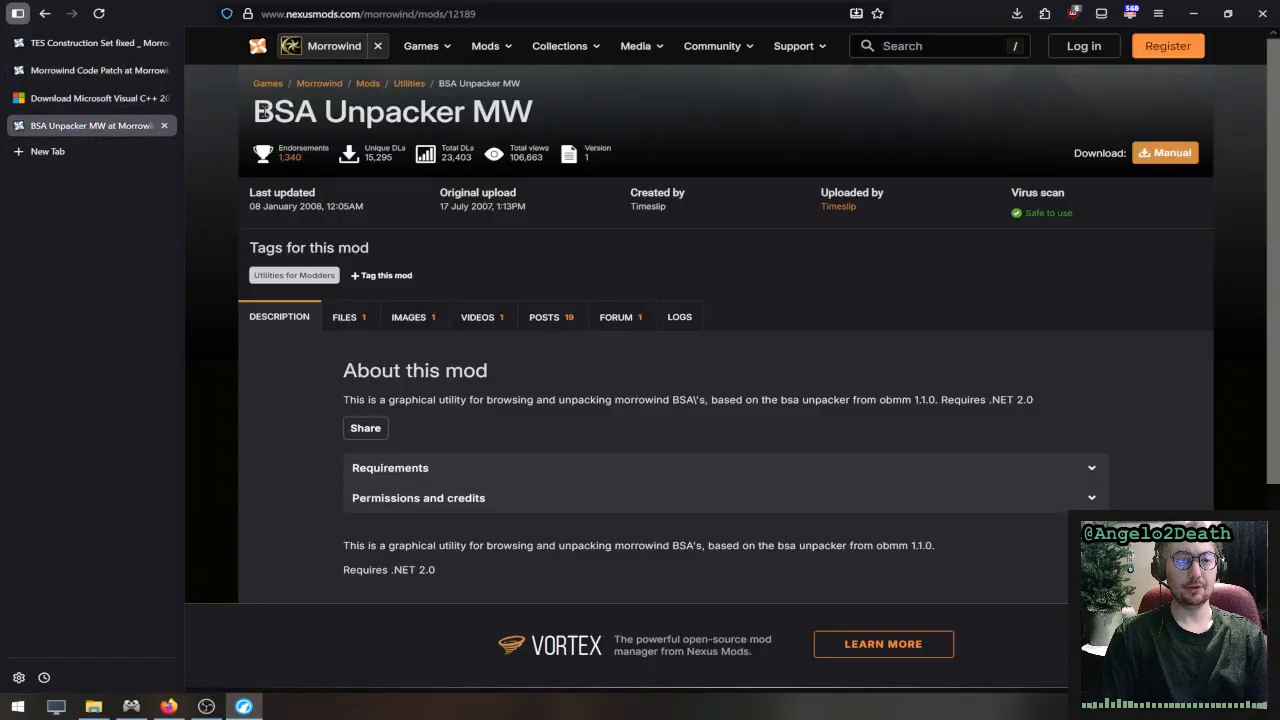
mouse_move(258, 112)
left_mouse_down()
mouse_move(569, 126)
mouse_move(459, 113)
mouse_move(259, 110)
mouse_move(528, 118)
mouse_move(246, 120)
left_mouse_up()
left_click(259, 110)
left_click(528, 117)
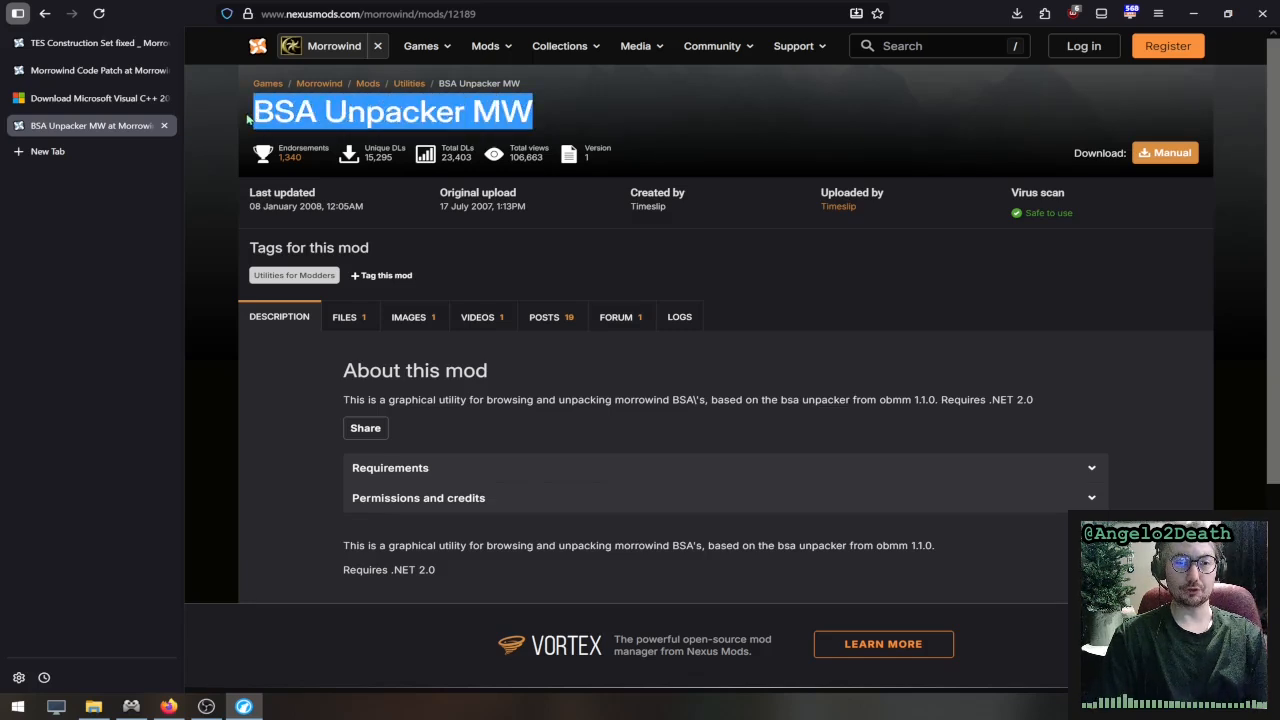
- Switch to the Morrowind folder in File Explorer and review the AllowYesToAll=1 line under [General] in Morrowind.ini, closing the file when done
left_click(246, 120)
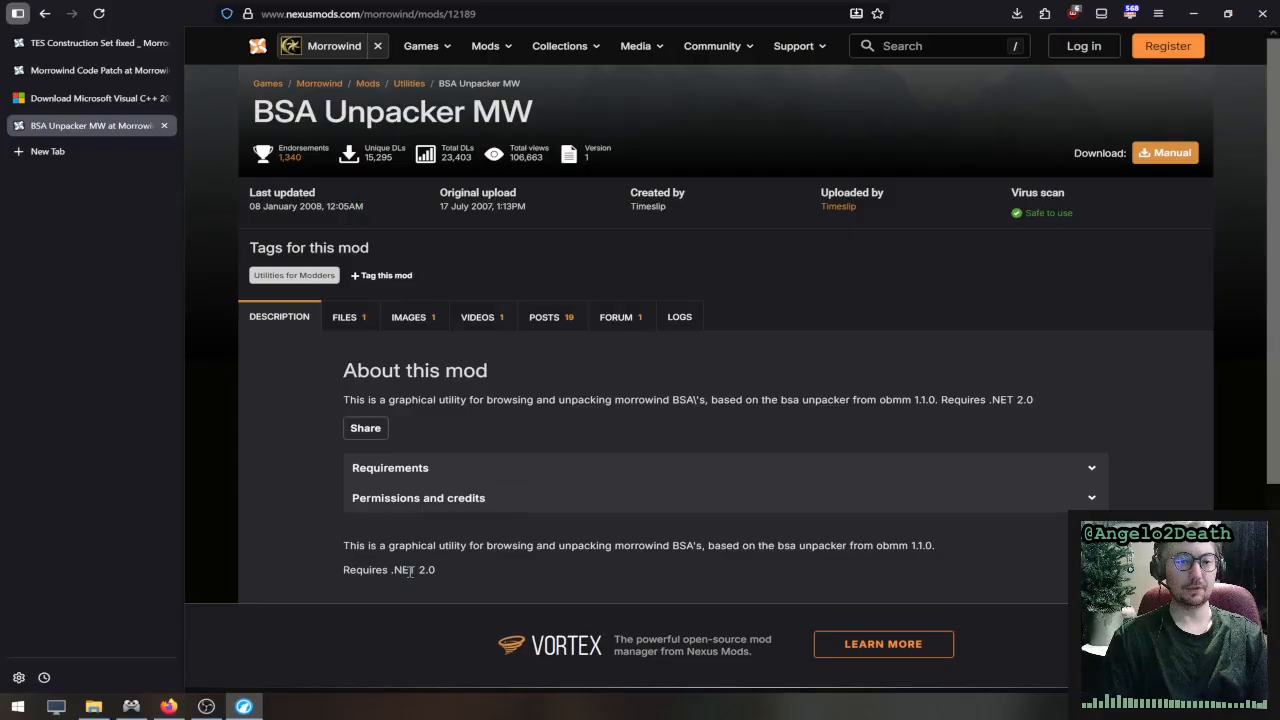
left_click(98, 707)
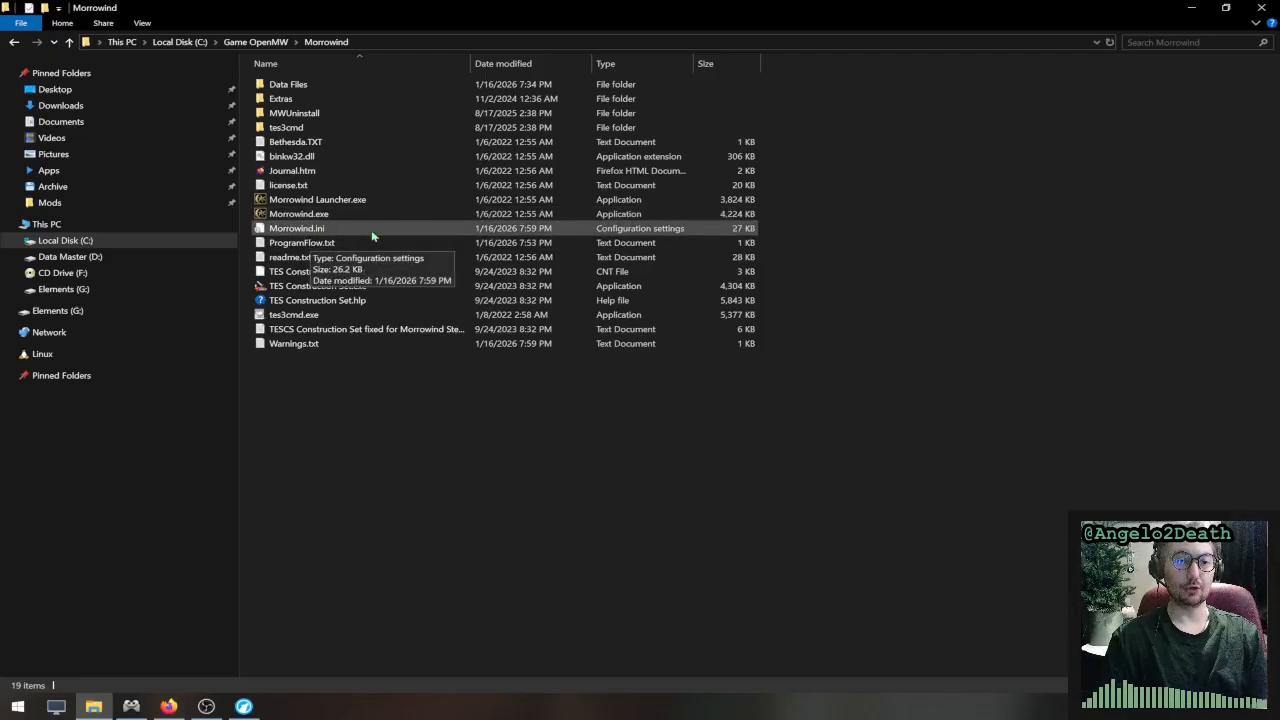
double_click(344, 233)
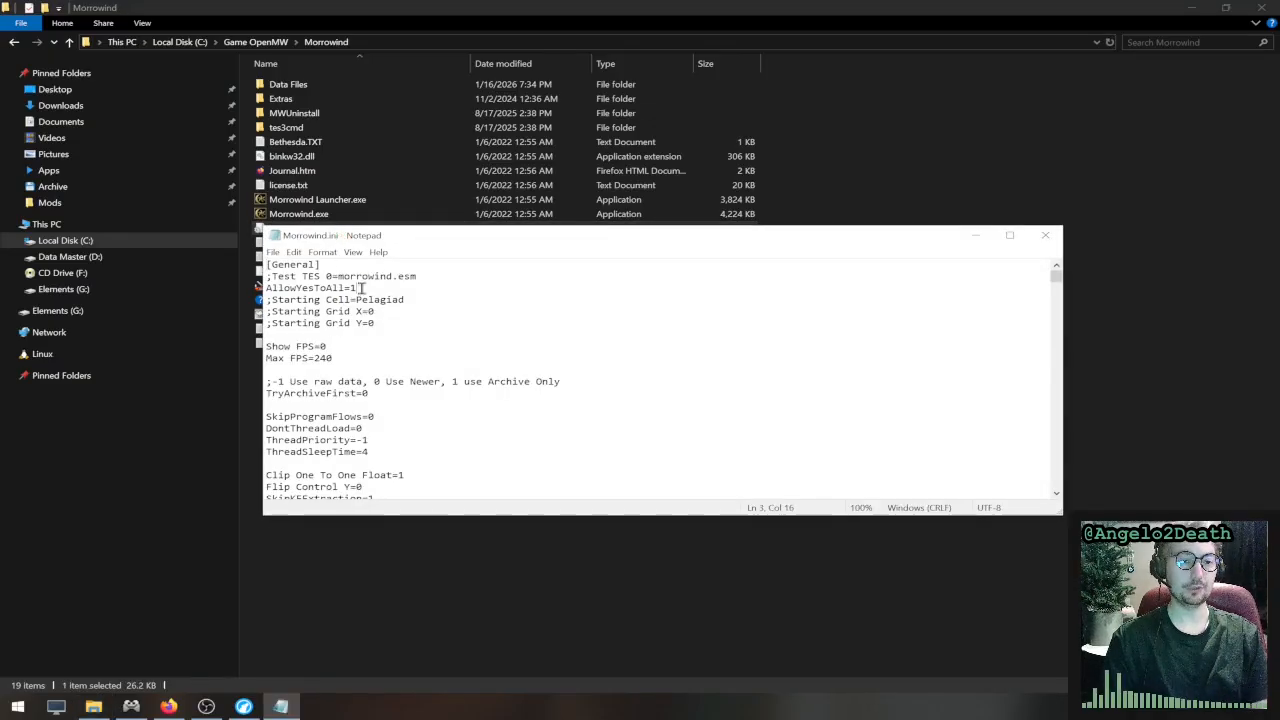
left_click_drag(368, 287, 262, 288)
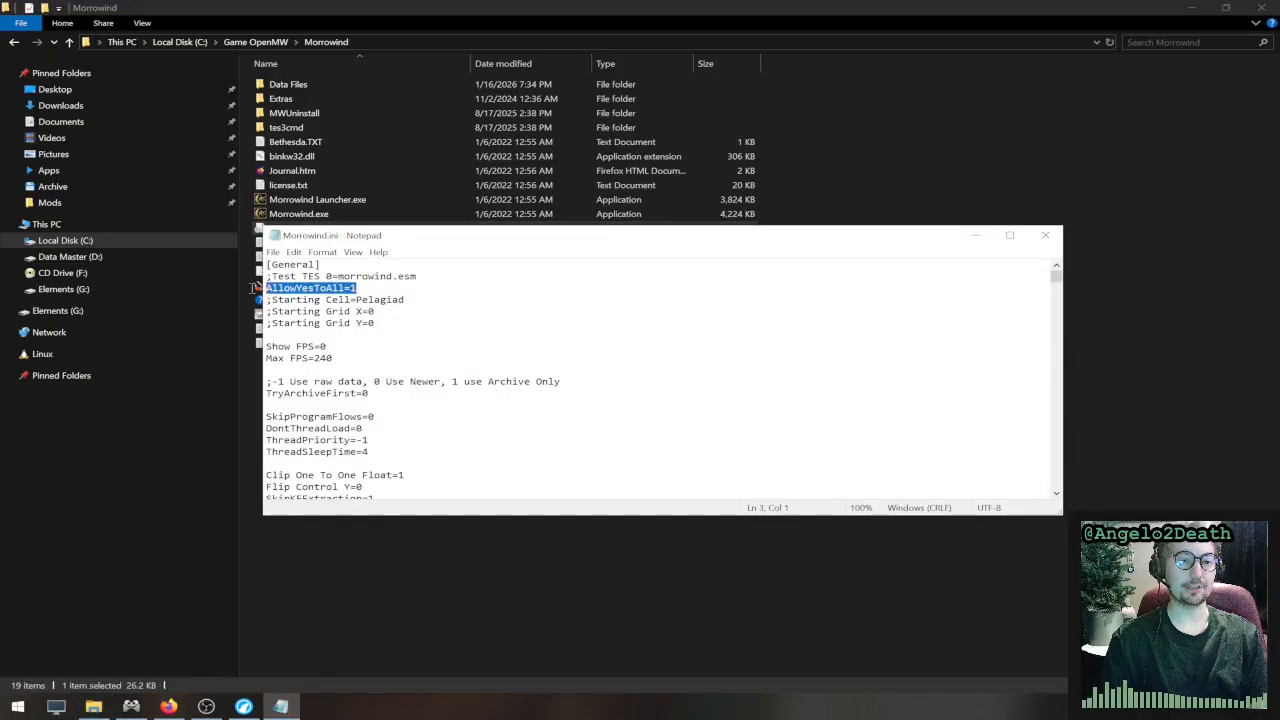
left_click(385, 290)
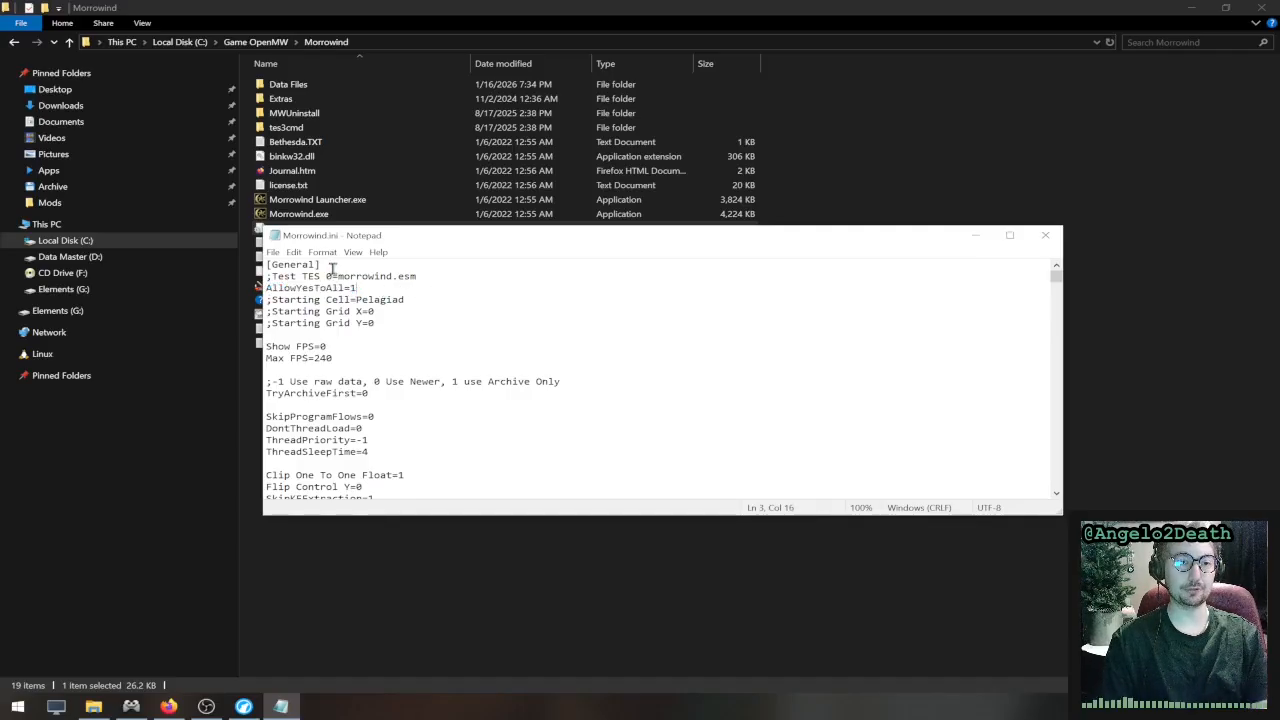
left_click_drag(332, 266, 283, 268)
left_click(381, 288)
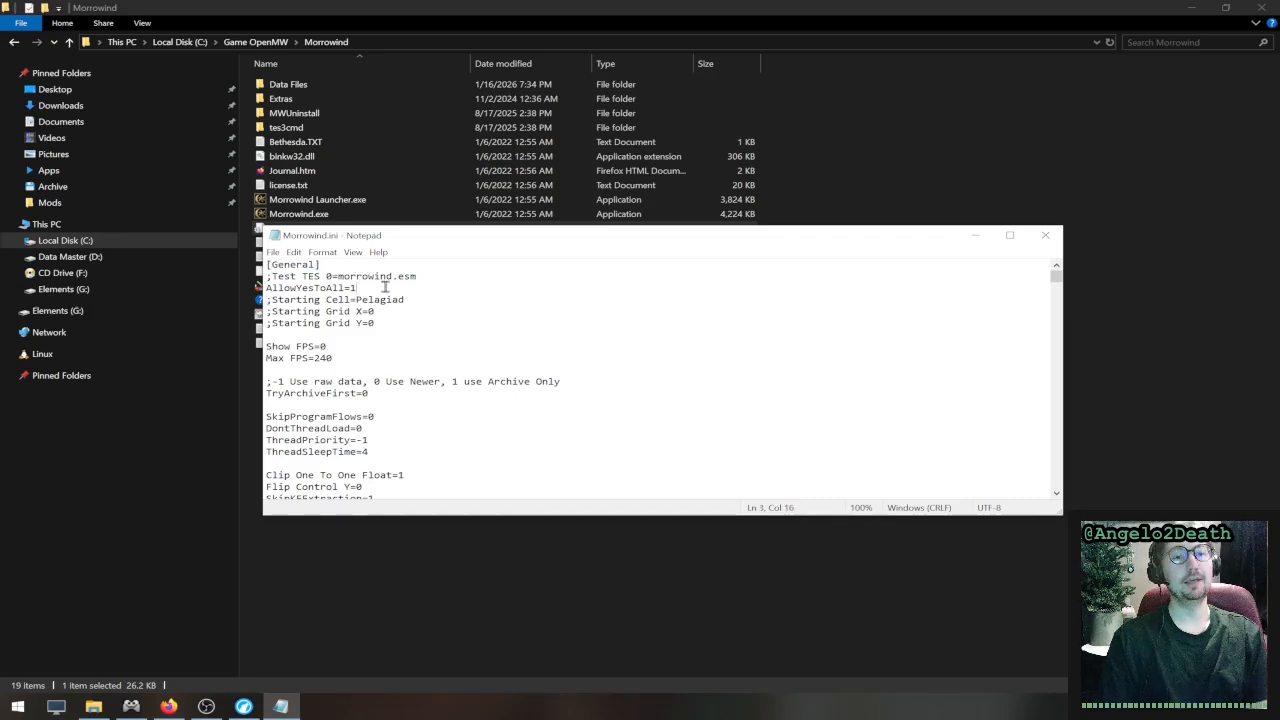
left_click_drag(381, 288, 243, 284)
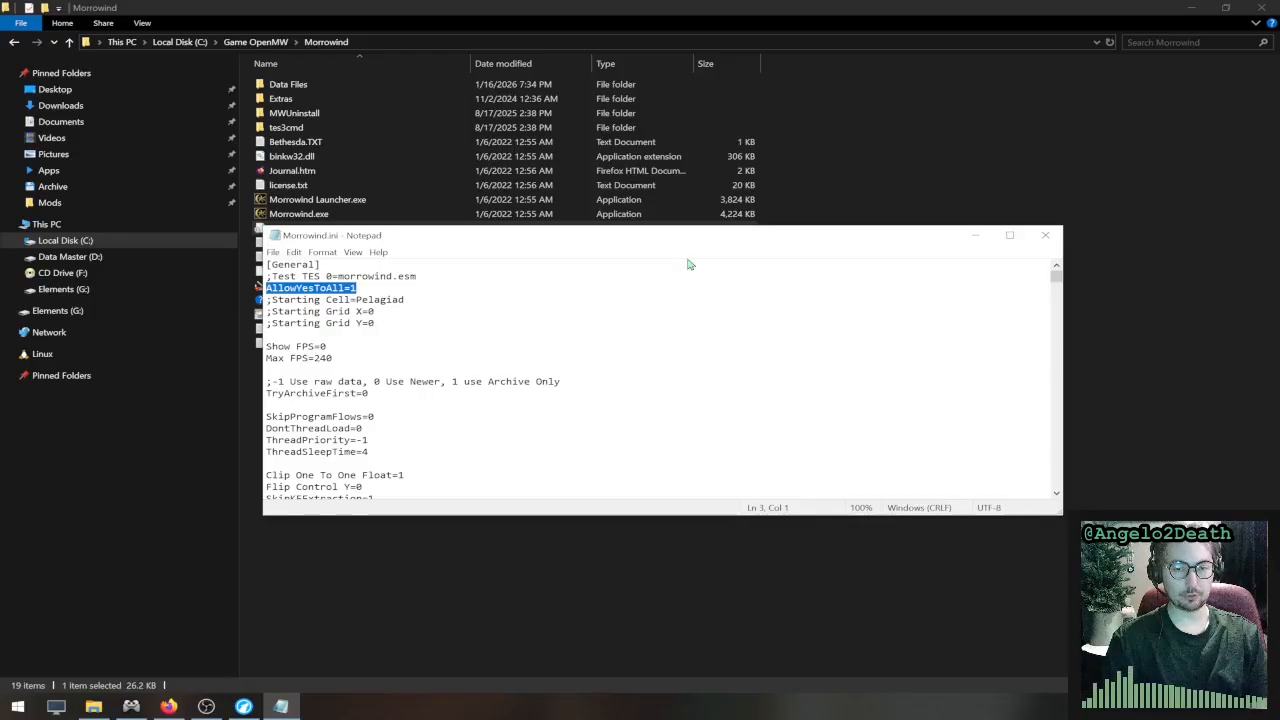
left_click(1046, 244)
left_click(377, 428)
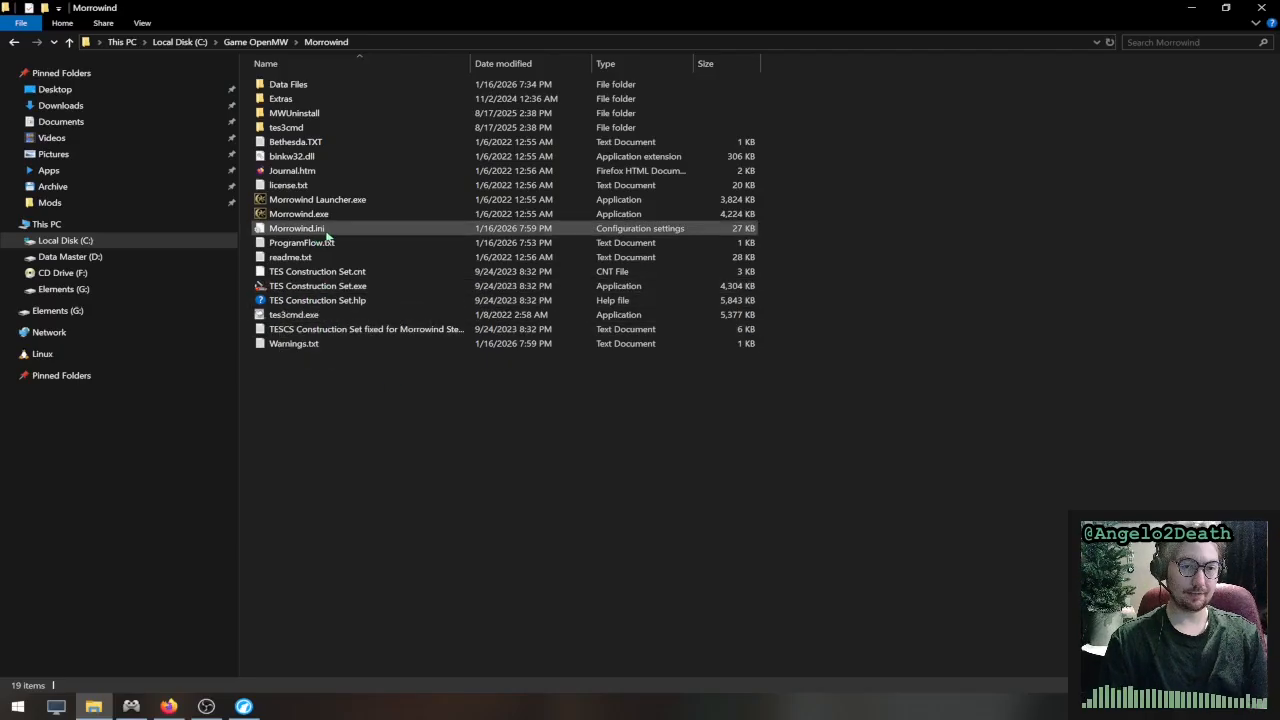
- Launch TES Construction Set.exe from the Morrowind folder and open its Data Files dialog
mouse_move(336, 292)
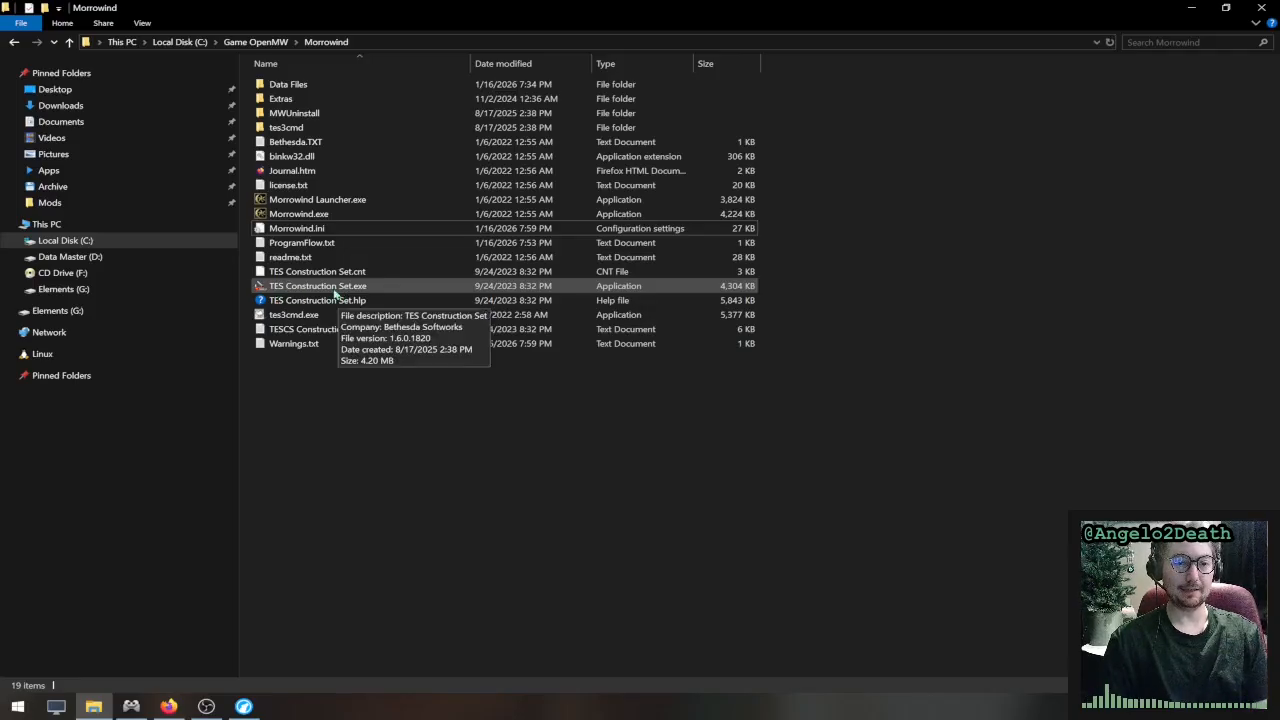
double_click(383, 292)
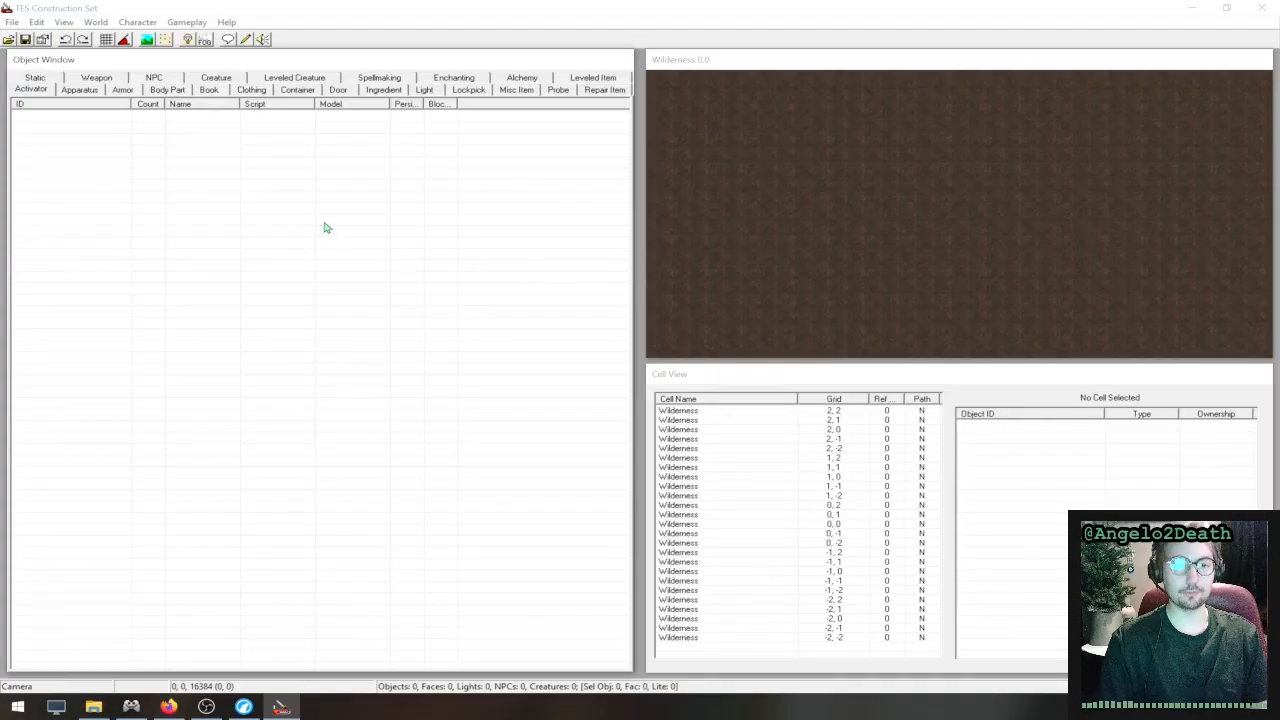
left_click(12, 22)
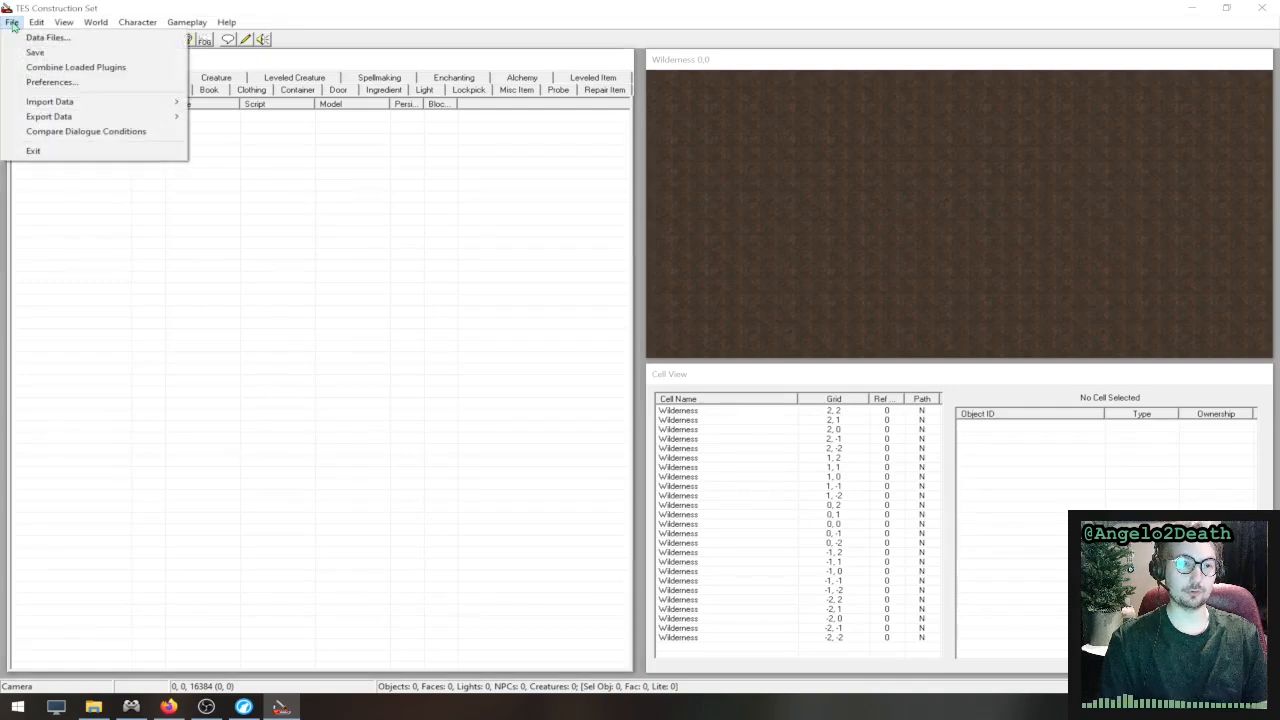
left_click(45, 37)
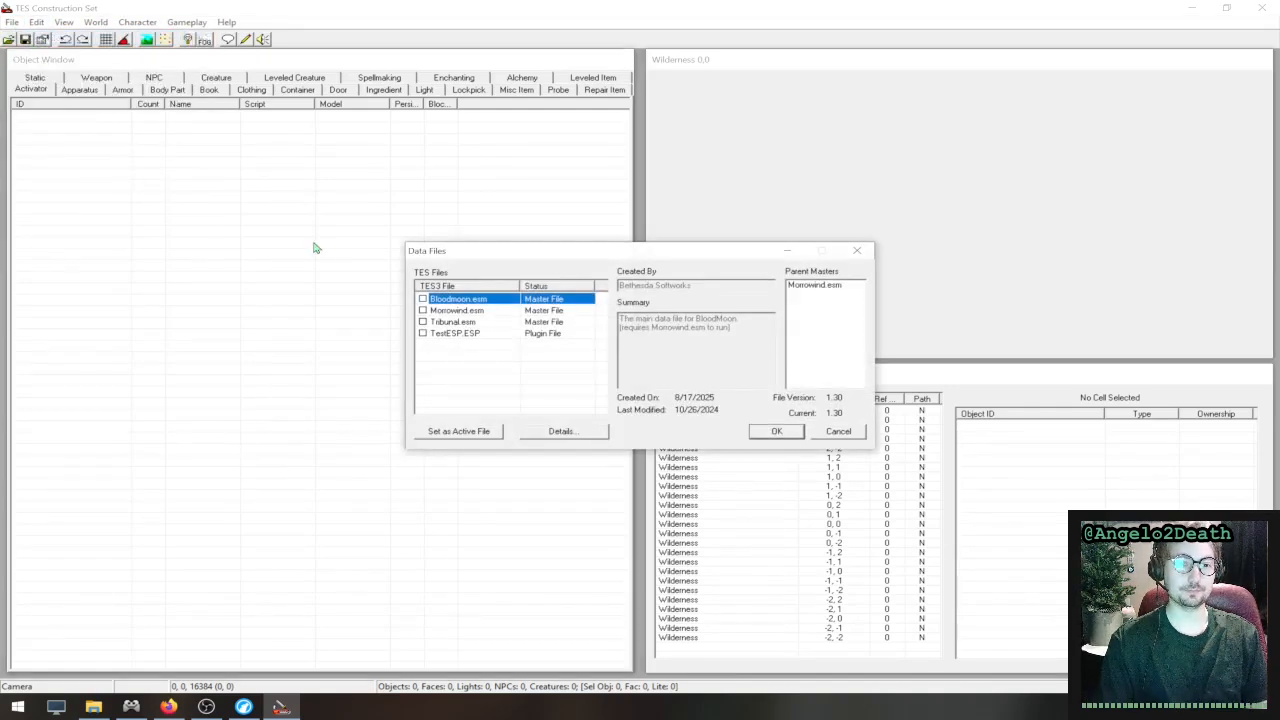
- Compare the details of the Morrowind.esm master file and the TestESP.ESP plugin in the data file list
left_click(467, 312)
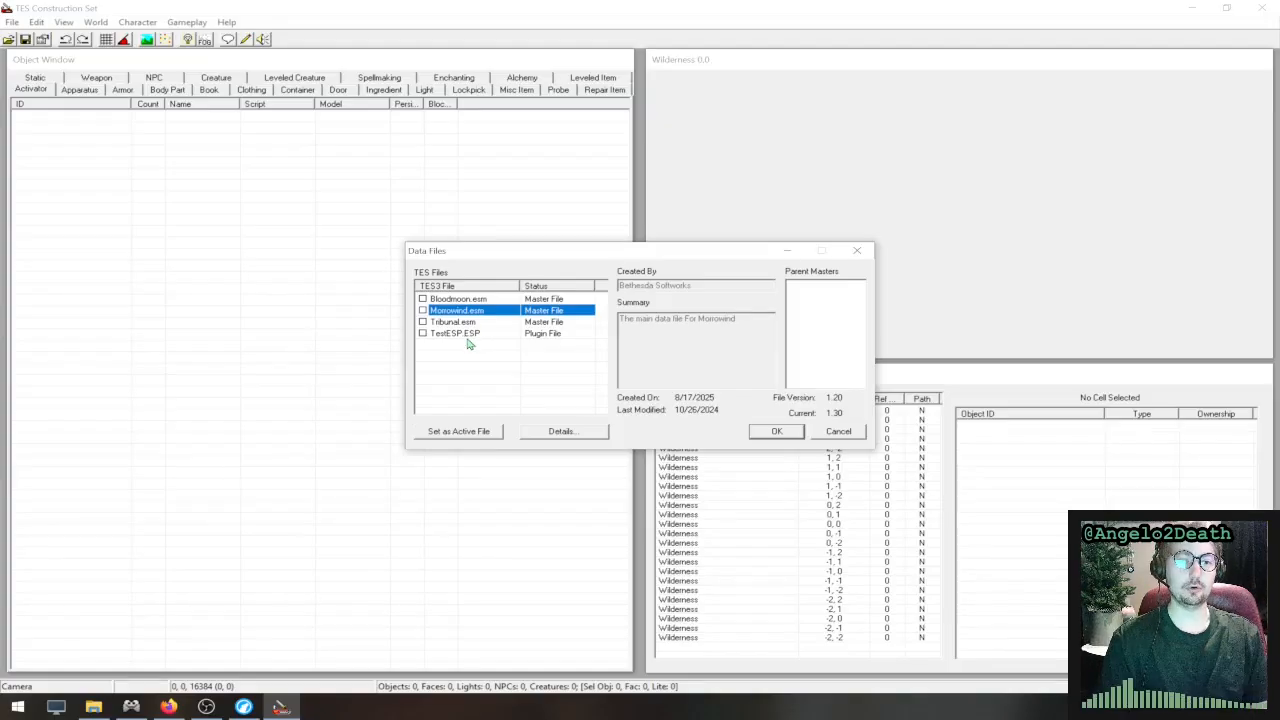
left_click(450, 336)
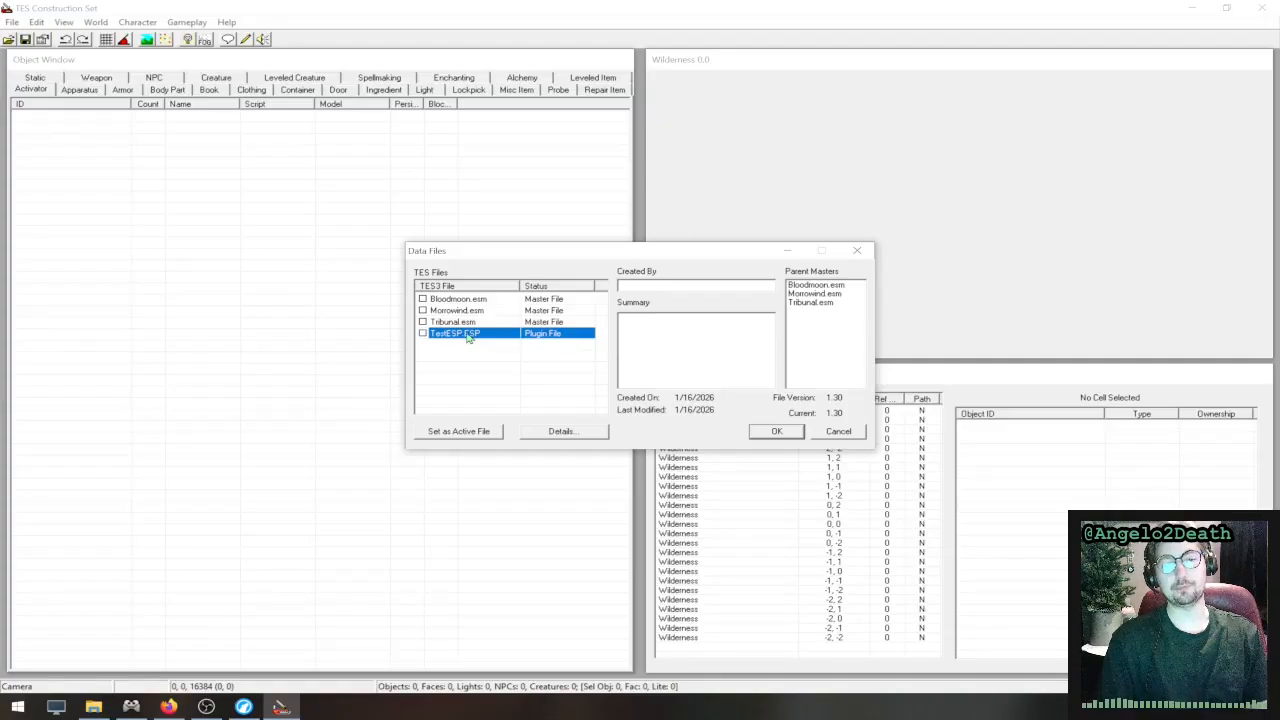
left_click(460, 312)
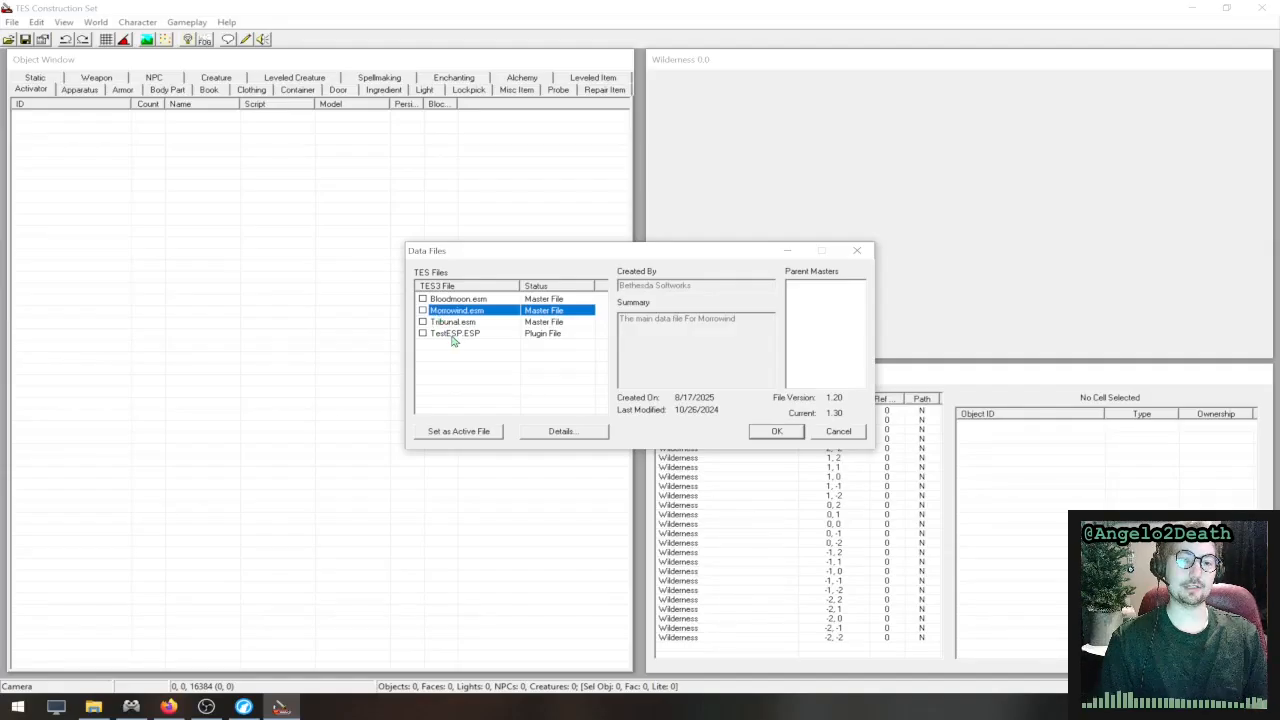
left_click(455, 337)
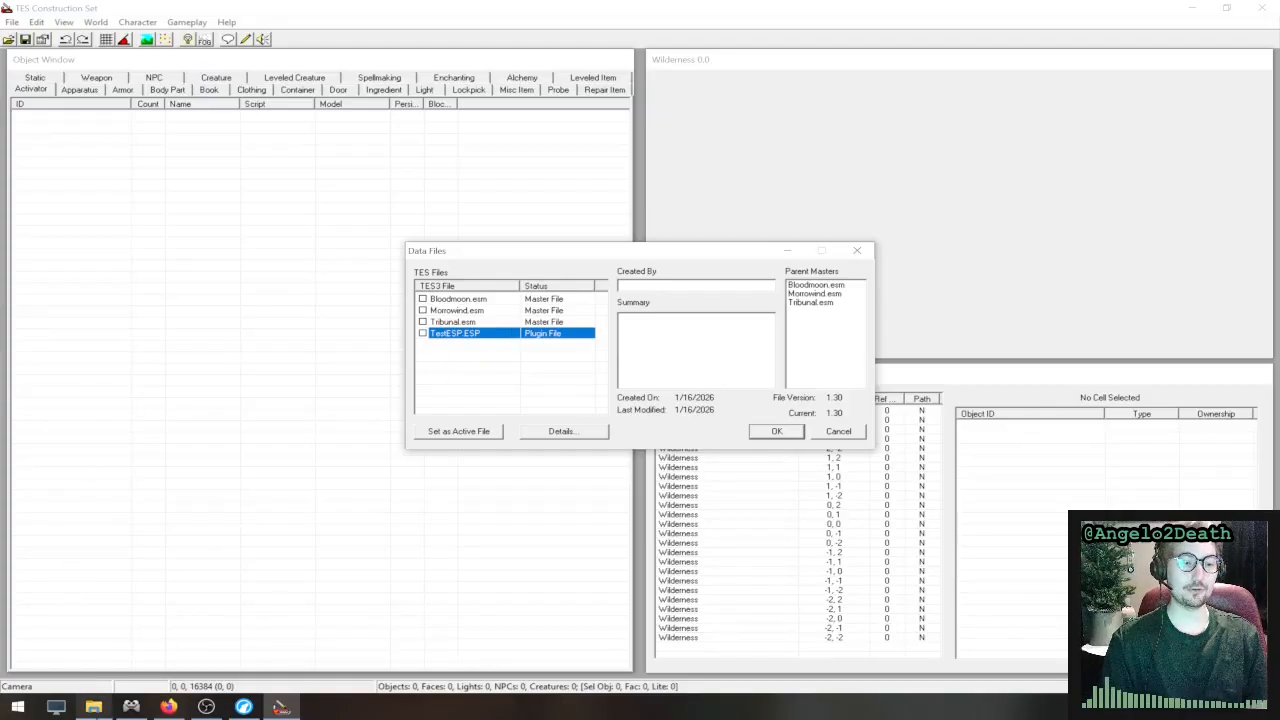
- Switch to File Explorer and view the master files and TestESP.ESP in Morrowind's Data Files folder
left_click(93, 707)
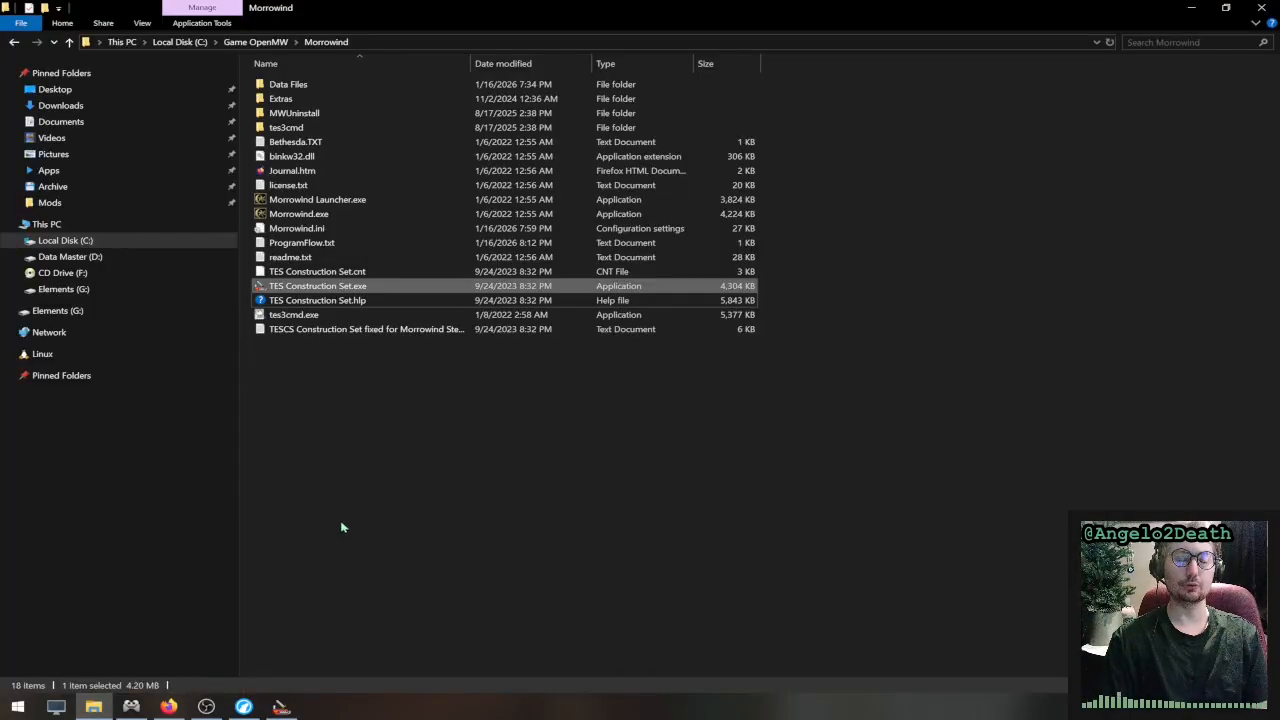
double_click(316, 83)
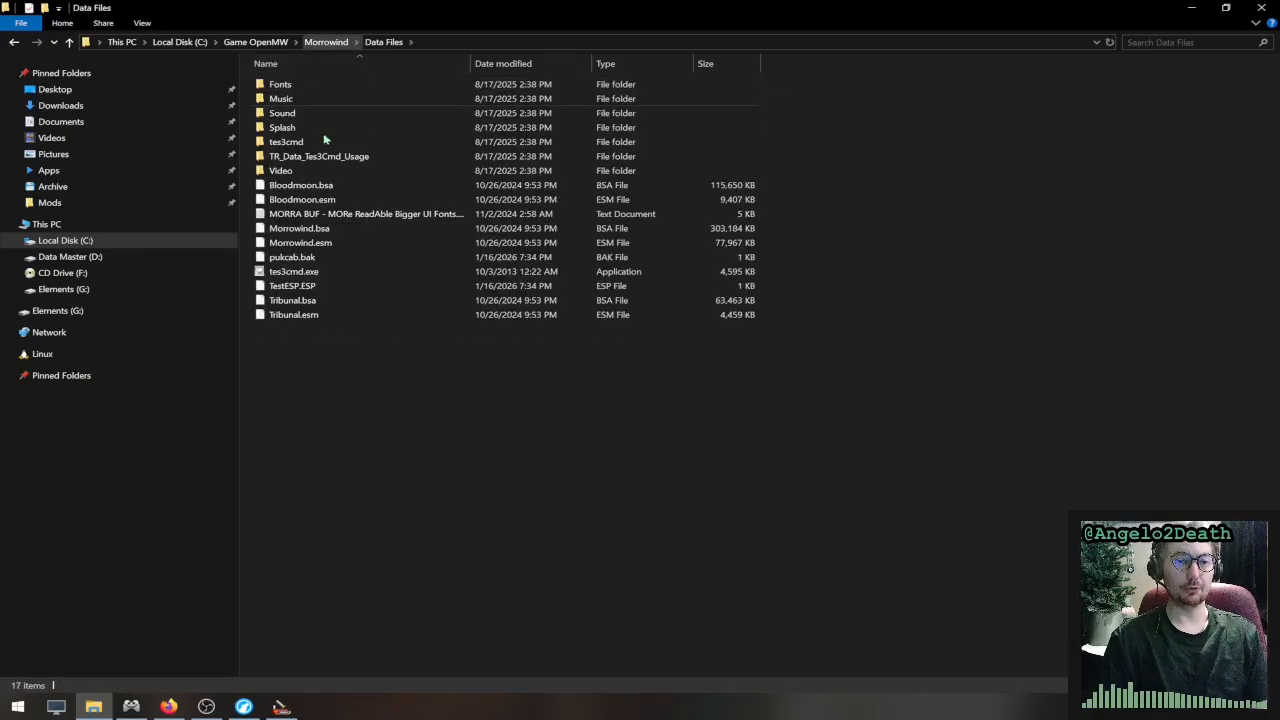
left_click(319, 287)
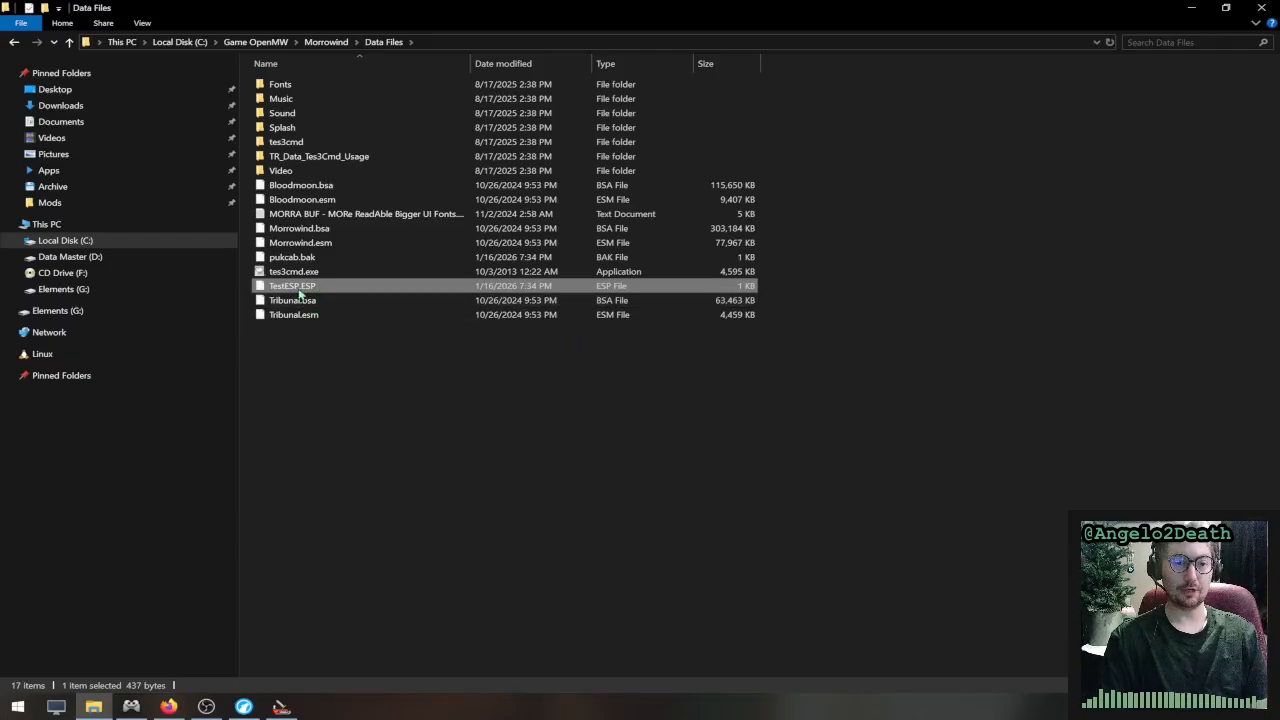
left_click(321, 372)
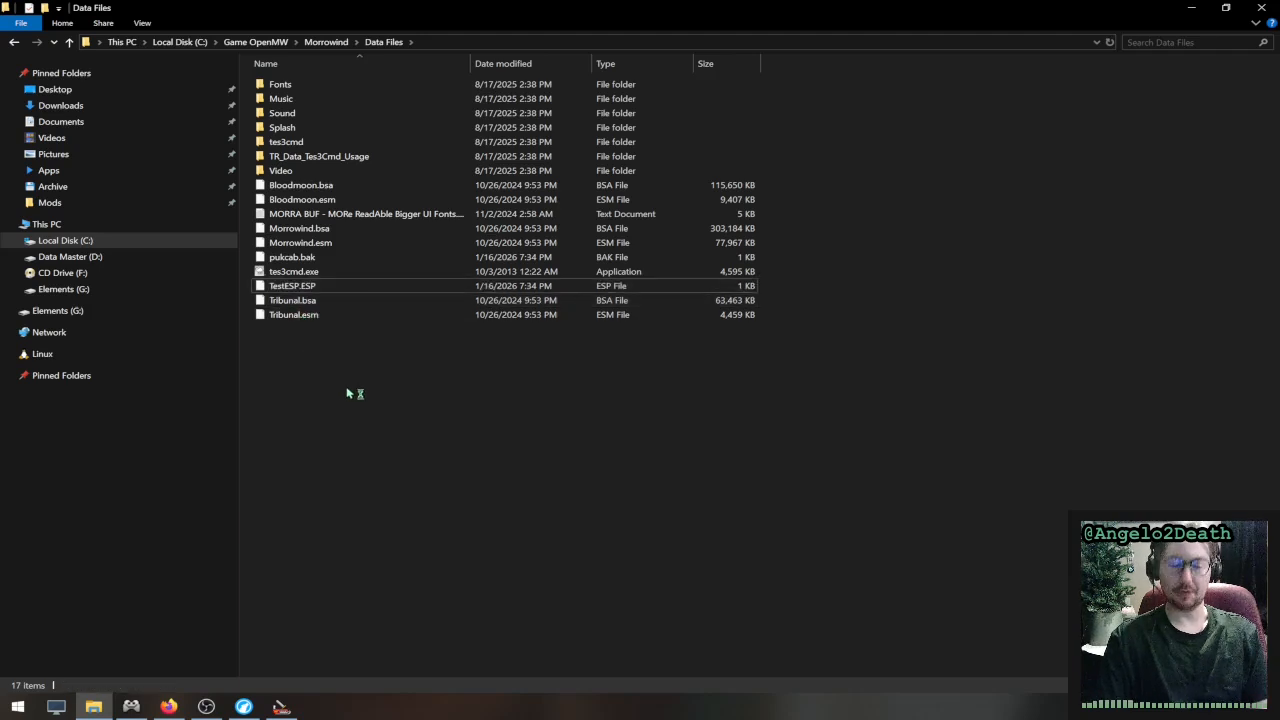
left_click(328, 42)
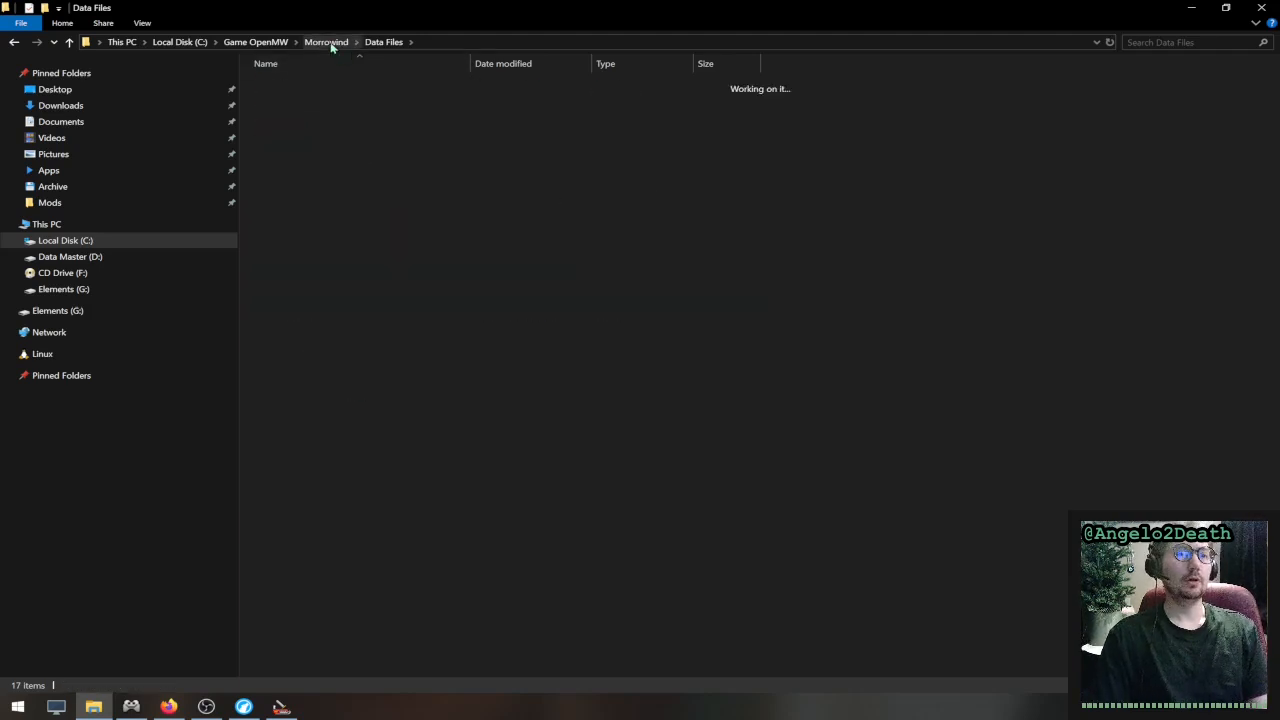
double_click(313, 86)
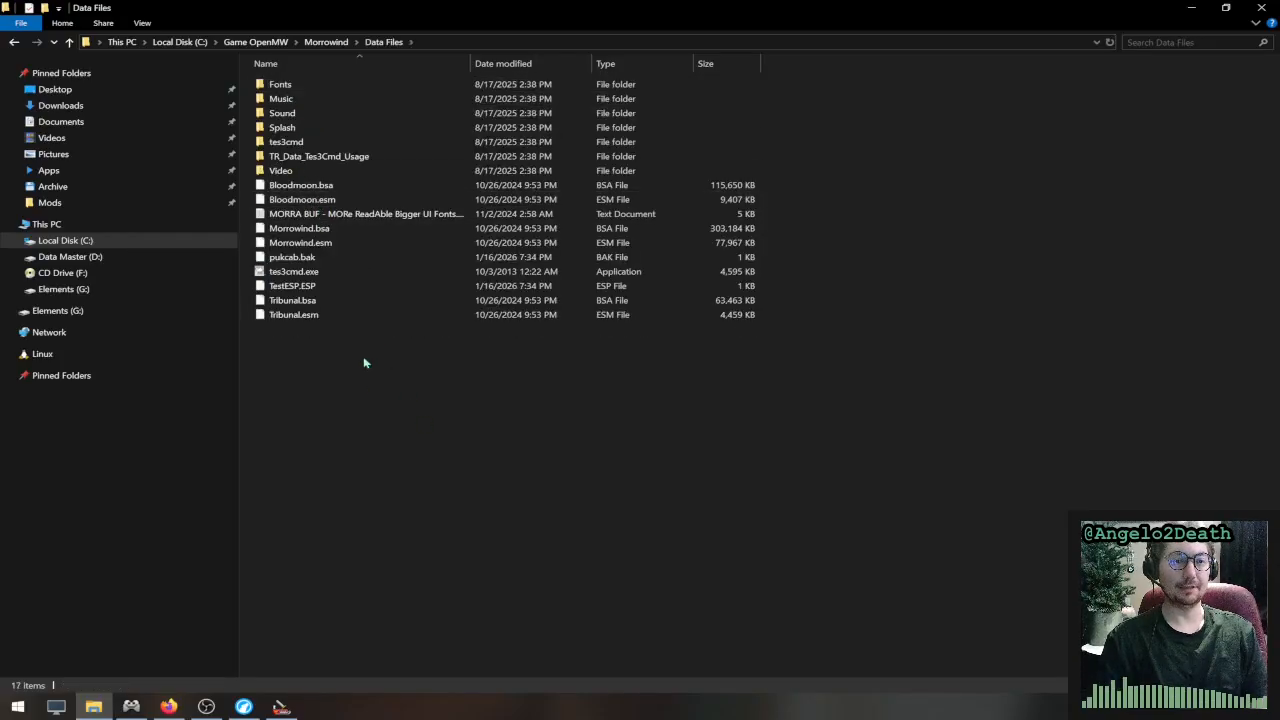
- Return to TES Construction Set and enable the Morrowind.esm, Tribunal.esm and Bloodmoon.esm master files for loading
left_click(282, 707)
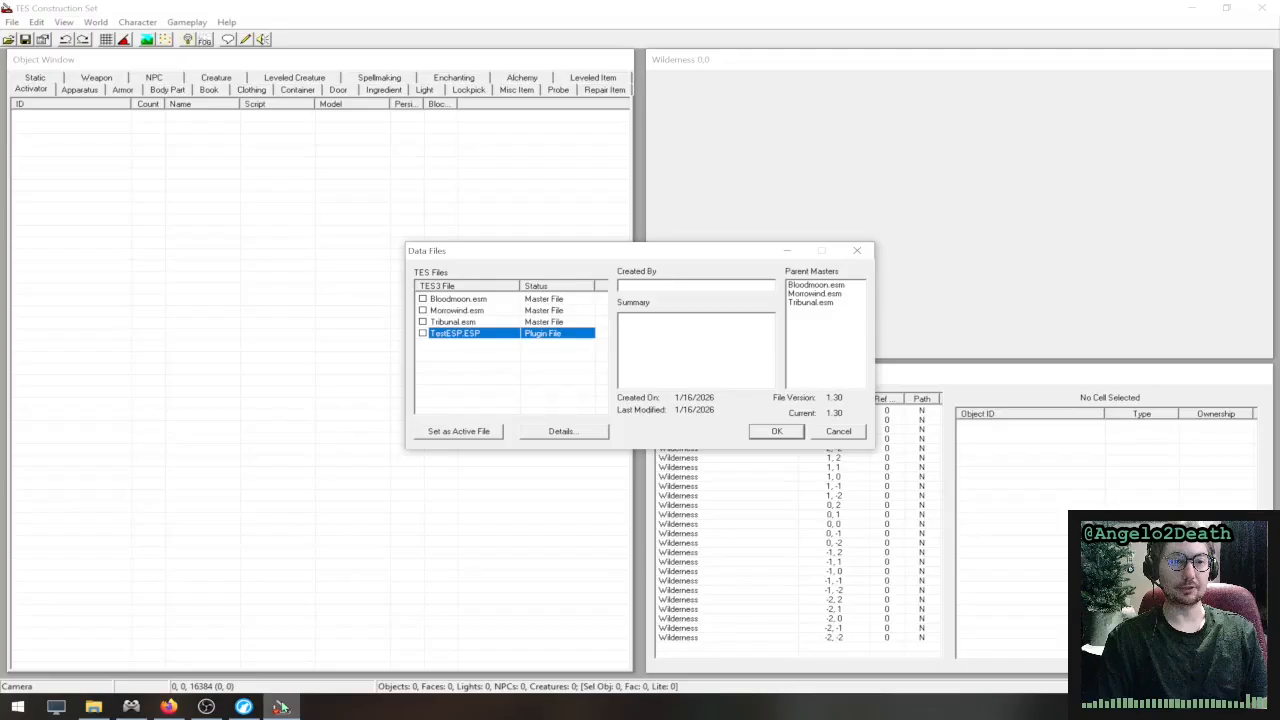
left_click(458, 314)
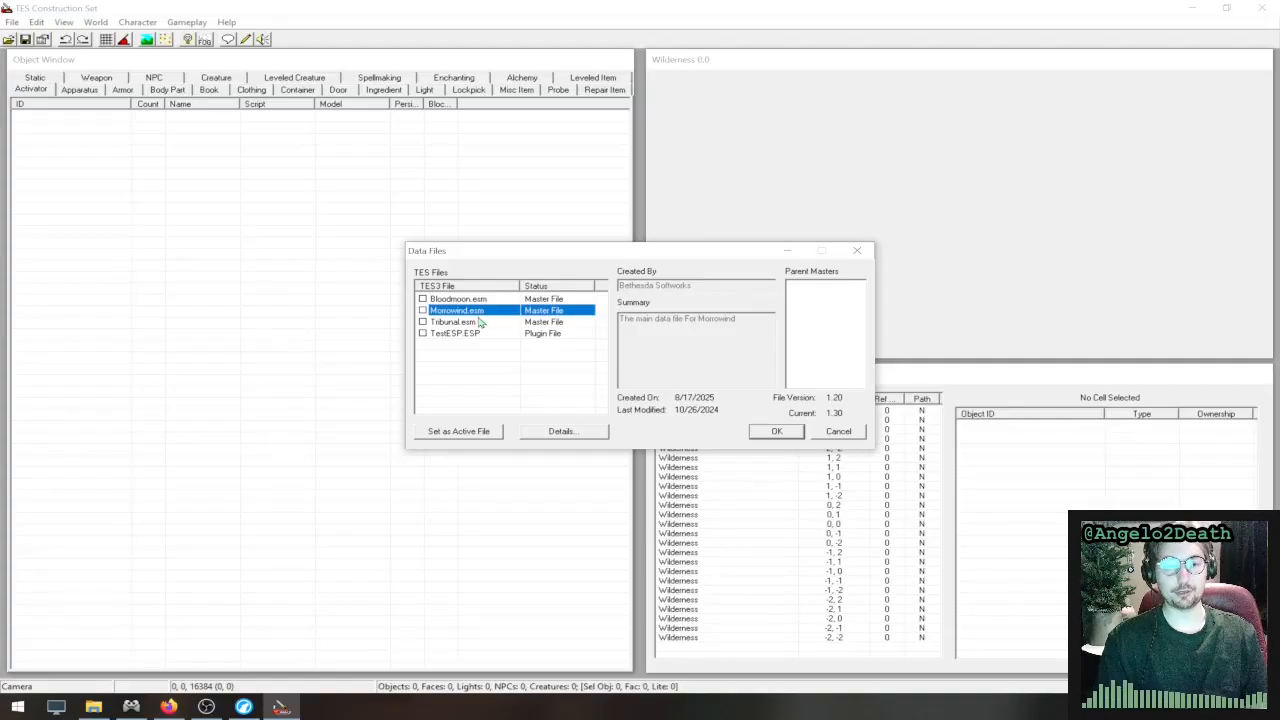
double_click(423, 323)
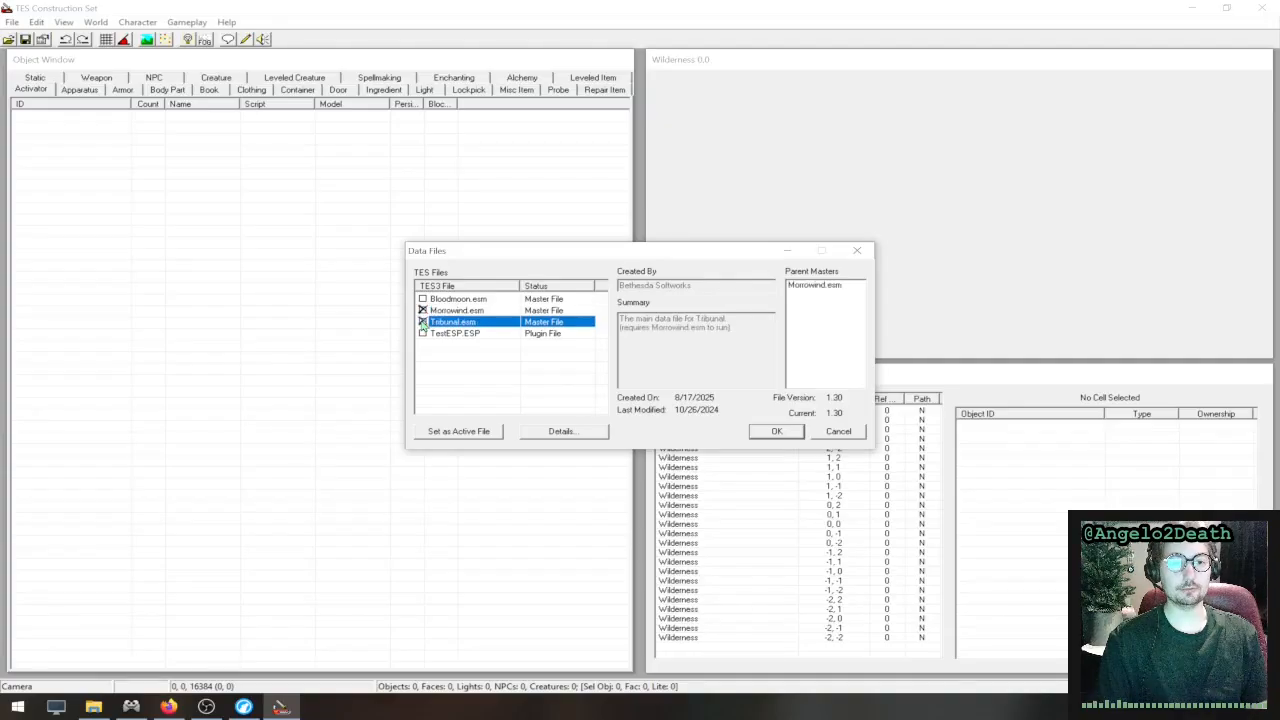
double_click(423, 299)
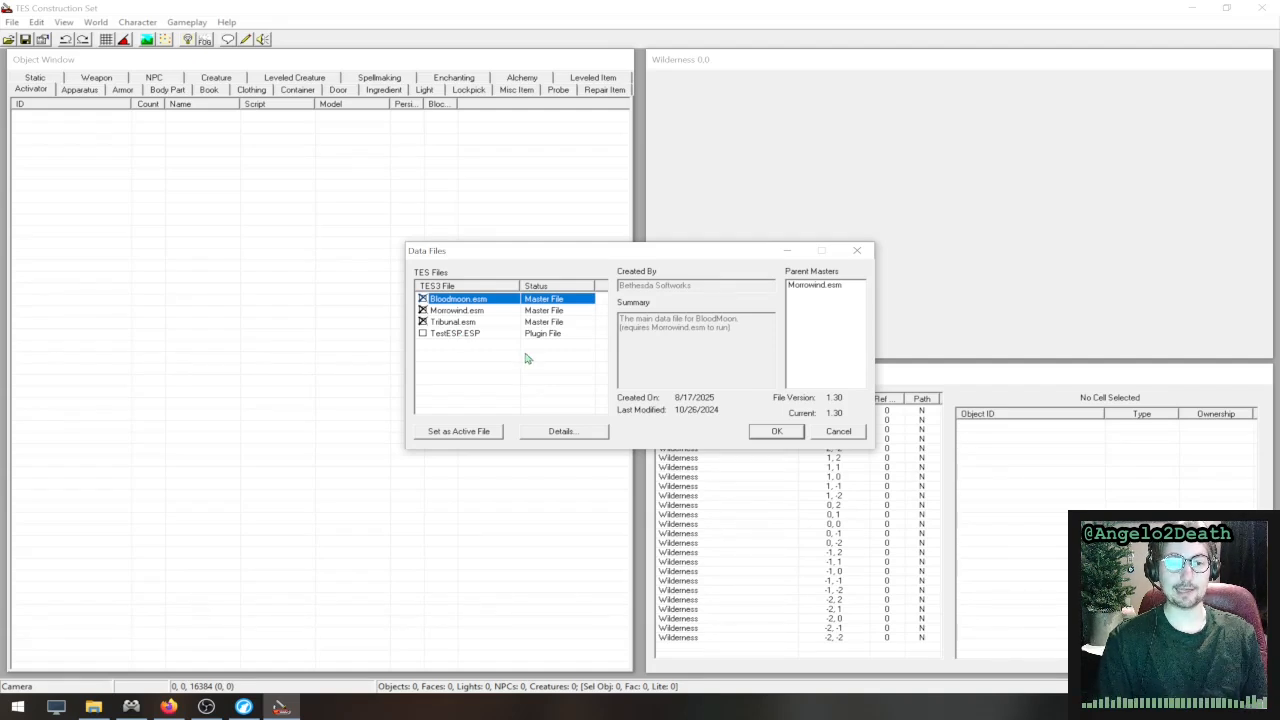
- Set the TestESP.ESP plugin as the active file, and deselect it again
left_click(454, 336)
left_click(462, 430)
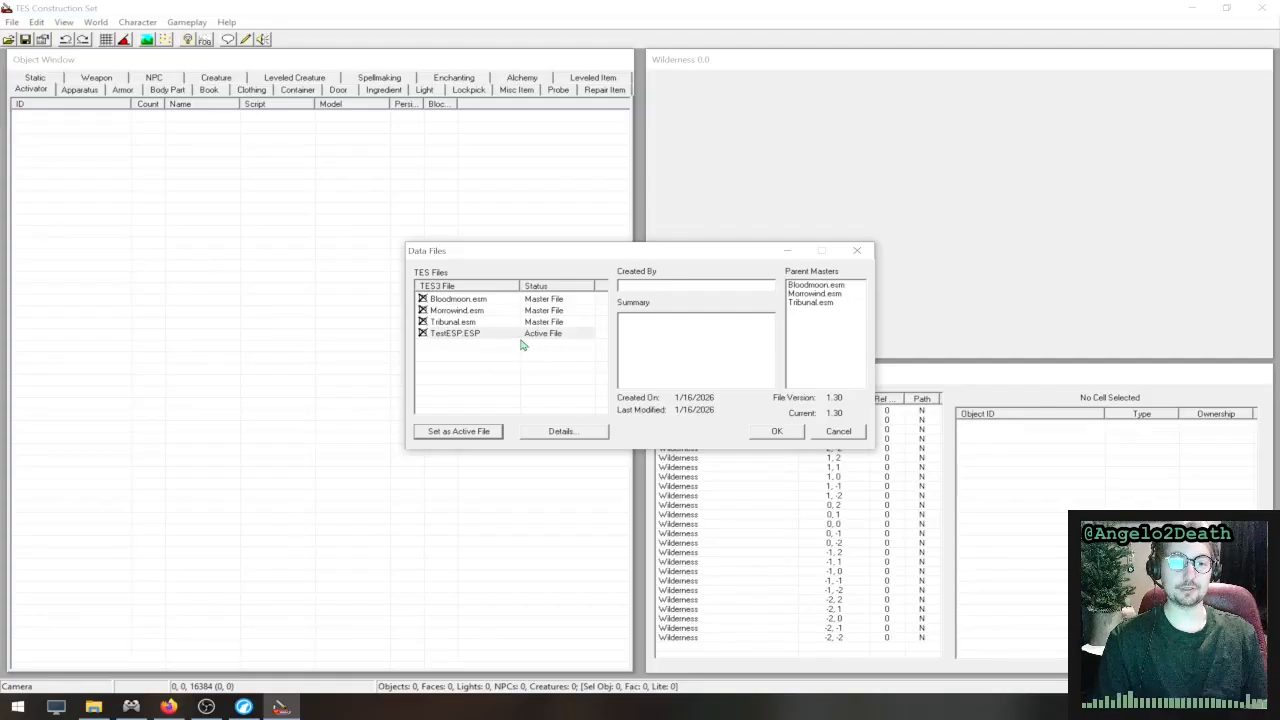
left_click(560, 342)
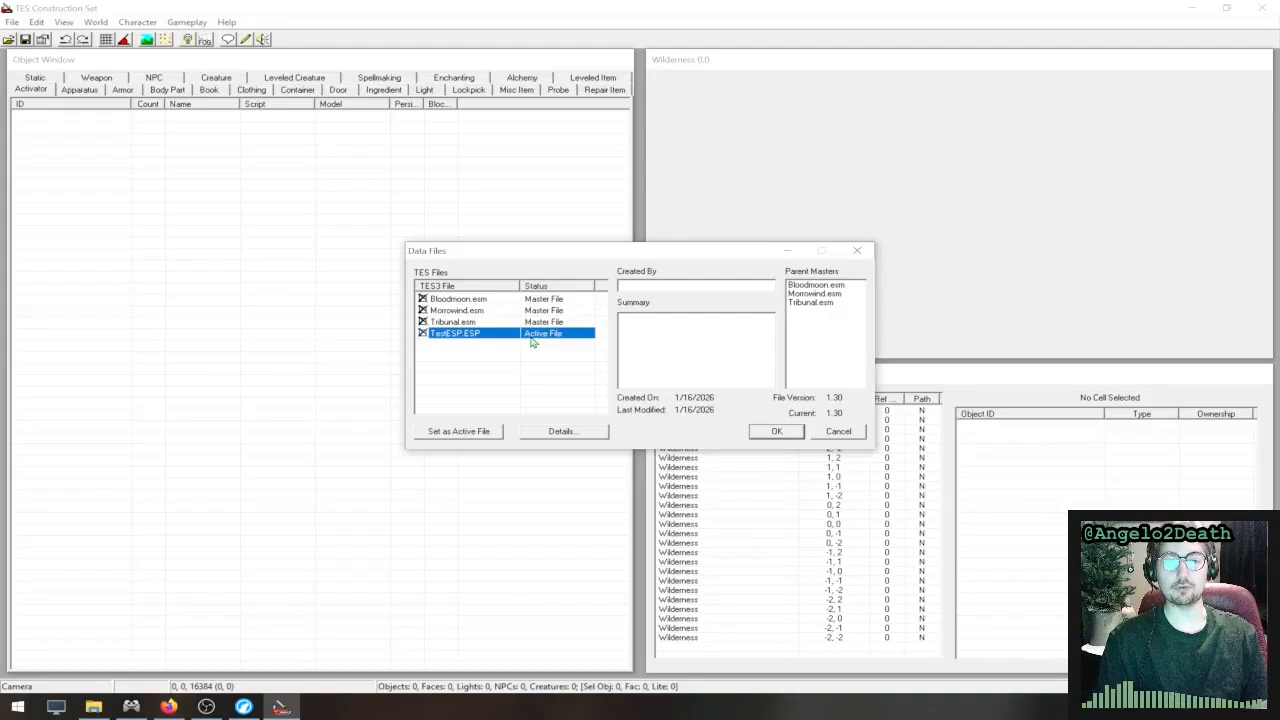
double_click(422, 335)
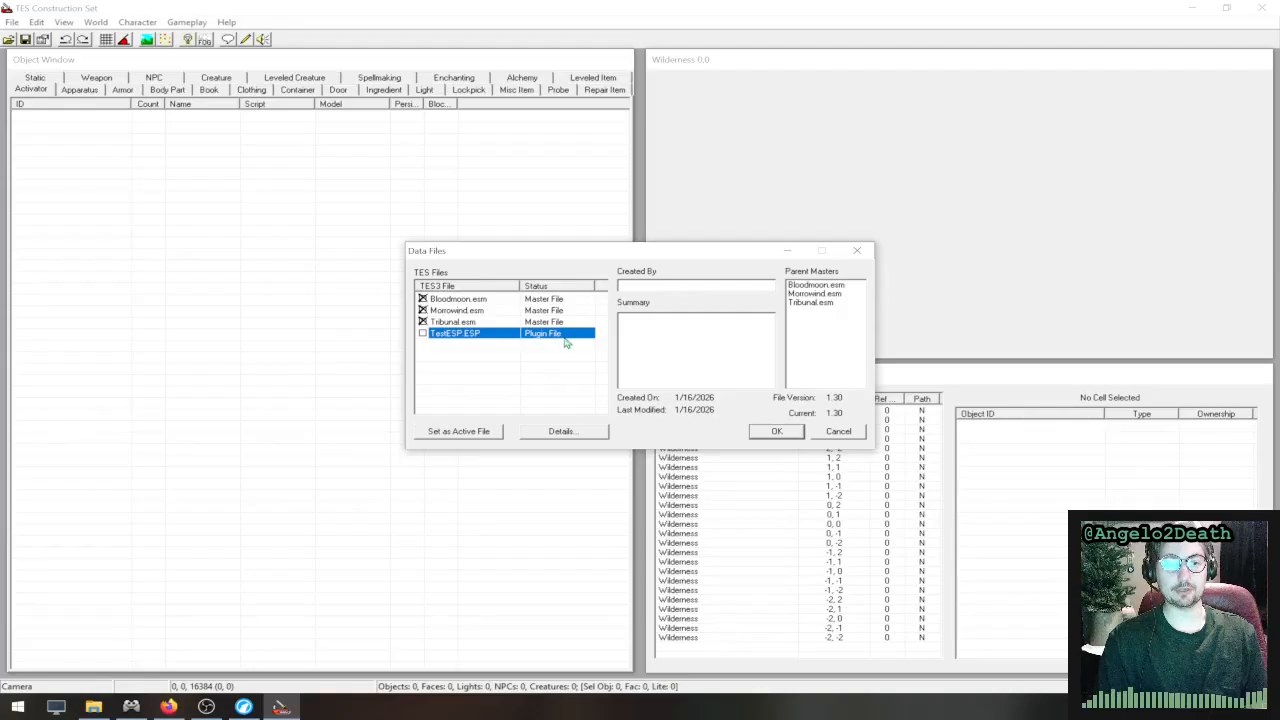
- Load the enabled master files, answering the string mismatch warning with the "Yes To All" choice
left_click(780, 431)
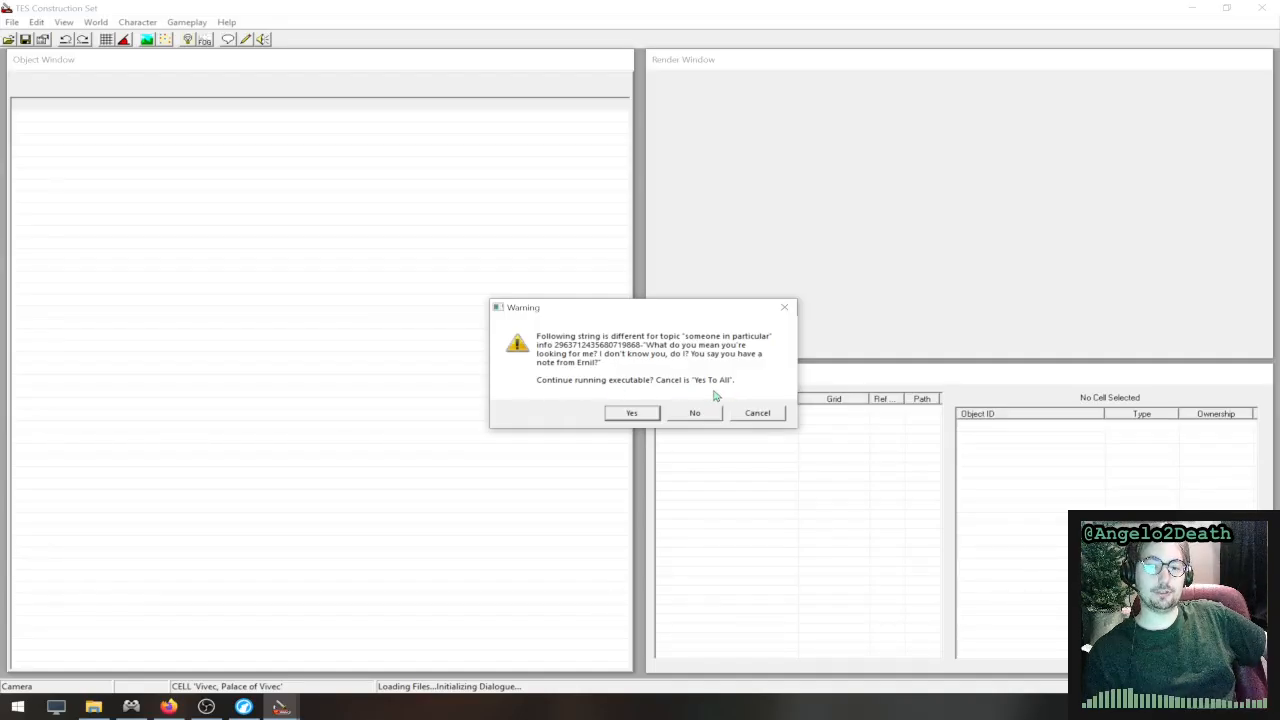
left_click(757, 413)
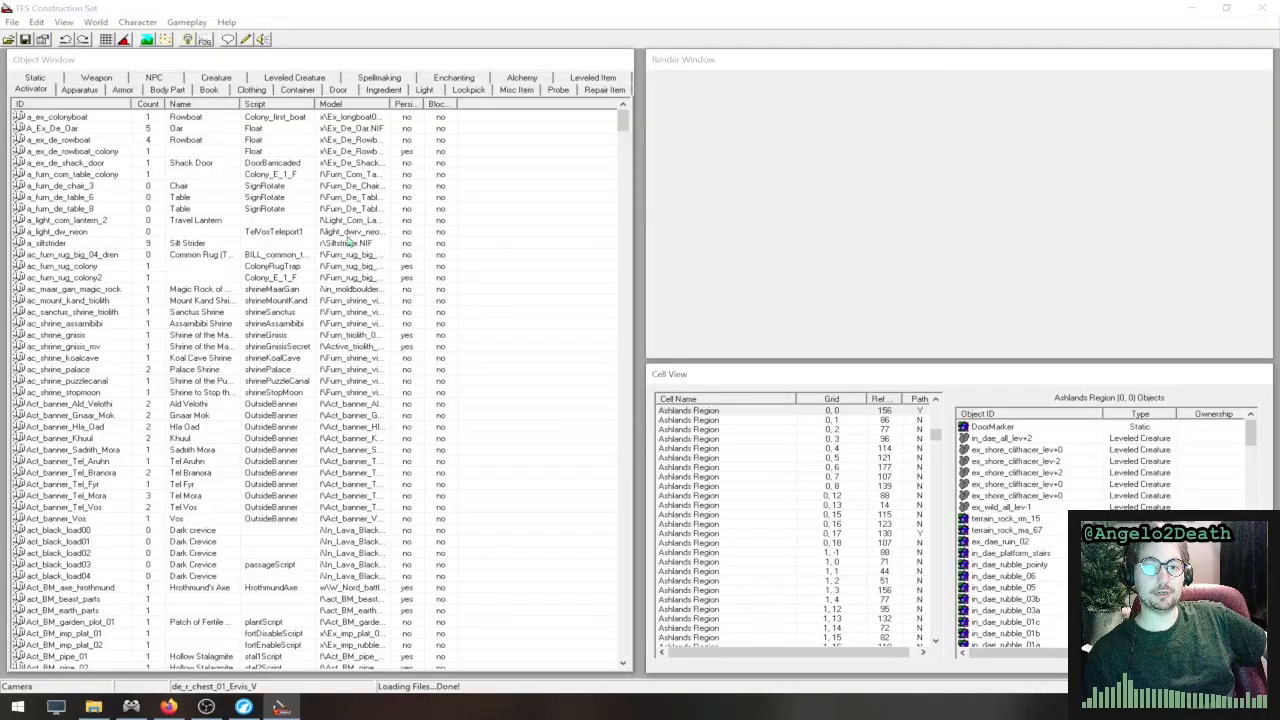
- Browse the Cell View list and show the objects of Azura's Coast Region (11, -18) and Assurdirapal, Inner Shrine
left_click(744, 68)
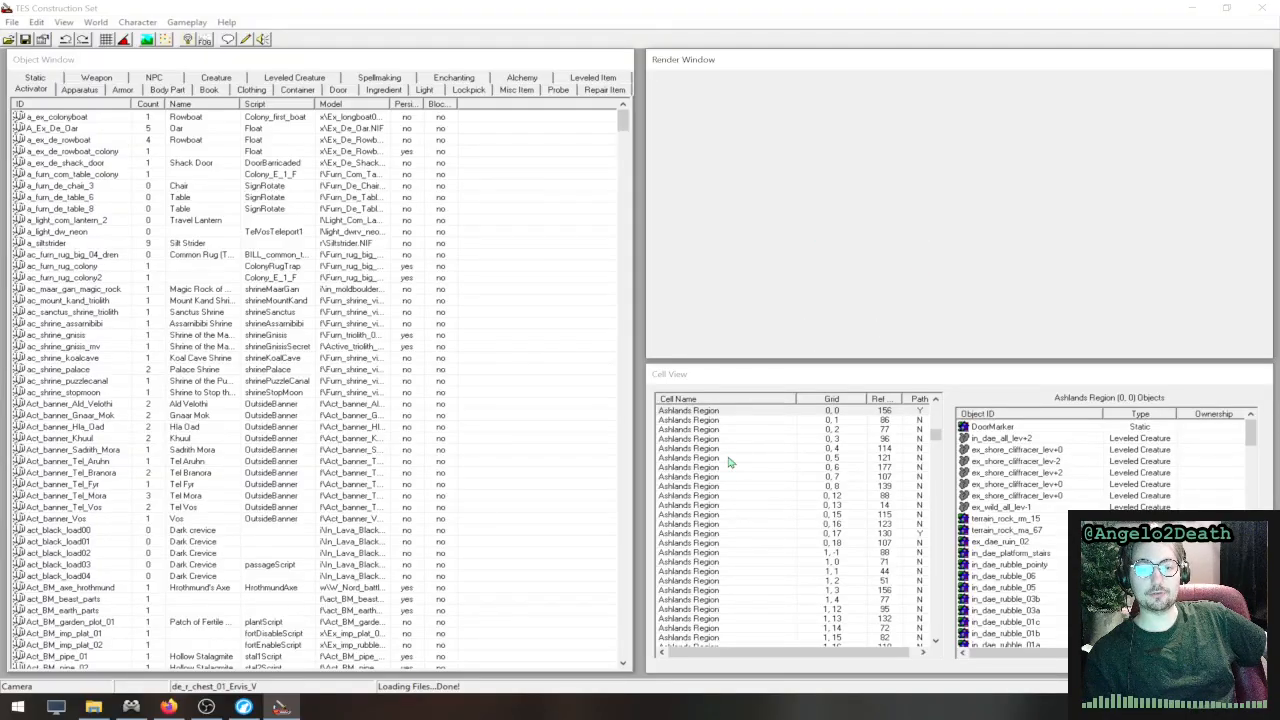
scroll(757, 549, "down", 10)
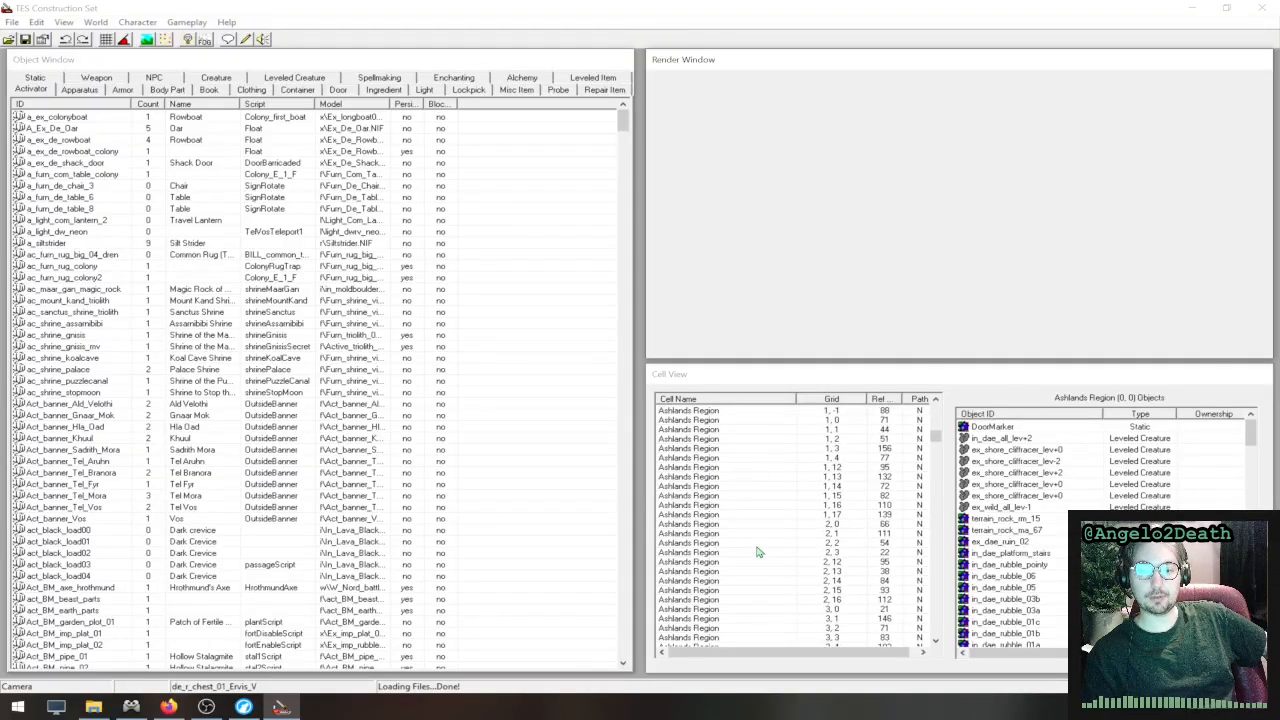
scroll(757, 552, "down", 15)
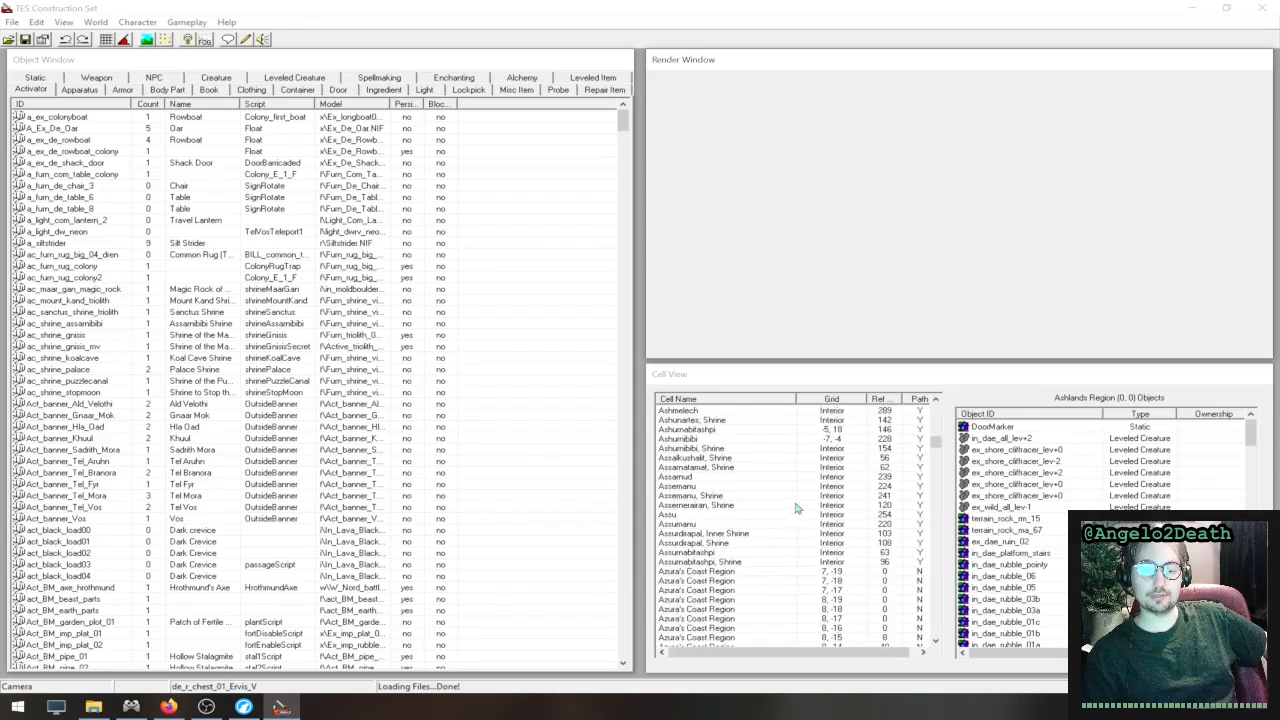
scroll(777, 509, "down", 15)
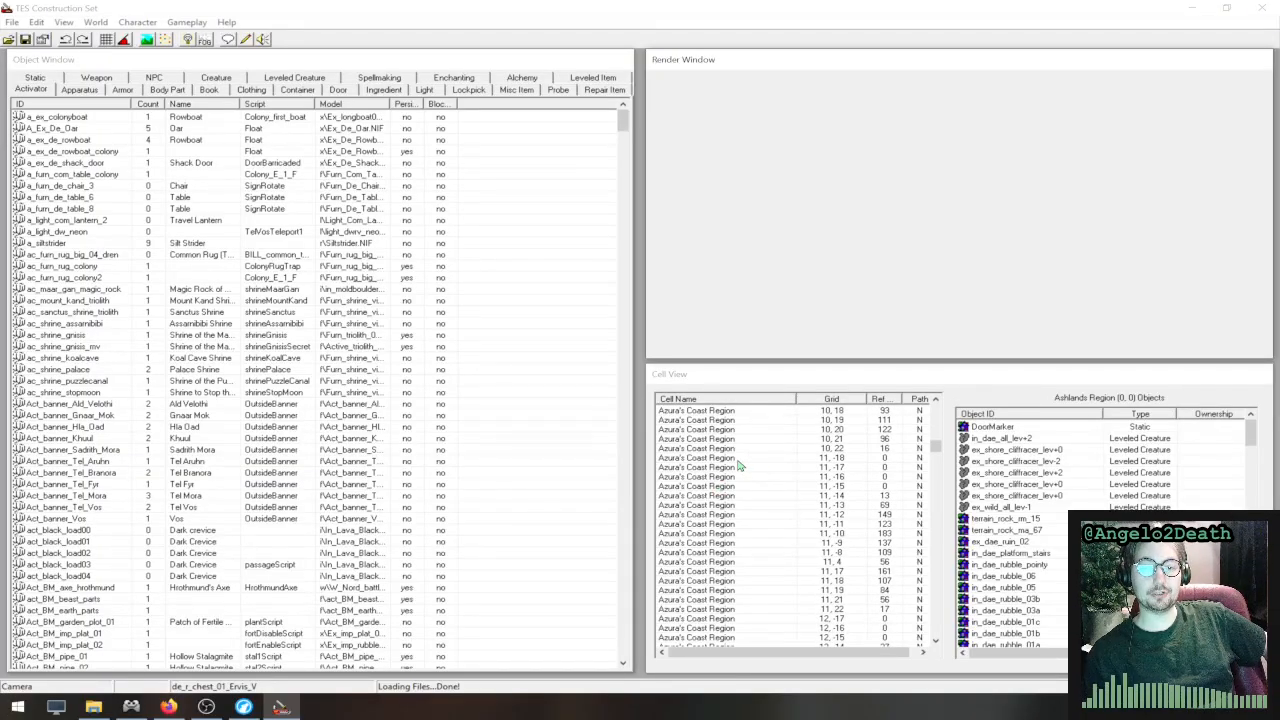
left_click(738, 458)
scroll(780, 512, "up", 10)
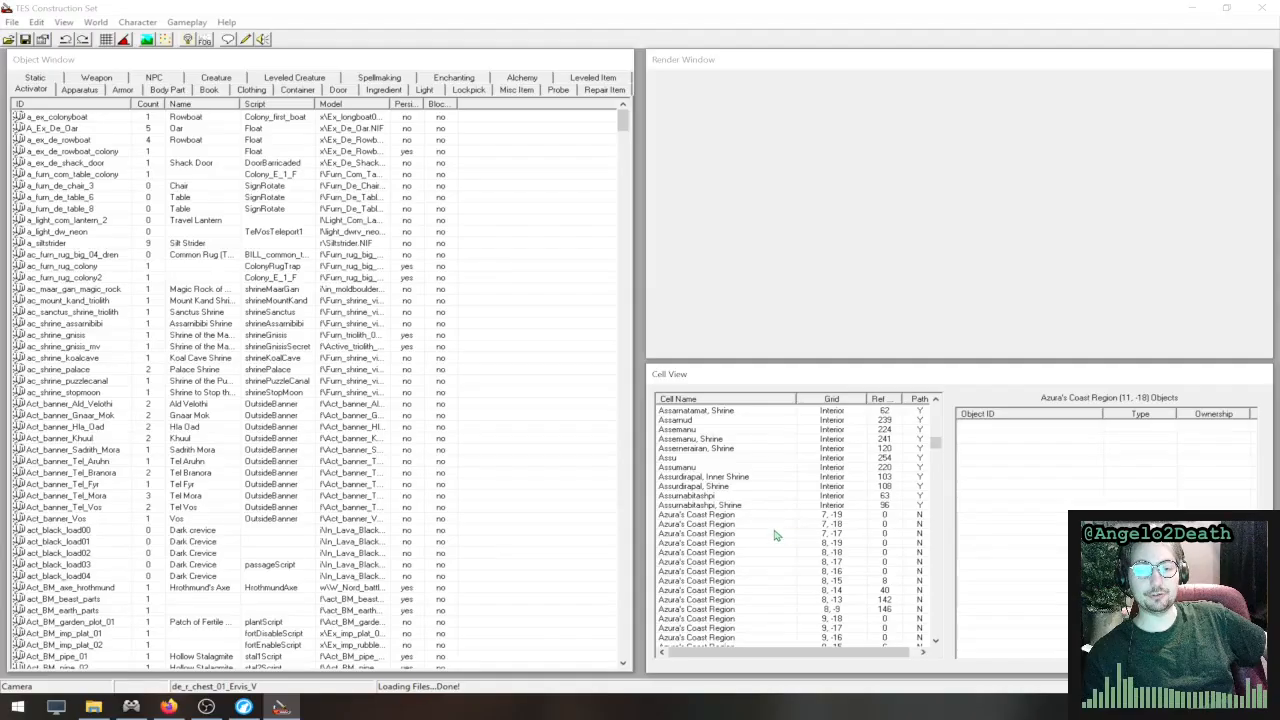
left_click(744, 478)
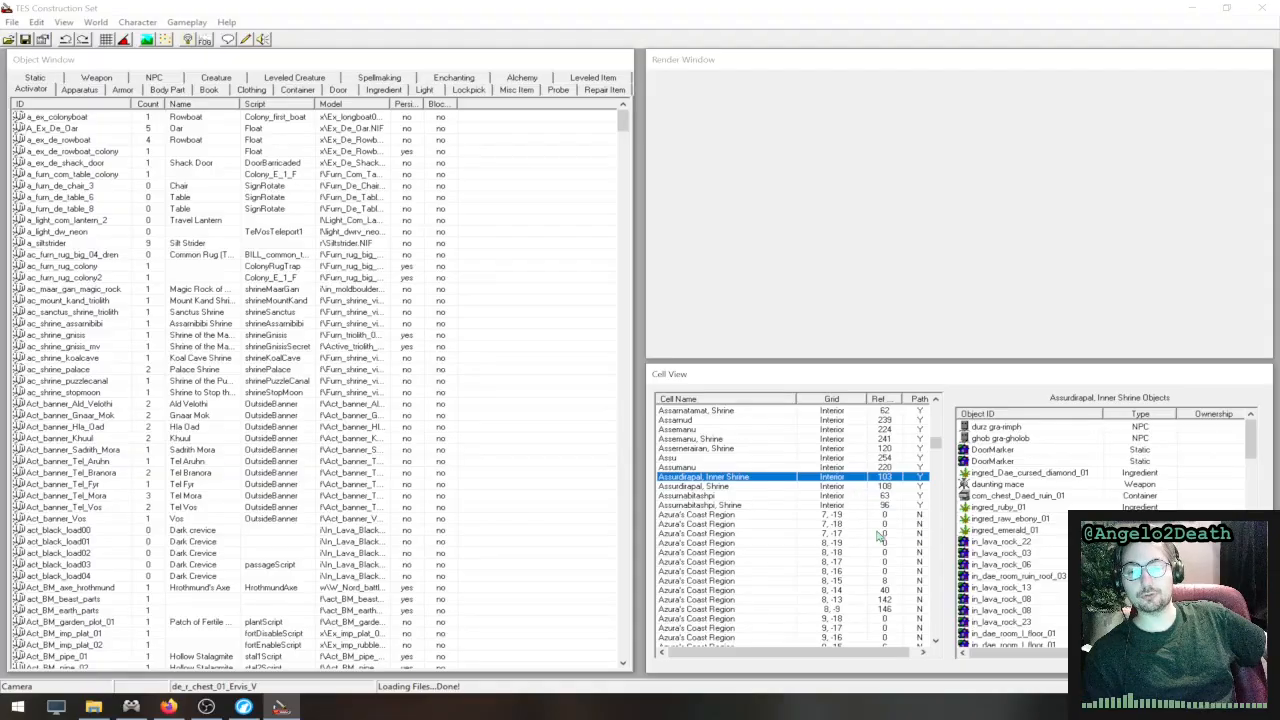
- Find the Balmora exterior cells in the cell list and show the objects of each grid cell, ending on (-4, -2)
scroll(780, 545, "down", 6)
scroll(780, 540, "down", 20)
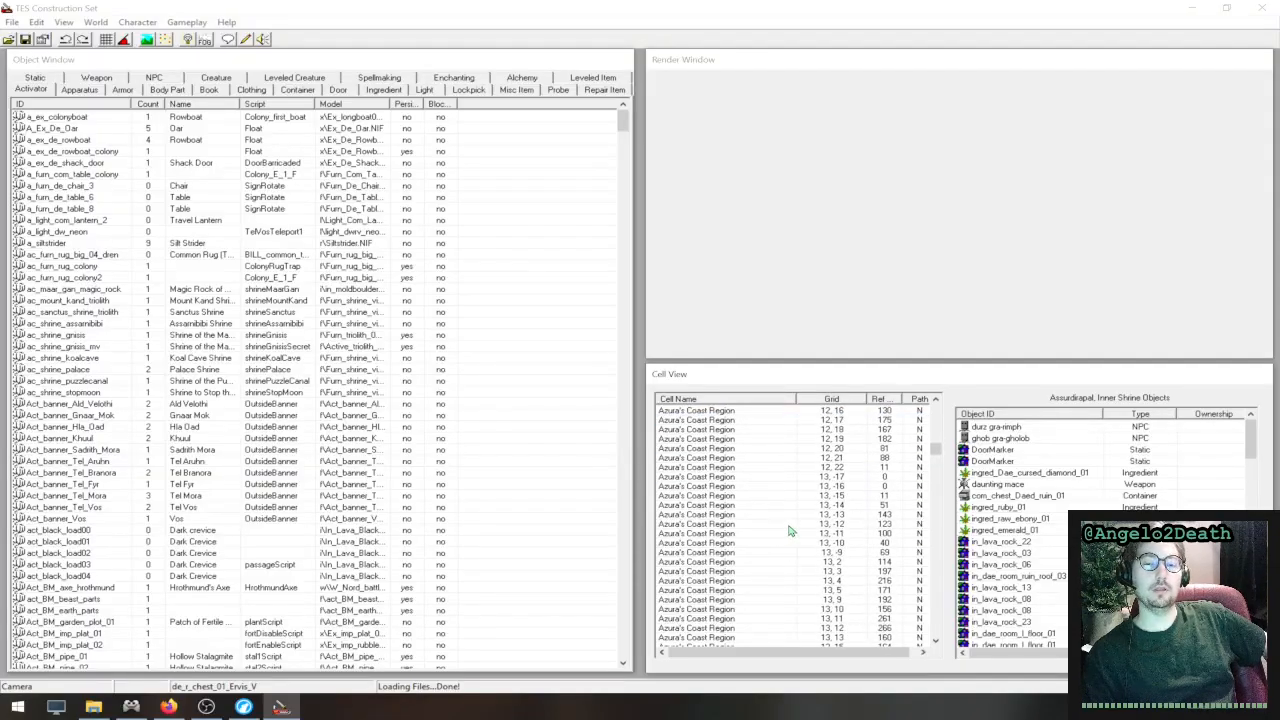
scroll(790, 528, "down", 20)
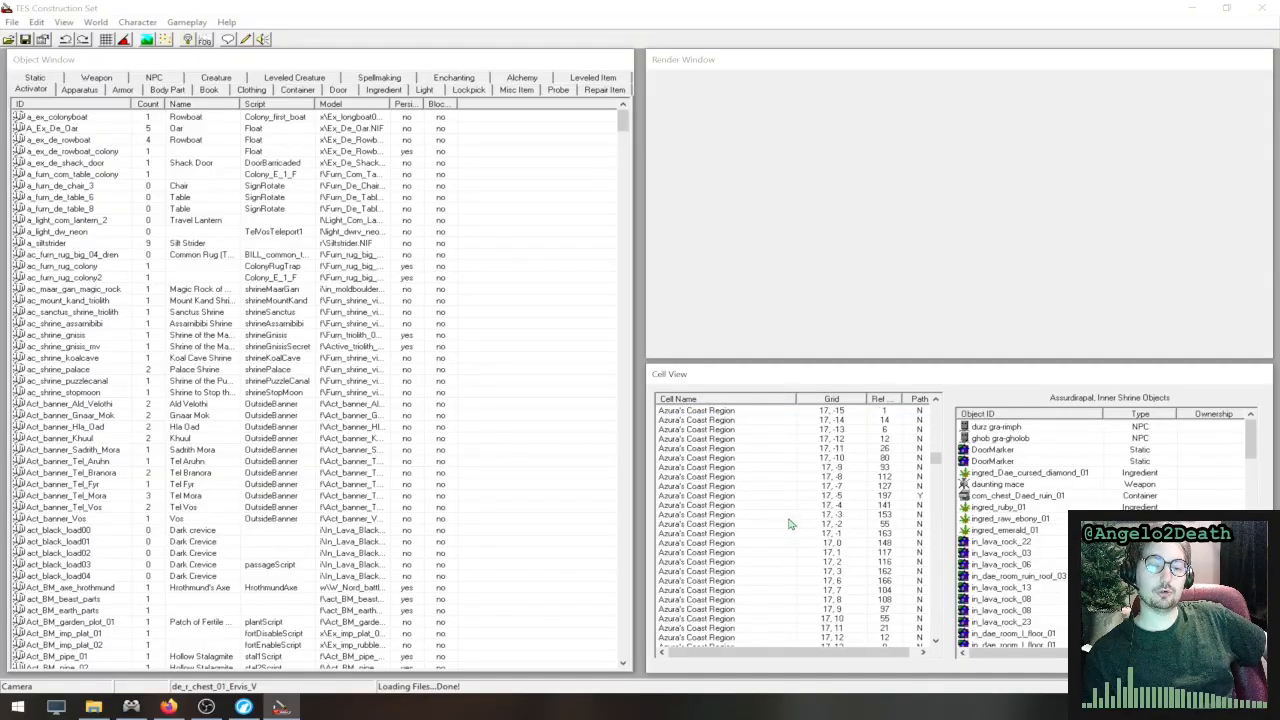
scroll(730, 525, "down", 15)
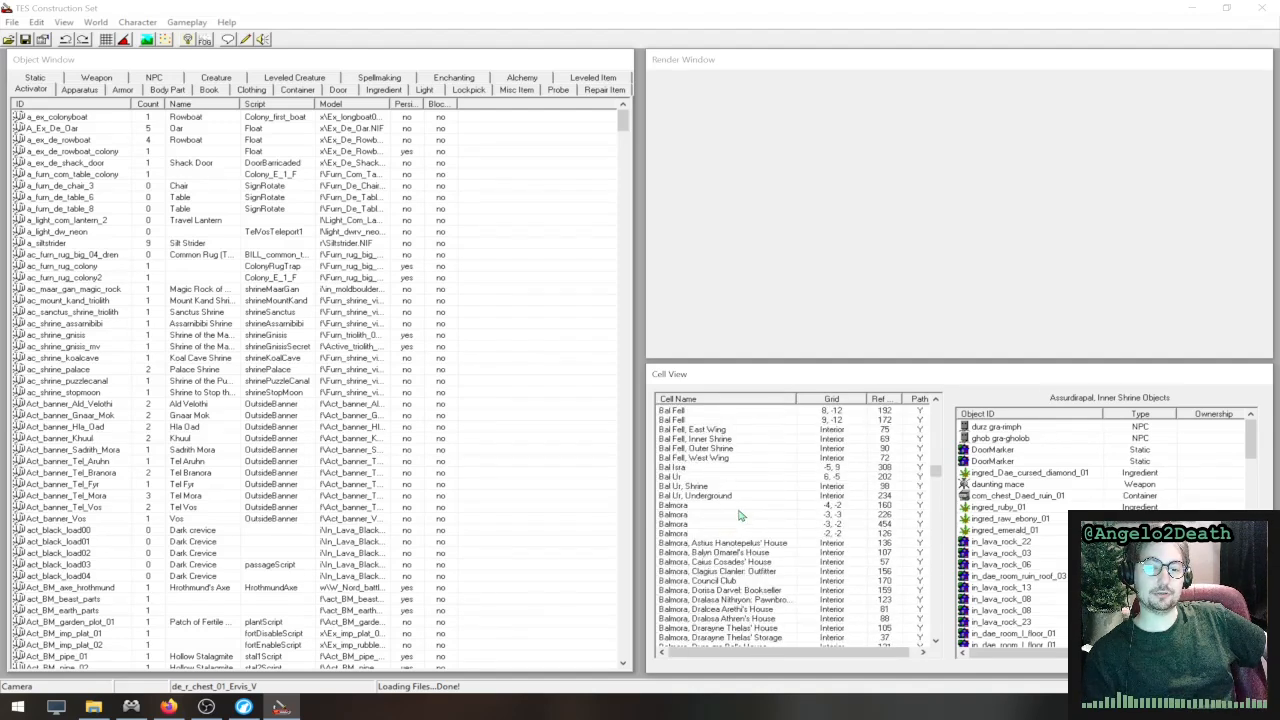
left_click(725, 506)
left_click(700, 515)
left_click(700, 524)
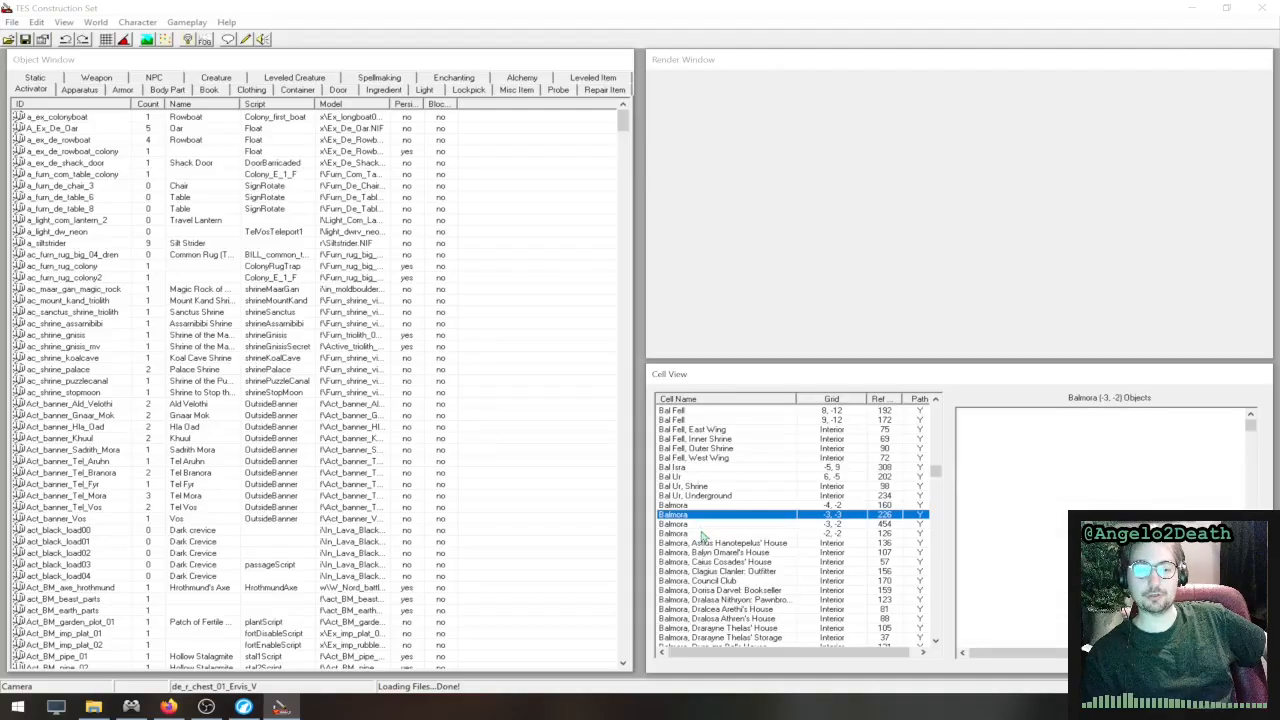
left_click(703, 534)
left_click(702, 506)
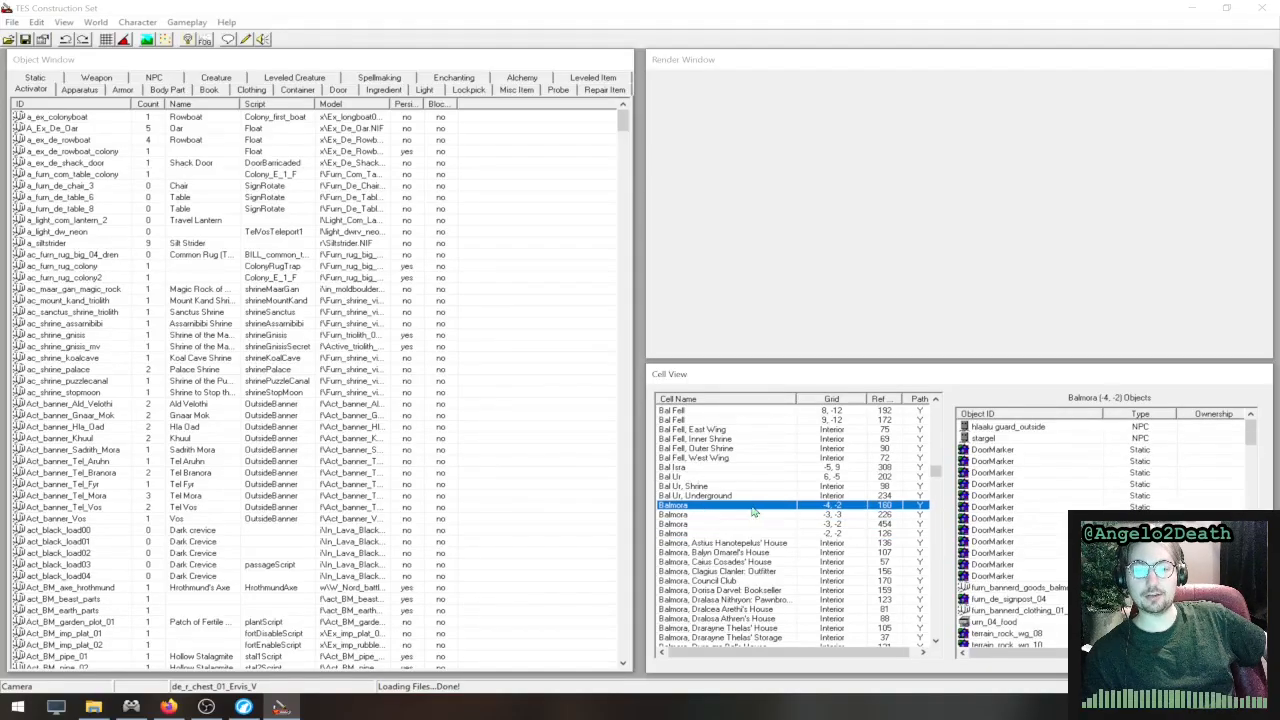
- Show the objects of the Balmora, Nerano Manor interior and of the Bitter Coast Region (-14, 4) cell
scroll(795, 522, "down", 10)
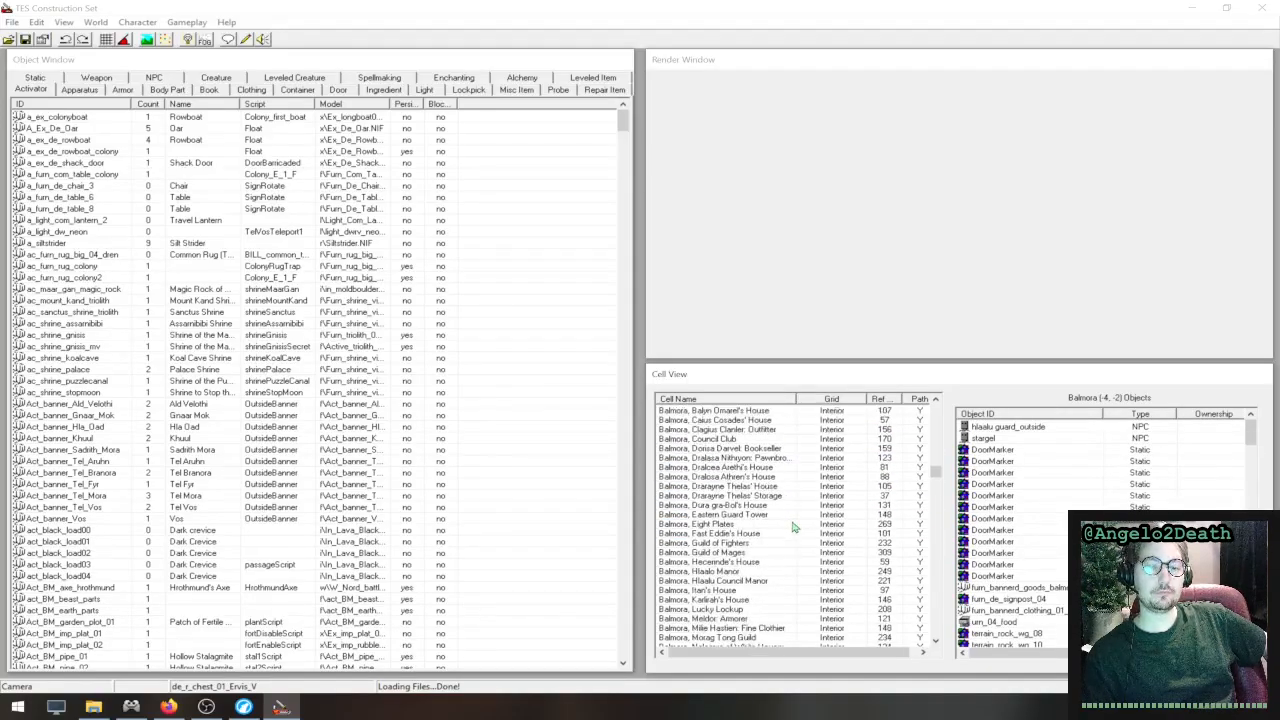
left_click(765, 515)
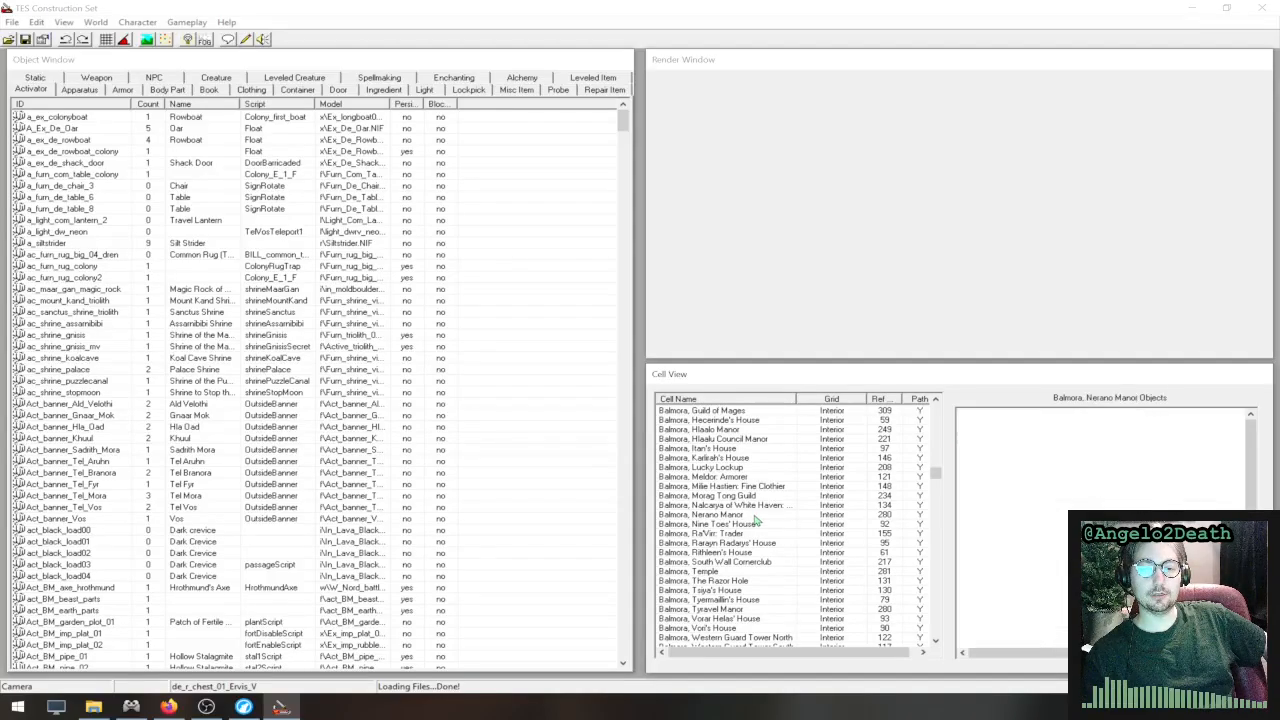
scroll(762, 538, "down", 3)
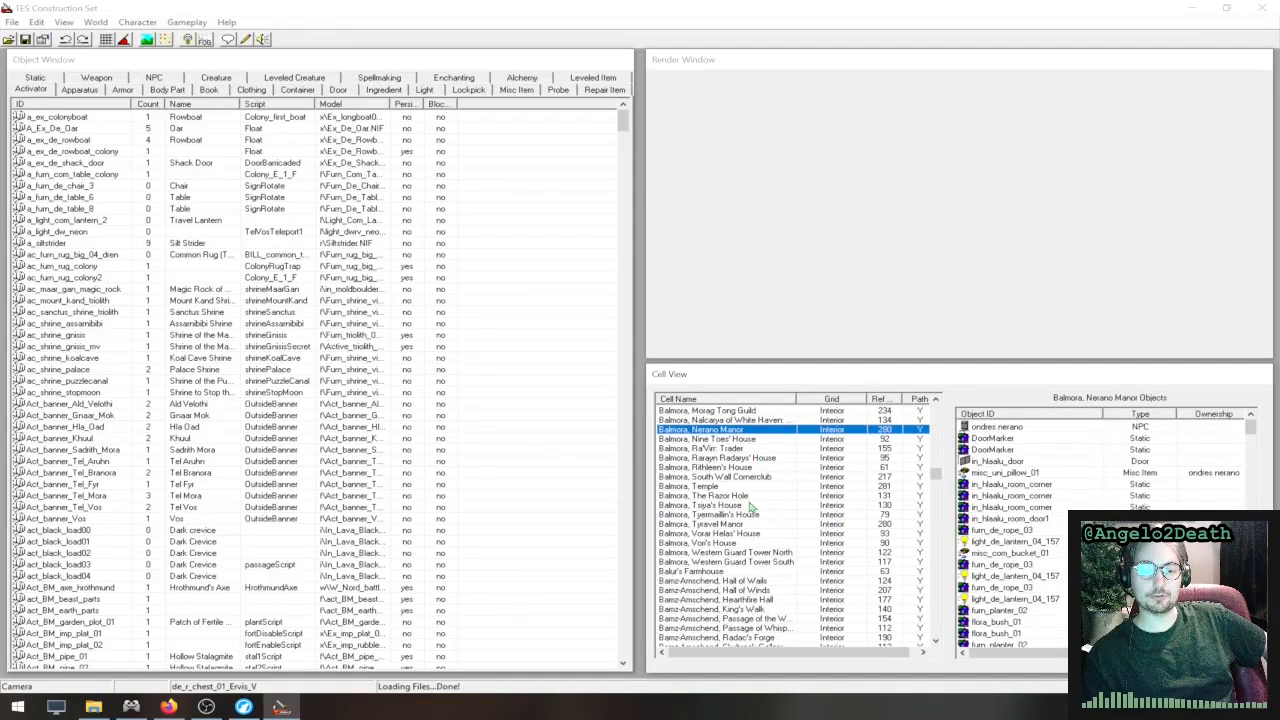
scroll(775, 518, "down", 8)
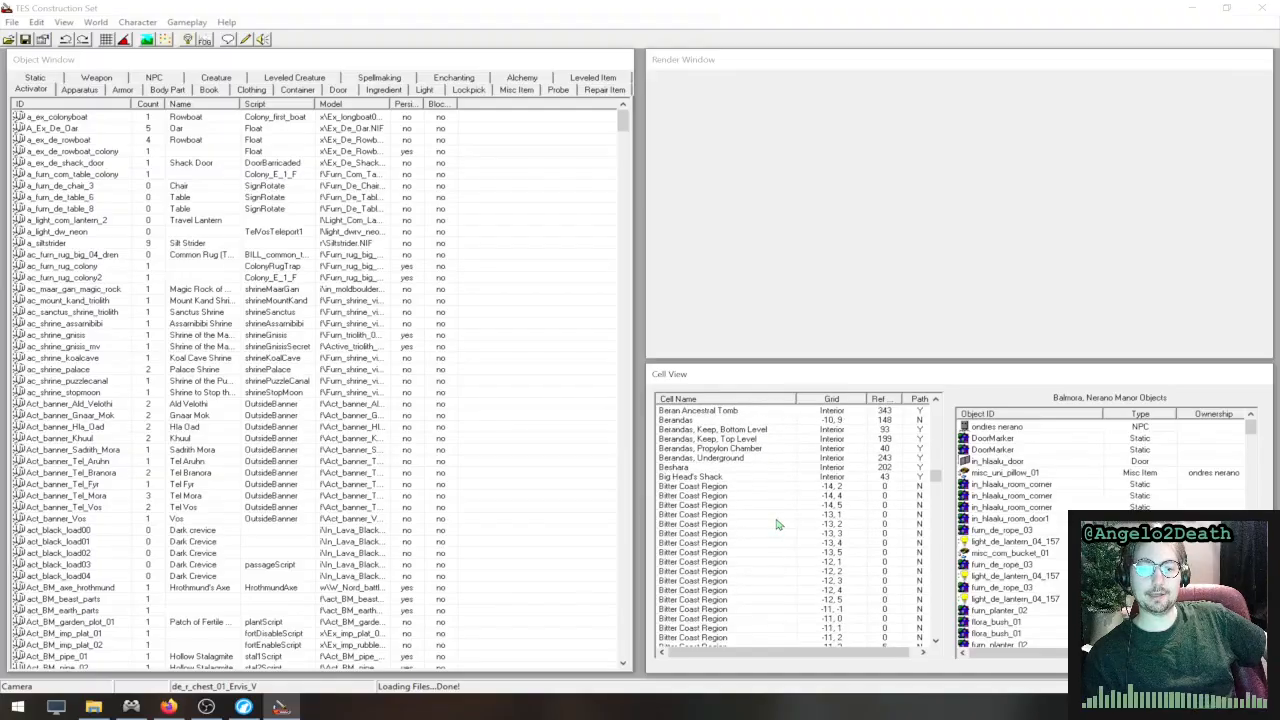
left_click(747, 496)
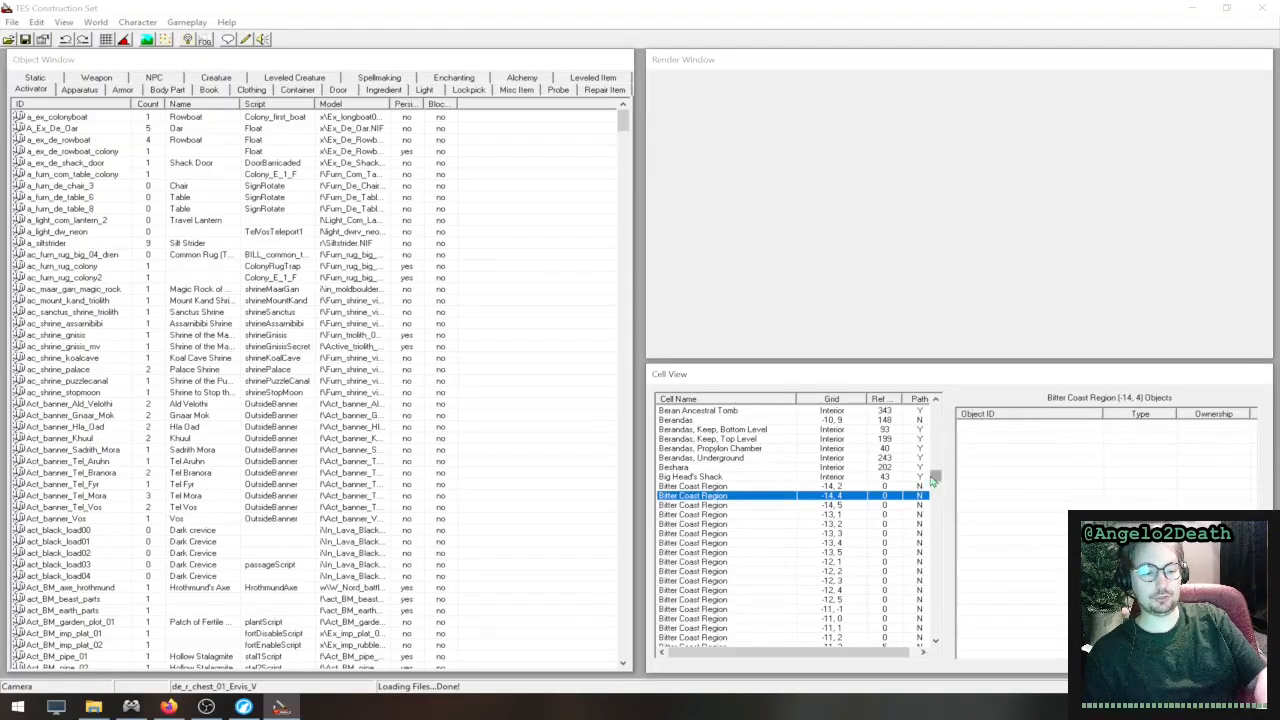
- Find the Seyda Neen (-2, -10) cell in the cell list and load it in the Render Window
type("sey")
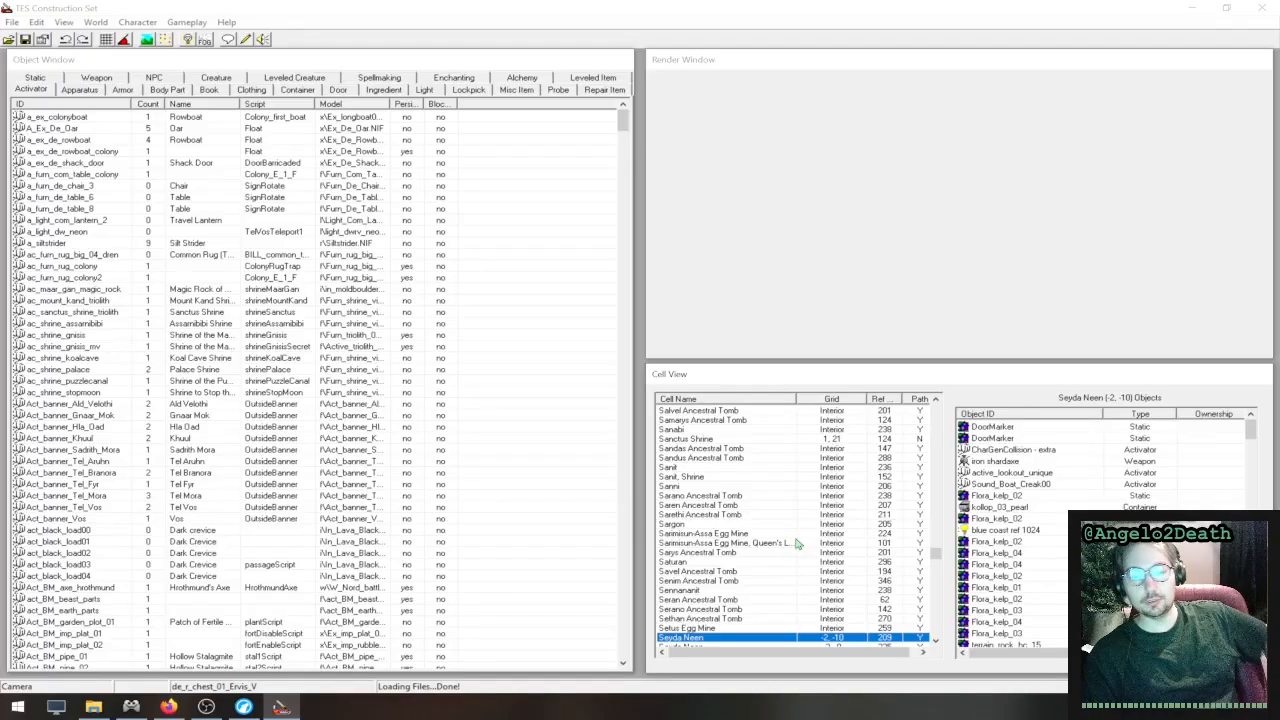
scroll(797, 543, "down", 4)
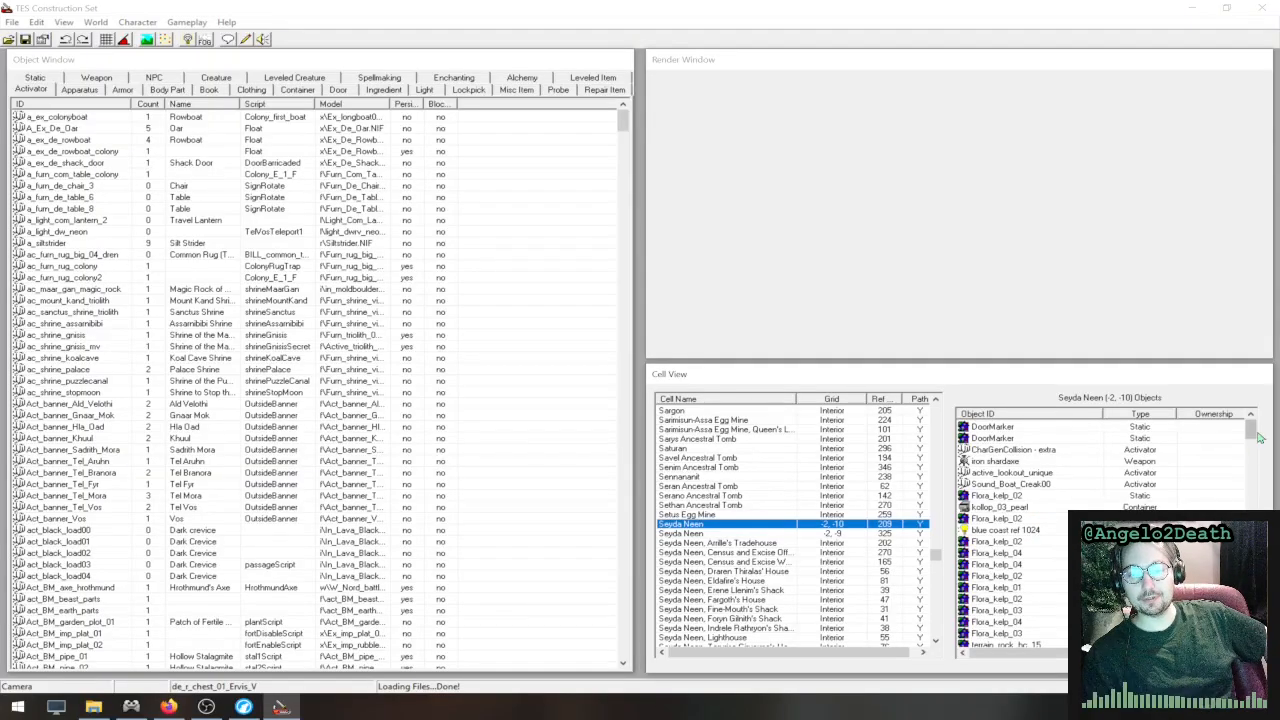
mouse_move(1250, 428)
left_mouse_down()
mouse_move(1262, 581)
mouse_move(1251, 430)
left_mouse_up()
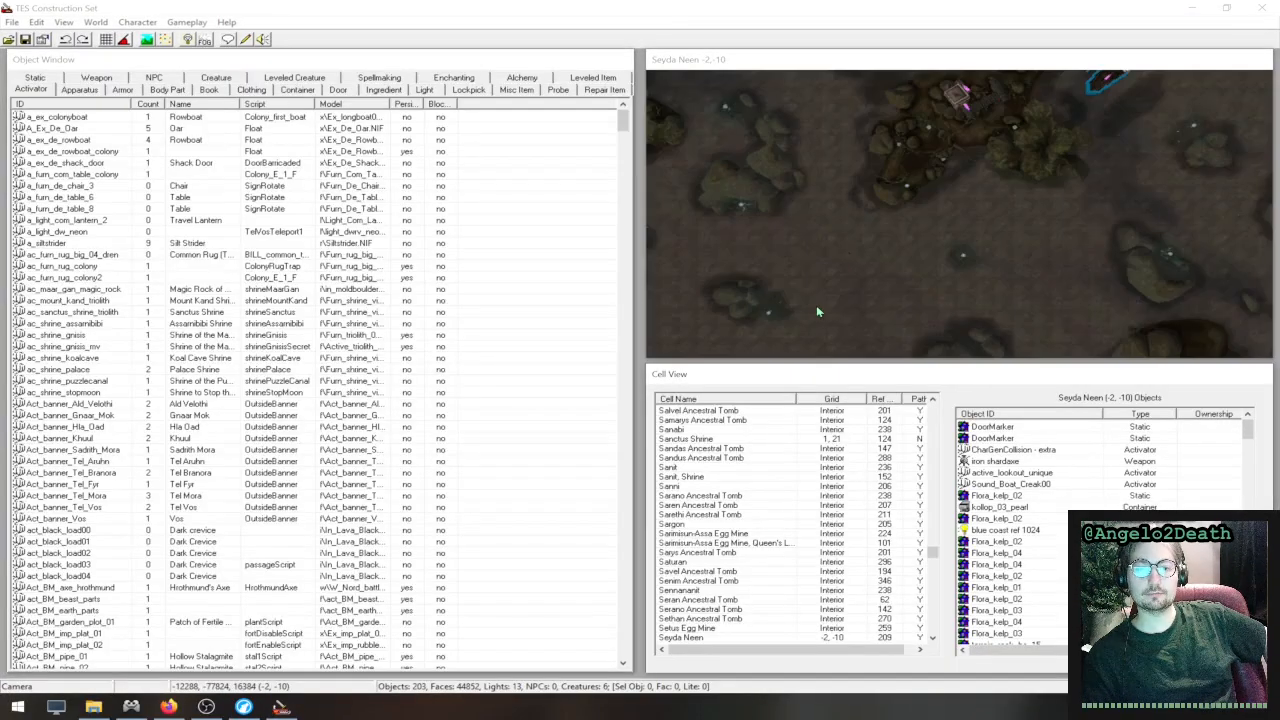
- Zoom in on the Seyda Neen (-2, -10) cell and pan the view toward the small building on the rocky shore
scroll(900, 210, "up", 5)
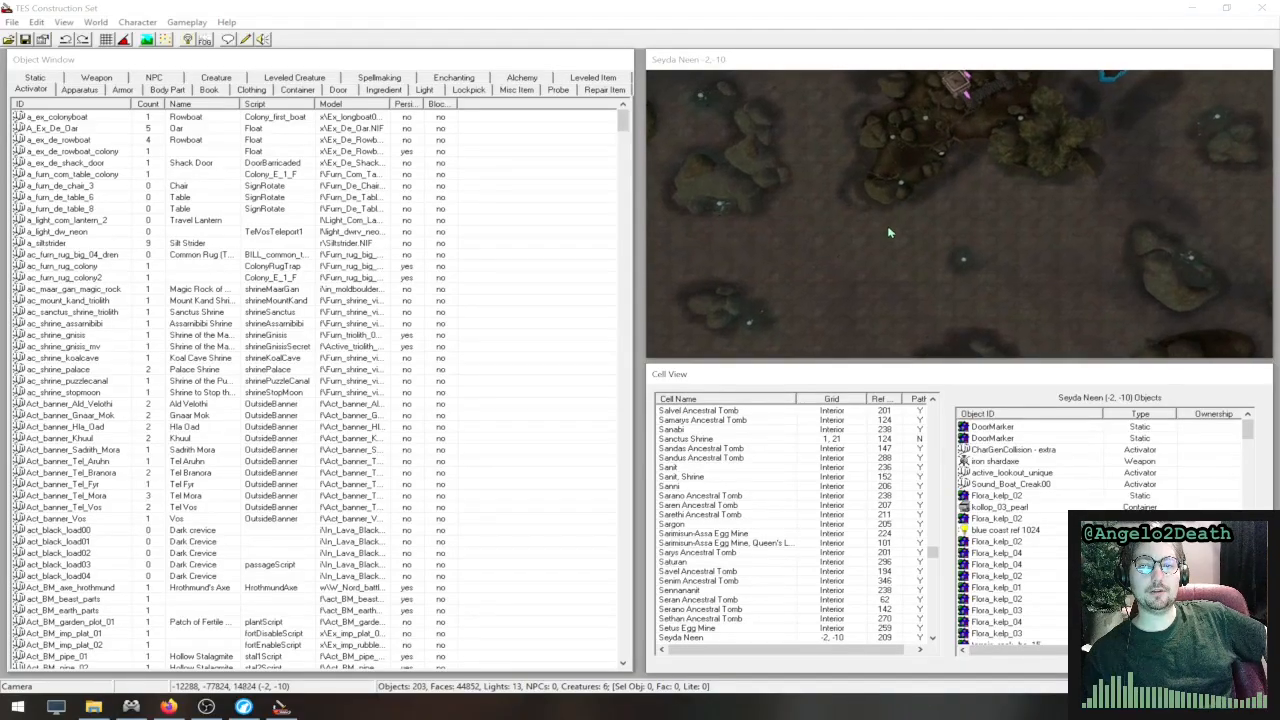
scroll(899, 219, "up", 4)
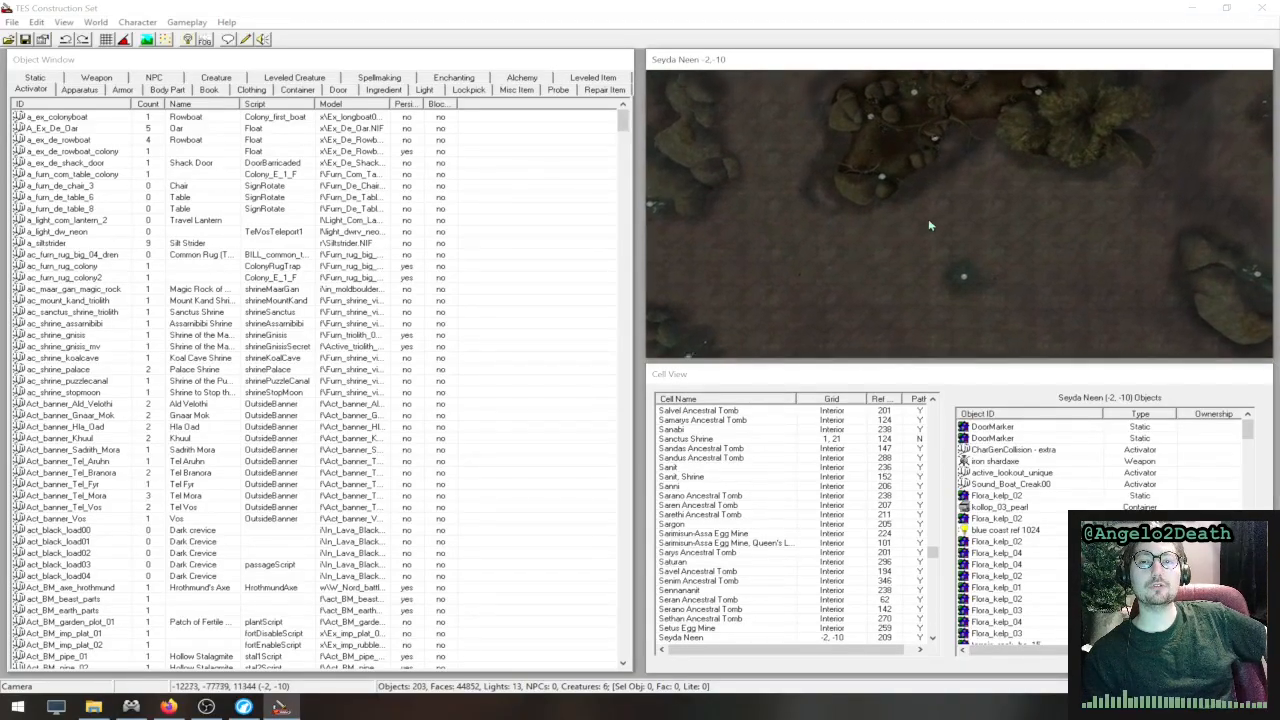
middle_click_drag(954, 163, 912, 268)
middle_click_drag(930, 120, 894, 277)
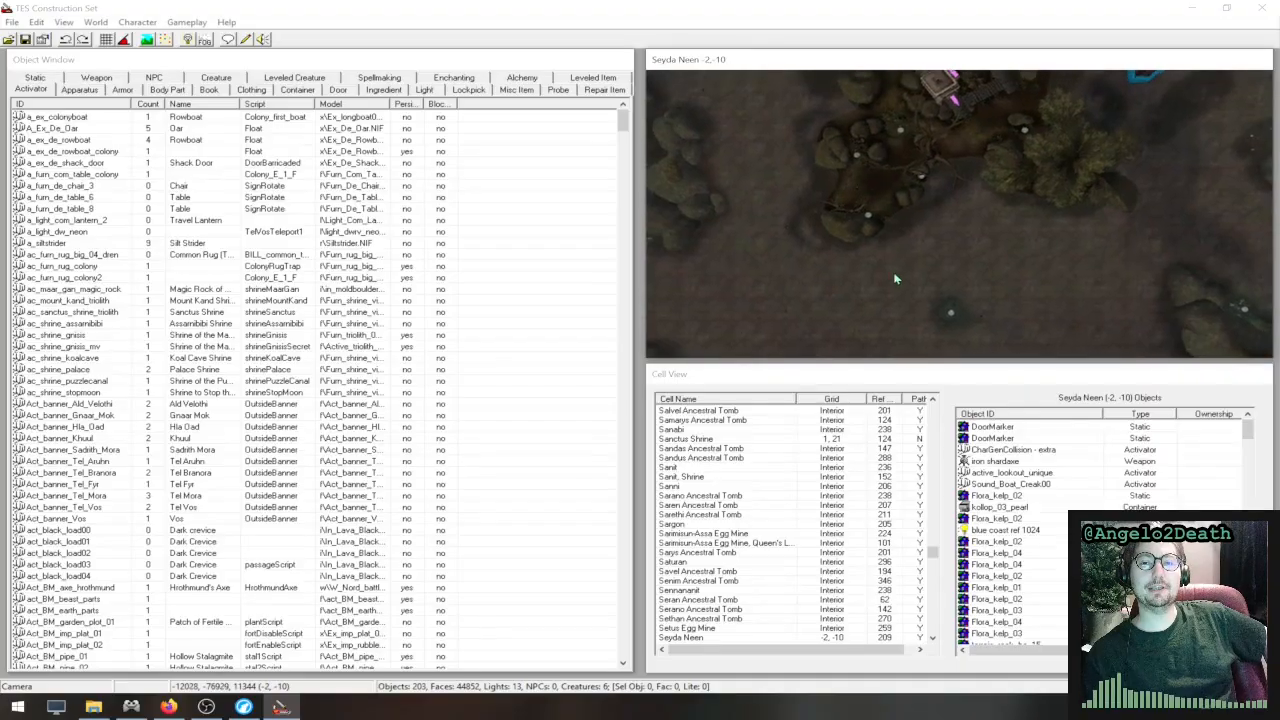
mouse_move(955, 185)
middle_mouse_down()
mouse_move(840, 286)
mouse_move(745, 340)
middle_mouse_up()
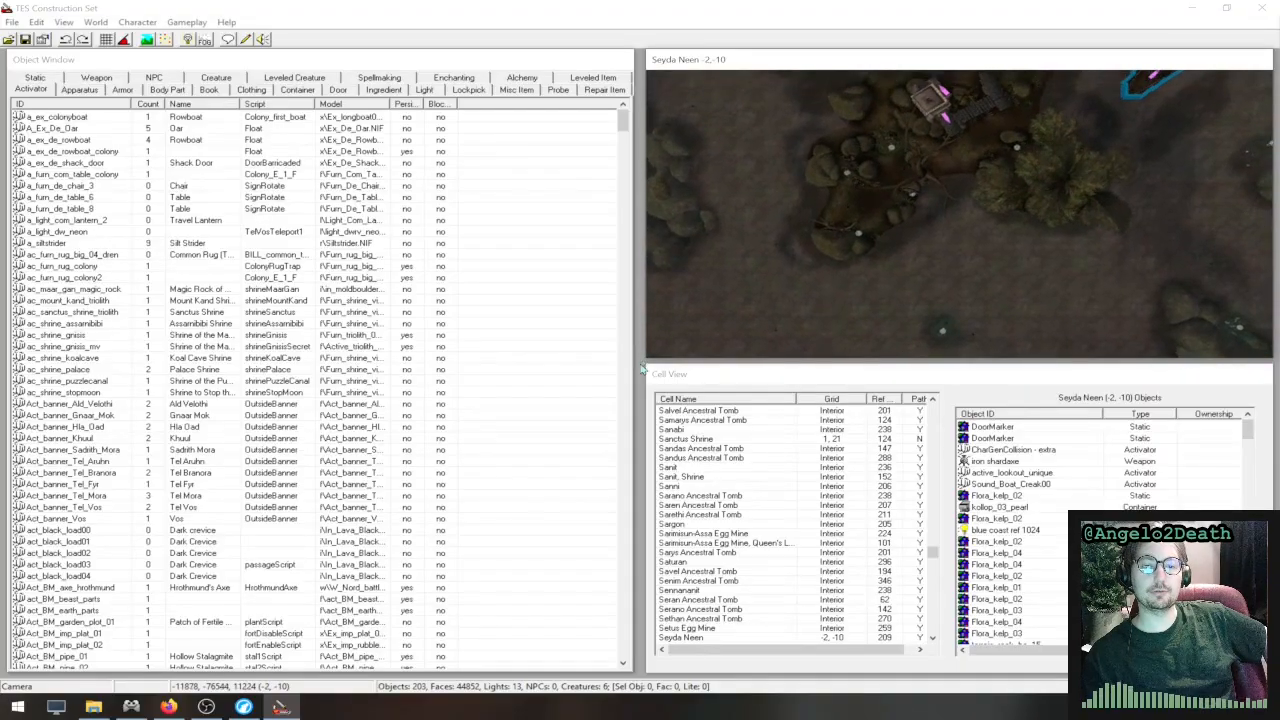
- Enlarge the Render Window over the neighbouring windows and try zooming in and out on the rocky shore
left_click_drag(646, 360, 618, 398)
left_click_drag(458, 453, 397, 484)
scroll(757, 257, "up", 6)
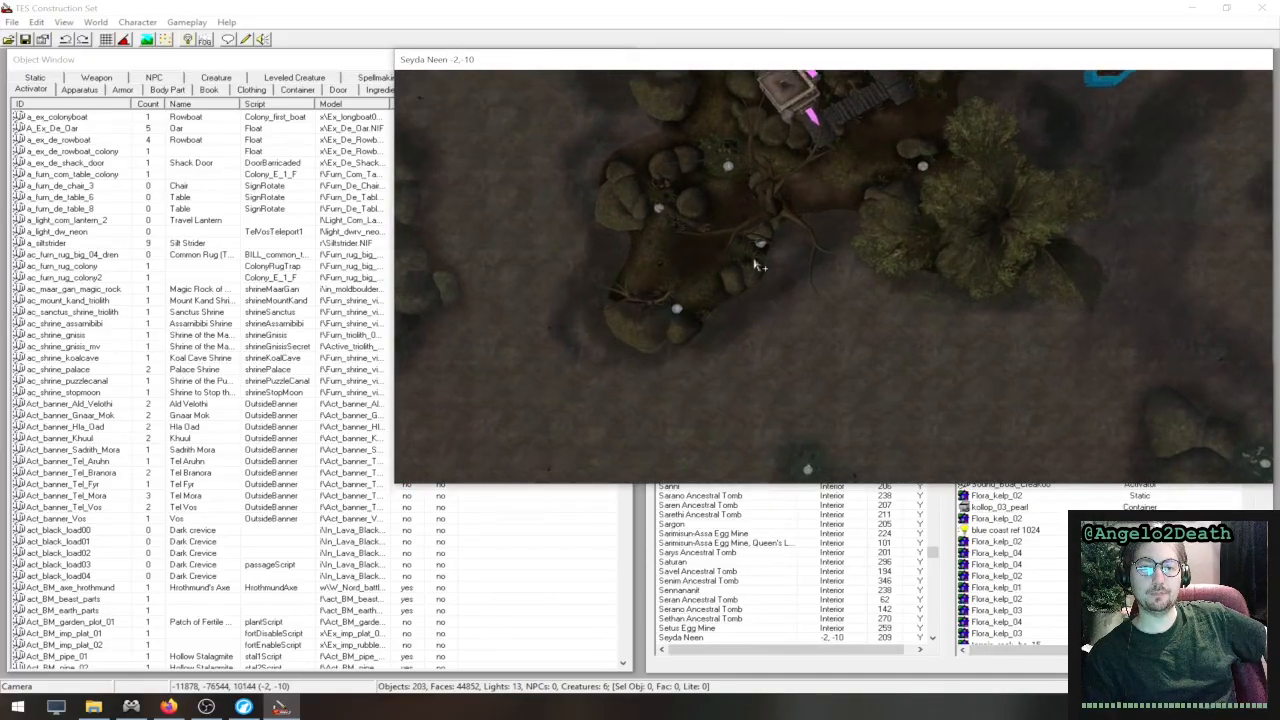
scroll(757, 257, "down", 4)
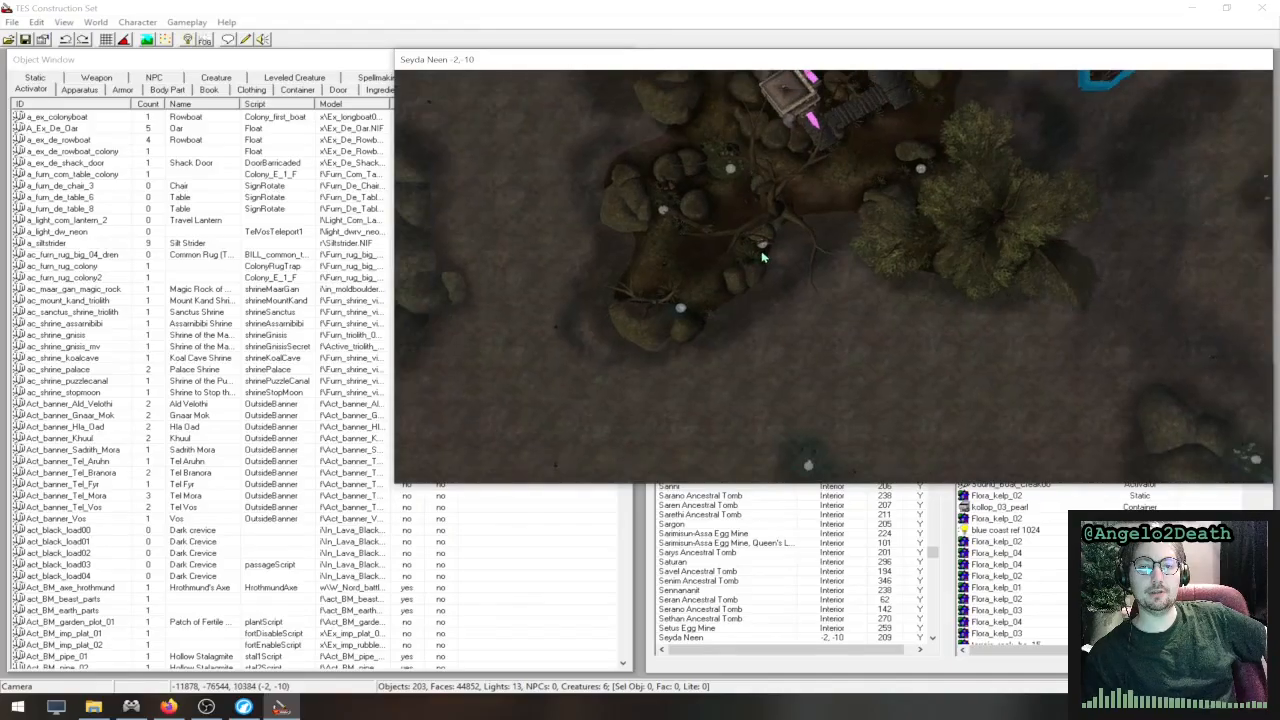
scroll(762, 251, "up", 3)
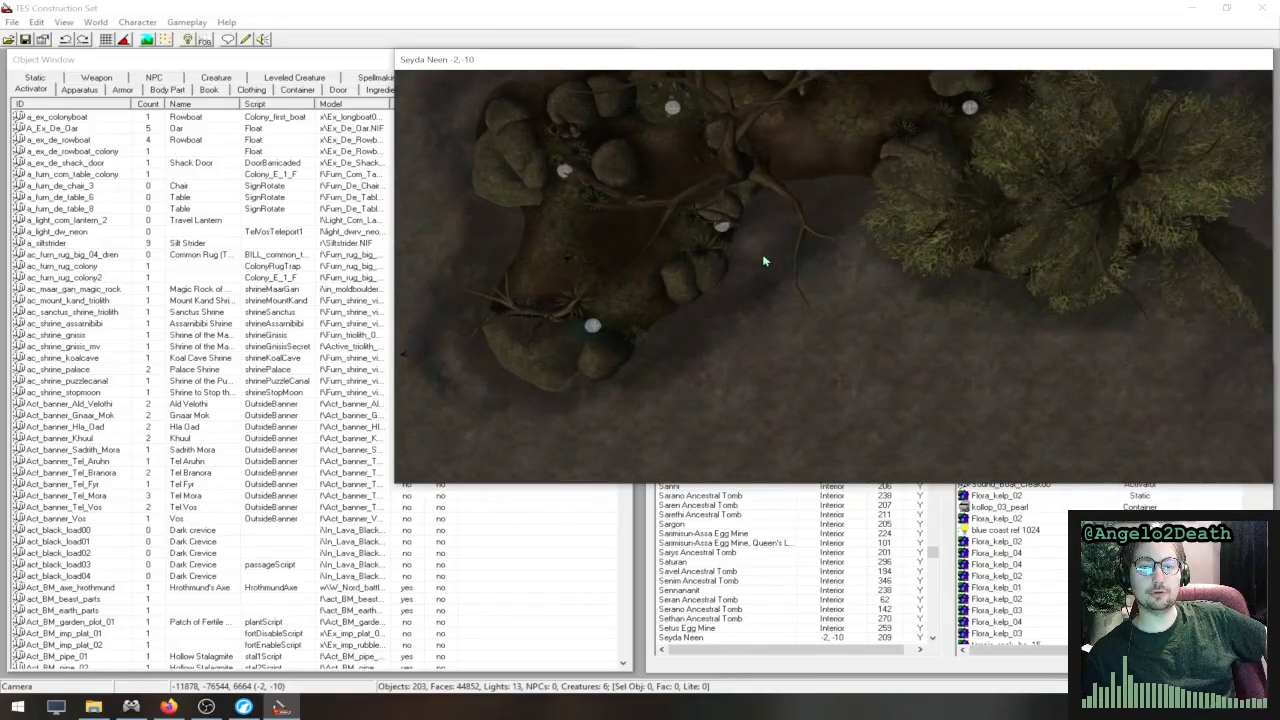
scroll(762, 256, "down", 2)
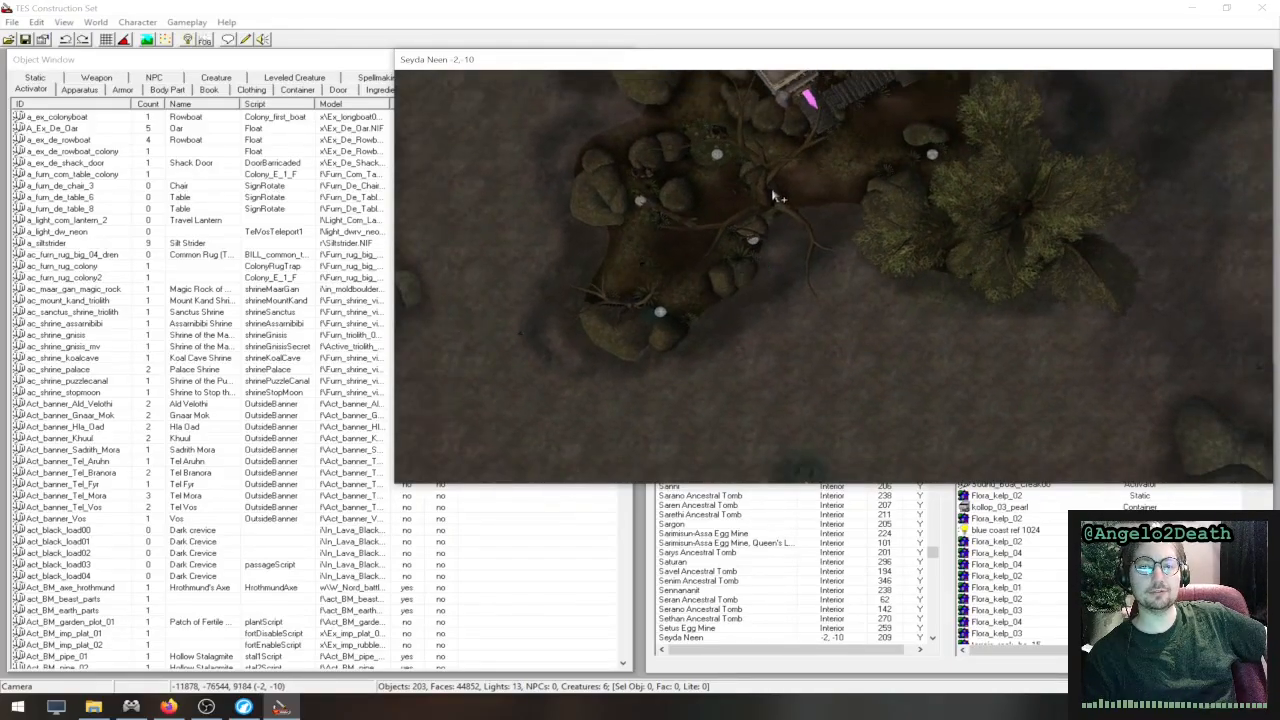
- Pan past the small building and the ship to the village houses in the Seyda Neen (-2, -9) cell
middle_click_drag(775, 209, 907, 474)
middle_click_drag(838, 172, 918, 449)
middle_click_drag(819, 185, 832, 345)
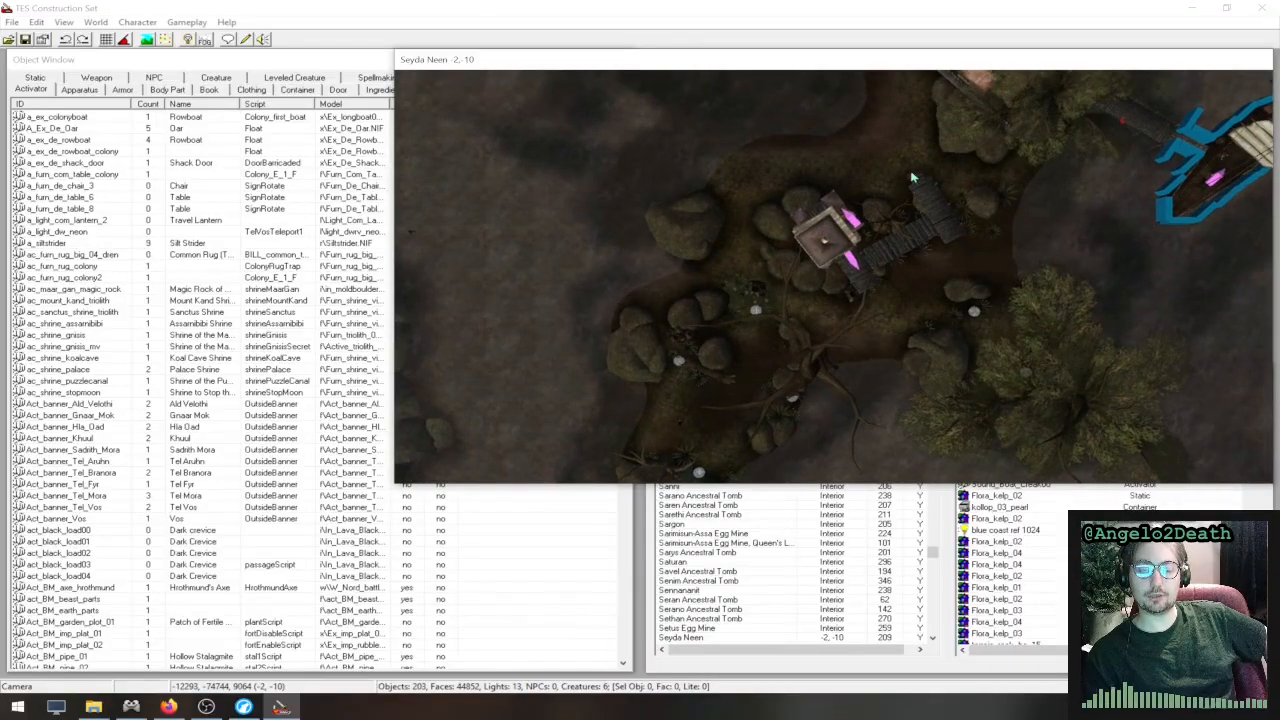
middle_click_drag(908, 180, 335, 352)
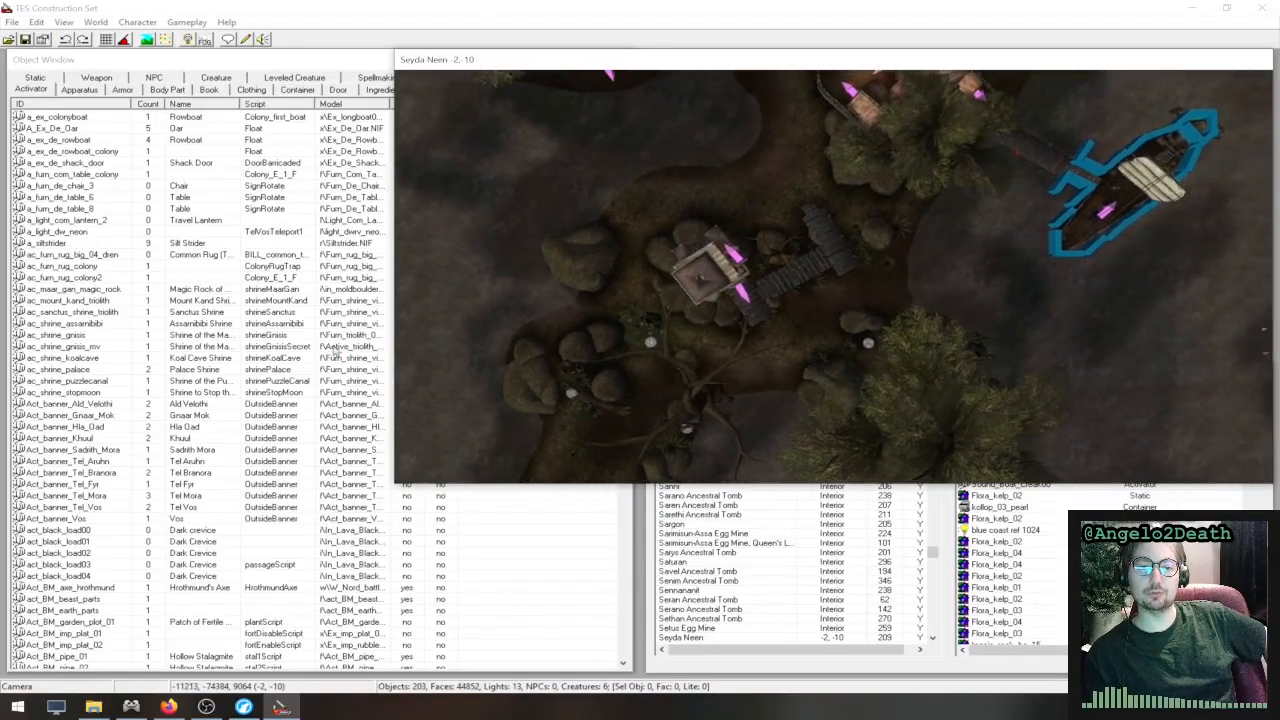
middle_click_drag(700, 223, 1060, 535)
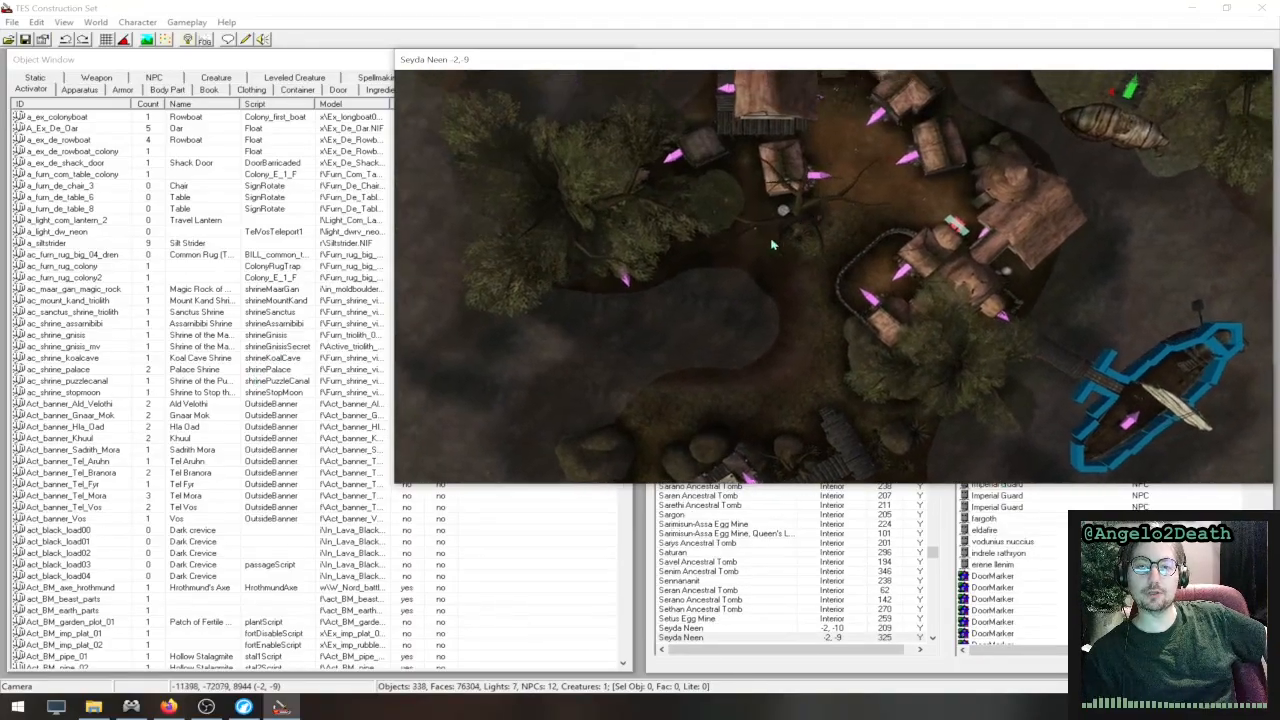
middle_click_drag(772, 244, 623, 409)
middle_click_drag(793, 220, 807, 341)
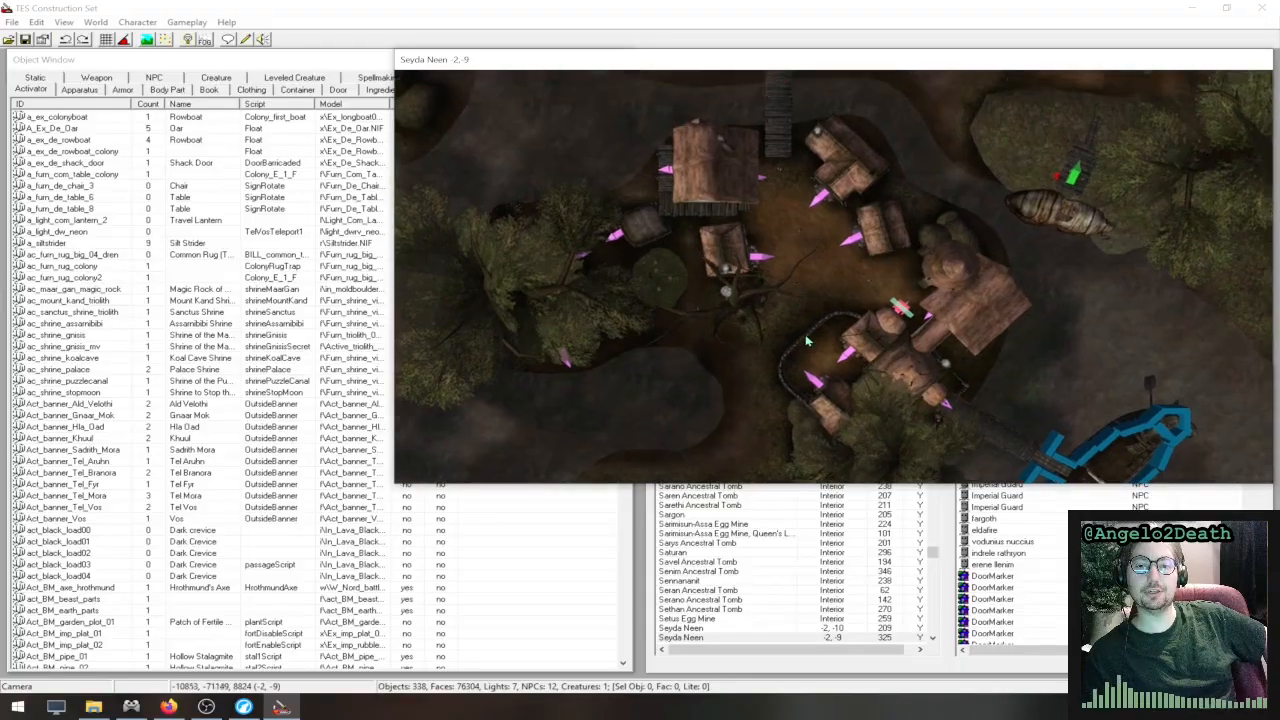
- Zoom in on the open square between the Seyda Neen village houses and adjust the view's distance
scroll(820, 310, "up", 5)
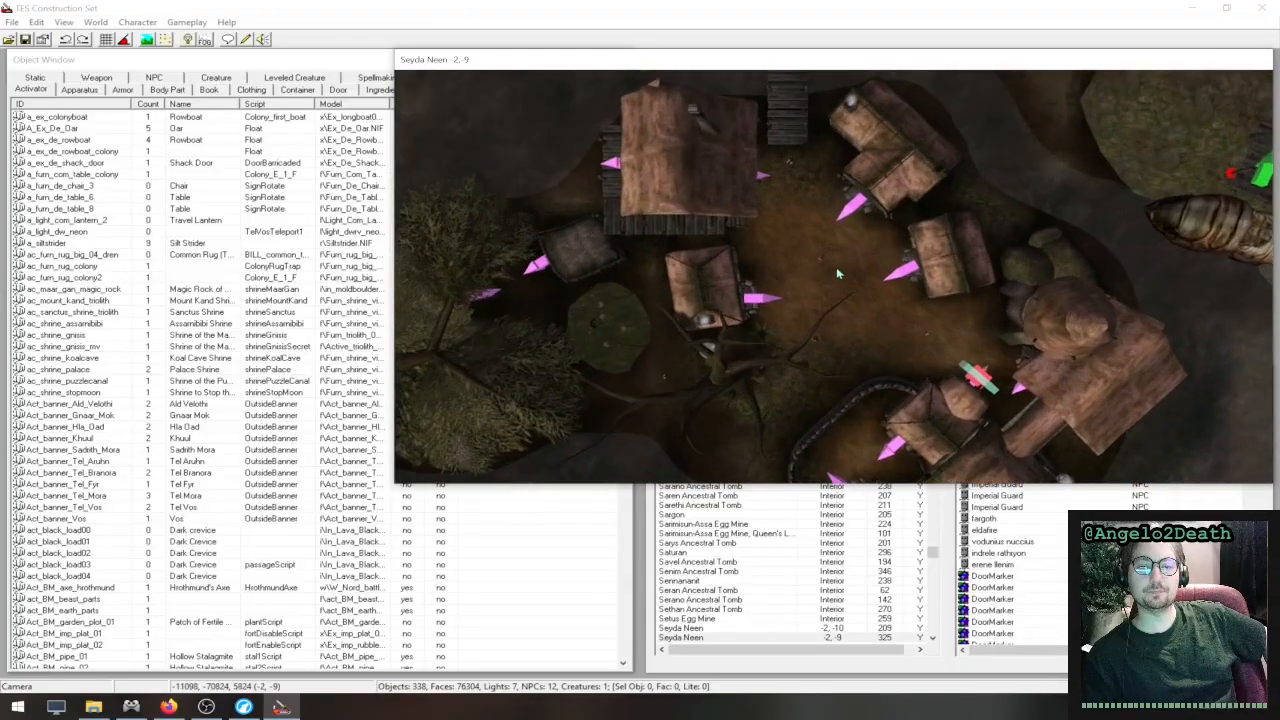
scroll(838, 273, "up", 2)
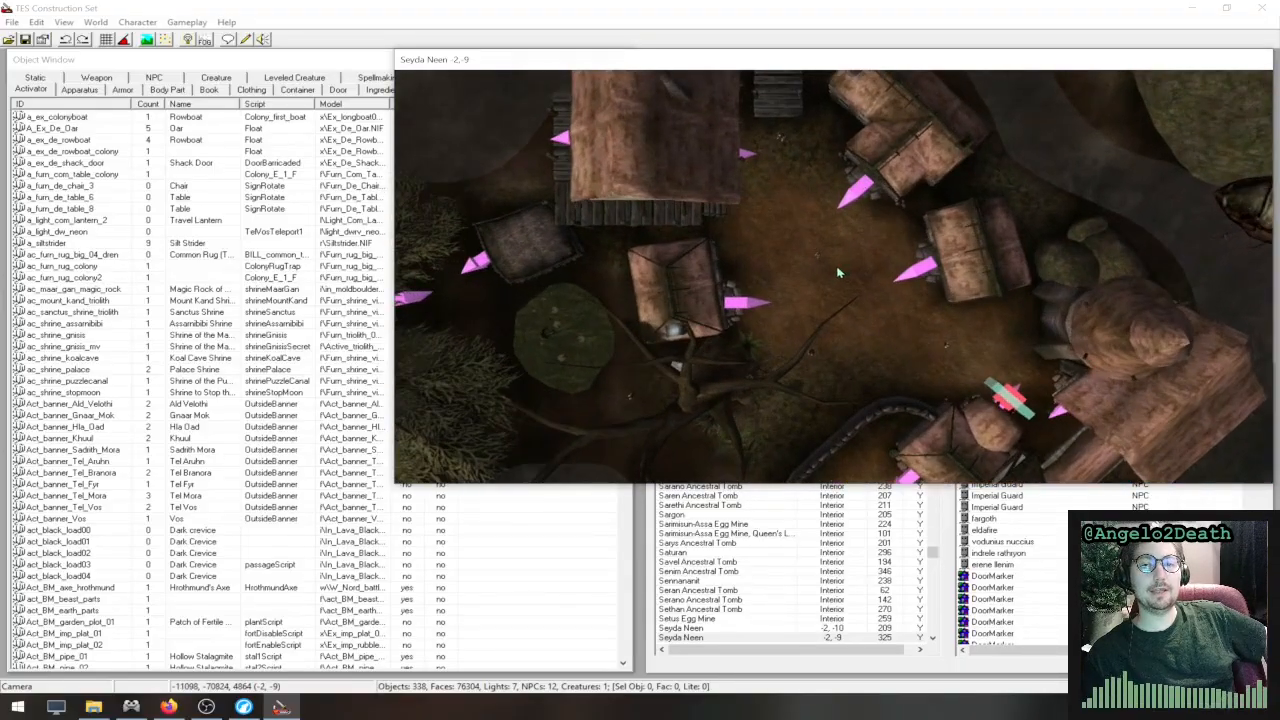
middle_click_drag(869, 268, 841, 268)
scroll(840, 268, "up", 2)
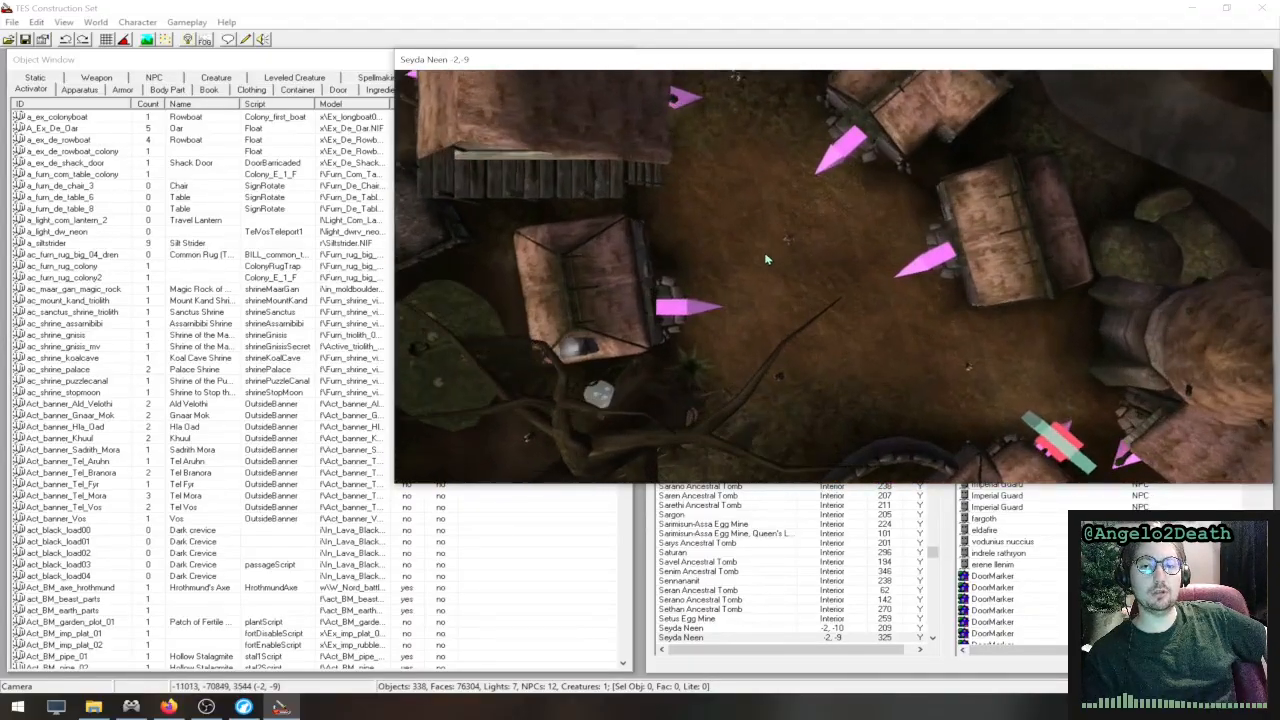
scroll(790, 278, "down", 2)
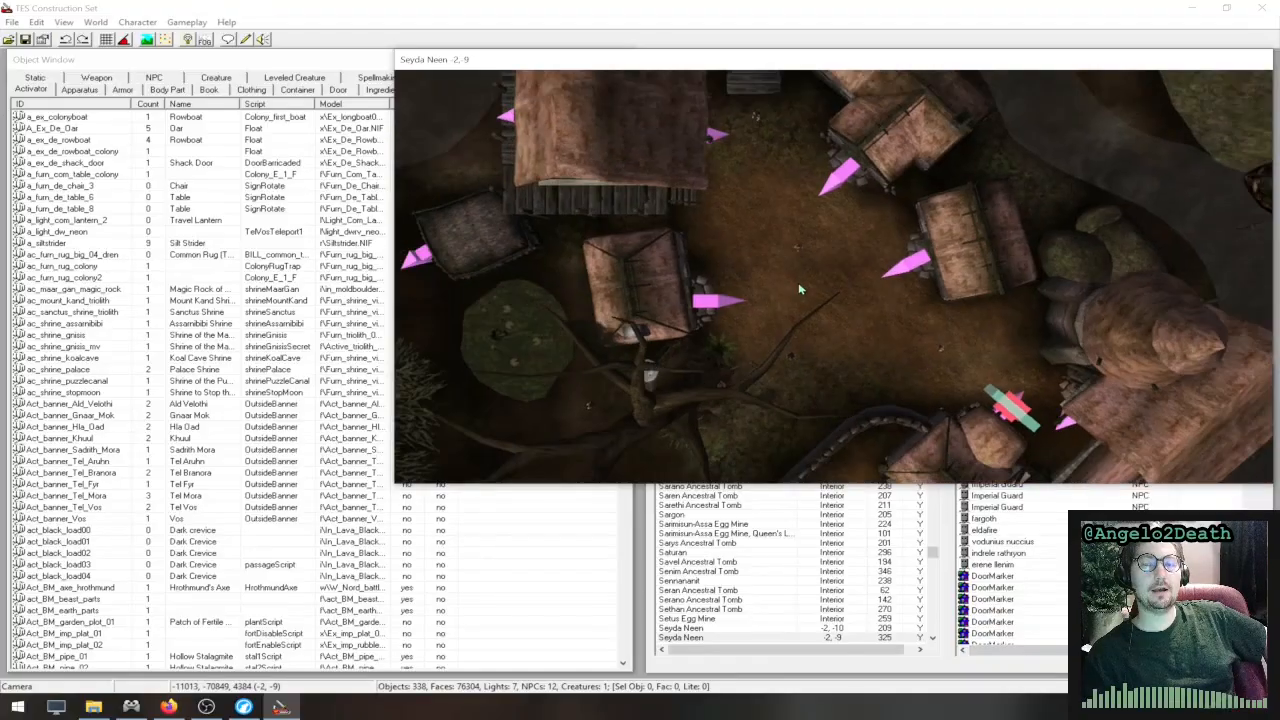
- Select the Nord house and the tall common house in Seyda Neen, and orbit the view down to street level between the houses
left_click(876, 122)
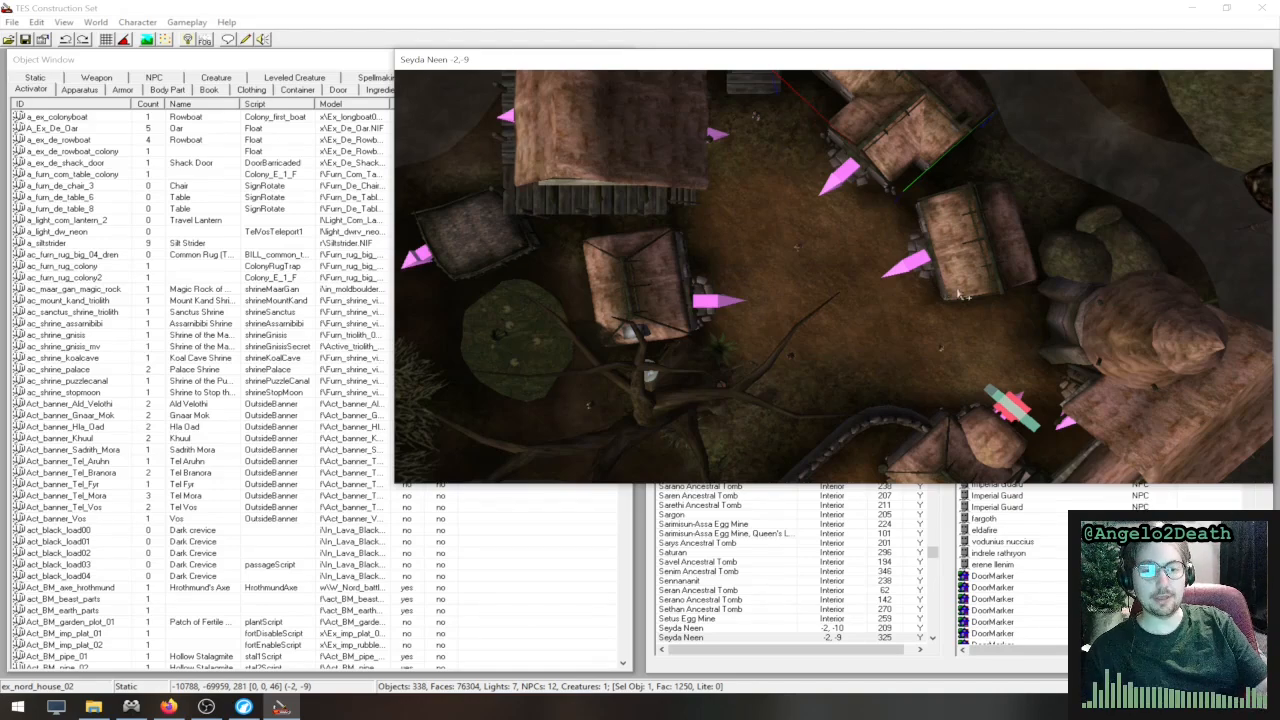
middle_click_drag(970, 274, 703, 184, "shift")
left_click(700, 183)
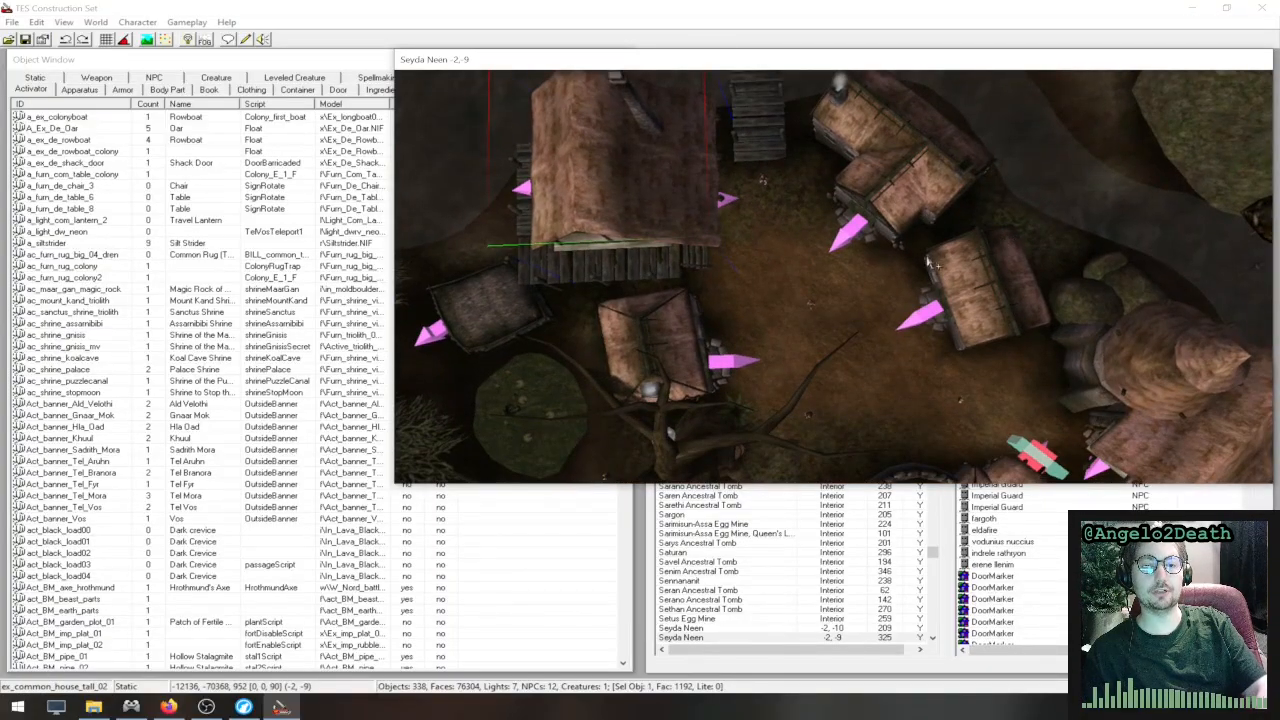
middle_click_drag(930, 262, 960, 116, "shift")
middle_click_drag(954, 323, 884, 211, "shift")
scroll(884, 211, "up", 10)
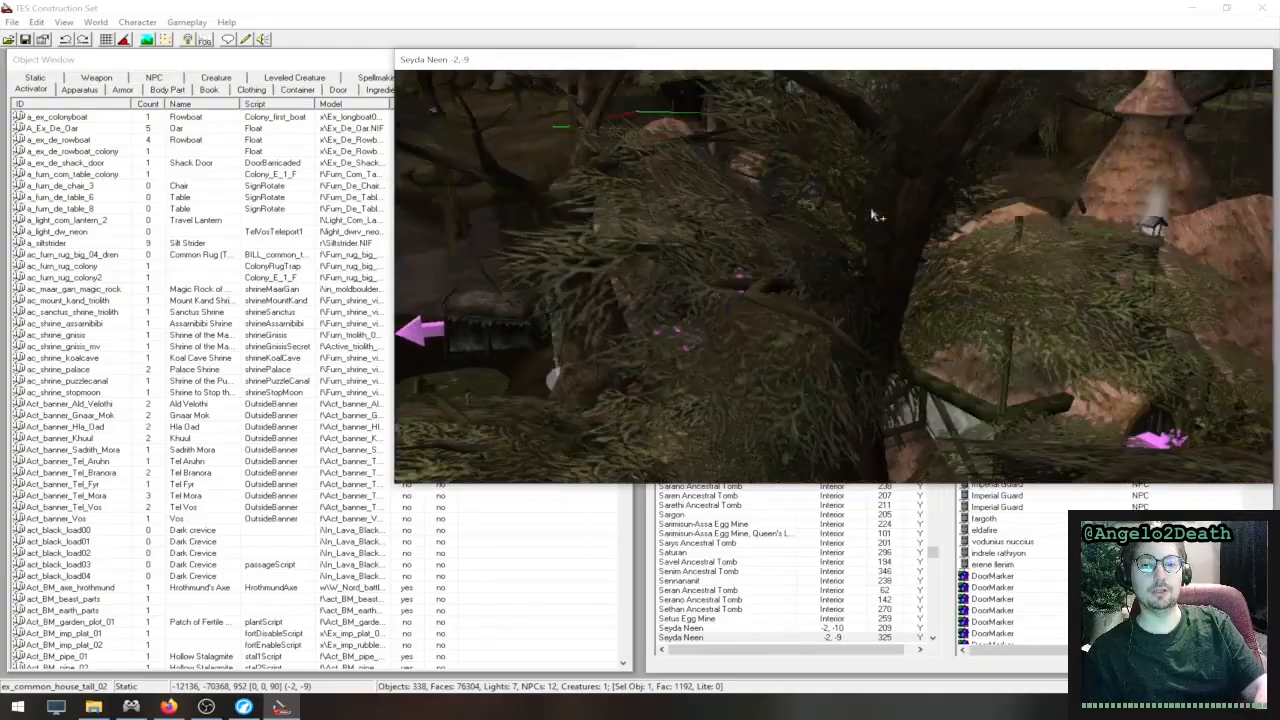
scroll(851, 277, "down", 8)
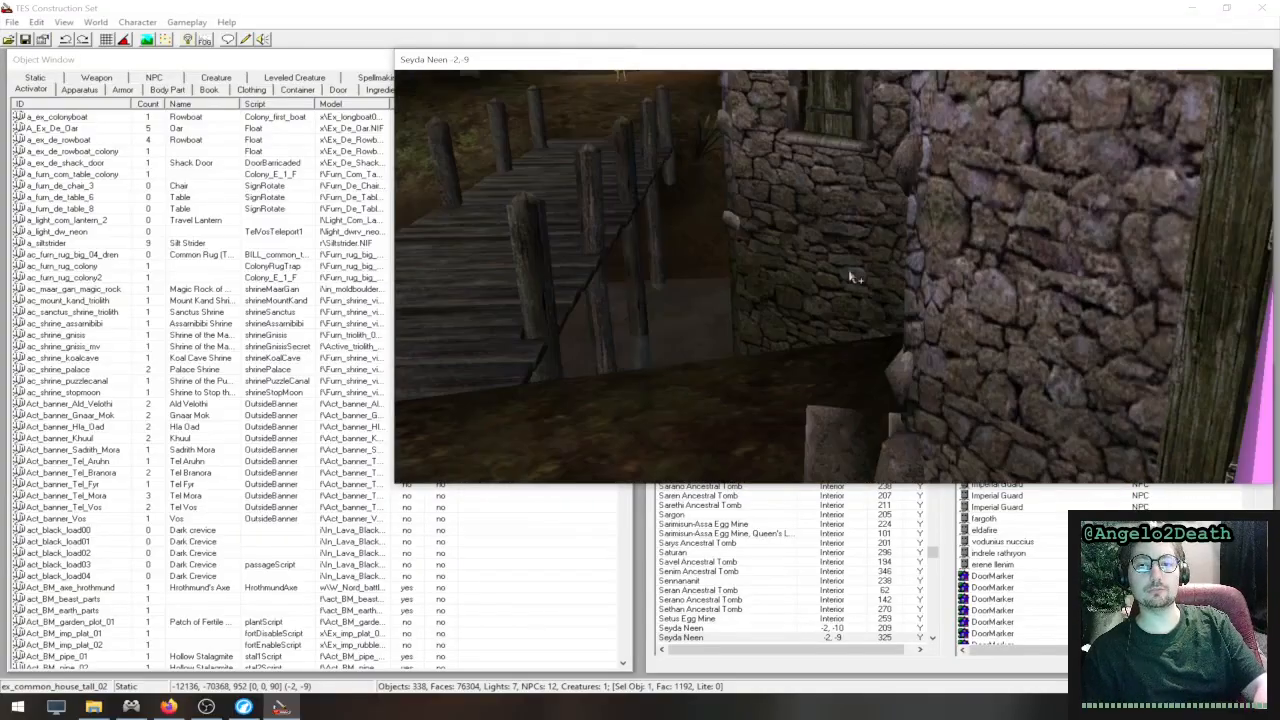
scroll(851, 277, "down", 8)
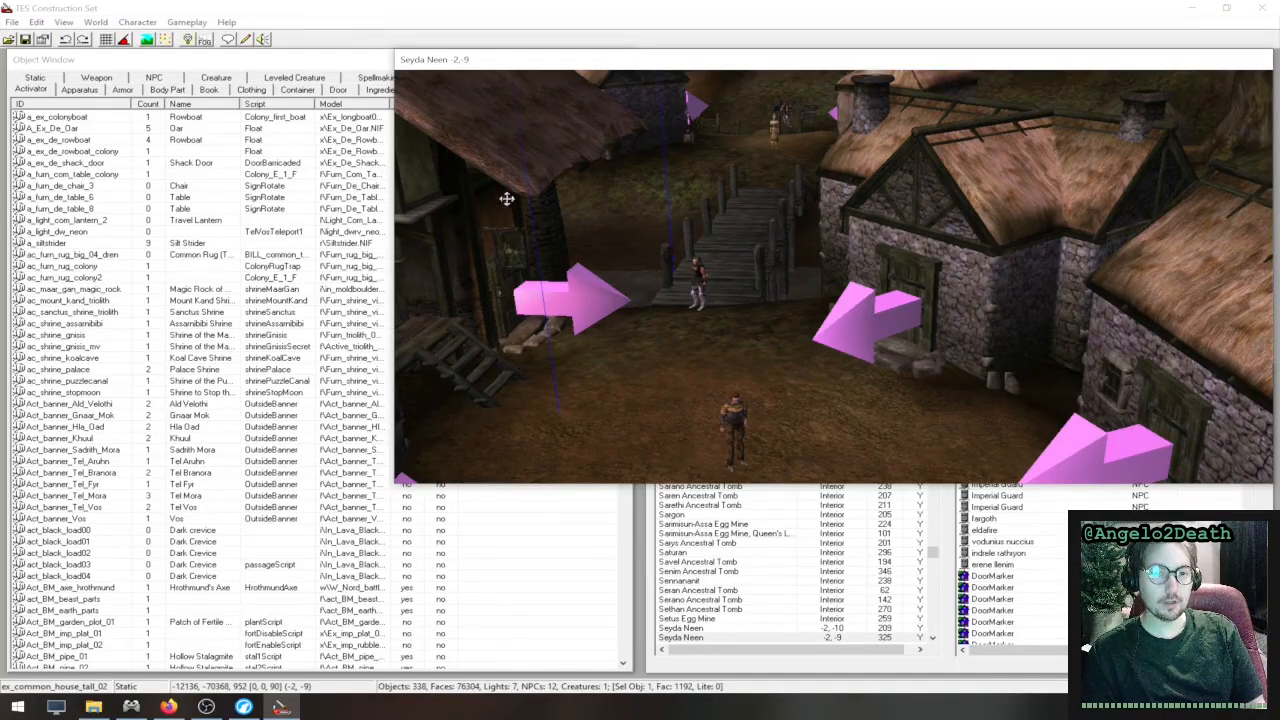
- Shrink the Render Window so that it fits beside the Object Window and above the Cell View
left_click_drag(394, 186, 482, 185)
left_click_drag(488, 265, 533, 265)
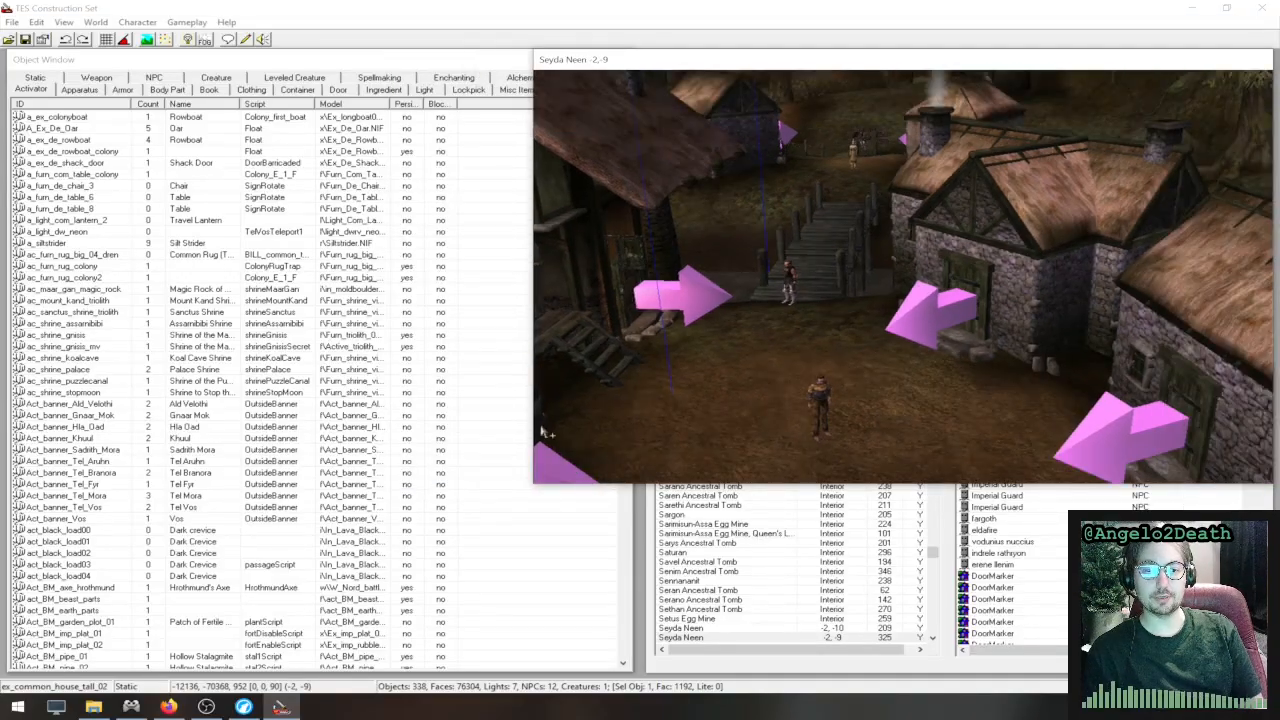
left_click_drag(530, 486, 728, 351)
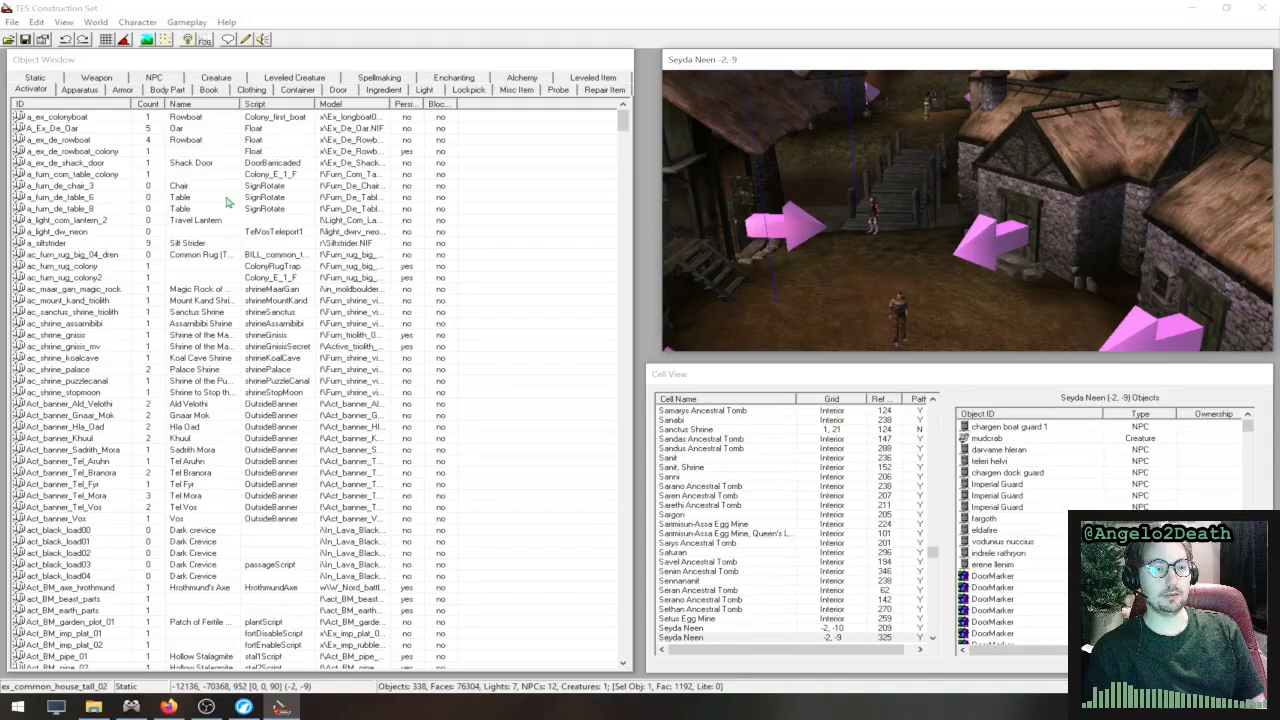
- Show the Spellmaking objects and the Enchanting objects in the Object Window
left_click(34, 64)
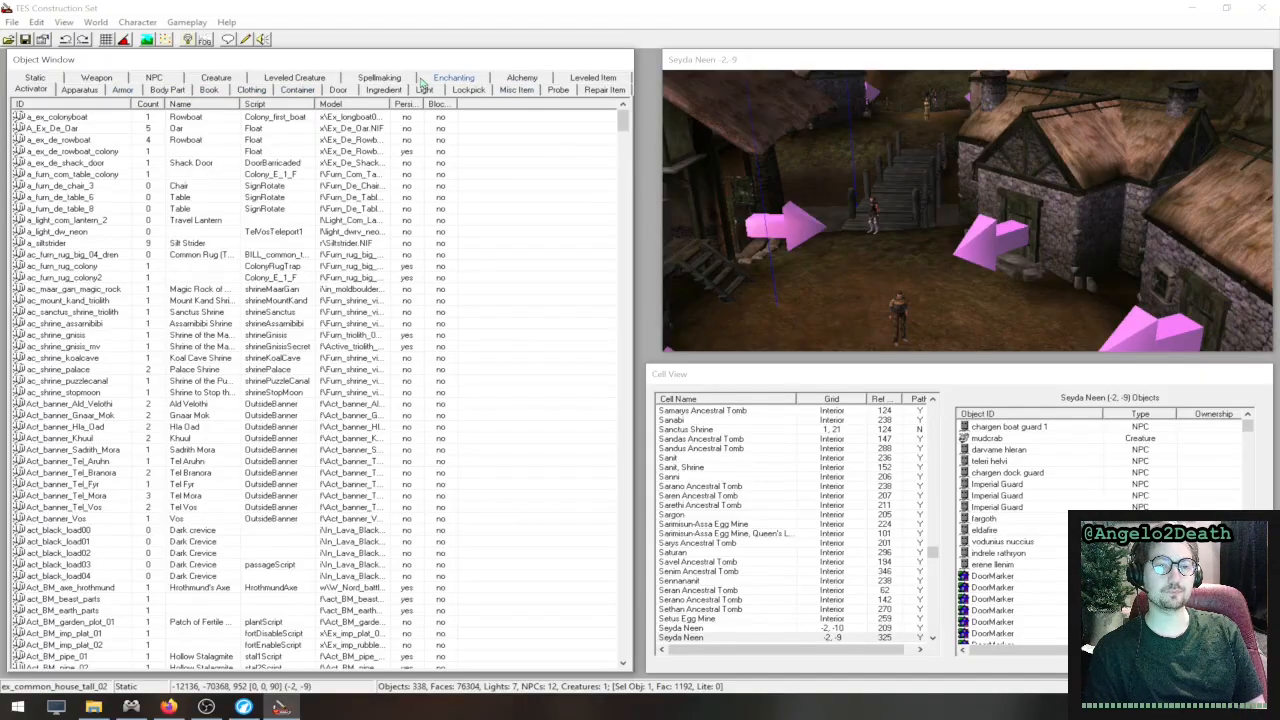
left_click(385, 78)
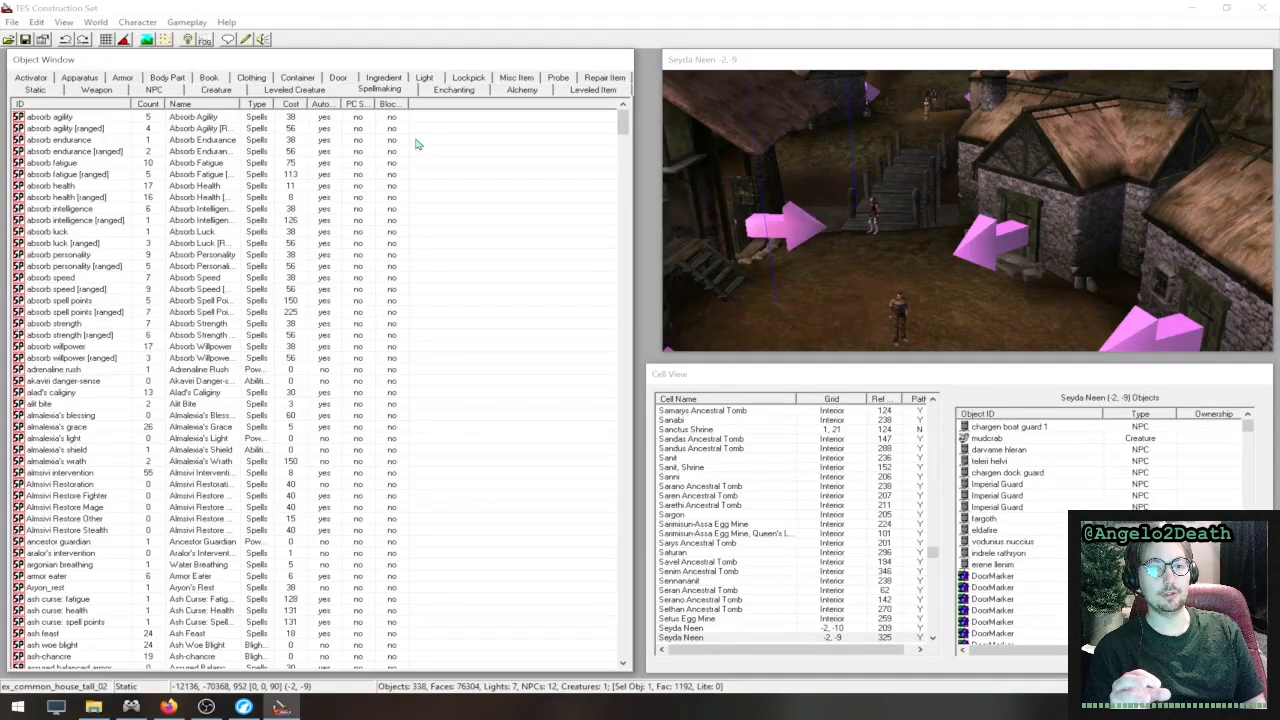
left_click(455, 89)
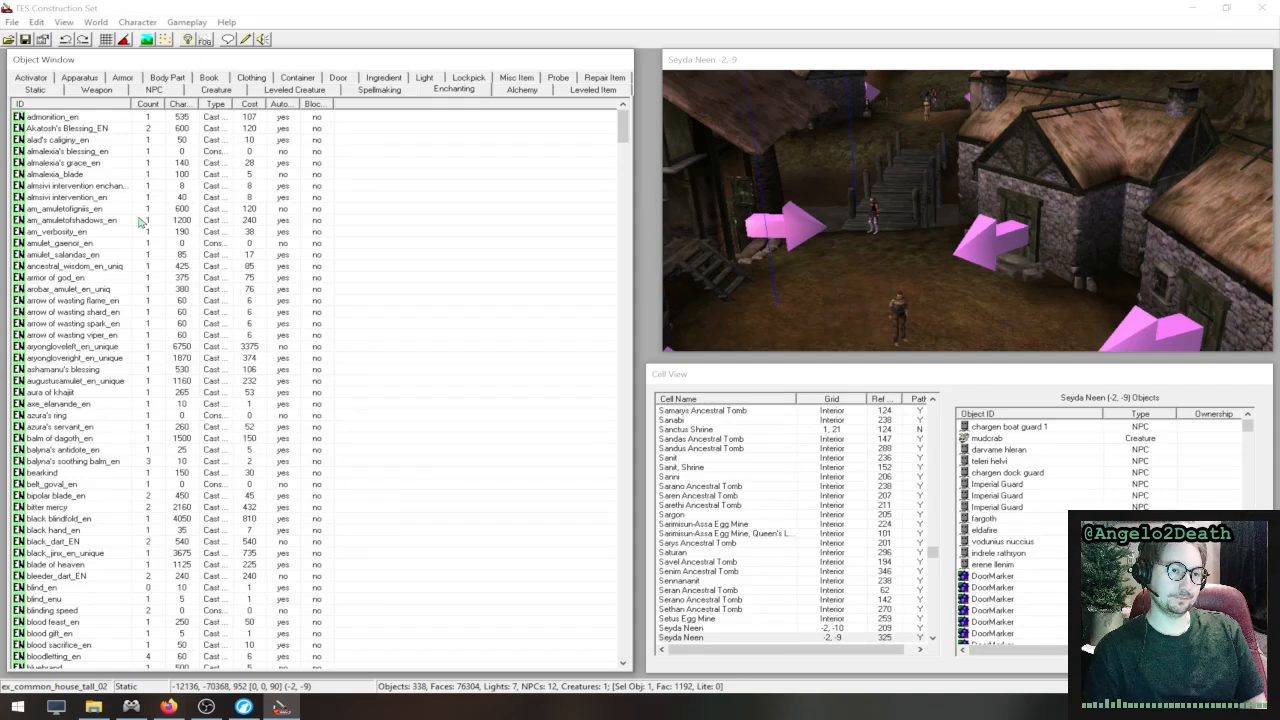
- Check the use report of the arobar_amulet_en_uniq enchantment and close it
right_click(99, 290)
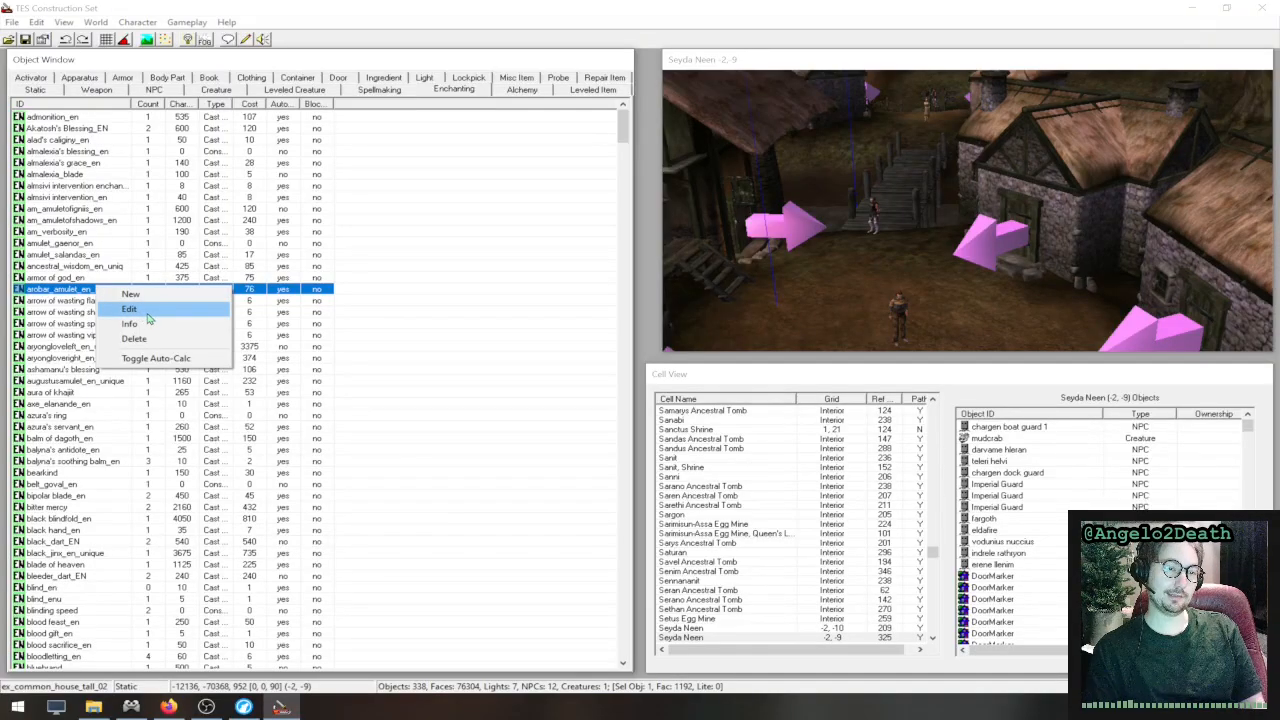
left_click(152, 328)
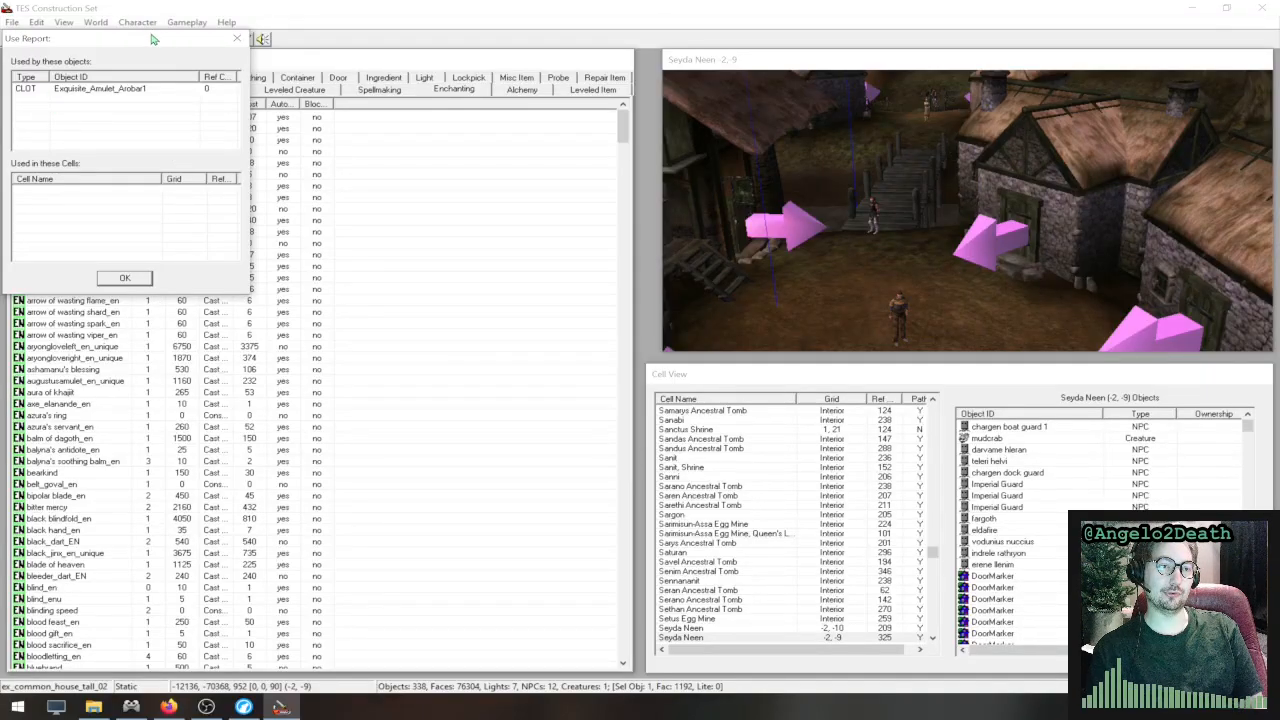
left_click_drag(152, 38, 436, 204)
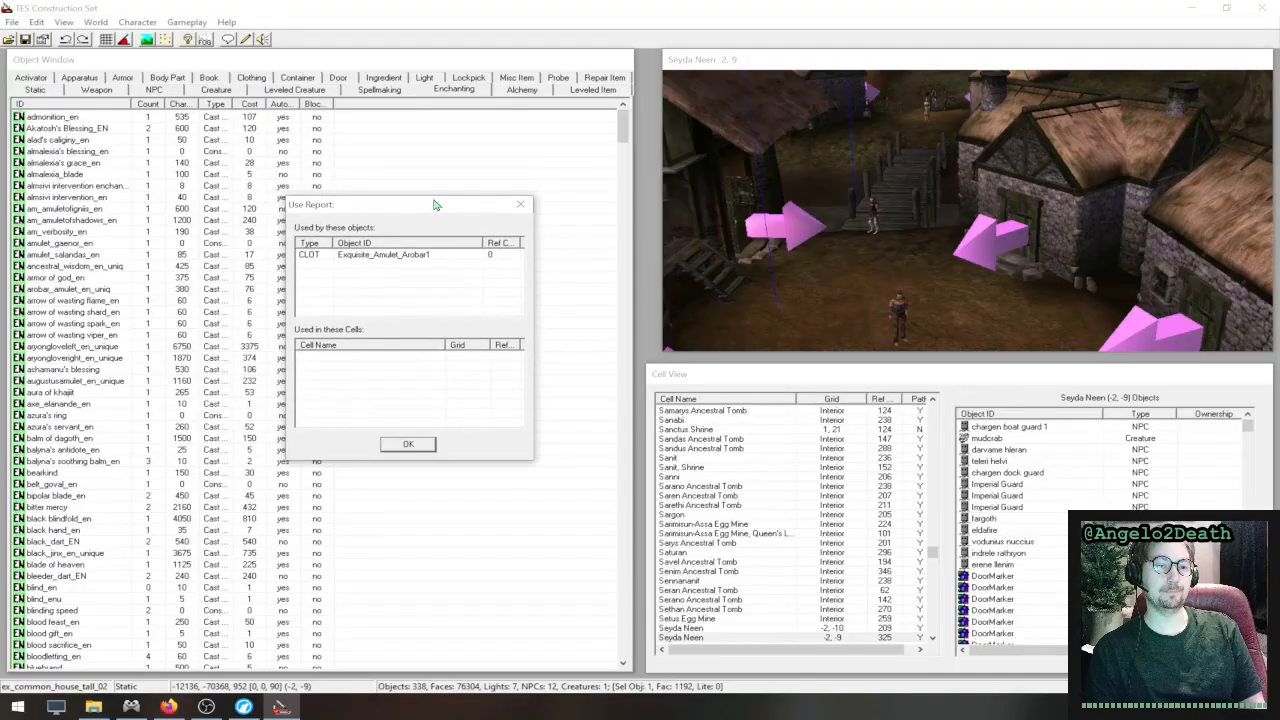
left_click(520, 204)
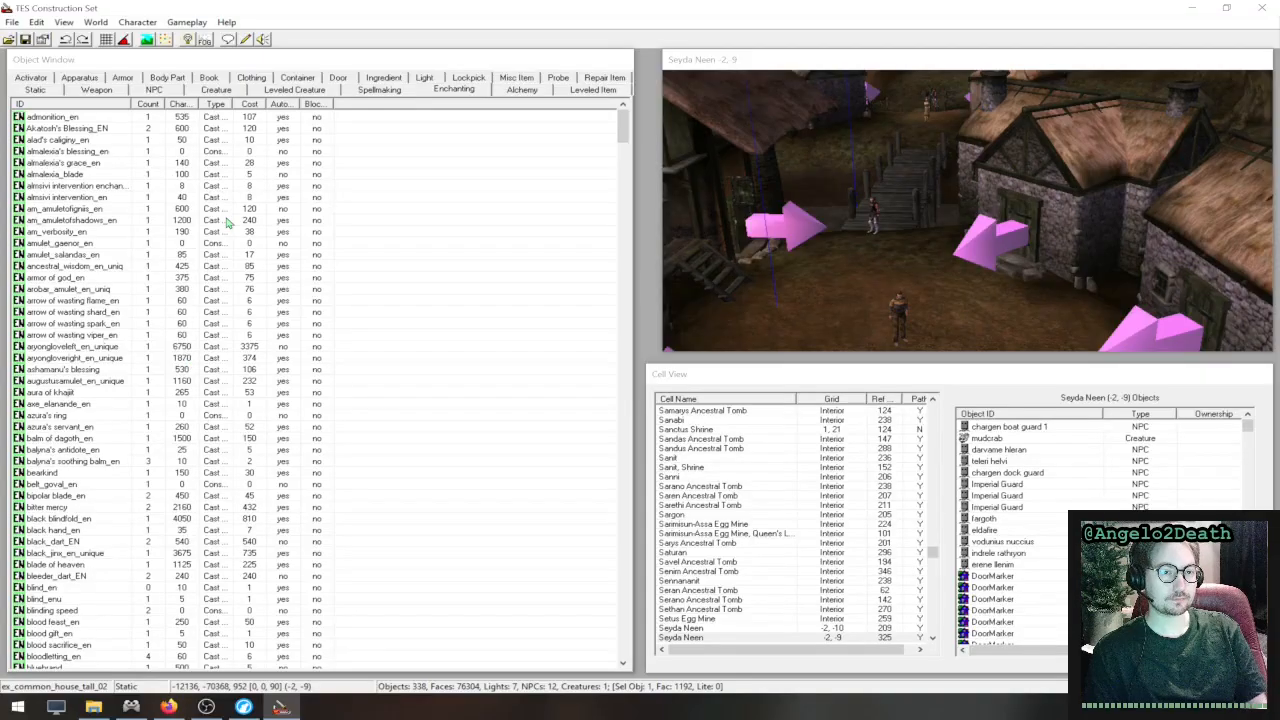
- Widen the enchantment list's columns, including Type, AutoCalc and Blocked, so they are readable, and sort the list by Blocked
left_click_drag(165, 103, 299, 104)
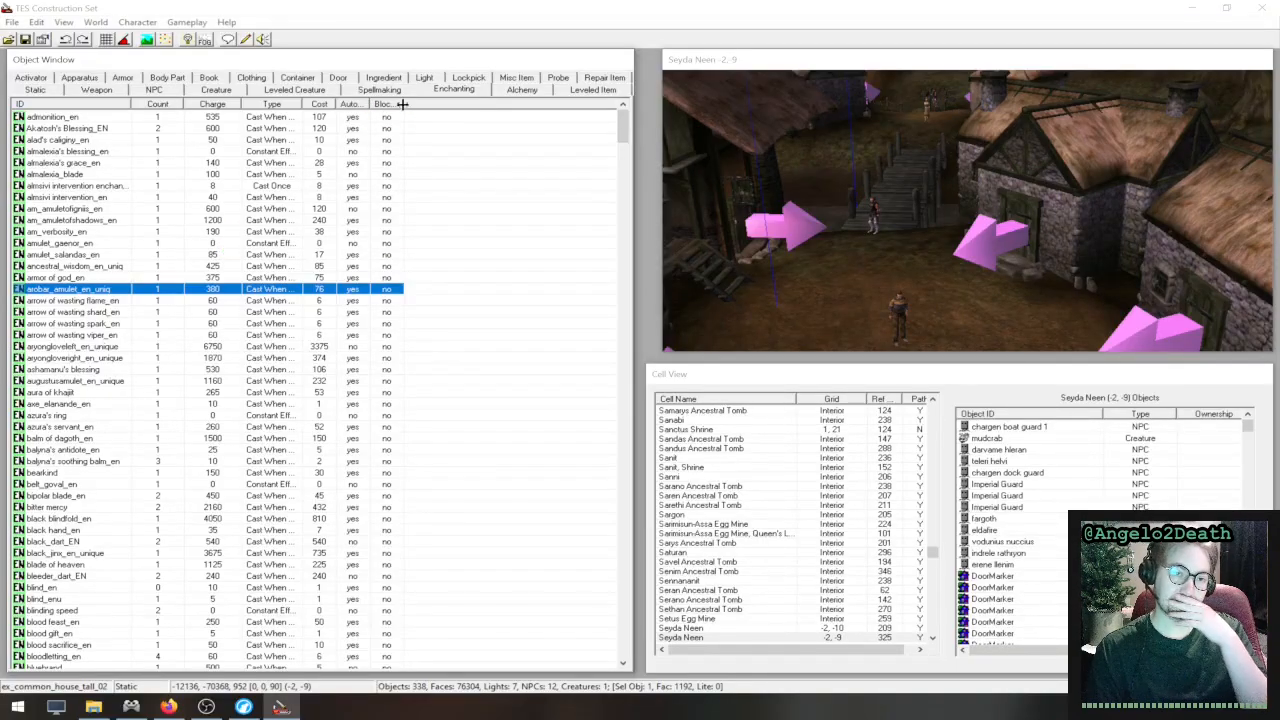
left_click_drag(403, 104, 461, 104)
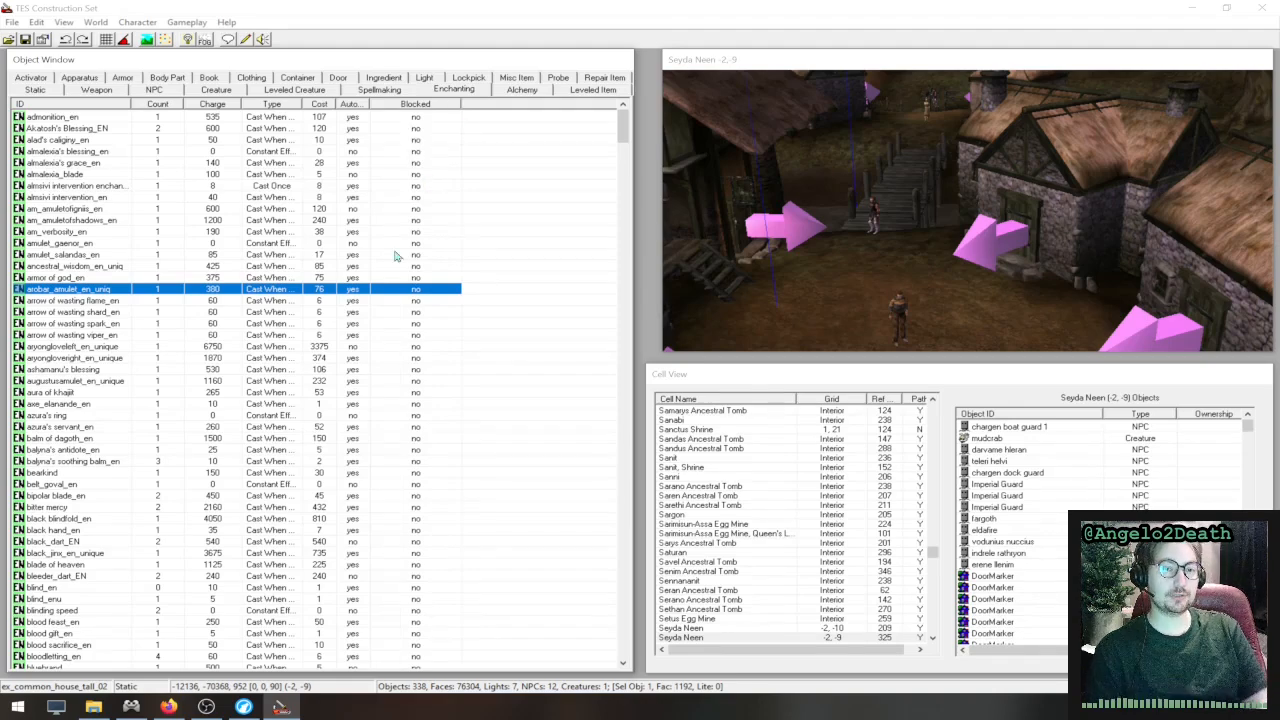
scroll(424, 258, "down", 10)
scroll(424, 258, "up", 12)
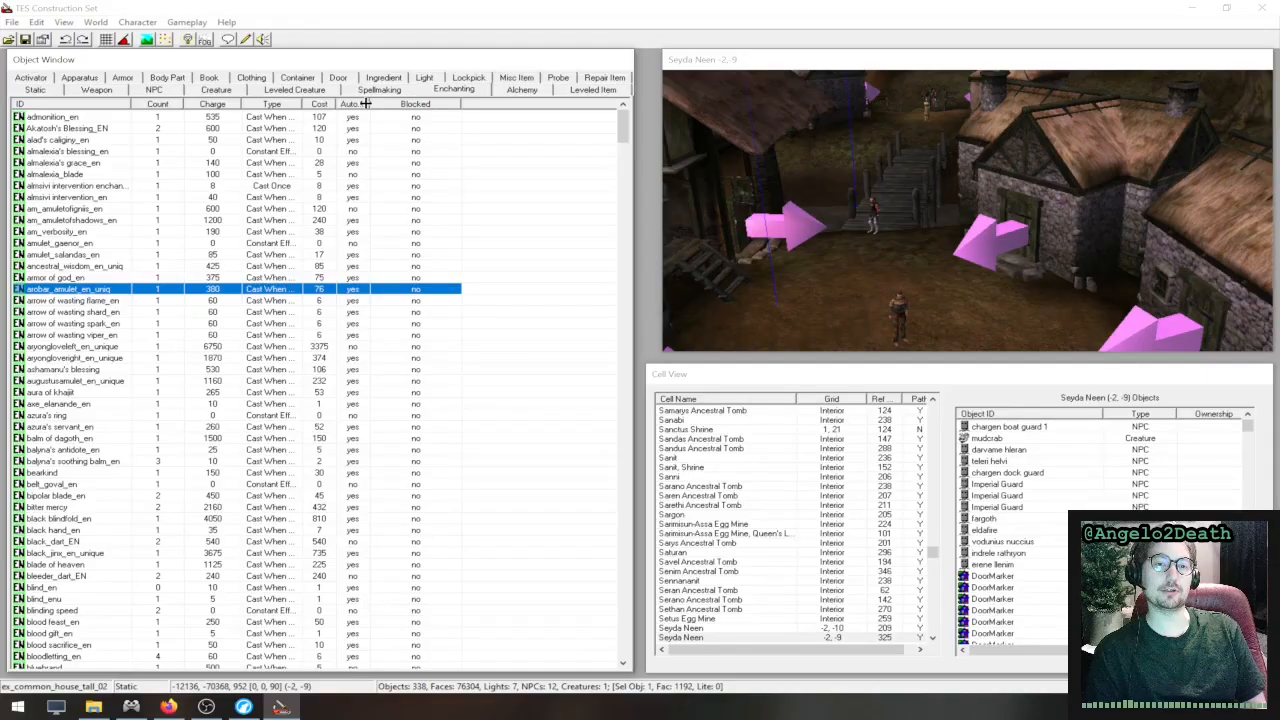
left_click_drag(367, 103, 411, 103)
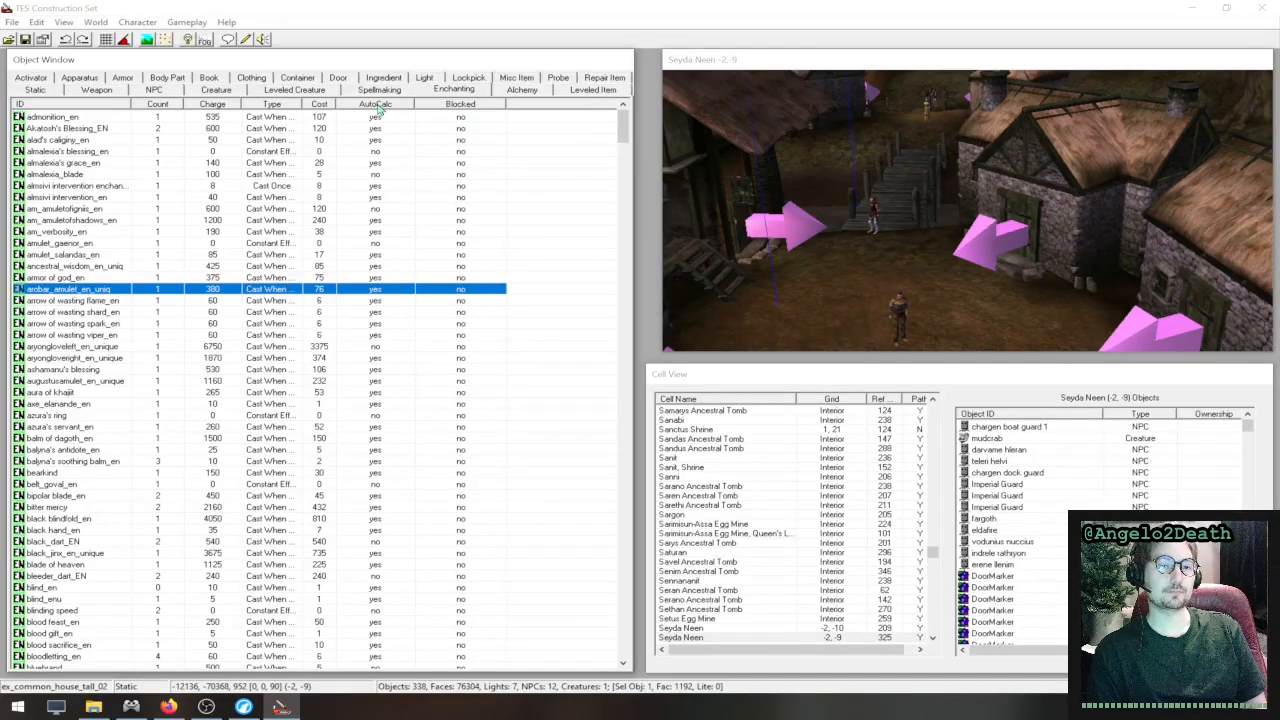
left_click(463, 106)
left_click(462, 106)
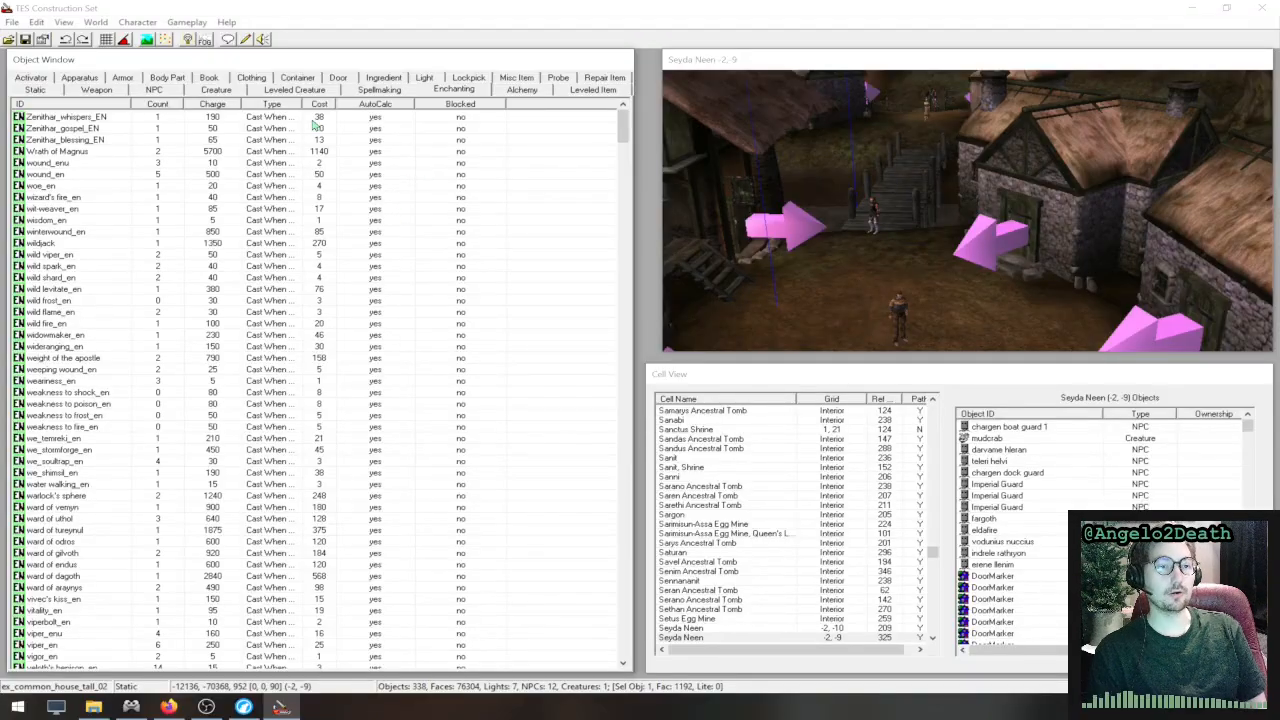
- Examine the entry types in the Spellmaking list, picking out the ash-chancre blight disease and the absorb fatigue spell
left_click(380, 93)
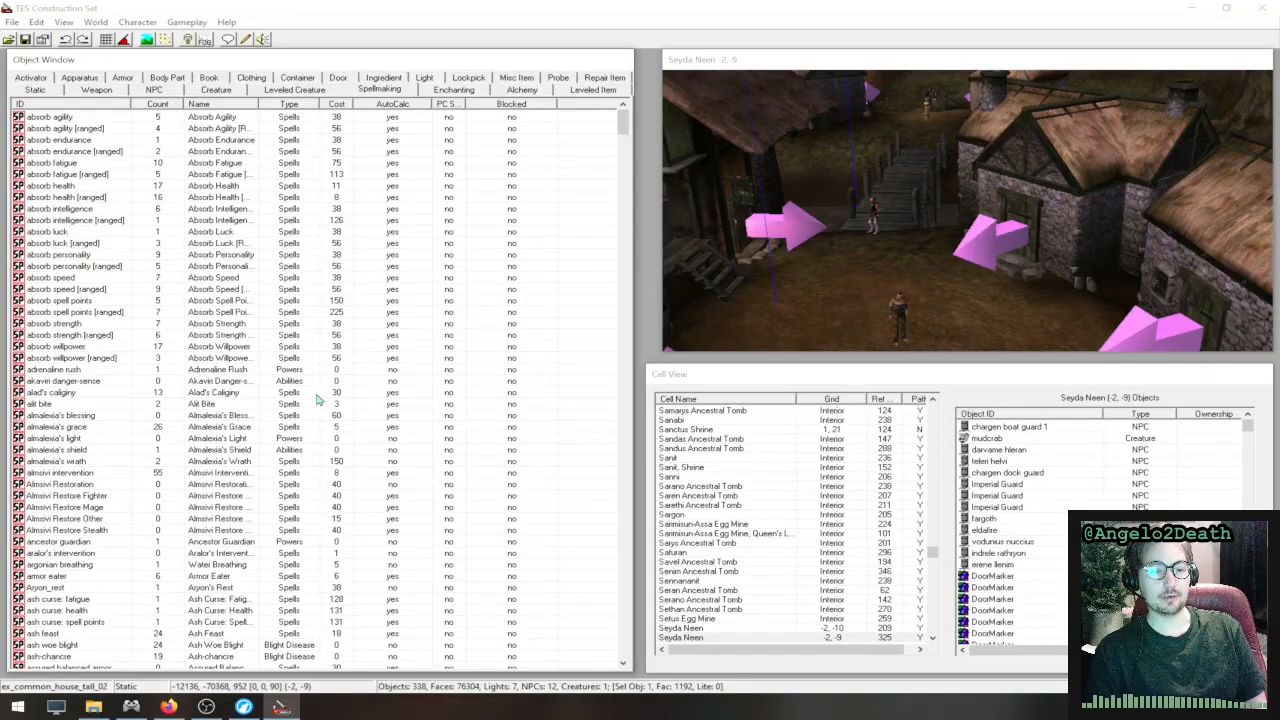
scroll(320, 400, "down", 5)
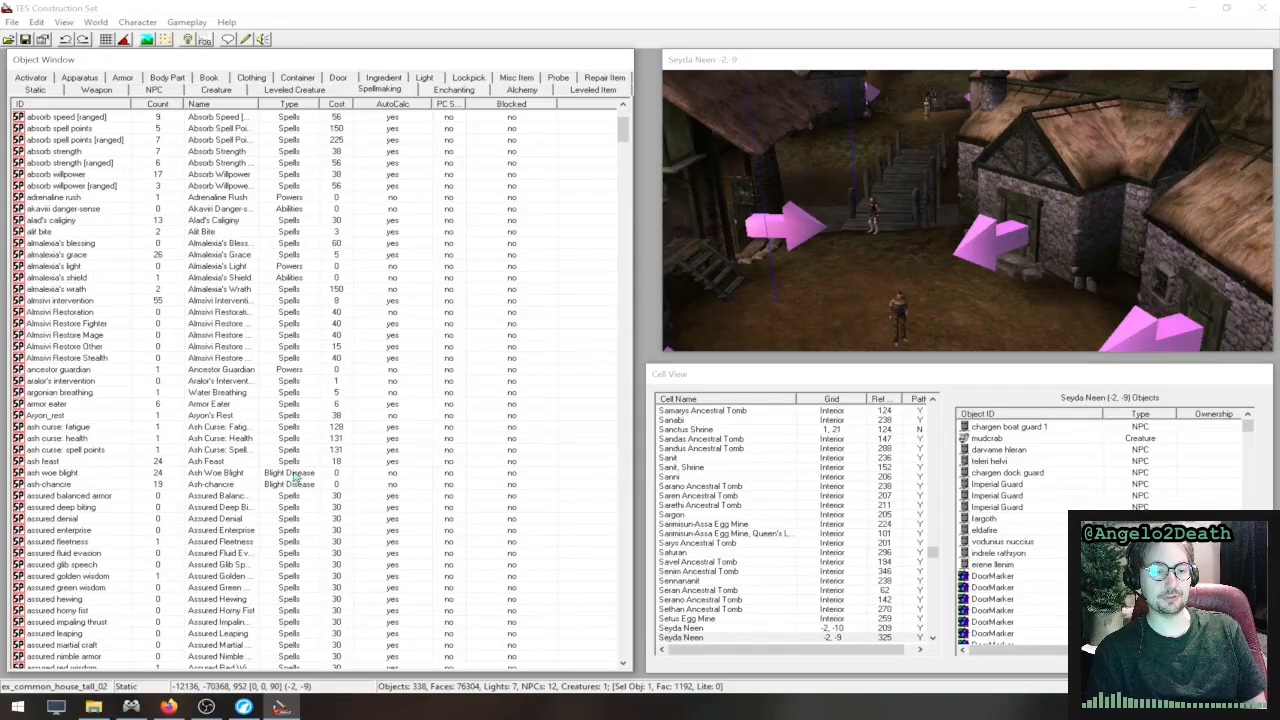
scroll(296, 481, "down", 13)
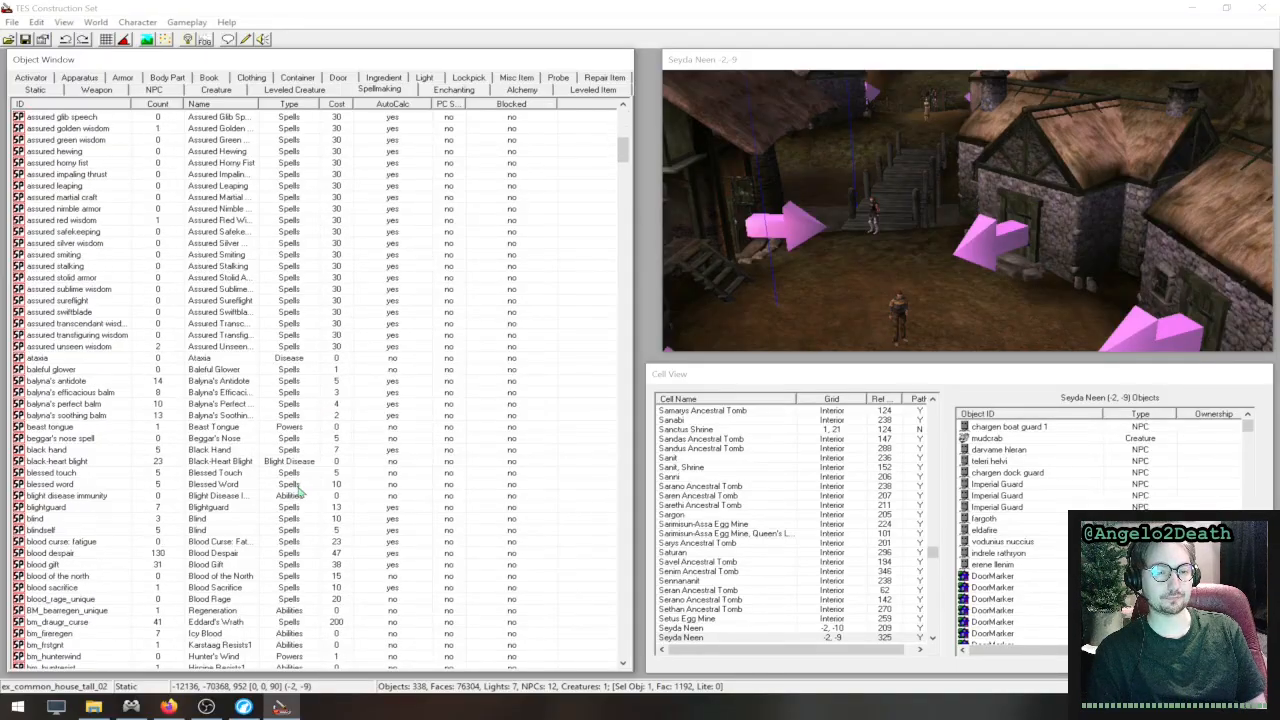
scroll(296, 487, "down", 12)
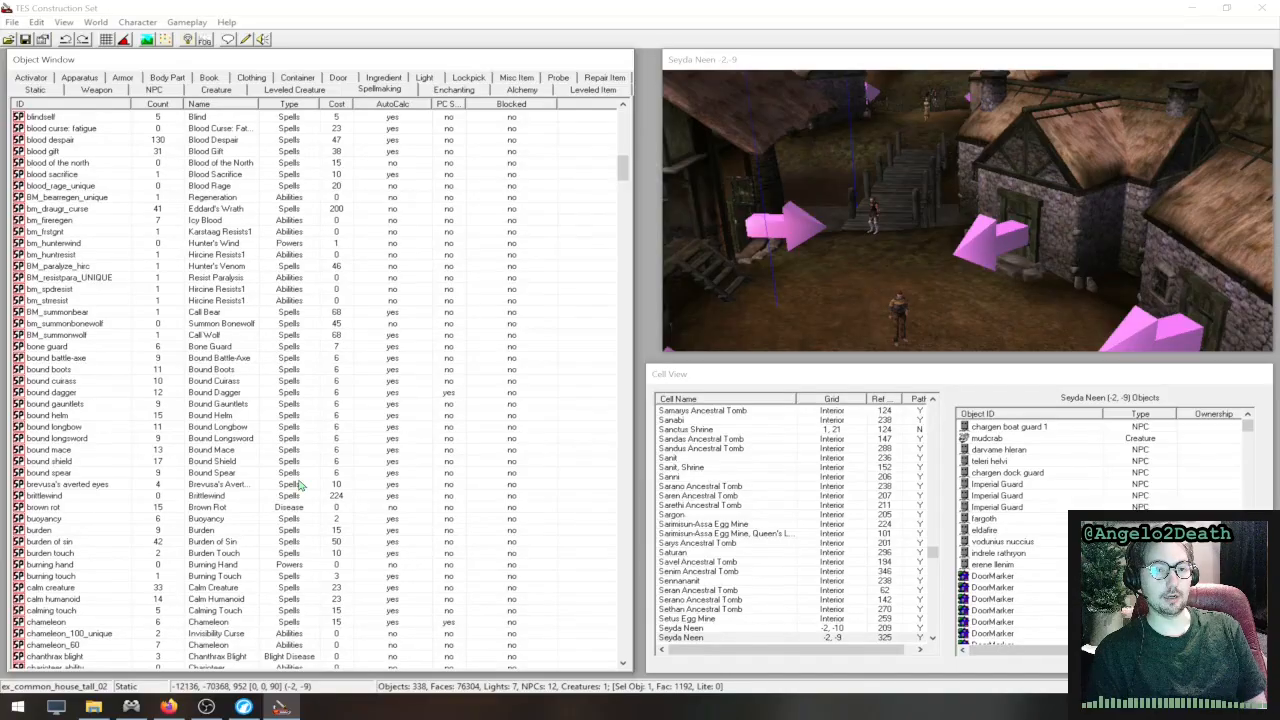
scroll(304, 481, "up", 13)
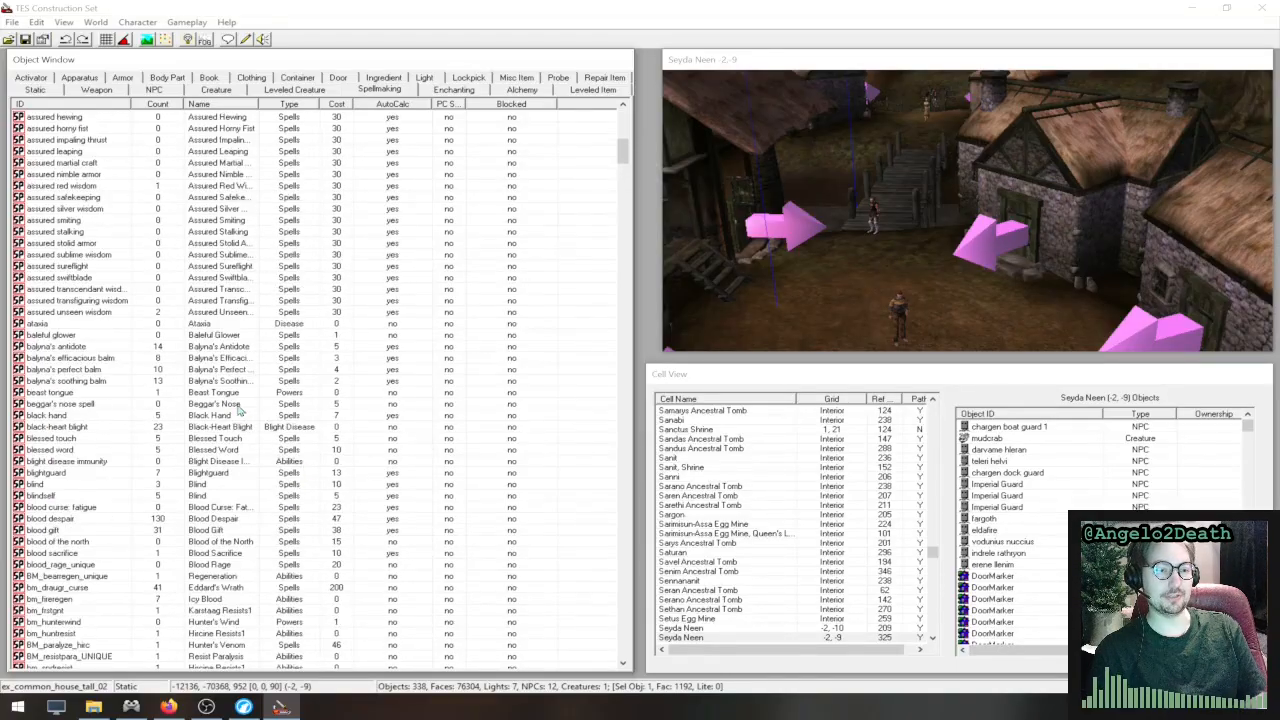
scroll(248, 410, "up", 3)
scroll(250, 410, "up", 5)
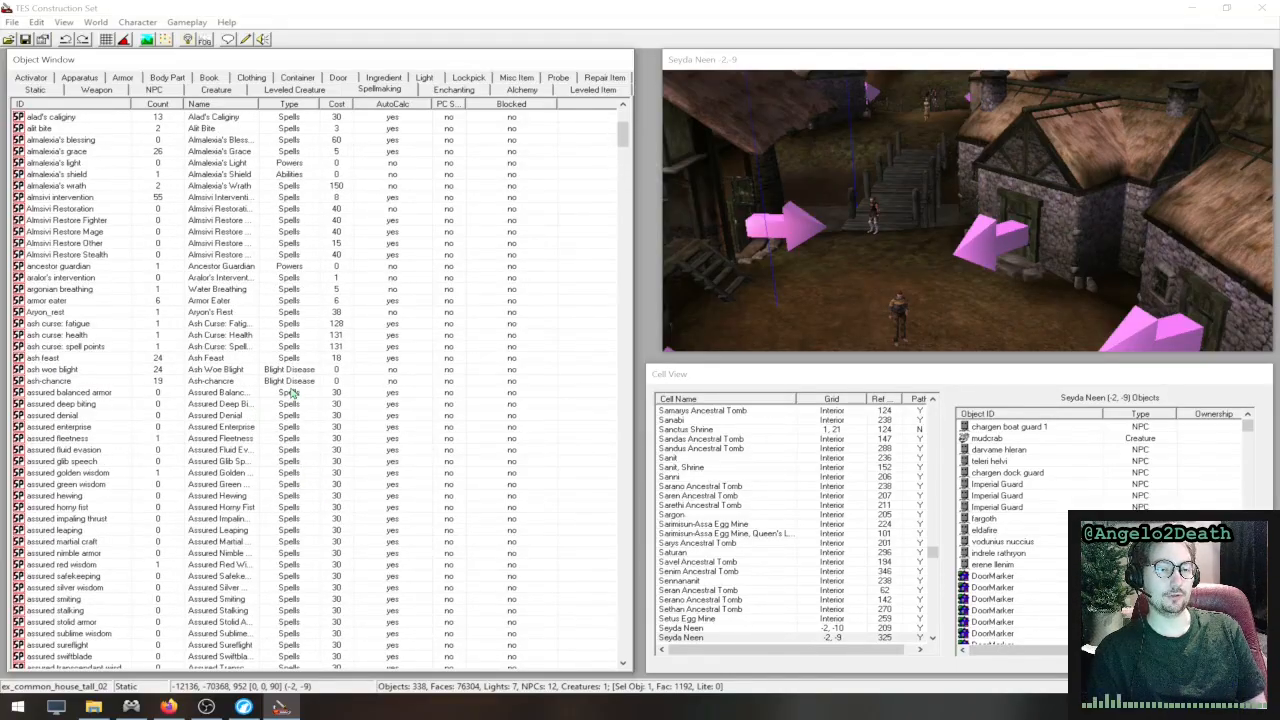
left_click(293, 382)
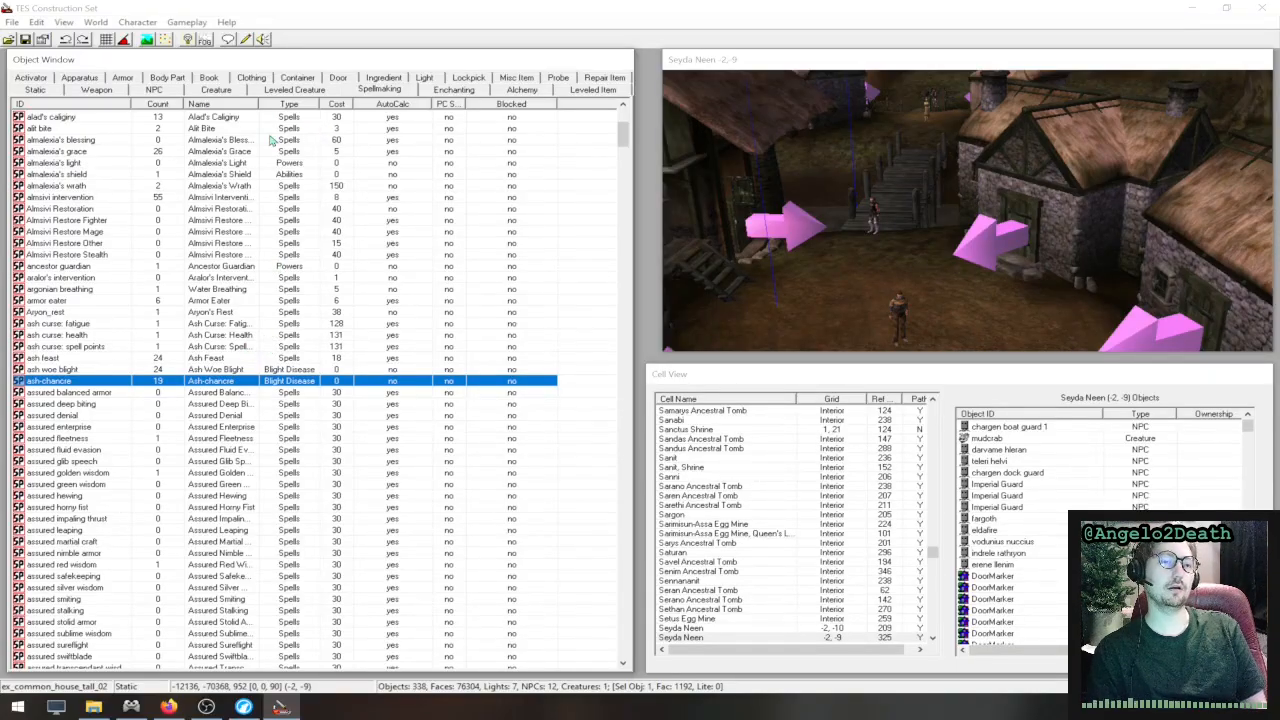
scroll(220, 304, "up", 8)
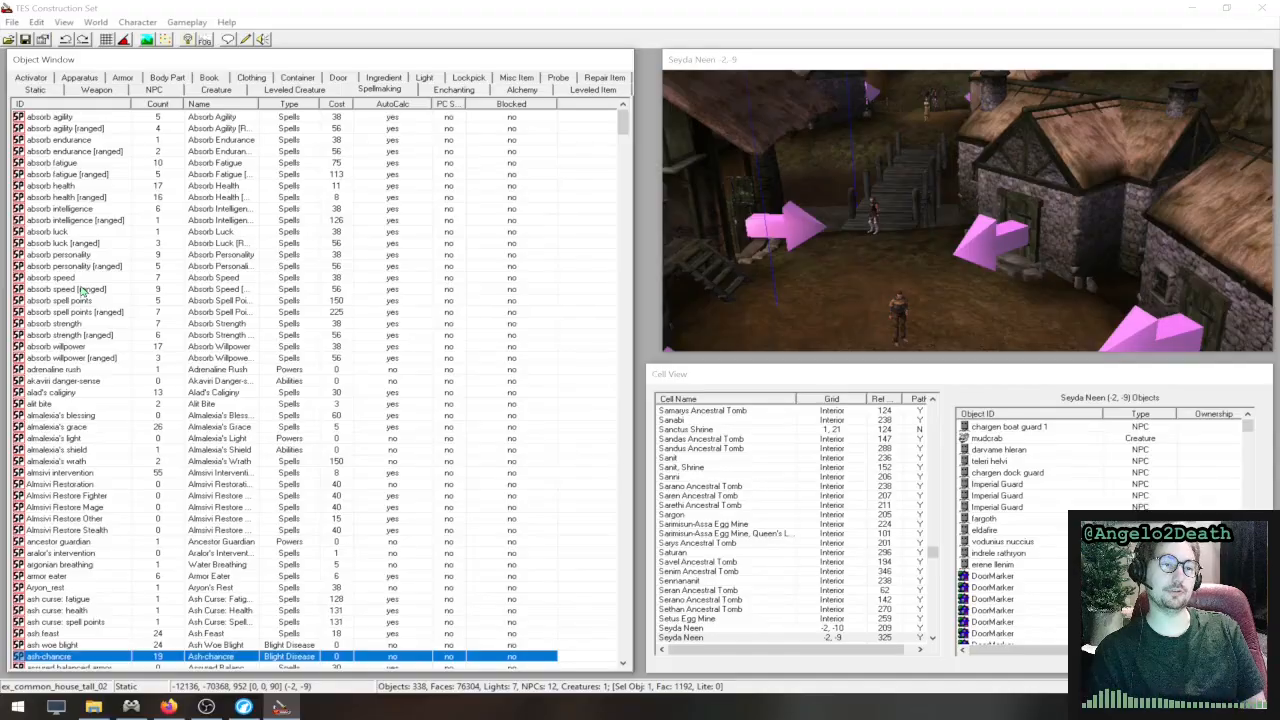
left_click(95, 163)
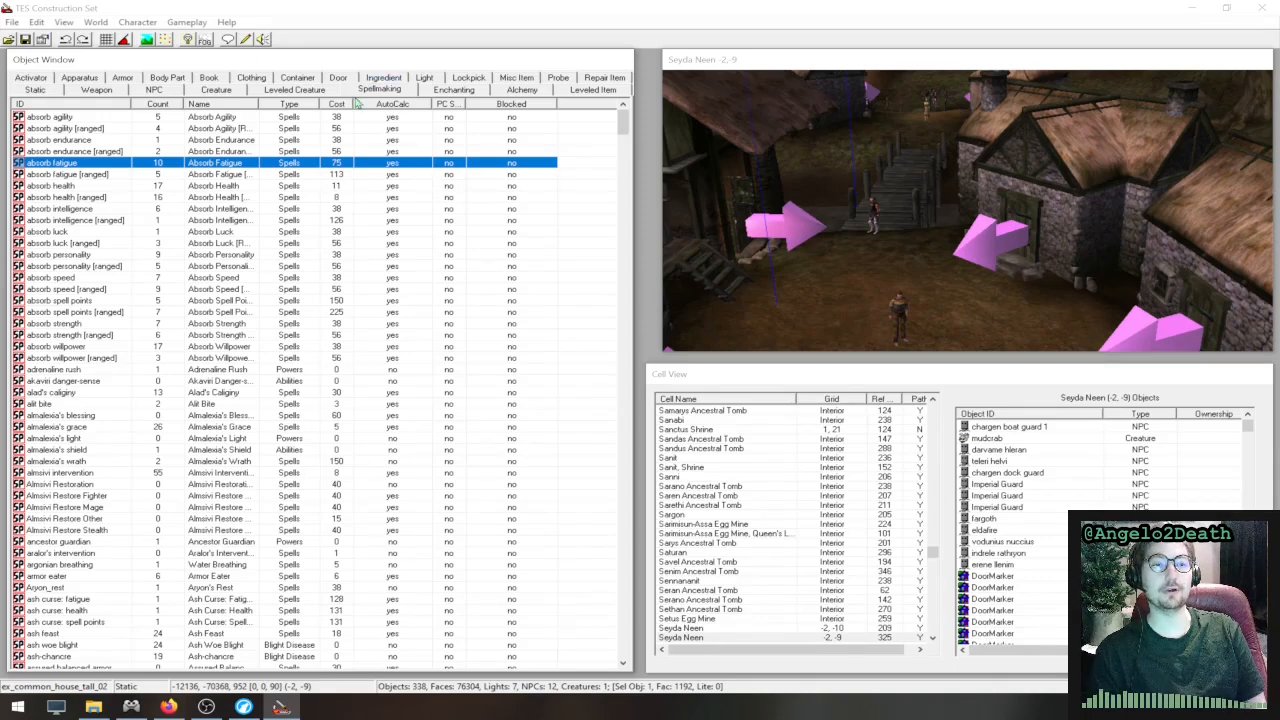
left_click(388, 91)
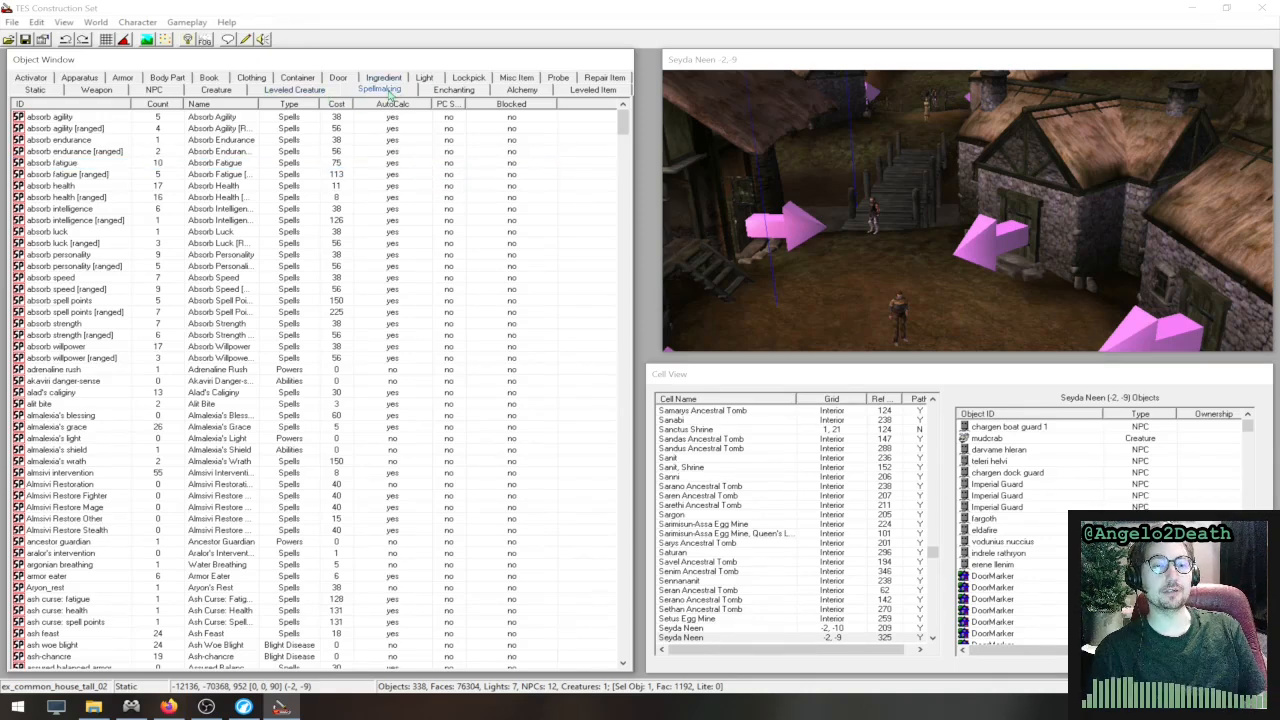
- Show the Leveled Creature list, and find, select and zoom in on the mudcrab near the rocks by the water in Seyda Neen
left_click(296, 90)
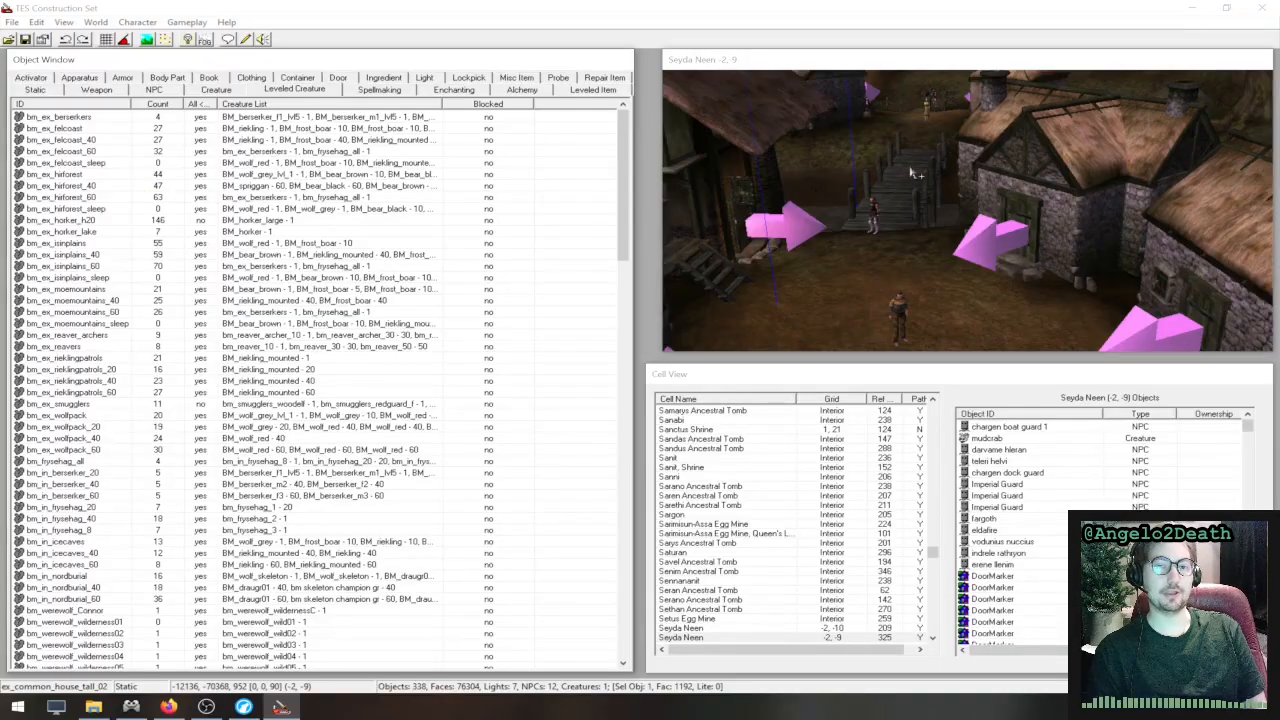
middle_click_drag(914, 172, 992, 232)
mouse_move(824, 144)
middle_mouse_down()
mouse_move(1014, 184)
mouse_move(1125, 165)
middle_mouse_up()
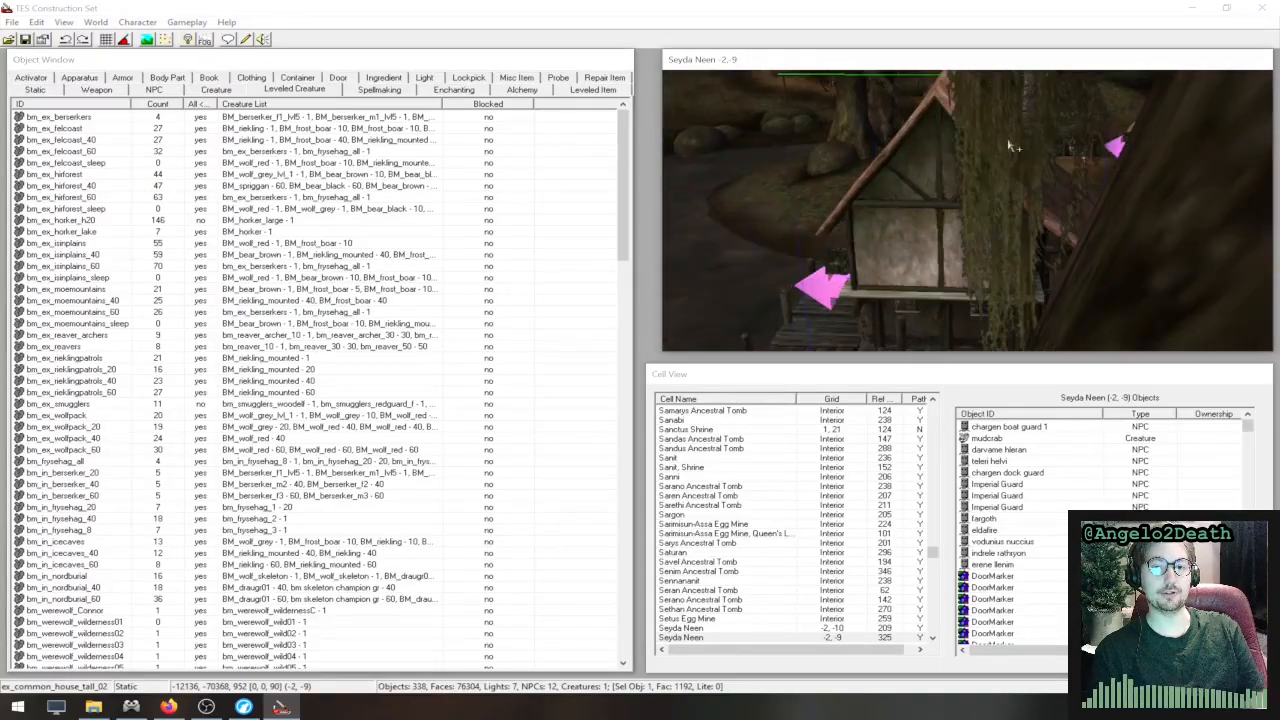
mouse_move(940, 150)
middle_mouse_down()
mouse_move(1165, 162)
mouse_move(1118, 180)
mouse_move(1150, 179)
middle_mouse_up()
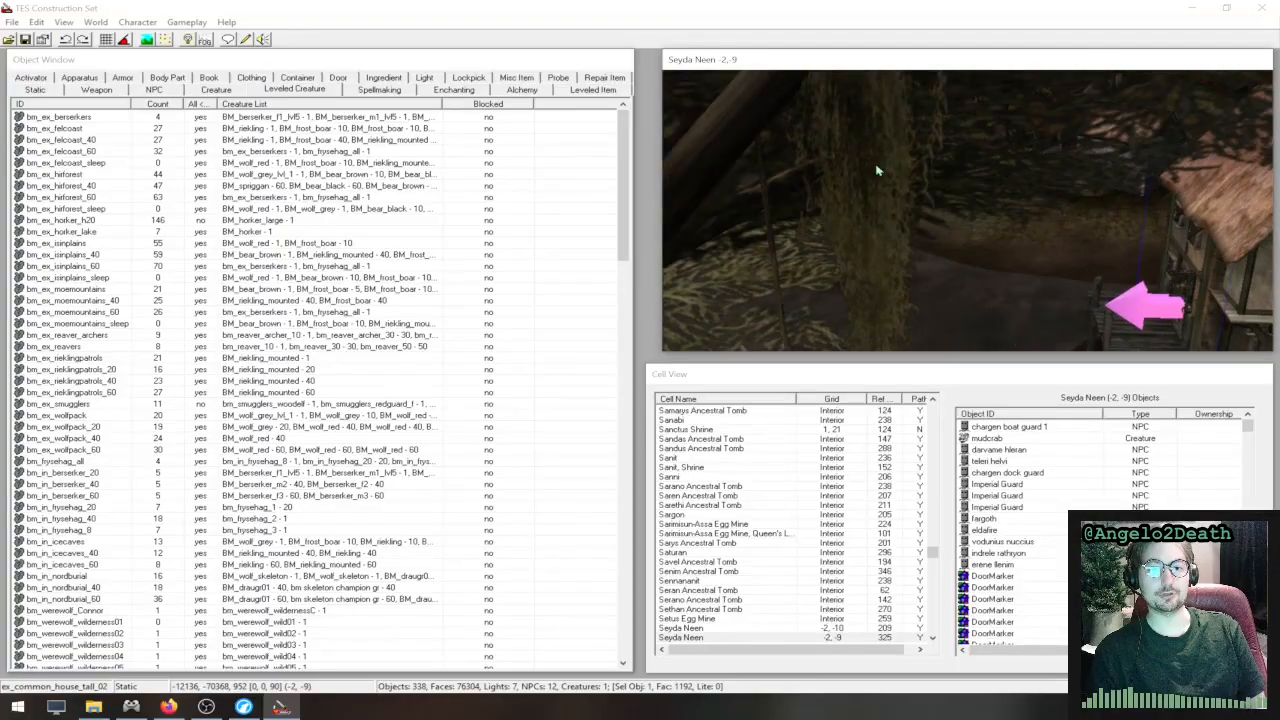
mouse_move(874, 168)
middle_mouse_down()
mouse_move(1094, 246)
mouse_move(1108, 170)
mouse_move(1140, 178)
middle_mouse_up()
middle_click_drag(853, 212, 1078, 198)
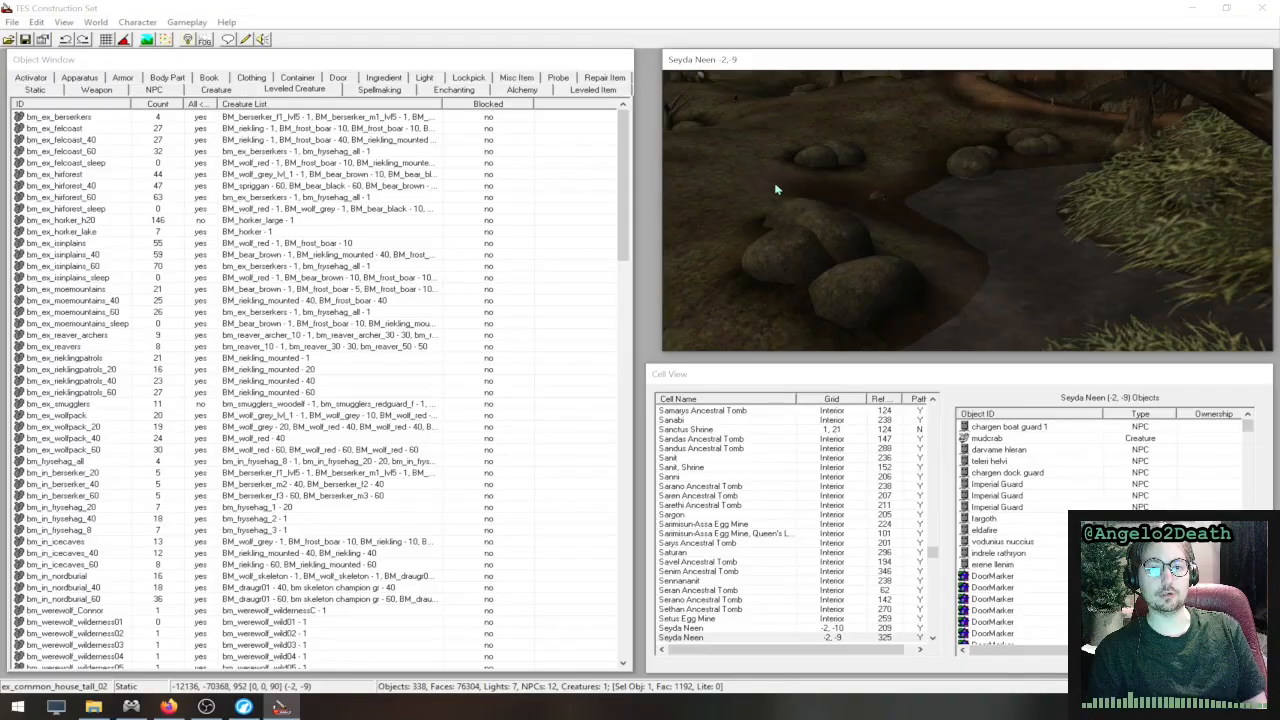
middle_click_drag(777, 191, 945, 266)
left_click(930, 221)
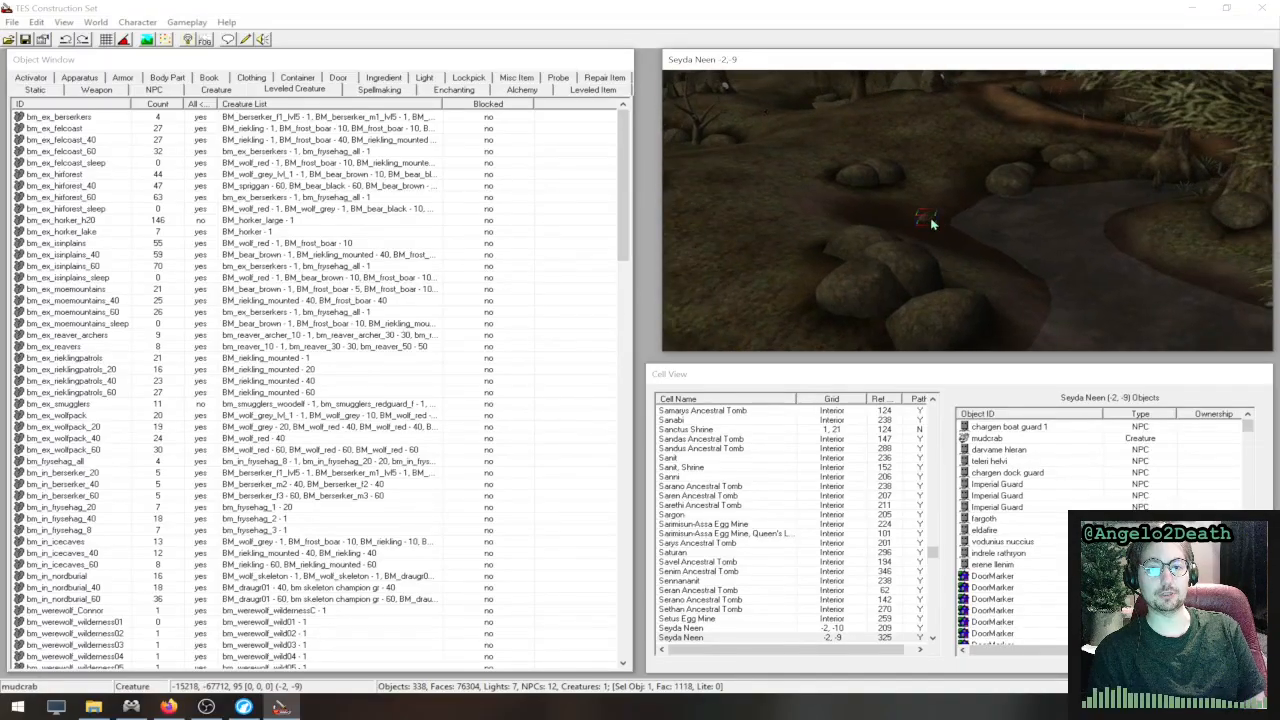
scroll(932, 222, "up", 3)
scroll(937, 228, "down", 4)
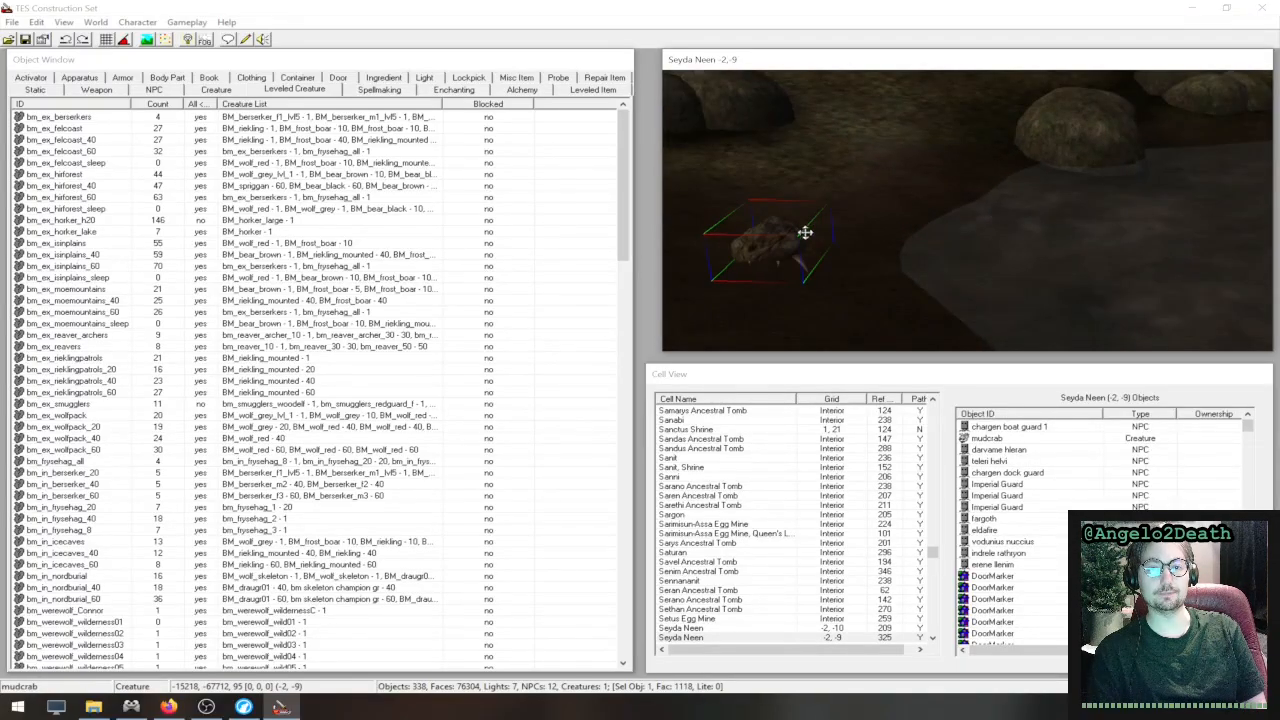
- Check the selected mudcrab's creature properties and close them without changes
double_click(785, 241)
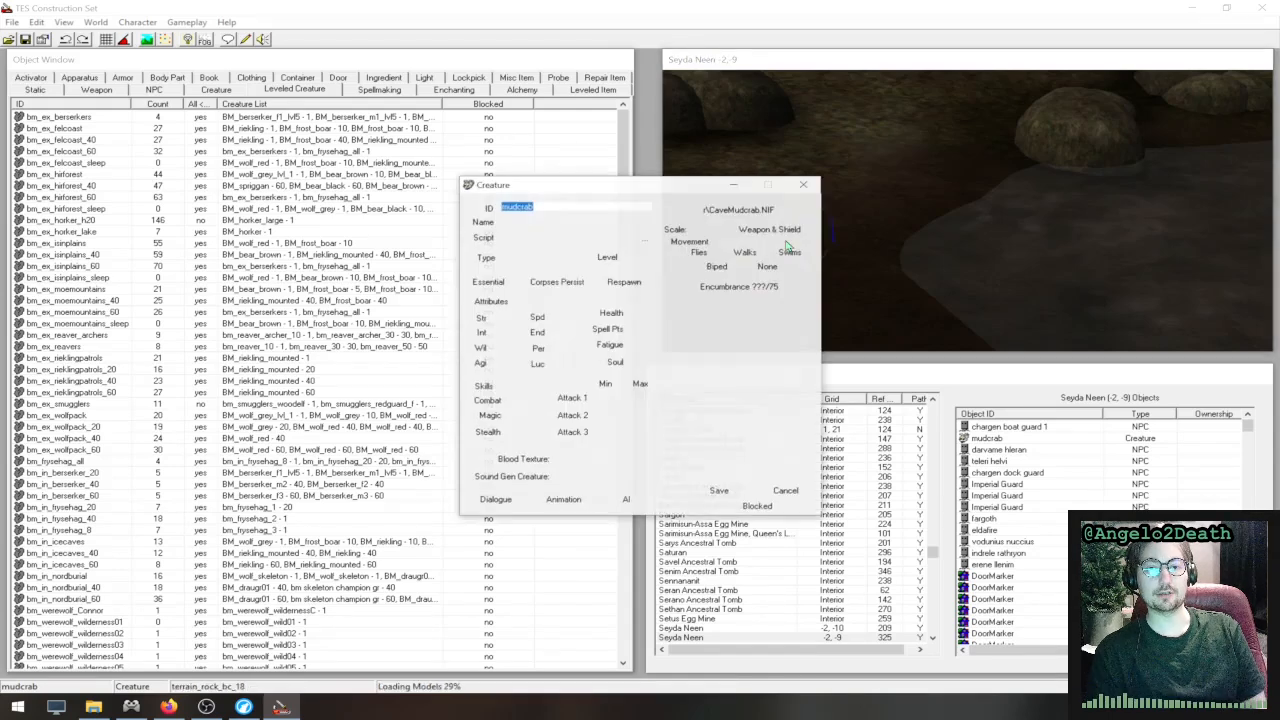
left_click(806, 186)
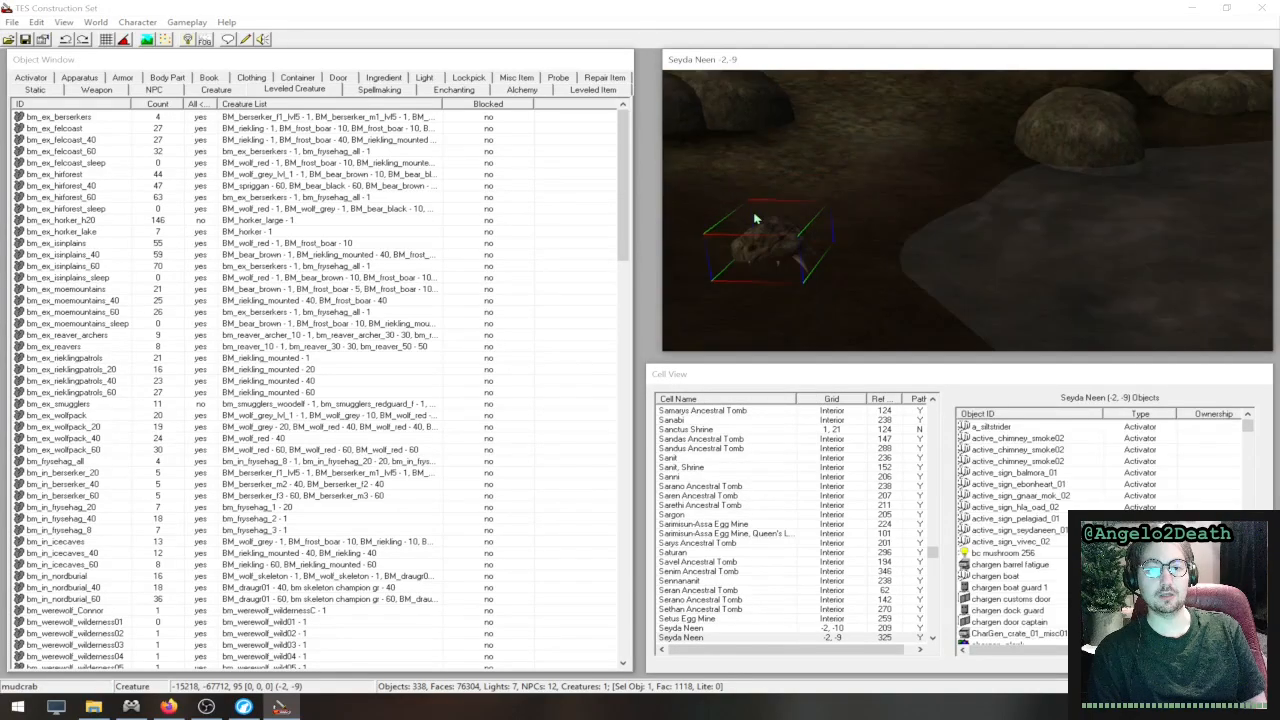
- Find the black leveled creature marker on the shore of the Bitter Coast Region cell beyond the mudcrab and select it
middle_click_drag(755, 218, 1023, 314)
scroll(846, 209, "down", 5)
middle_click_drag(846, 209, 1090, 240)
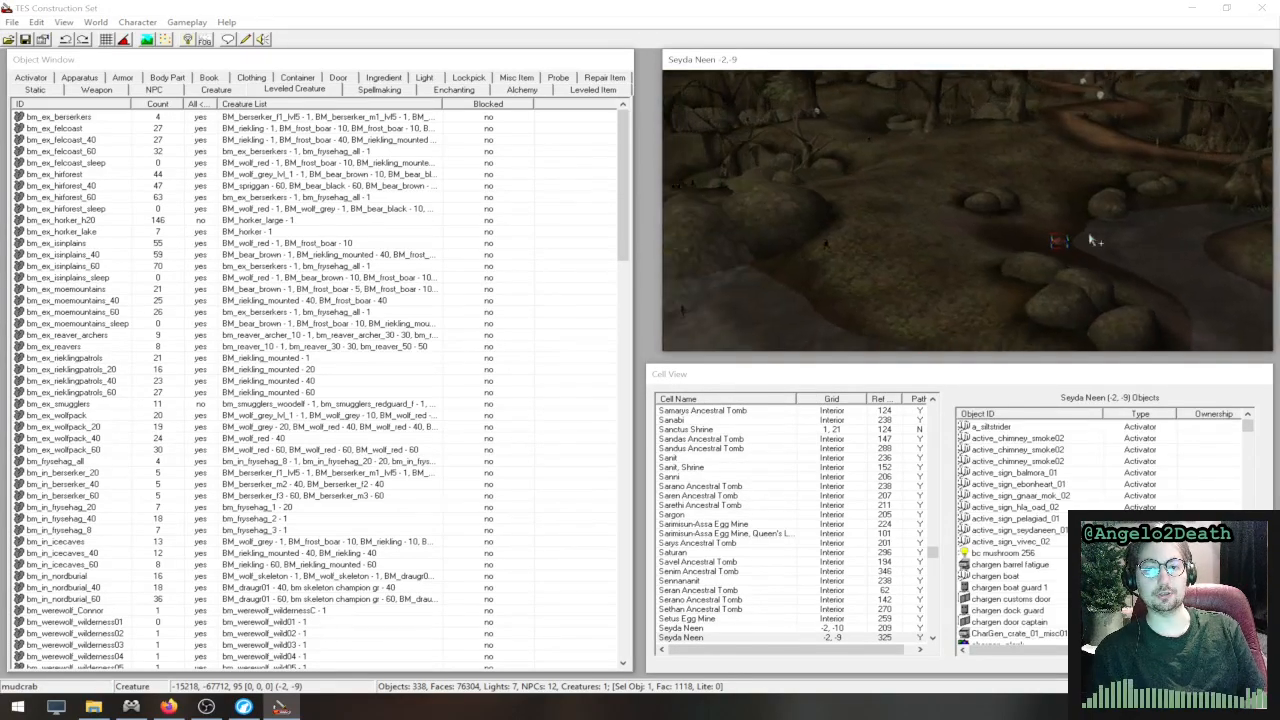
scroll(827, 261, "up", 4)
scroll(811, 259, "down", 3)
middle_click_drag(811, 259, 1013, 220)
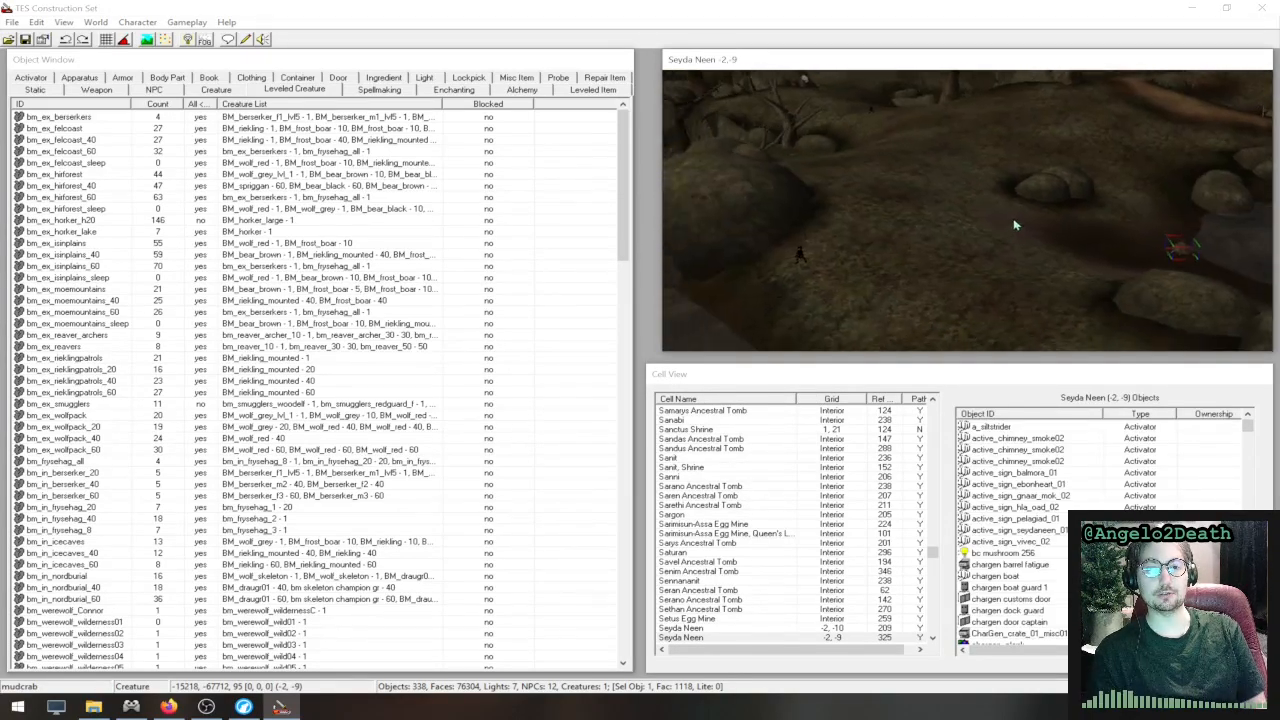
scroll(890, 253, "up", 3)
middle_click_drag(789, 272, 1088, 228)
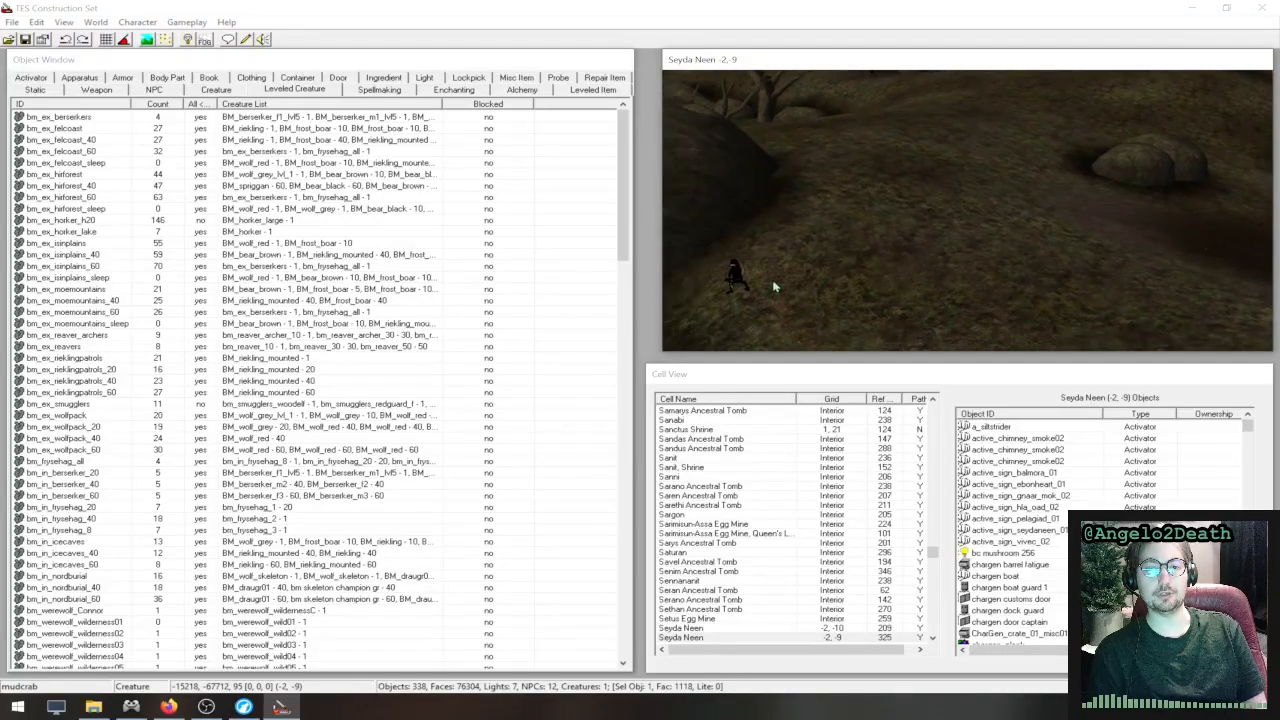
left_click(747, 279)
left_click(739, 273)
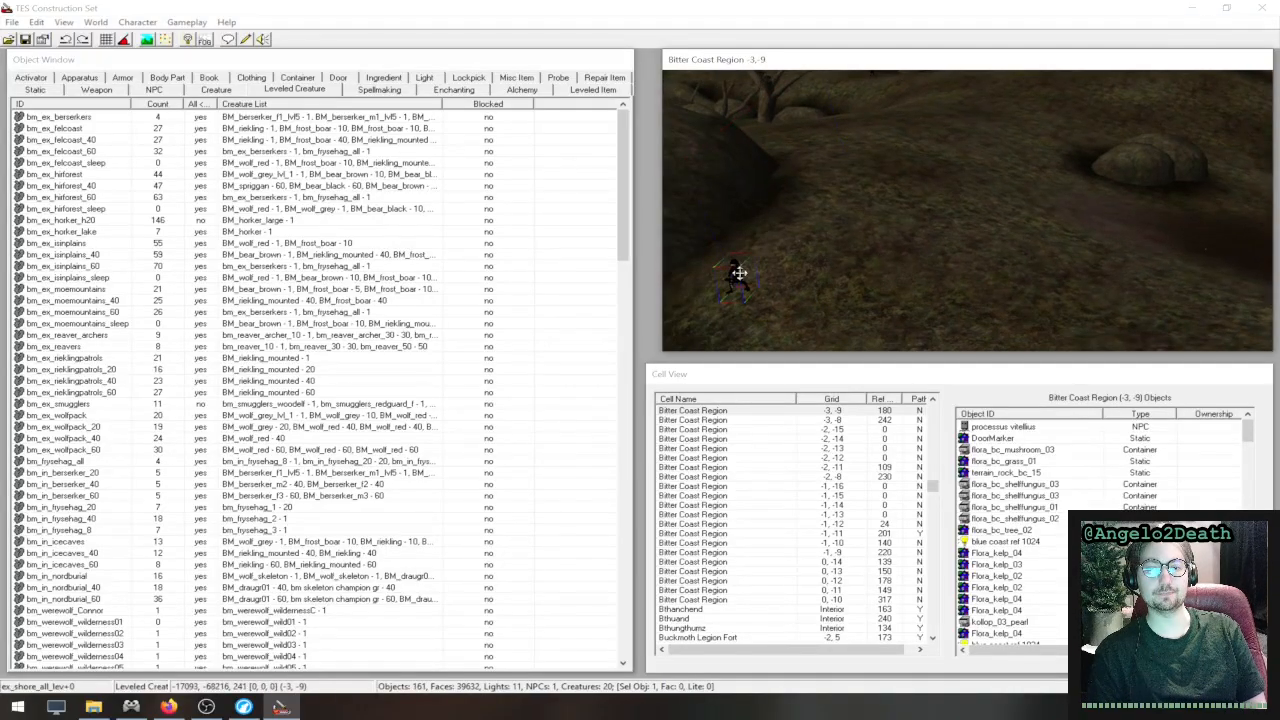
- Zoom in on the selected leveled creature marker and rotate it about its vertical axis to about 314 degrees
middle_click_drag(755, 283, 1119, 146)
scroll(988, 242, "up", 4)
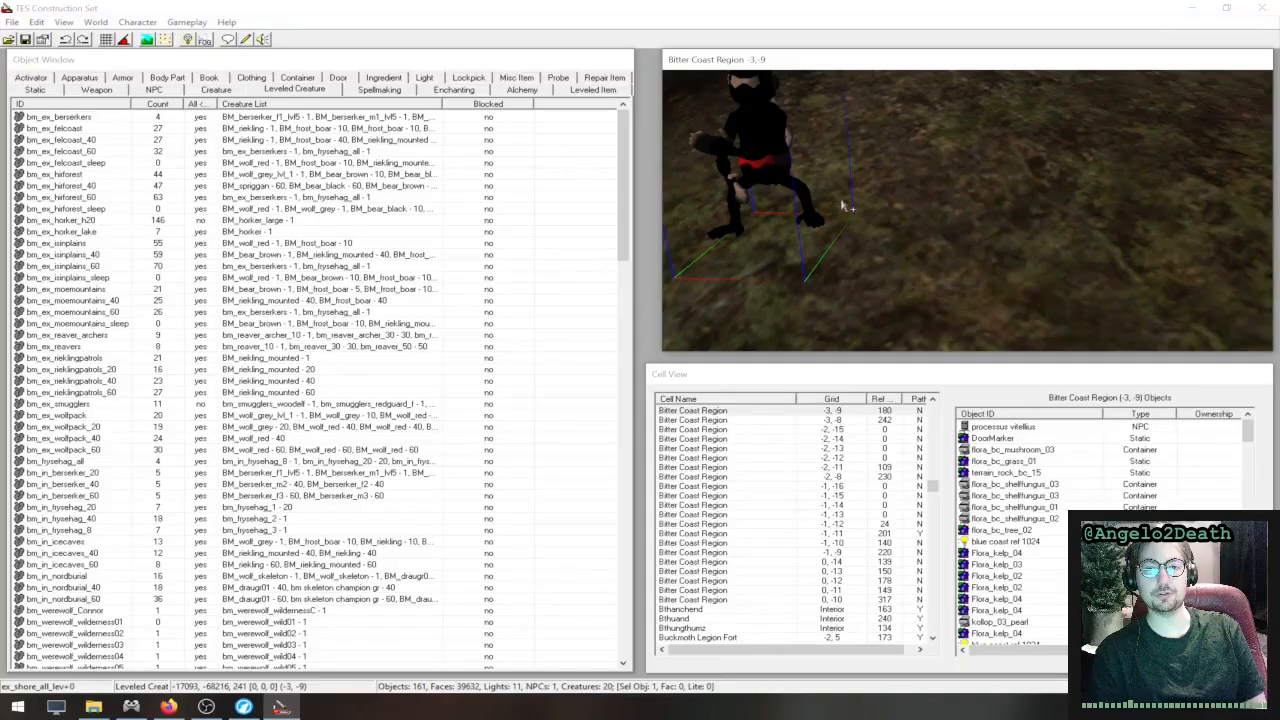
middle_click_drag(843, 206, 893, 224)
right_click_drag(888, 200, 924, 197)
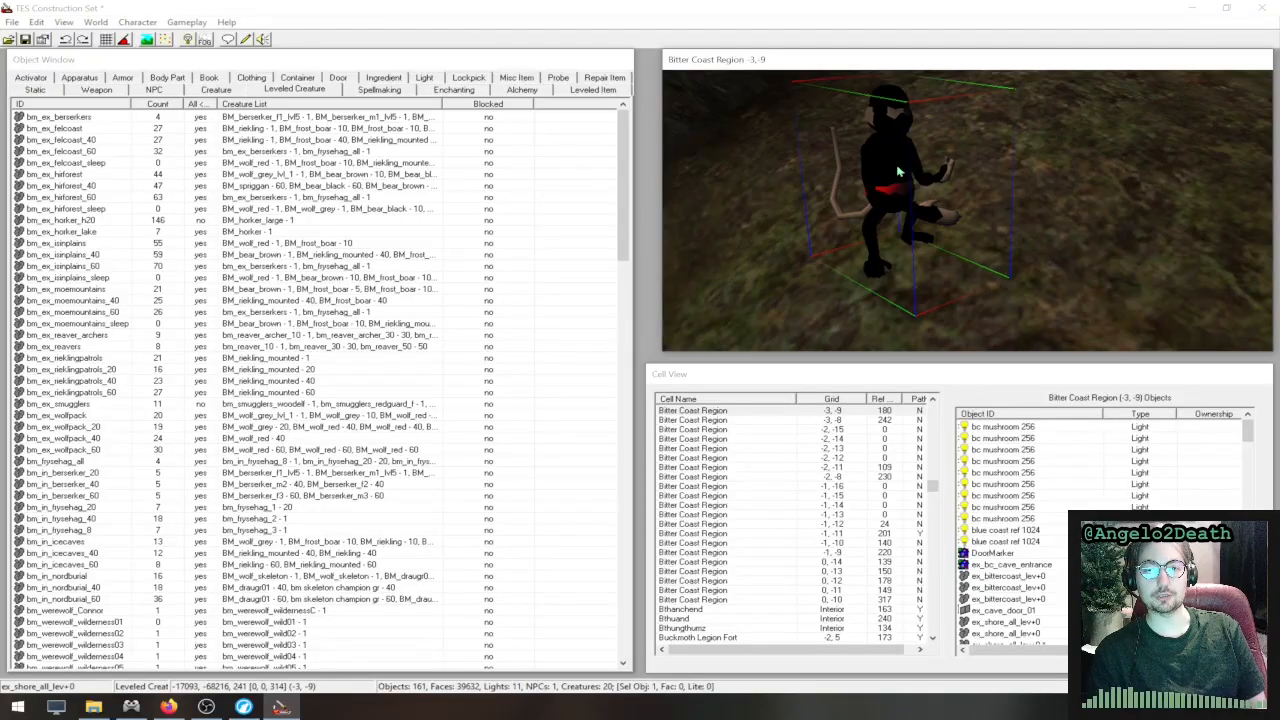
- Examine the marker's leveled creature properties, picking out the cliff racer and netch entries in its creature list, and cancel
double_click(887, 163)
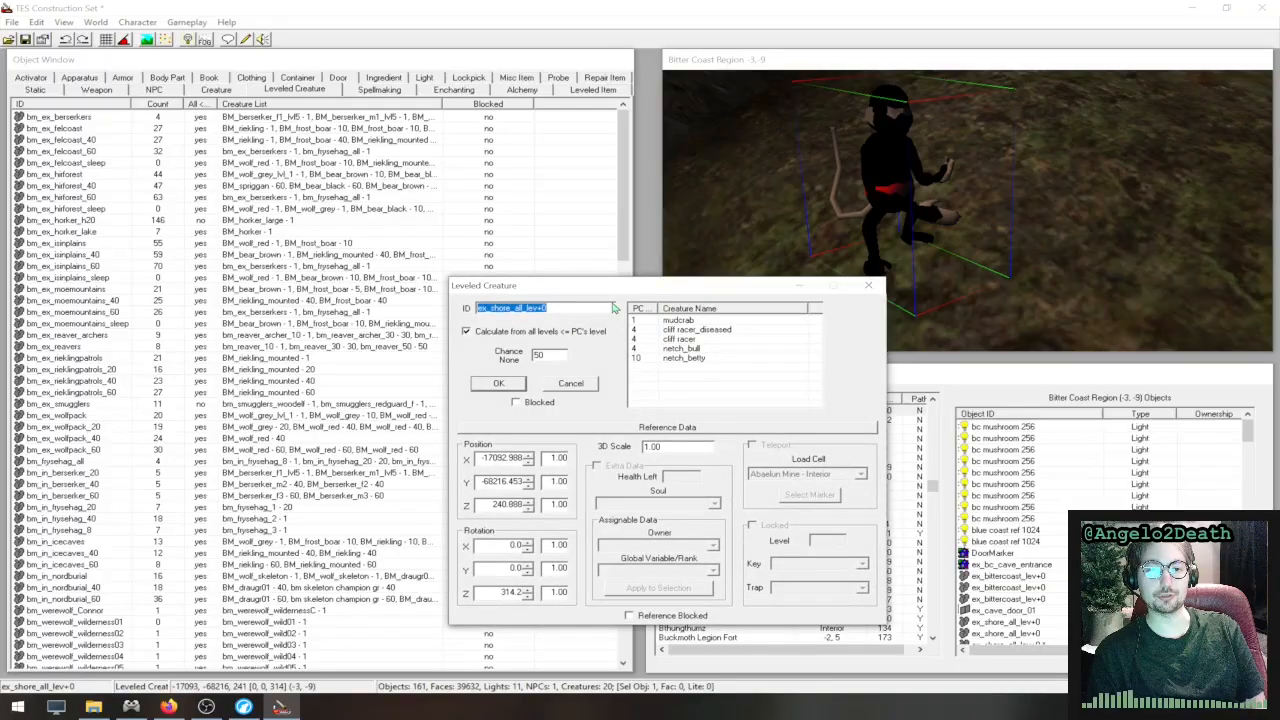
left_click_drag(670, 289, 666, 285)
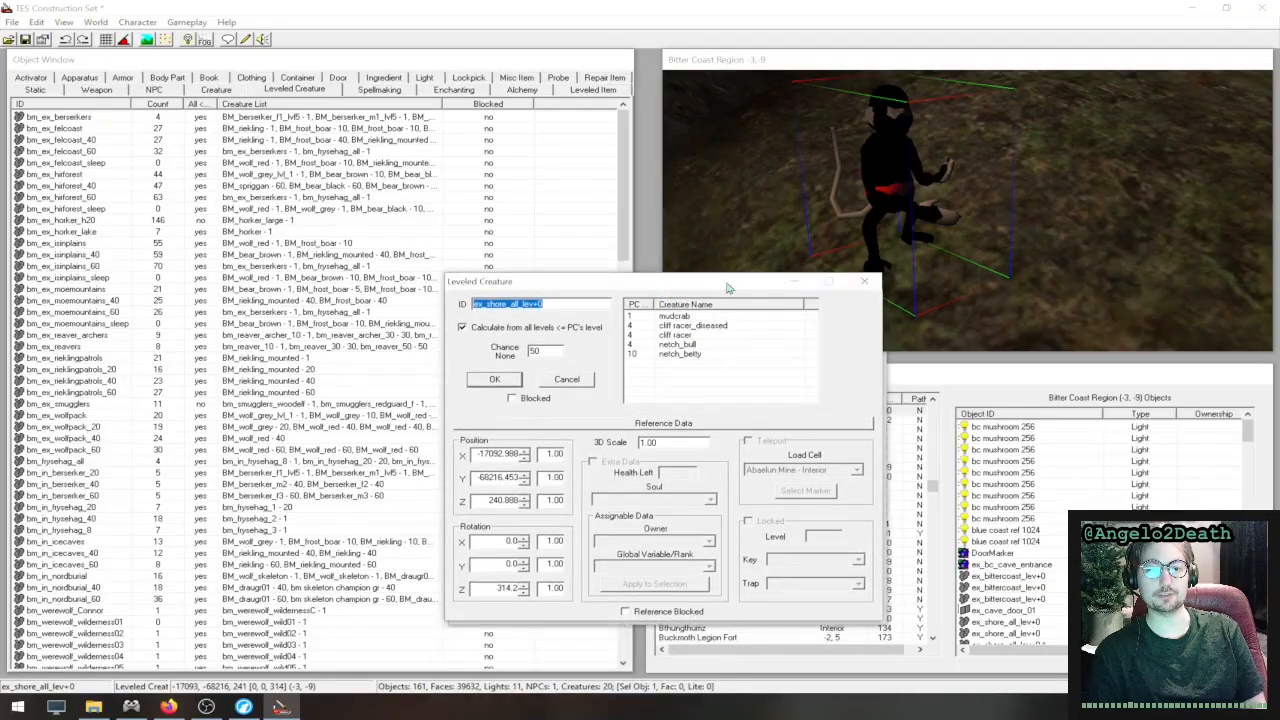
left_click_drag(581, 290, 585, 294)
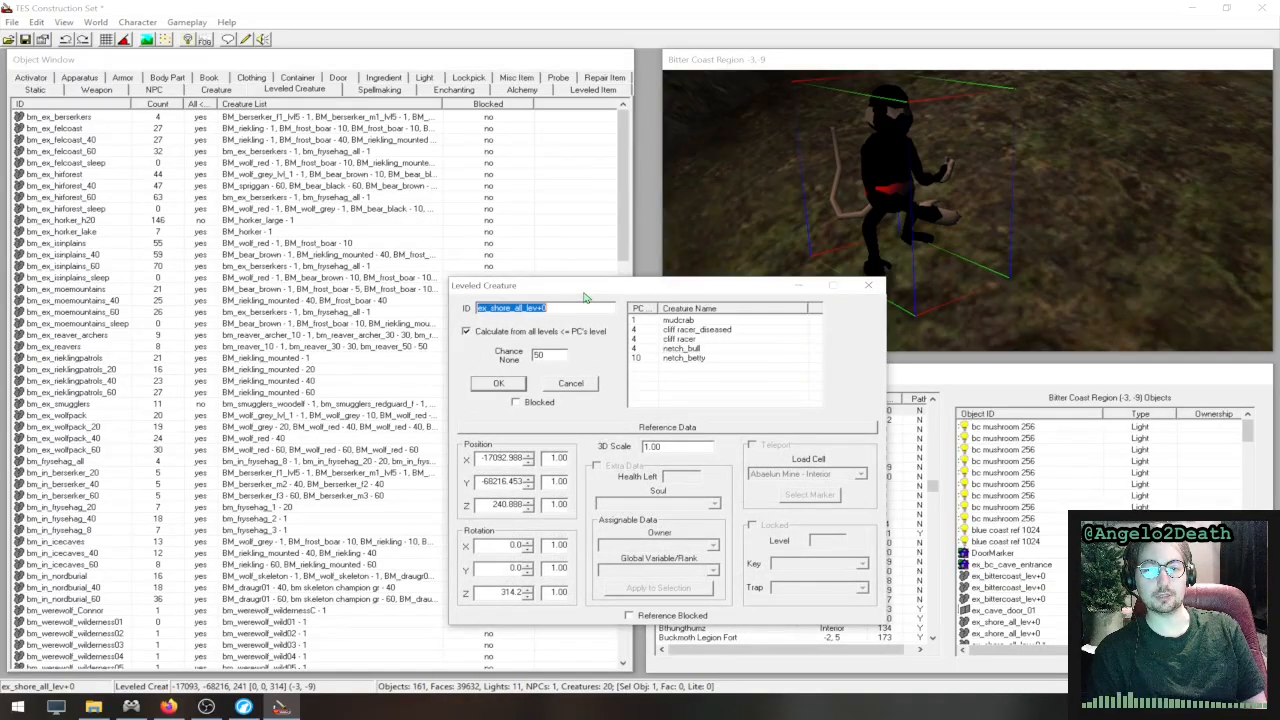
left_click(586, 306)
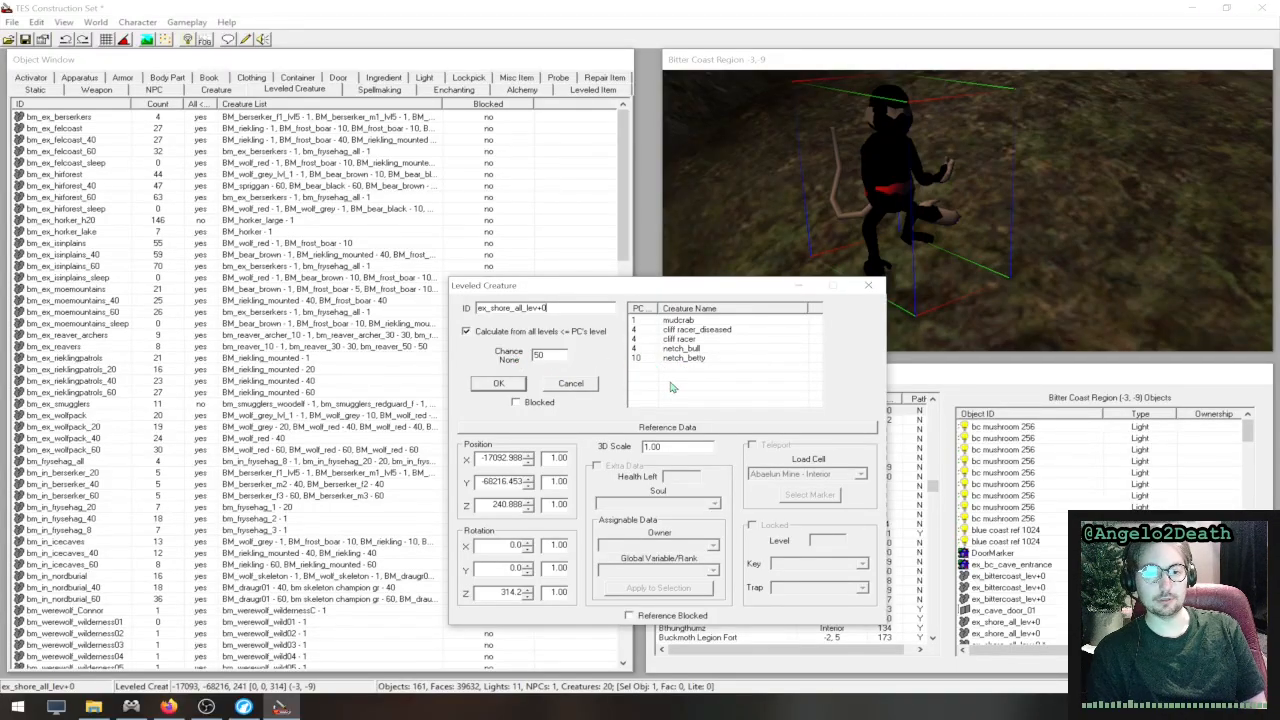
left_click(692, 332)
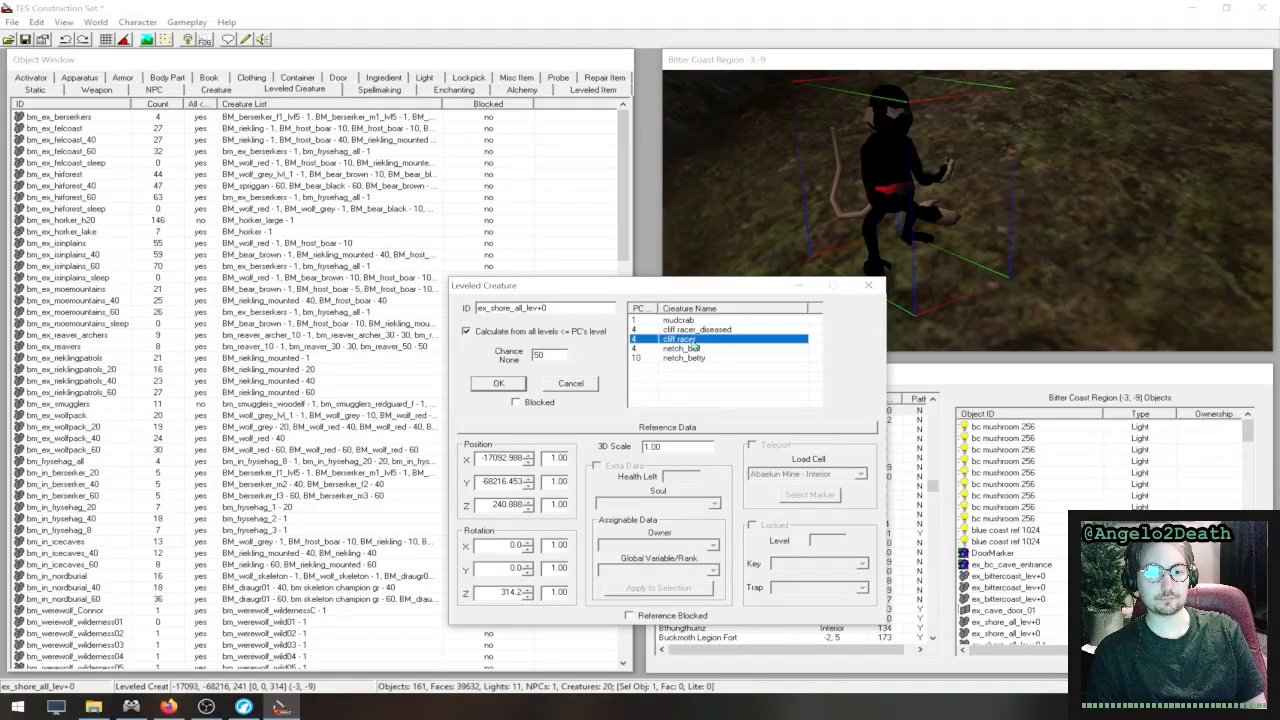
left_click(692, 340)
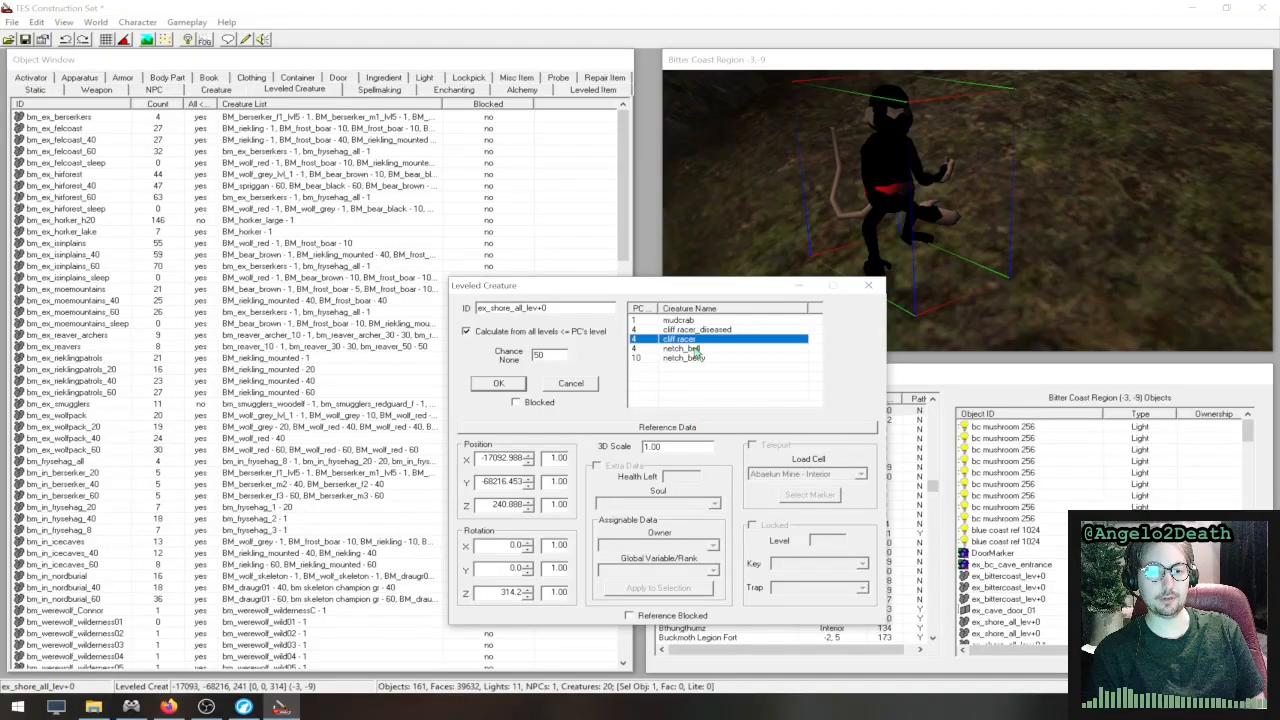
left_click(695, 349)
left_click(570, 383)
- Browse the Bitter Coast Region (-3, -9) object list, and check the ID in the marker's leveled creature properties before closing them
scroll(903, 272, "down", 5)
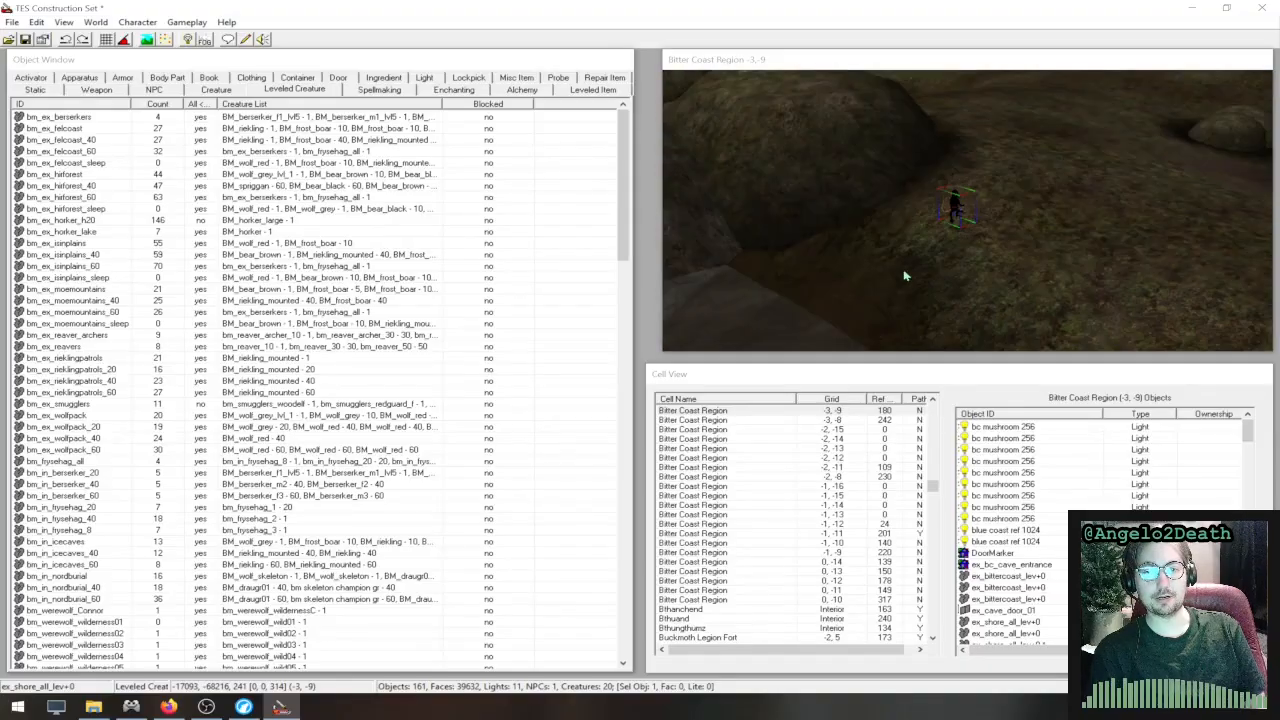
middle_click_drag(997, 234, 777, 304)
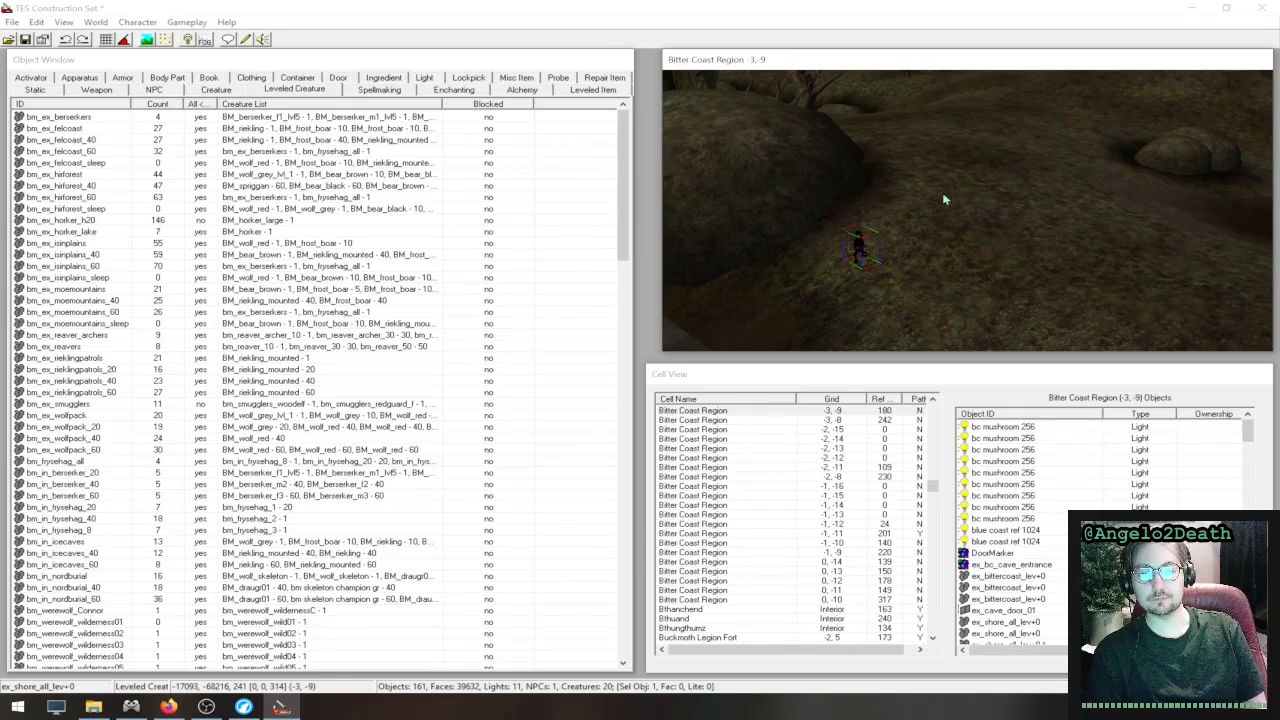
scroll(1120, 560, "down", 8)
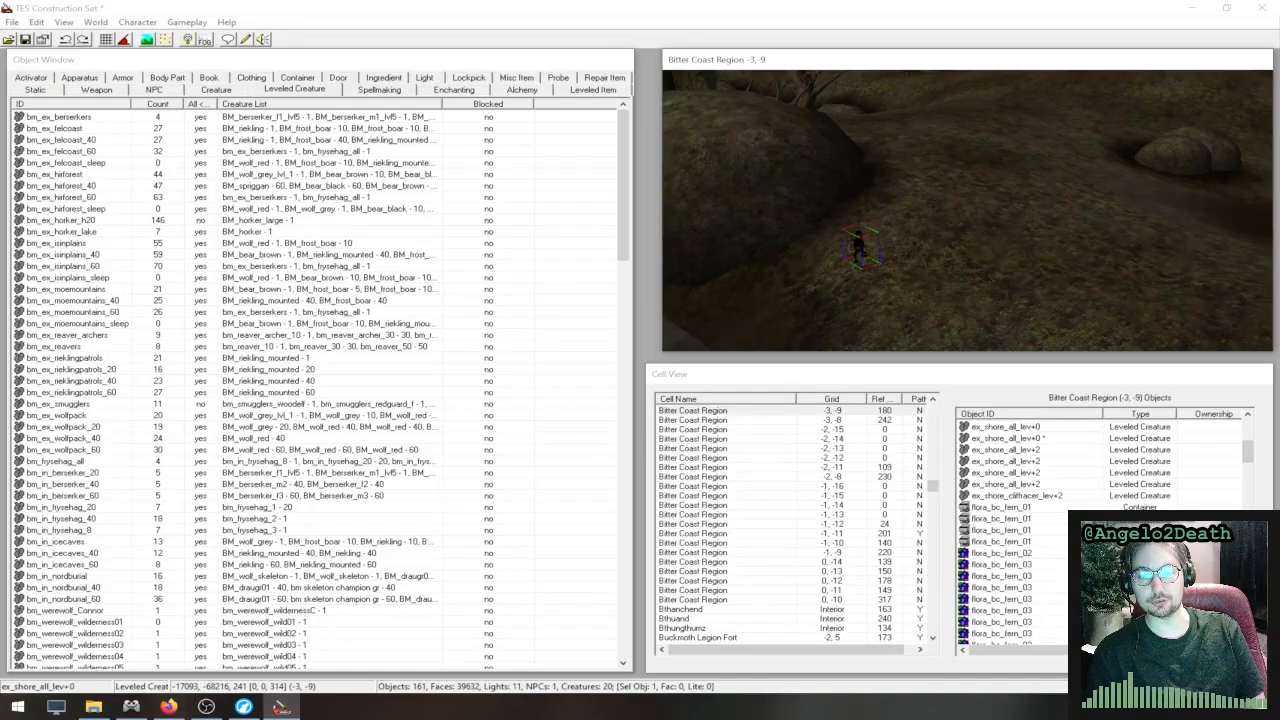
scroll(1120, 560, "down", 10)
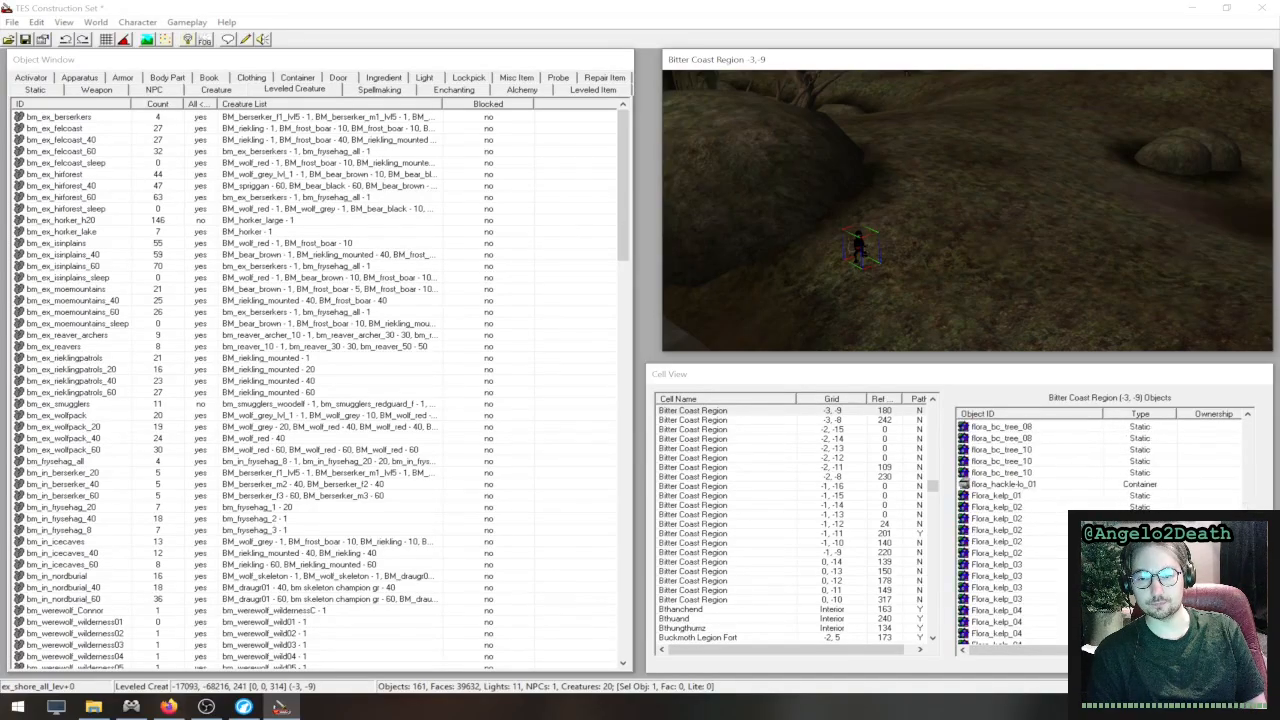
scroll(1089, 647, "down", 3)
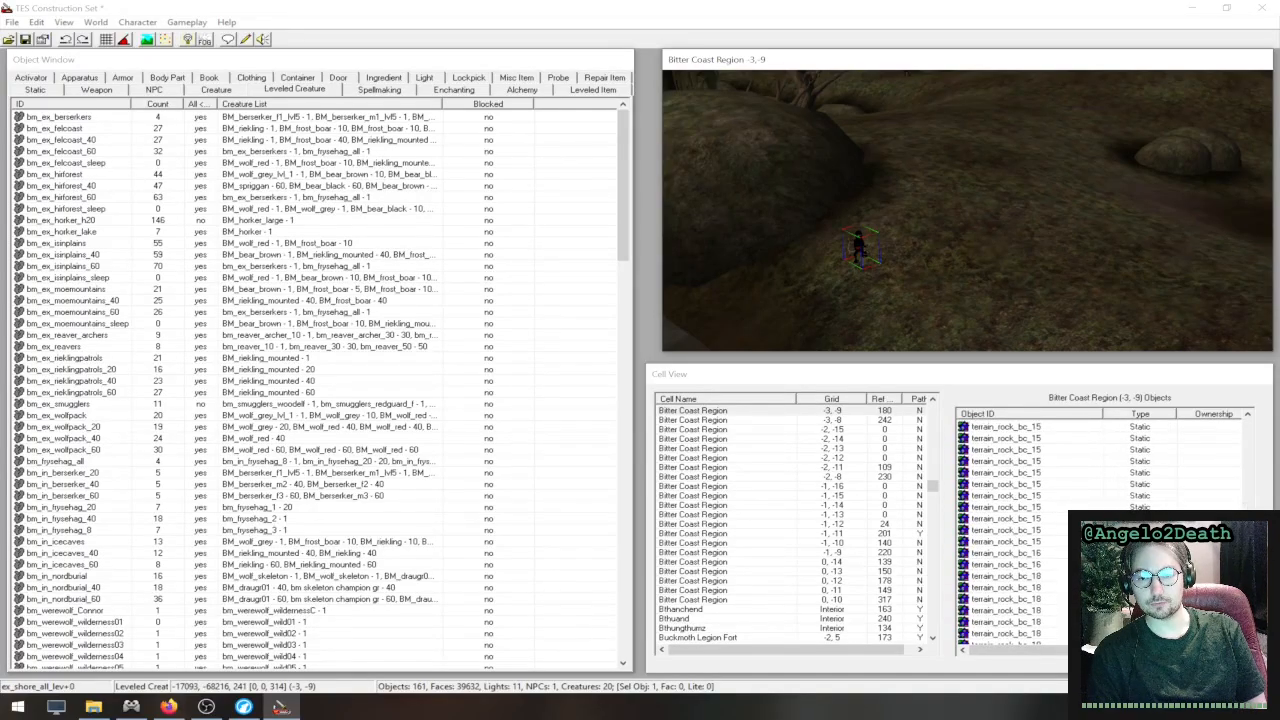
scroll(1089, 647, "up", 8)
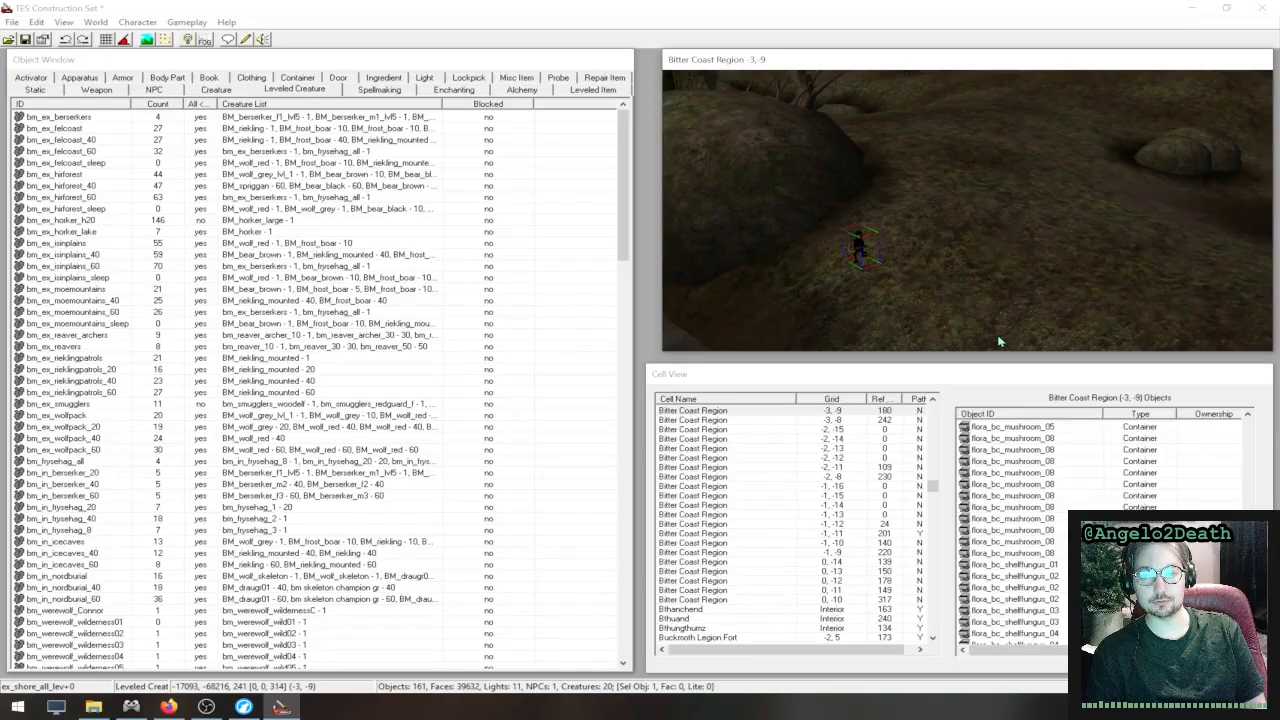
scroll(1073, 486, "up", 20)
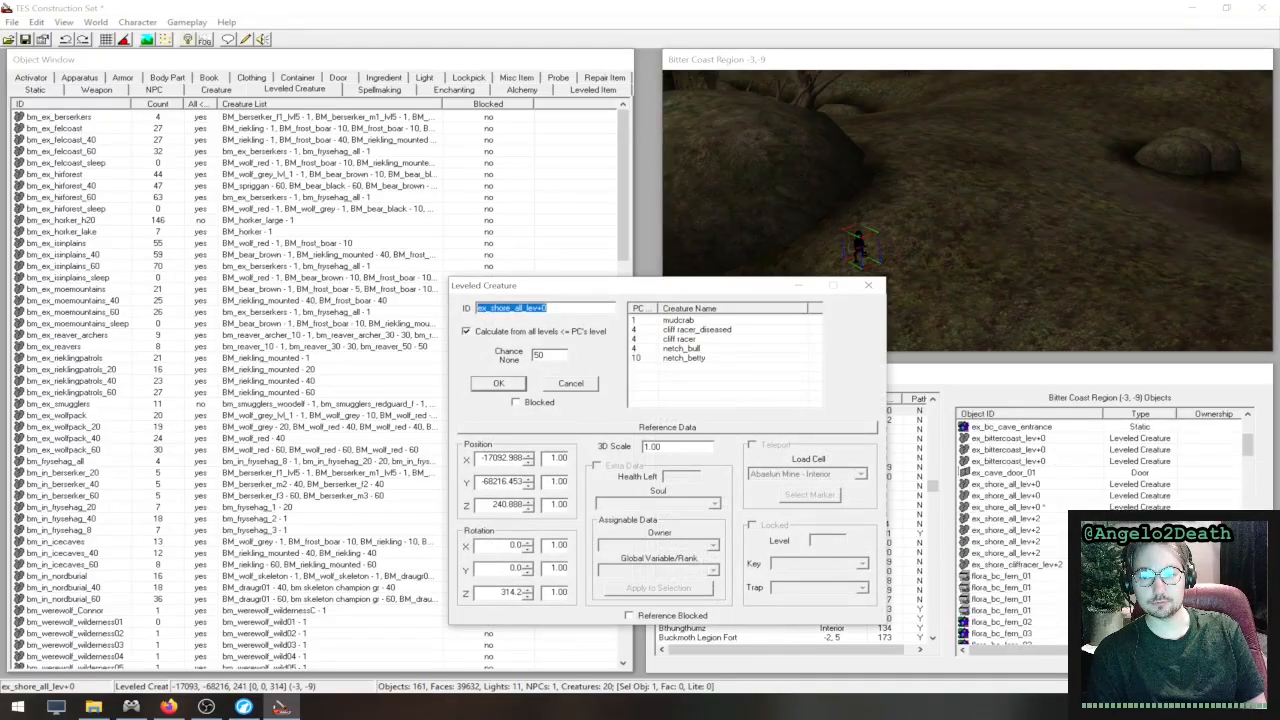
scroll(1040, 482, "up", 4)
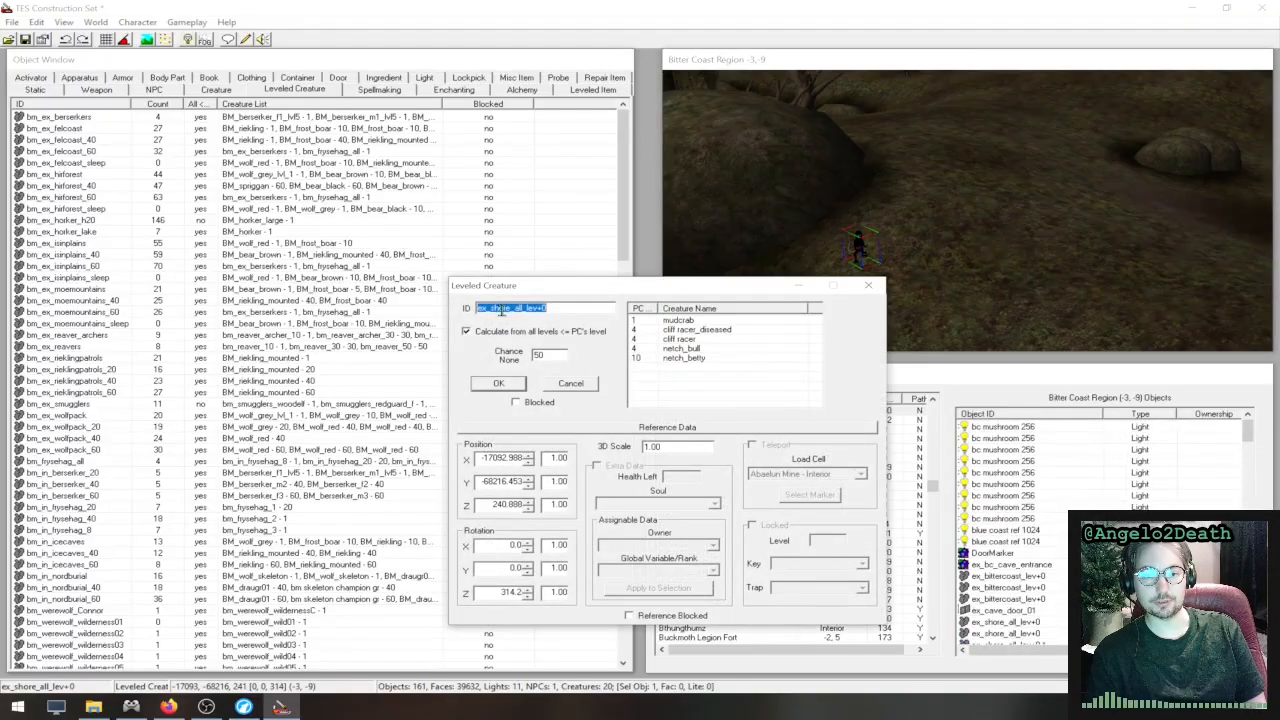
left_click(868, 287)
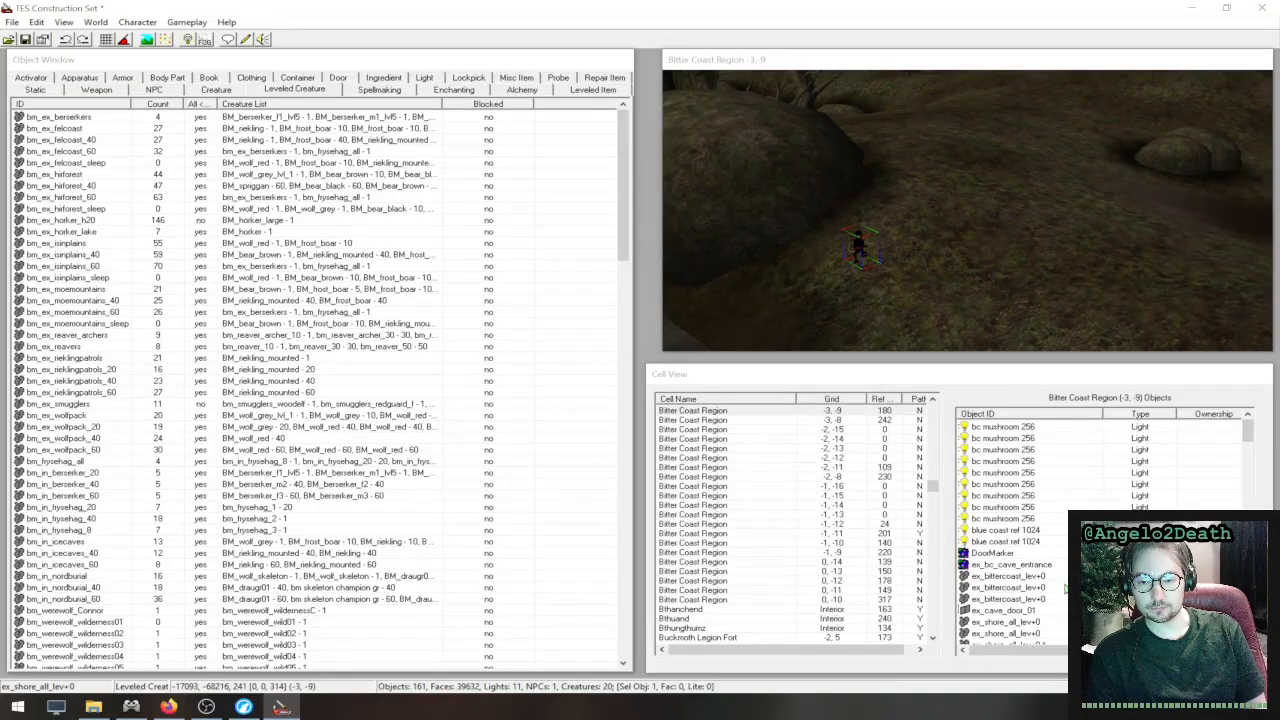
- Compare the asterisk-marked ex_shore_all_lev+0 entry in the cell's object list with the unmarked entry above it
left_click(1045, 622)
scroll(1045, 622, "down", 2)
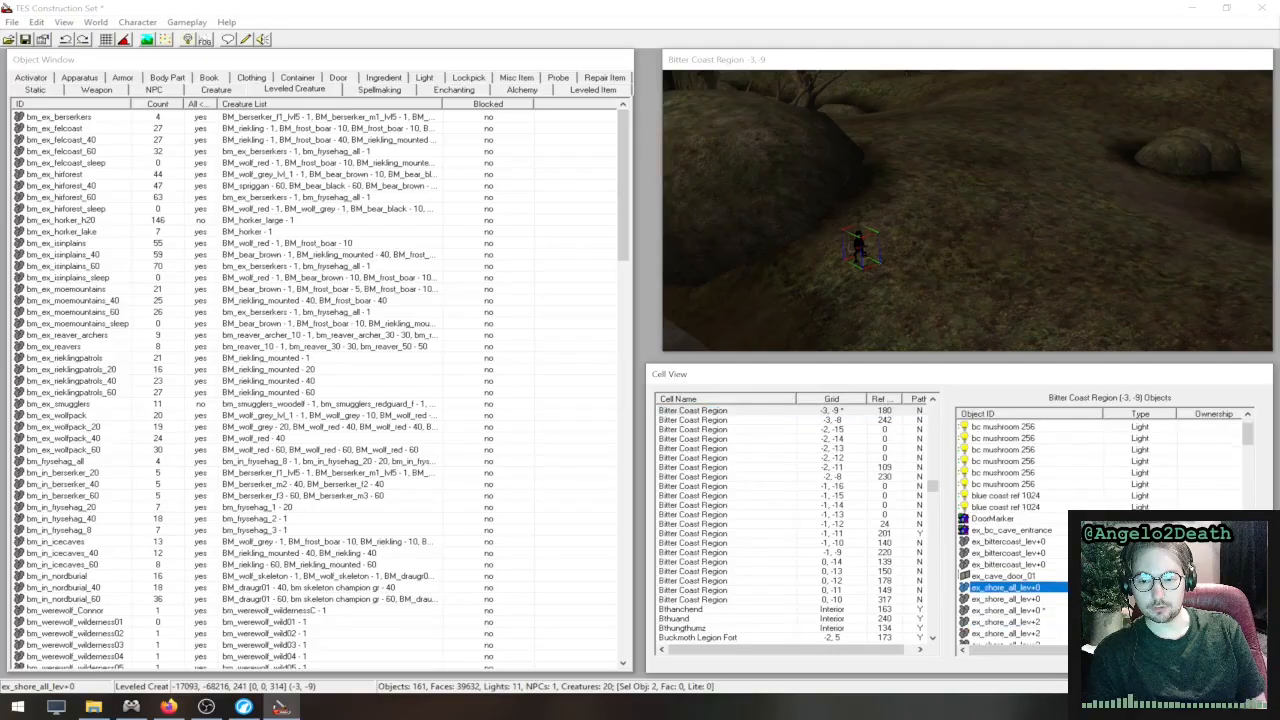
left_click(1010, 576)
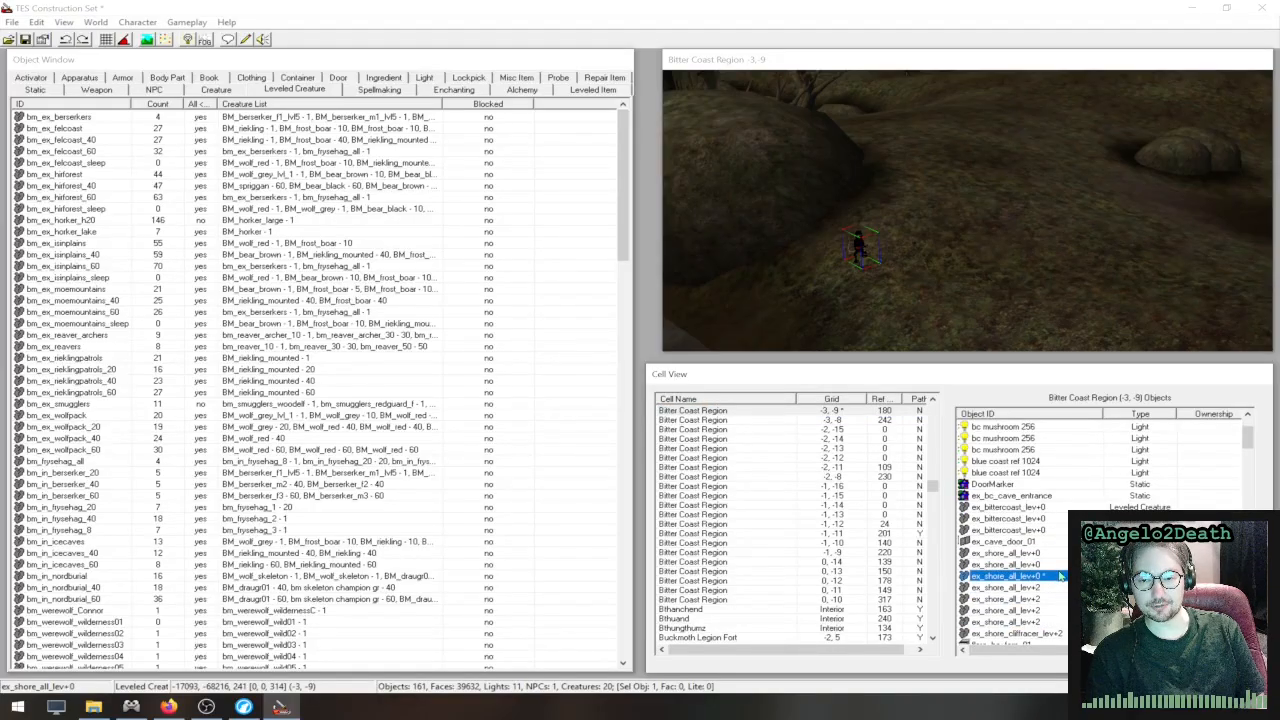
key("Up")
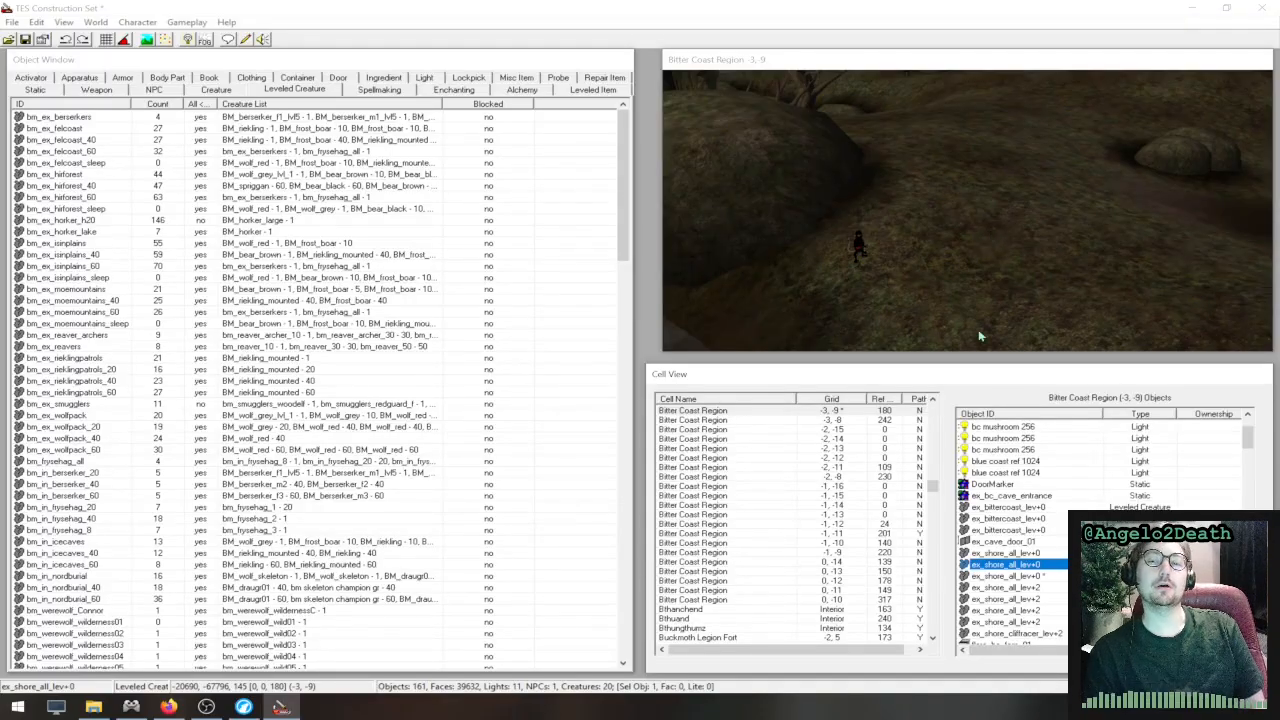
- Select the asterisk-marked ex_shore_all_lev+0 reference and rotate its marker about the vertical axis to about 337 degrees
left_click(1008, 576)
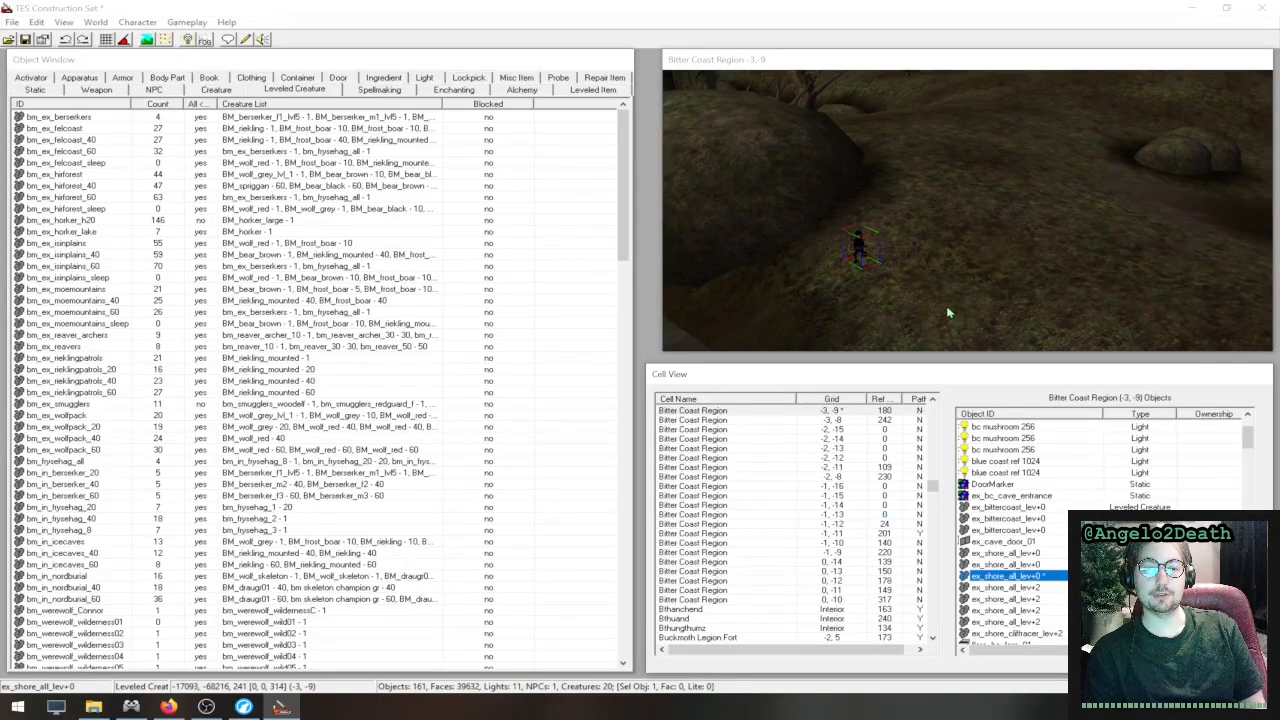
right_click_drag(860, 248, 860, 283)
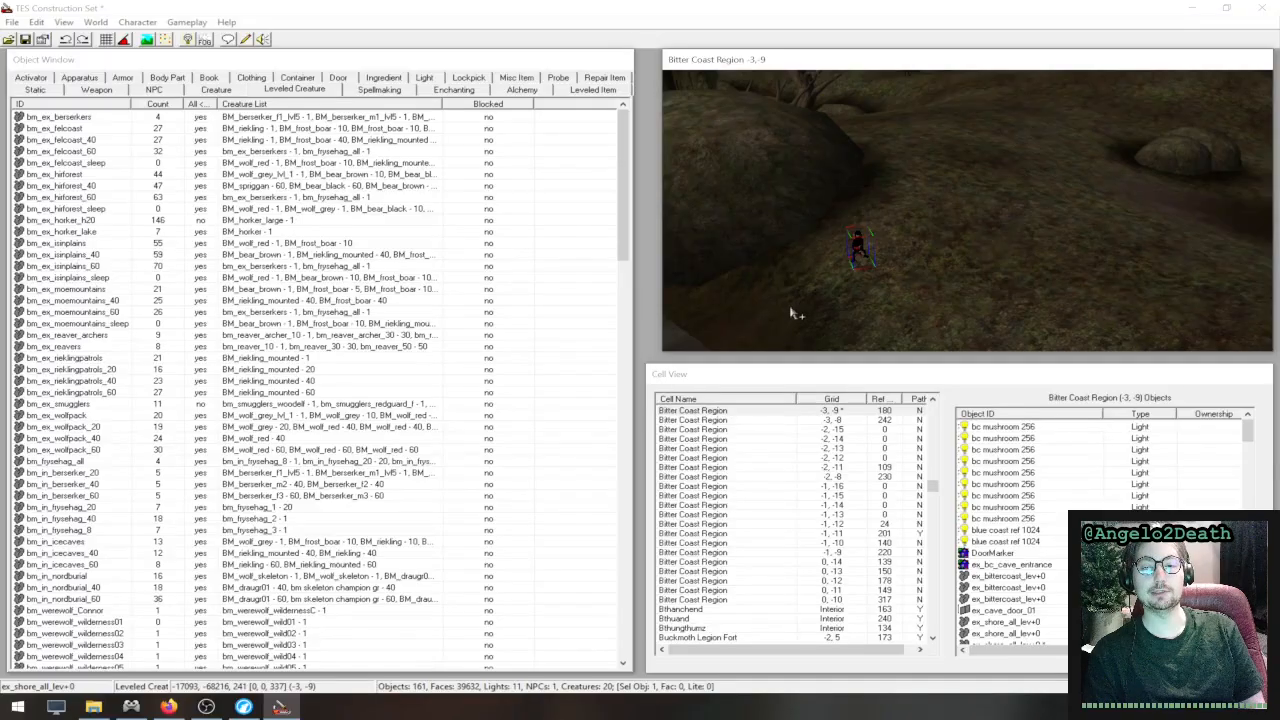
- Look through the Bitter Coast Region (-3, -9) objects for asterisk-marked entries and select the edited ex_shore_all_lev+0 reference
scroll(1150, 570, "down", 18)
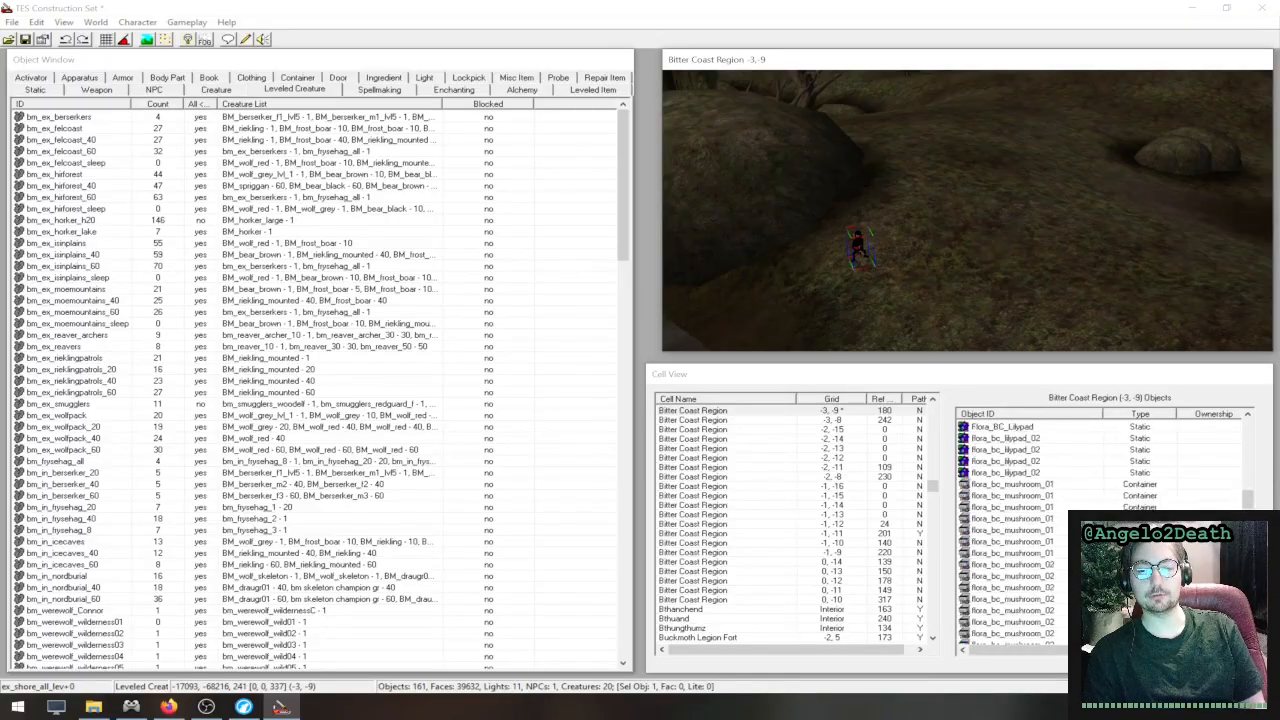
scroll(1080, 487, "down", 15)
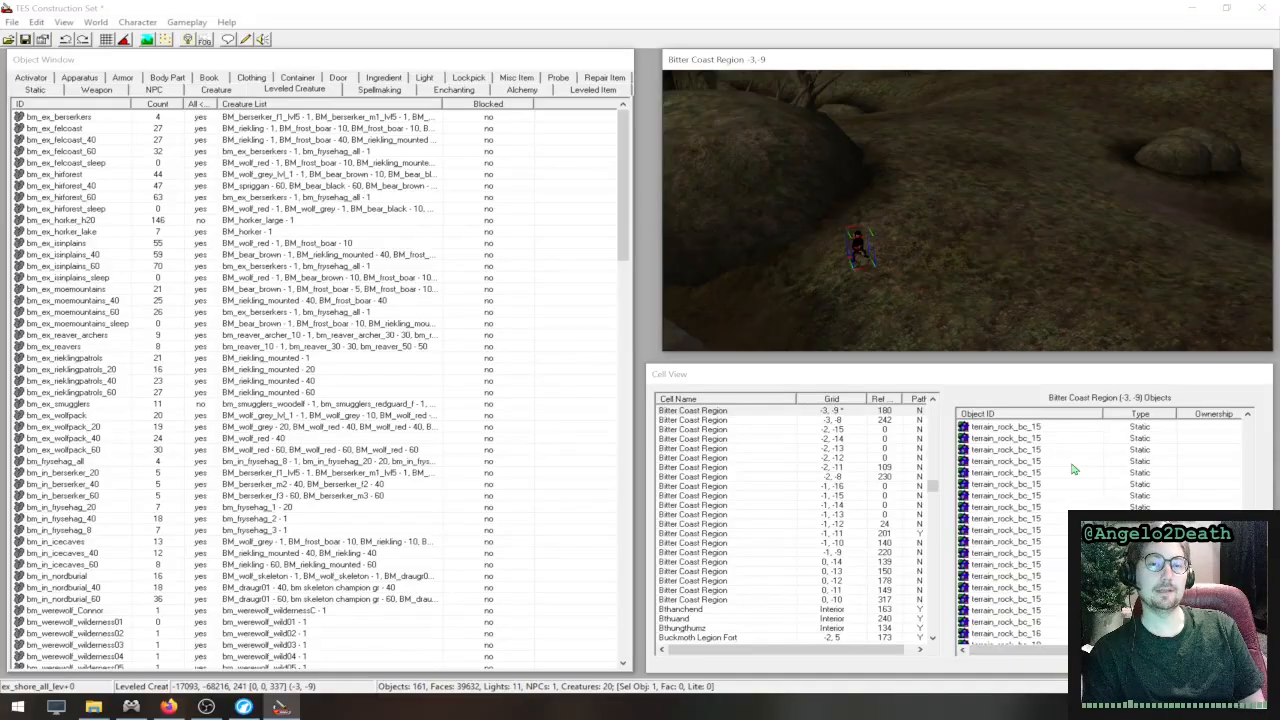
scroll(1073, 469, "up", 6)
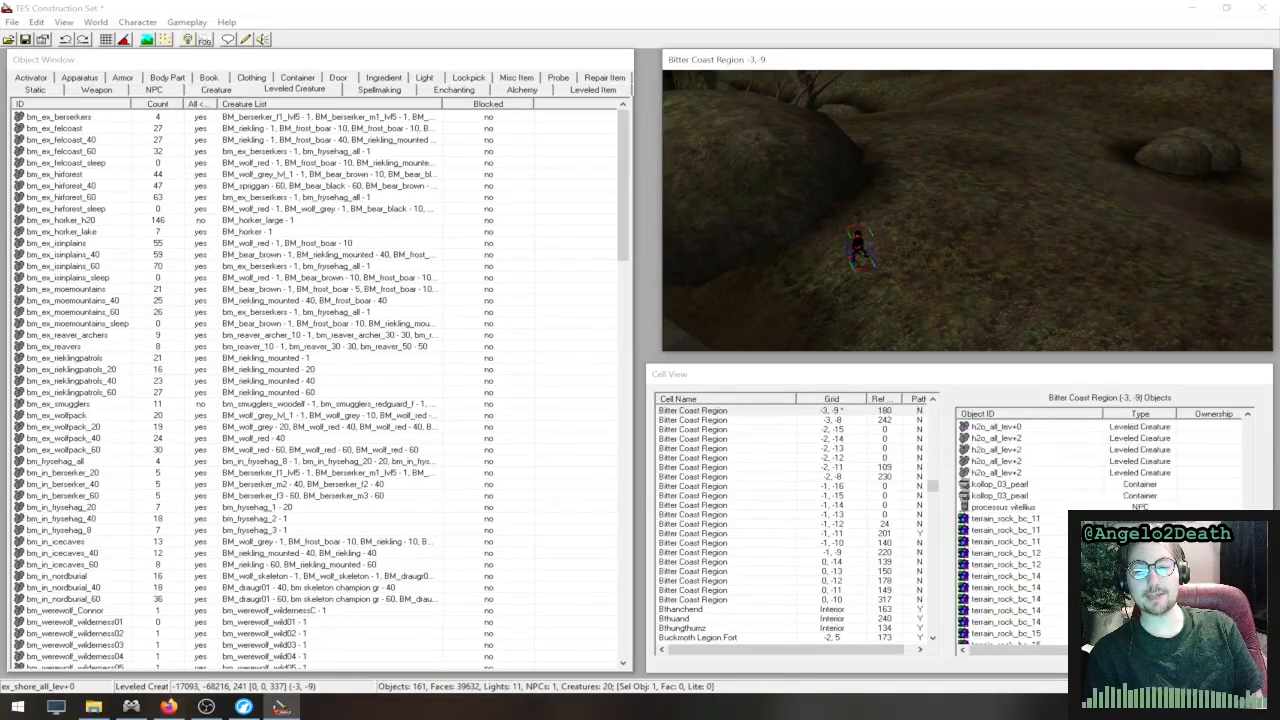
scroll(1100, 520, "up", 8)
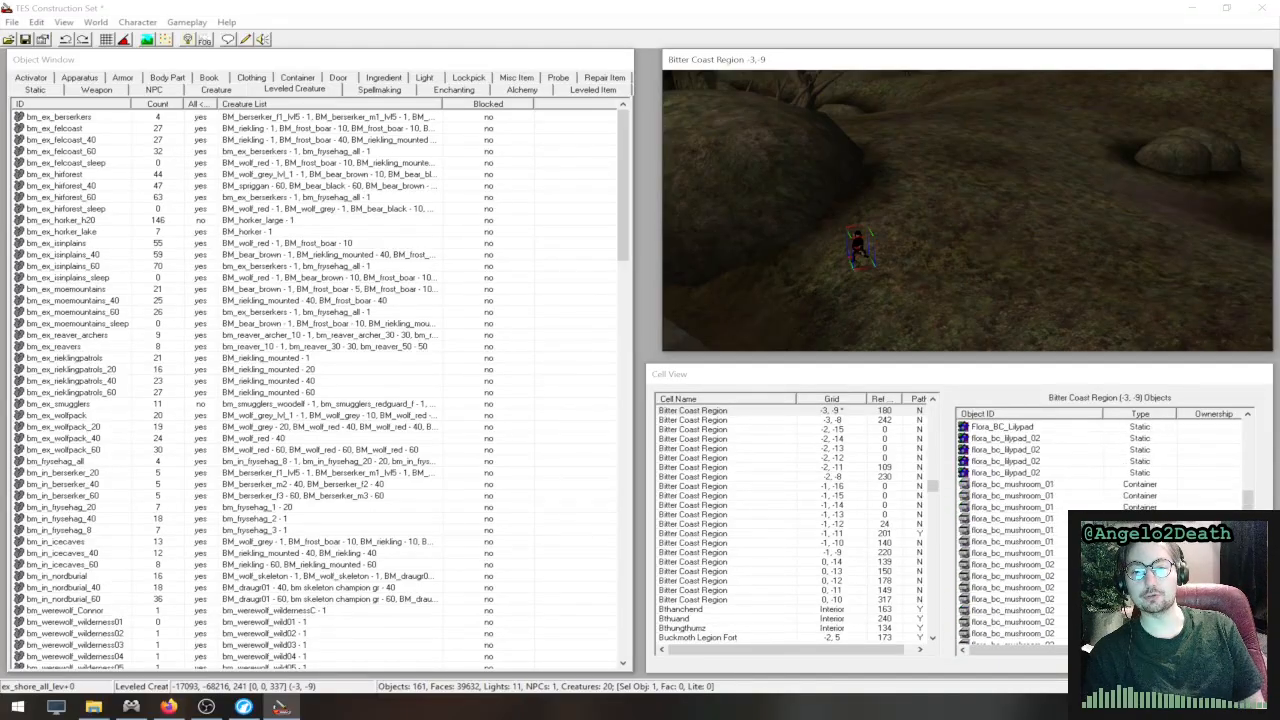
scroll(1100, 520, "up", 6)
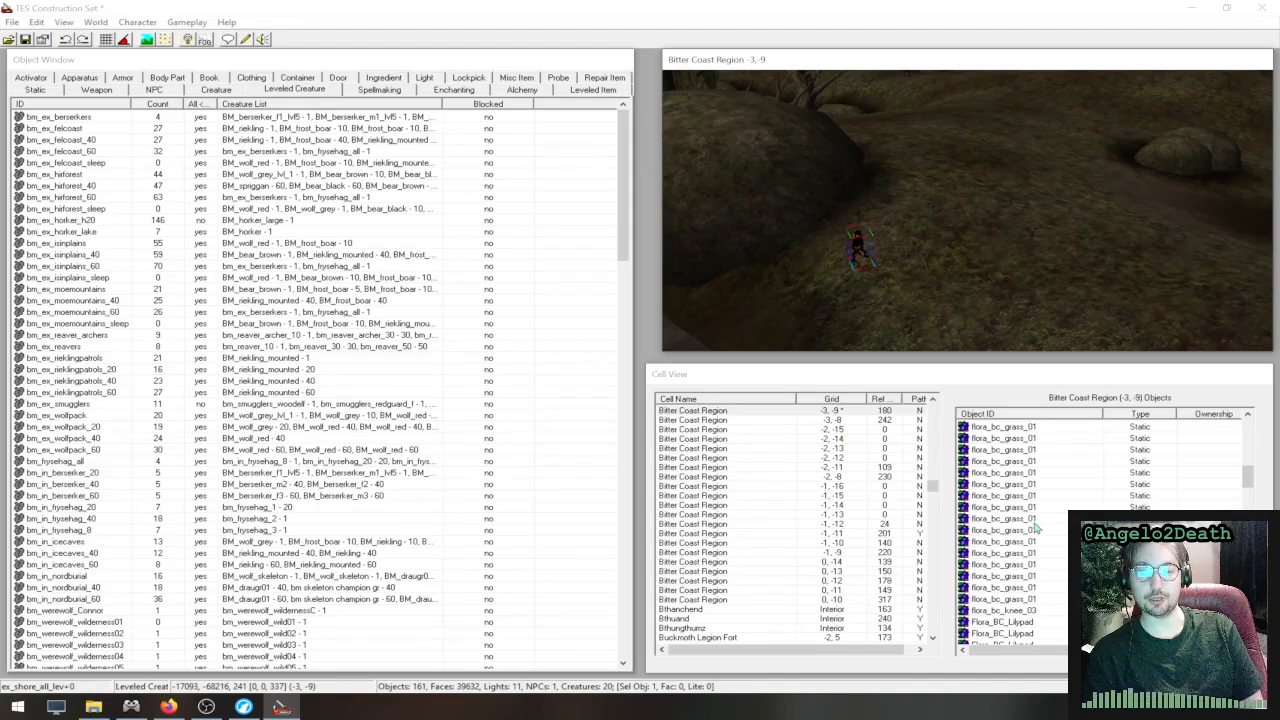
scroll(1045, 555, "up", 6)
scroll(1045, 555, "up", 3)
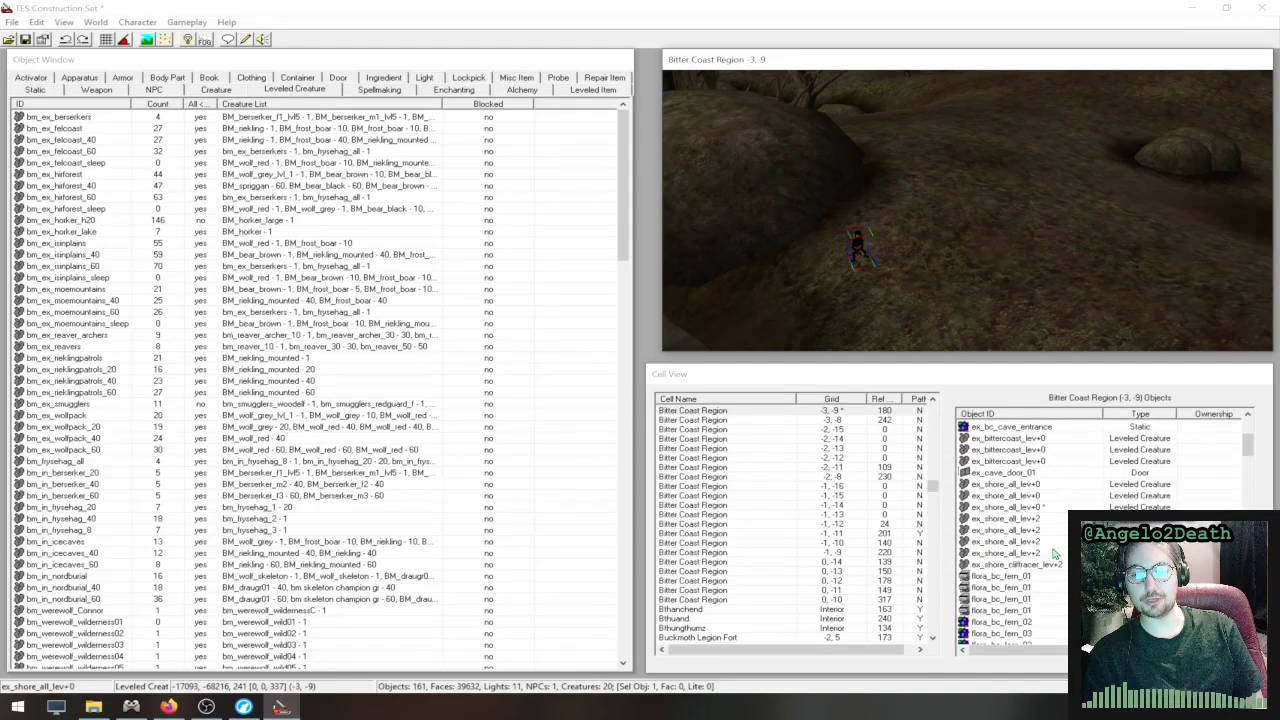
left_click(1060, 509)
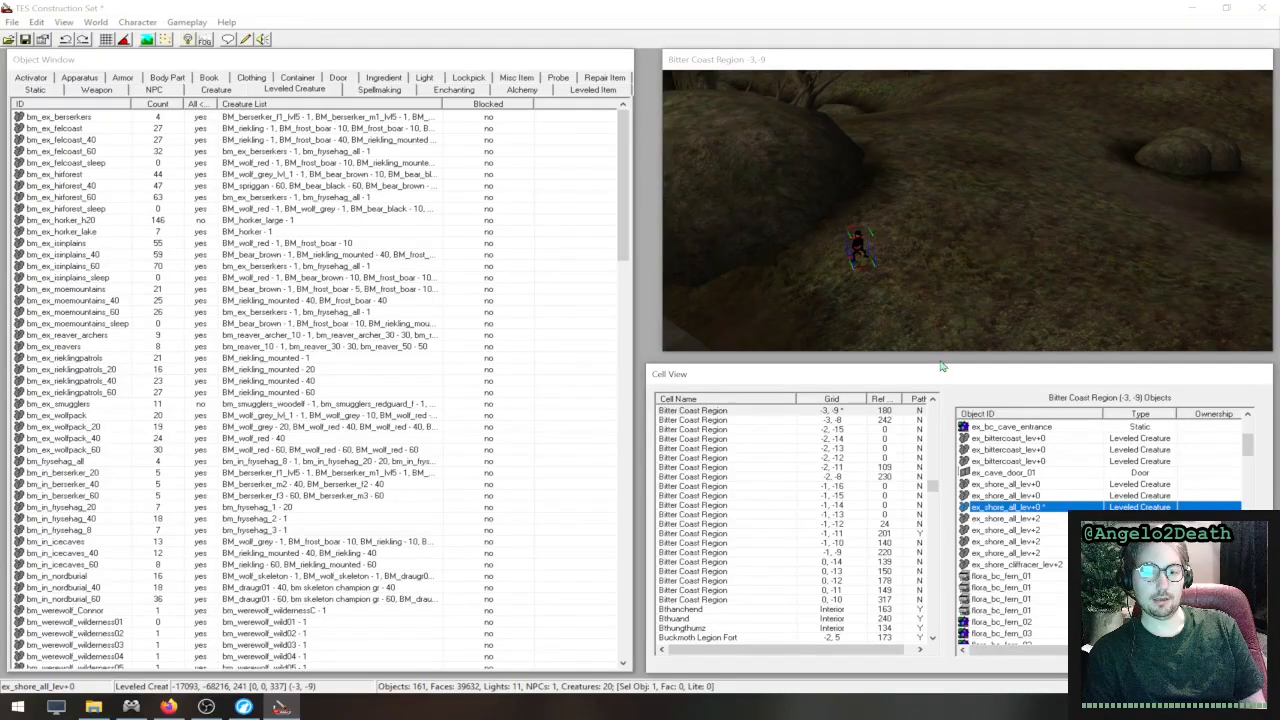
left_click(148, 15)
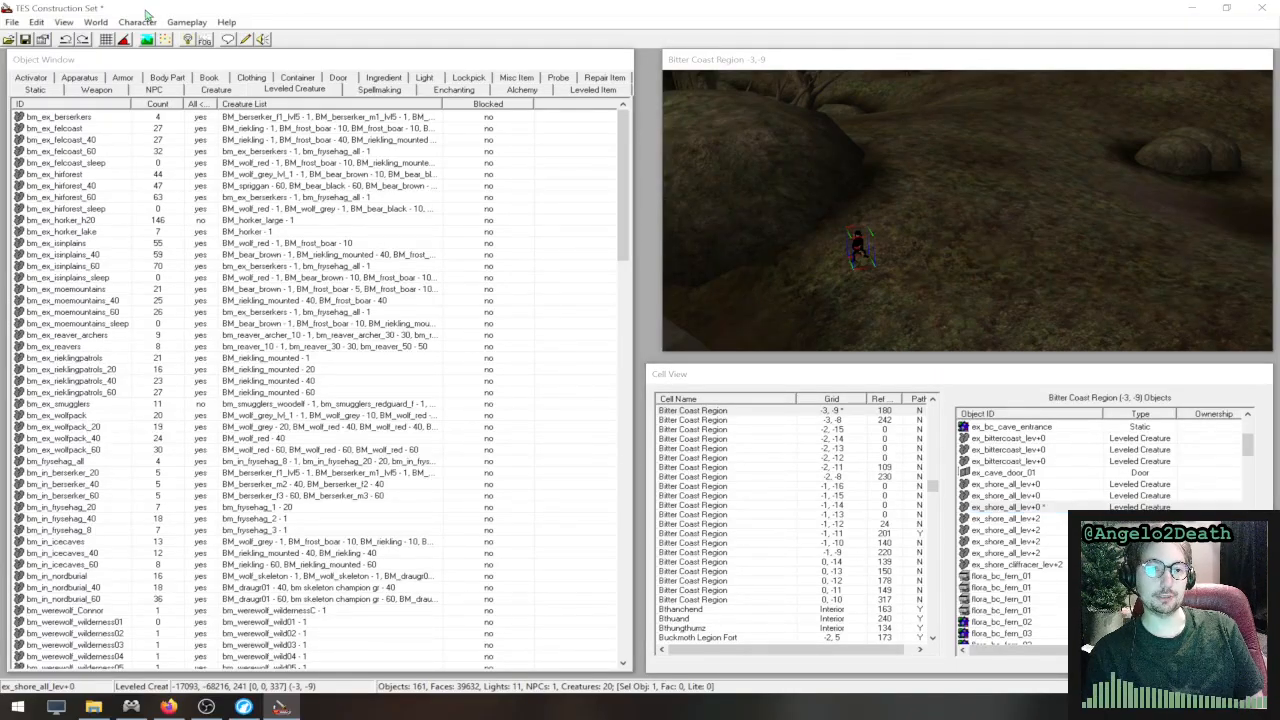
left_click(13, 22)
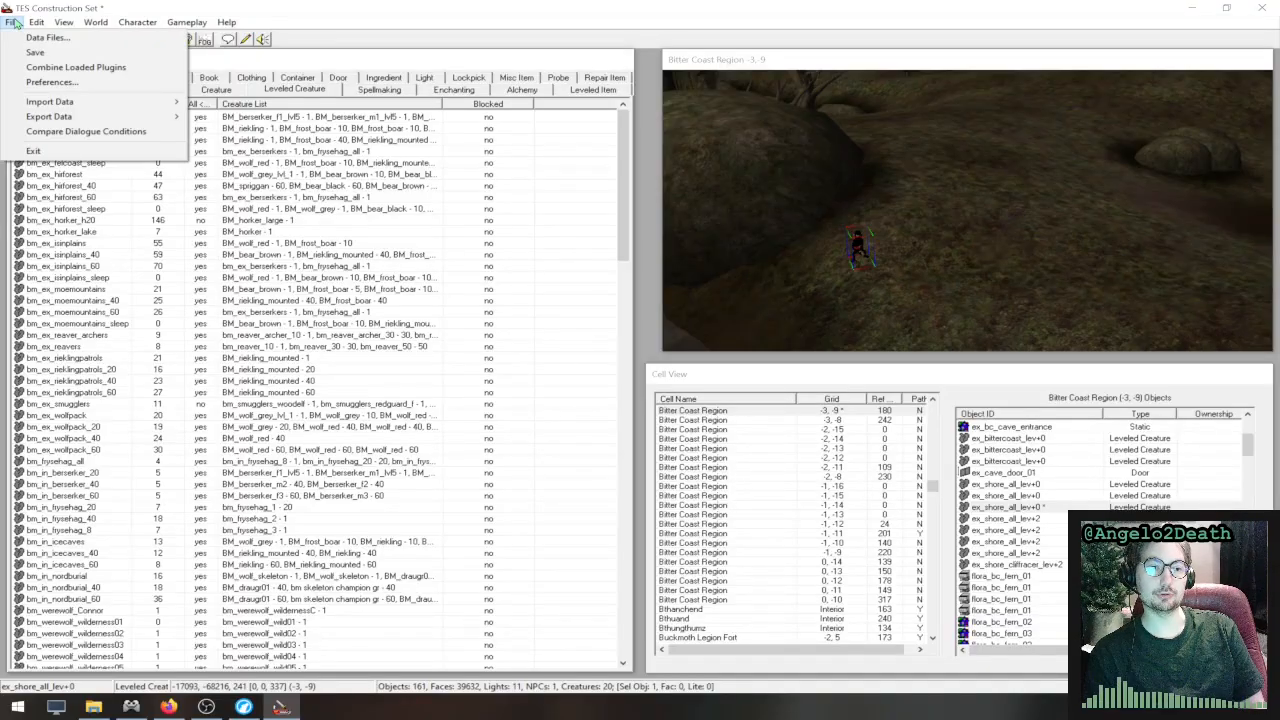
mouse_move(35, 22)
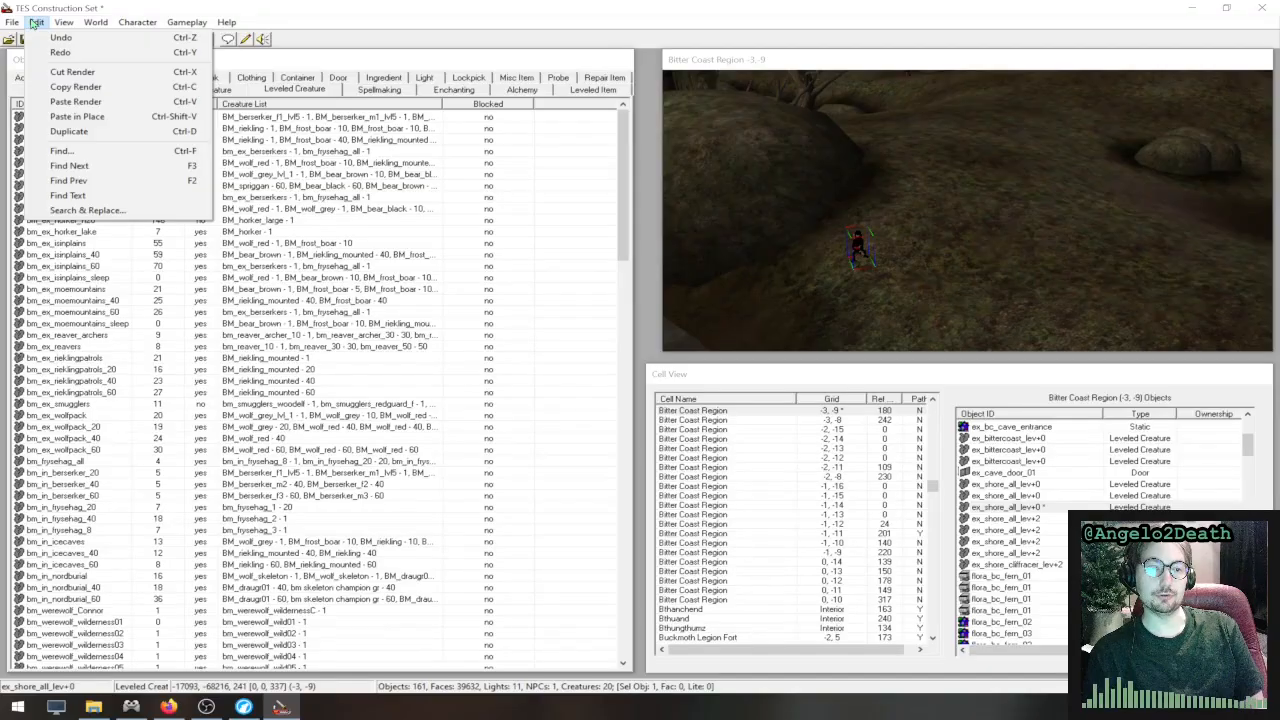
left_click(35, 22)
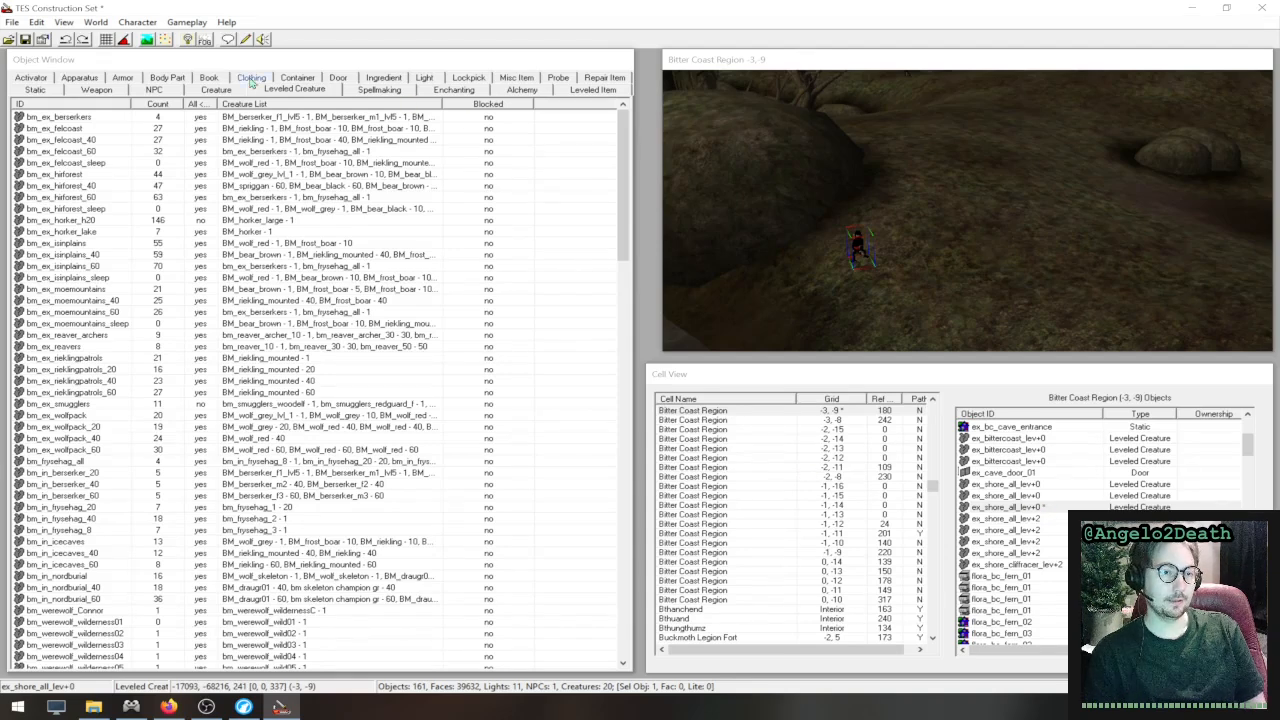
- View the leveled item category, and check the contents of bm_karstaag_barrels before closing its properties
left_click(593, 89)
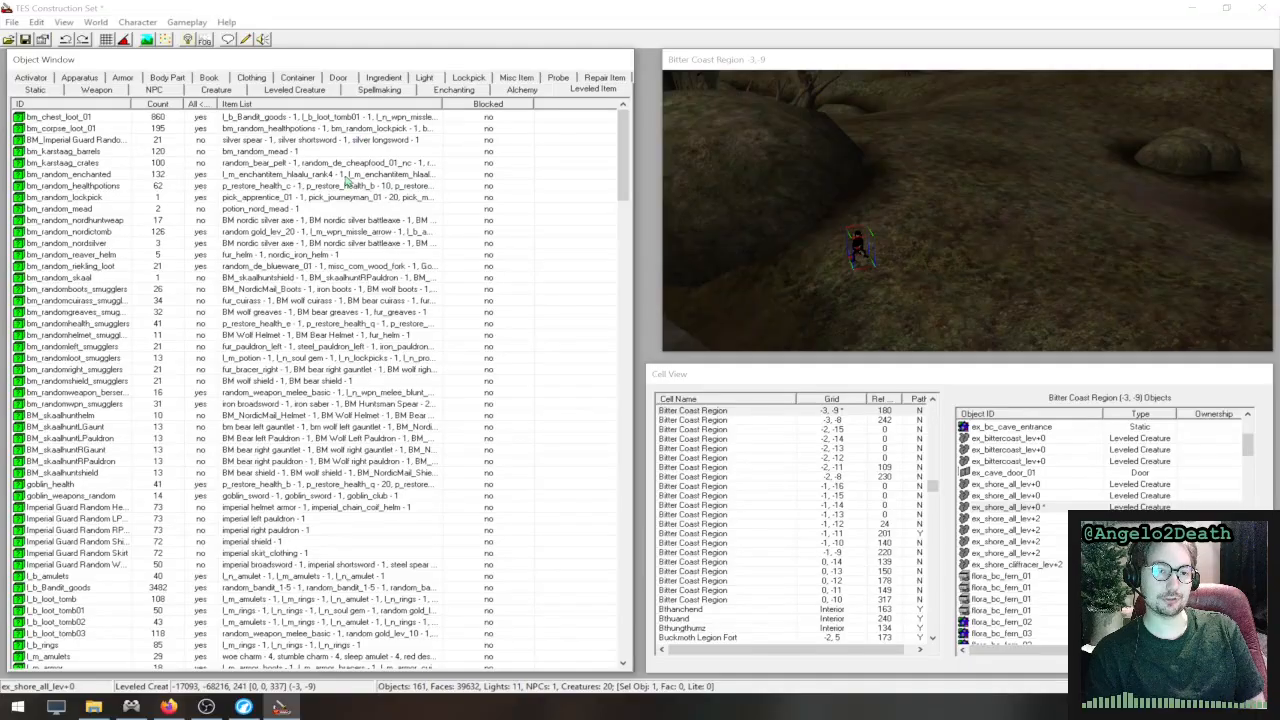
double_click(110, 151)
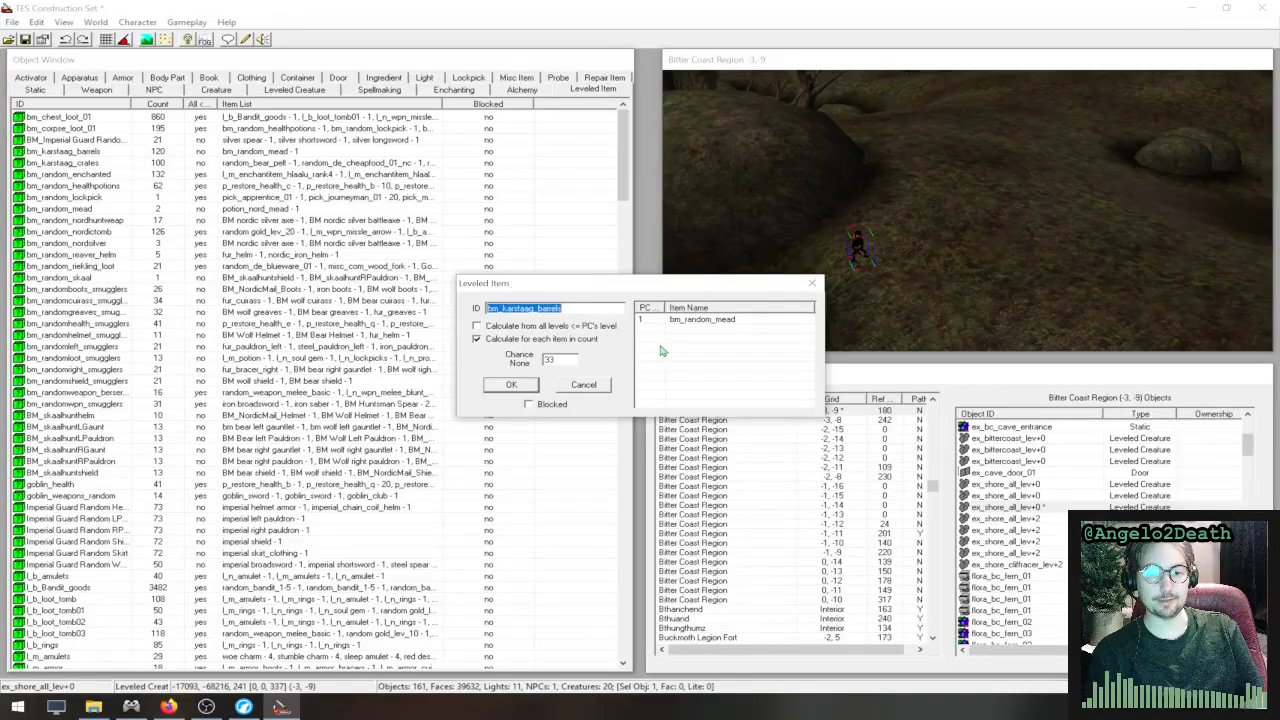
left_click(813, 284)
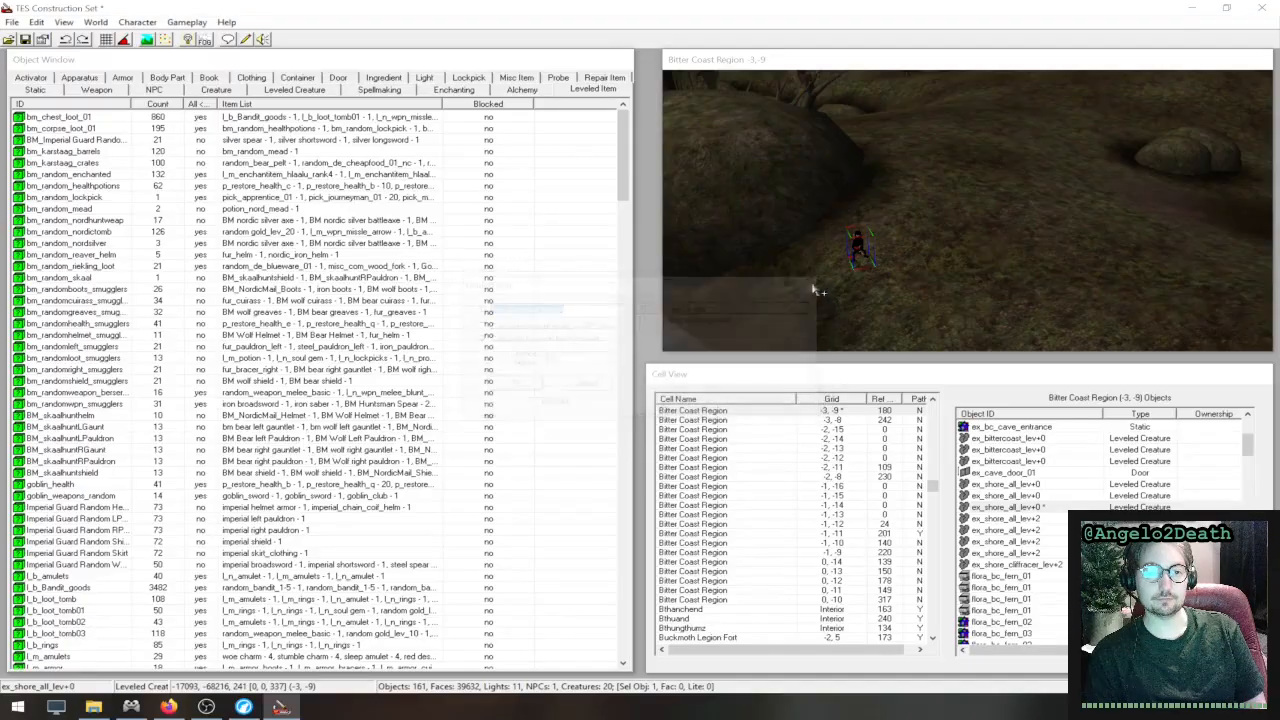
- Open the l_m_wpn_melee_blunt leveled item, widen its PC Level column, and look through its items down to the demon mace
scroll(113, 423, "down", 20)
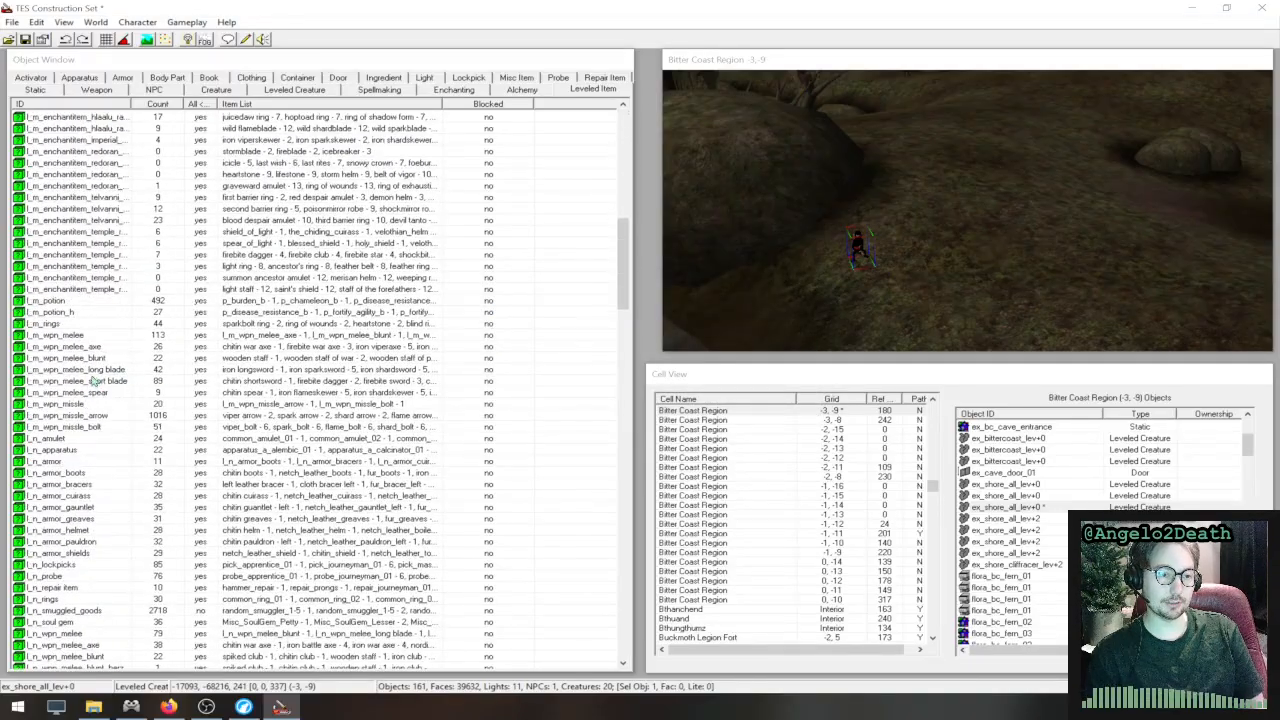
double_click(98, 360)
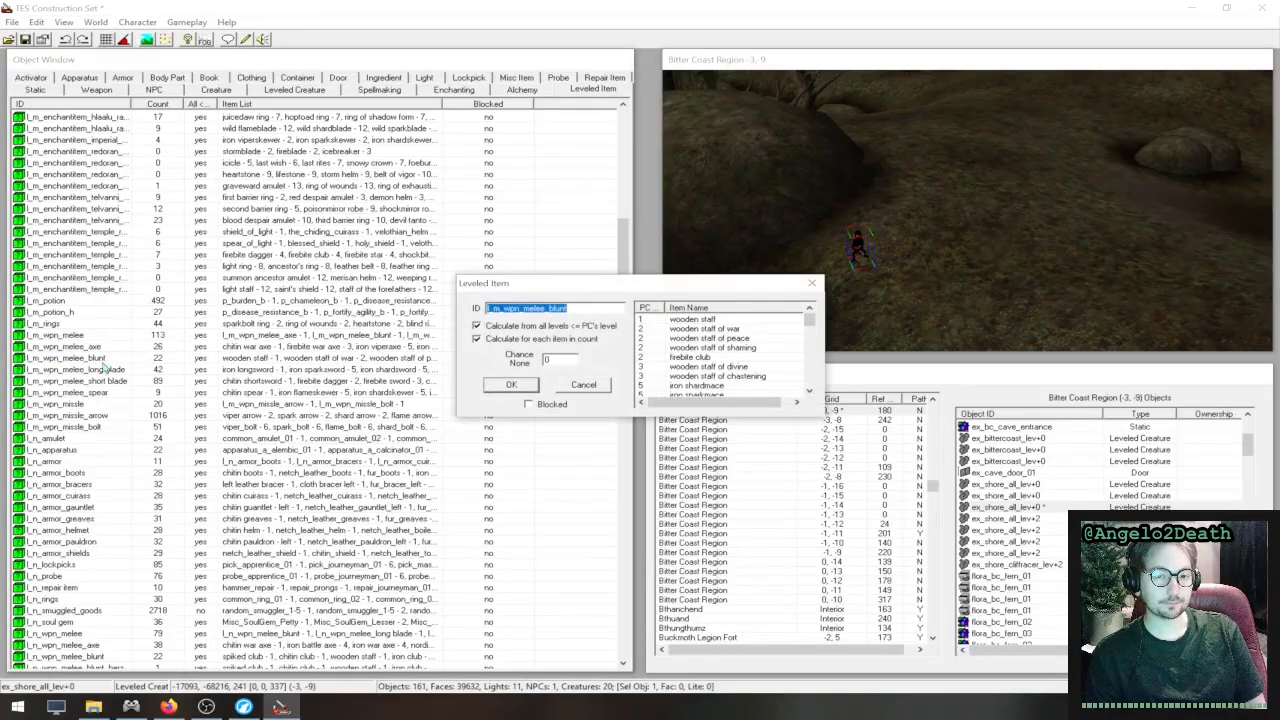
left_click(521, 309)
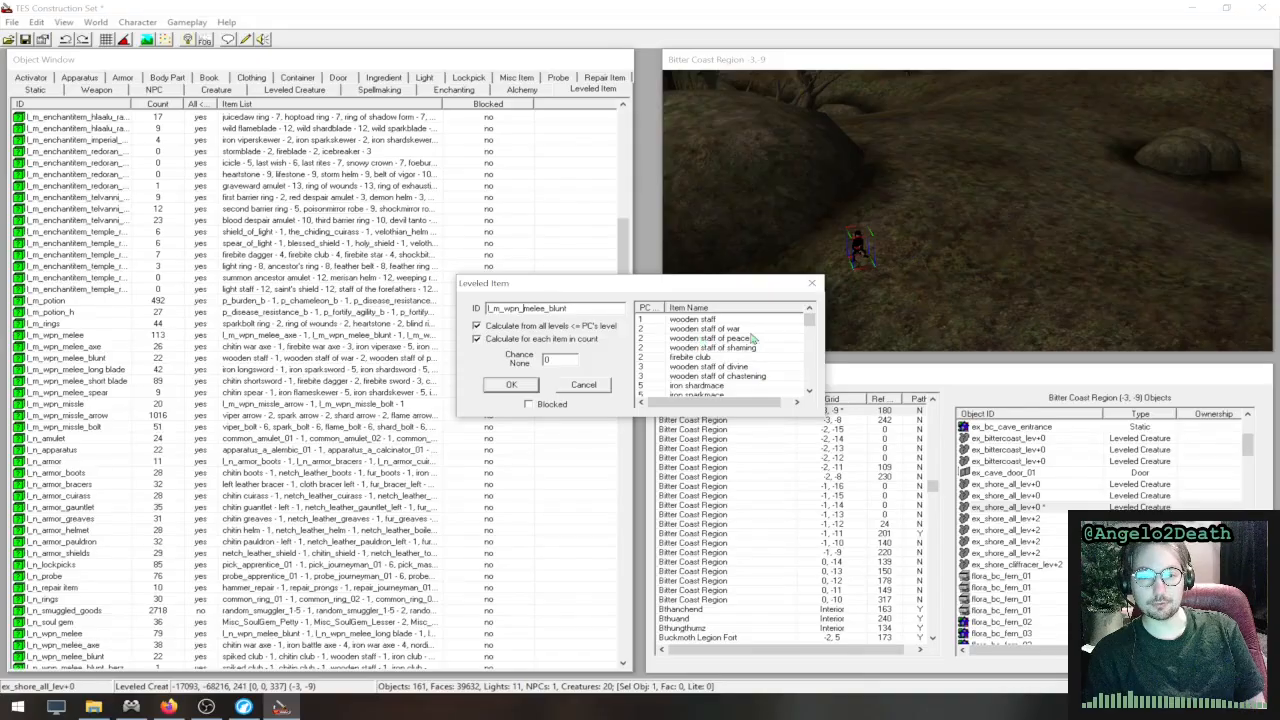
left_click(714, 341)
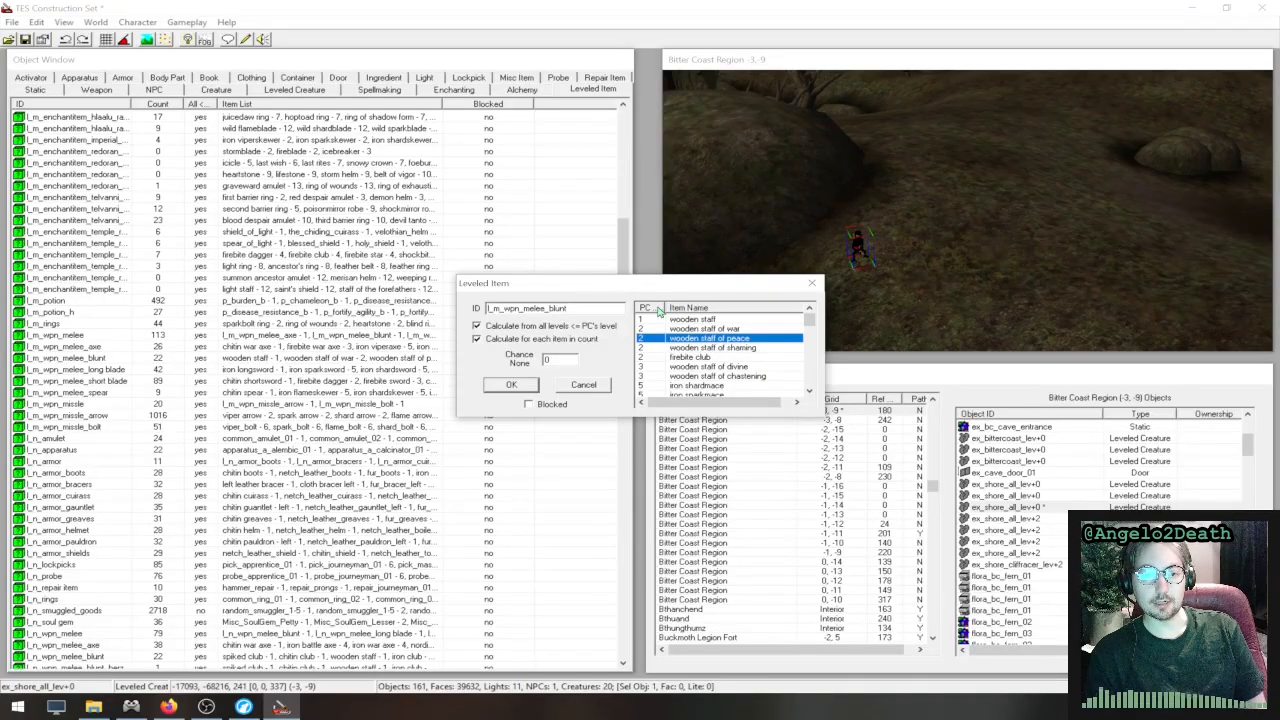
left_click_drag(665, 309, 692, 309)
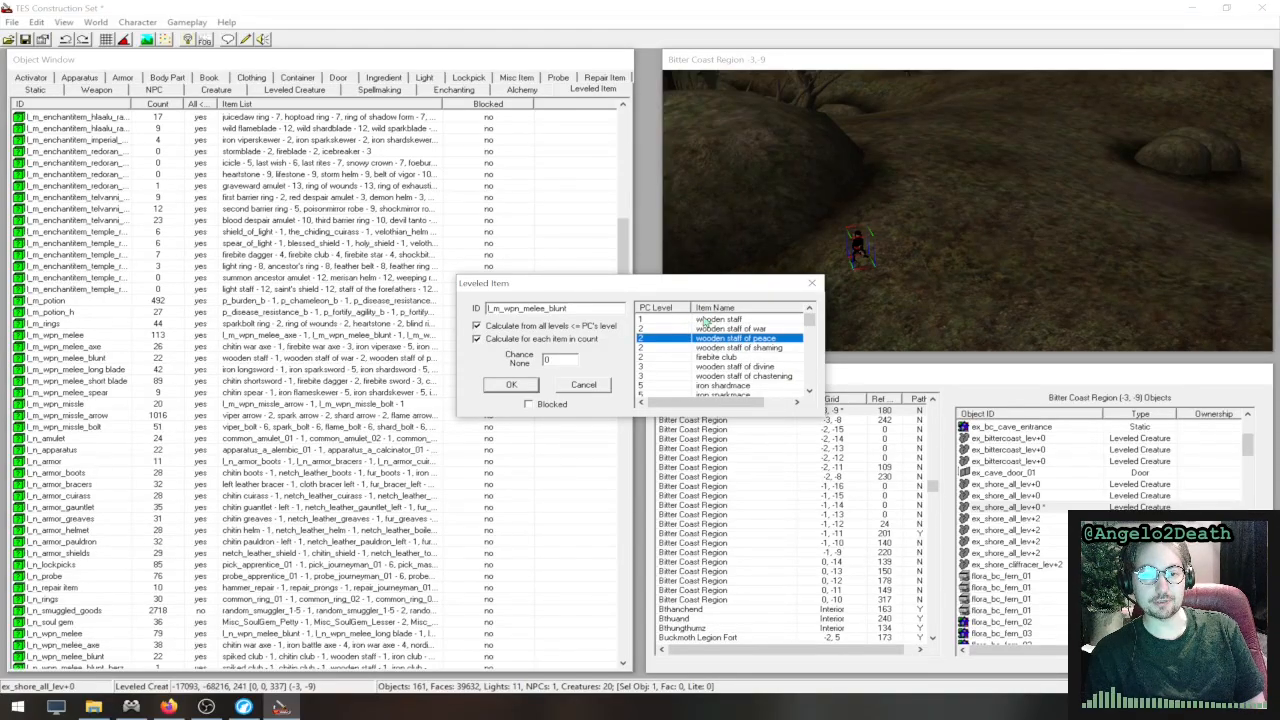
scroll(712, 370, "down", 5)
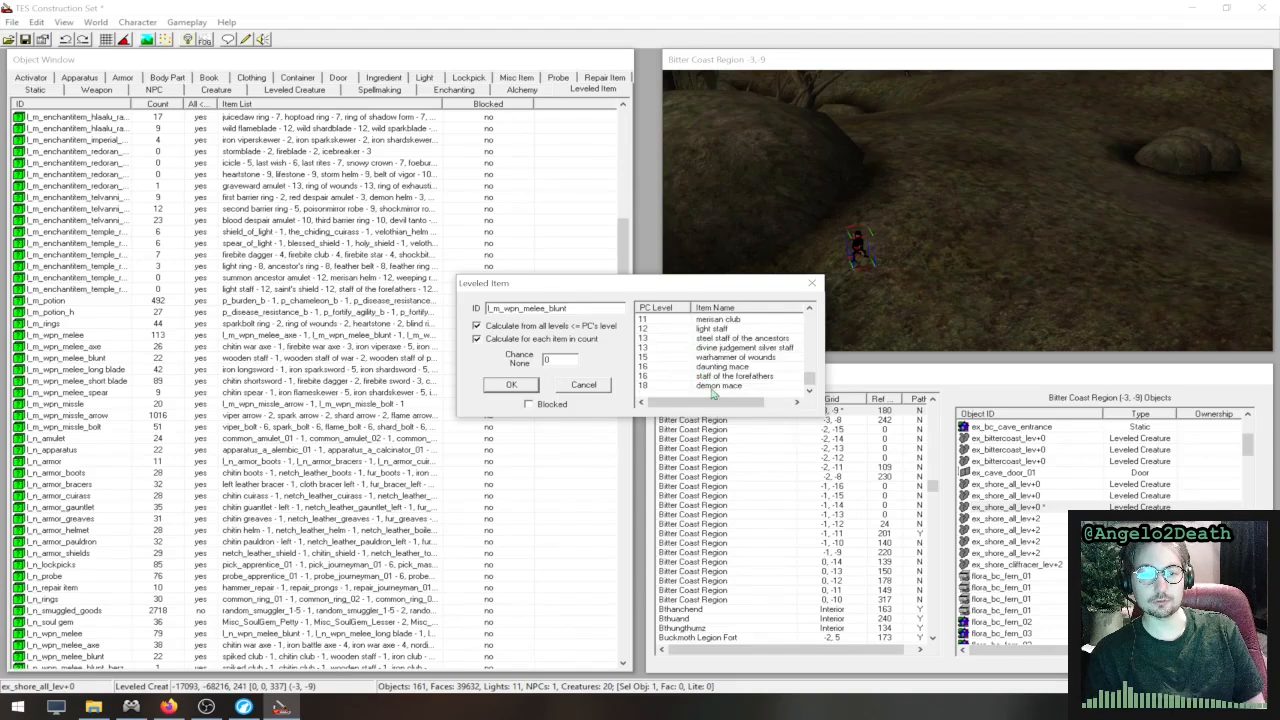
left_click(713, 387)
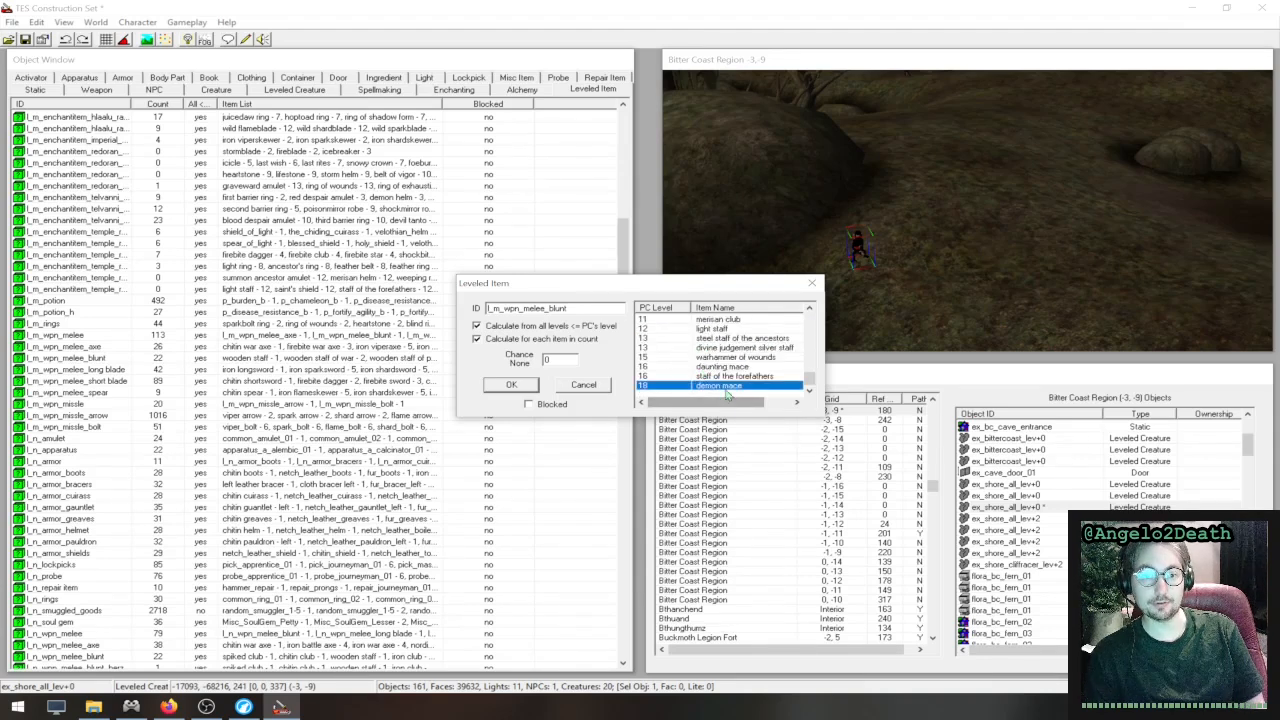
scroll(710, 365, "up", 5)
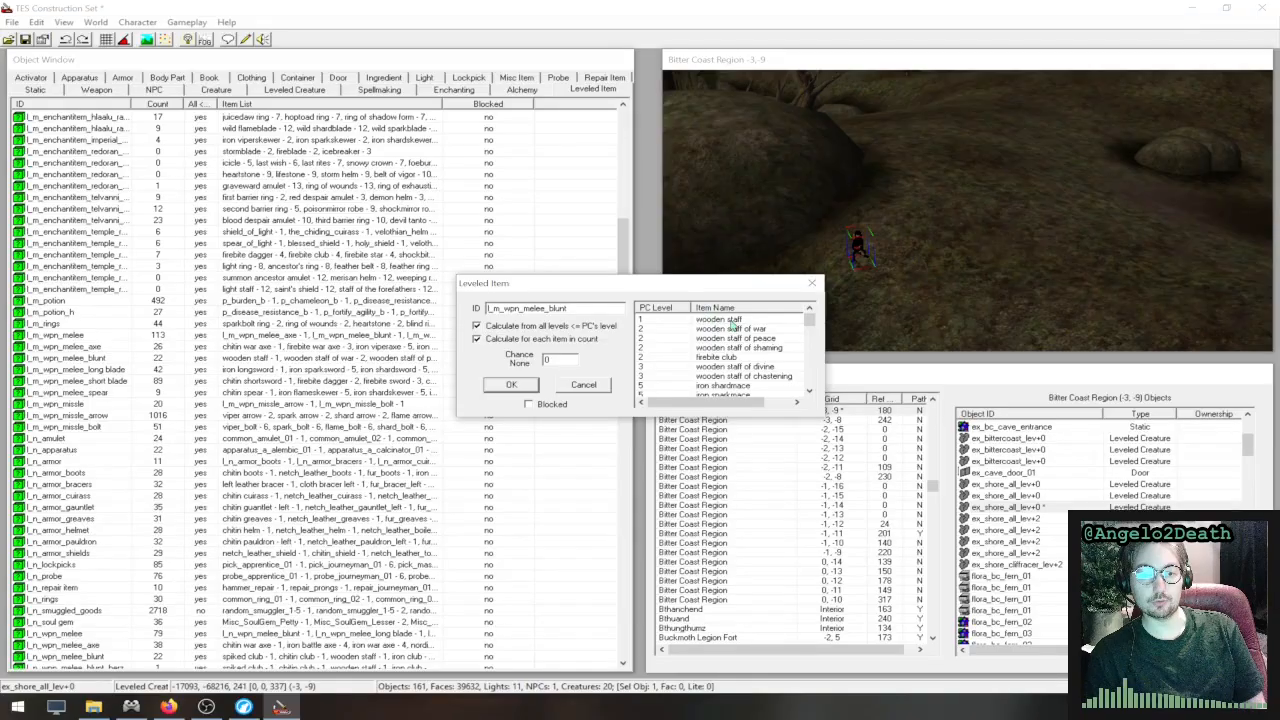
- Compare the PC levels of the wooden staff, the other wooden staffs and the firebite club, then close the leveled item
left_click(740, 320)
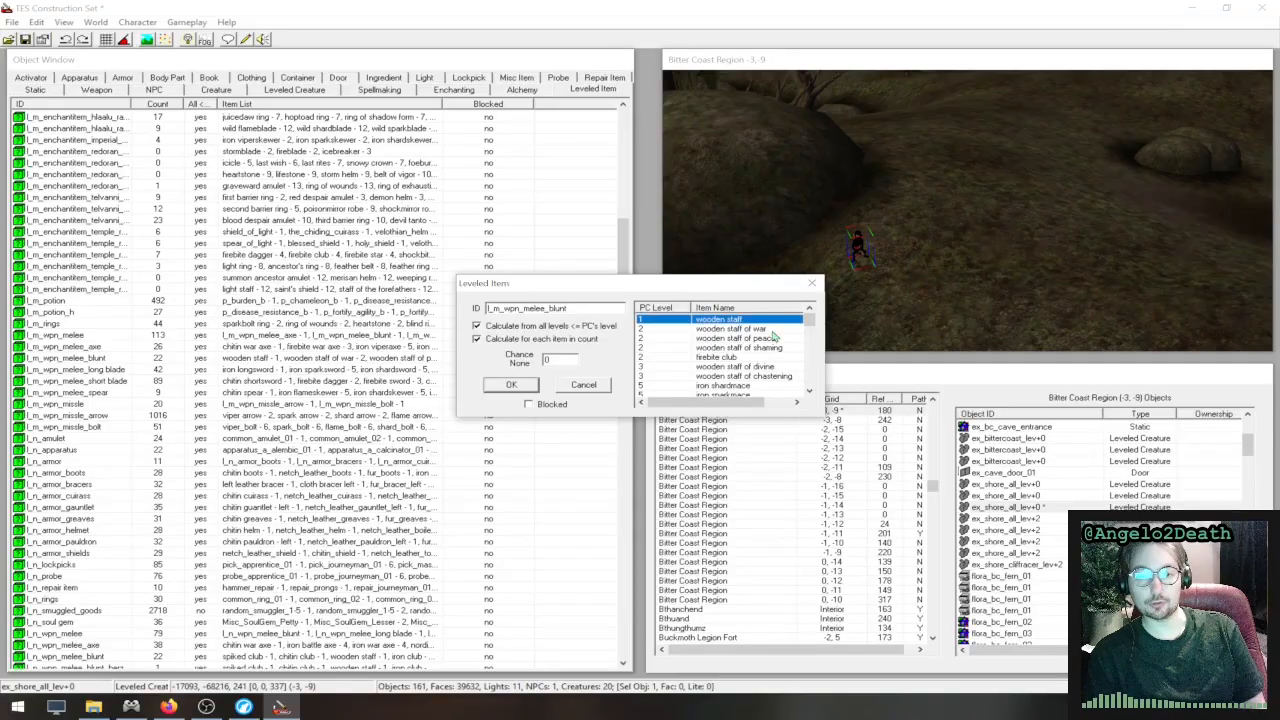
left_click(708, 348)
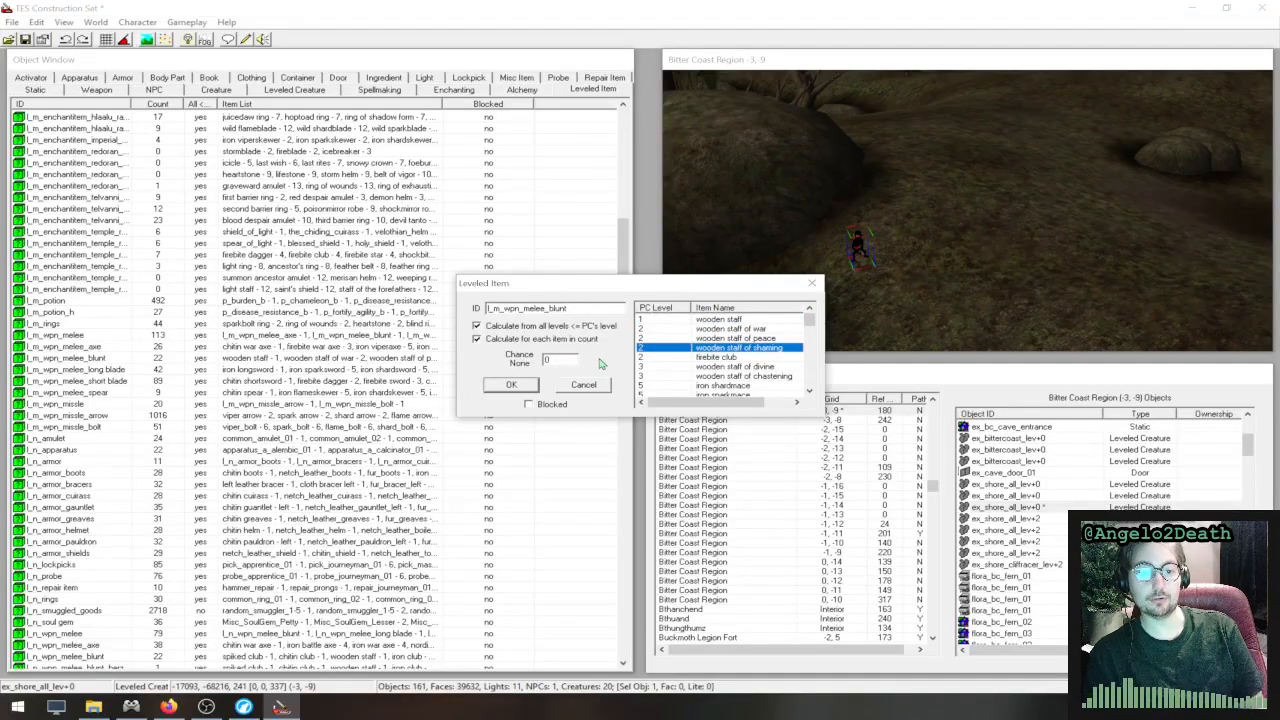
left_click(684, 340)
left_click(666, 331)
left_click(665, 339)
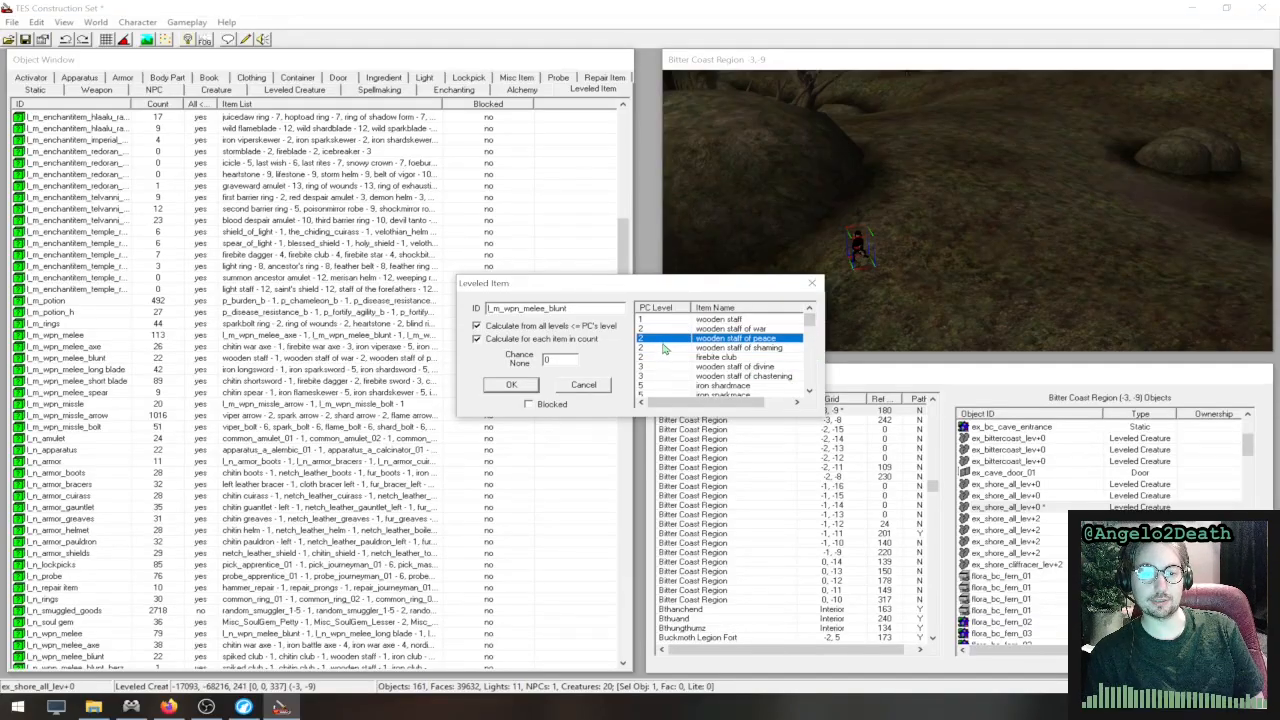
left_click(666, 347)
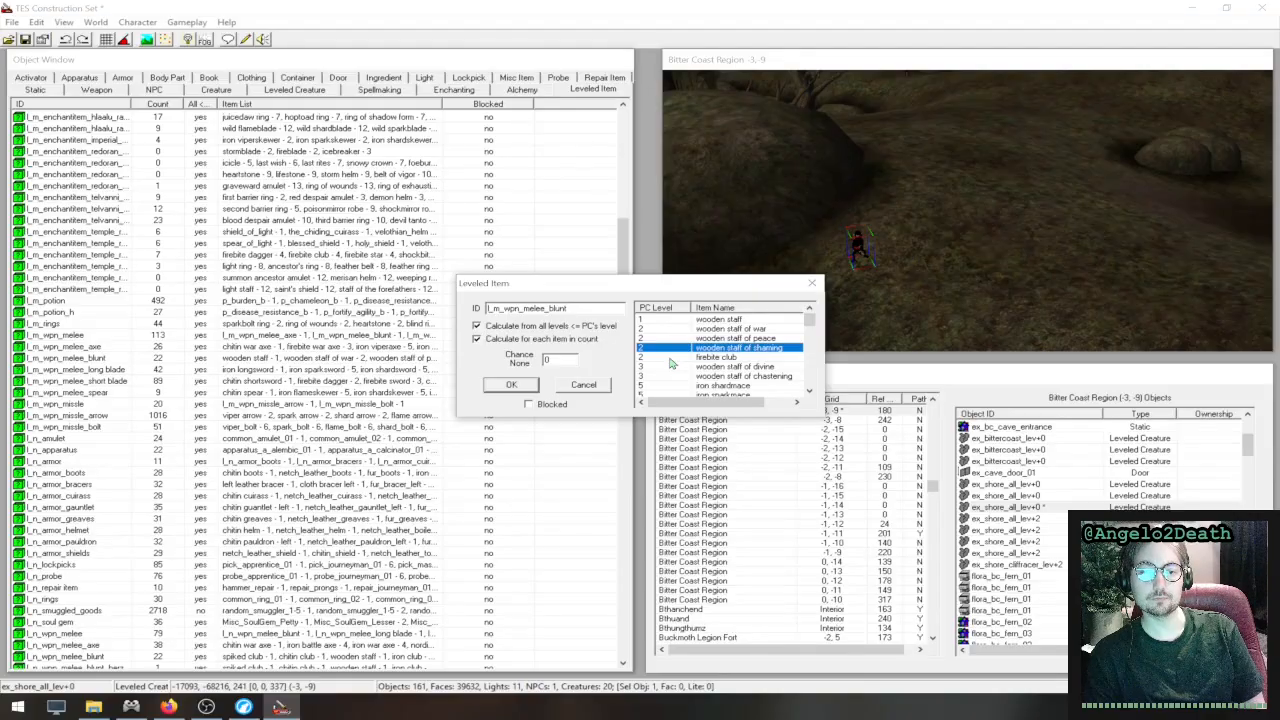
left_click(670, 357)
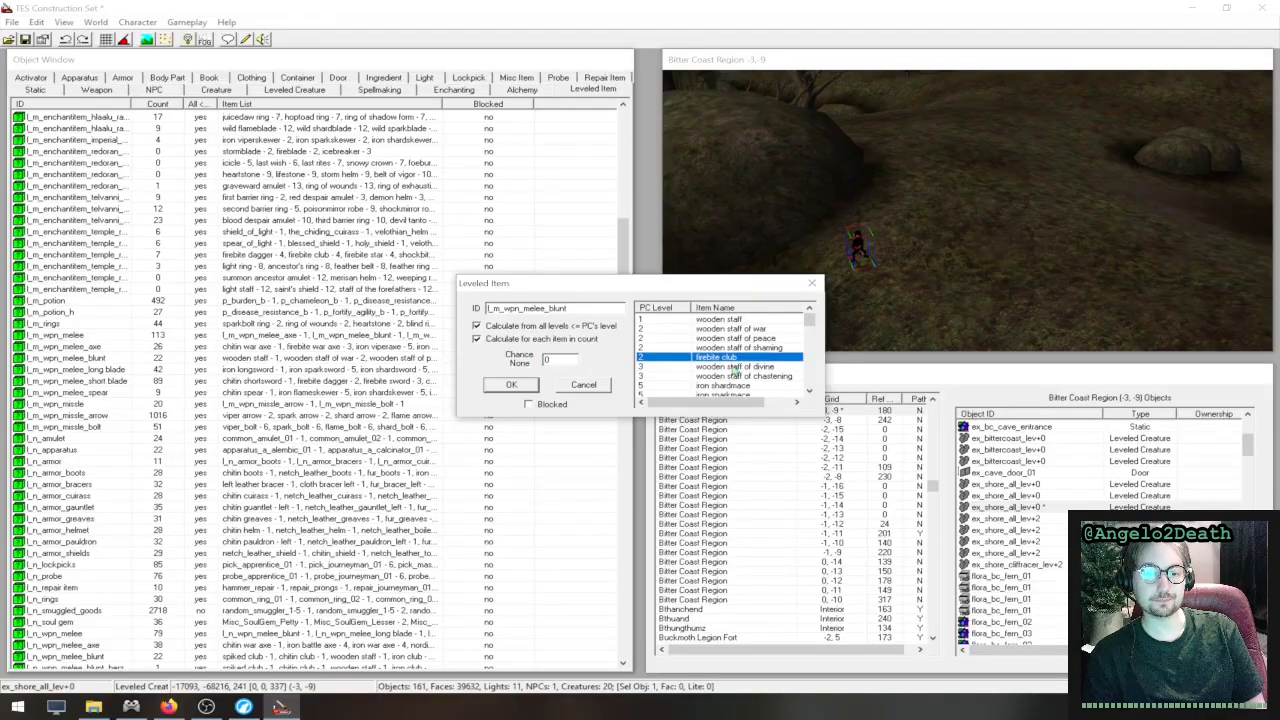
scroll(735, 371, "down", 5)
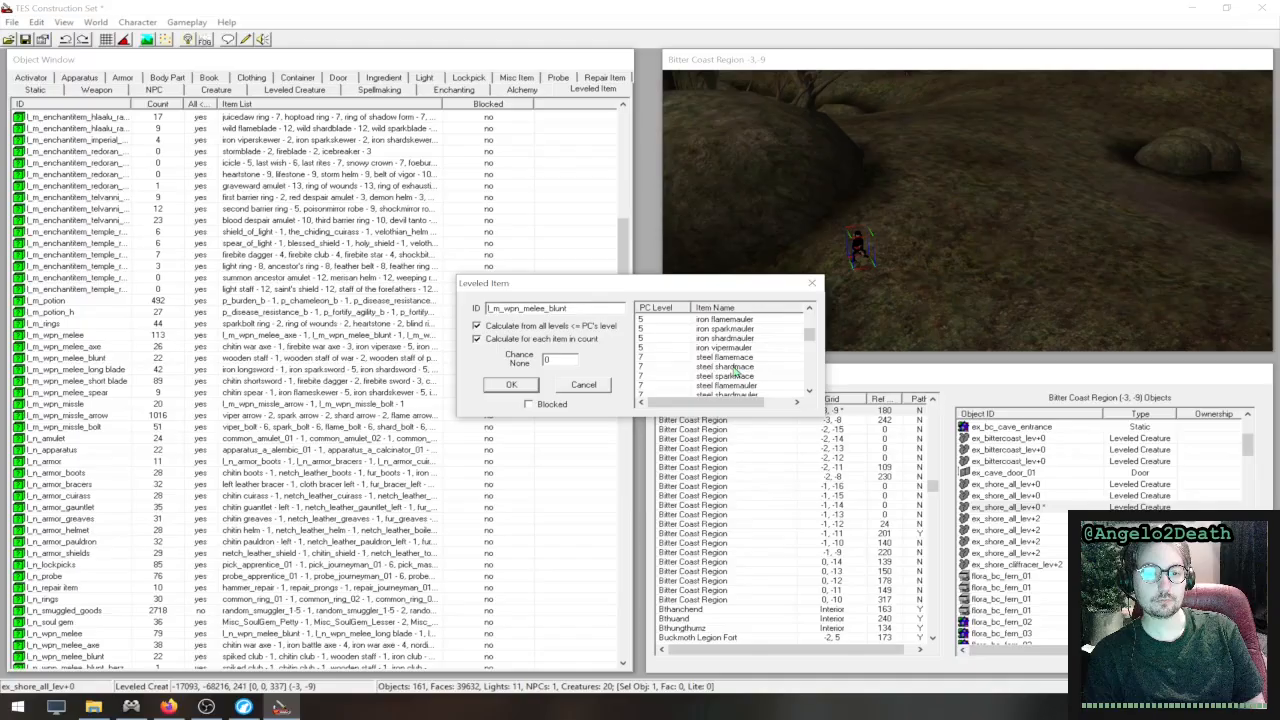
left_click(812, 283)
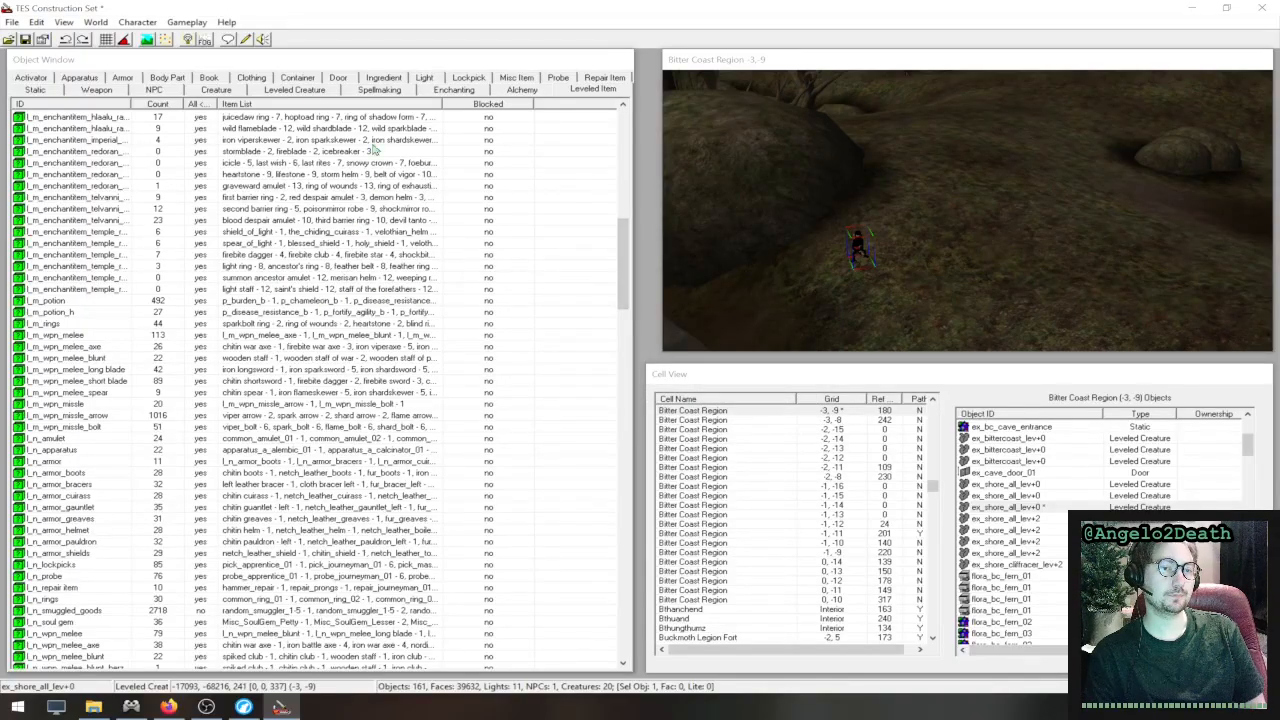
- Look through the whole creature category and its property columns, and leave only the alit entry selected
left_click(216, 90)
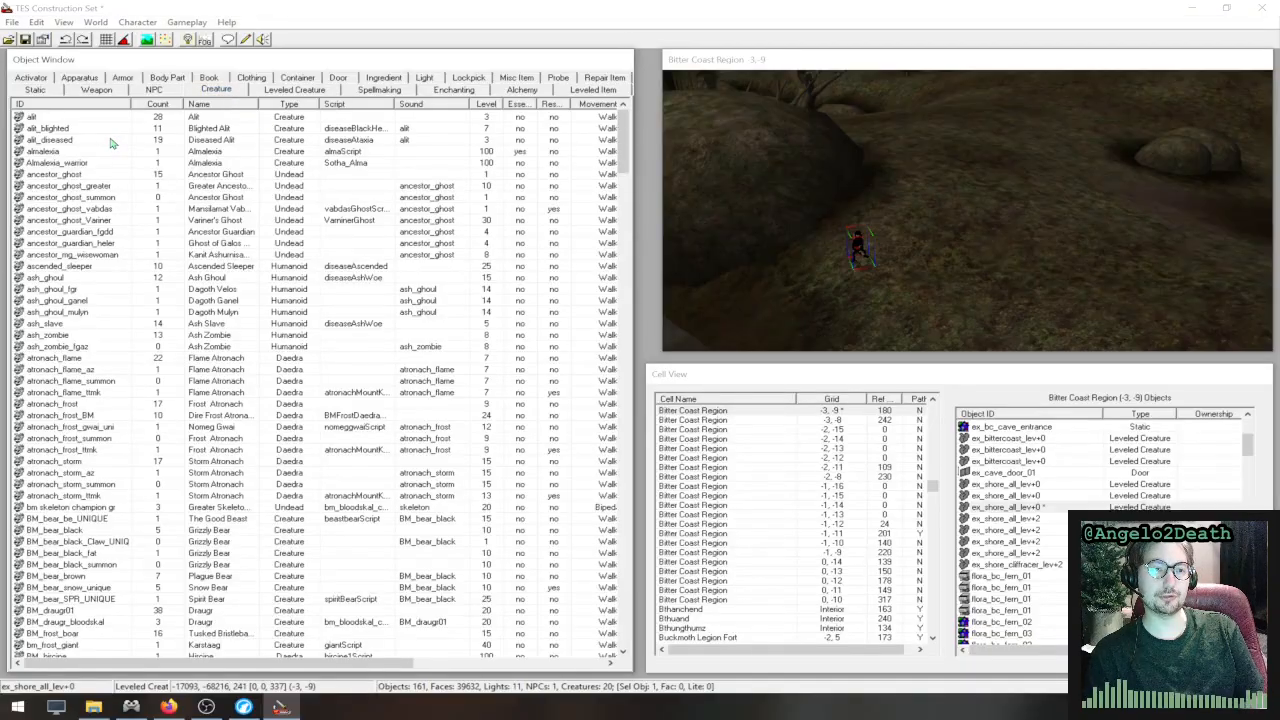
left_click(64, 120)
left_click_drag(83, 123, 640, 718)
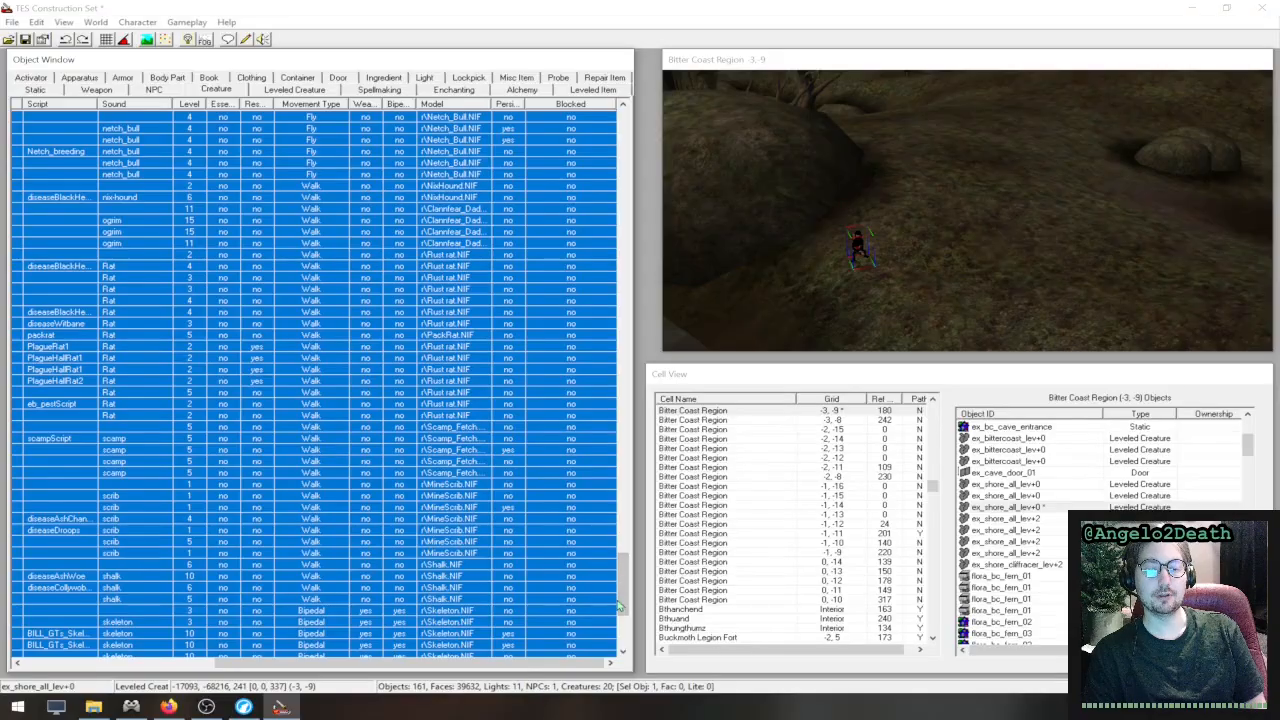
left_click_drag(619, 605, 620, 148)
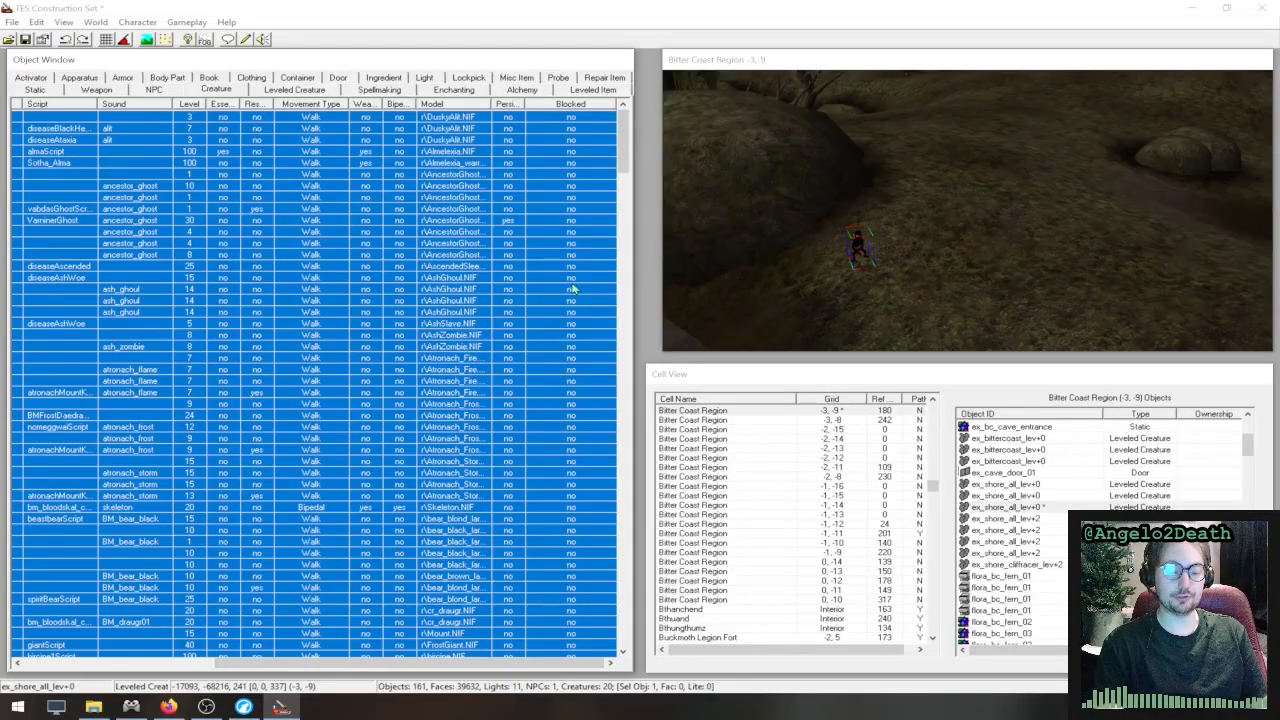
key("Down")
key("Up")
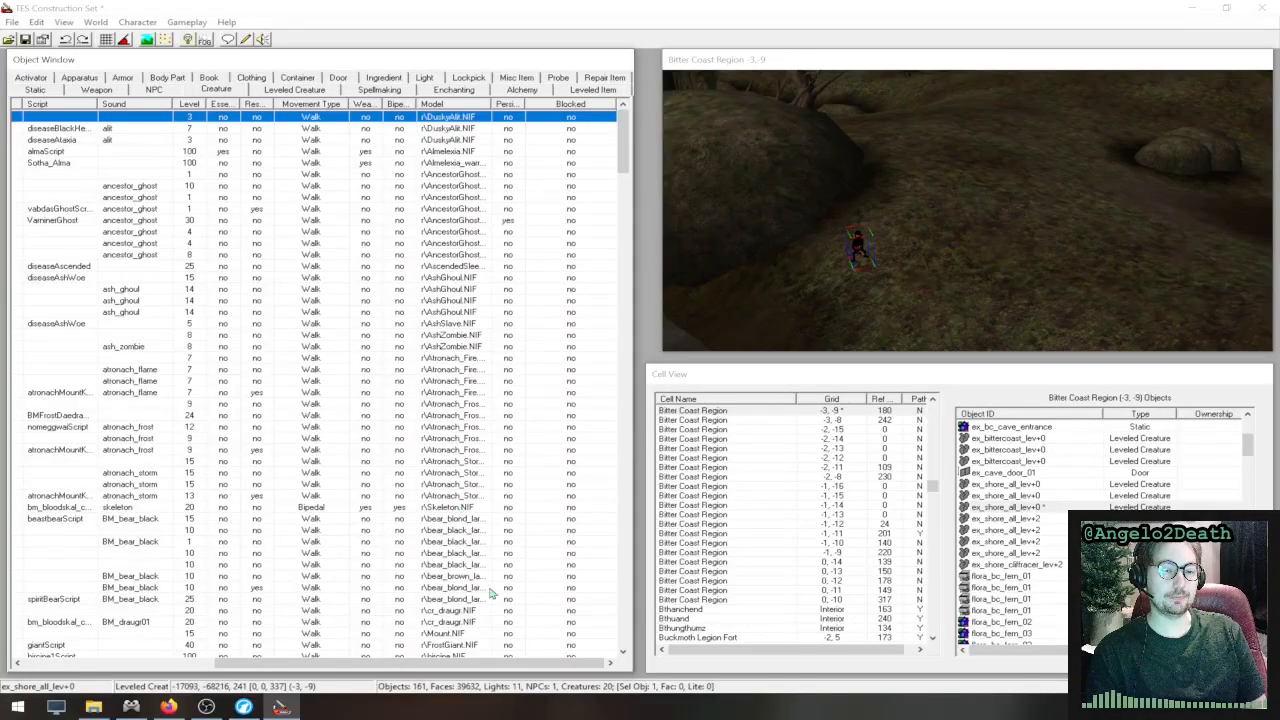
left_click_drag(447, 665, 185, 622)
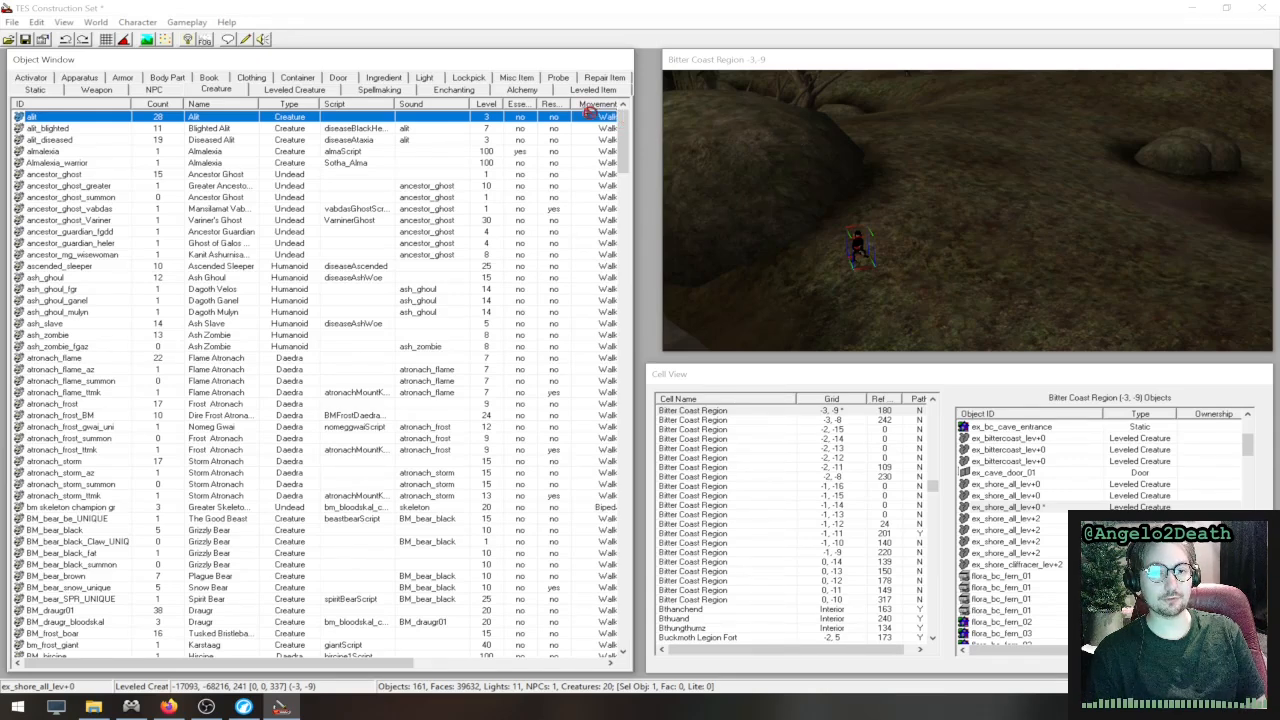
- Place an alit creature into the Bitter Coast Region (-3, -9) cell near the leveled creature marker
left_click_drag(584, 112, 970, 207)
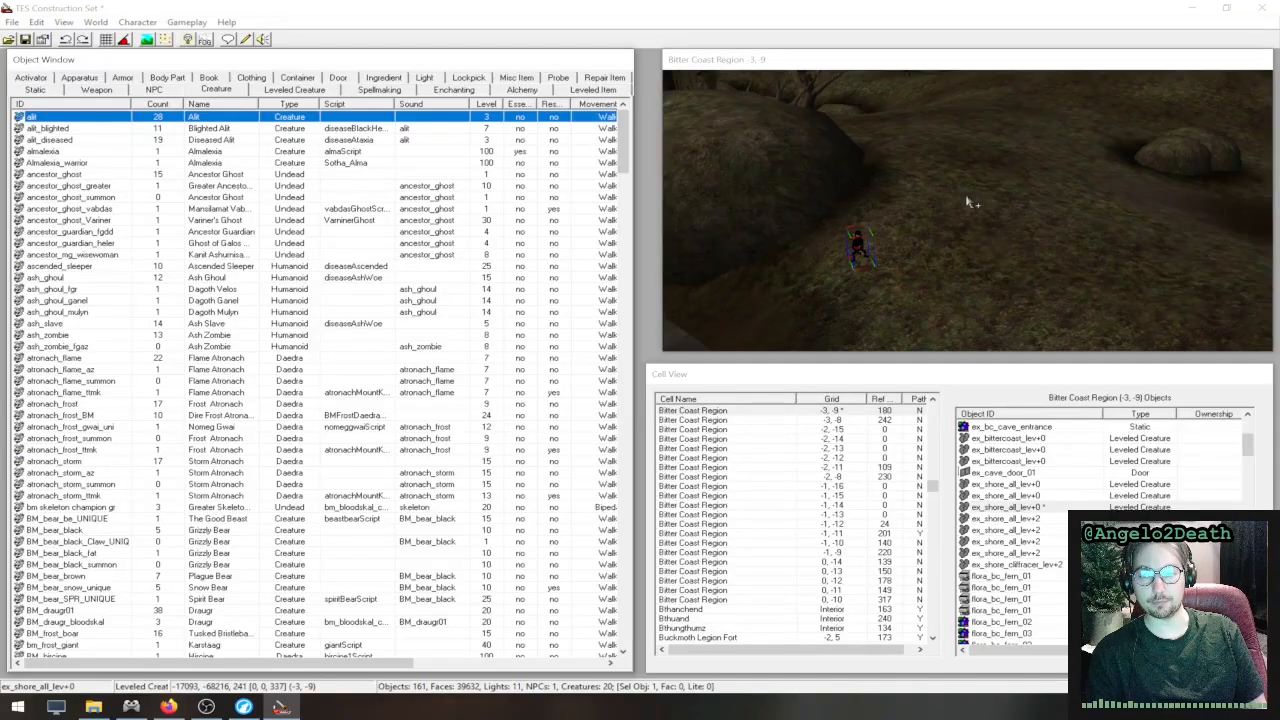
left_click_drag(968, 203, 971, 200)
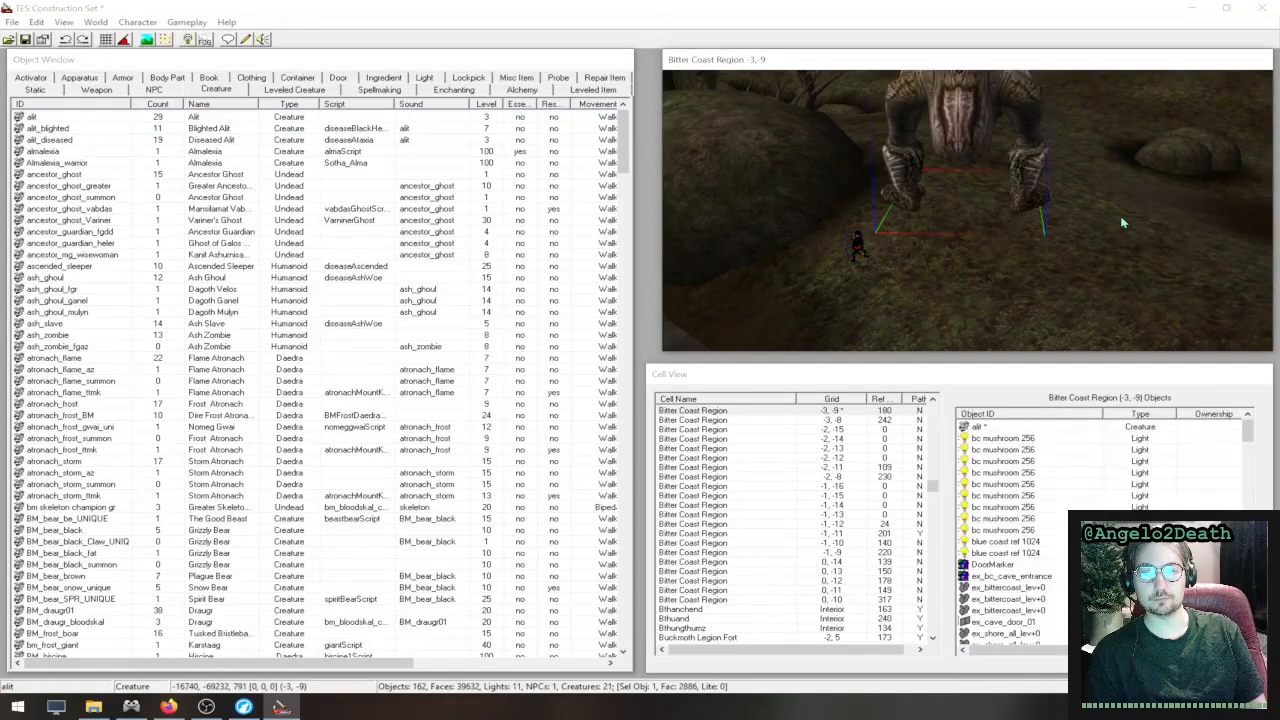
middle_click_drag(1094, 191, 1030, 233)
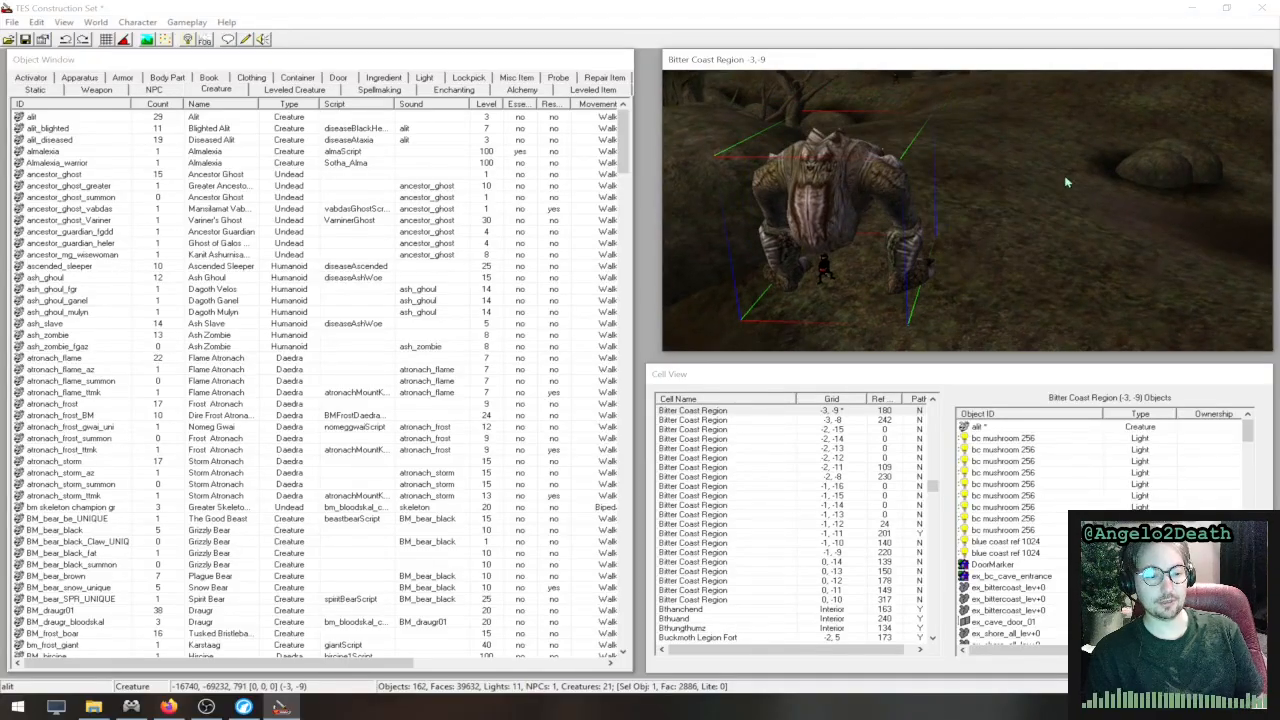
middle_click_drag(1139, 181, 903, 197, "shift")
- Move the alit to about -16586, -69044 and rotate it about the vertical axis to about 258 degrees
left_click_drag(857, 190, 1255, 105)
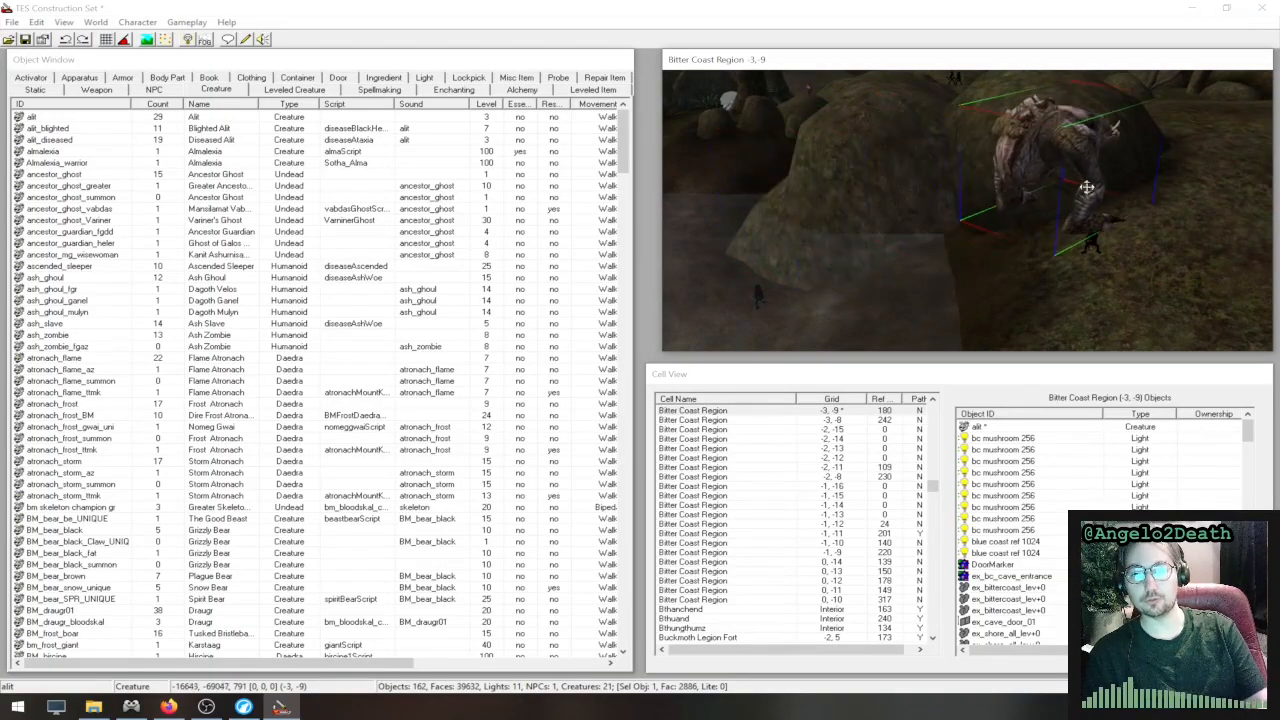
left_click_drag(1063, 182, 1123, 172)
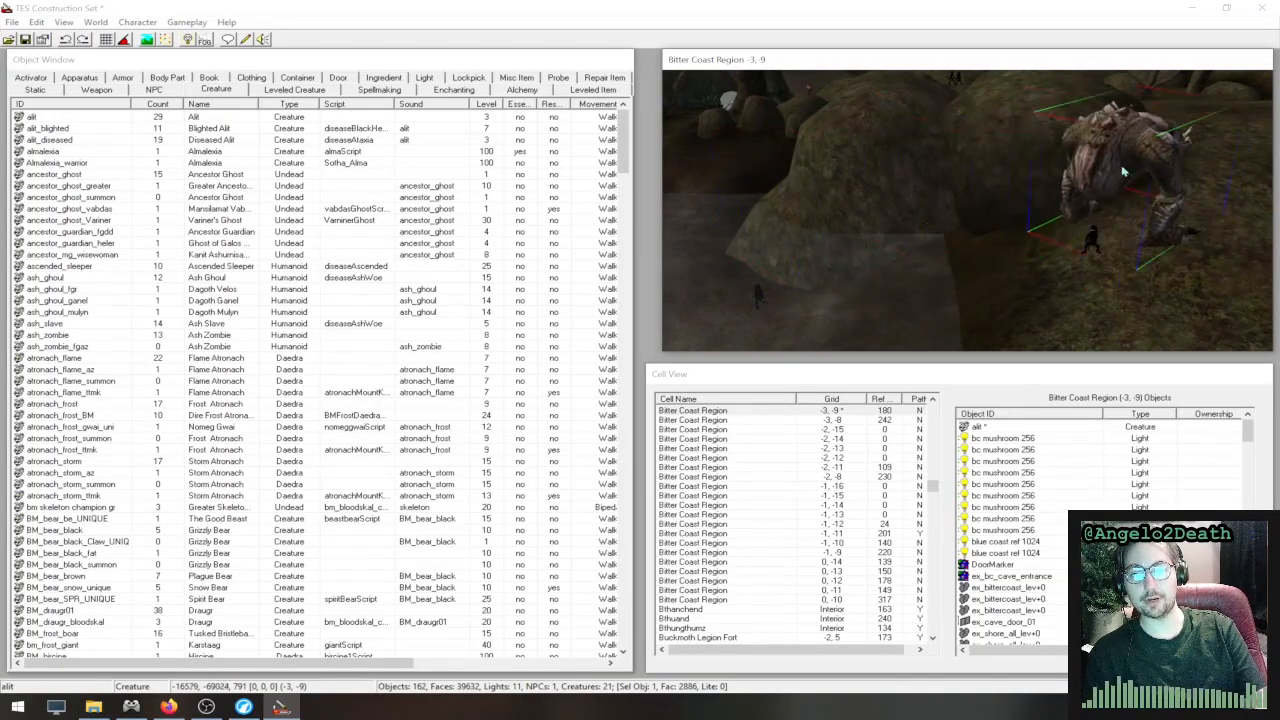
right_click_drag(1123, 172, 1152, 224)
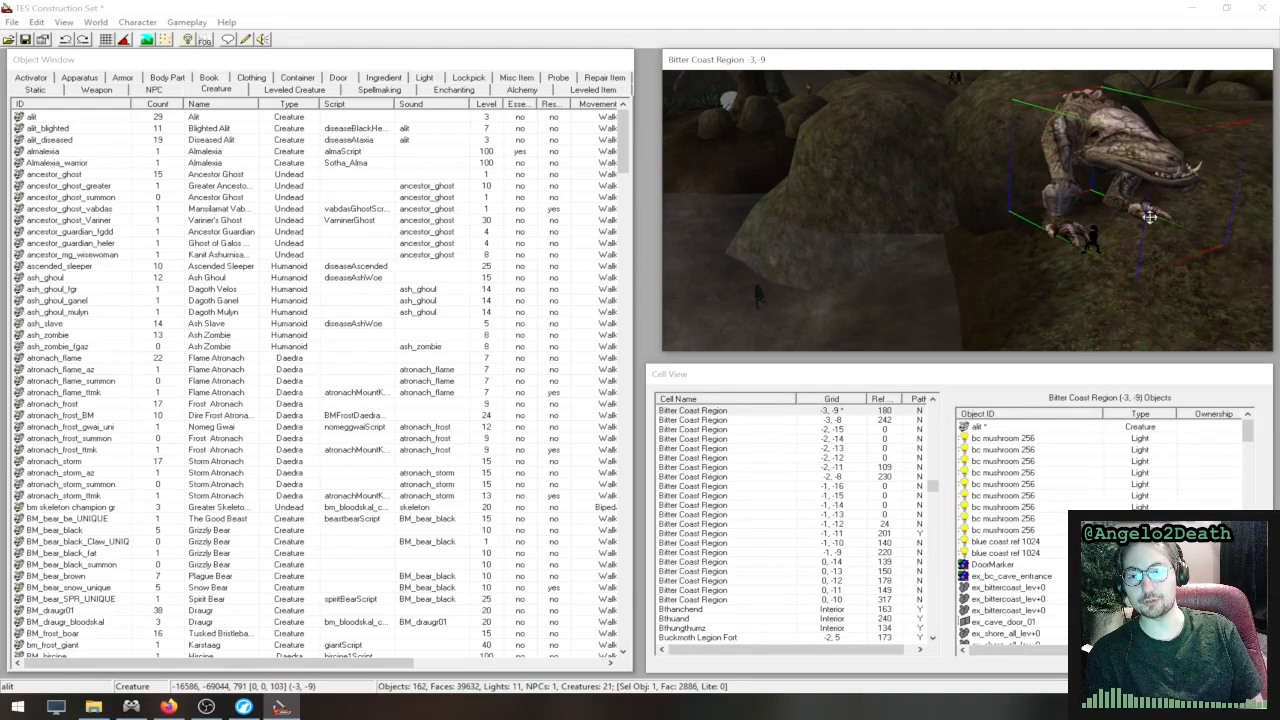
right_click_drag(1144, 165, 1083, 178)
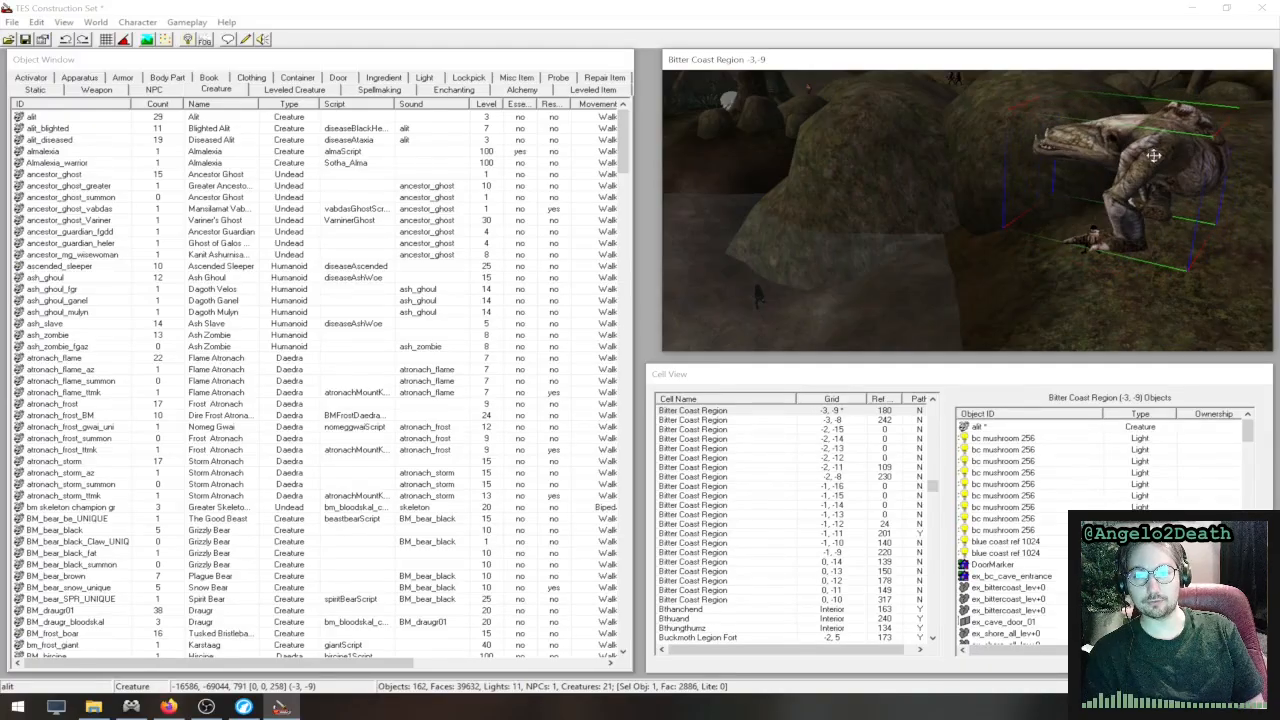
- Lower the alit to a height of about 191 and move it across the terrain to about -16650, -68350
left_click_drag(1151, 154, 1127, 258)
middle_click_drag(1128, 258, 1253, 249)
scroll(1060, 245, "down", 3)
scroll(1056, 241, "up", 3)
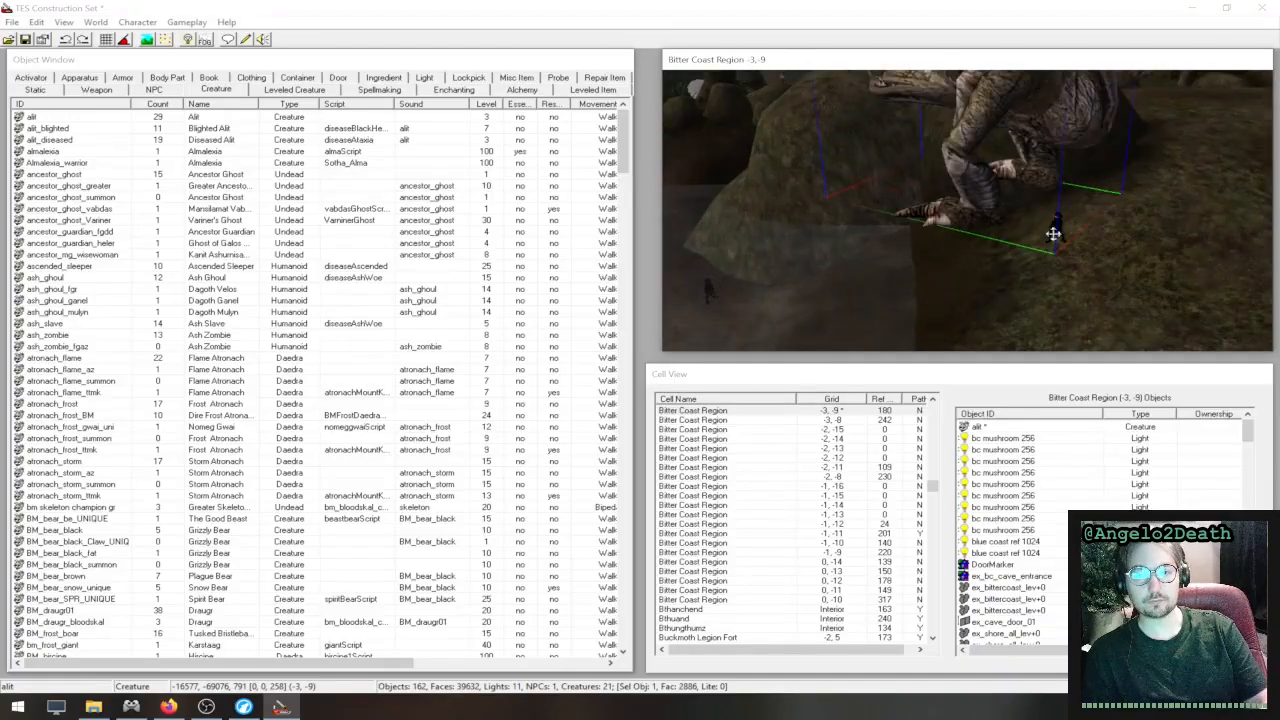
scroll(1053, 234, "down", 3)
left_click_drag(1023, 198, 1096, 87)
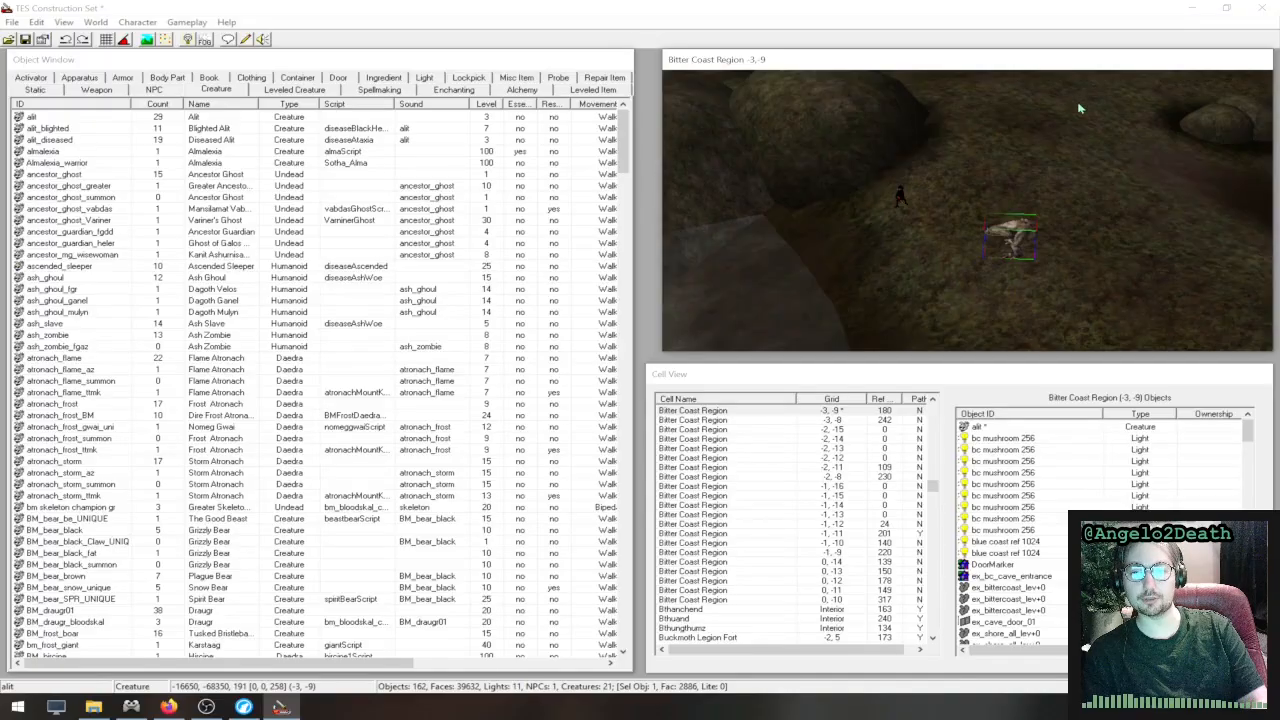
- Inspect the placed alit up close from several angles to check how it sits on the terrain
middle_click_drag(1035, 205, 1048, 120)
scroll(1222, 230, "up", 4)
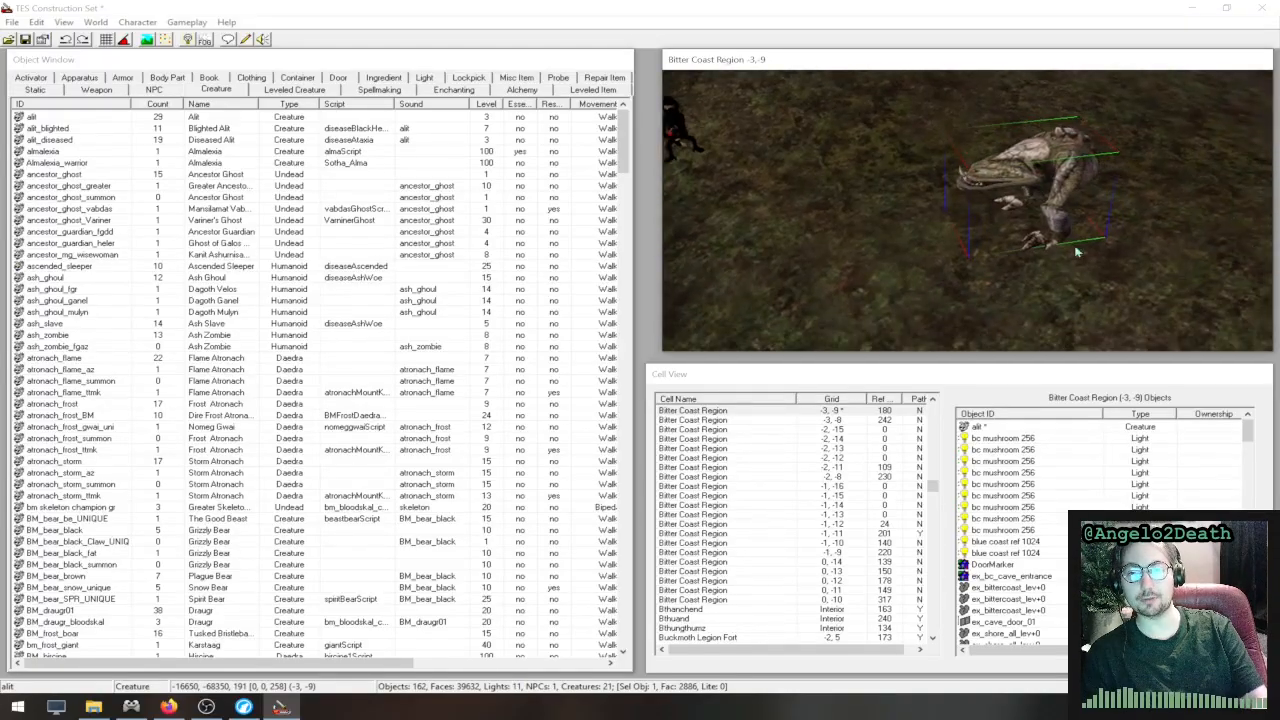
middle_click_drag(1077, 251, 1057, 123)
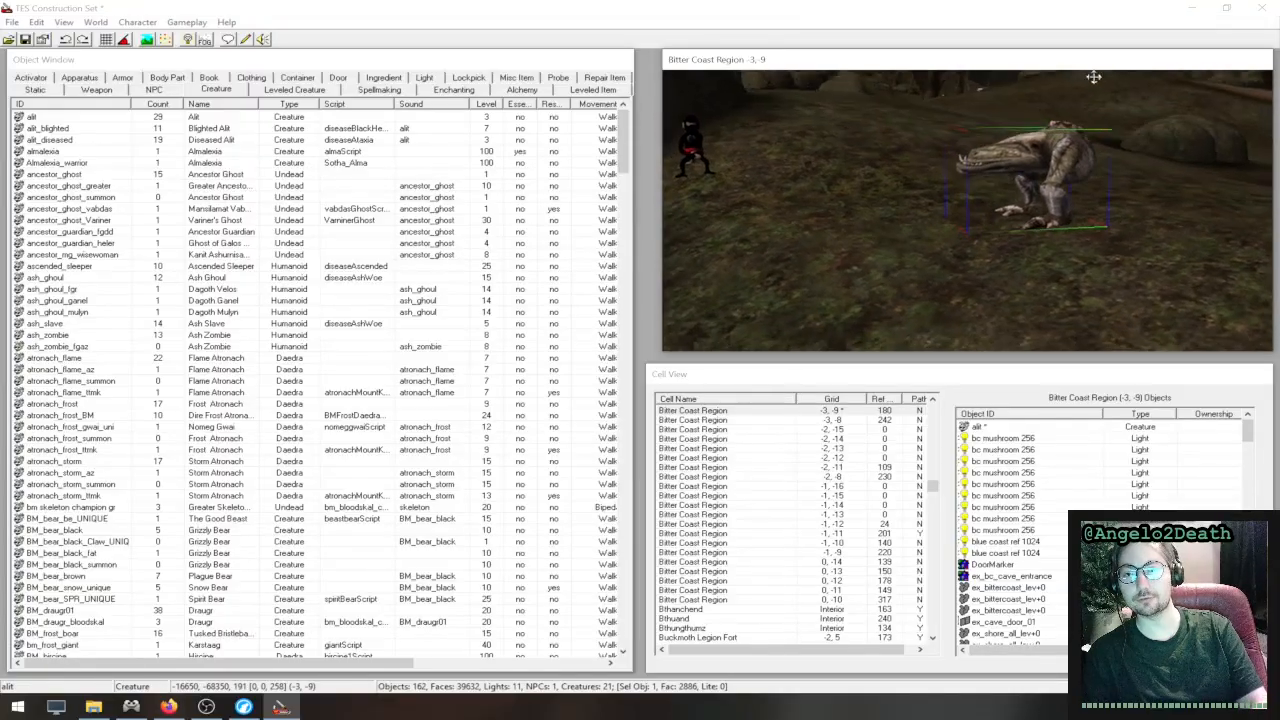
middle_click_drag(1114, 224, 1190, 286)
middle_click_drag(1122, 197, 1027, 239)
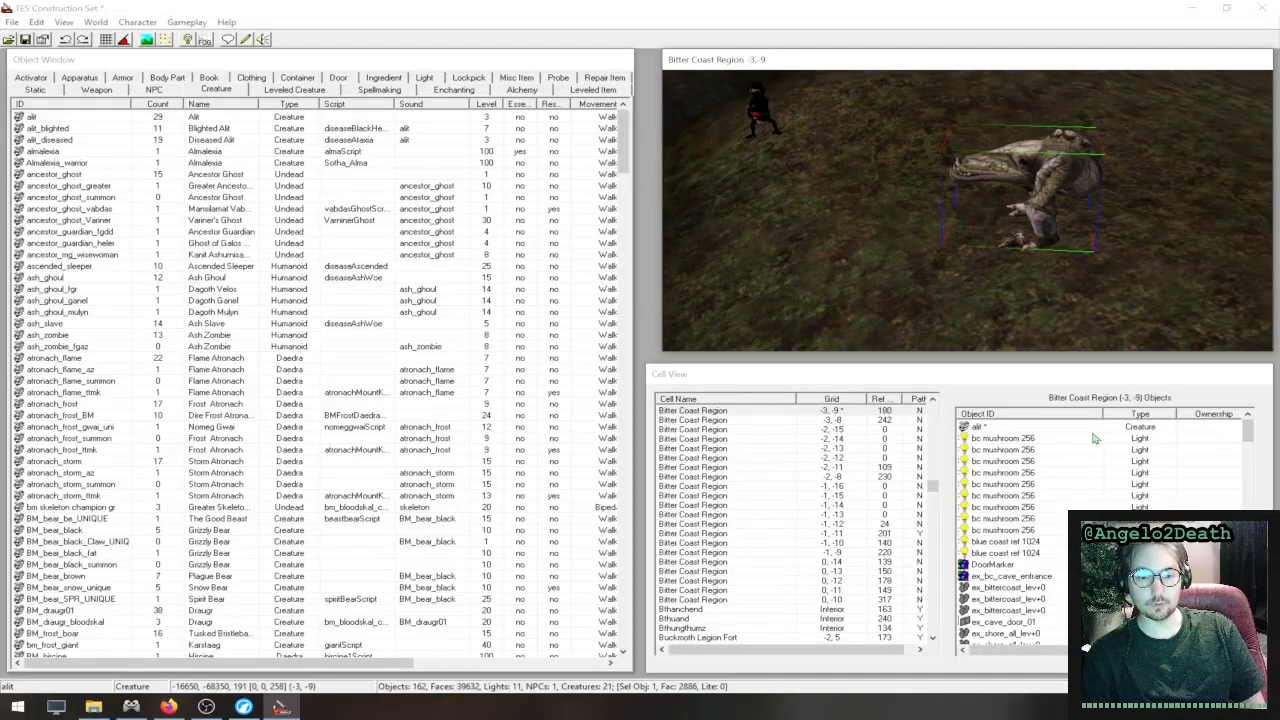
scroll(826, 453, "up", 3)
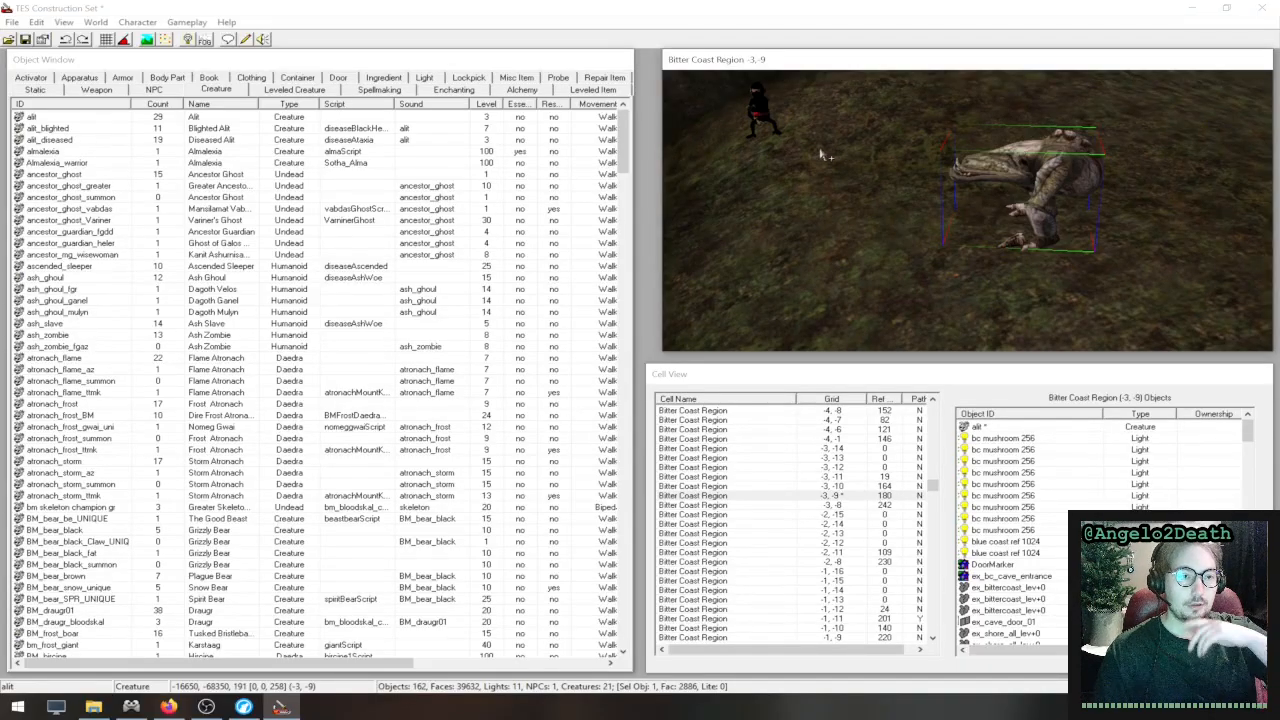
- Set the placed alit's level to 4, change its ID to MM_alit, and save it as a new creature object
double_click(1063, 171)
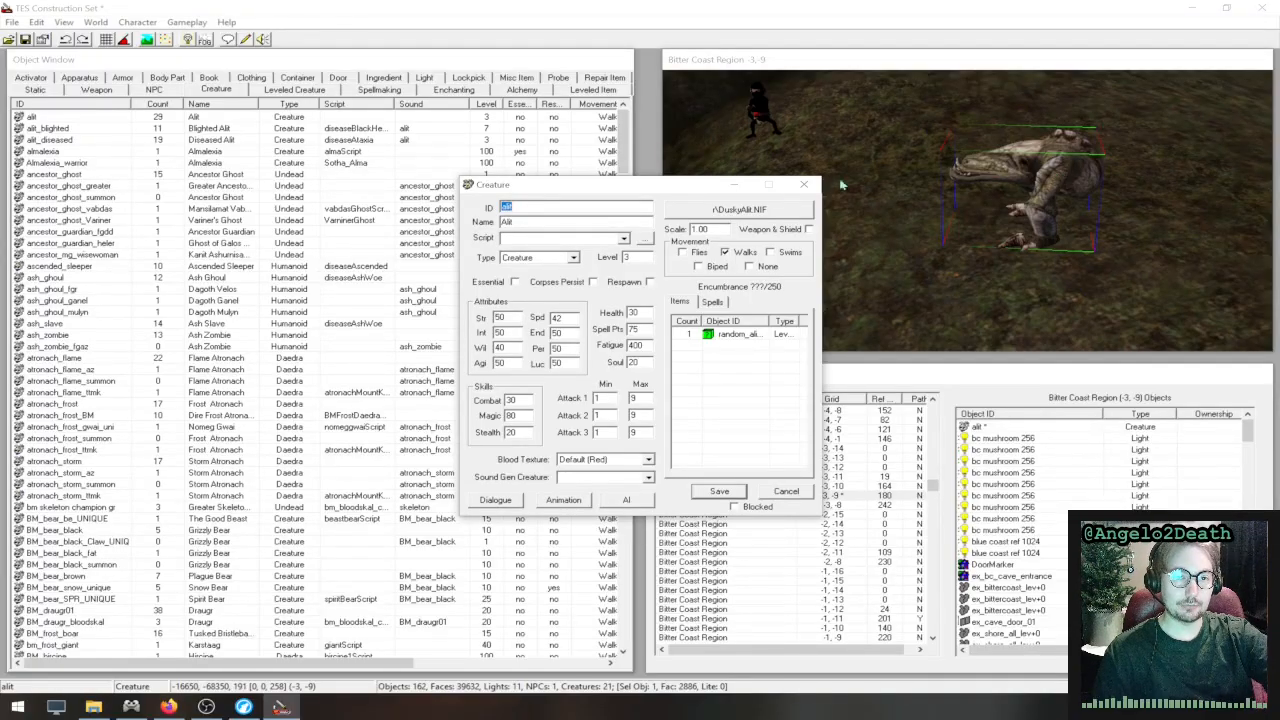
left_click(533, 209)
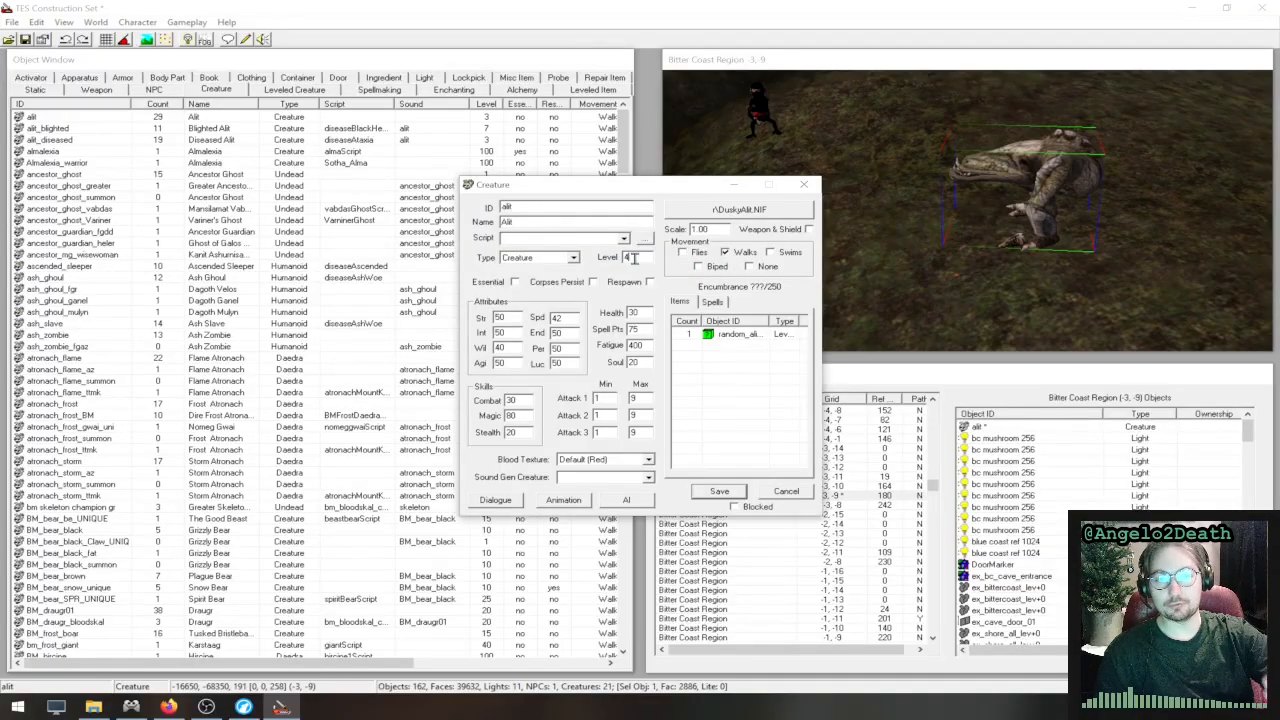
left_click_drag(556, 187, 626, 256)
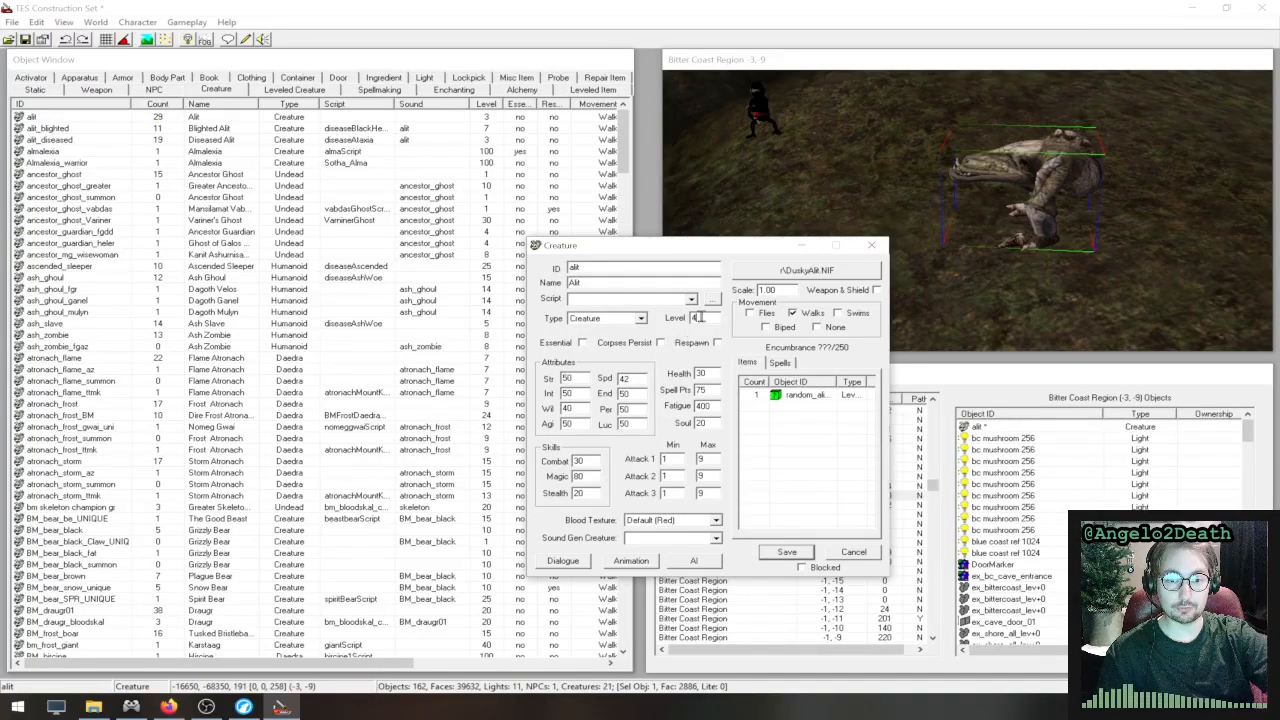
double_click(703, 318)
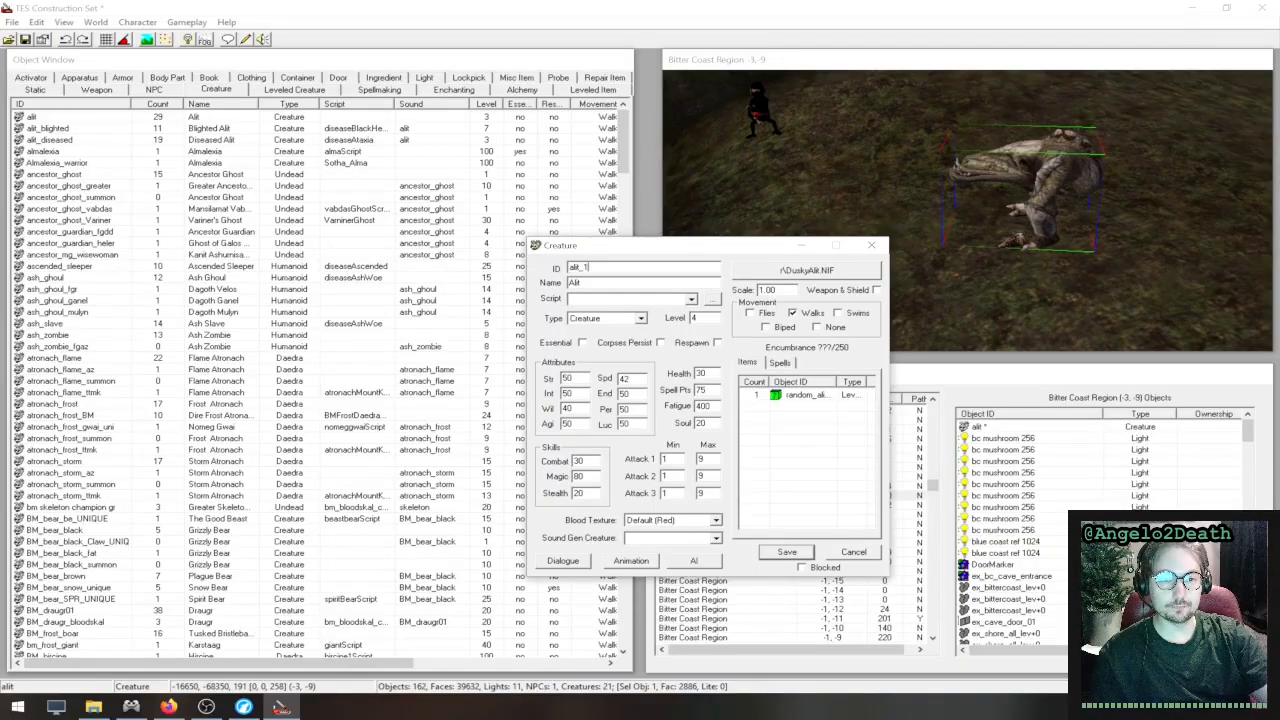
key("BackSpace")
key("BackSpace")
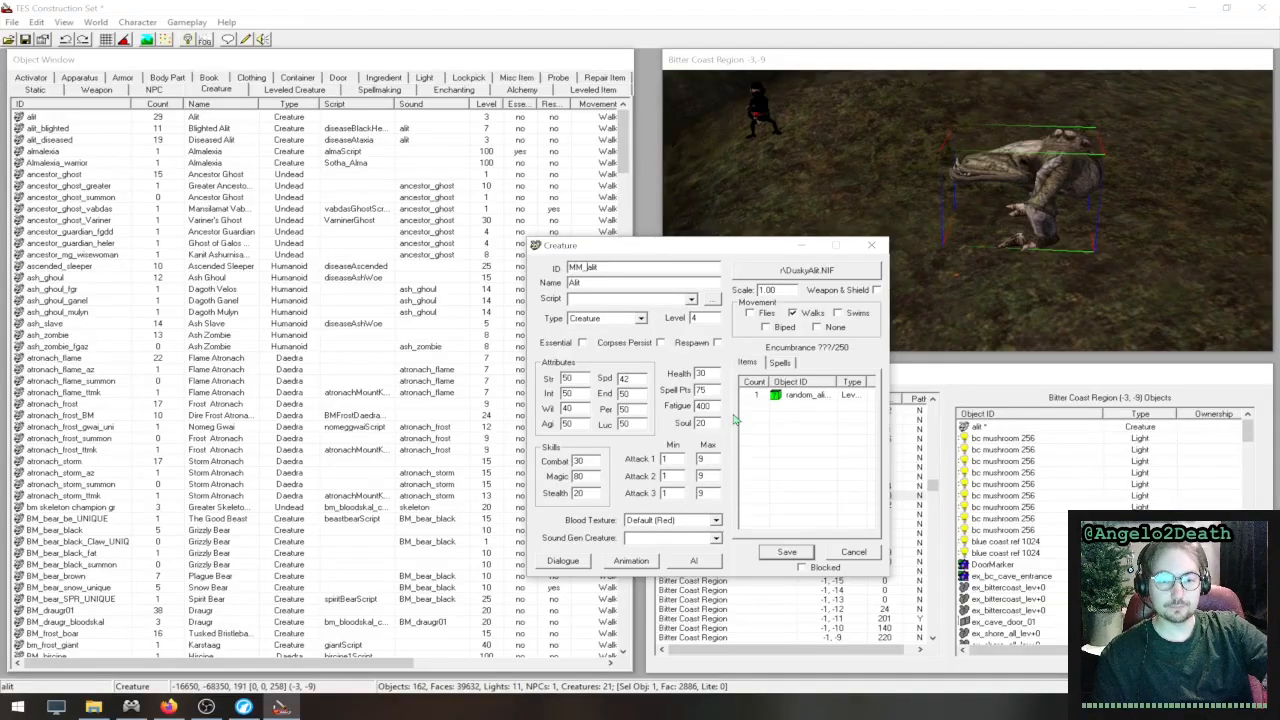
left_click(787, 553)
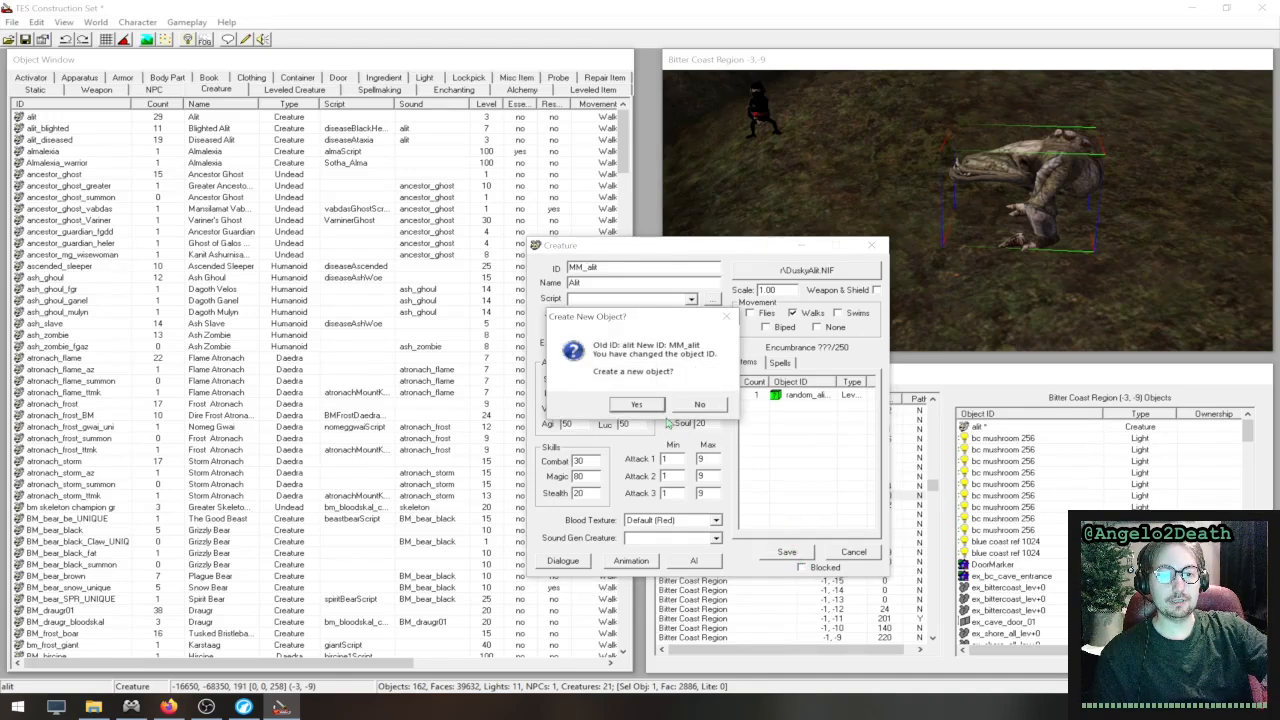
left_click(637, 405)
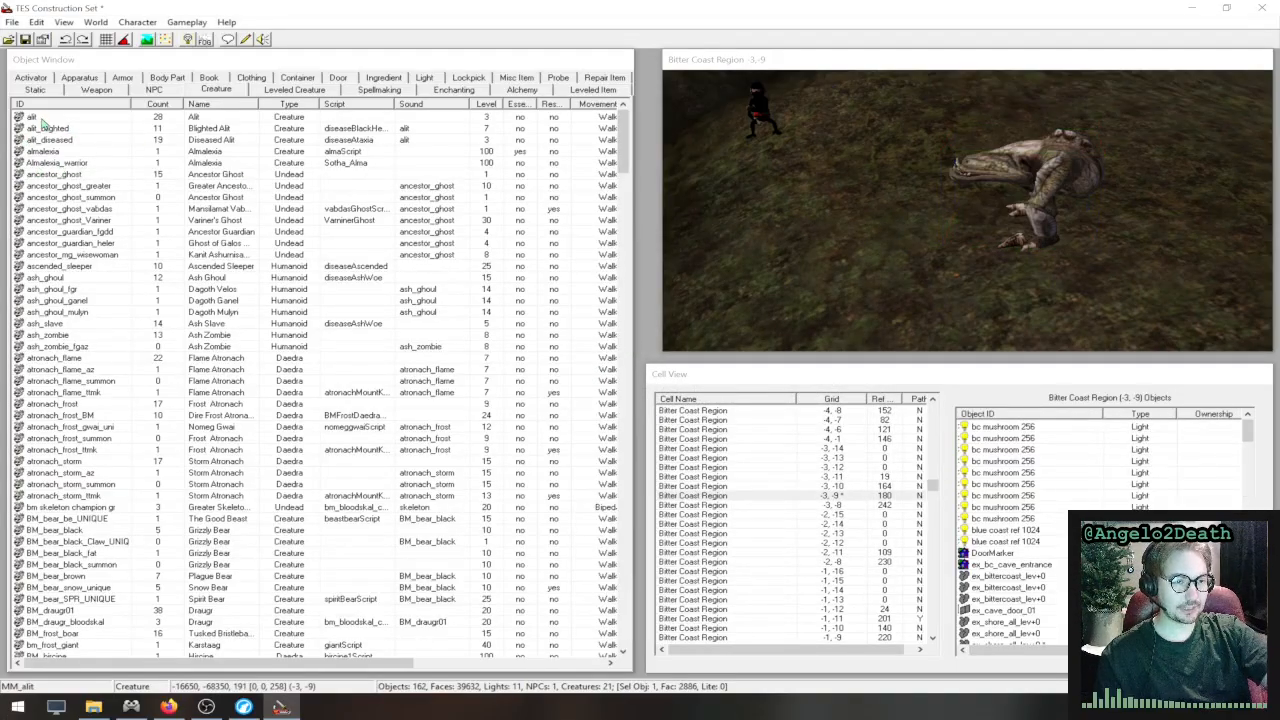
- Find the MM_alit entry in the creature list and open its properties
left_click(46, 119)
left_click(110, 142)
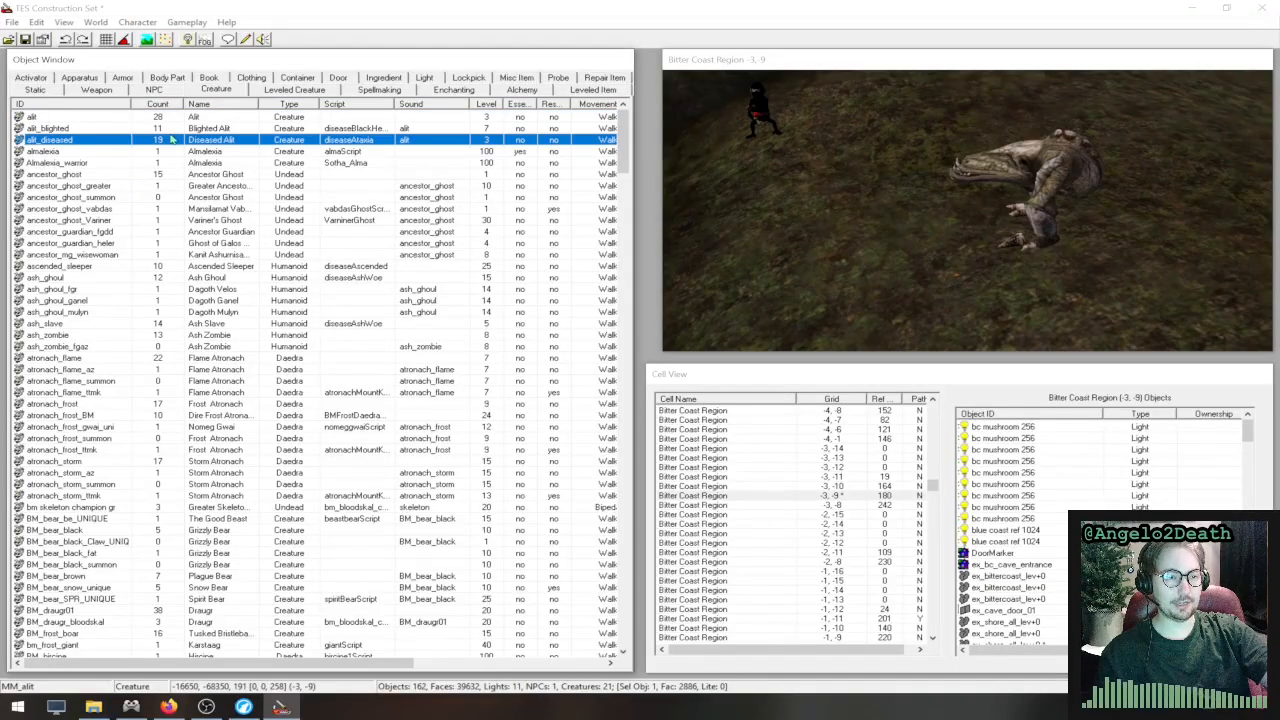
key("m")
key("m")
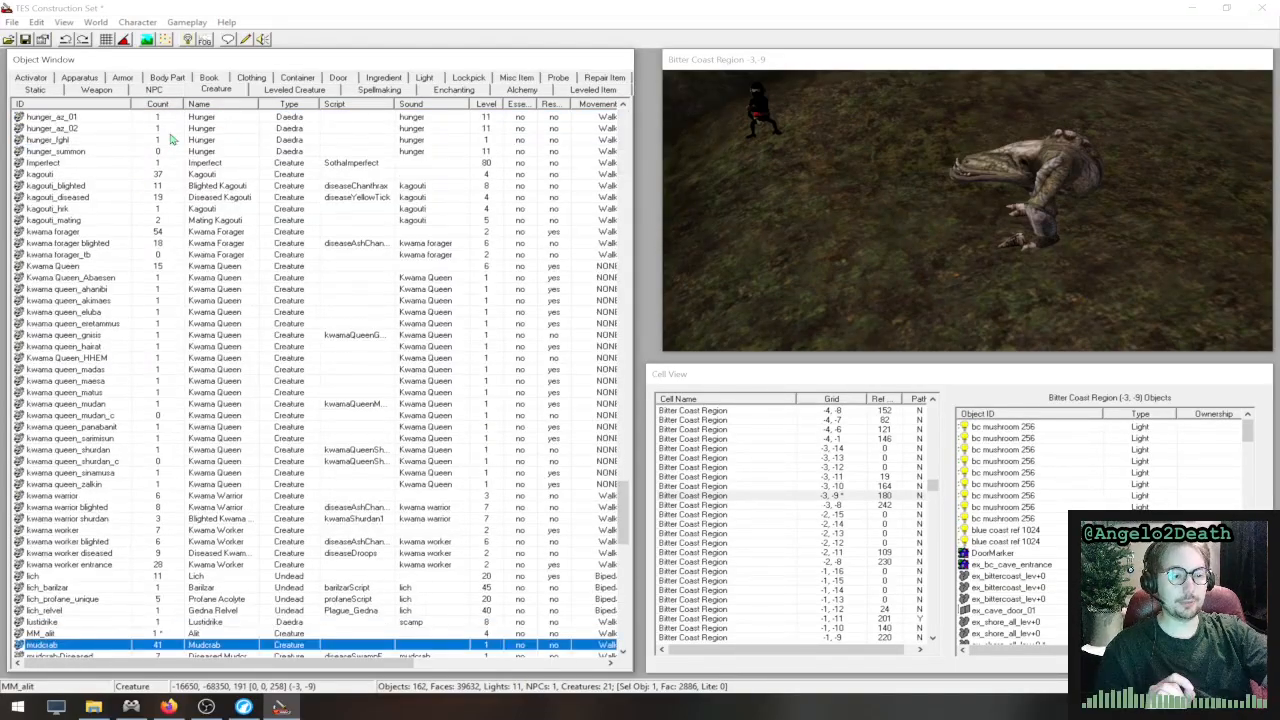
left_click(82, 634)
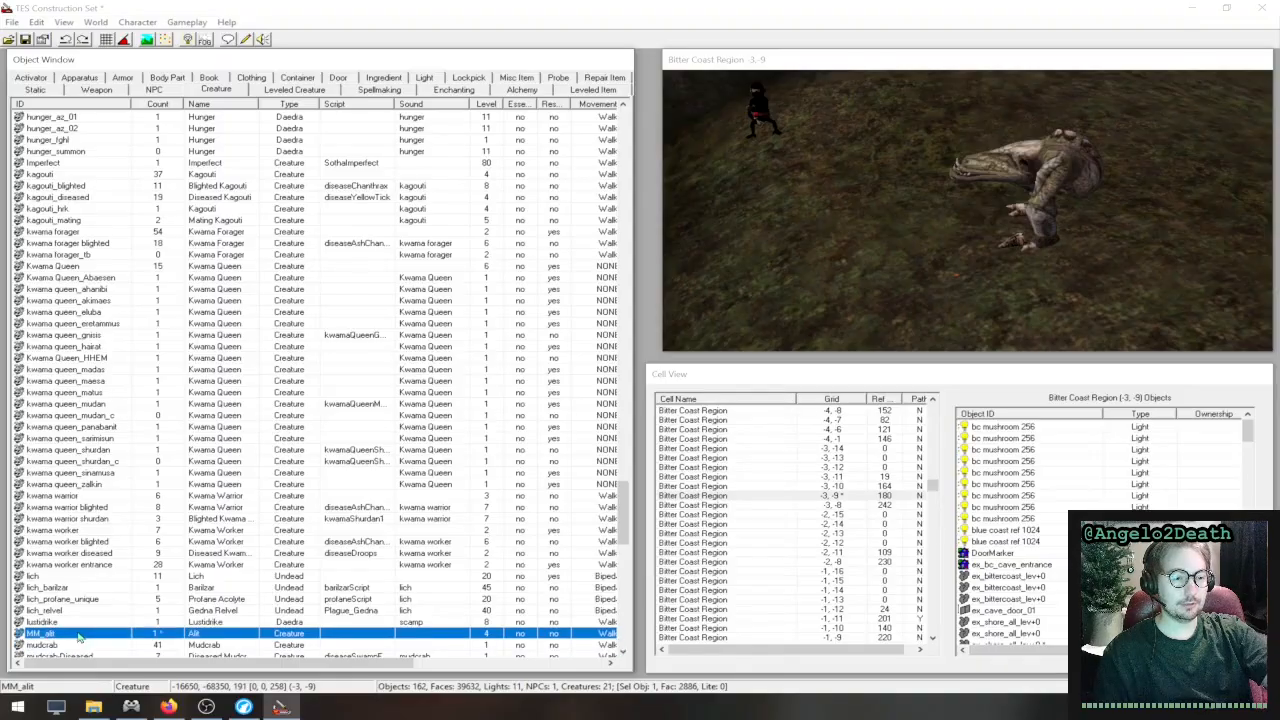
scroll(130, 600, "down", 4)
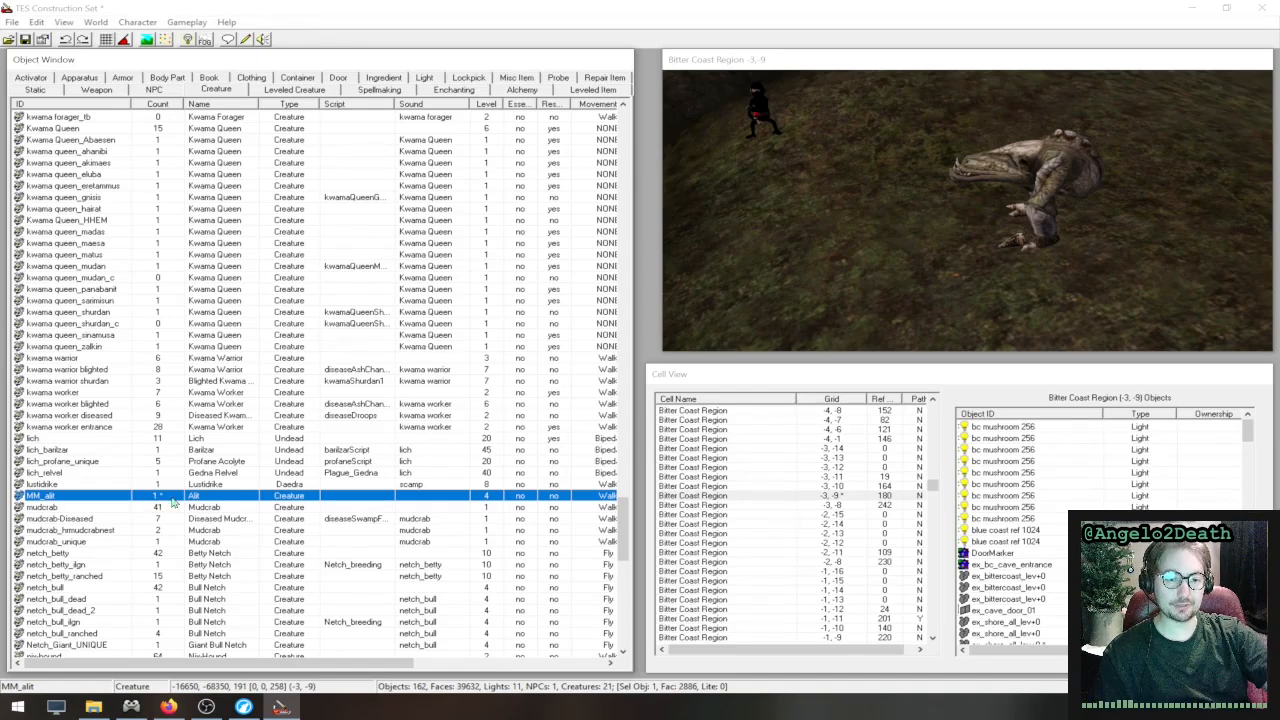
double_click(303, 497)
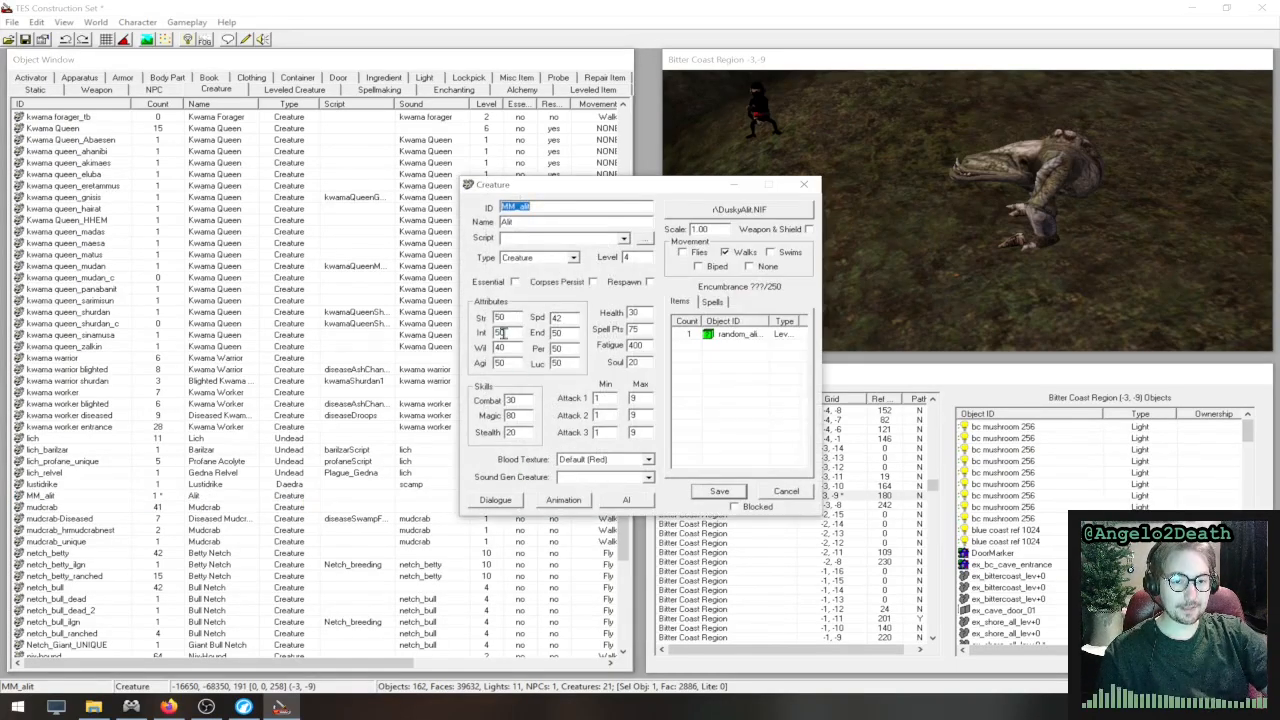
- Add an iron longsword from the weapon list to MM_alit's carried items, keeping the creature dialog clear of the lists
left_click(737, 335)
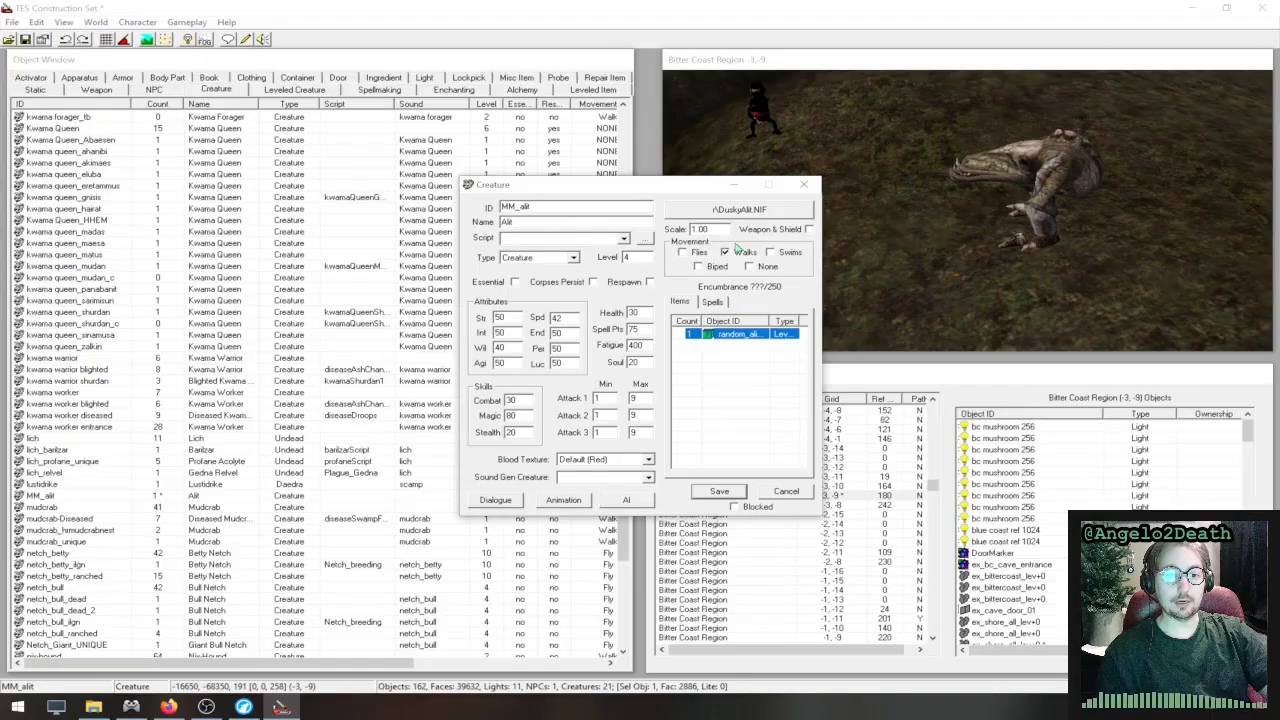
left_click_drag(665, 186, 918, 178)
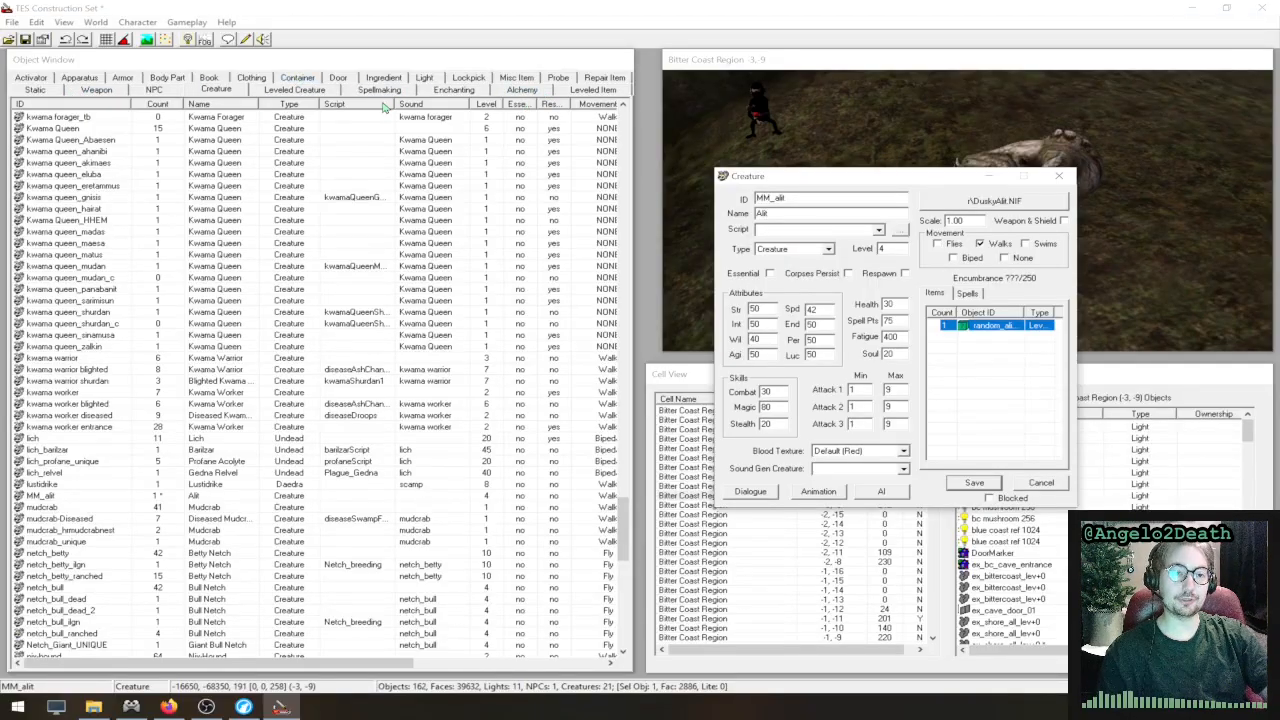
left_click(97, 89)
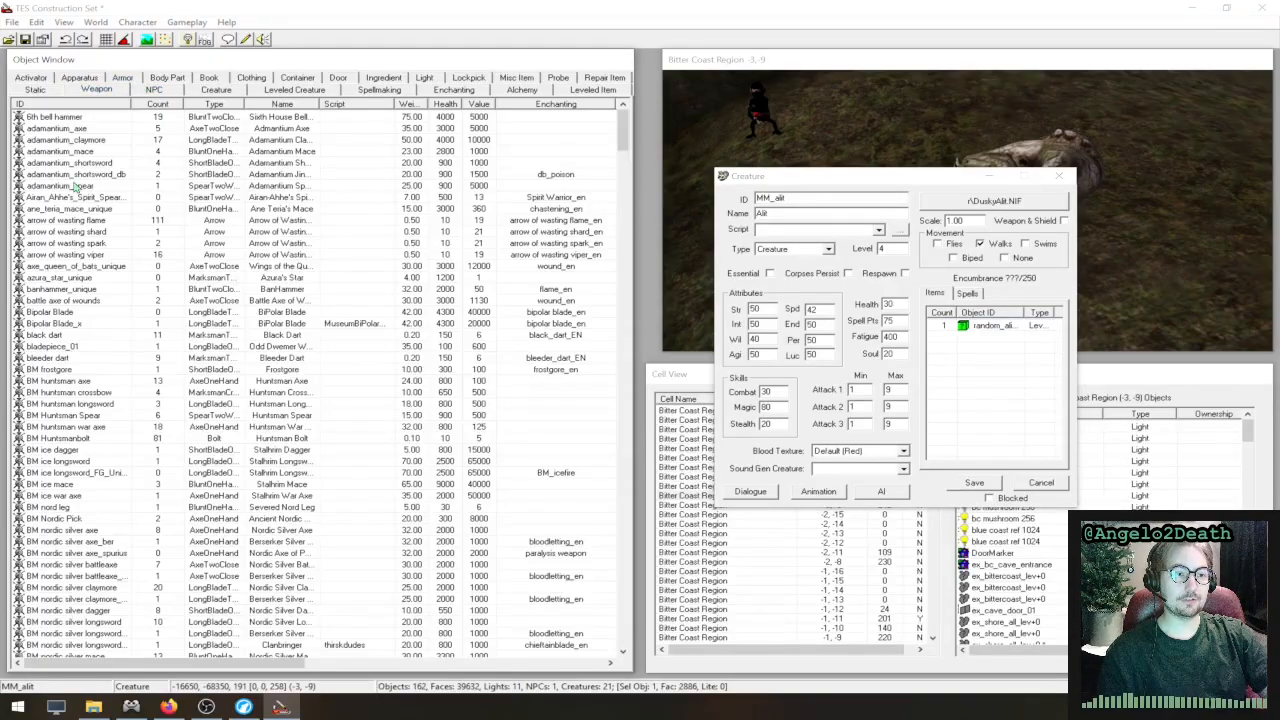
left_click(75, 187)
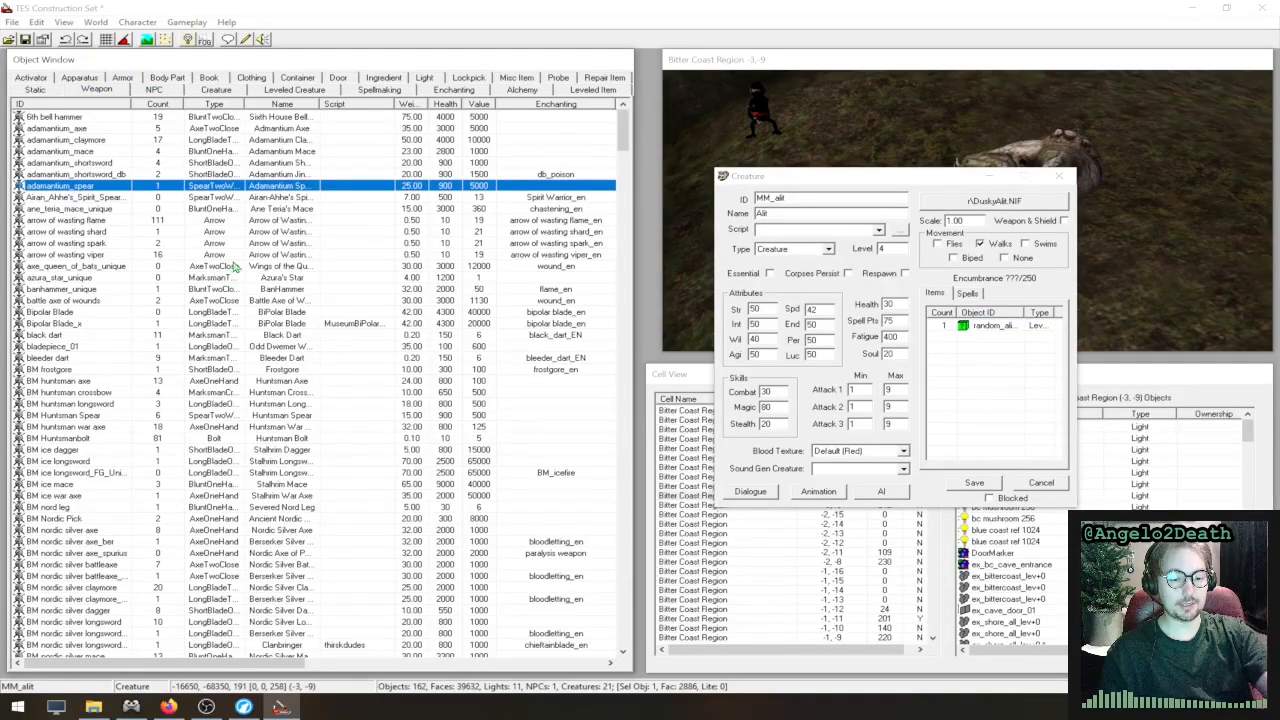
key("i")
scroll(246, 318, "down", 10)
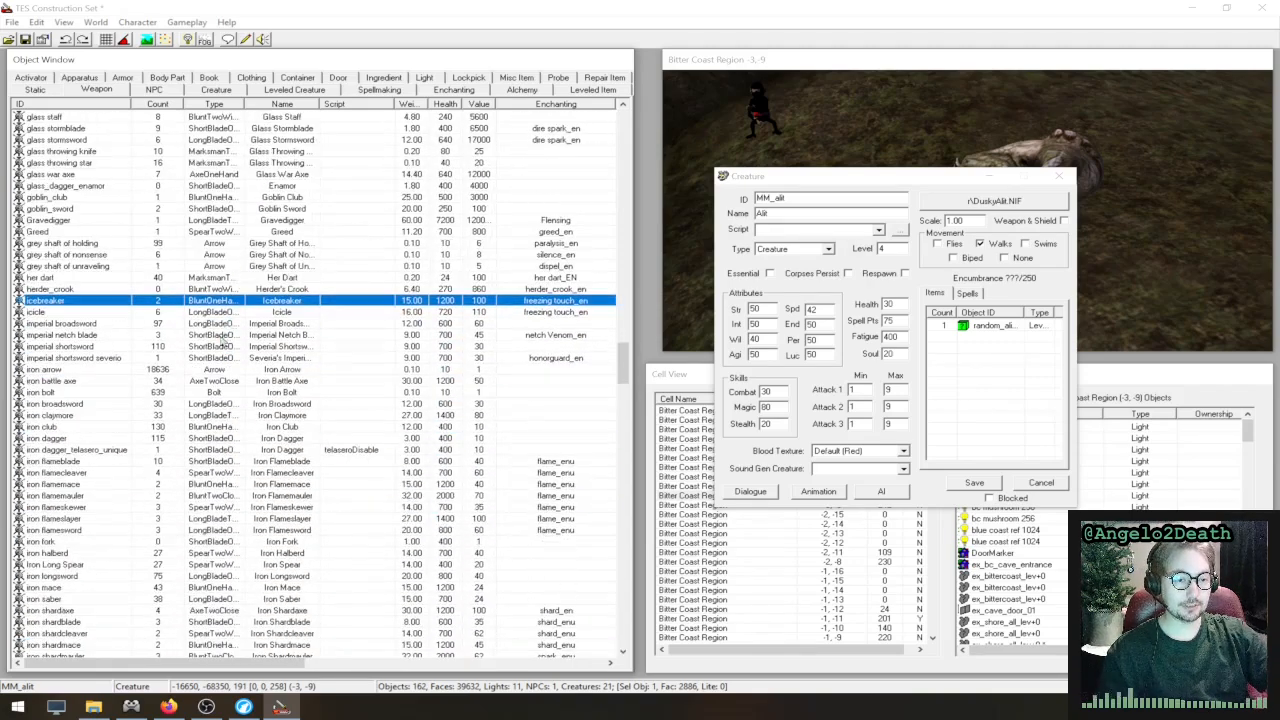
scroll(223, 342, "down", 3)
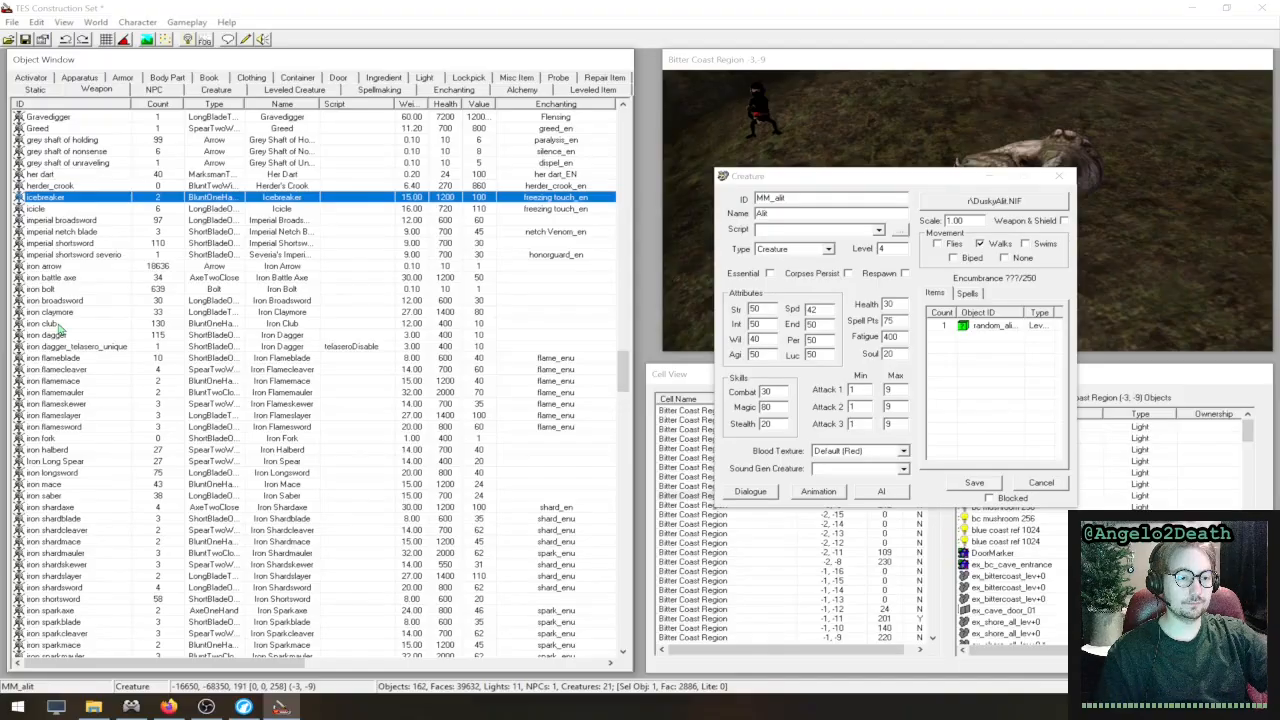
left_click(77, 473)
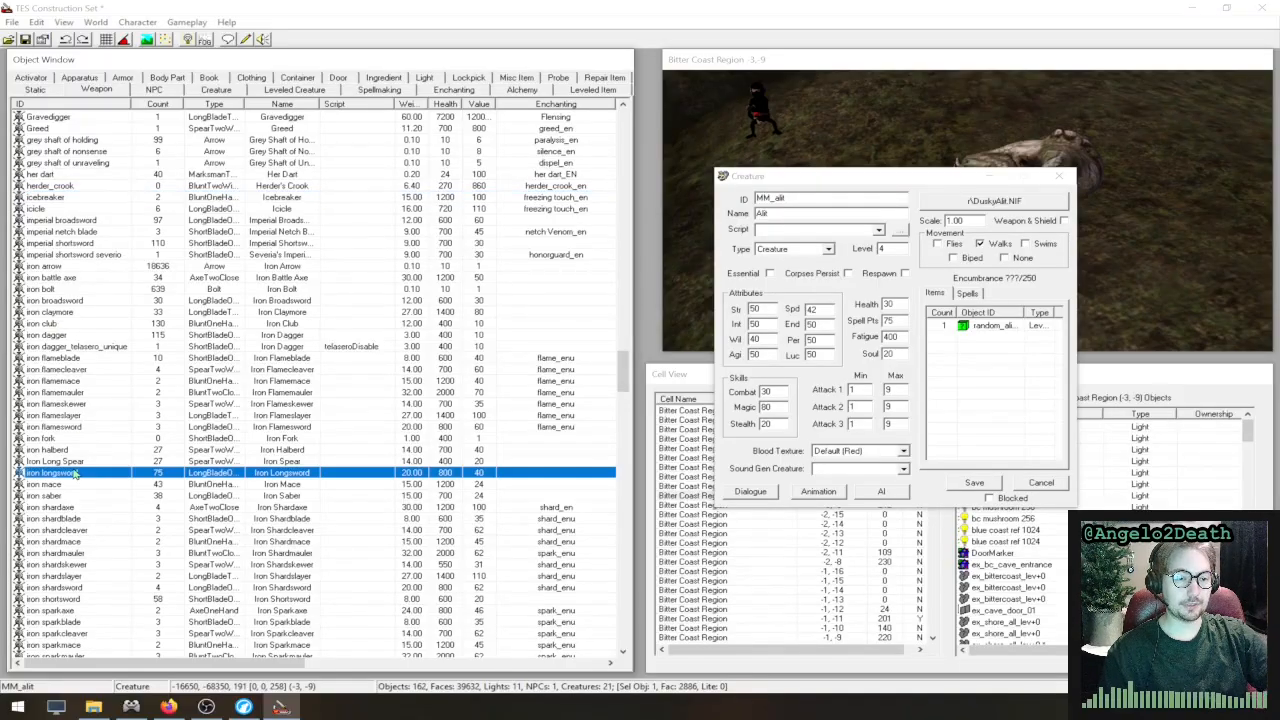
left_click_drag(962, 370, 958, 370)
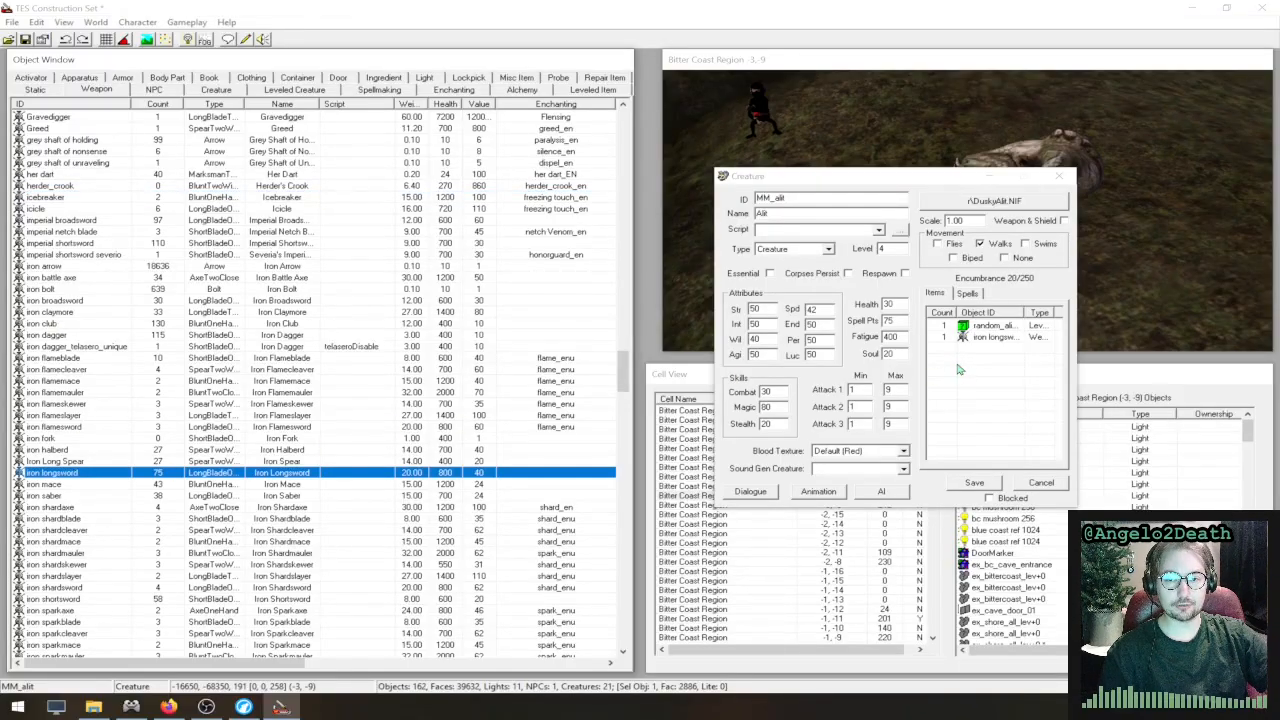
left_click_drag(920, 178, 916, 277)
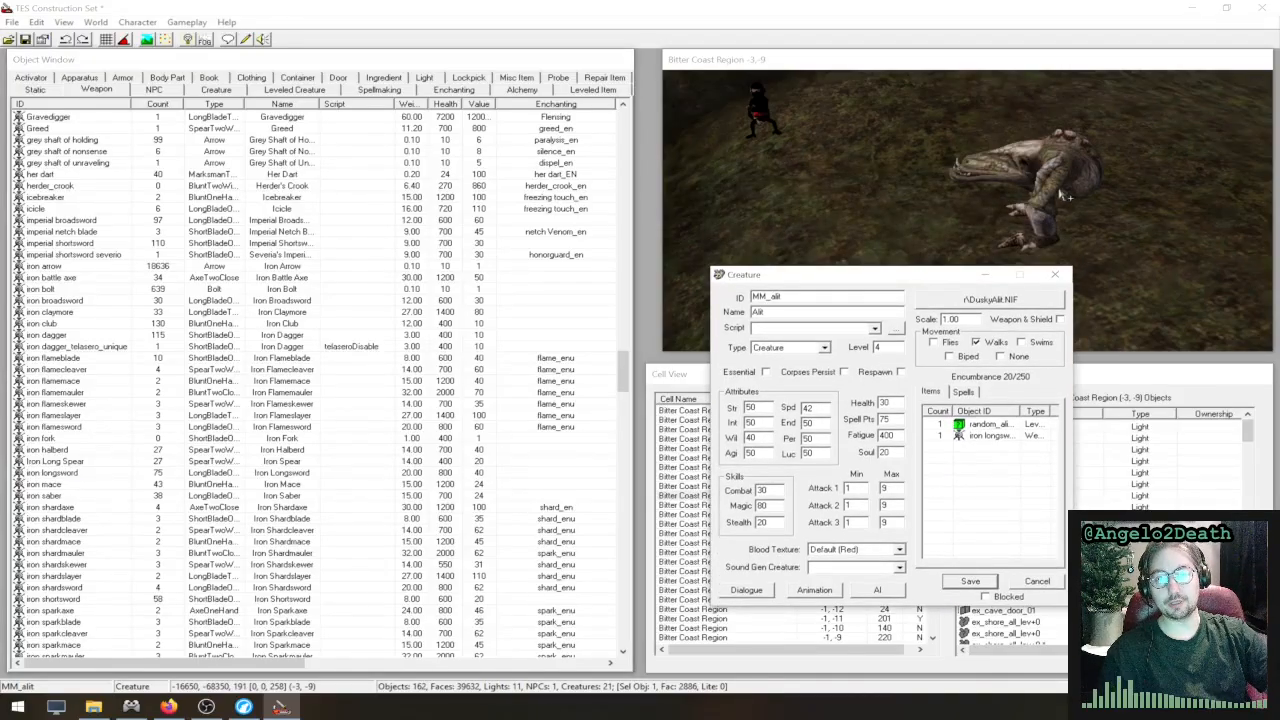
left_click(998, 437)
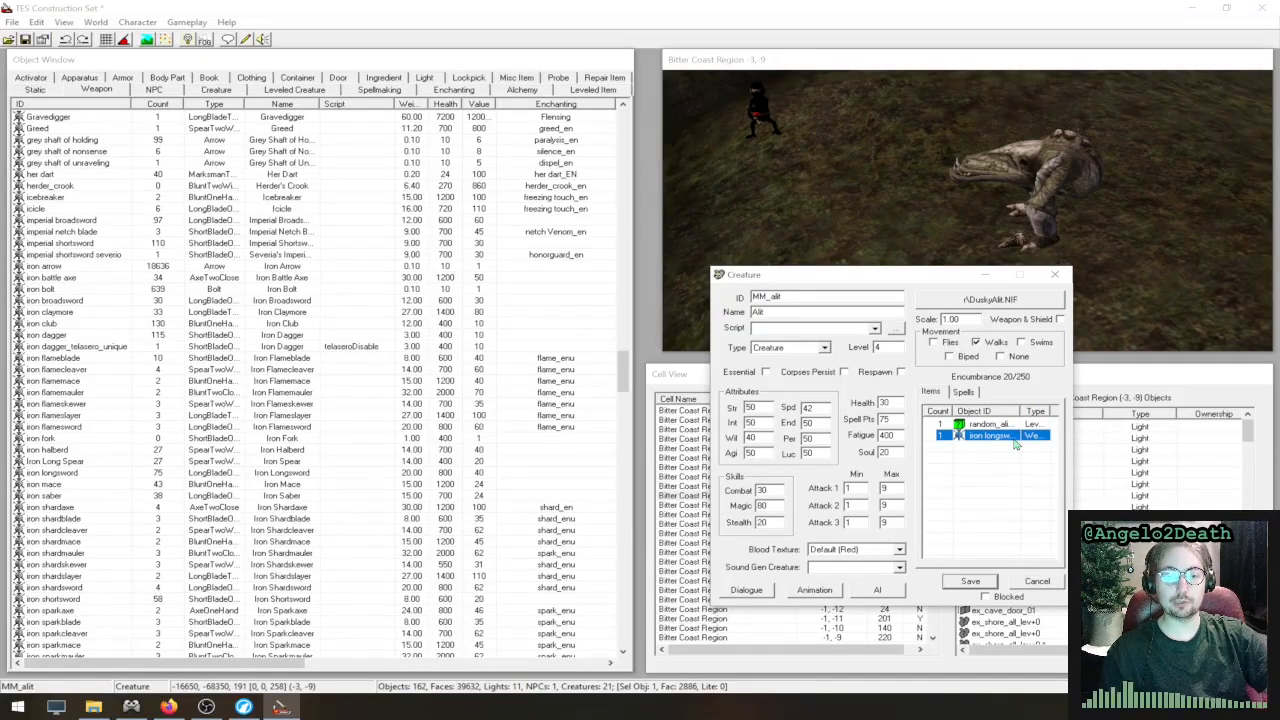
- Look through the blood texture options for MM_alit and keep Default (Red)
left_click(883, 551)
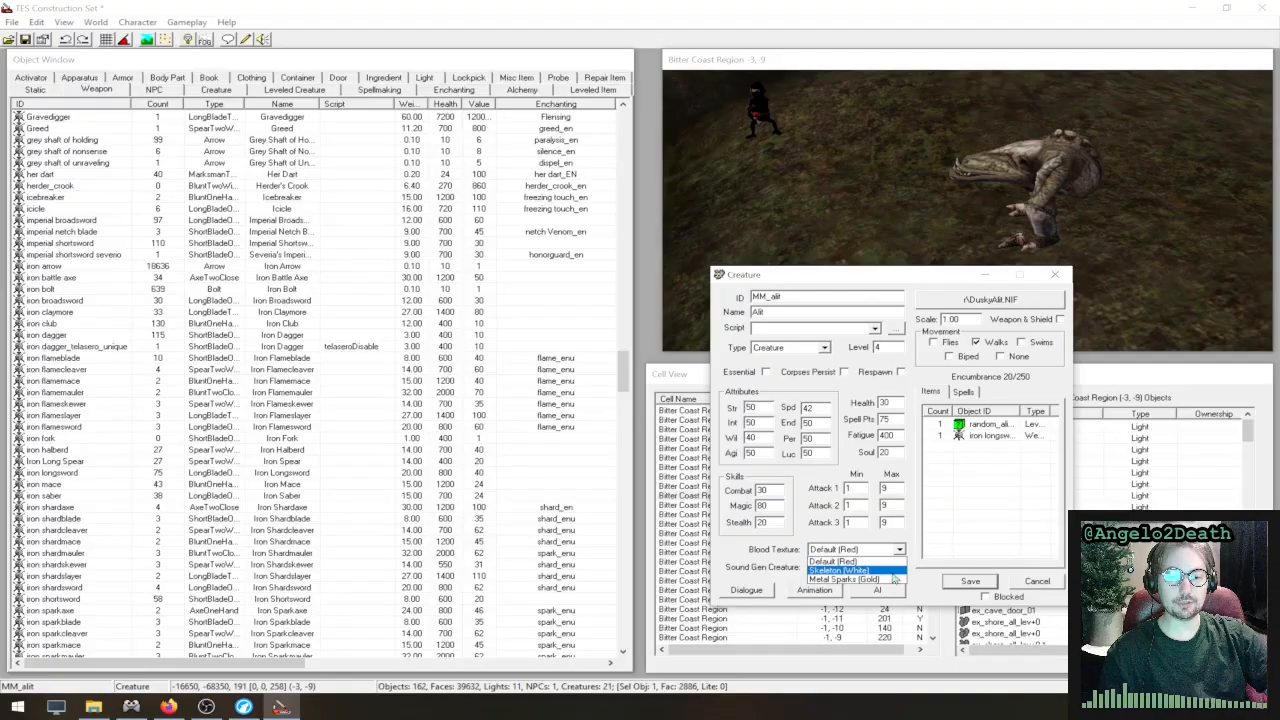
left_click(867, 560)
left_click(867, 554)
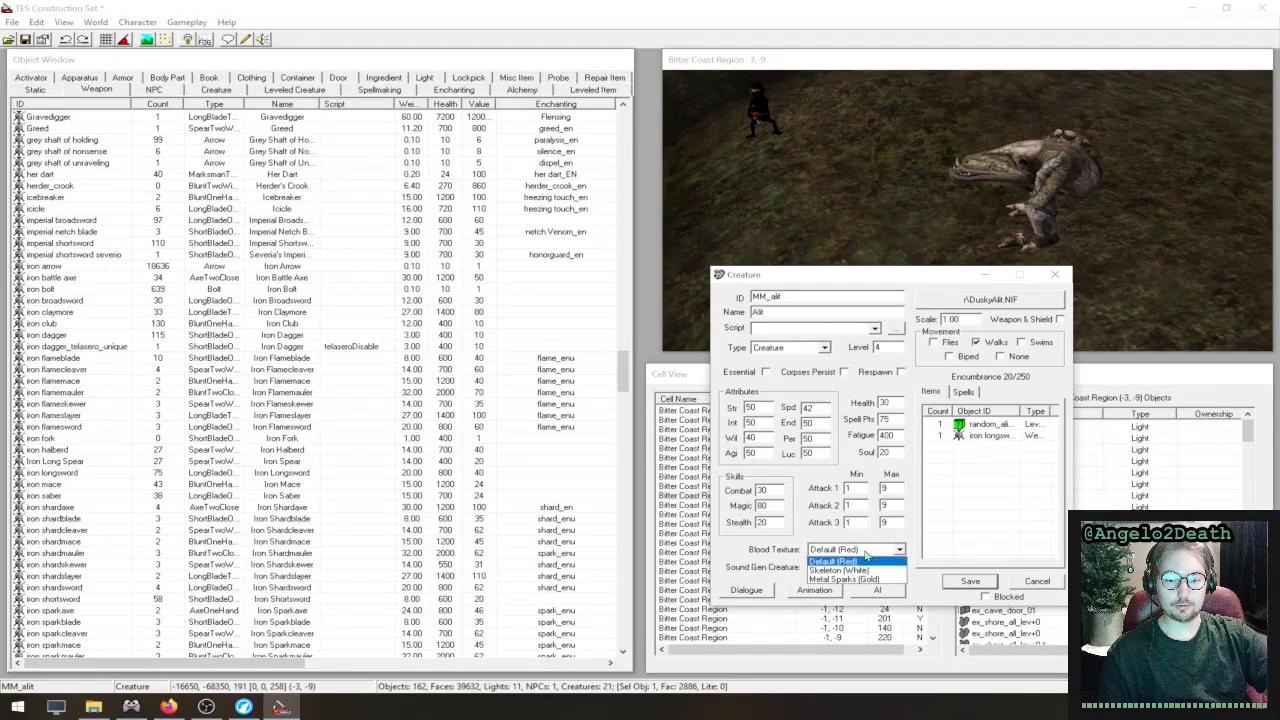
left_click(870, 561)
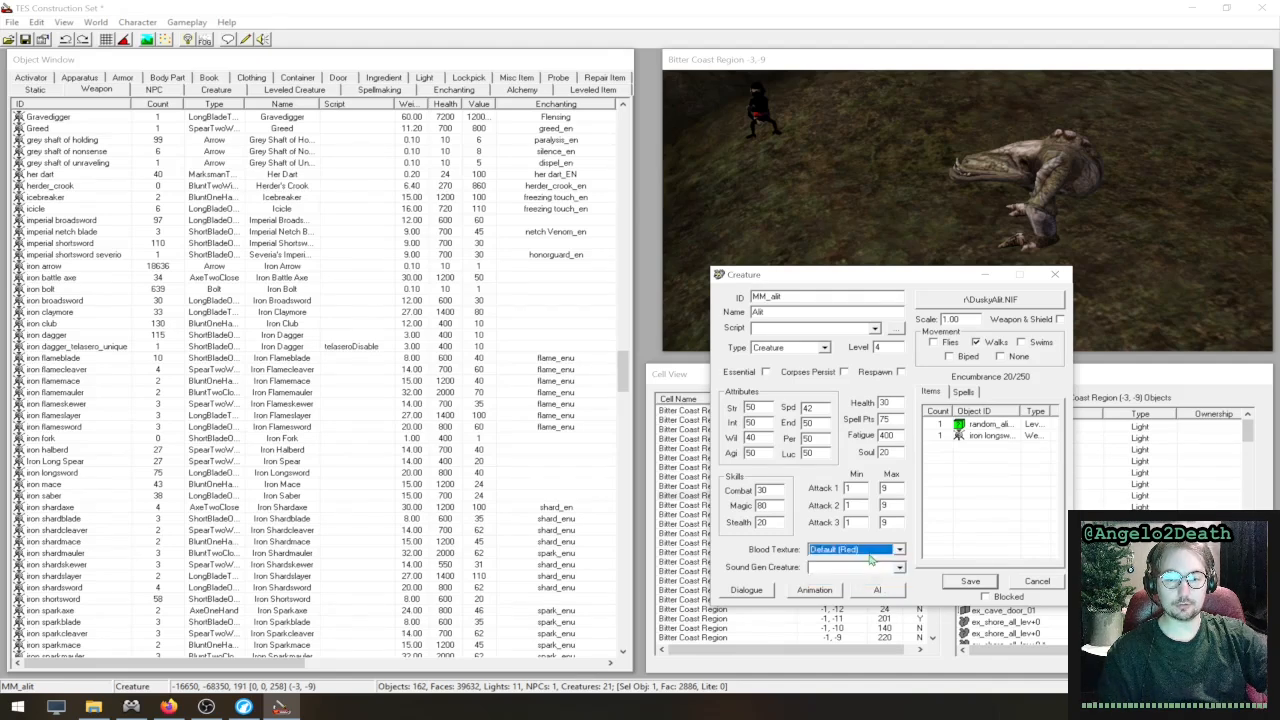
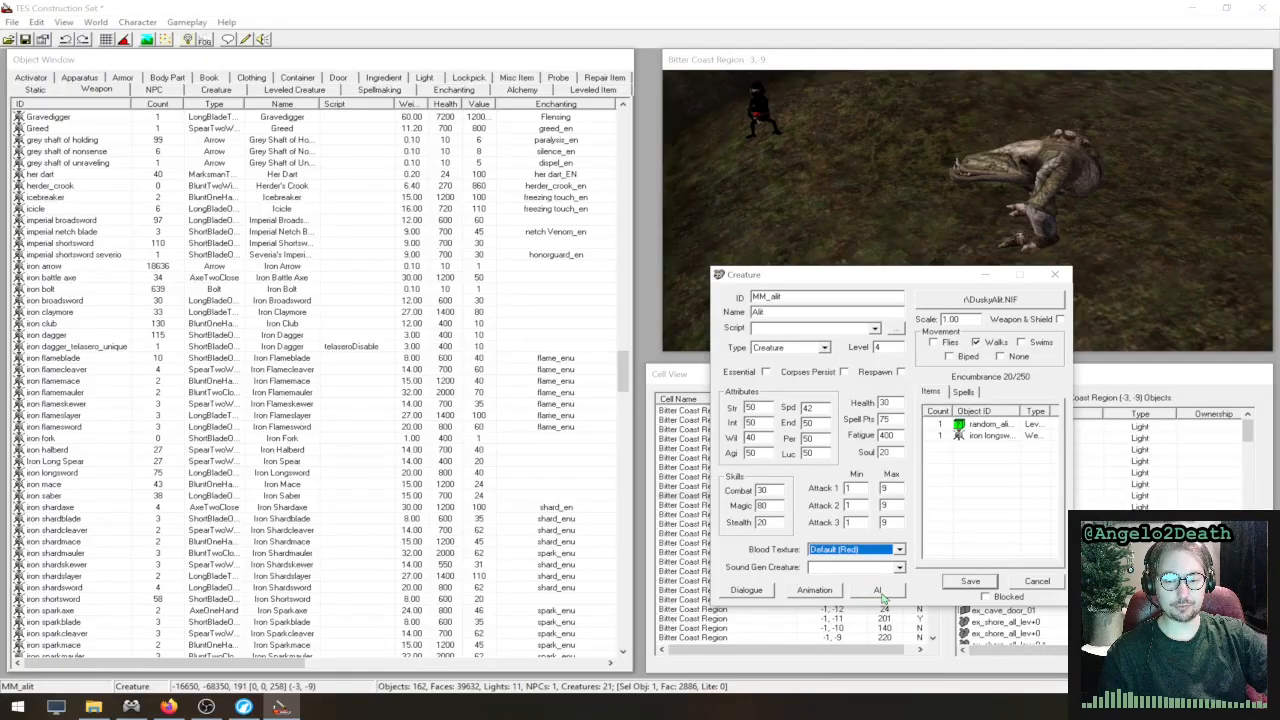
- Open MM_alit's AI data and examine the Wander package's distance, duration and idle chances, leaving the package unsaved
left_click(881, 594)
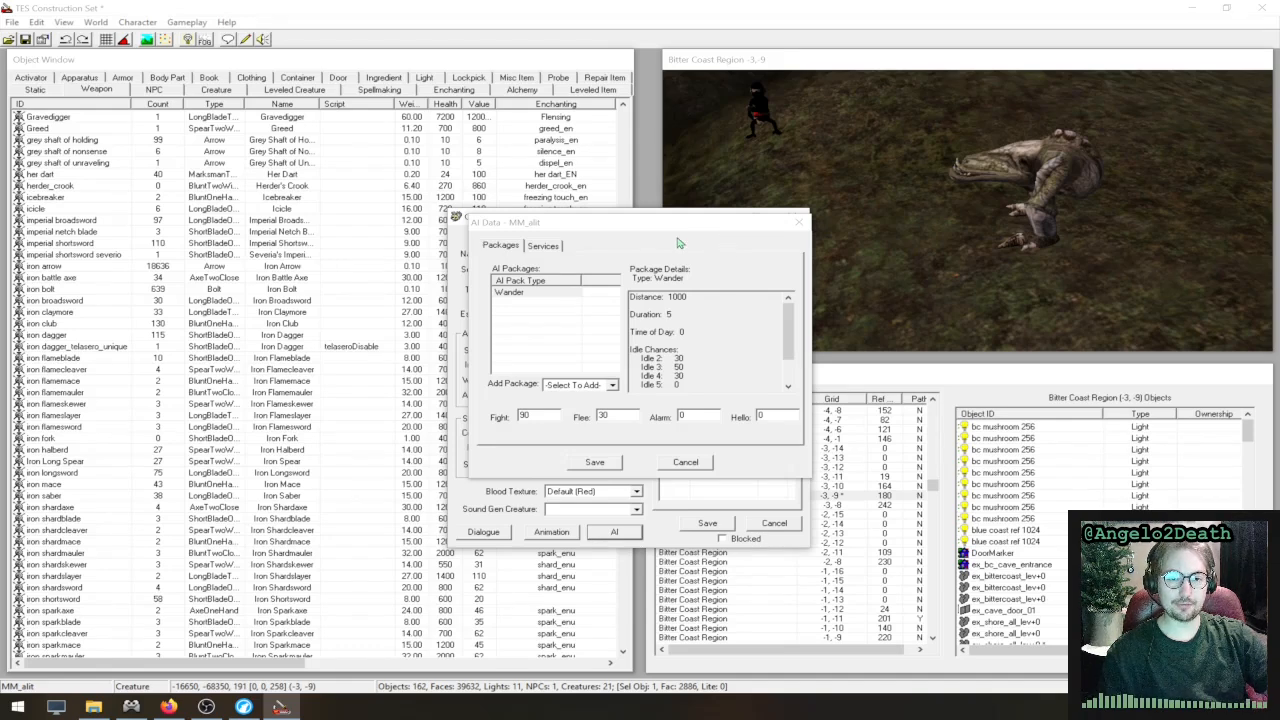
left_click(586, 384)
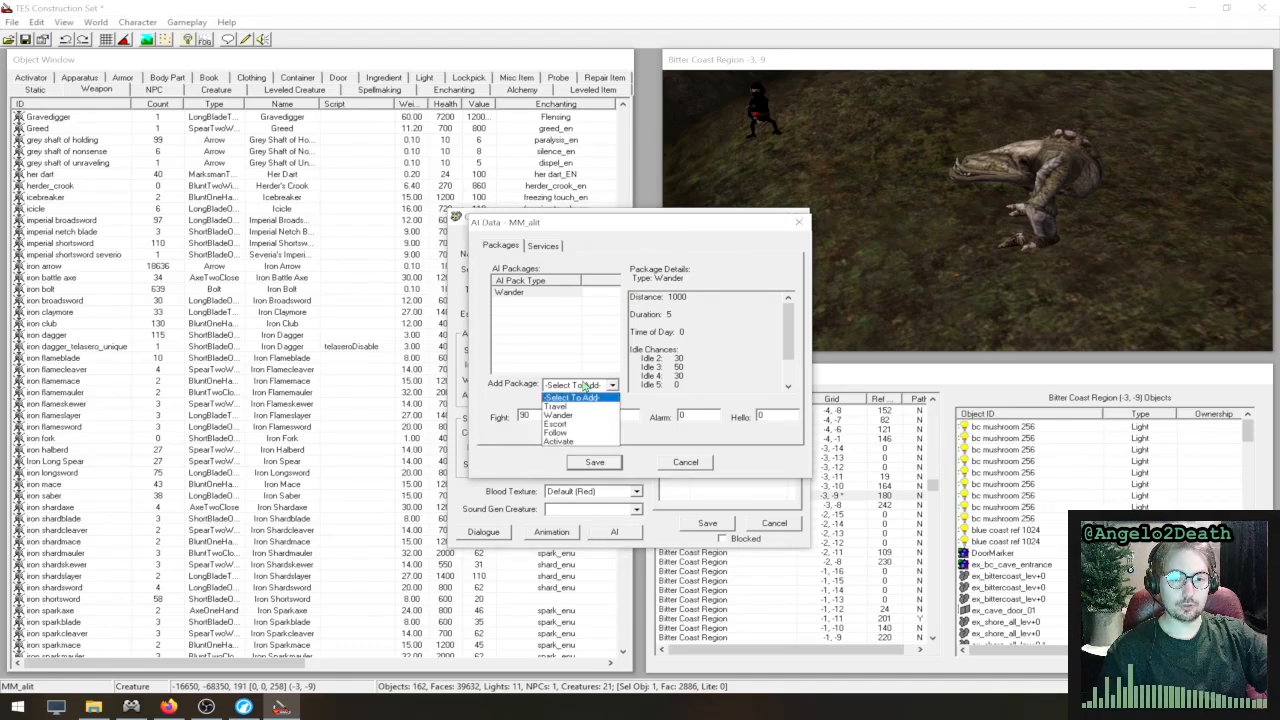
left_click(582, 415)
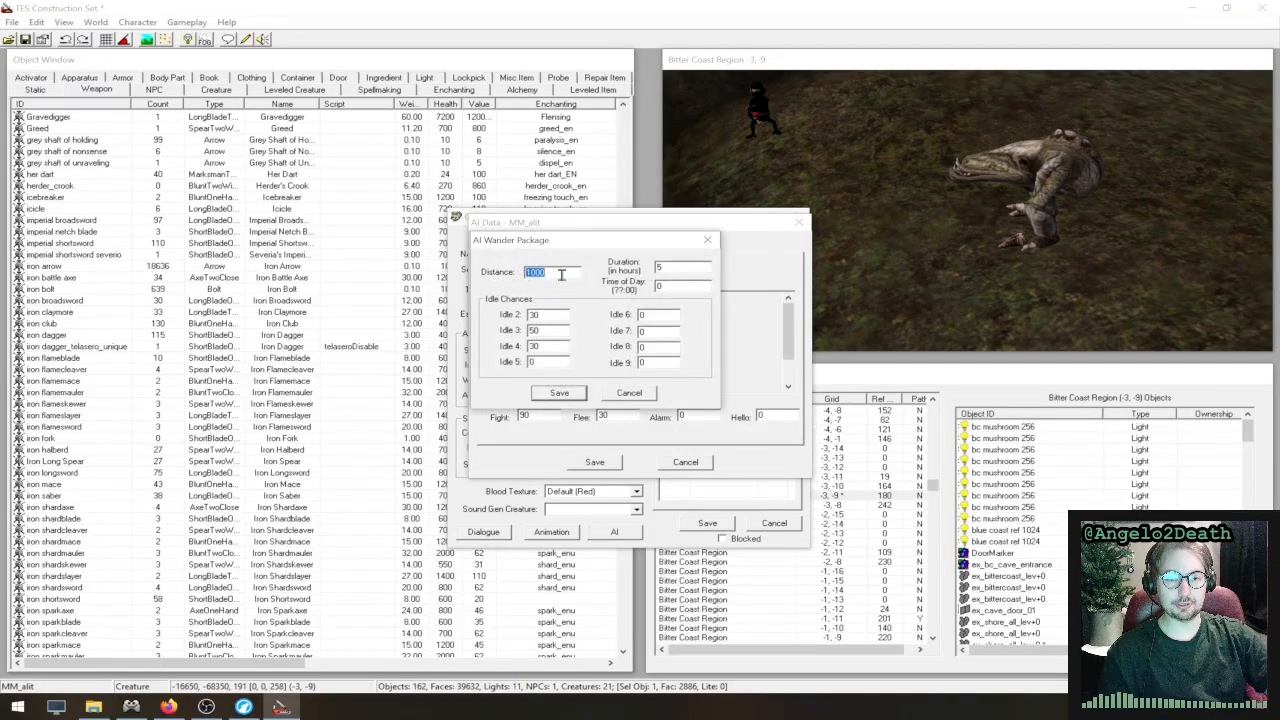
left_click(681, 266)
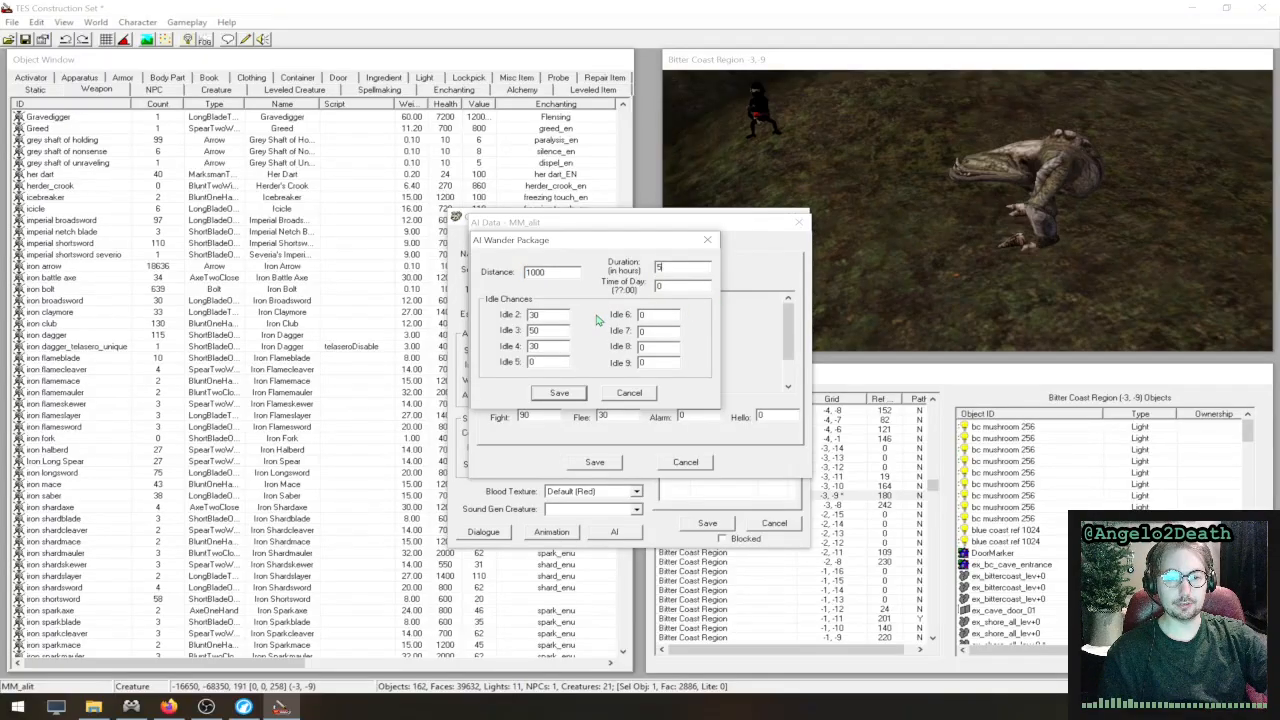
double_click(533, 330)
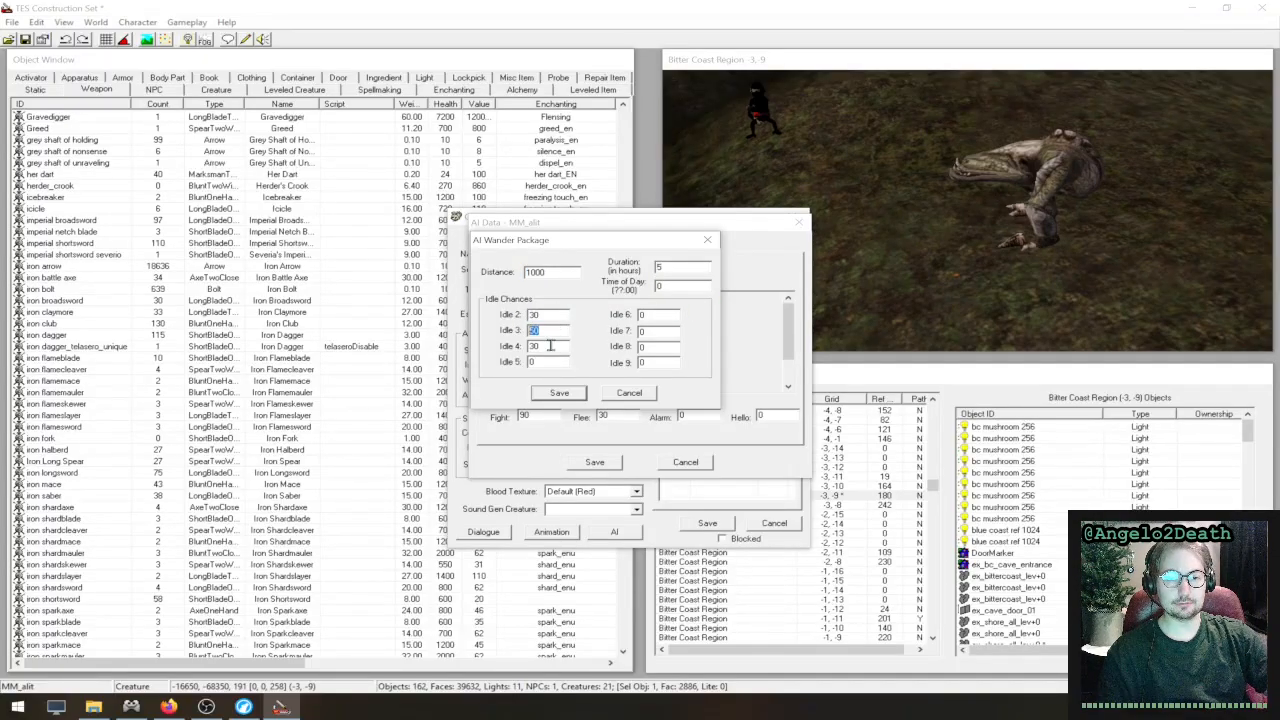
double_click(556, 361)
left_click(565, 350)
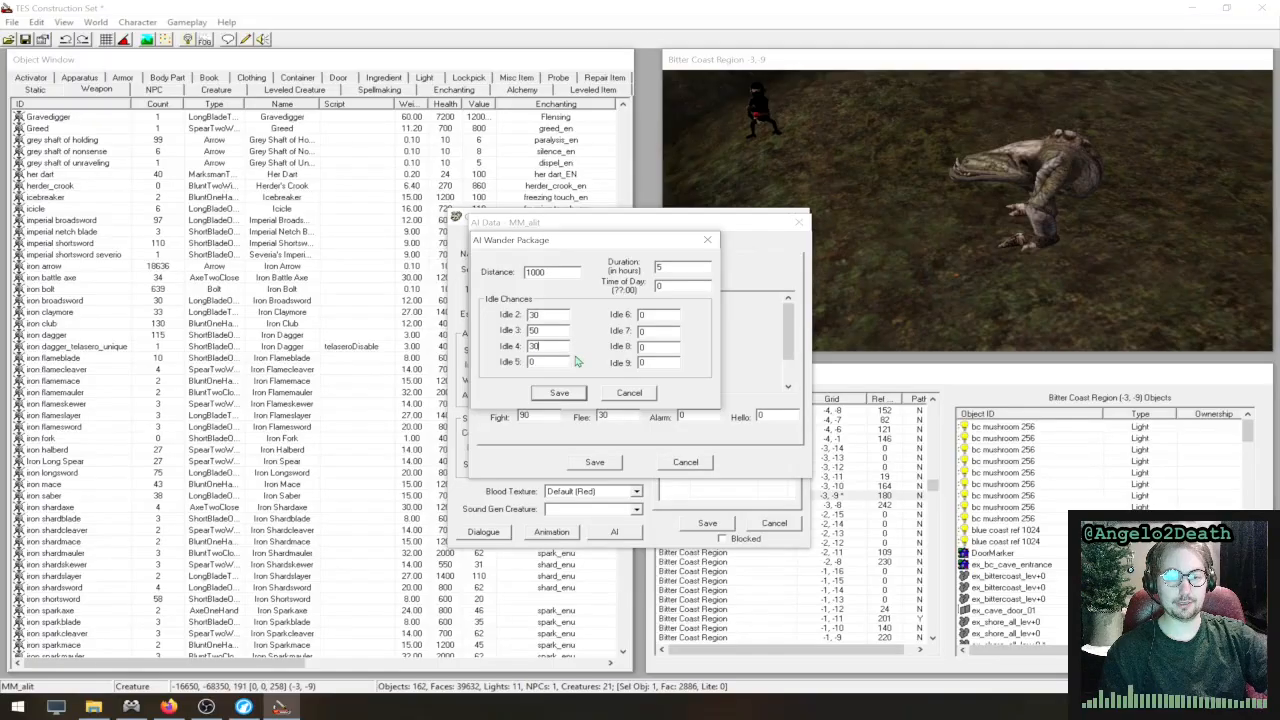
left_click(629, 393)
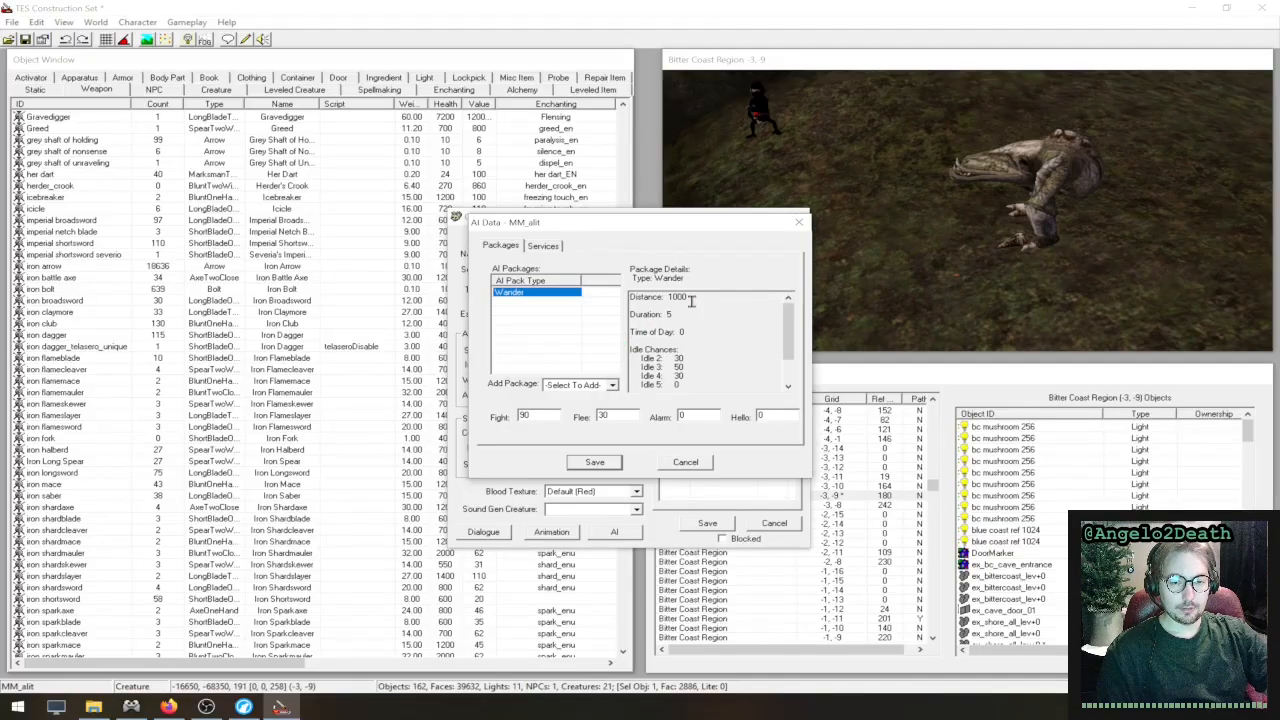
- Look over the addable AI package types, cancel MM_alit's AI data, and check the creature's spells and items
left_click(604, 385)
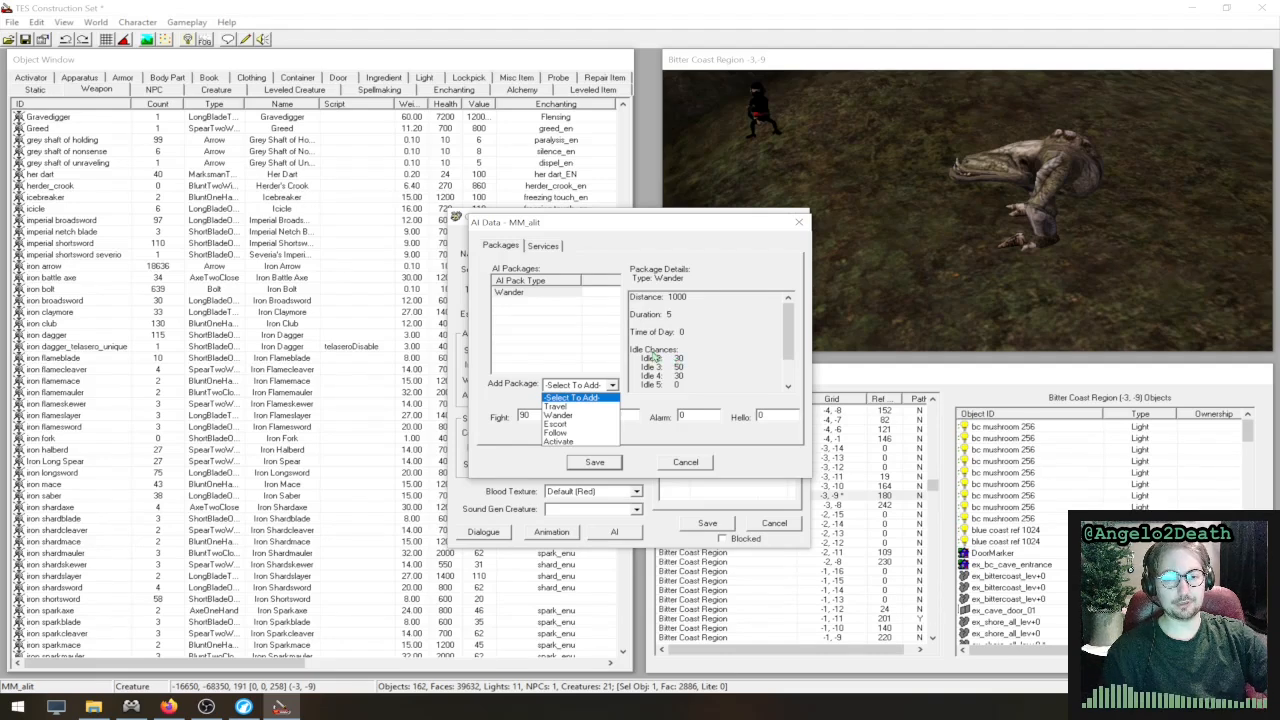
left_click(594, 397)
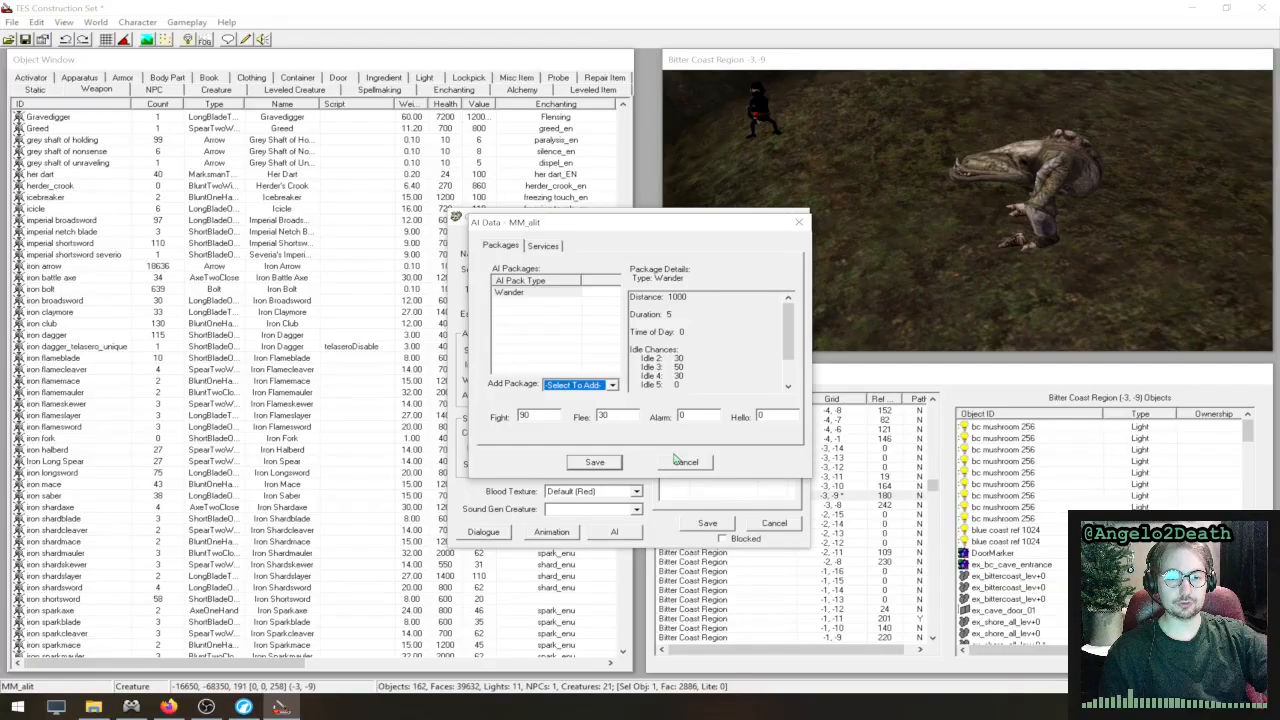
left_click(685, 462)
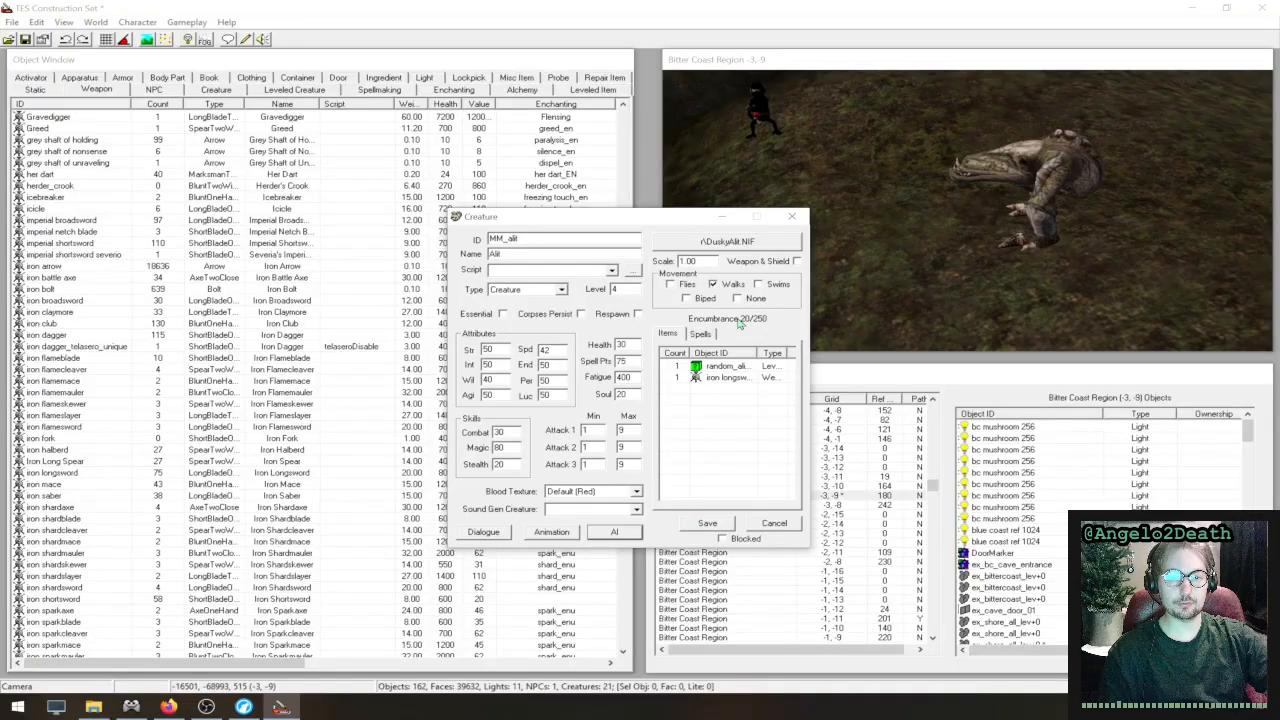
left_click(702, 336)
left_click(681, 334)
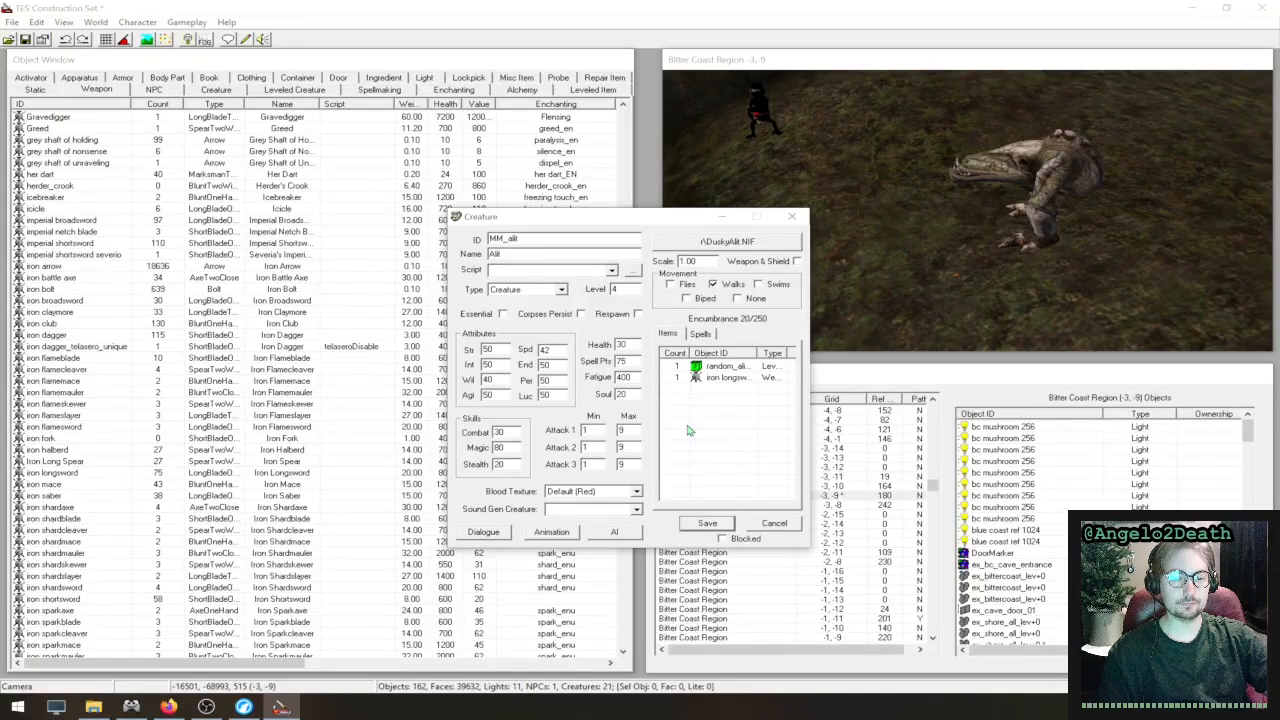
- Reopen MM_alit's AI data and review its available services and addable package types
left_click(610, 536)
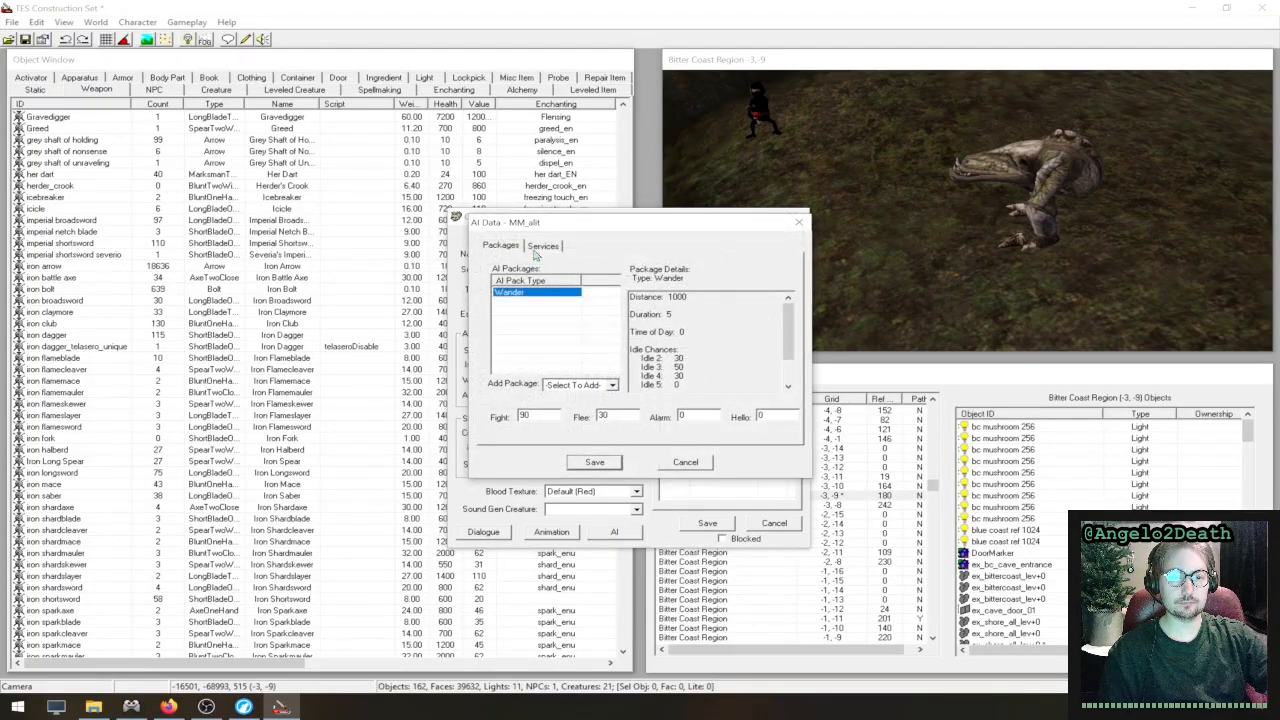
left_click(542, 247)
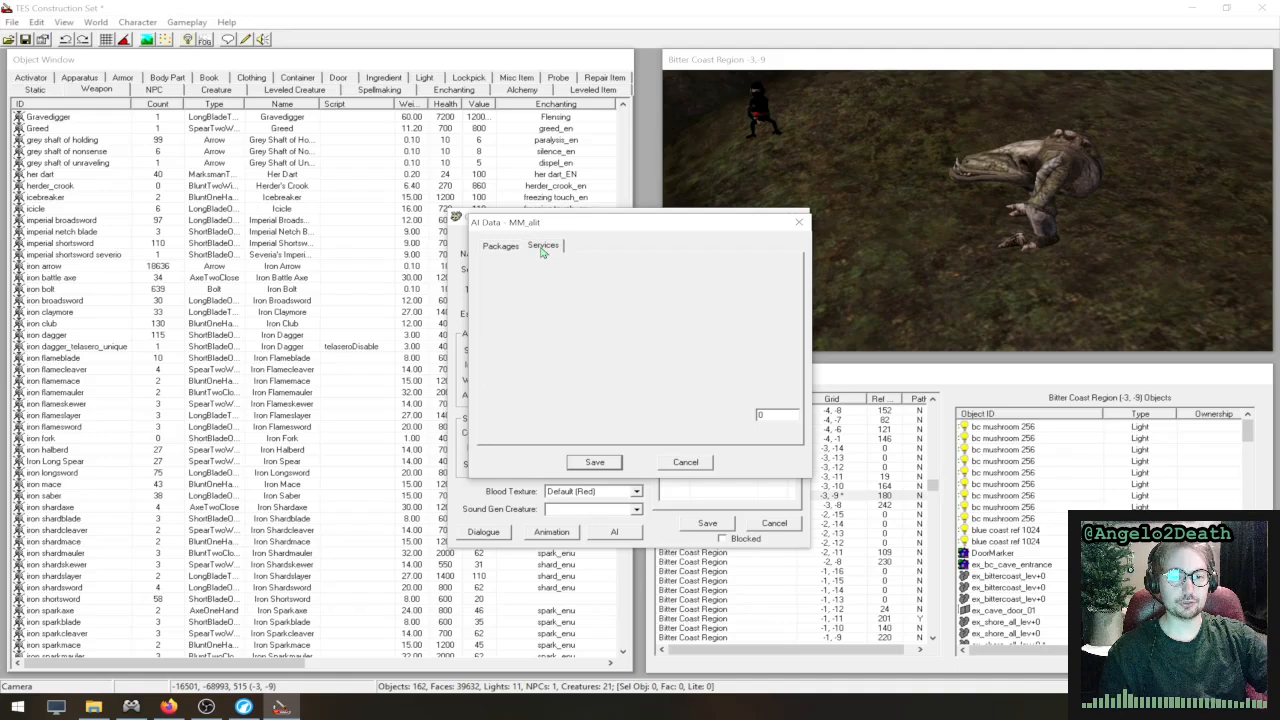
left_click(508, 249)
left_click(590, 384)
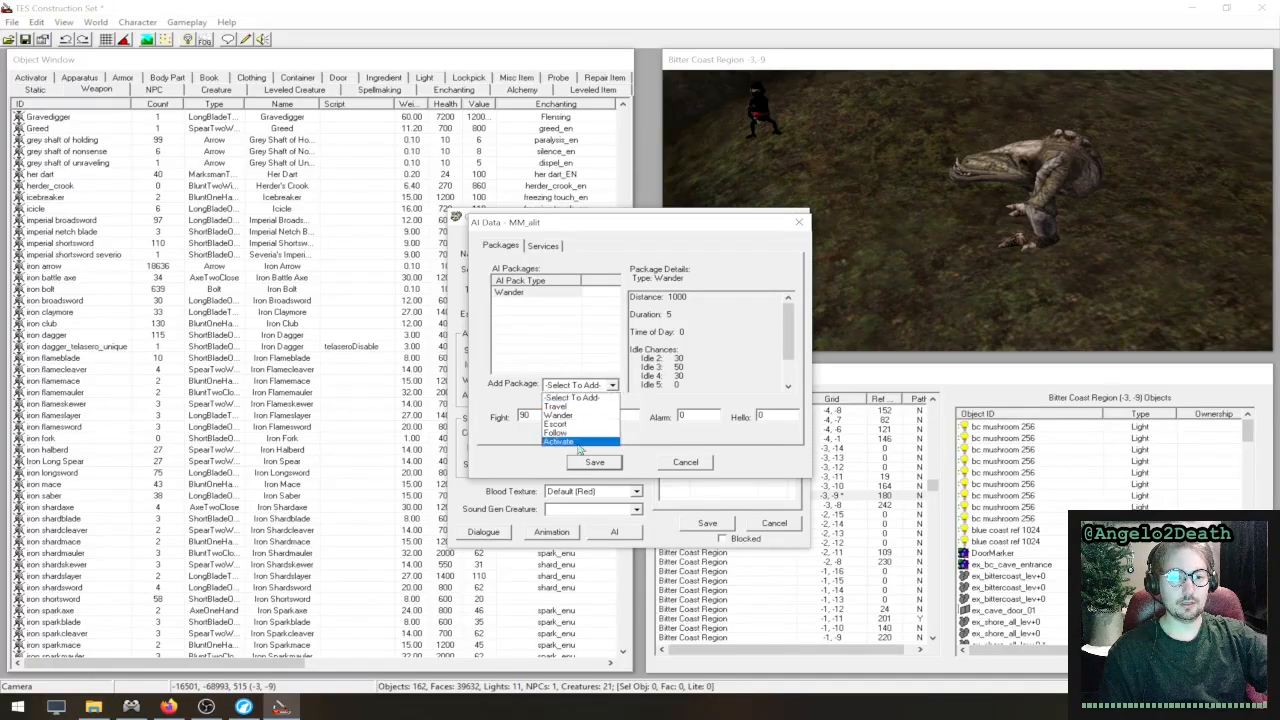
left_click(572, 397)
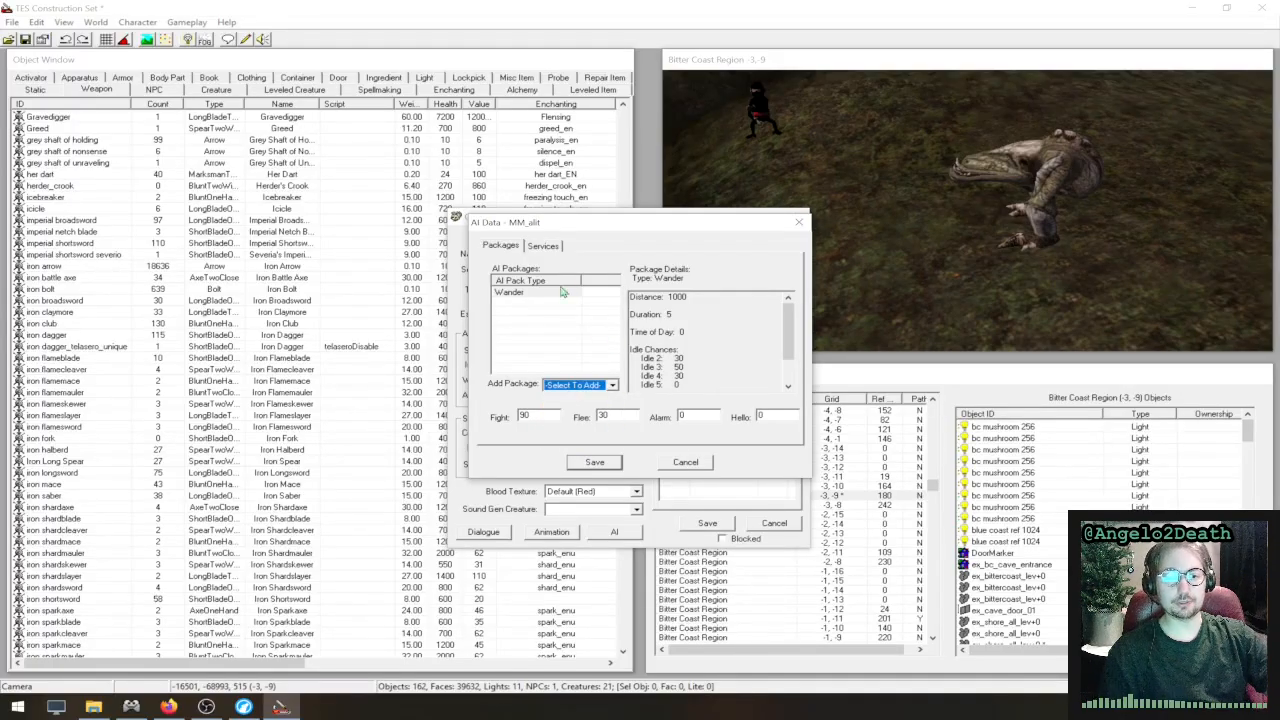
left_click(545, 246)
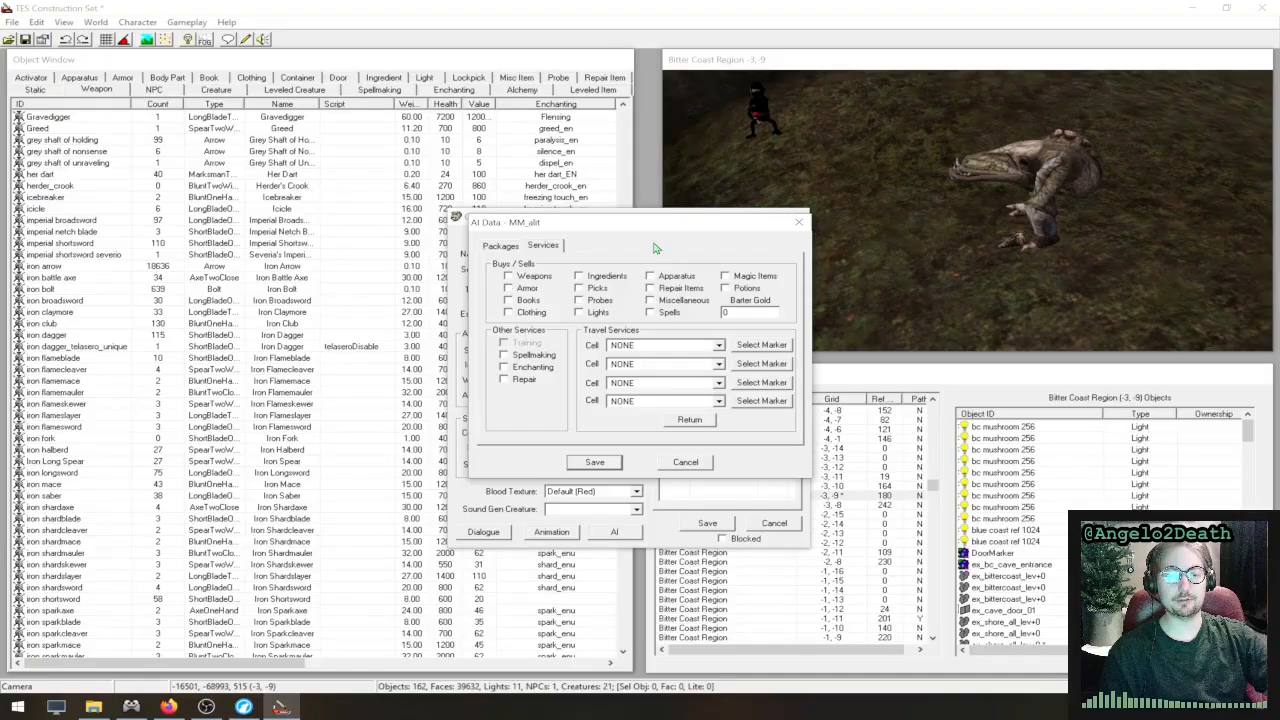
- Try enabling Weapons trading and an Activate package for MM_alit, closing the AI data and creature dialogs without saving
left_click(510, 277)
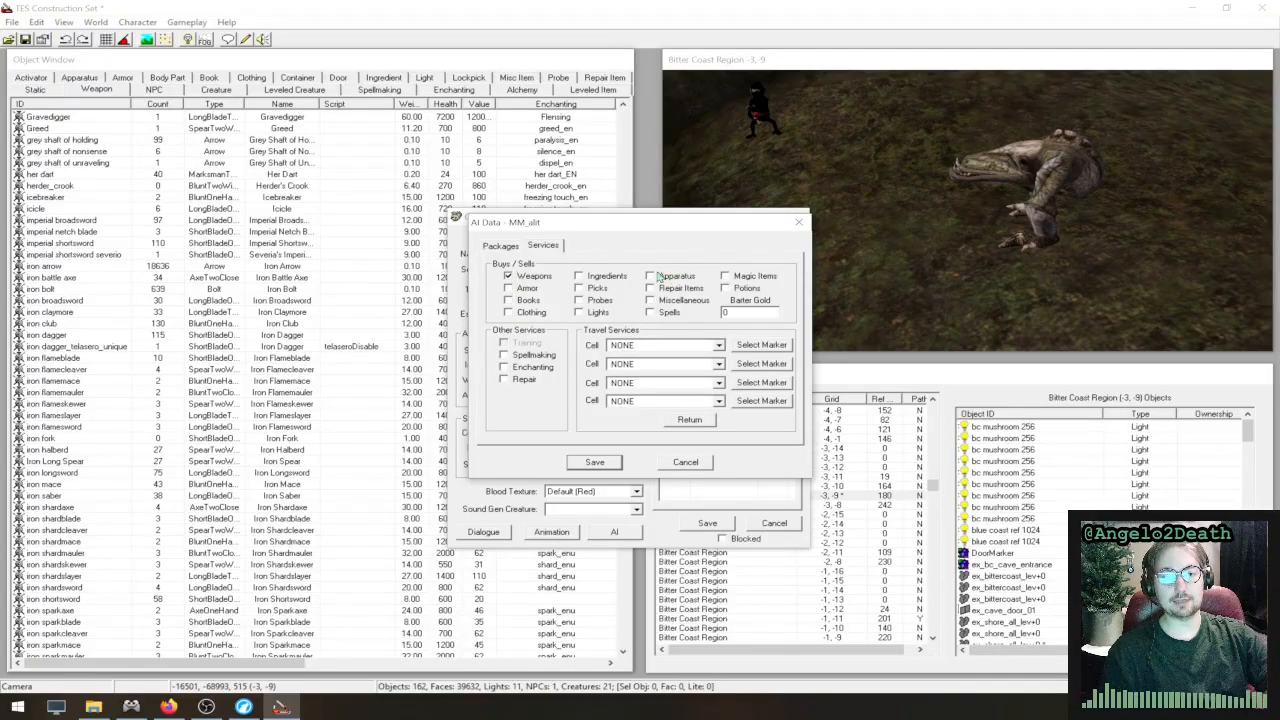
left_click_drag(640, 227, 610, 251)
left_click(472, 265)
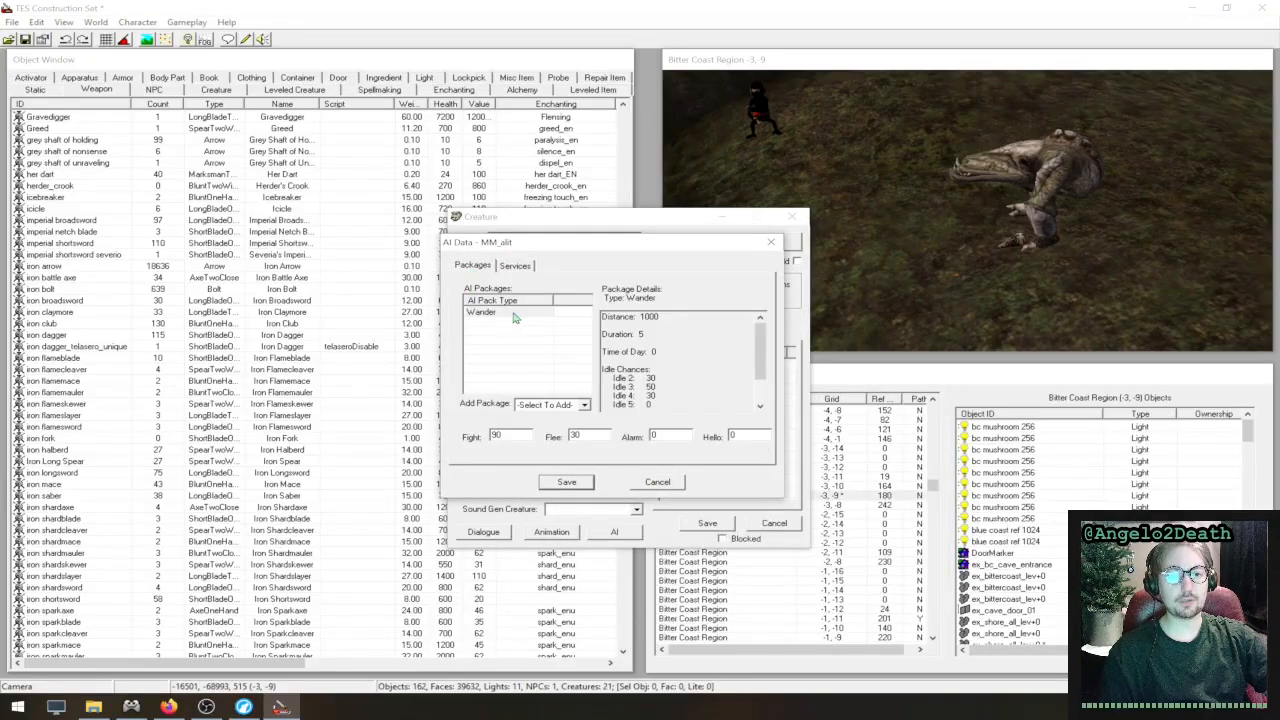
left_click(565, 404)
left_click(561, 462)
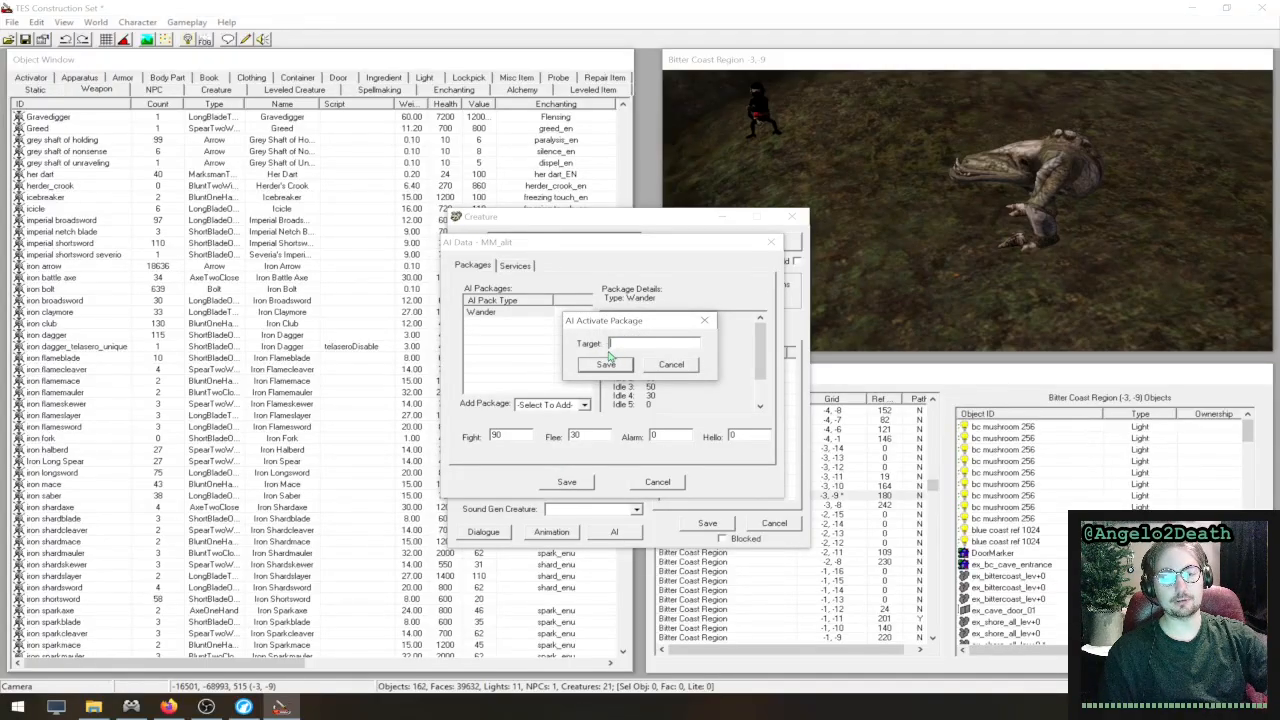
left_click(693, 367)
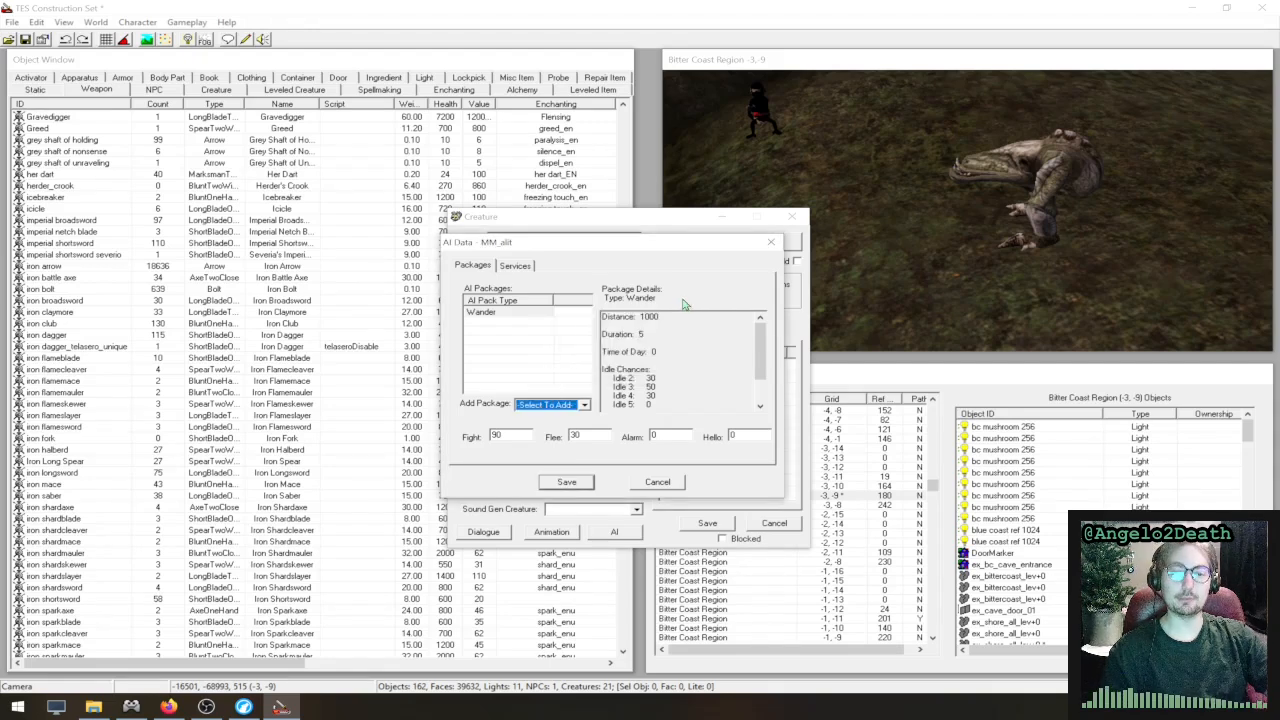
left_click(771, 242)
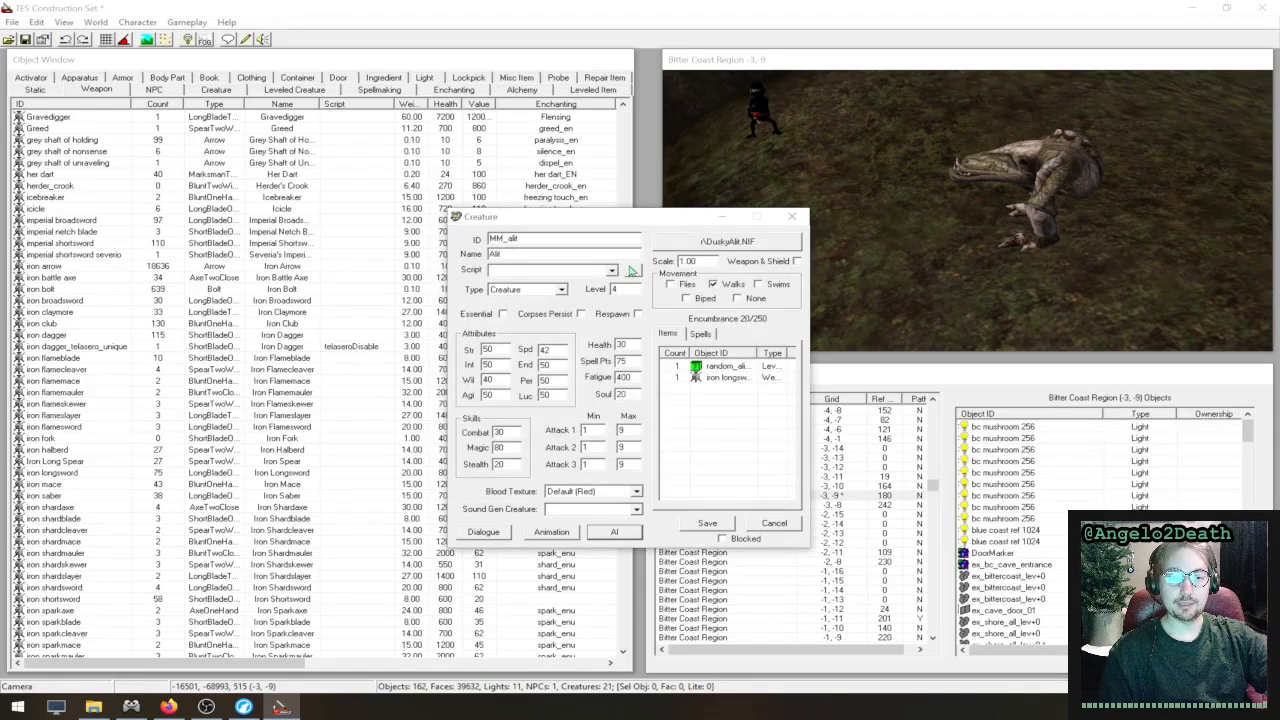
left_click(792, 218)
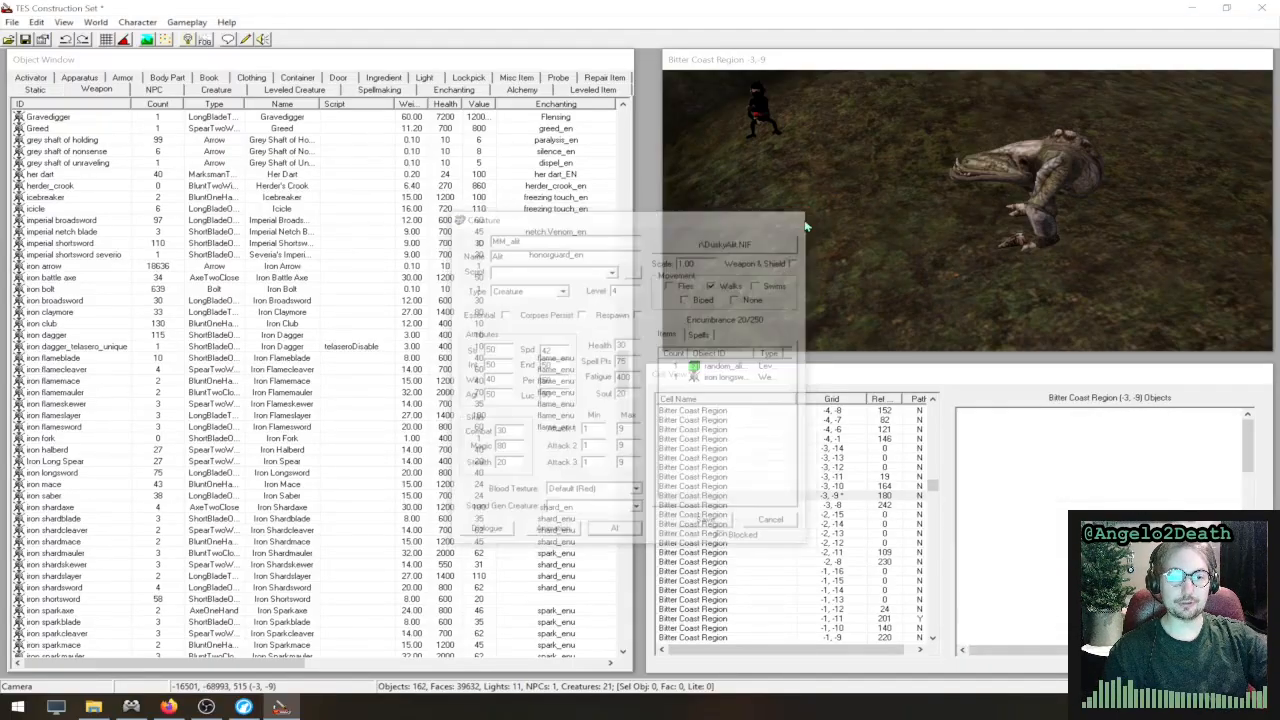
- Start a new NPC with the ID MM_gothren and the name Gothren, leaving its script blank
left_click(154, 89)
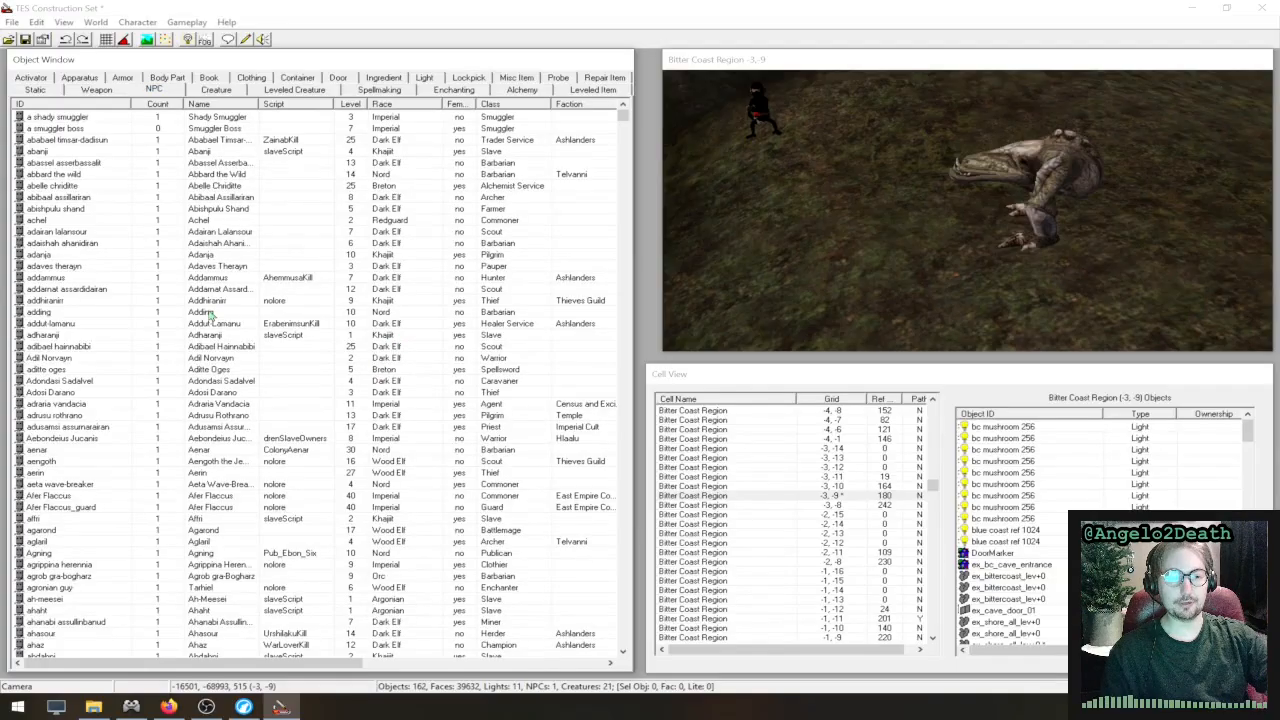
right_click(115, 153)
left_click(157, 167)
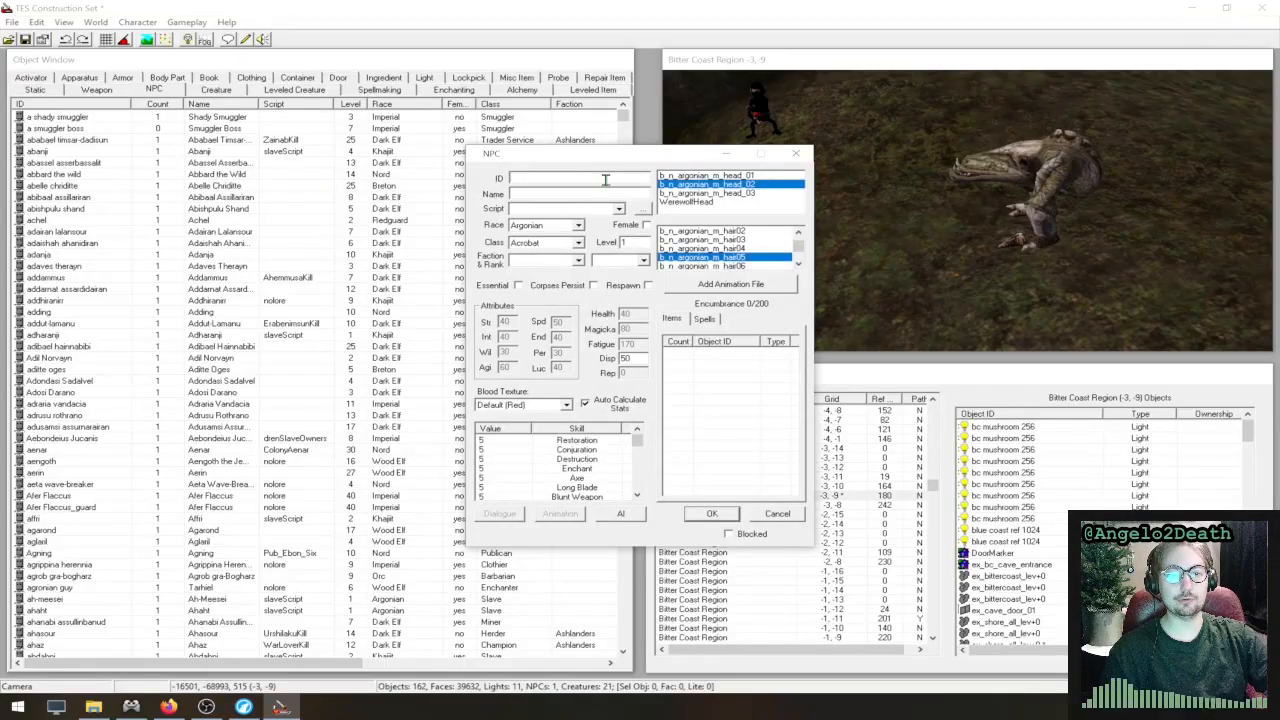
type("MM_gothren")
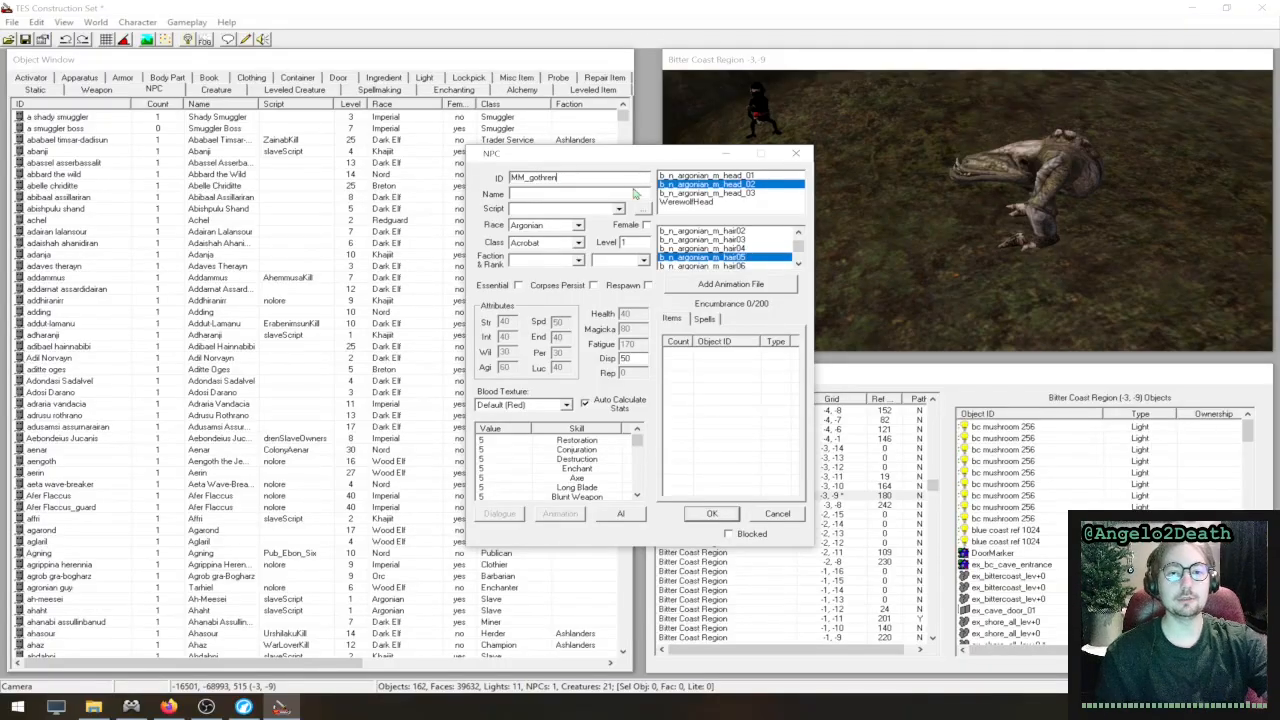
left_click(562, 192)
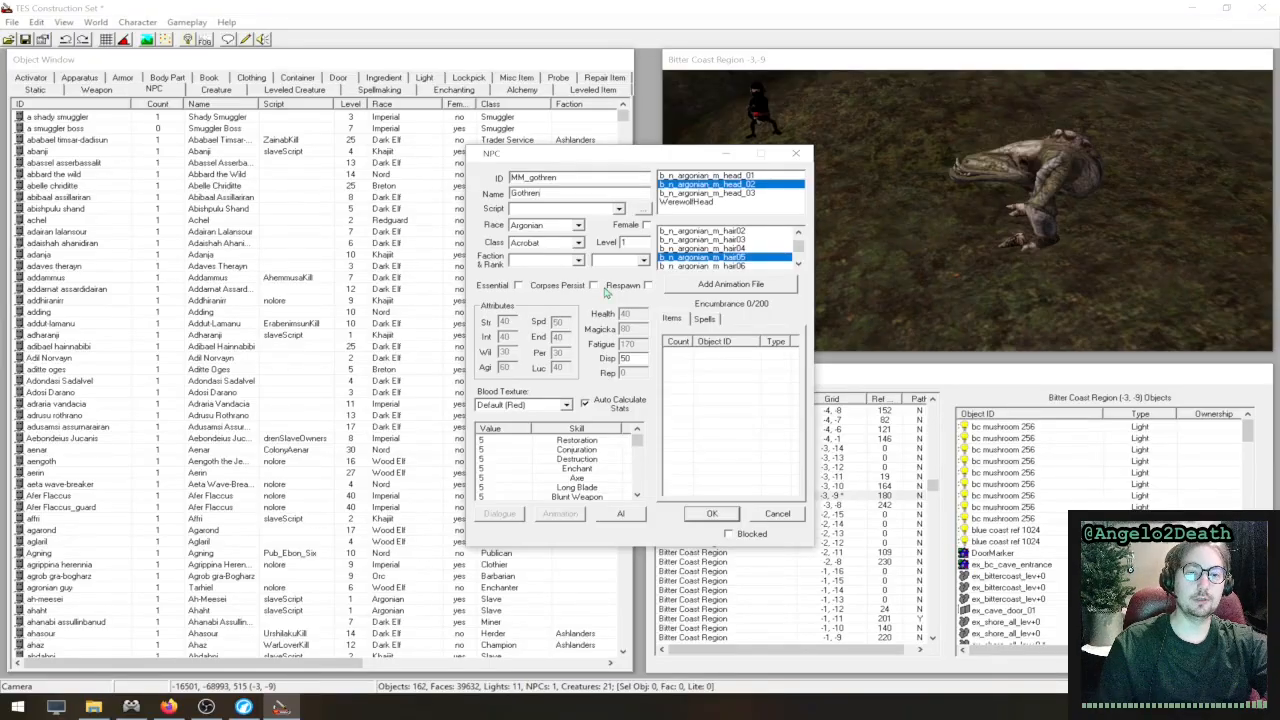
left_click(565, 212)
left_click(572, 213)
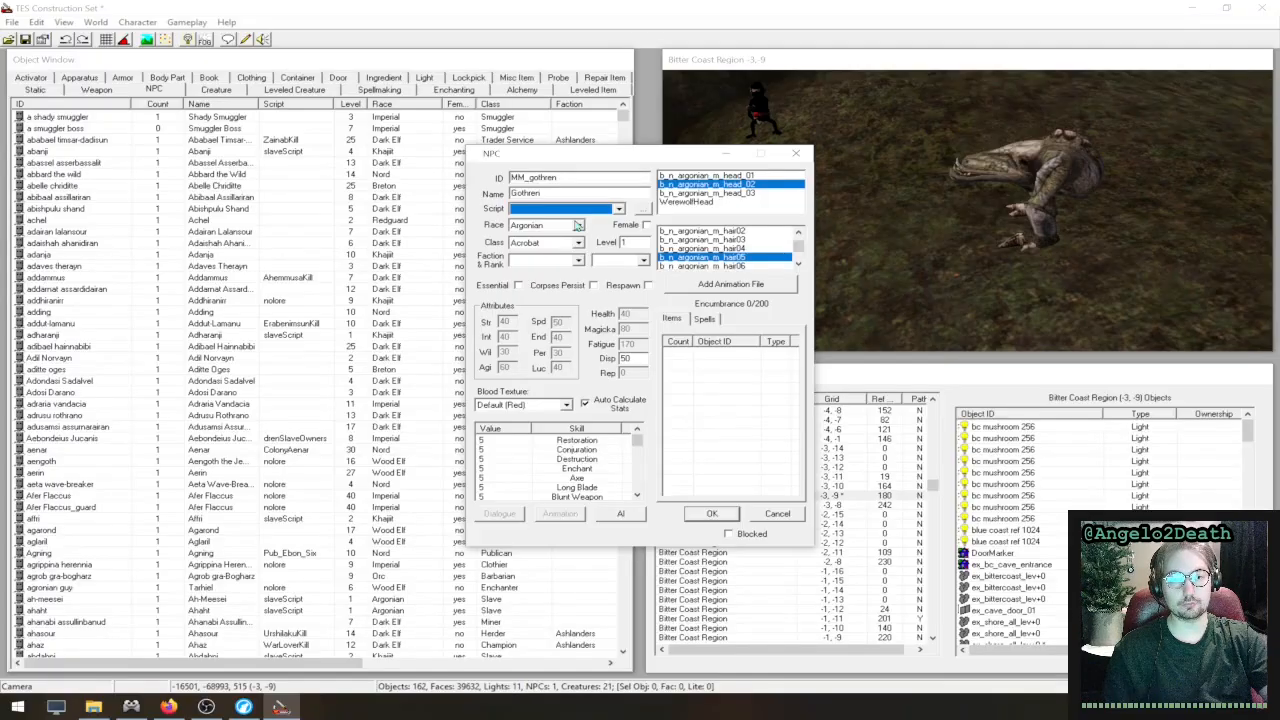
- Set the class of the NPC Gothren to Sorcerer
left_click(579, 243)
scroll(550, 300, "down", 10)
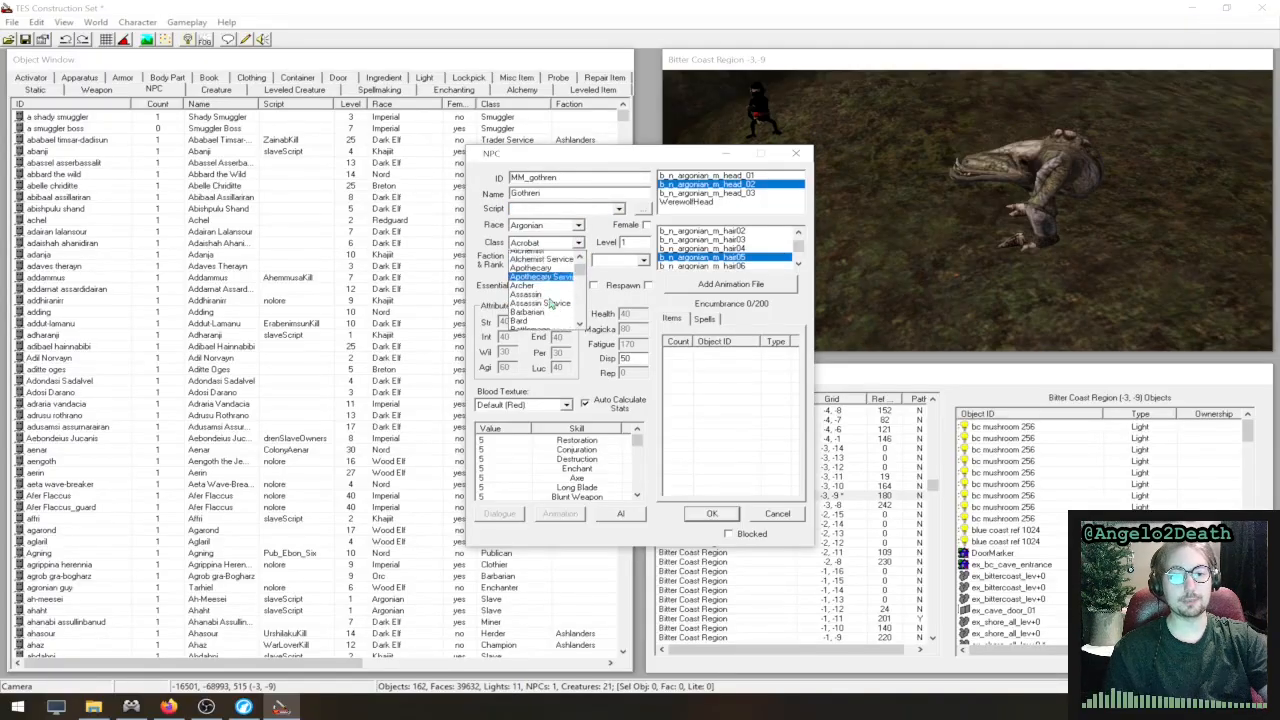
scroll(550, 305, "down", 5)
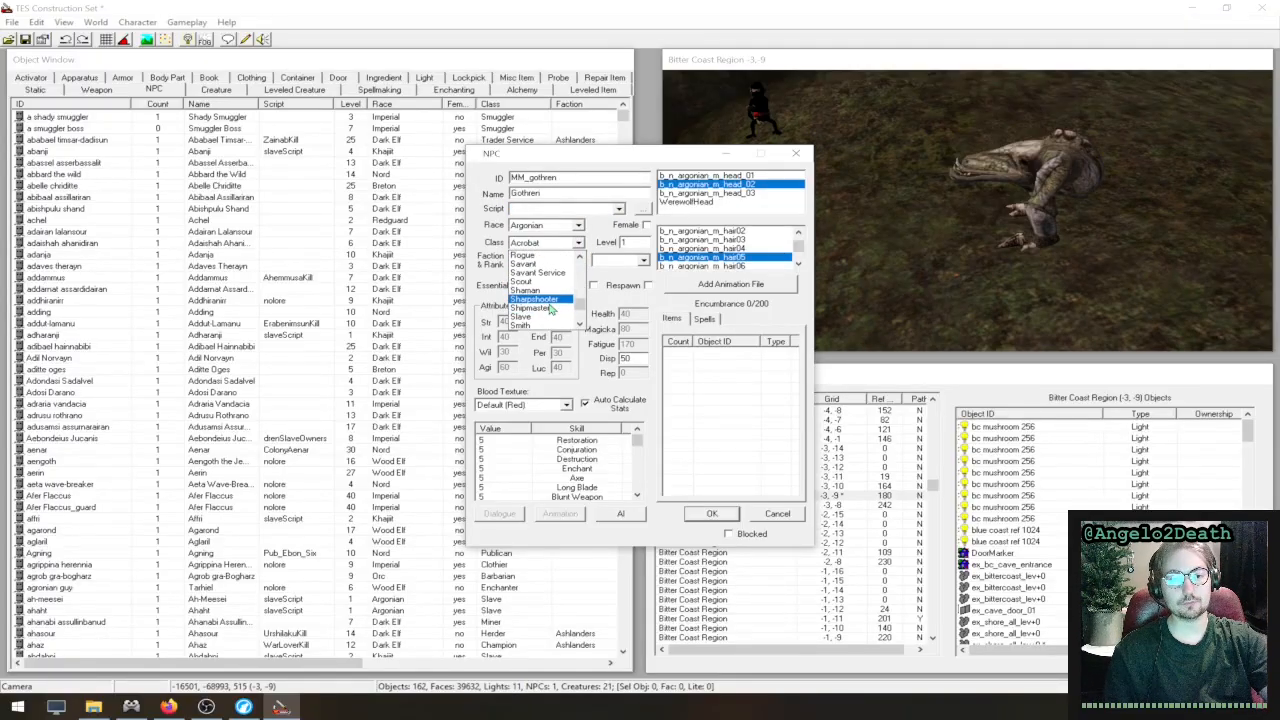
left_click(548, 309)
left_click(576, 245)
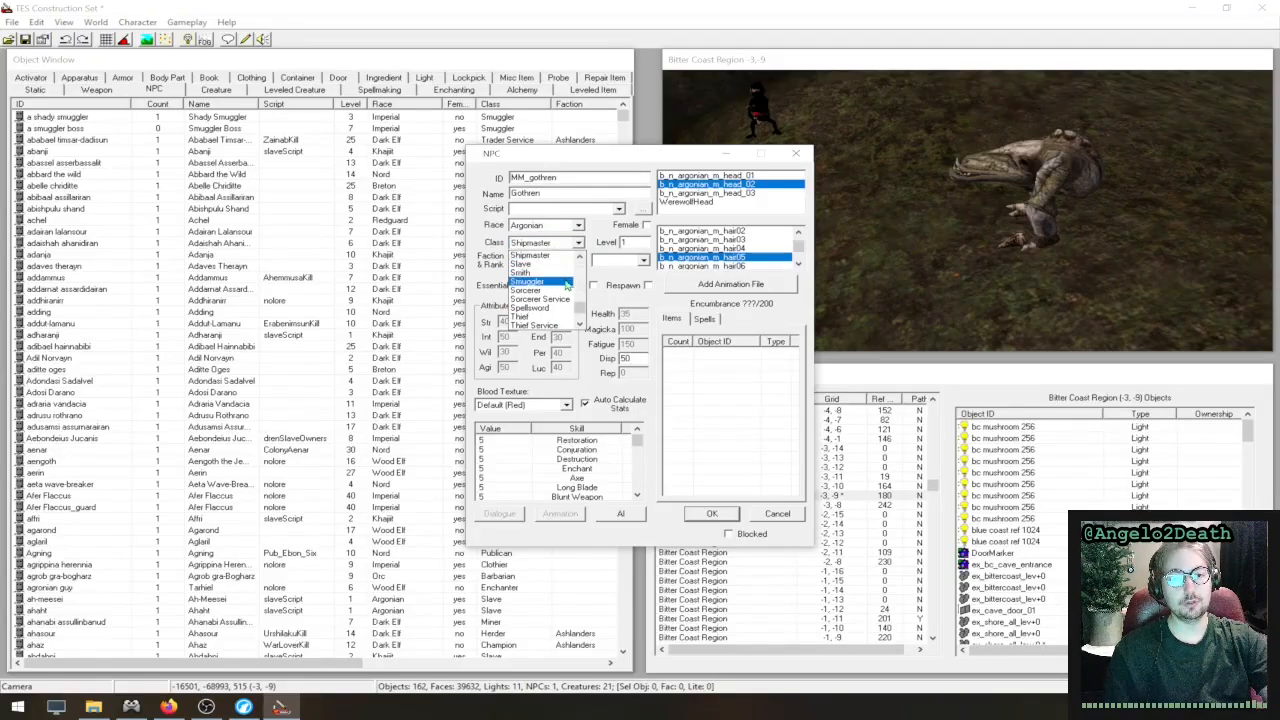
left_click(556, 276)
left_click(549, 244)
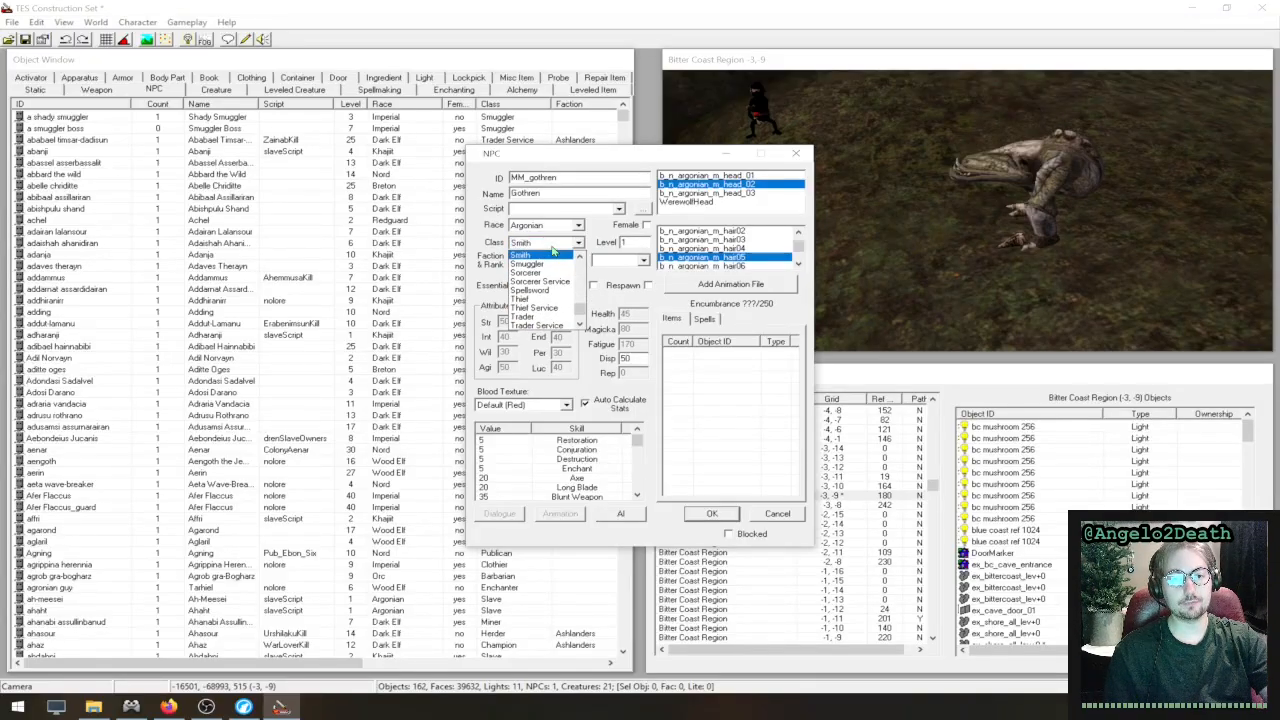
left_click(549, 273)
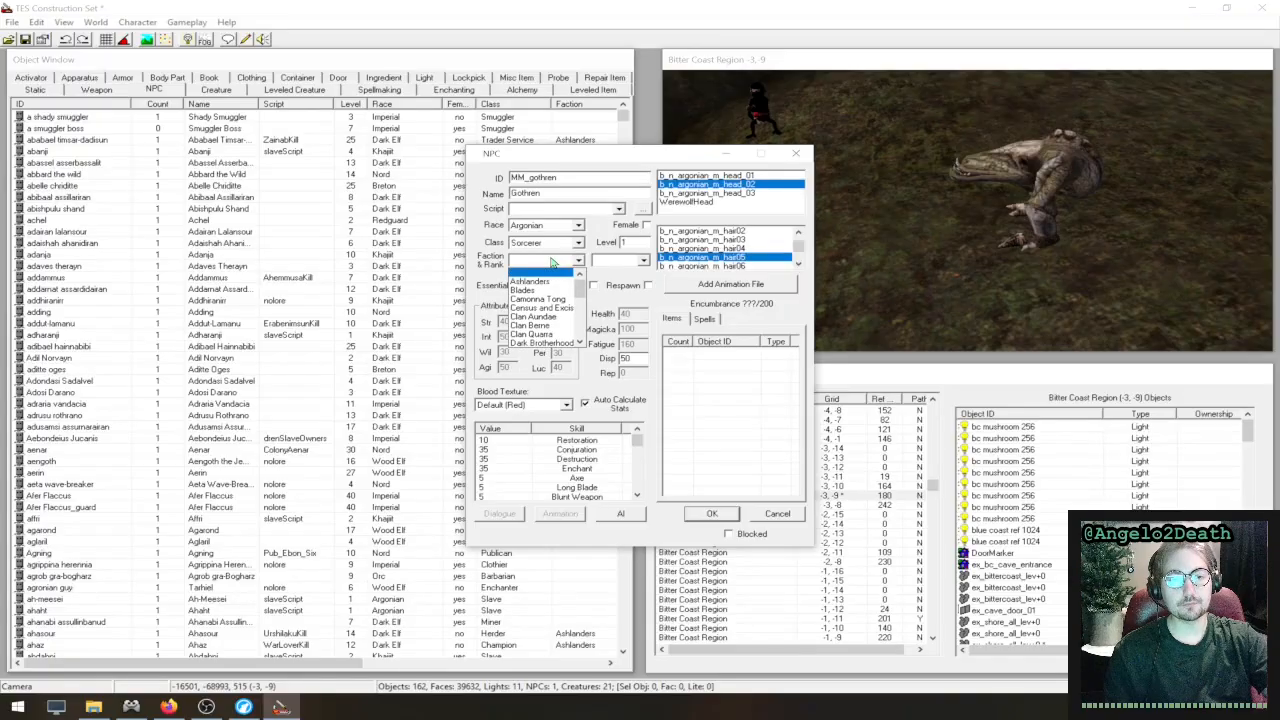
- Look through the faction and rank options for Gothren and keep the faction blank
left_click(613, 268)
left_click(619, 263)
left_click(555, 262)
left_click(556, 263)
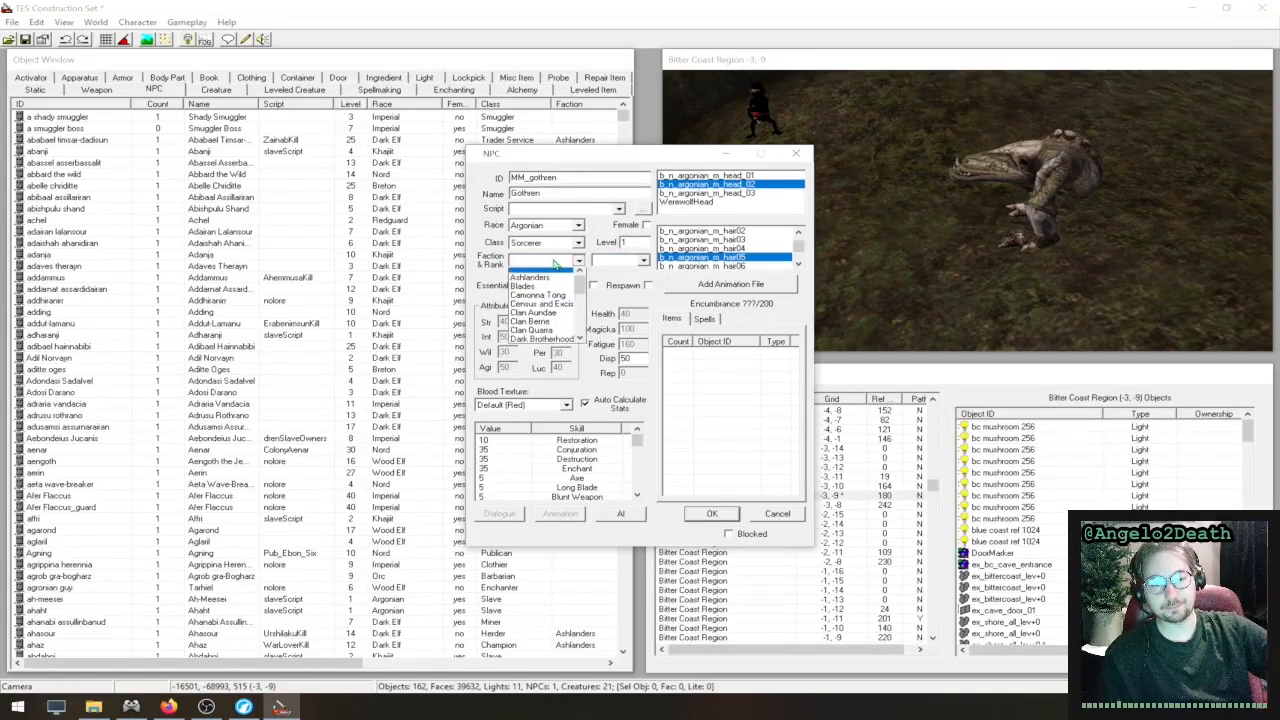
left_click(556, 264)
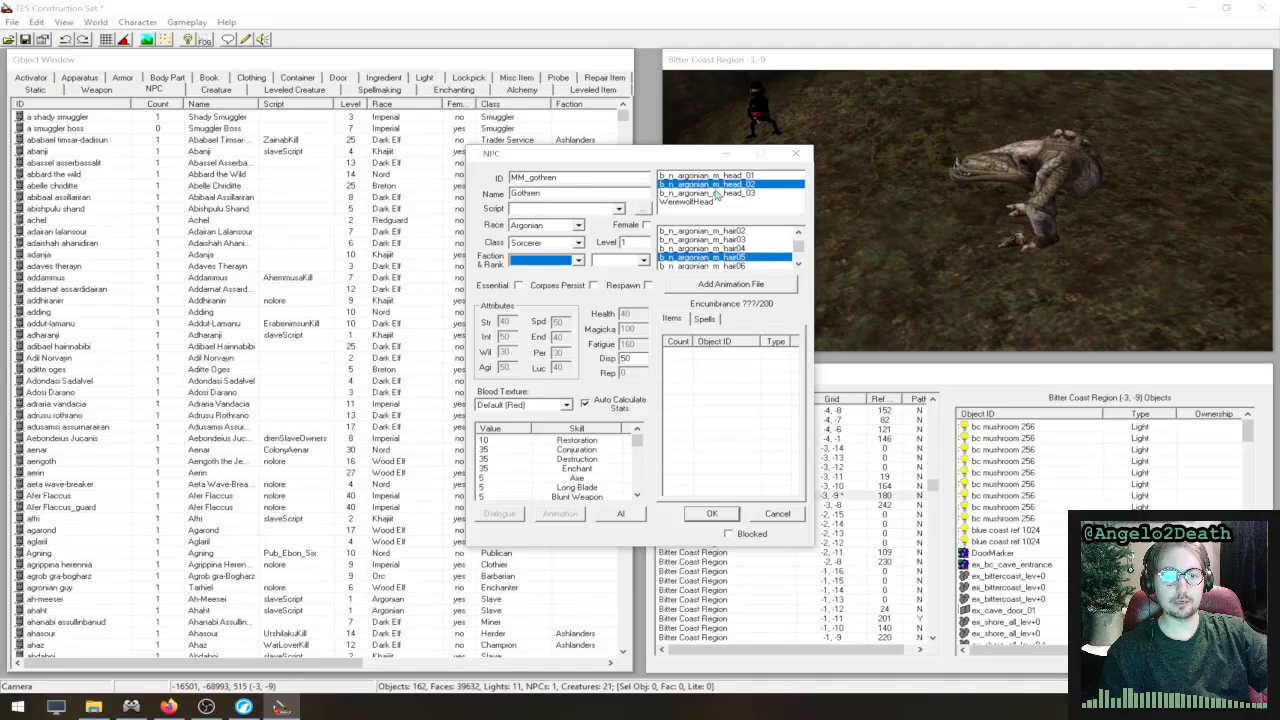
- Set the race of the NPC Gothren to Breton
left_click(579, 226)
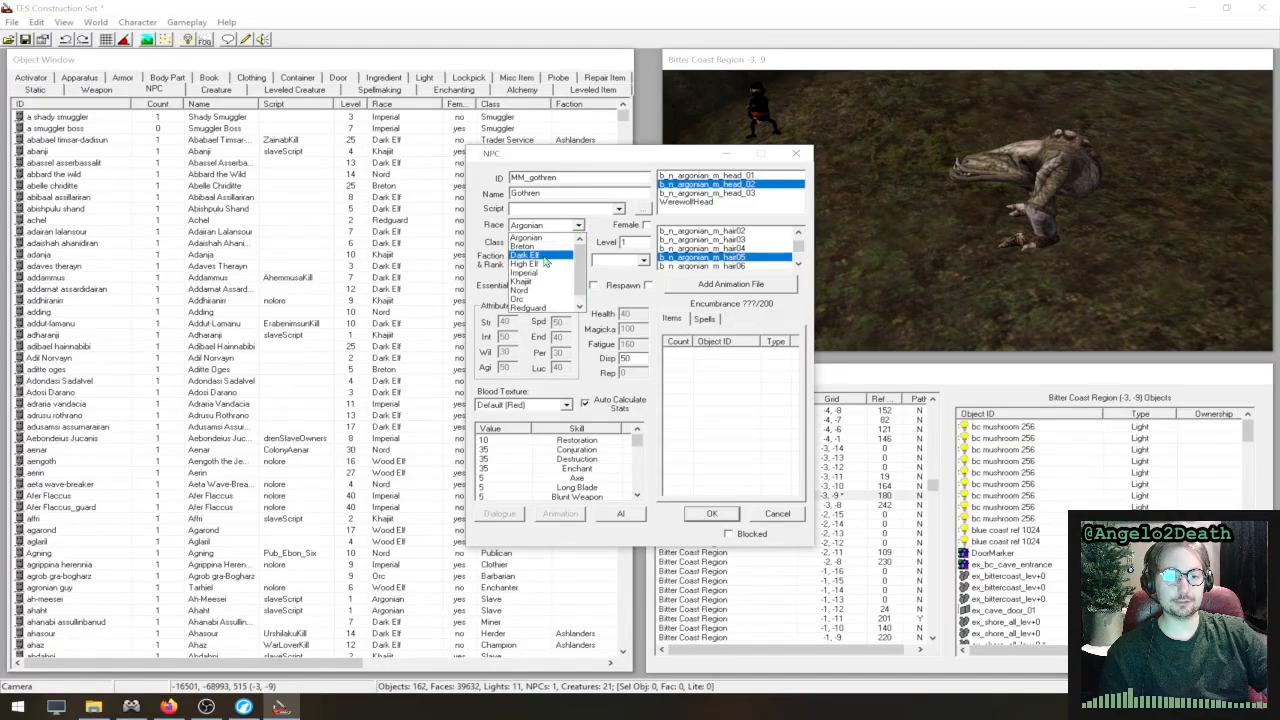
left_click(560, 246)
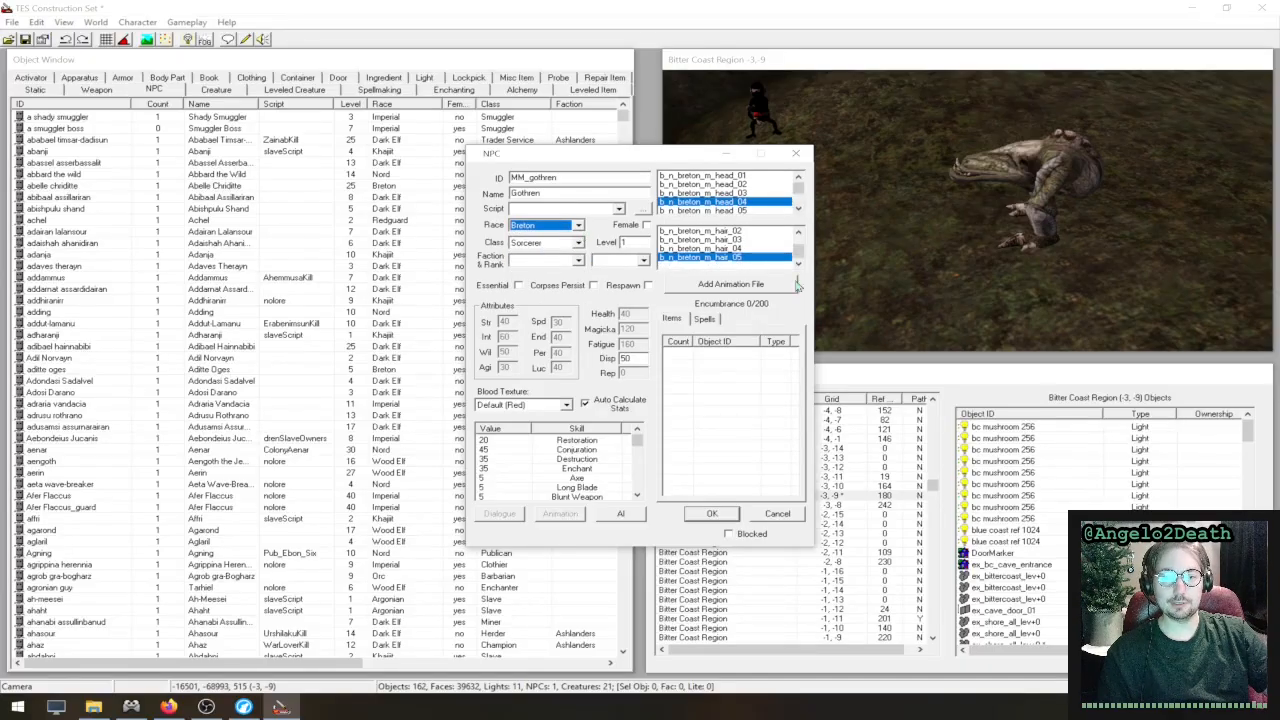
left_click(712, 370)
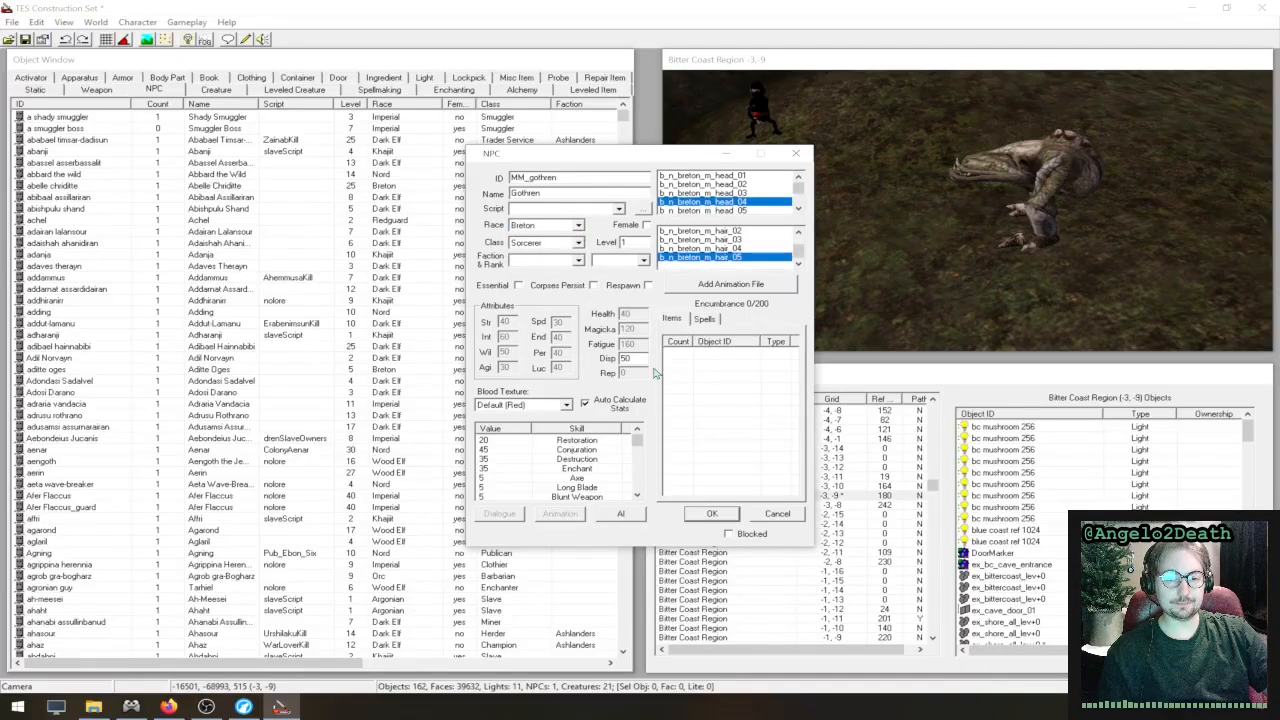
- Add the clothing items common_shirt_01_e and common_shoes_04 to Gothren's inventory
left_click_drag(550, 158, 772, 146)
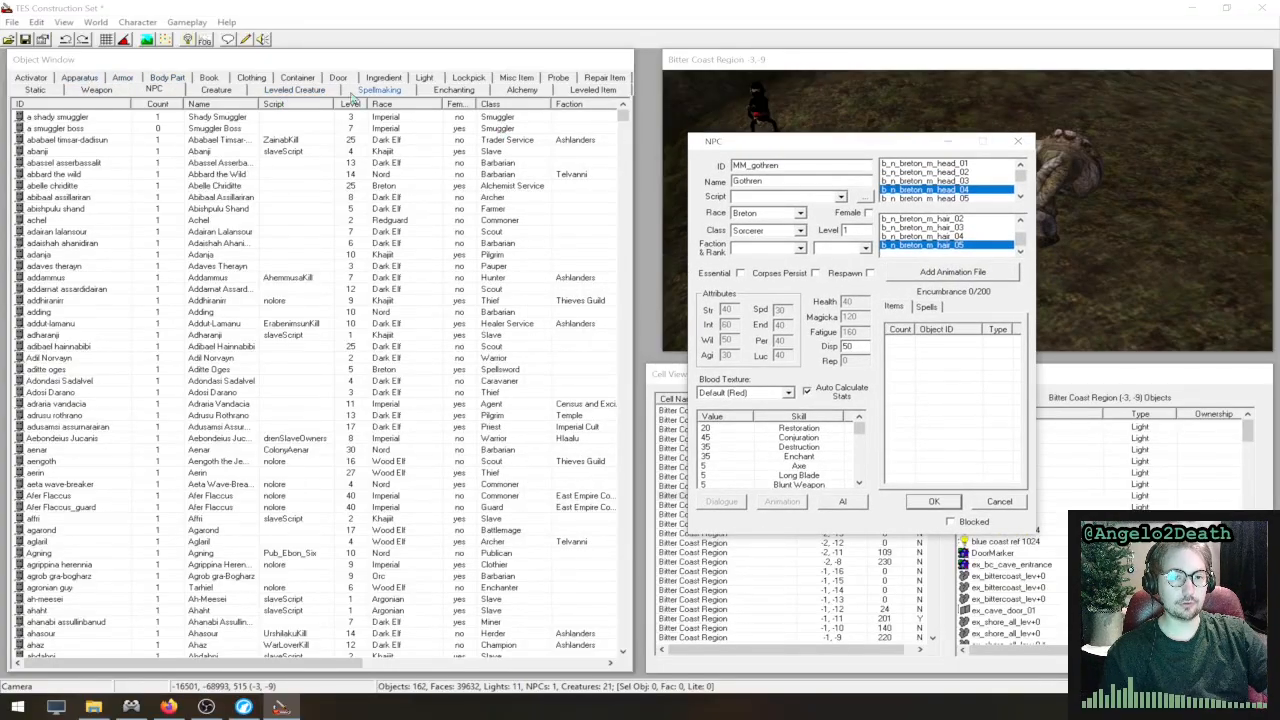
left_click(251, 77)
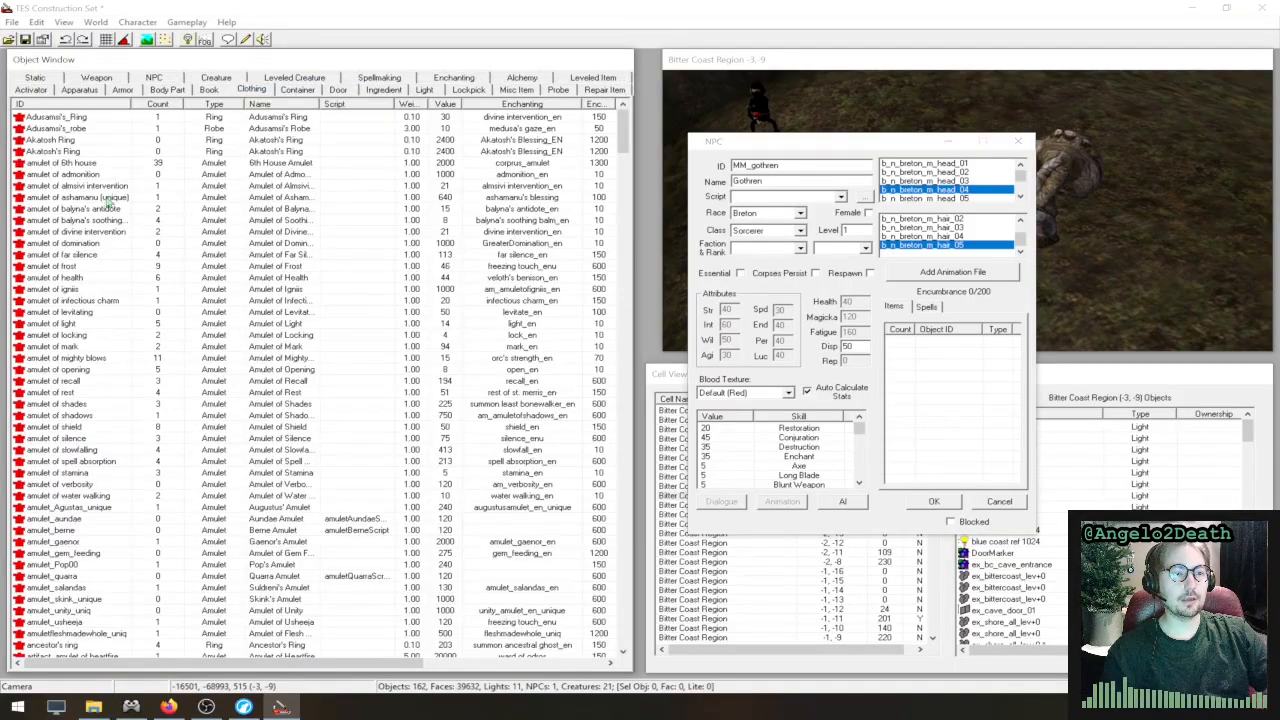
scroll(183, 260, "down", 14)
scroll(245, 284, "down", 20)
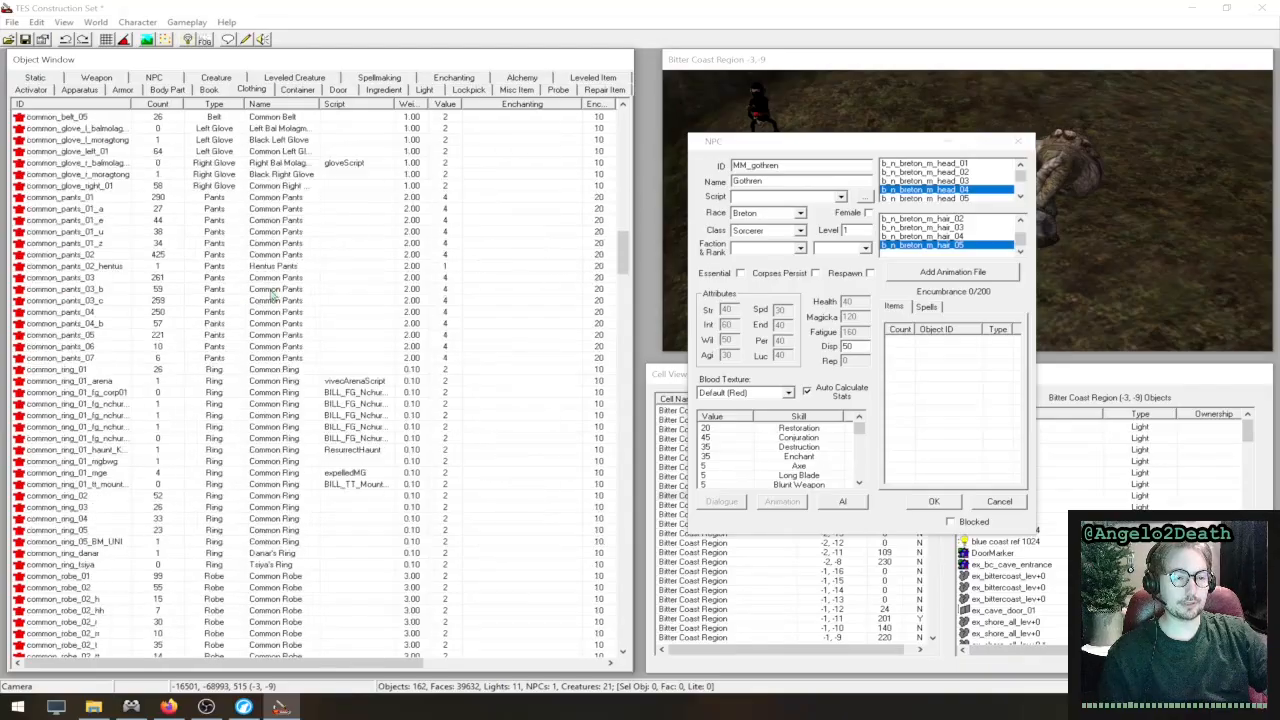
left_click_drag(88, 363, 908, 362)
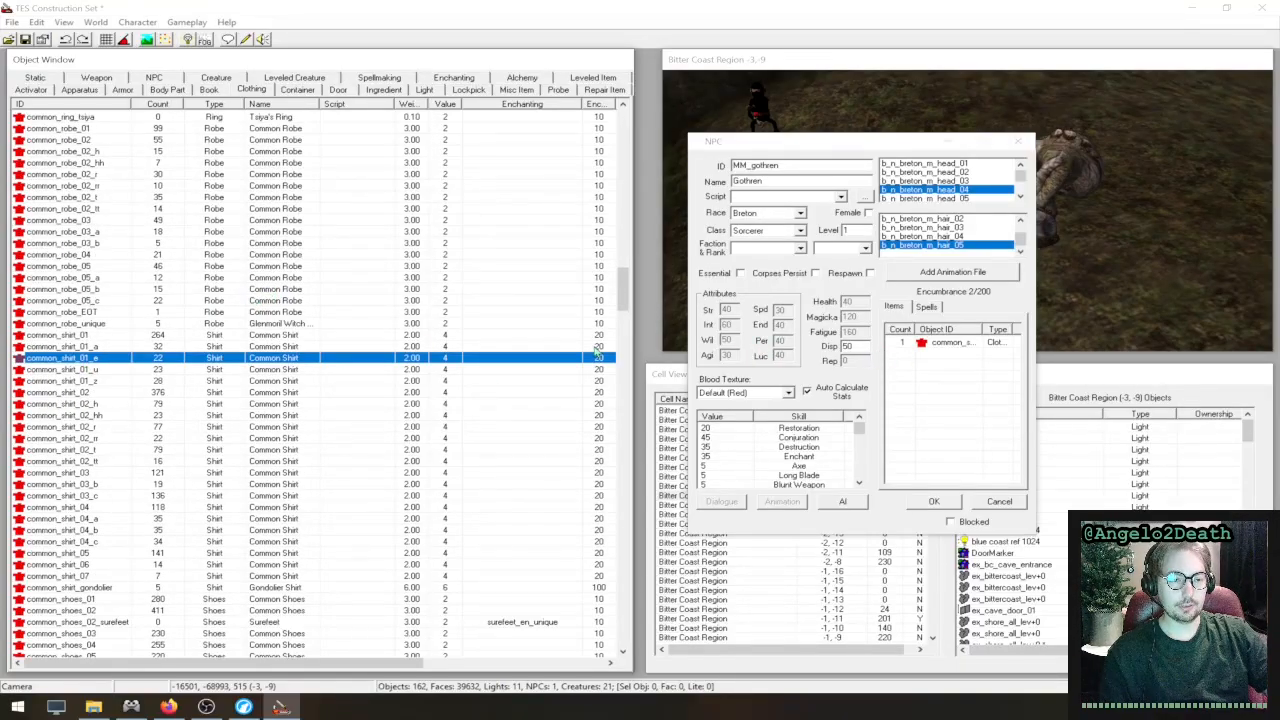
scroll(200, 464, "down", 7)
left_click_drag(80, 404, 908, 403)
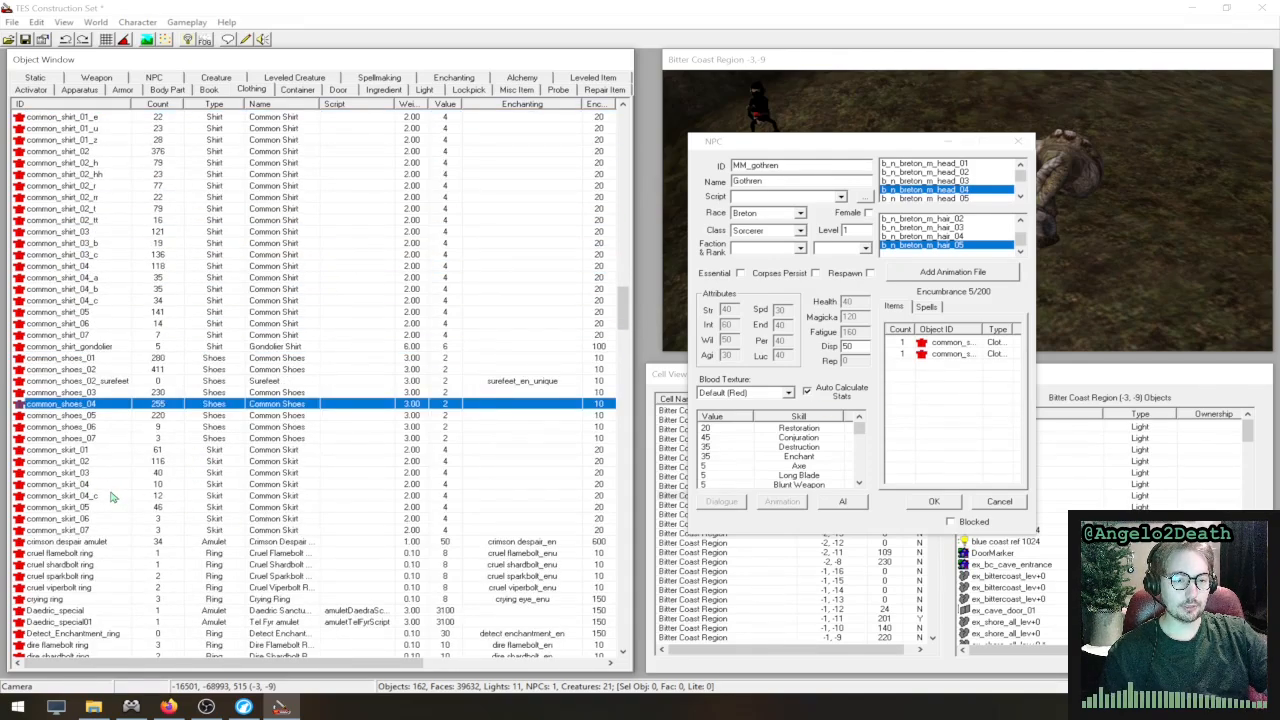
- Add common_pants_01_z to Gothren's inventory and save the new NPC
scroll(112, 498, "down", 5)
scroll(112, 498, "up", 12)
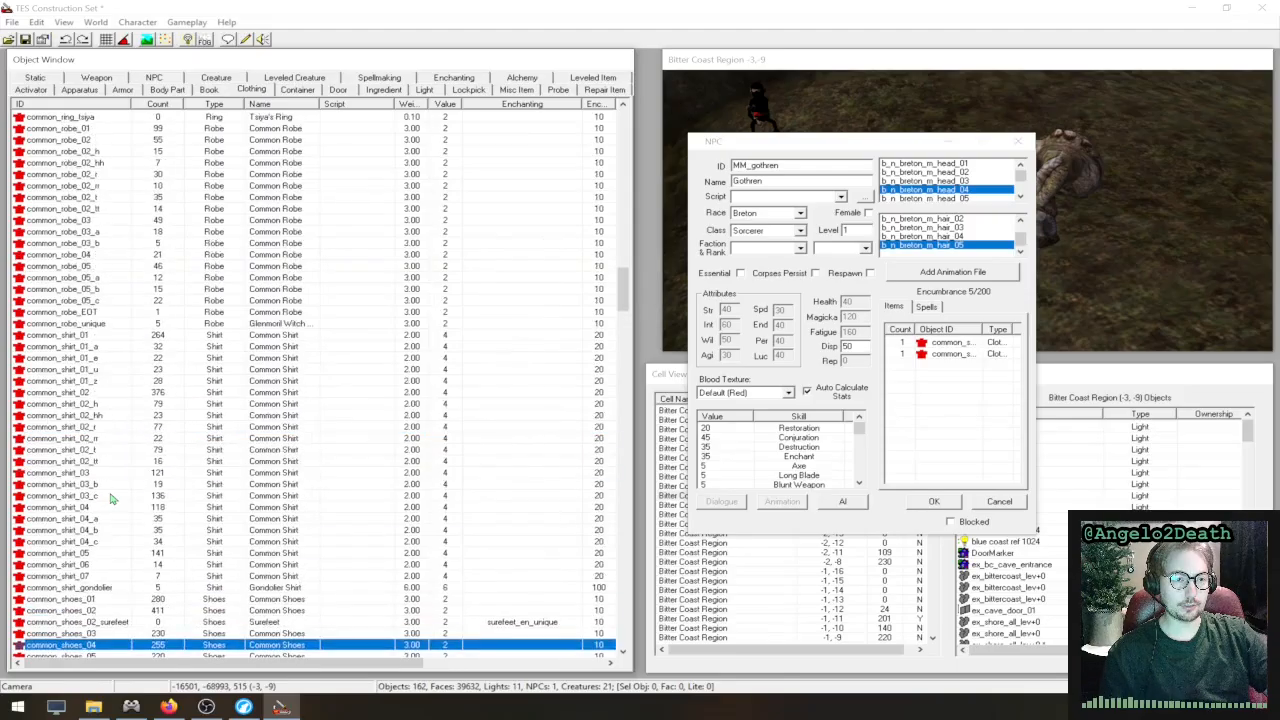
scroll(113, 342, "up", 2)
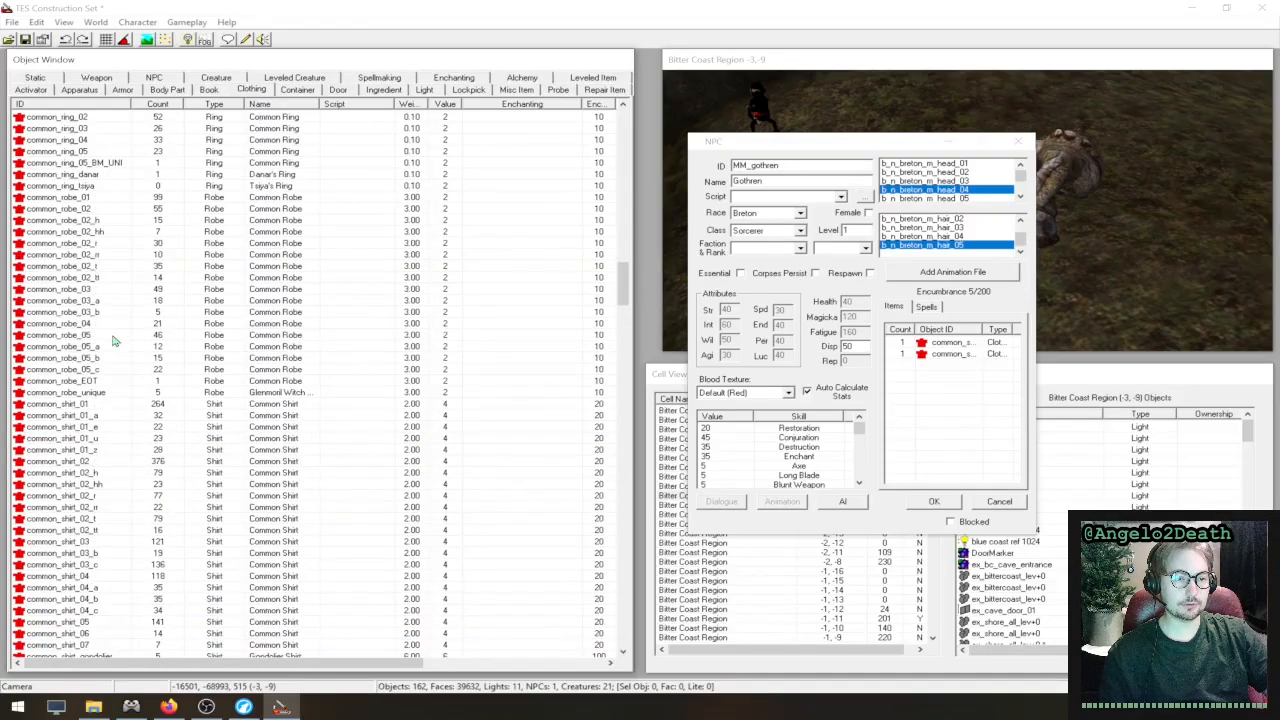
scroll(113, 342, "up", 9)
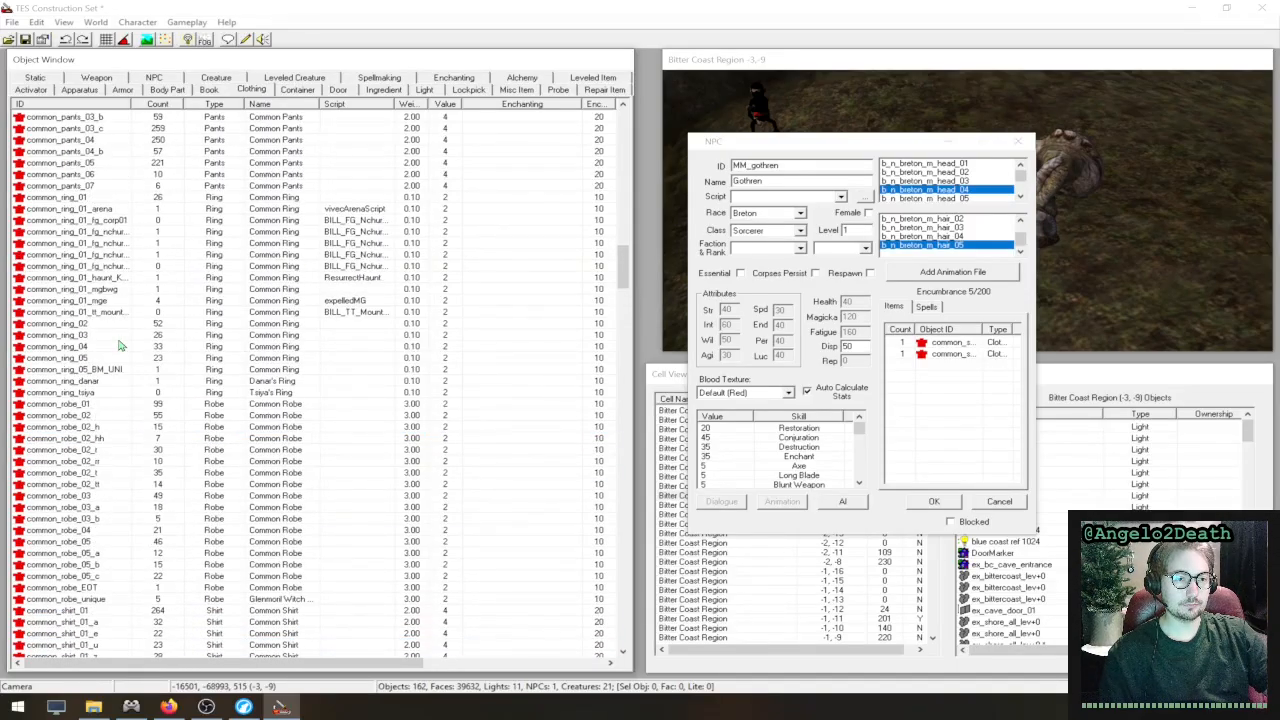
left_click_drag(105, 177, 952, 370)
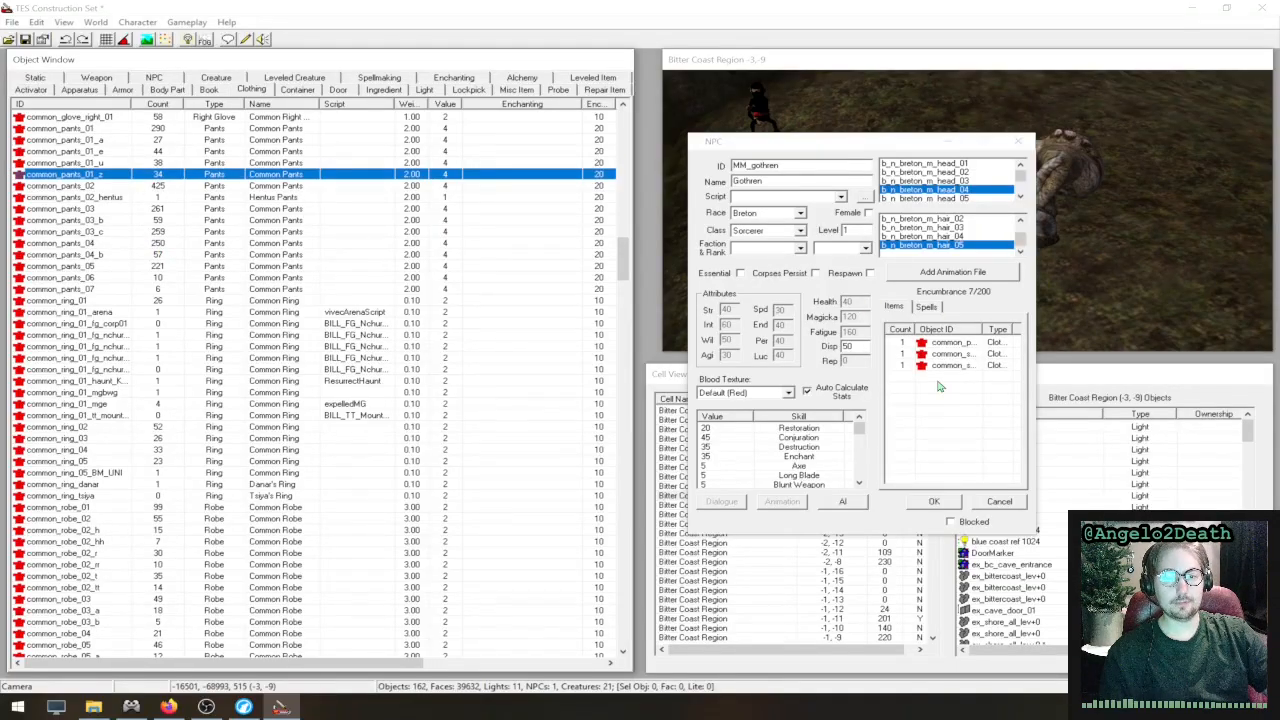
left_click(933, 502)
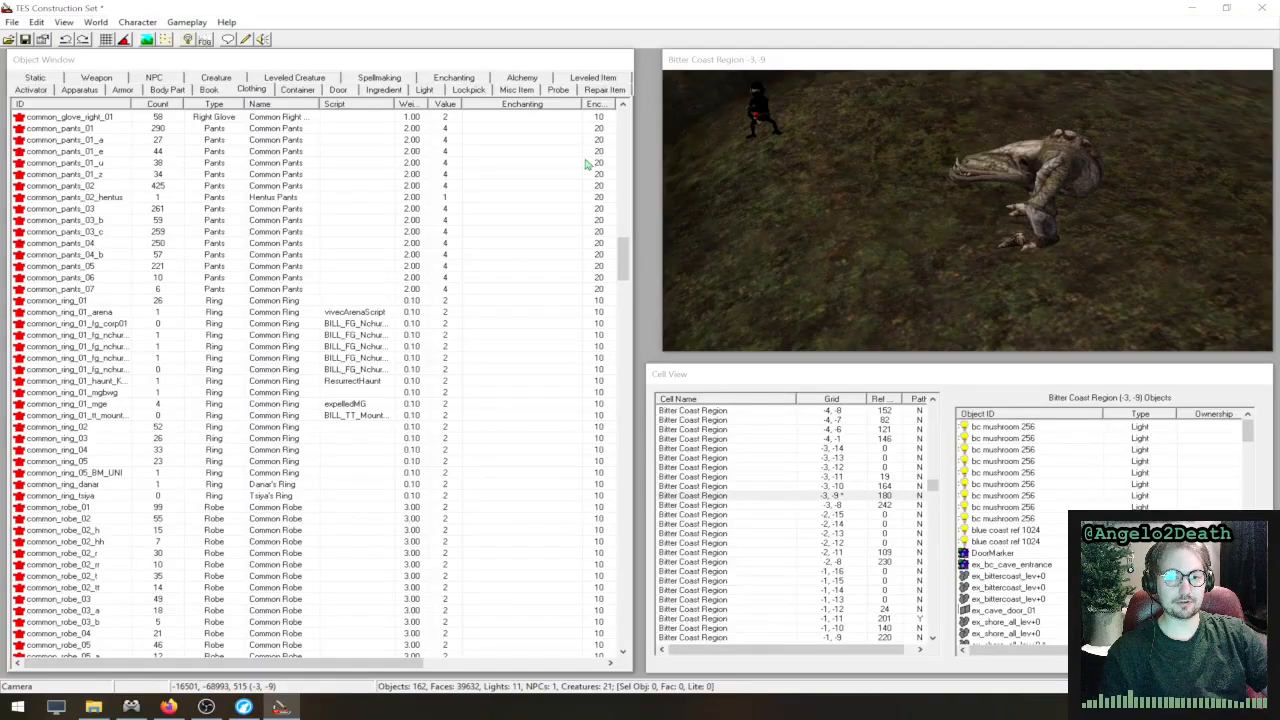
- Find MM_gothren among the NPC objects and place him in the Bitter Coast Region cell beside the creature lying on the ground
left_click(156, 78)
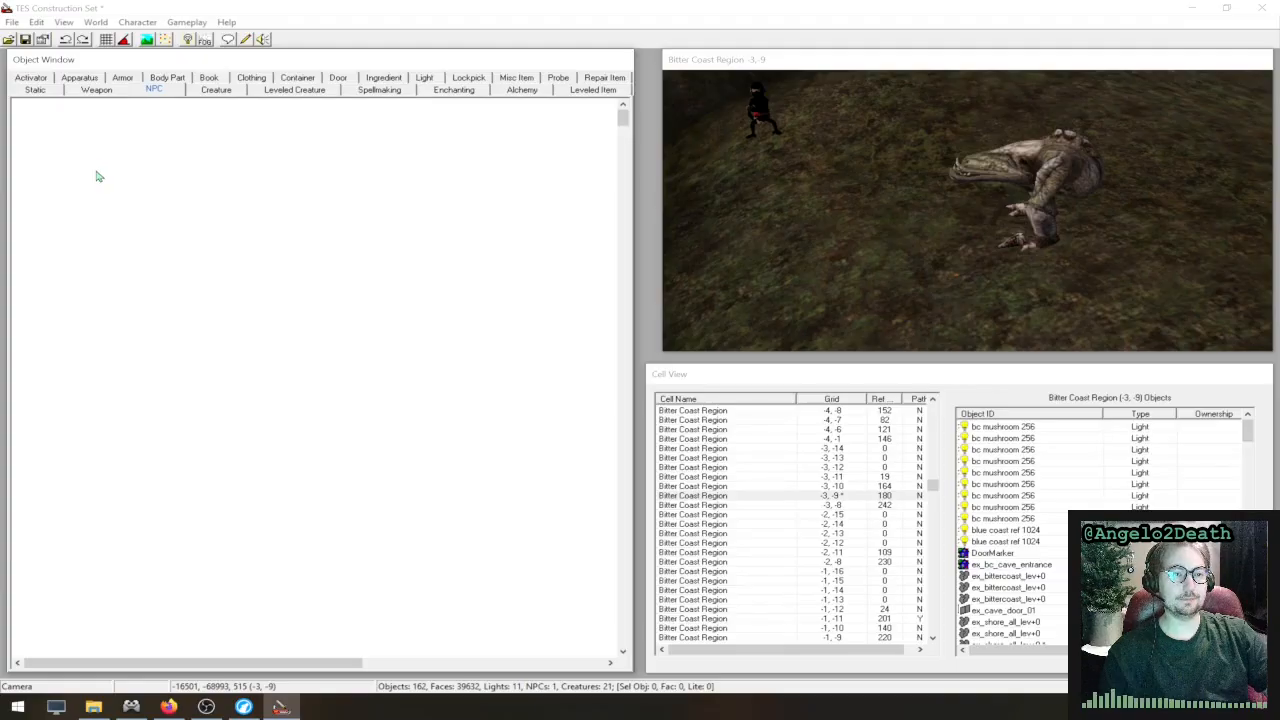
left_click(131, 190)
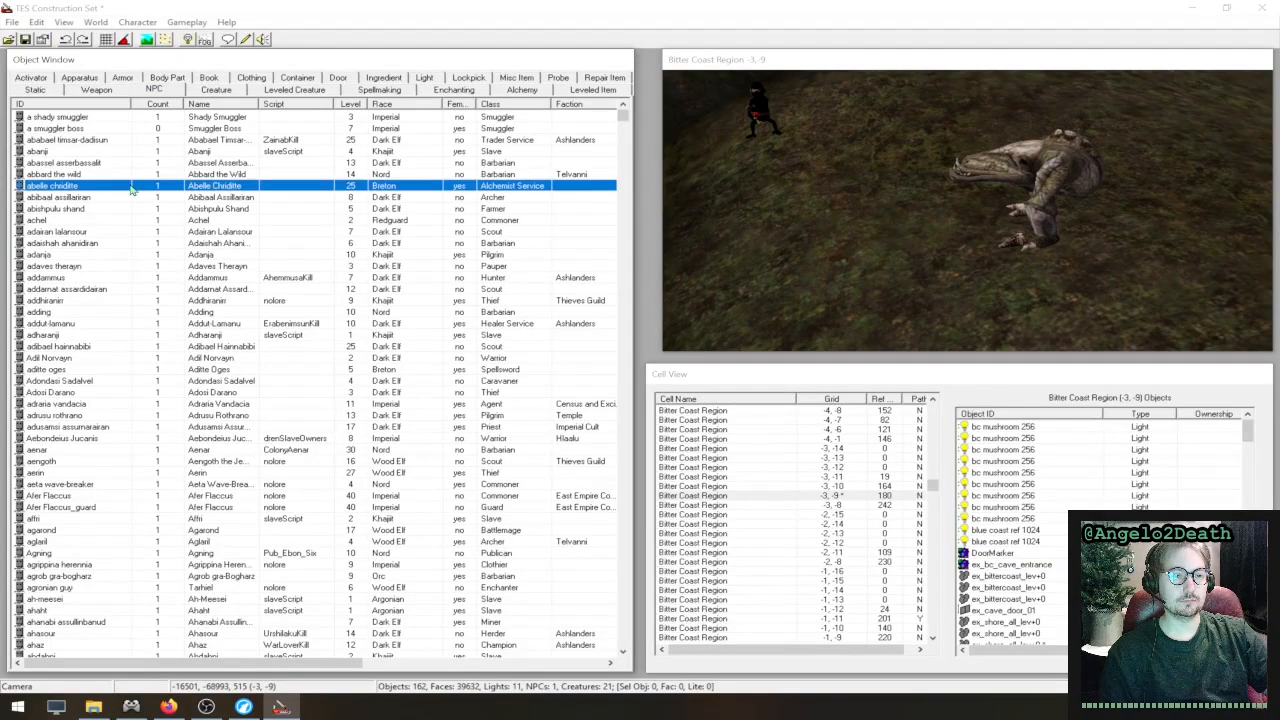
key("m")
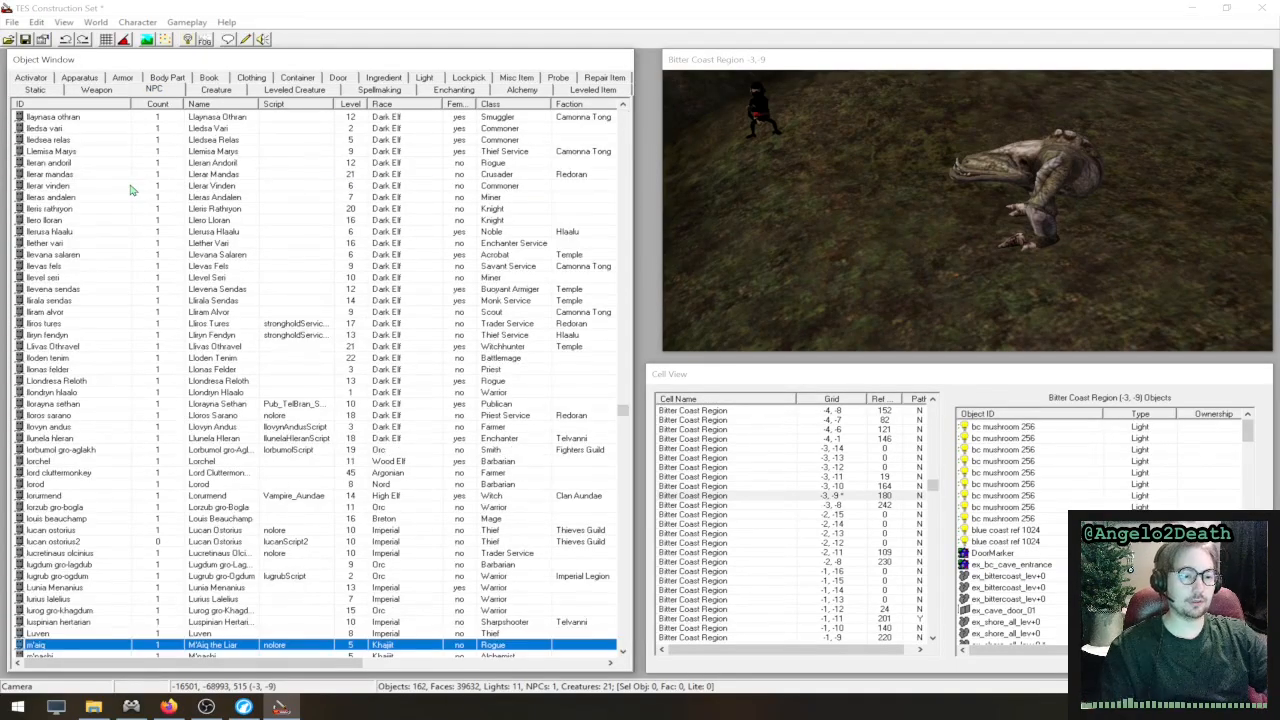
scroll(131, 190, "down", 12)
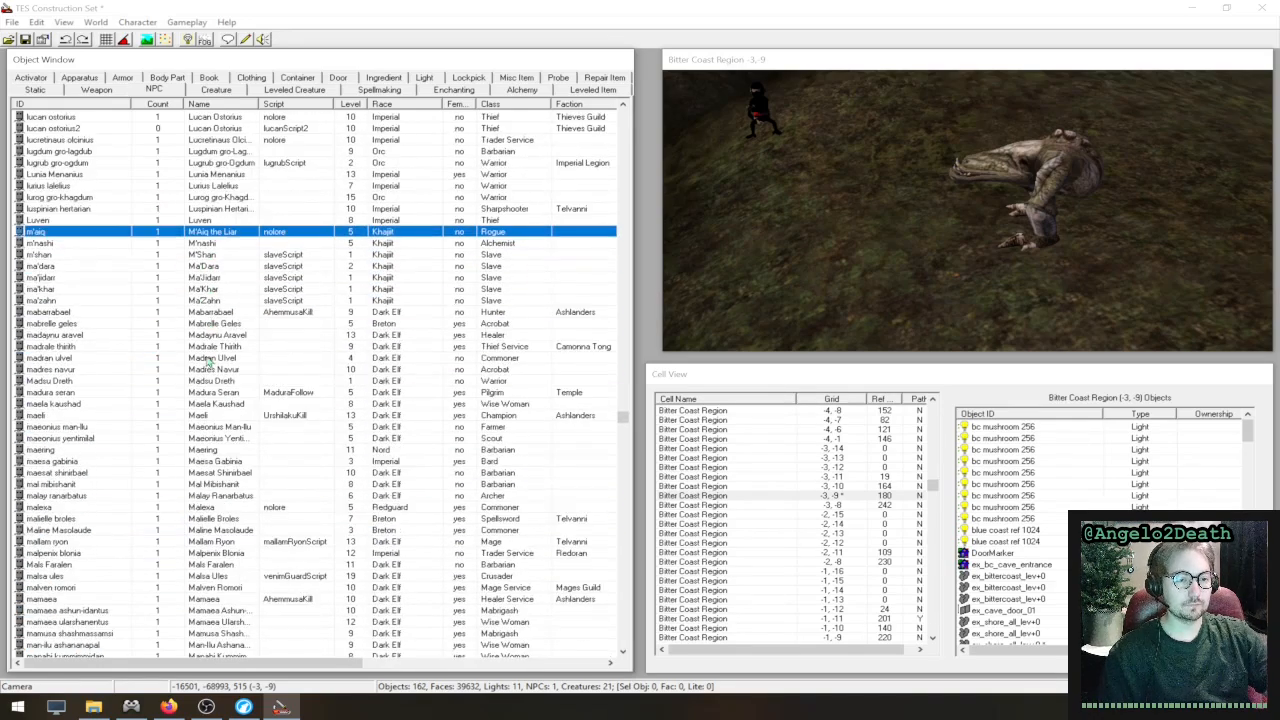
scroll(193, 373, "down", 5)
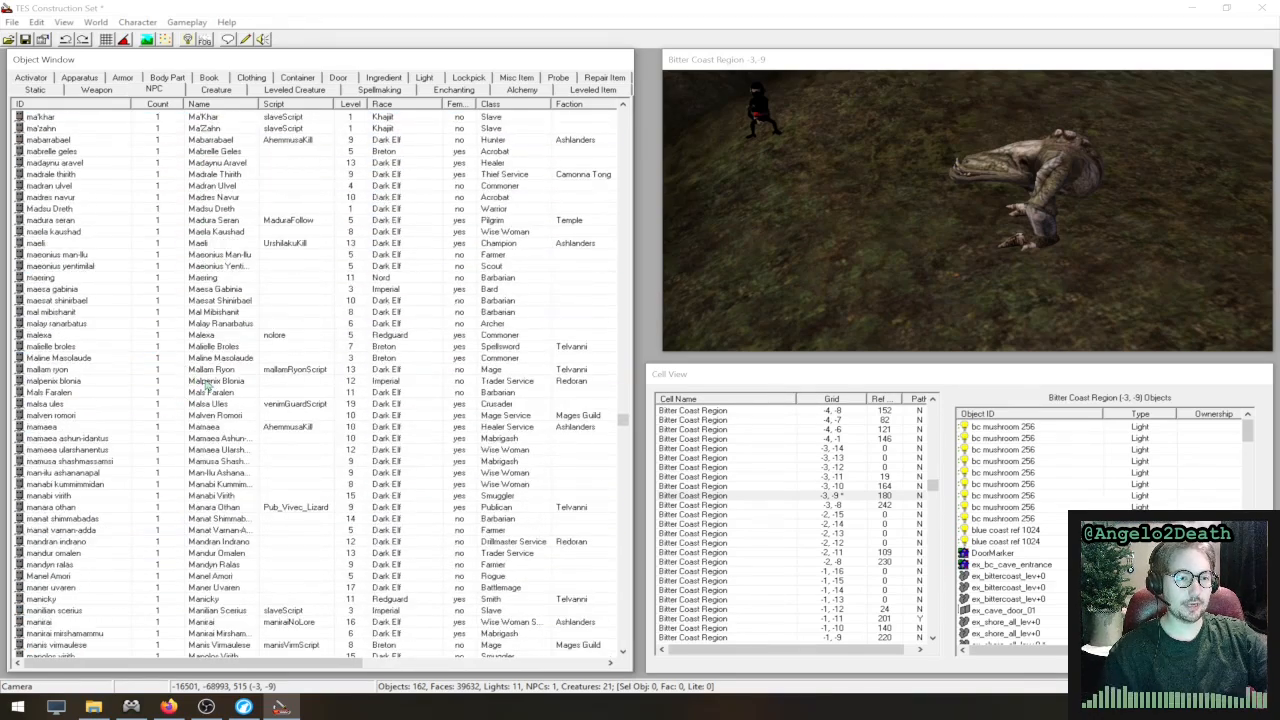
scroll(197, 378, "down", 20)
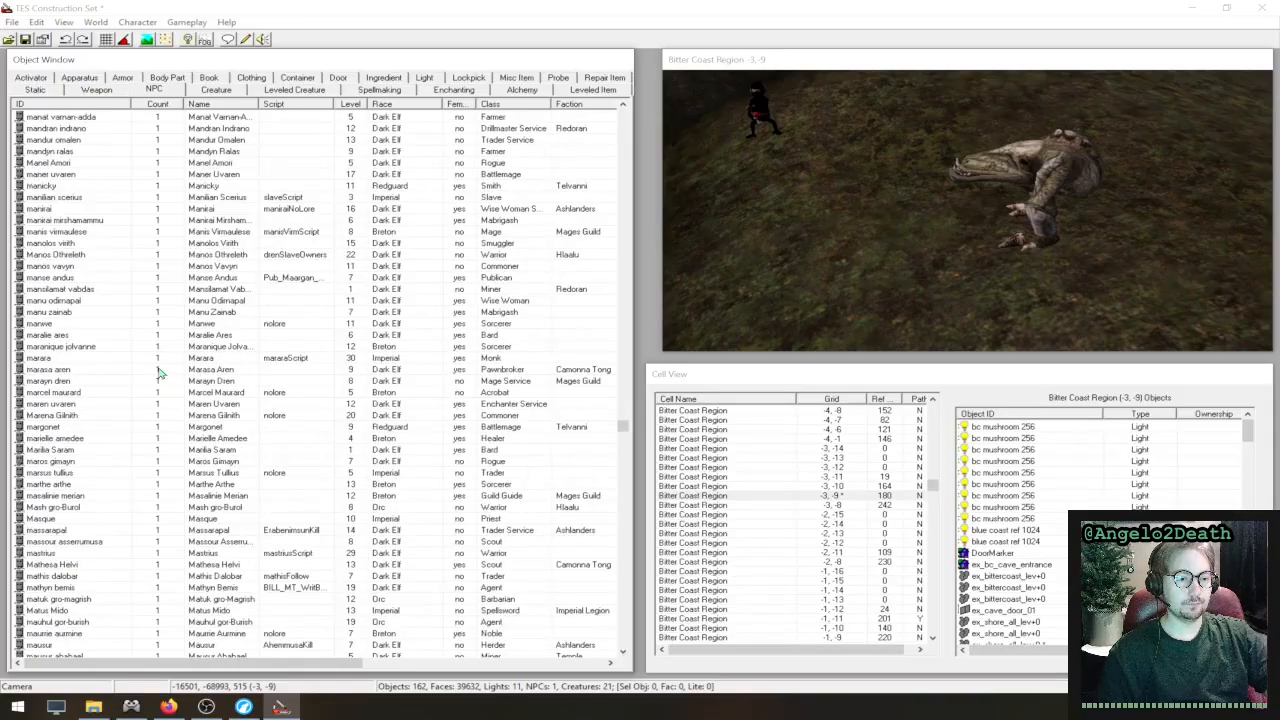
scroll(157, 373, "down", 20)
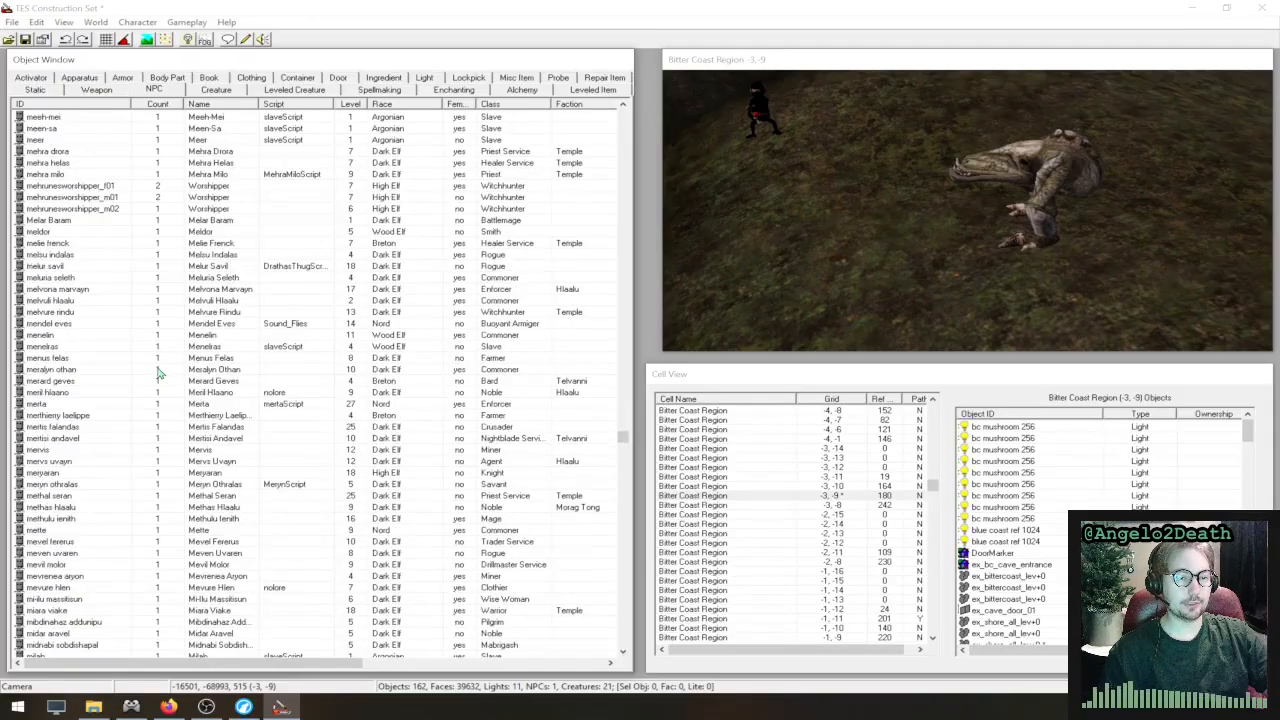
scroll(157, 373, "down", 7)
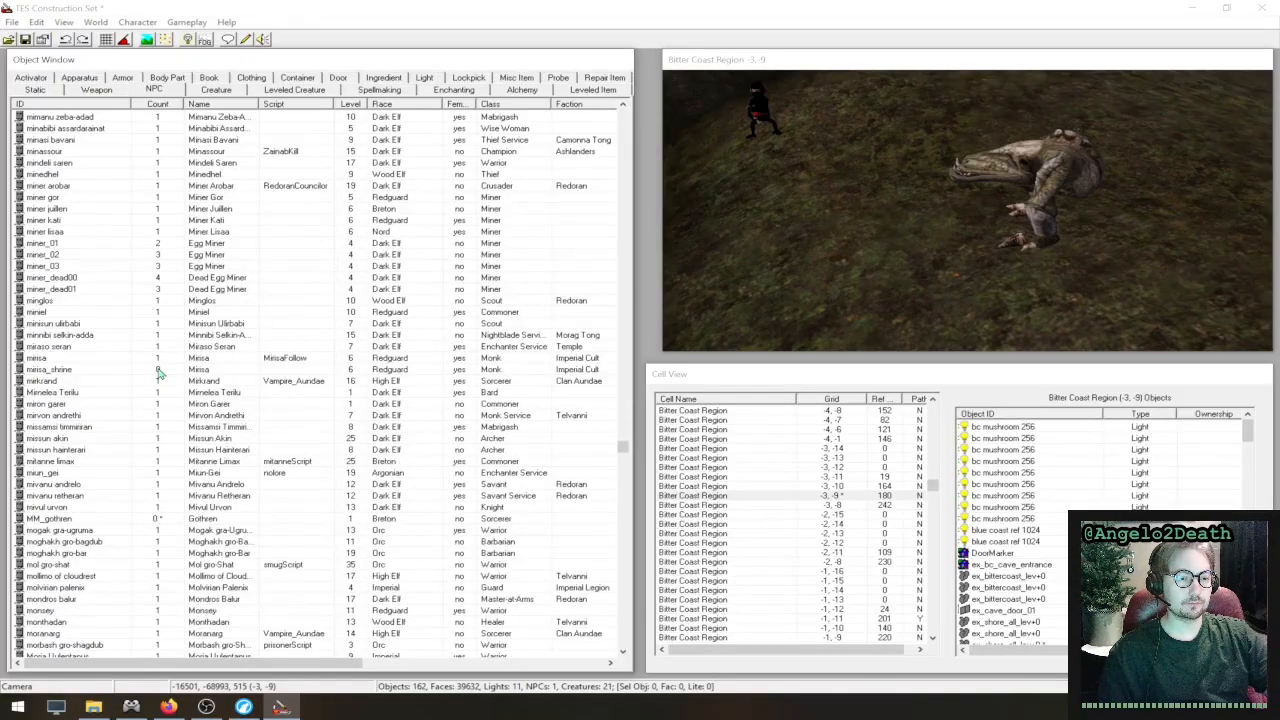
scroll(143, 466, "down", 2)
left_click(88, 450)
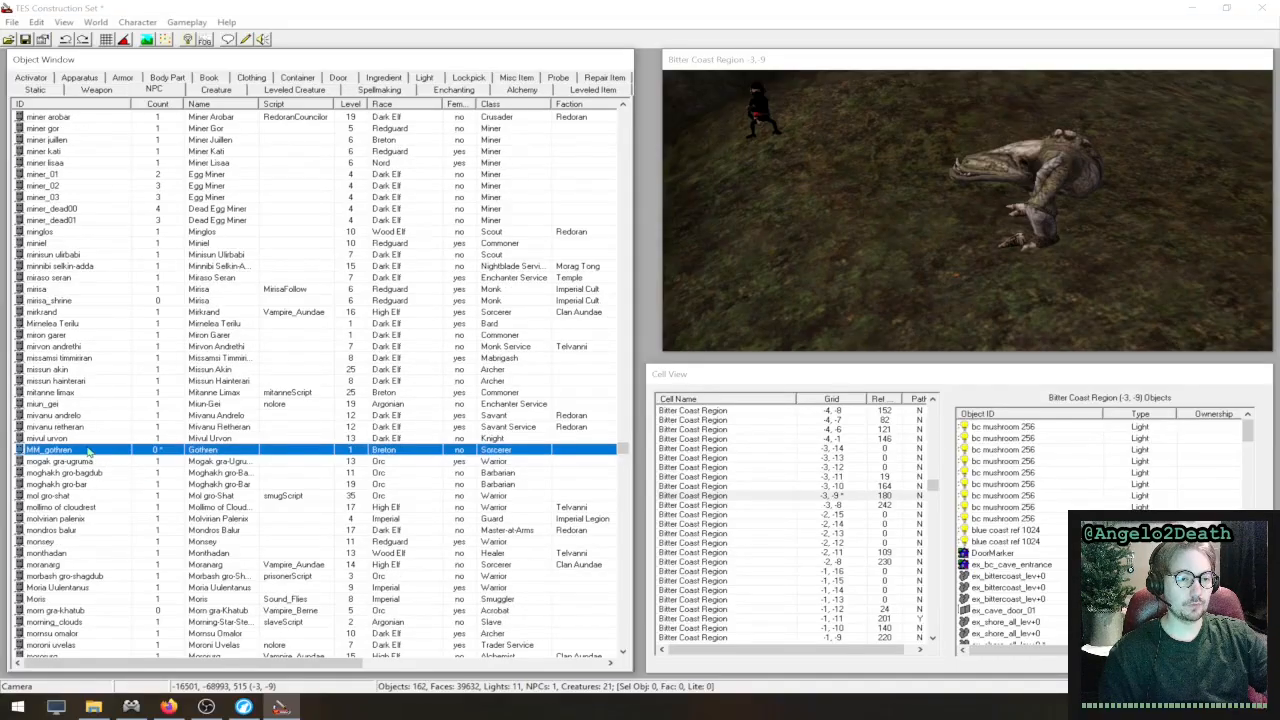
left_click_drag(158, 452, 888, 260)
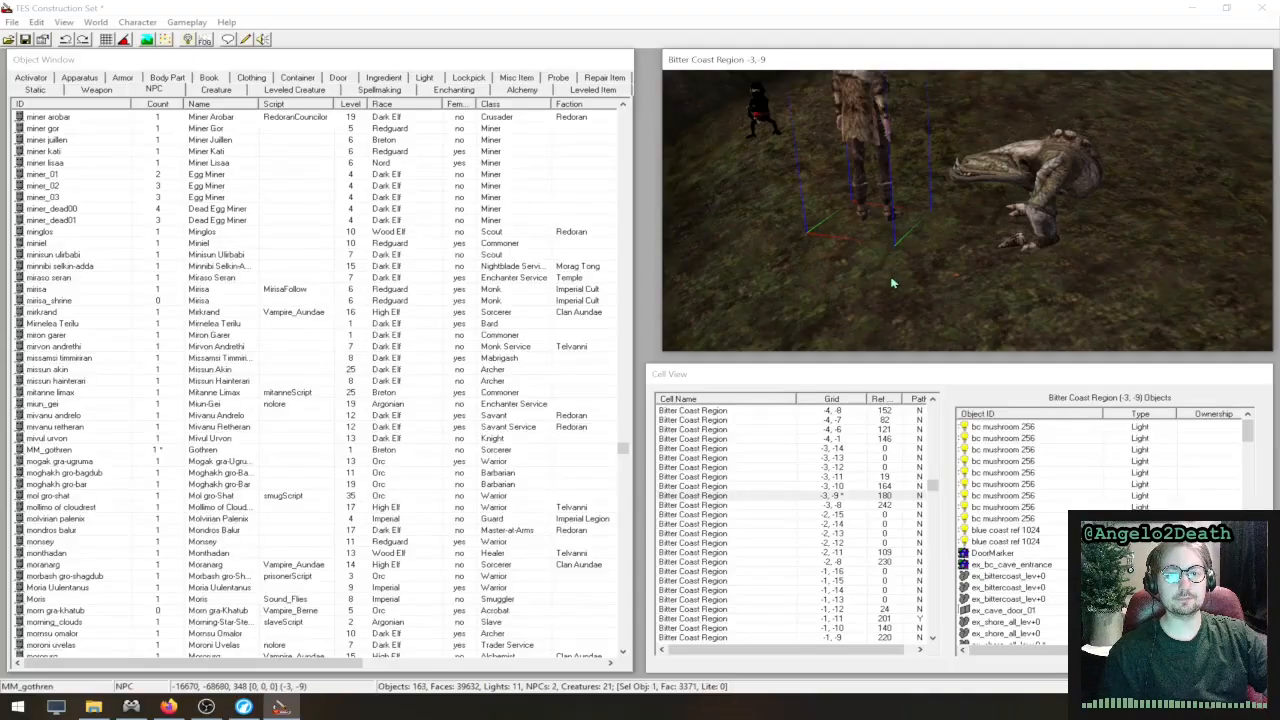
- Move the placed Gothren across the ground and down onto the slope behind the lying creature
scroll(978, 175, "up", 2)
mouse_move(978, 175)
middle_mouse_down()
mouse_move(1074, 248)
mouse_move(980, 212)
mouse_move(727, 204)
middle_mouse_up()
middle_click_drag(990, 204, 1215, 208, "shift")
left_click_drag(930, 214, 1165, 203)
middle_click_drag(939, 152, 1253, 183, "shift")
scroll(1253, 183, "down", 3)
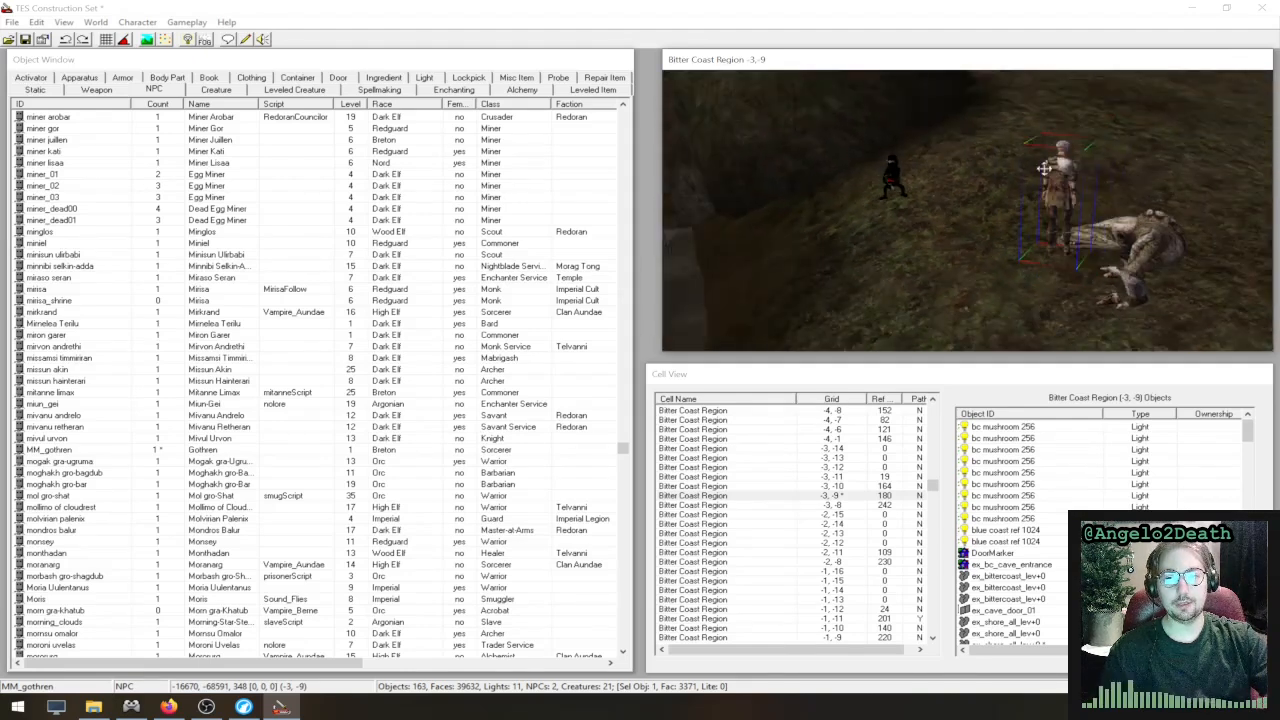
left_click_drag(1062, 198, 1009, 34)
middle_click_drag(1090, 218, 768, 231, "shift")
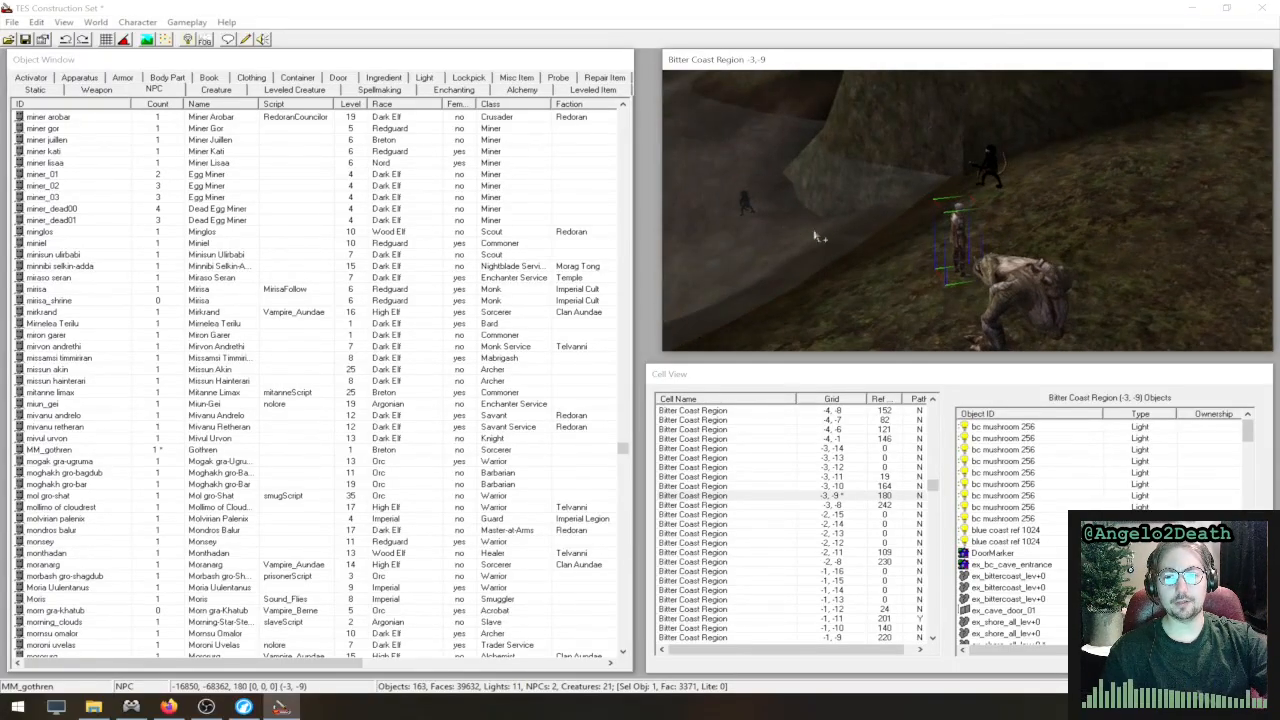
- Open the properties of the placed Gothren and bring up his filtered dialogue
scroll(918, 253, "up", 4)
middle_click_drag(955, 238, 1039, 186, "shift")
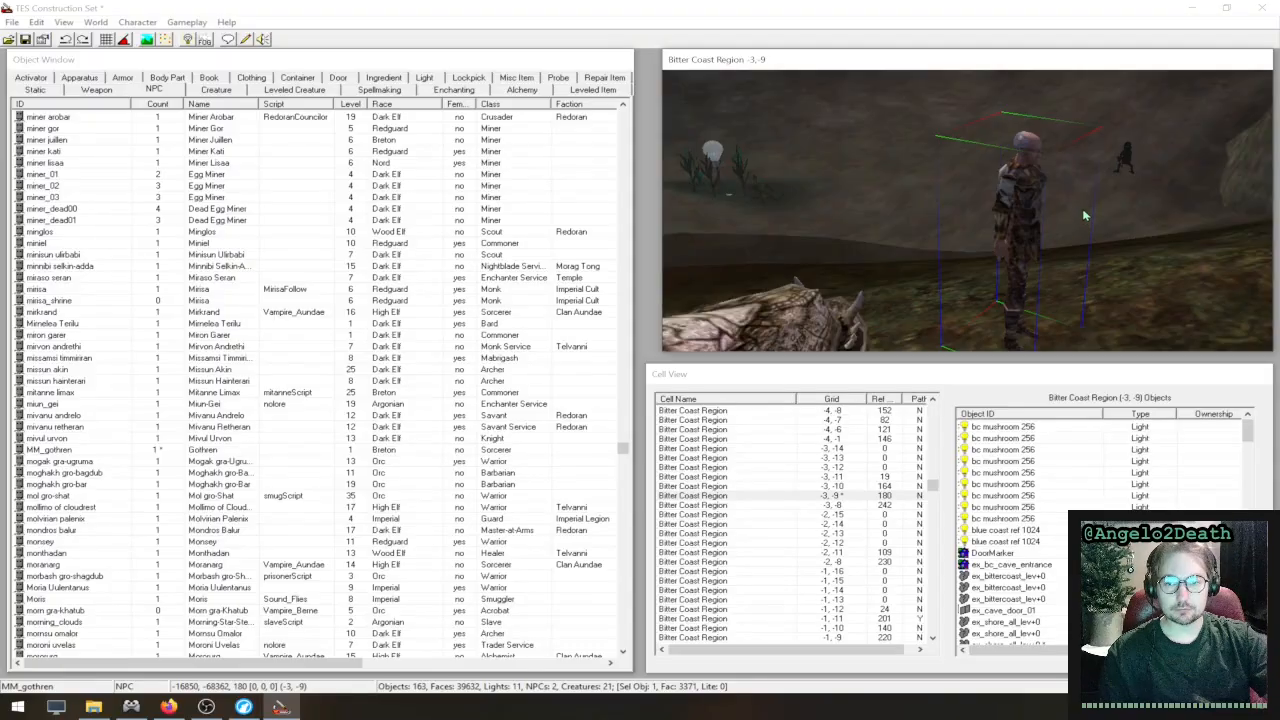
middle_click_drag(1085, 215, 718, 183, "shift")
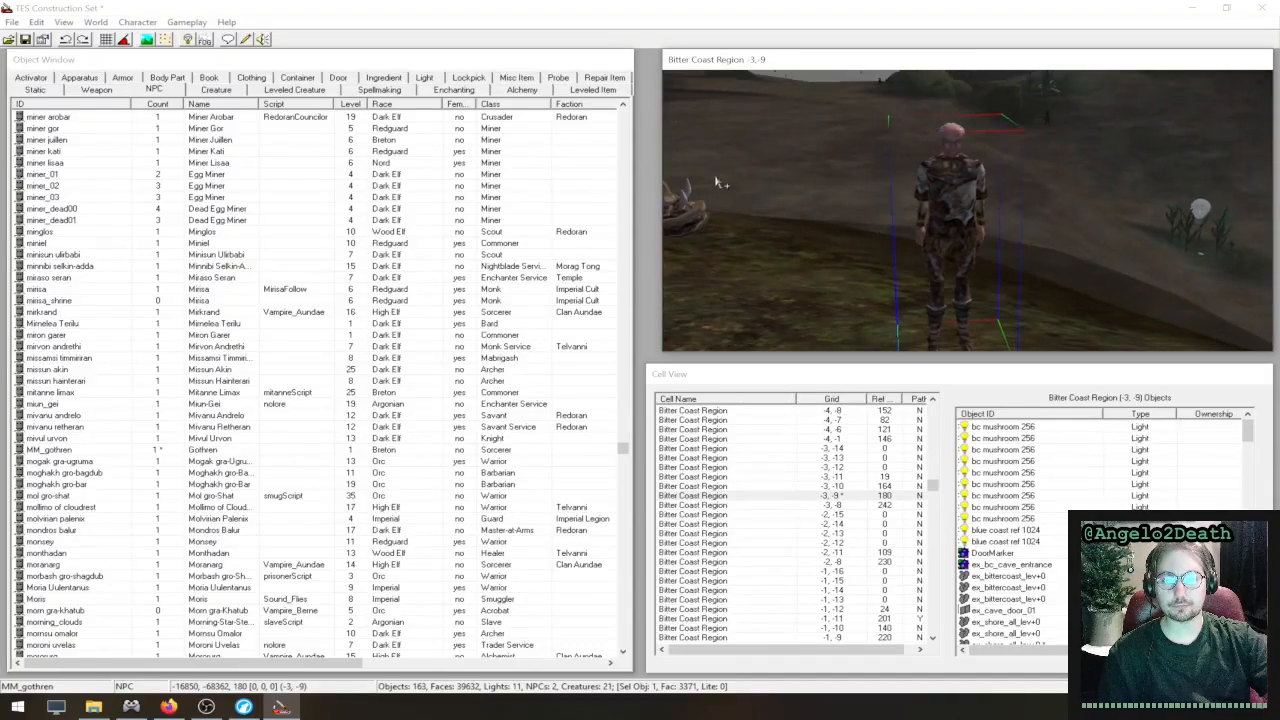
double_click(965, 198)
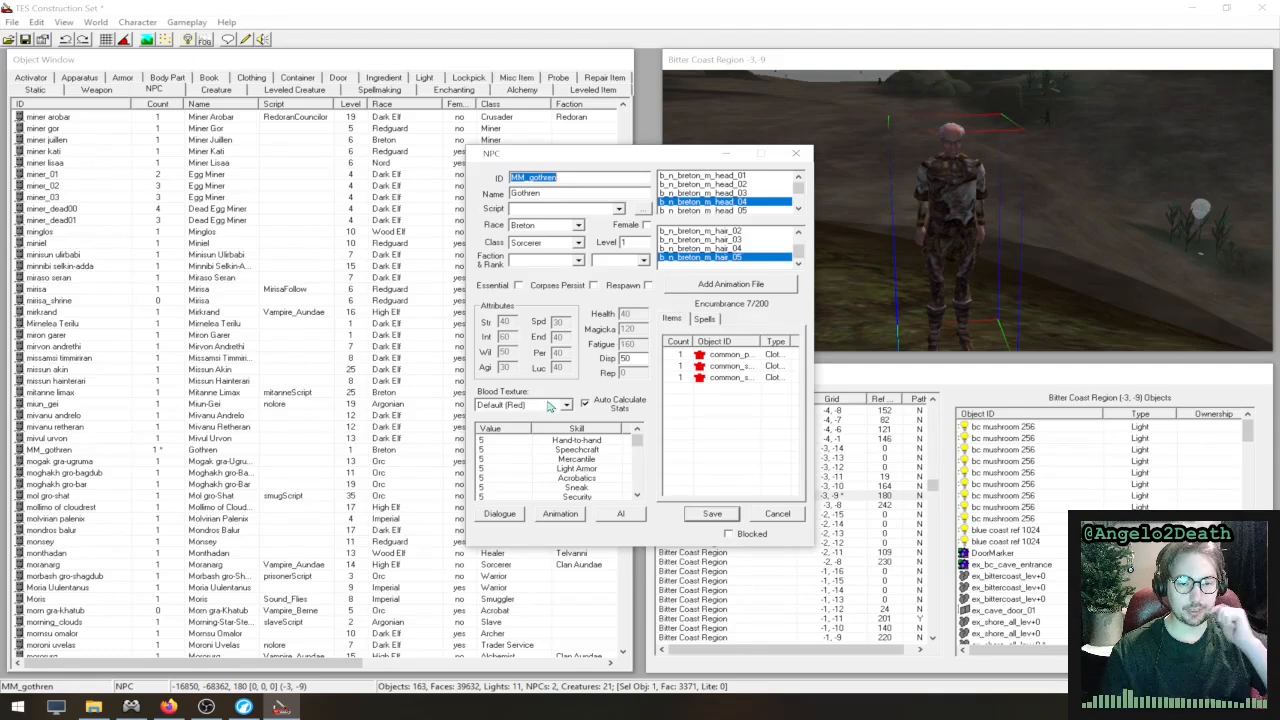
left_click(510, 515)
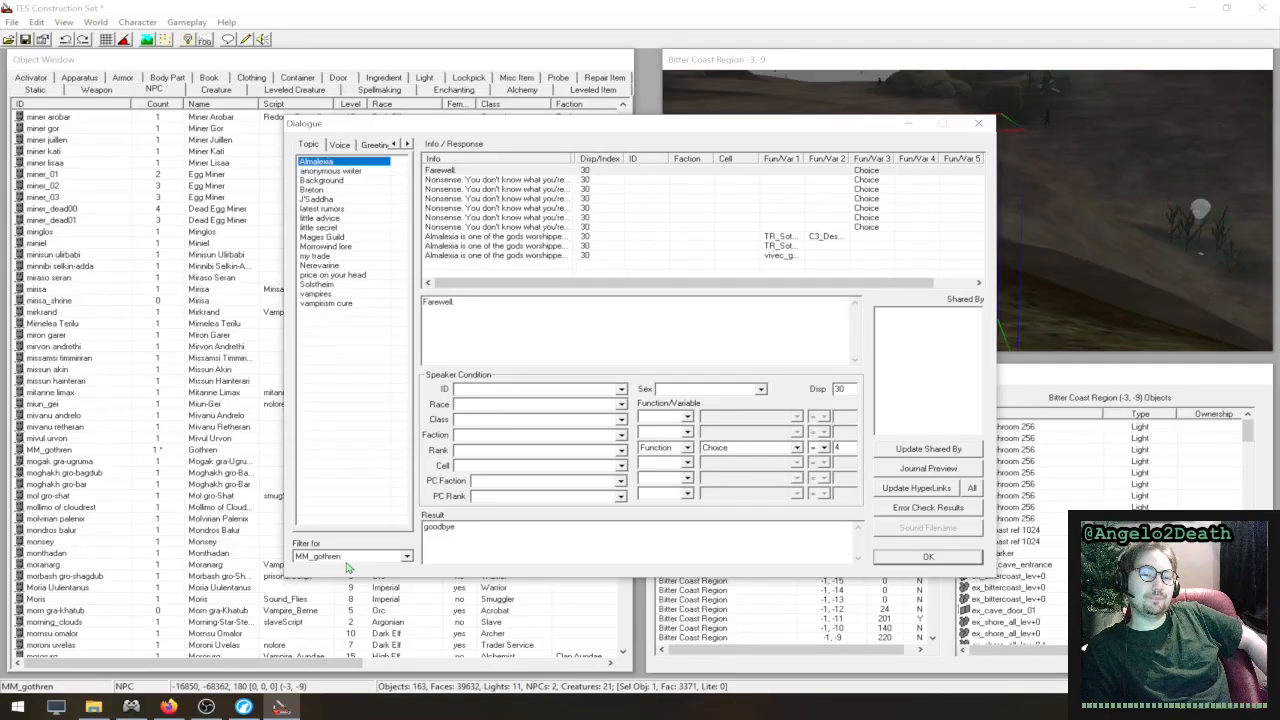
- Look through the responses for the anonymous writer and Almalexia dialogue topics
left_click(338, 172)
right_click(450, 204)
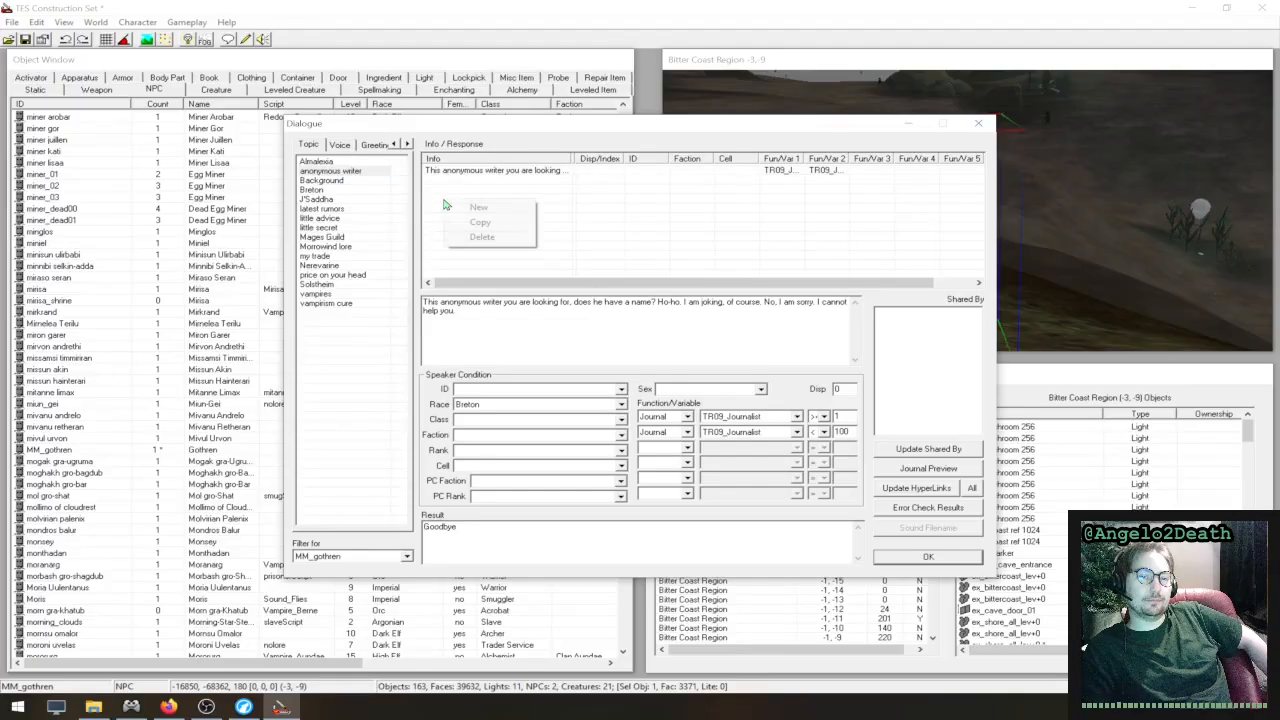
left_click(331, 162)
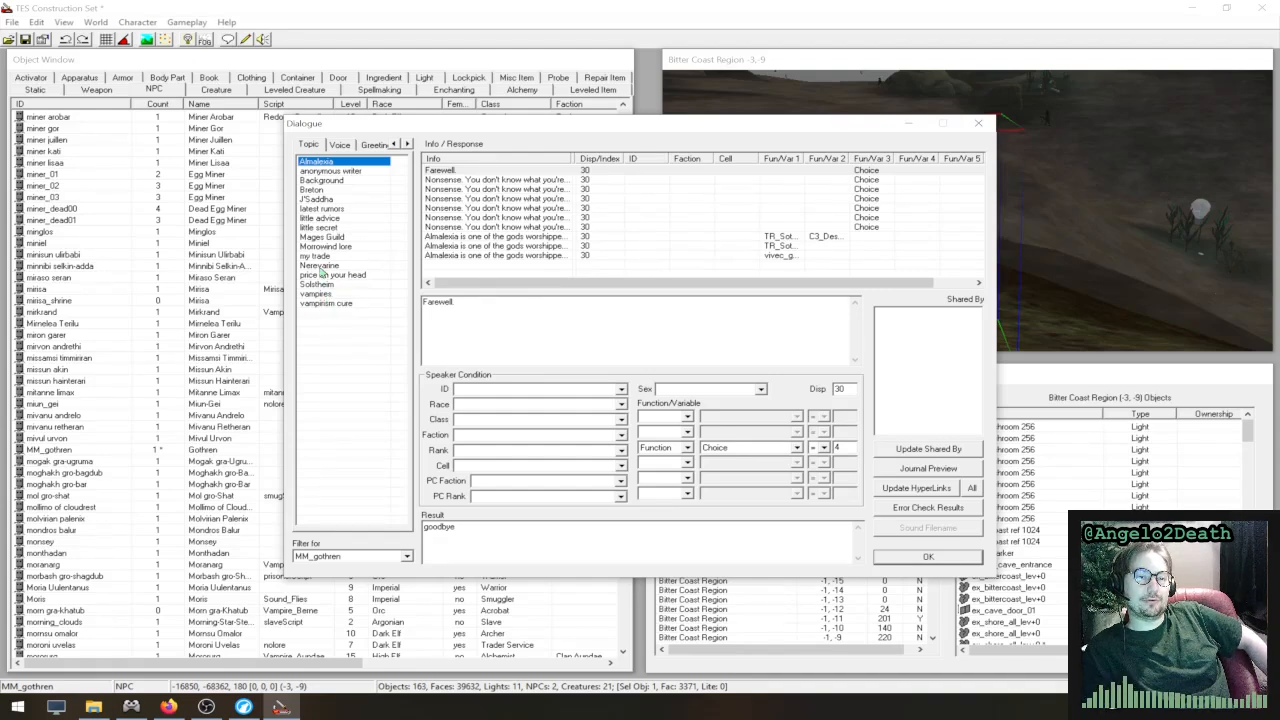
- Try to add a new response to the Solstheim topic while the dialogue is filtered for MM_gothren
left_click(342, 284)
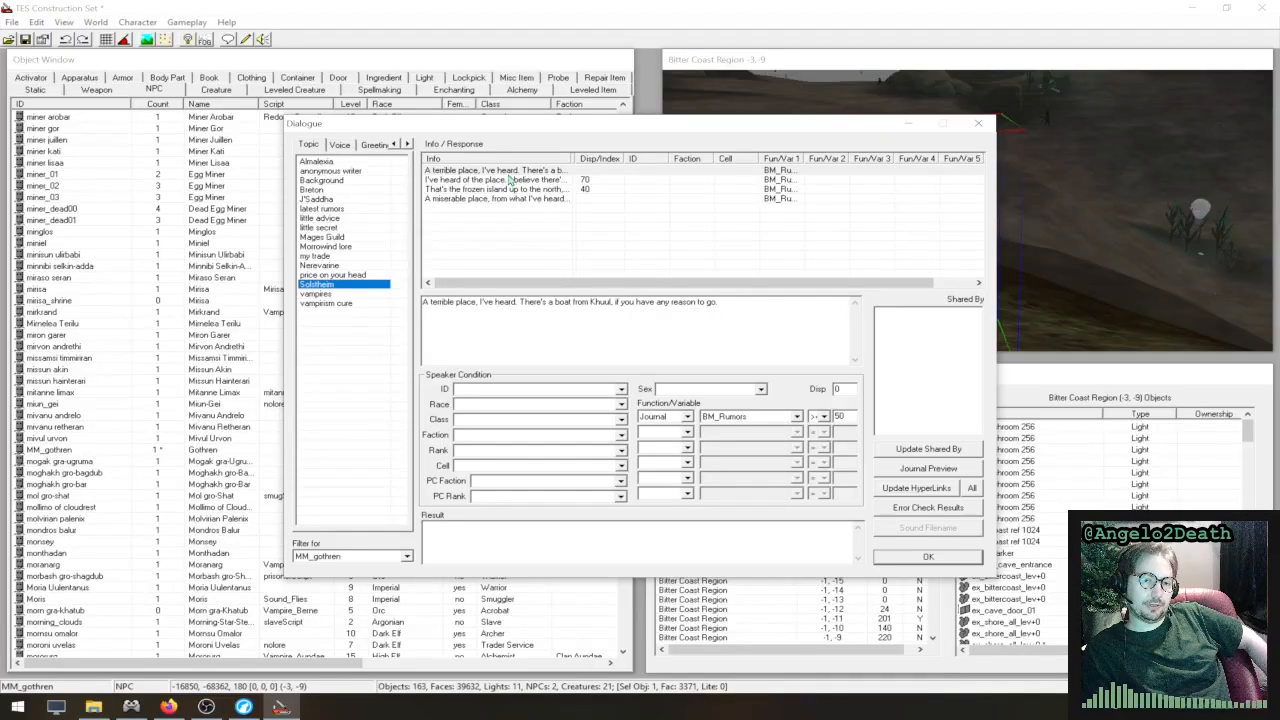
right_click(509, 234)
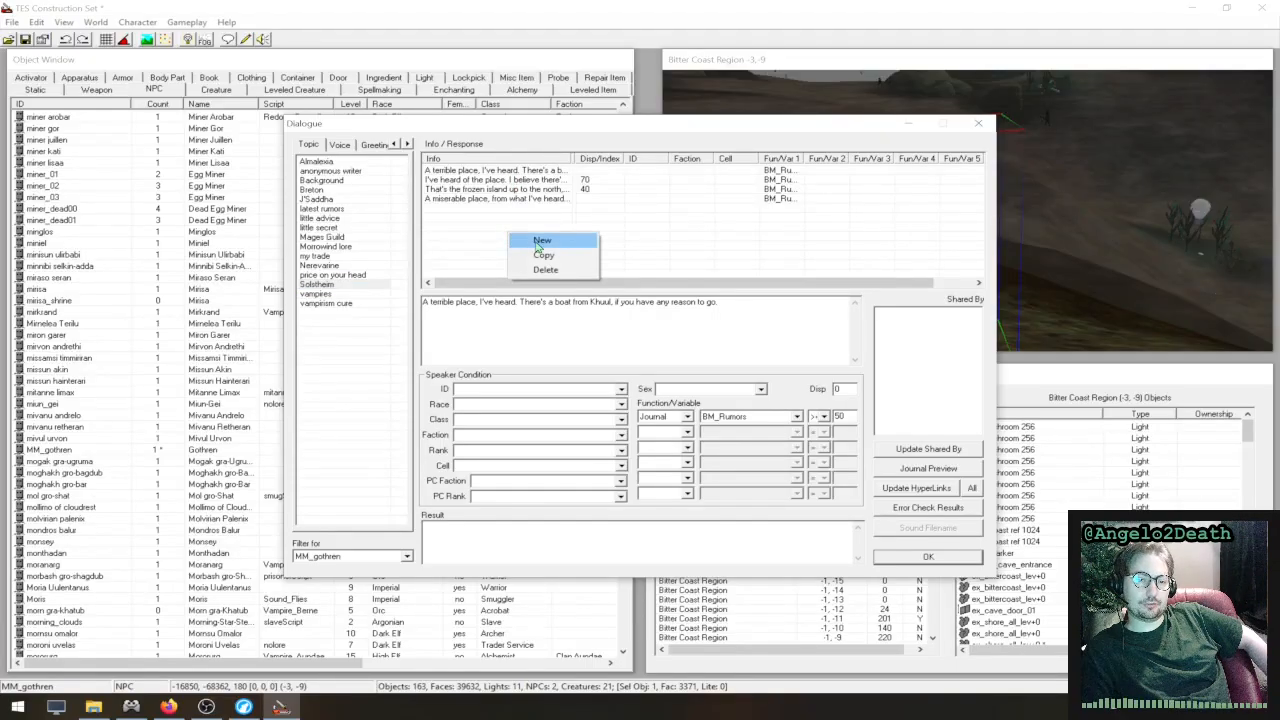
left_click(540, 242)
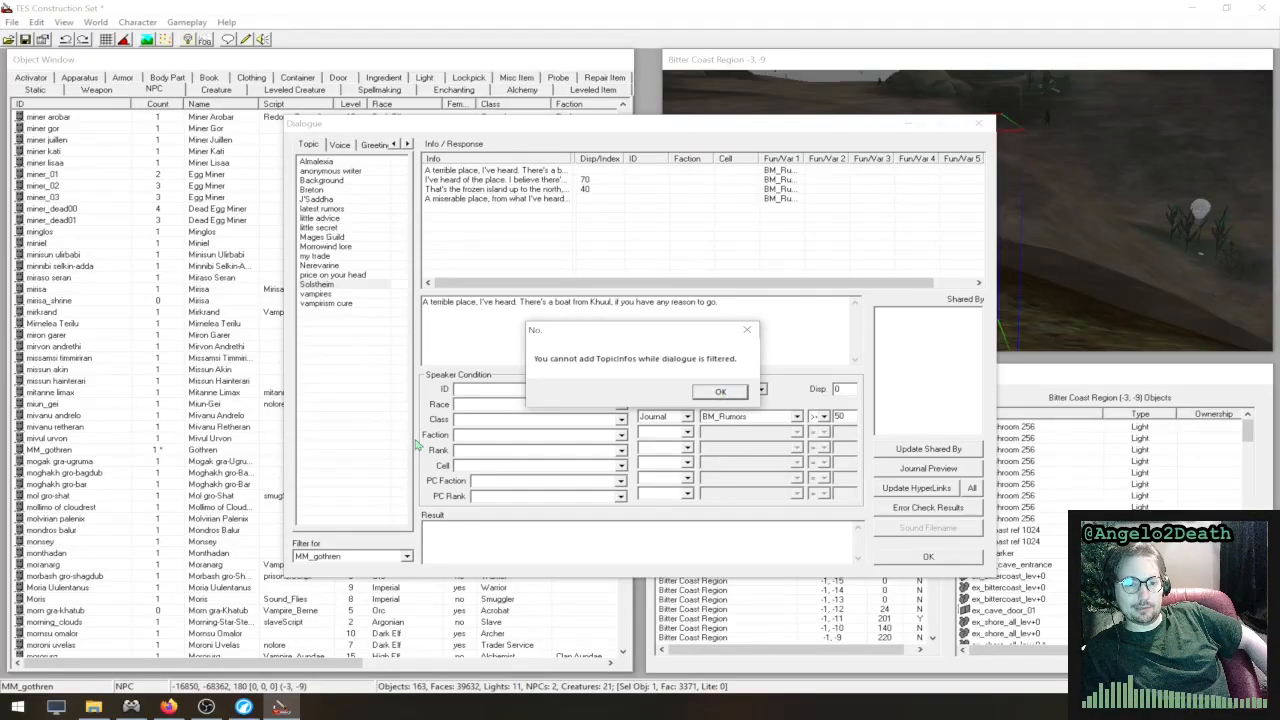
left_click(719, 393)
- Clear the MM_gothren filter from the dialogue so that every topic is listed
left_click(406, 556)
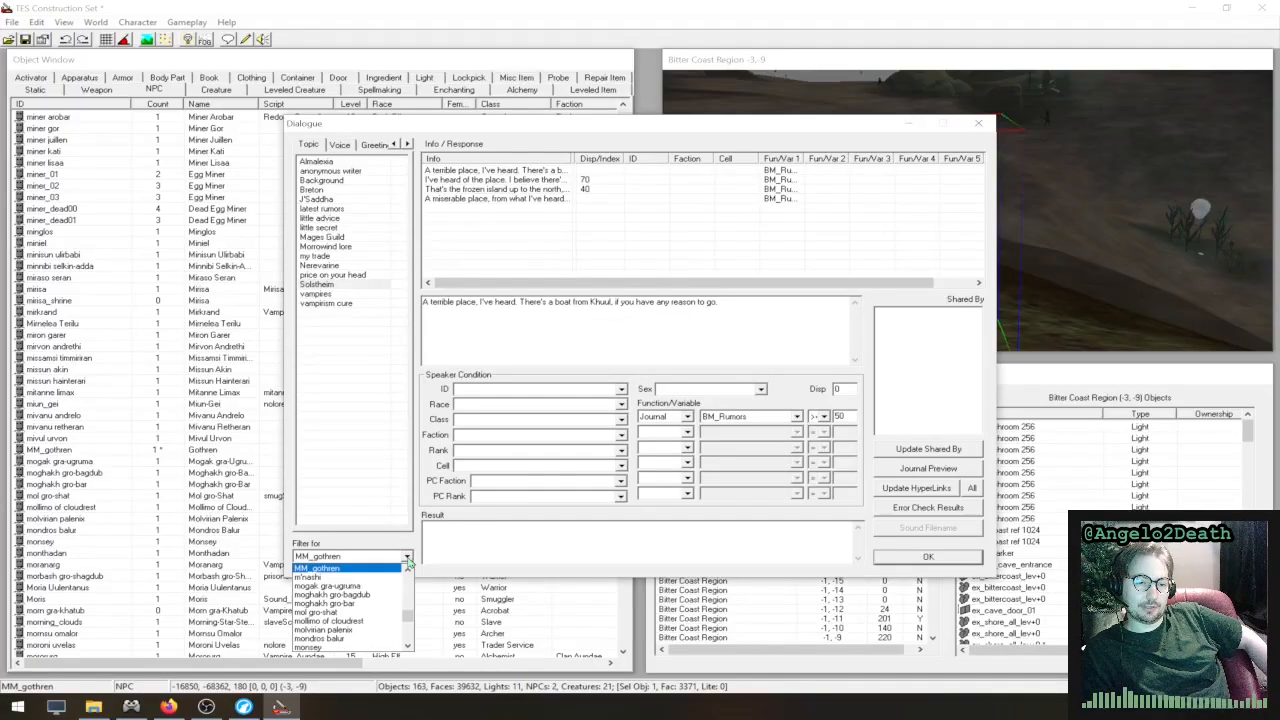
scroll(410, 624, "up", 10)
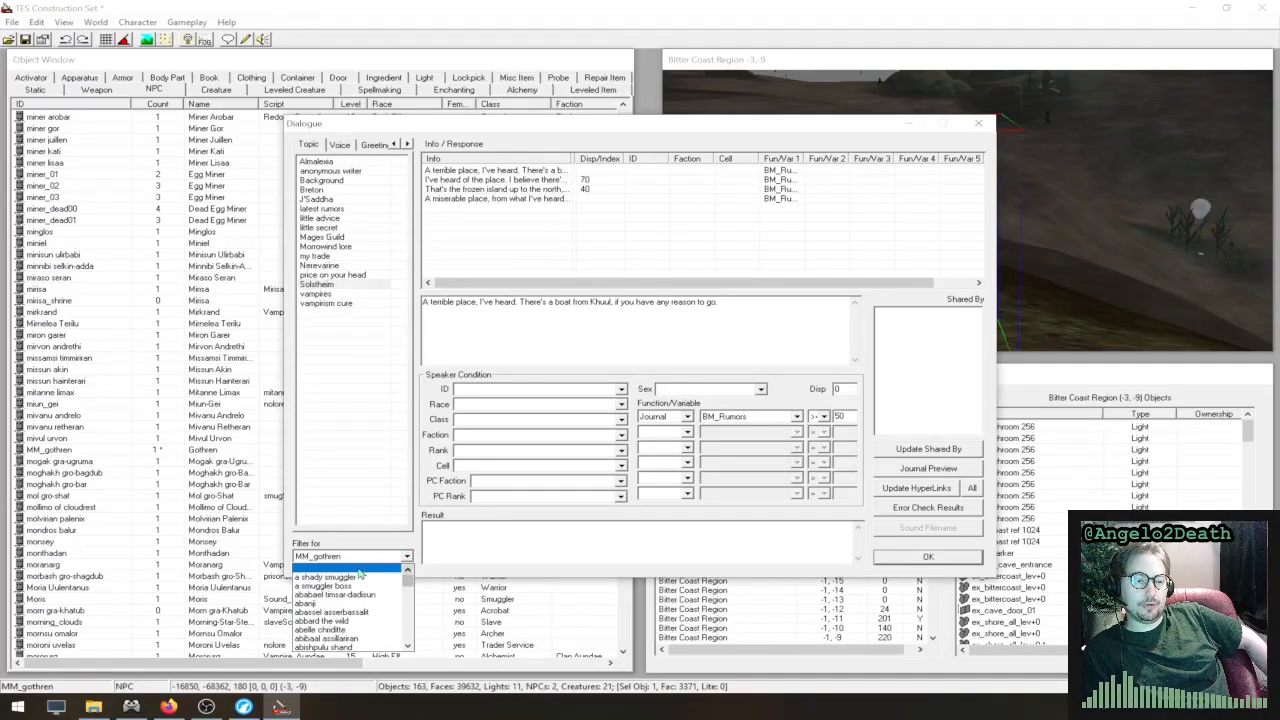
left_click(360, 570)
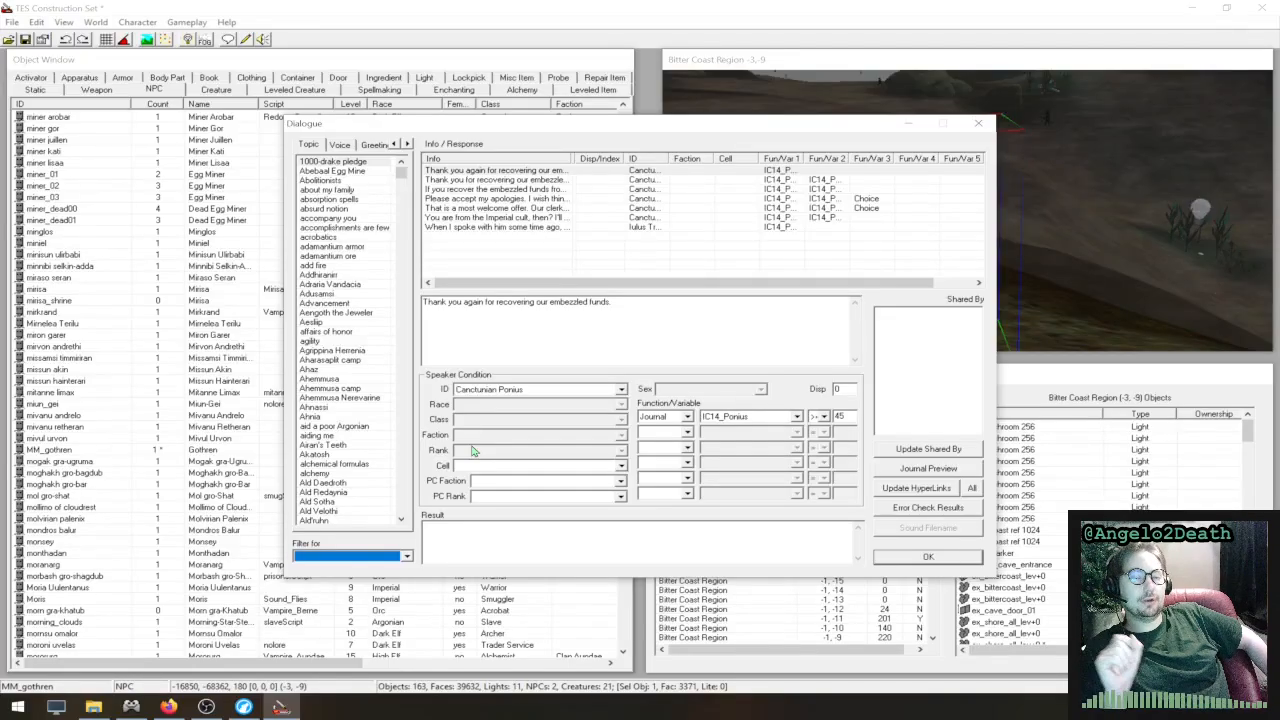
- Add the response "That place is terrible. Don't talk to me about that" to the 1000-drake pledge topic and open it for editing
right_click(511, 248)
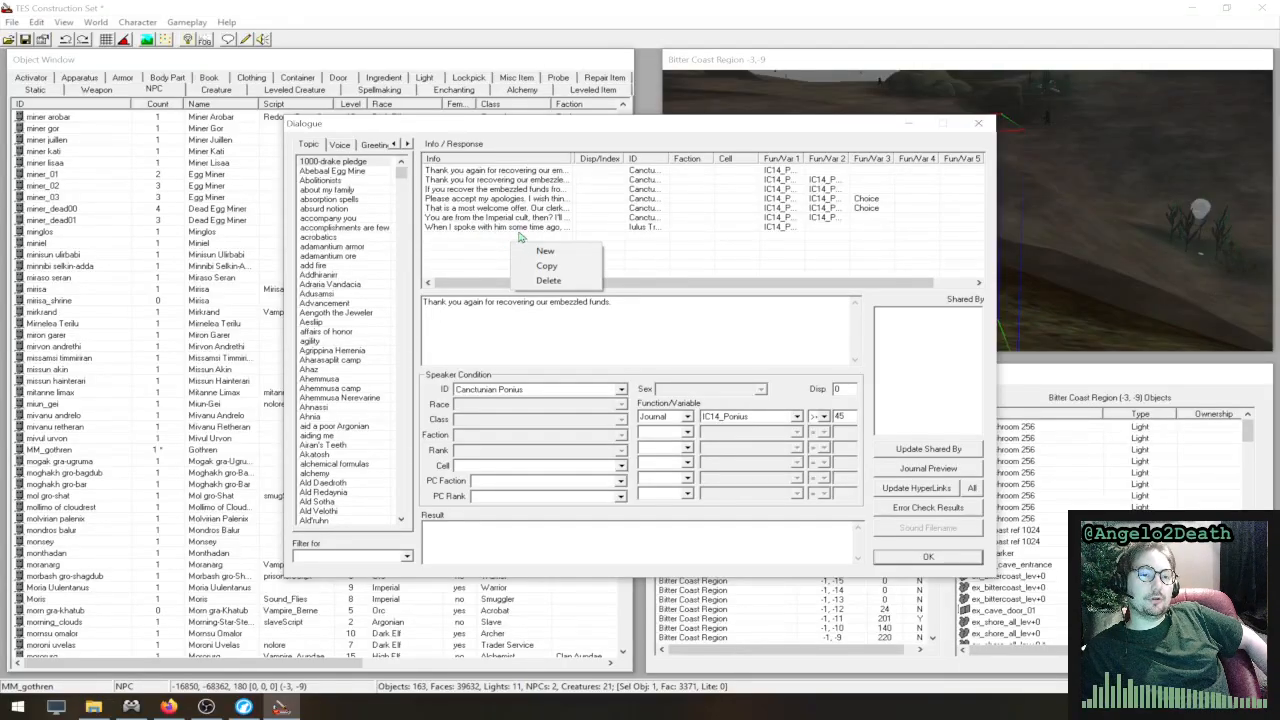
left_click(548, 251)
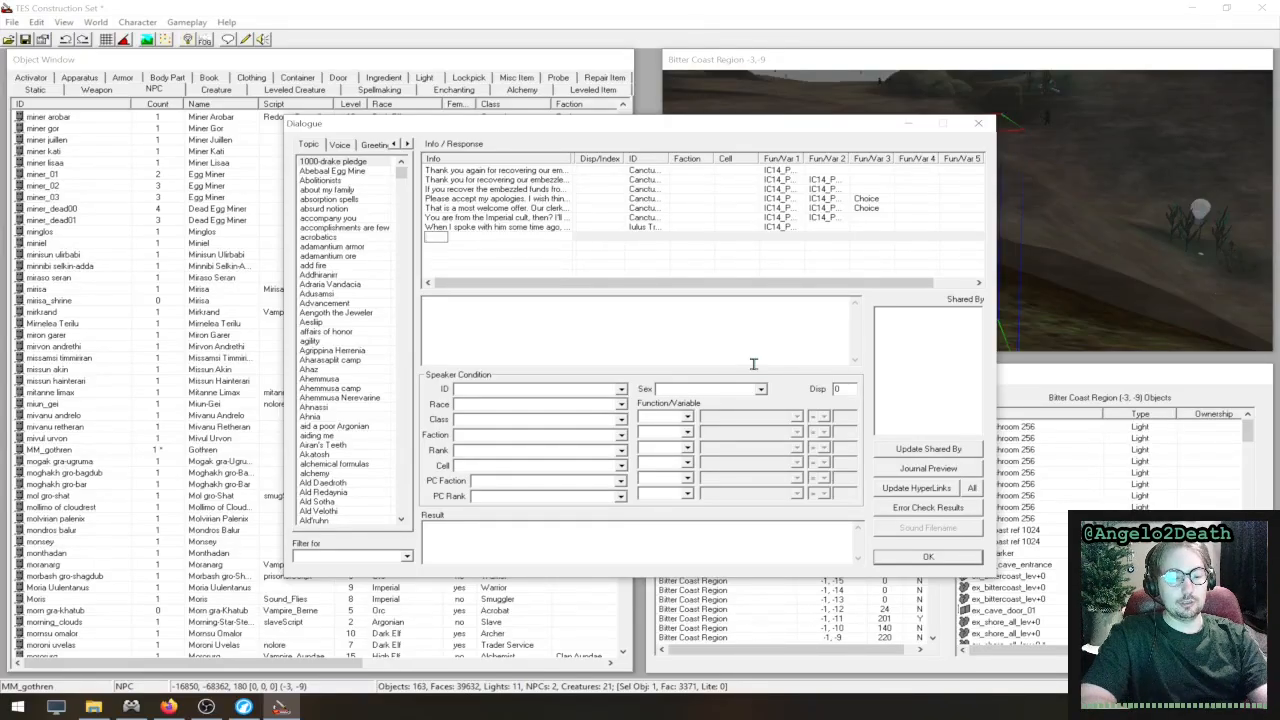
type("That place is")
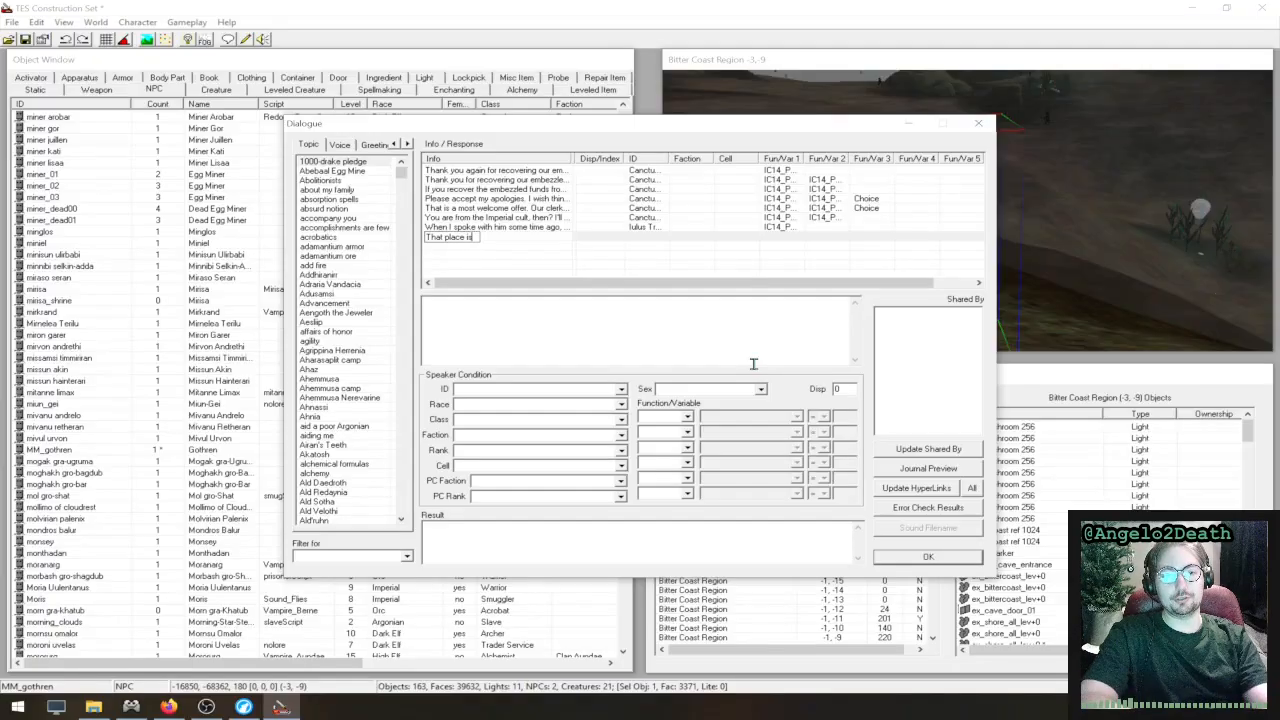
type(" terrible. ")
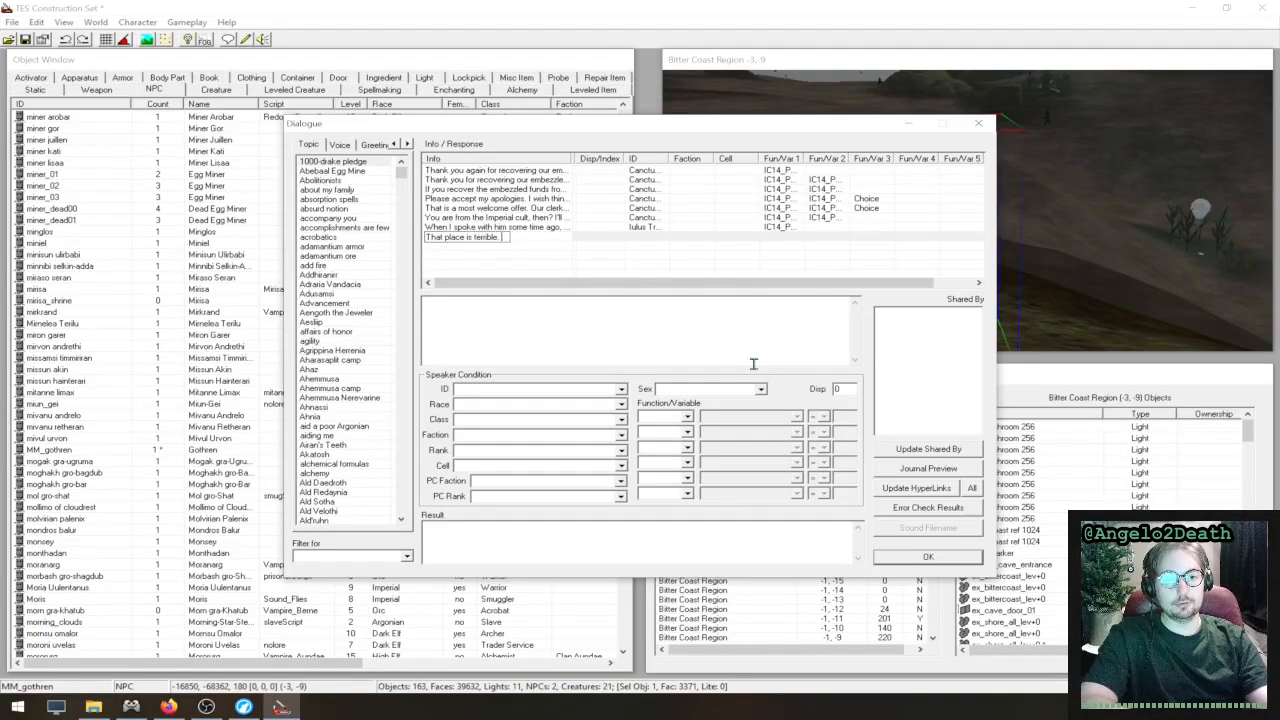
type("Don't ta")
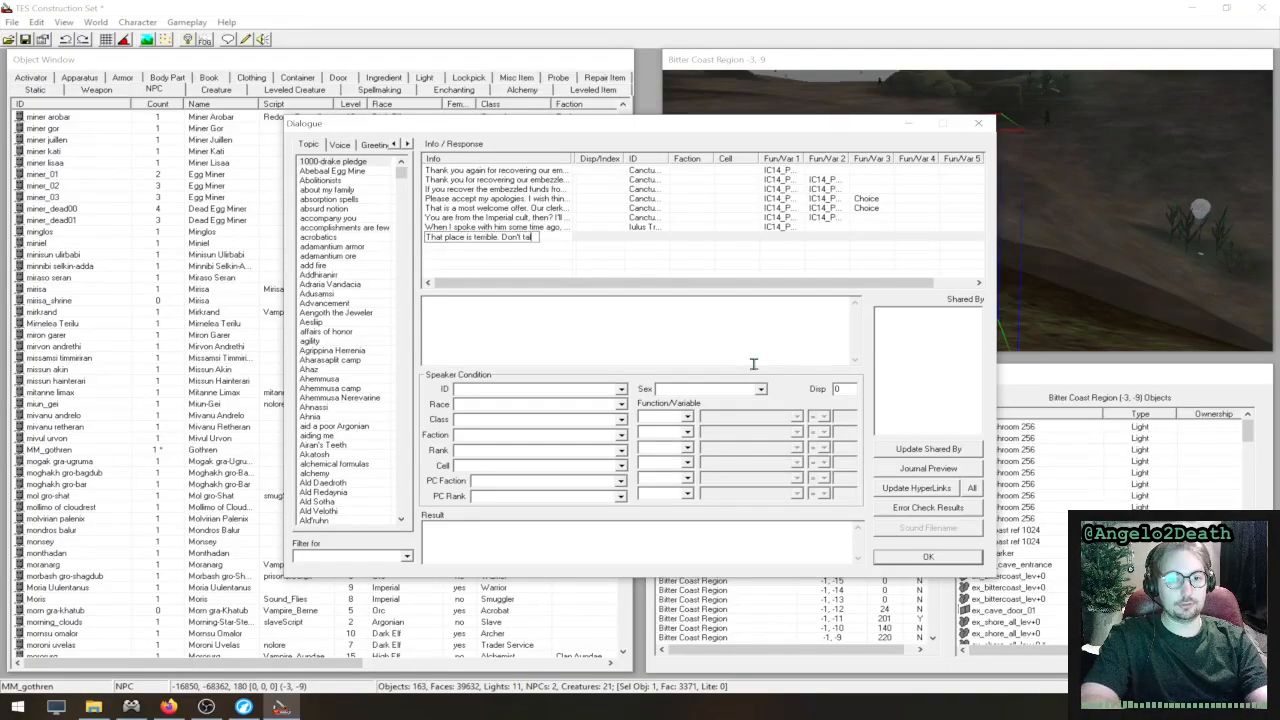
type("lk to me about")
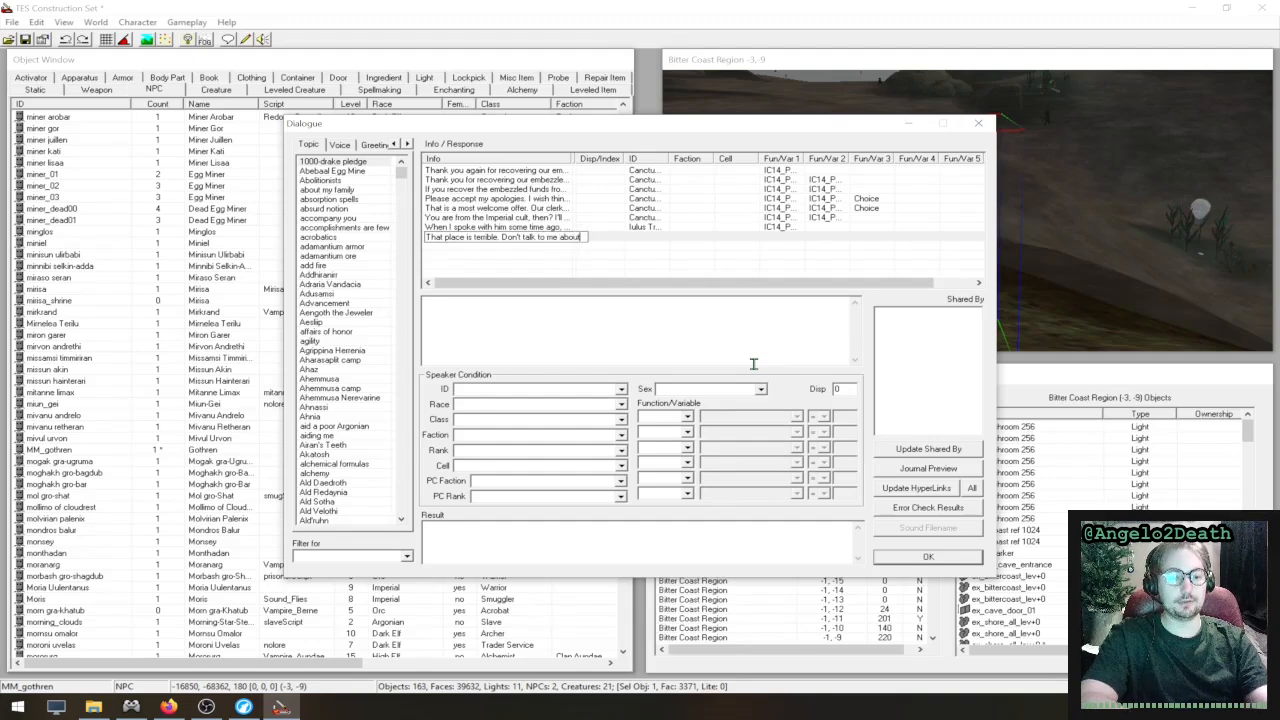
type(" that.")
key("Return")
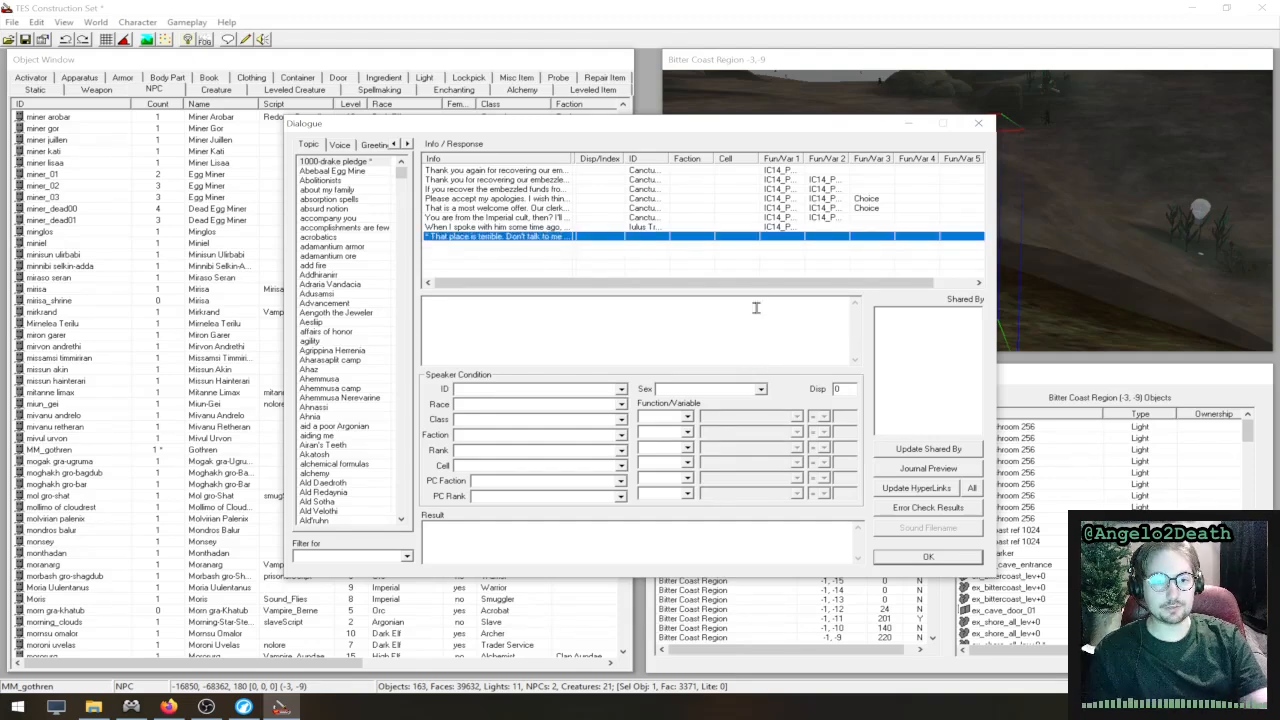
left_click(555, 227)
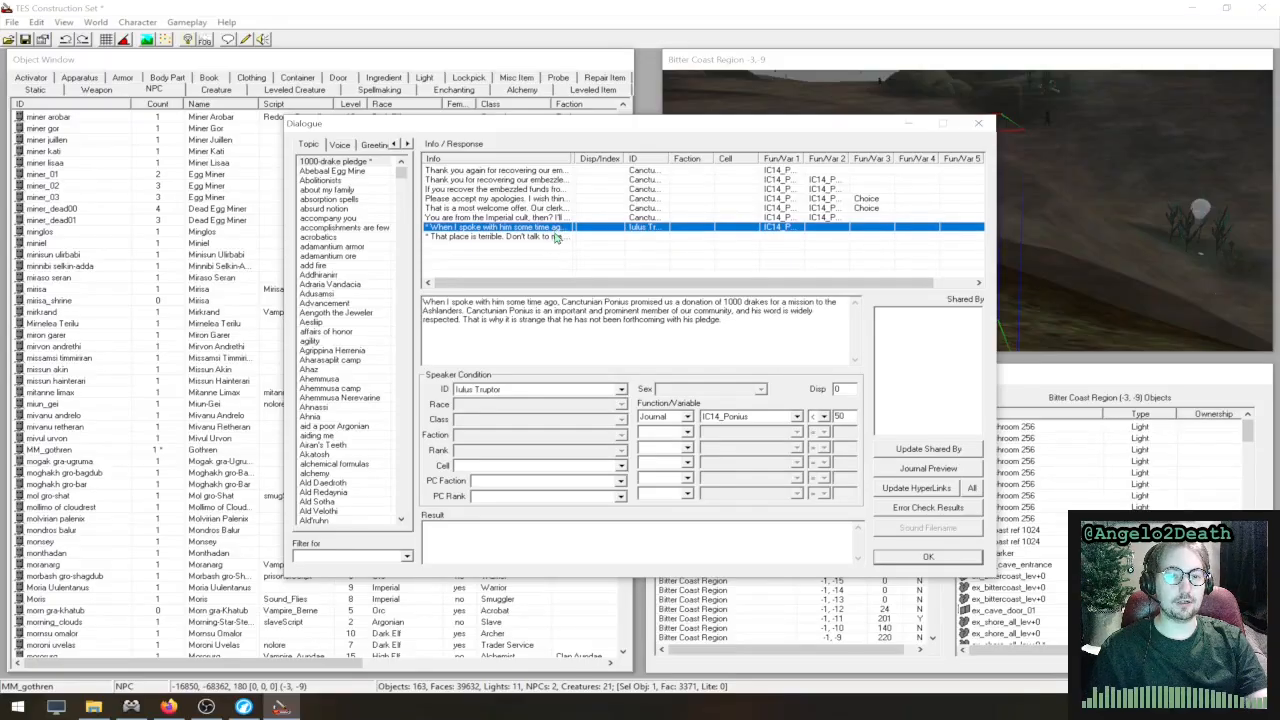
left_click(560, 236)
left_click(636, 303)
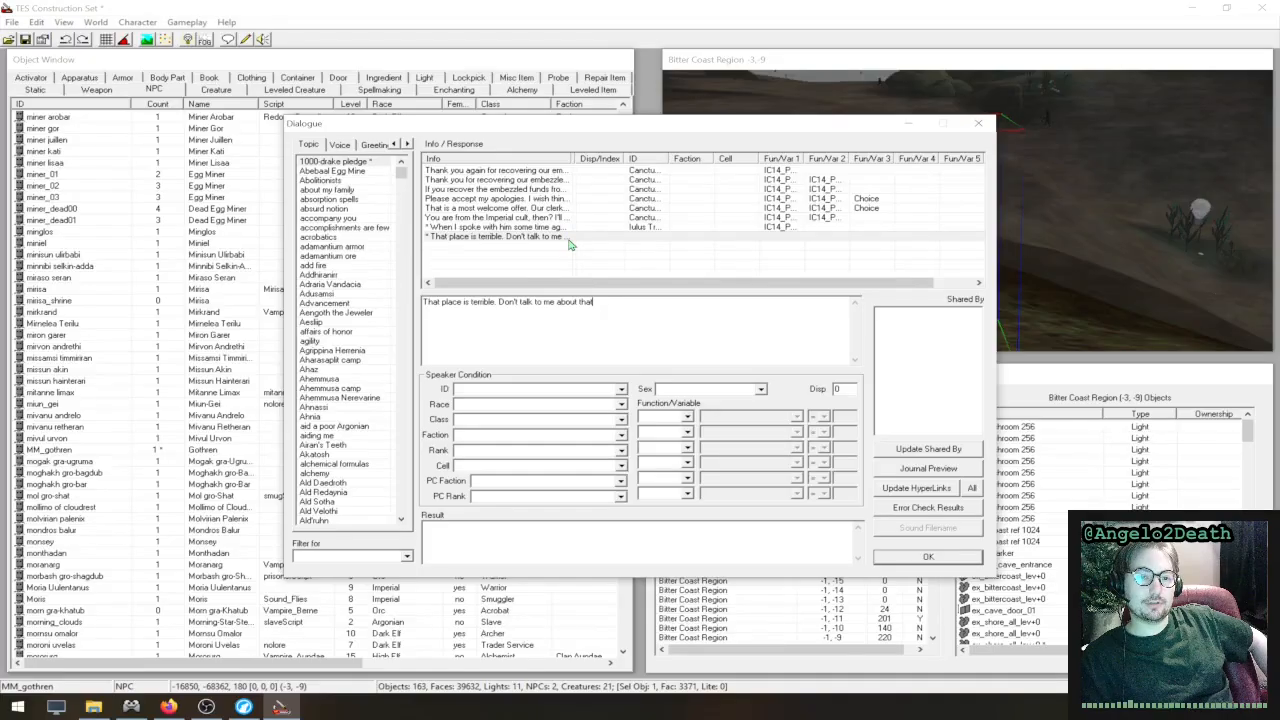
- Set the speaker ID condition of the new response to MM_gothren
left_click(620, 390)
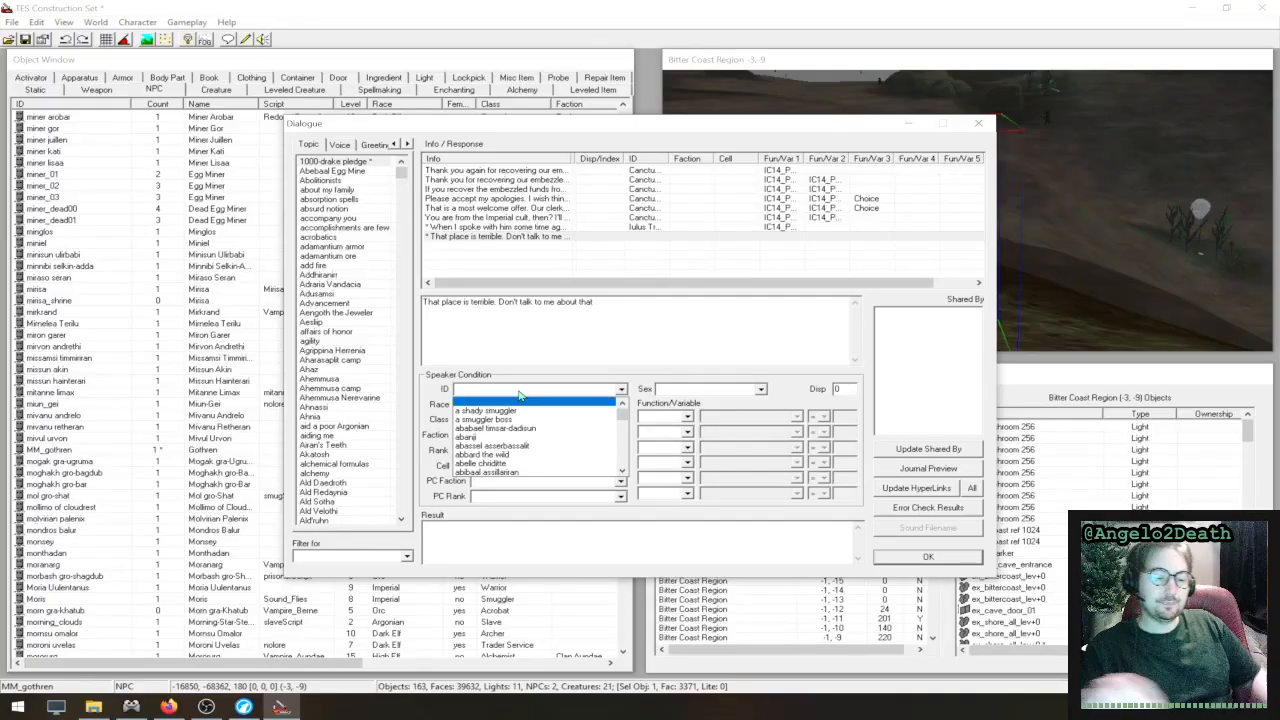
type("mm")
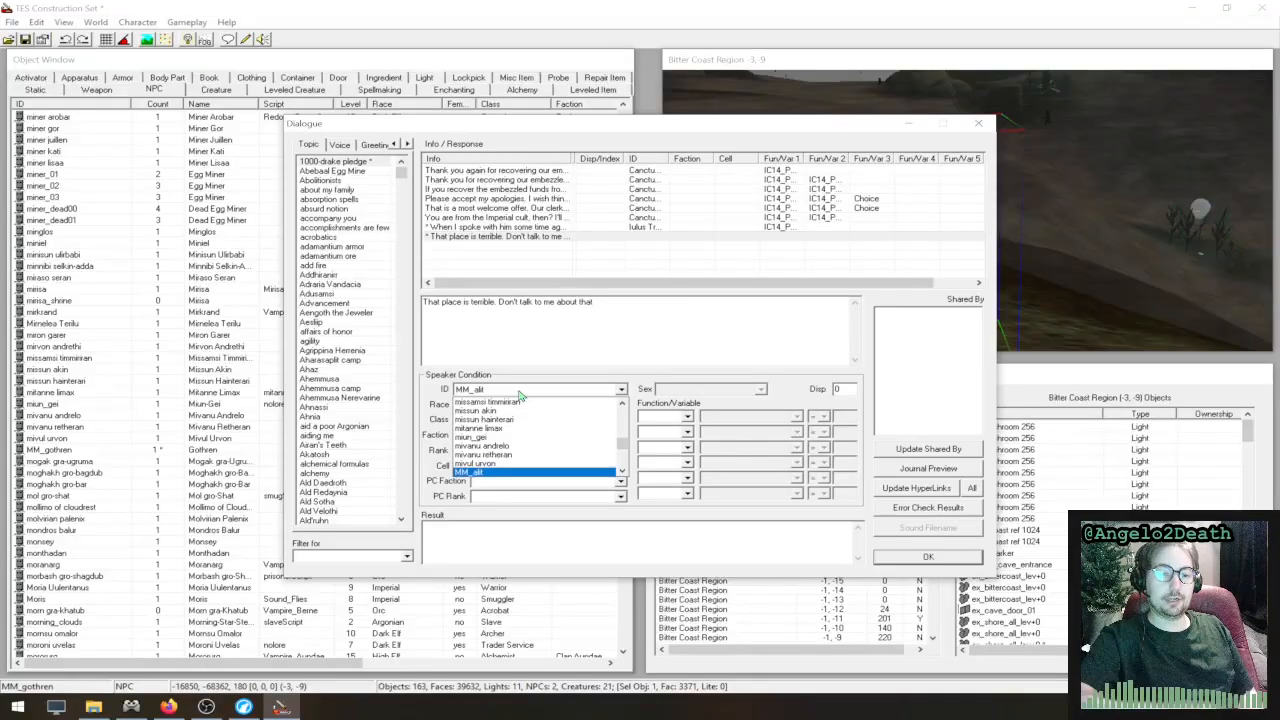
key("Down")
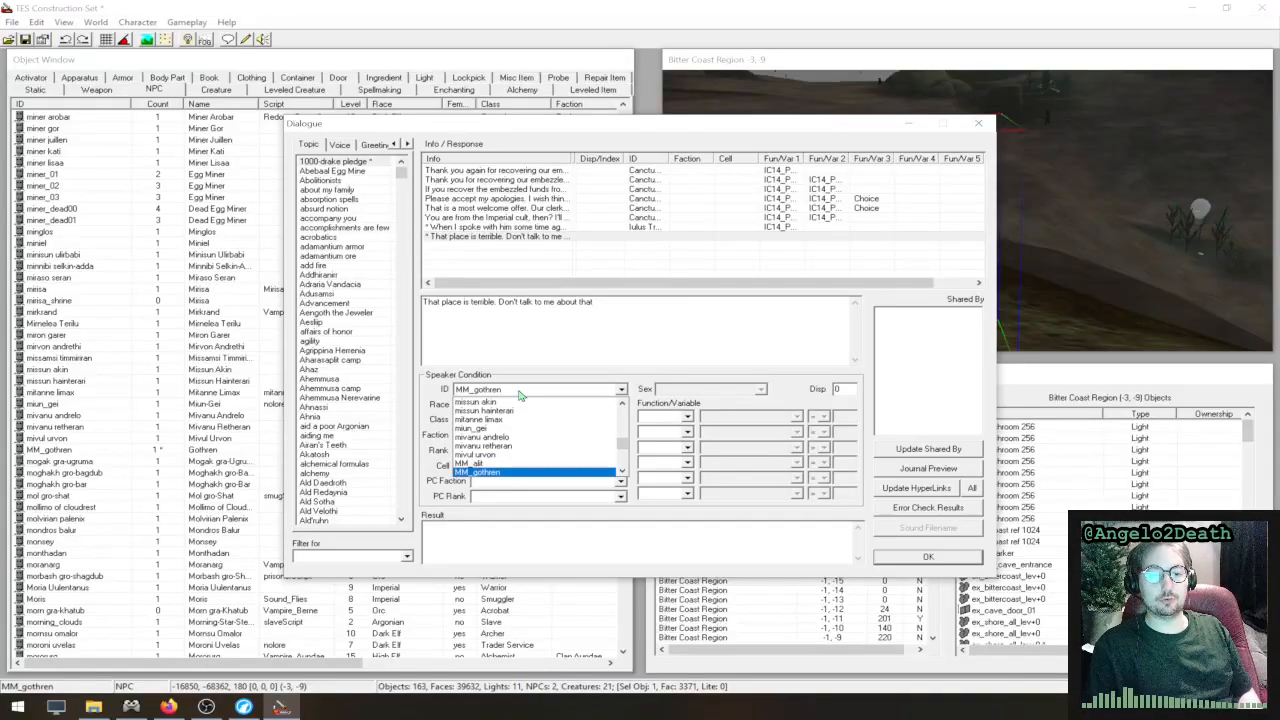
key("Return")
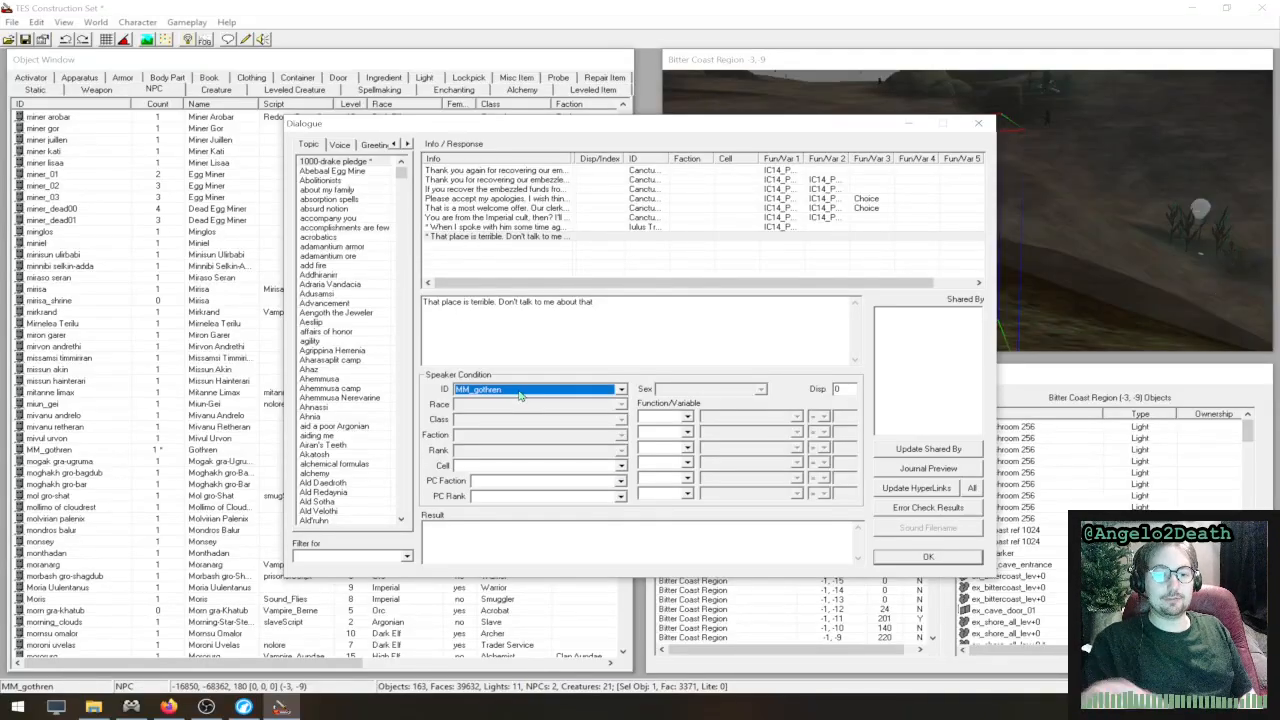
left_click(641, 326)
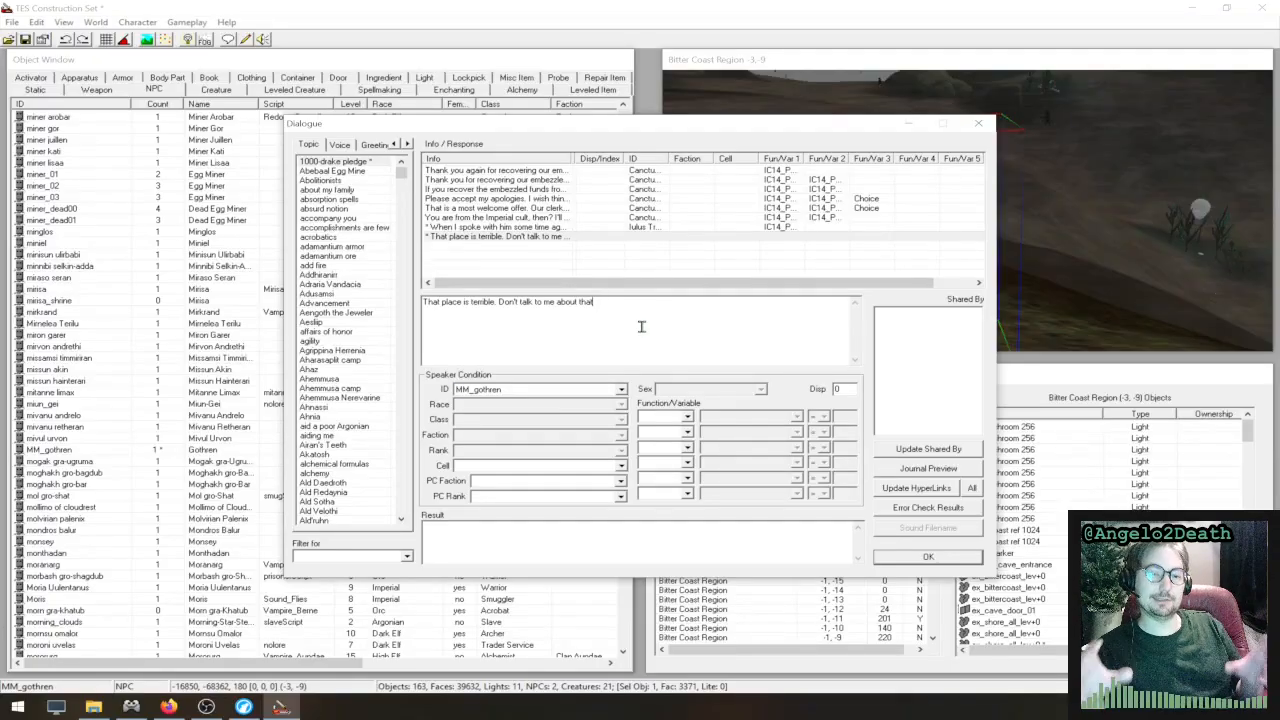
- Leave the new response's speaker ID condition empty and restrict the speaker's race to Breton
left_click(590, 392)
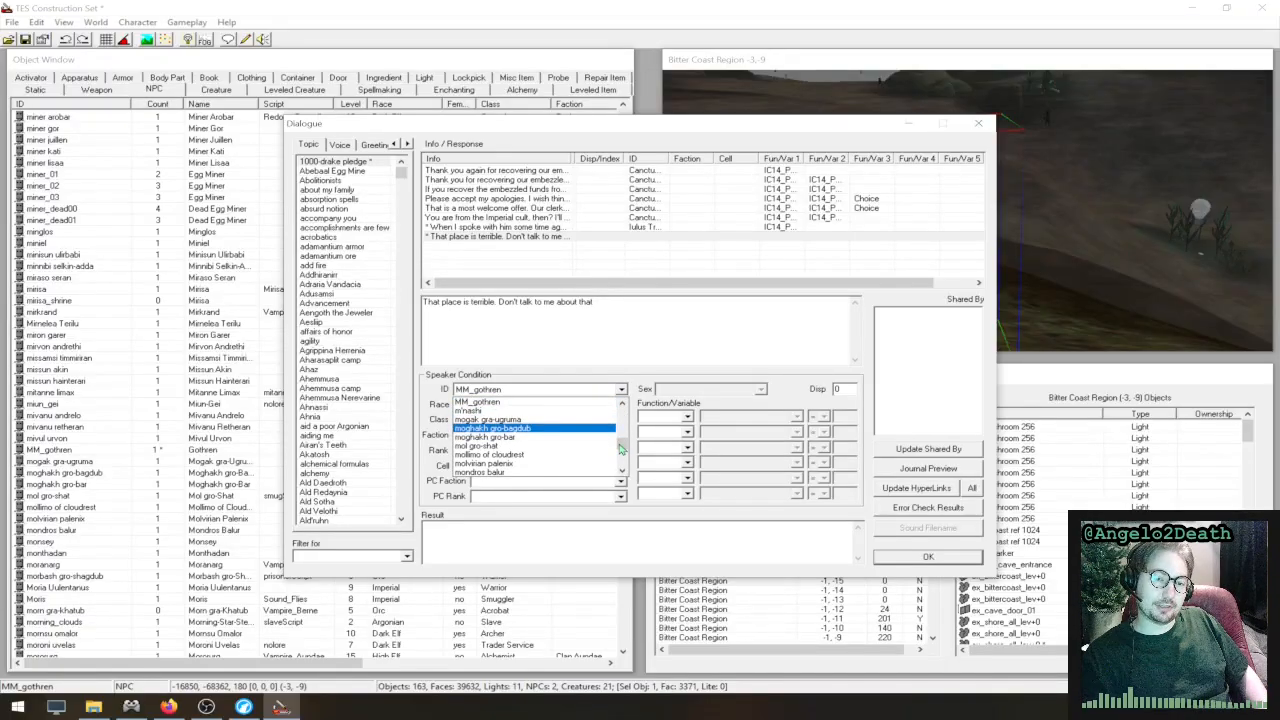
left_click_drag(621, 449, 622, 407)
left_click(598, 405)
left_click(587, 348)
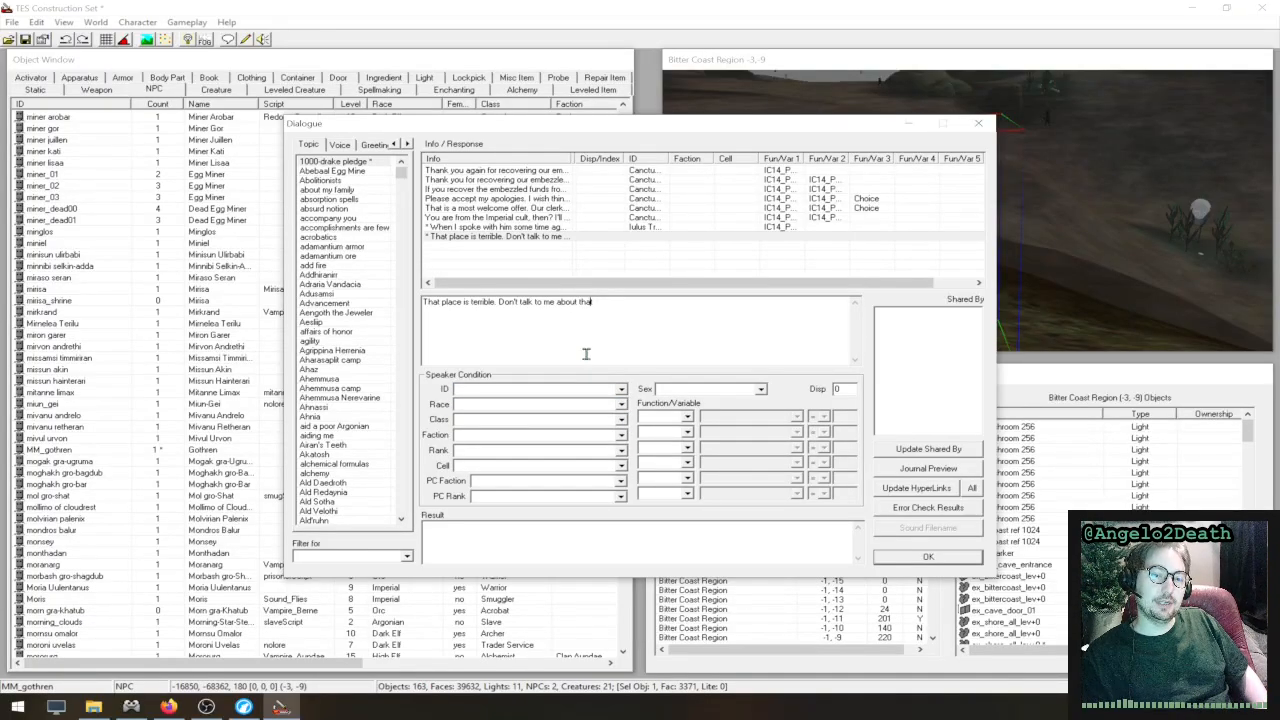
left_click(598, 405)
left_click(560, 429)
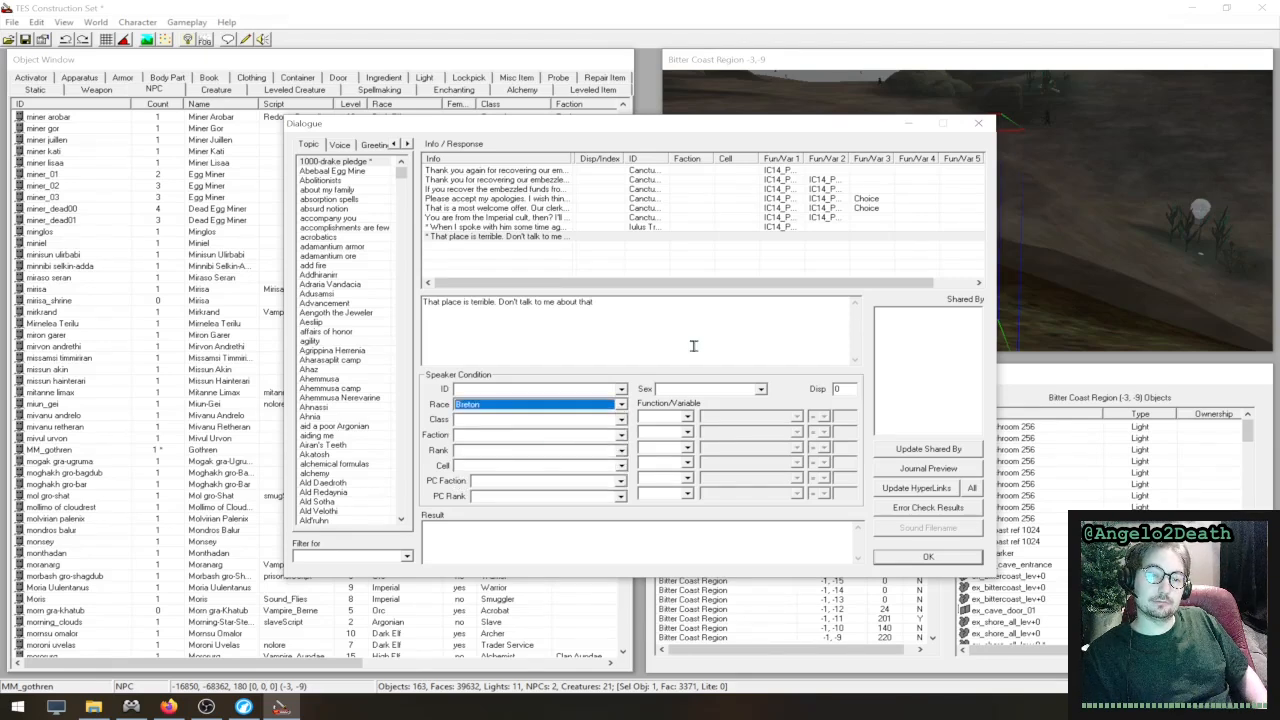
left_click(692, 346)
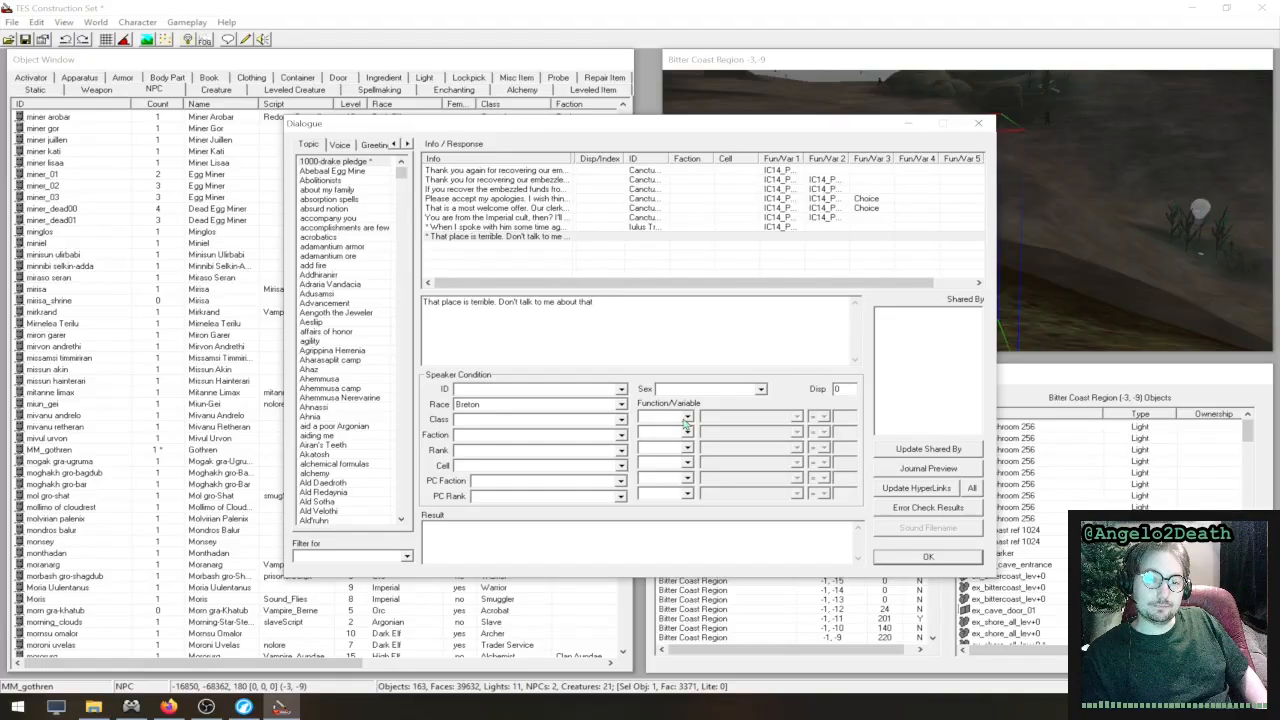
- Check Gothren's class in the NPC properties behind the dialogue window before choosing the speaker class
left_click(620, 420)
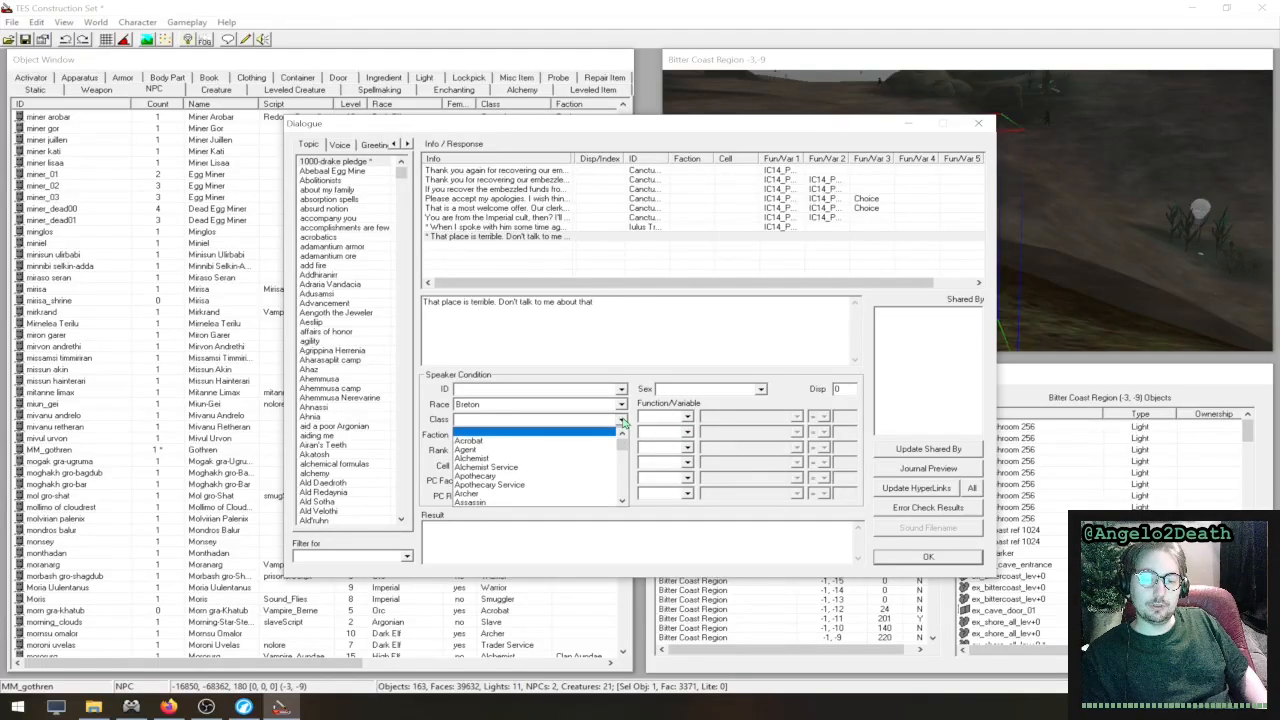
scroll(618, 430, "down", 3)
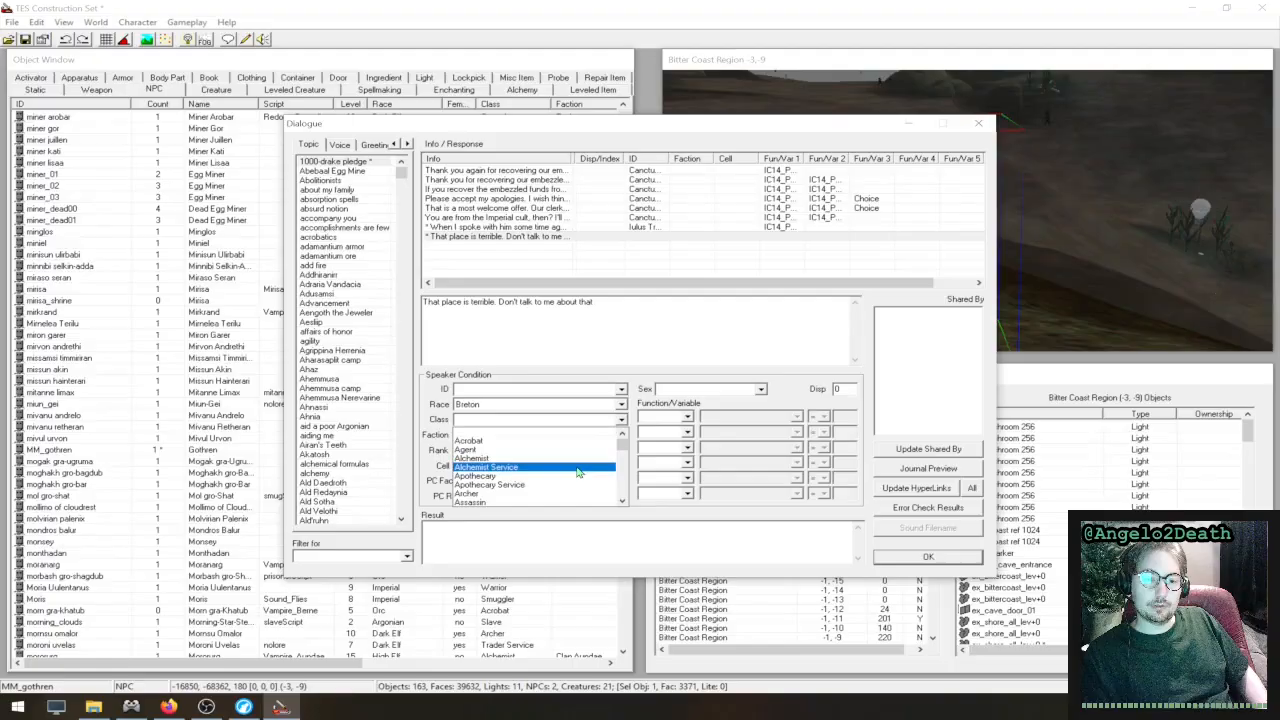
left_click(758, 128)
left_click_drag(567, 131, 462, 312)
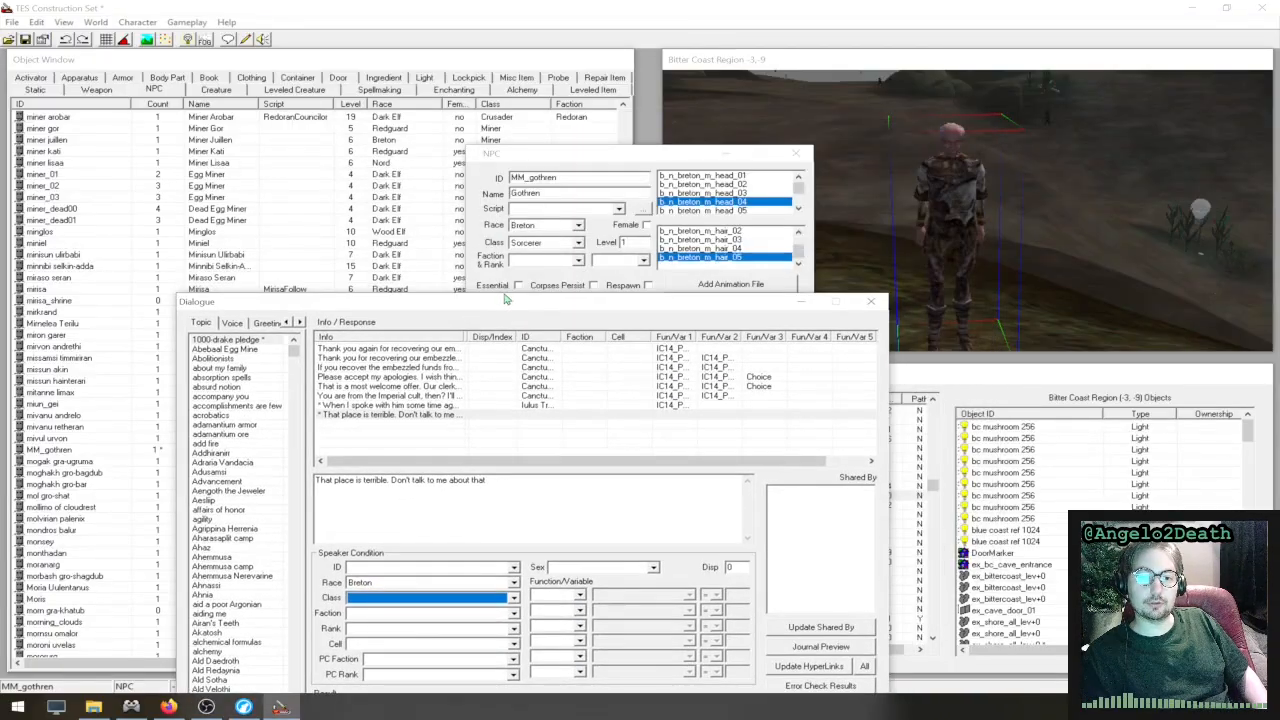
left_click_drag(570, 308, 637, 146)
- Set the speaker class condition of the new response to Sorcerer
left_click(578, 438)
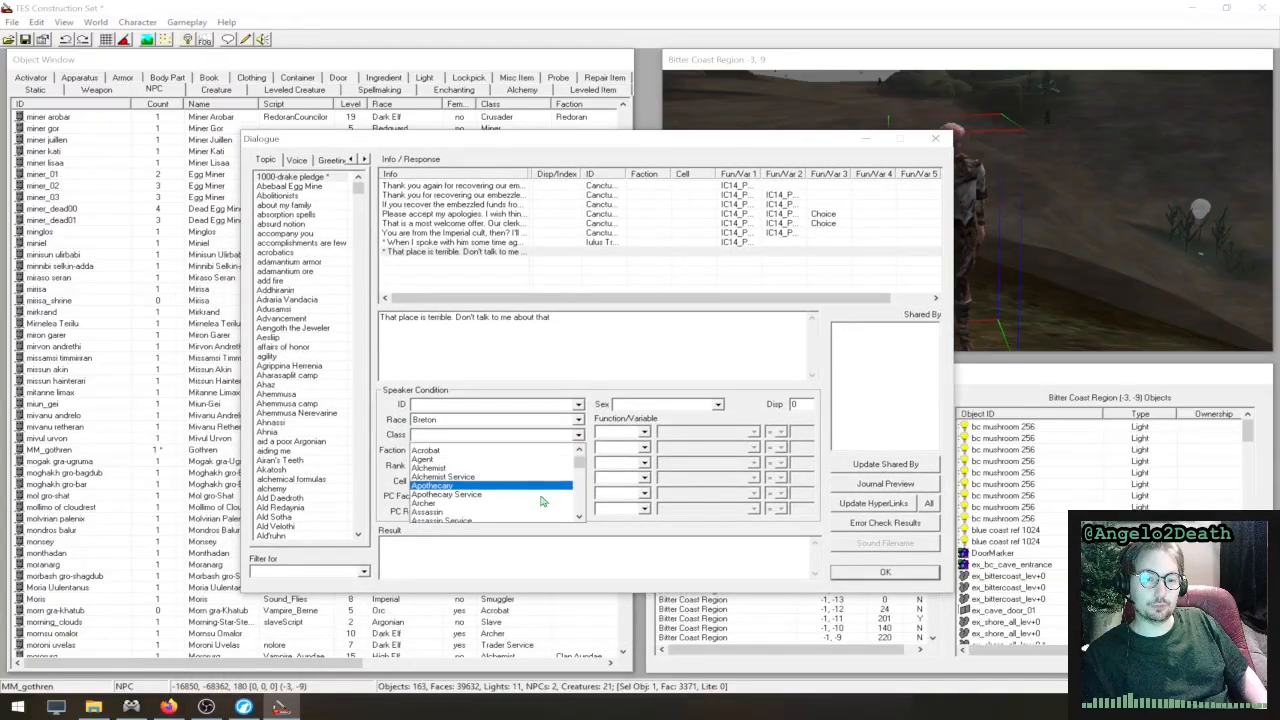
scroll(543, 501, "down", 4)
key("s")
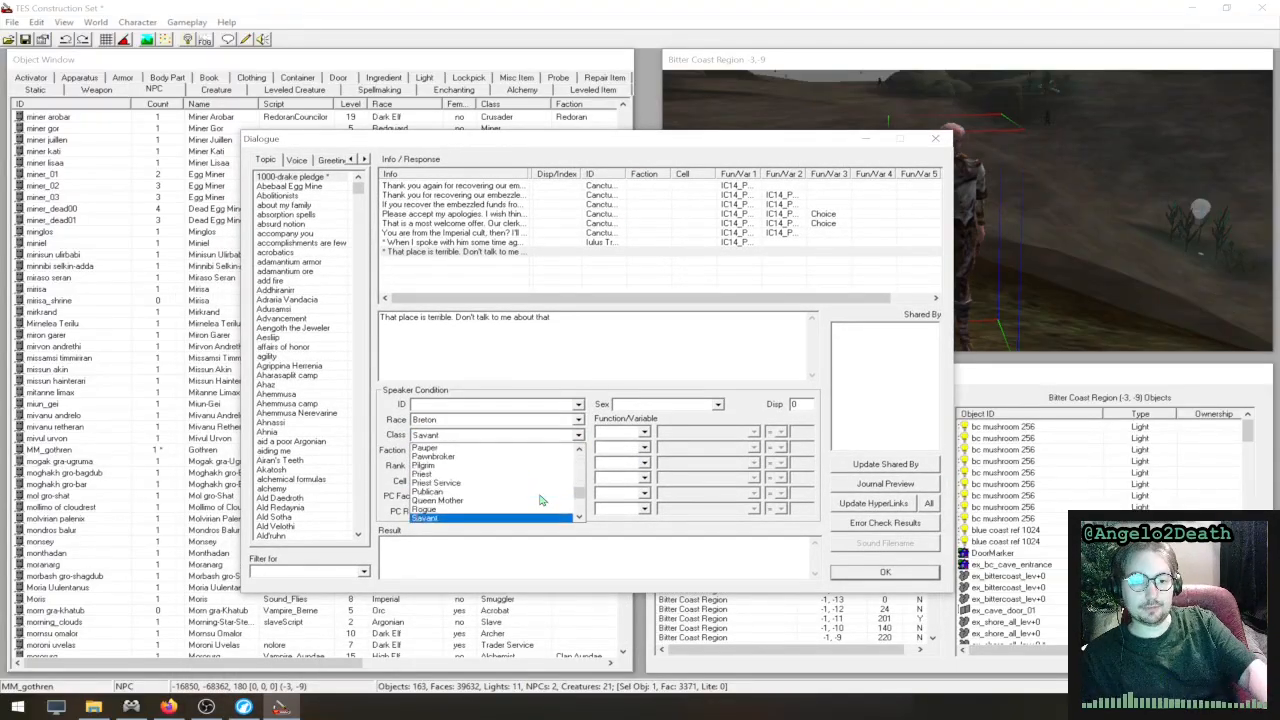
scroll(541, 498, "down", 1)
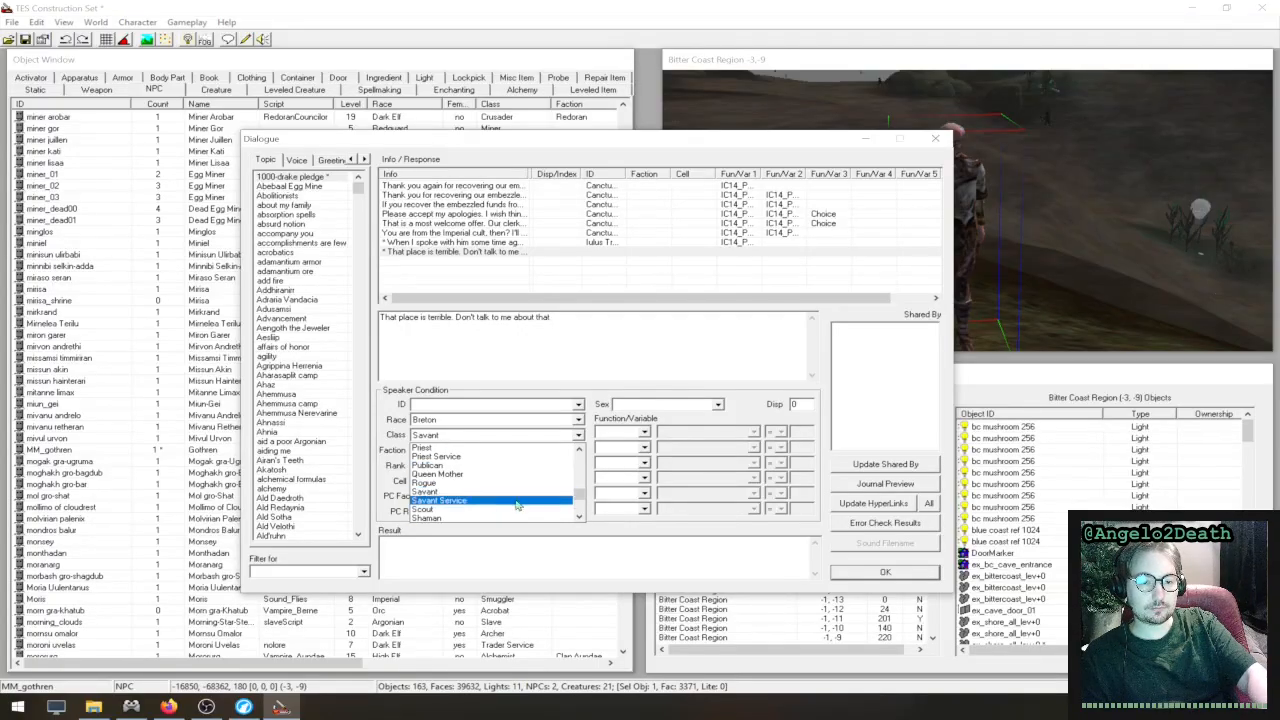
scroll(510, 510, "down", 1)
scroll(509, 512, "down", 1)
scroll(508, 510, "down", 3)
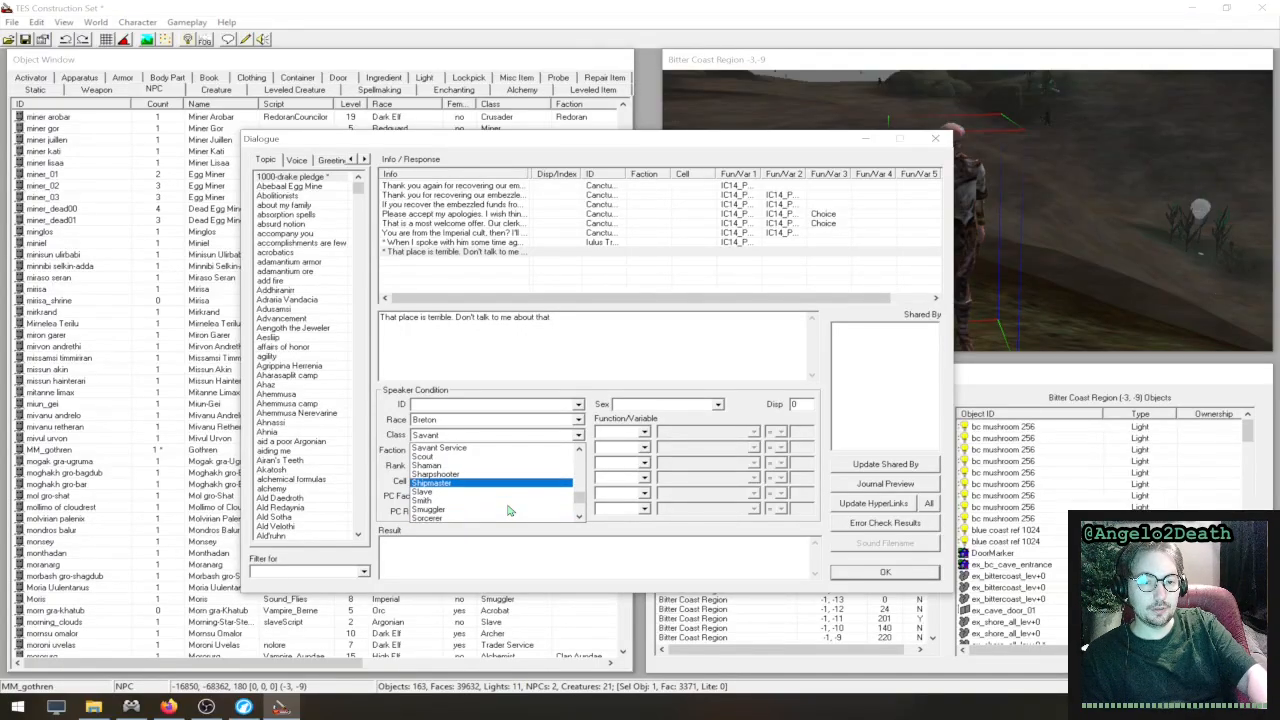
left_click(493, 498)
left_click(599, 372)
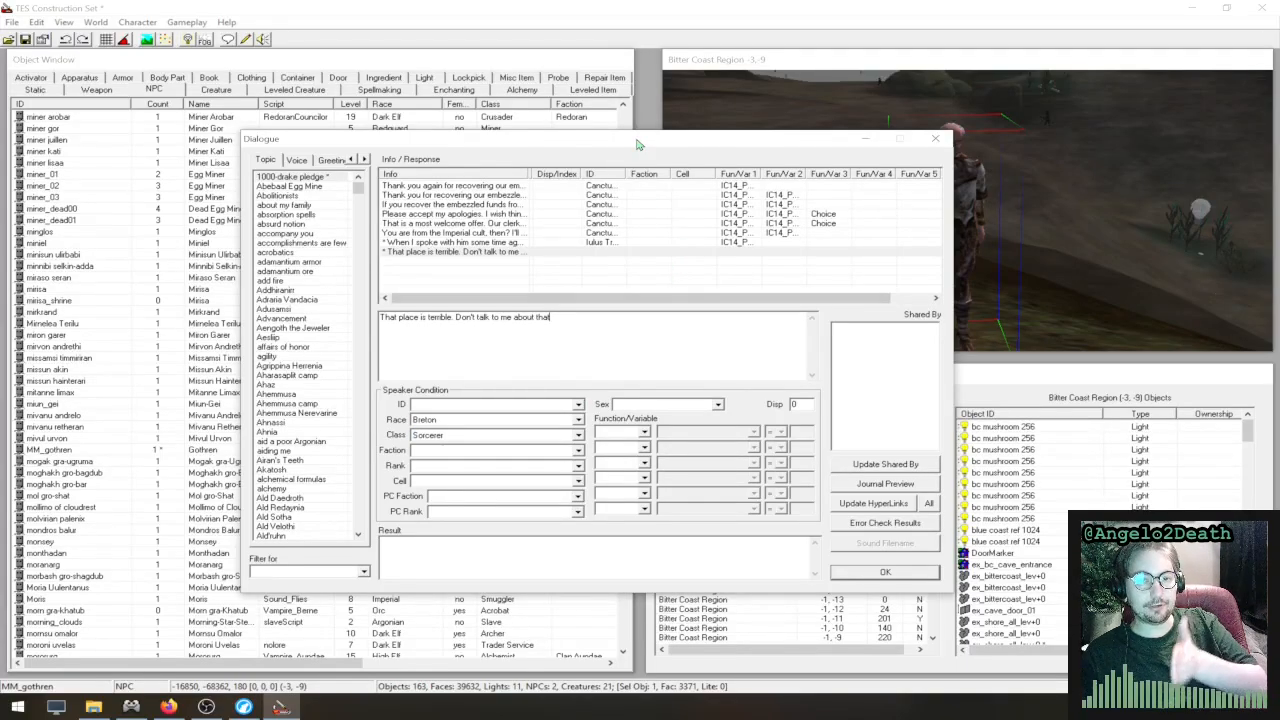
left_click_drag(642, 148, 685, 135)
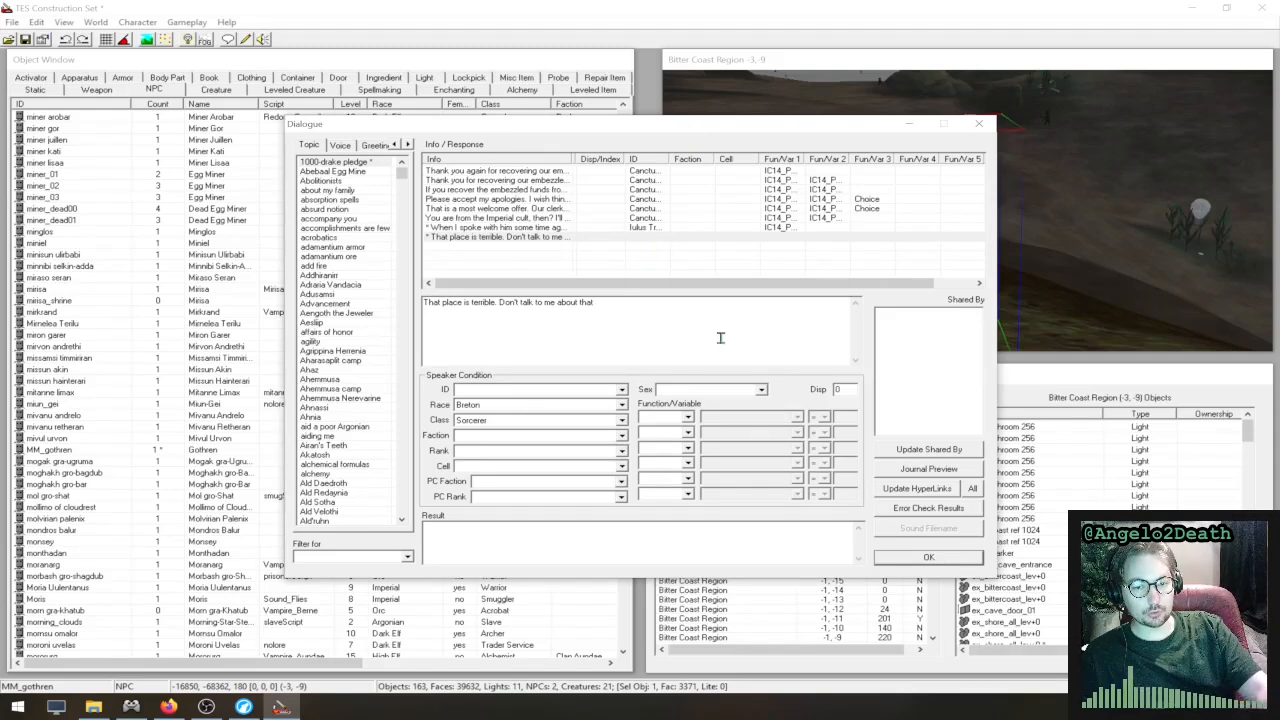
- Review the sex choices and the disposition value in the new response's speaker condition
left_click(732, 389)
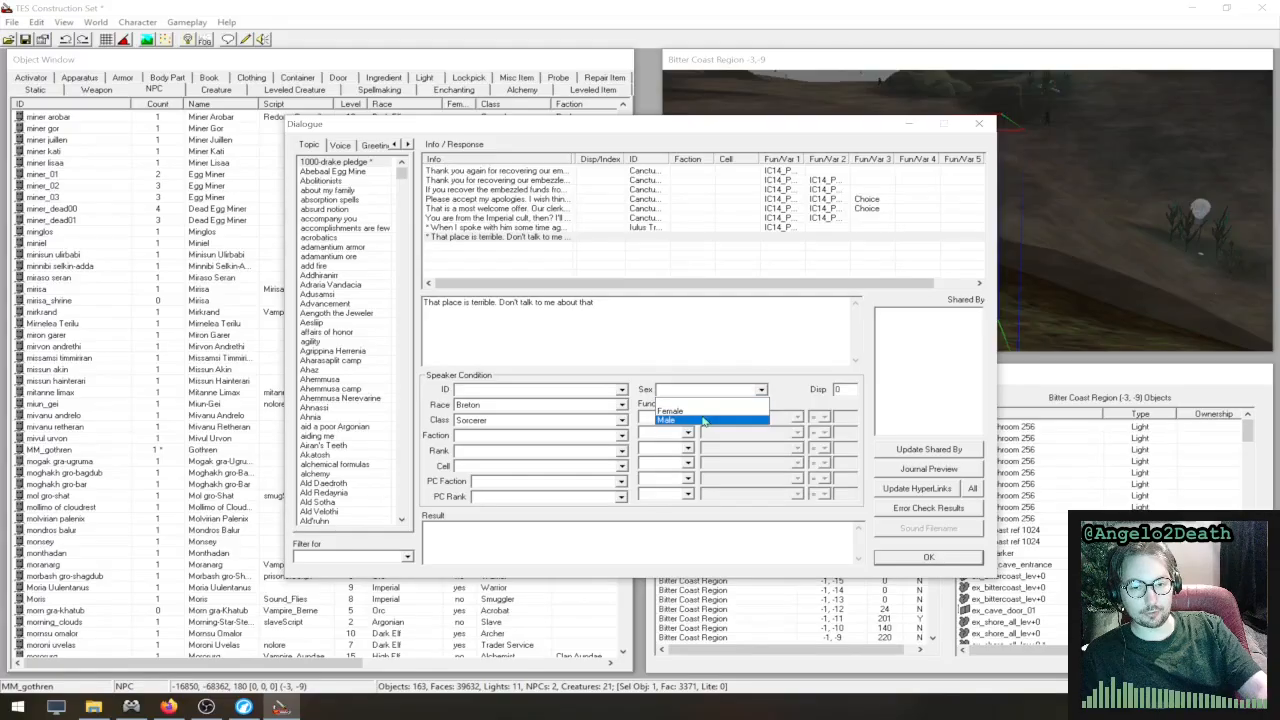
left_click(708, 402)
left_click_drag(853, 393, 791, 395)
left_click(670, 334)
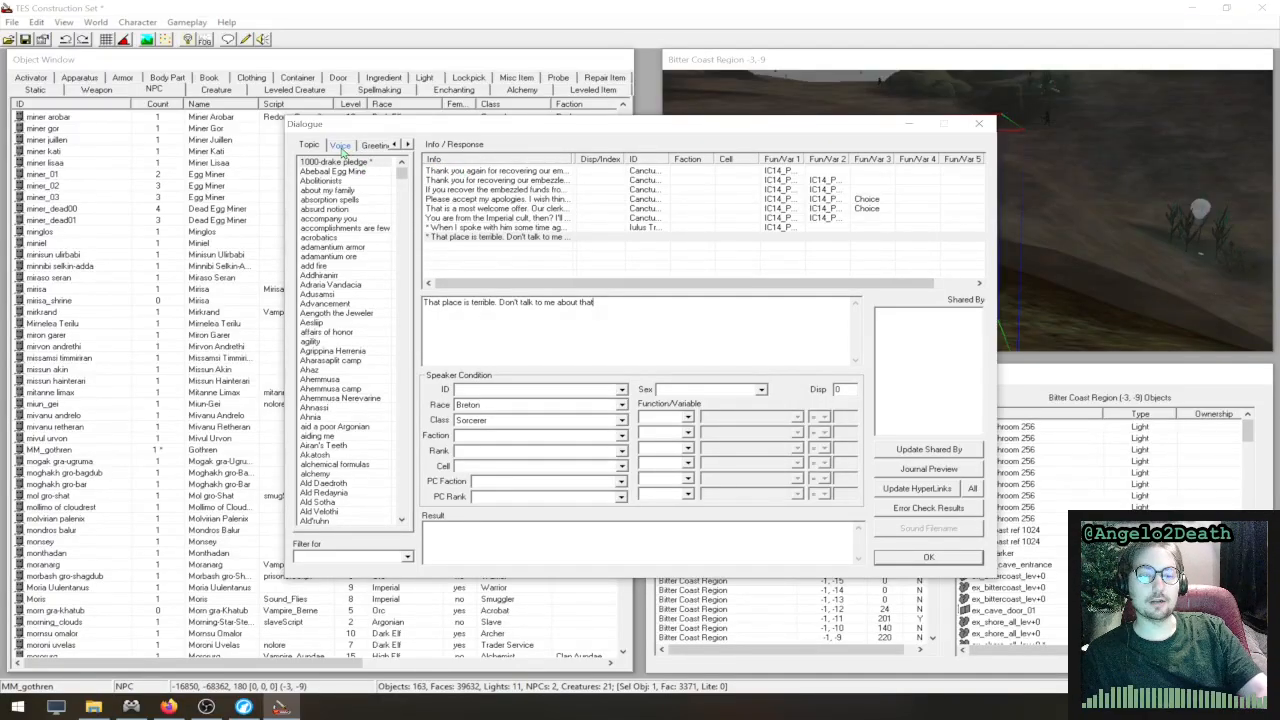
- Bring up the greeting dialogue and view the responses of Greeting 0
left_click(408, 145)
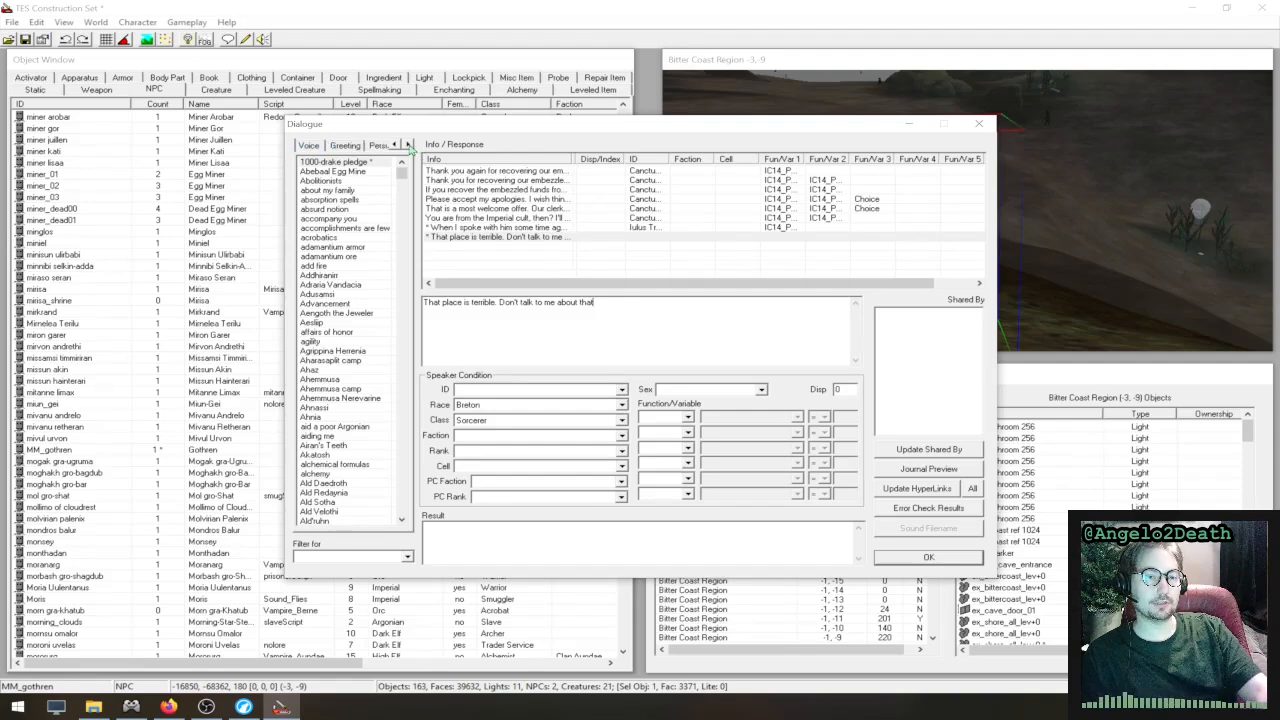
left_click(408, 145)
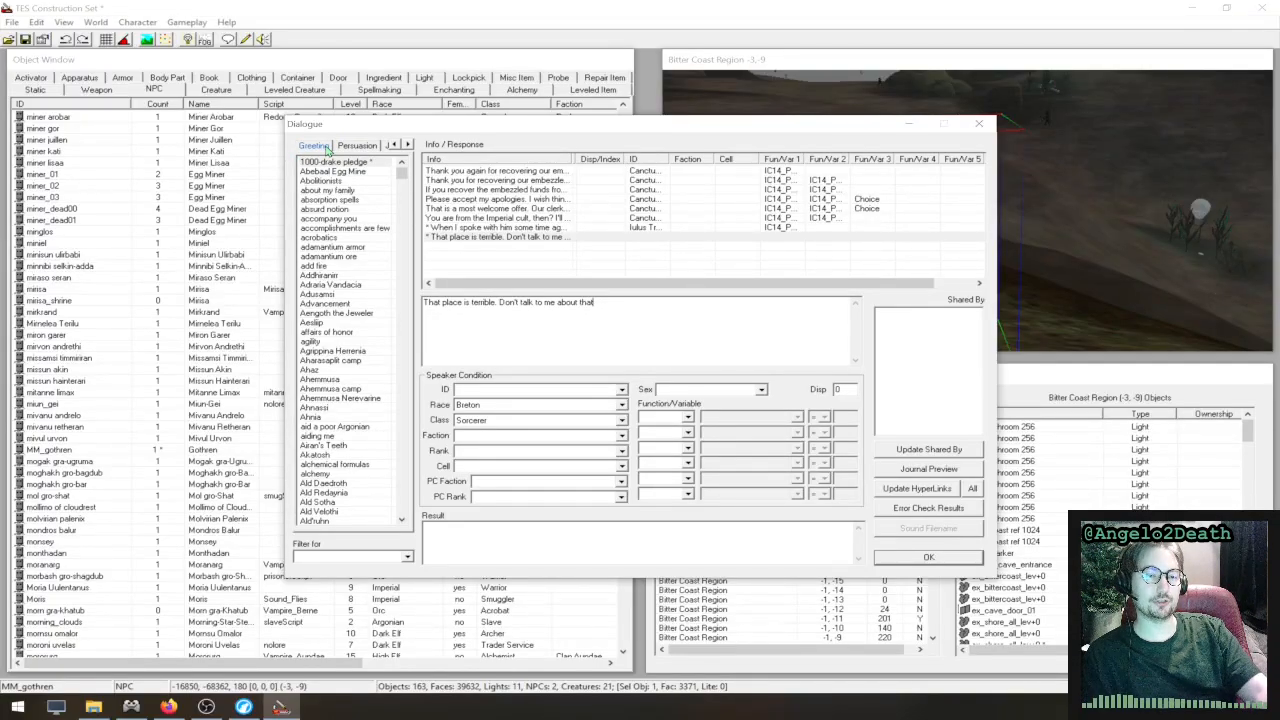
left_click(327, 148)
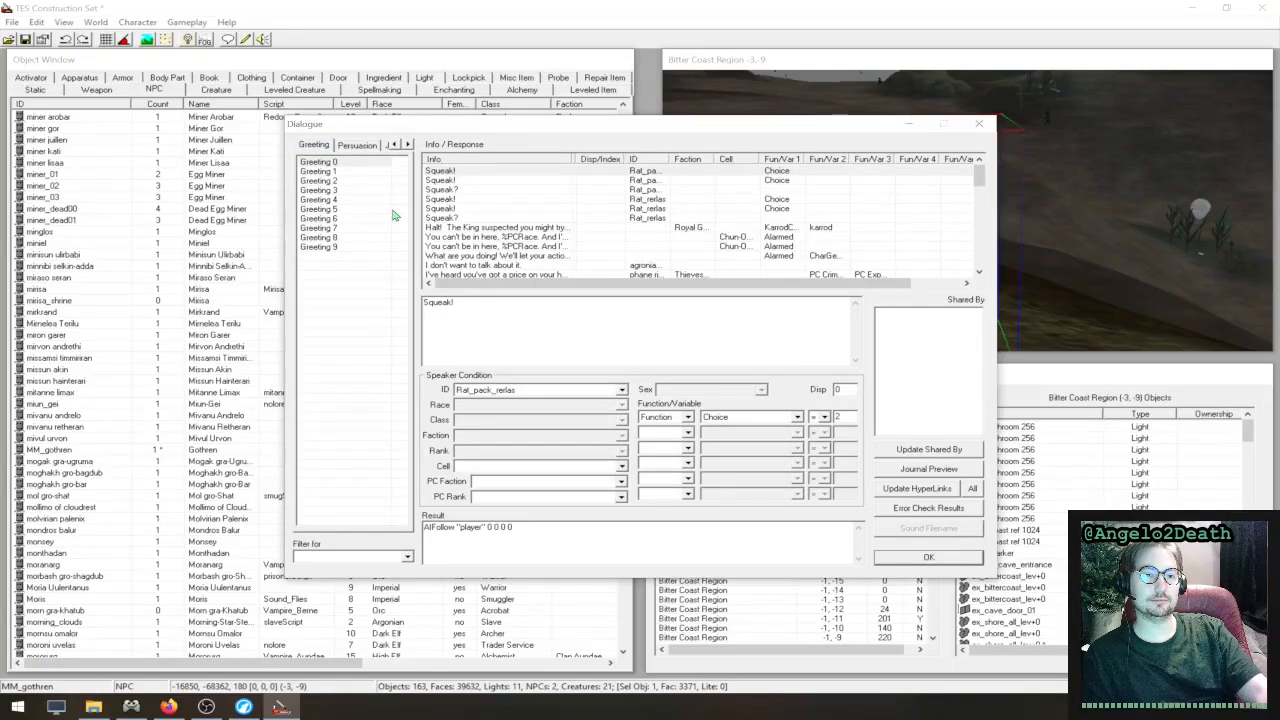
- View the first Greeting 0 response and the voice dialogue's Alarm response
left_click(462, 174)
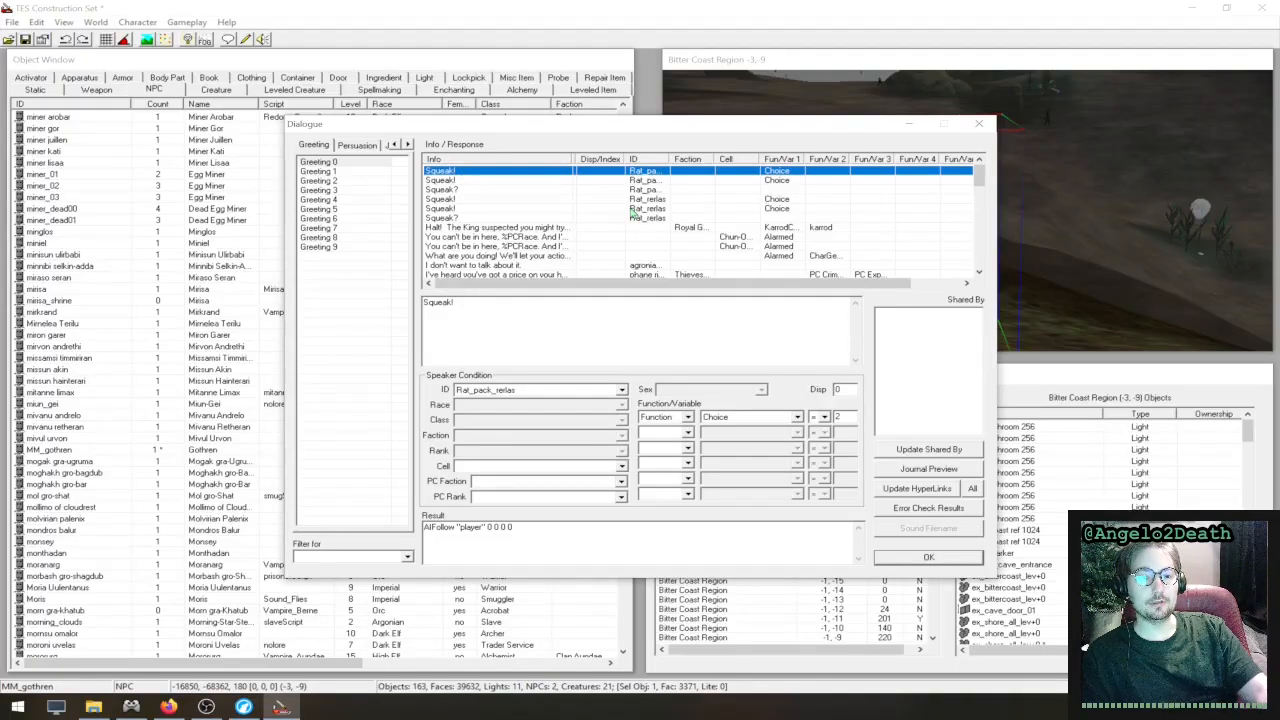
left_click(395, 145)
left_click(396, 145)
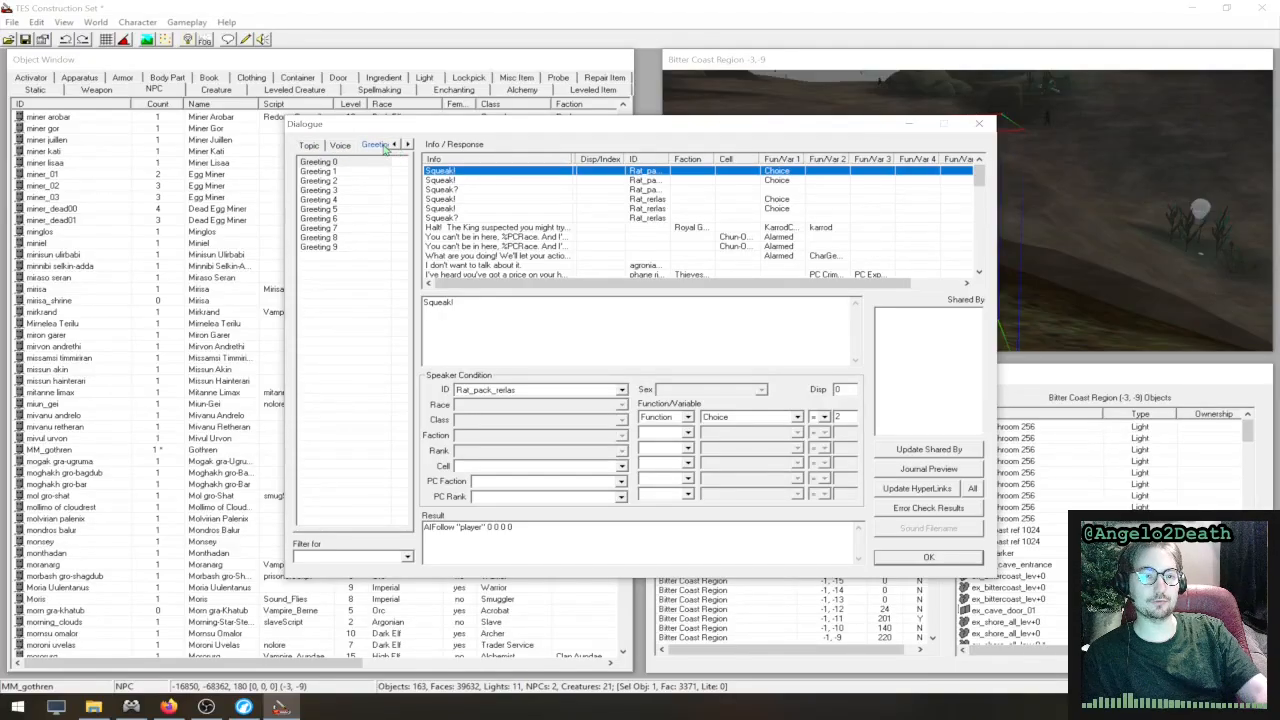
left_click(340, 145)
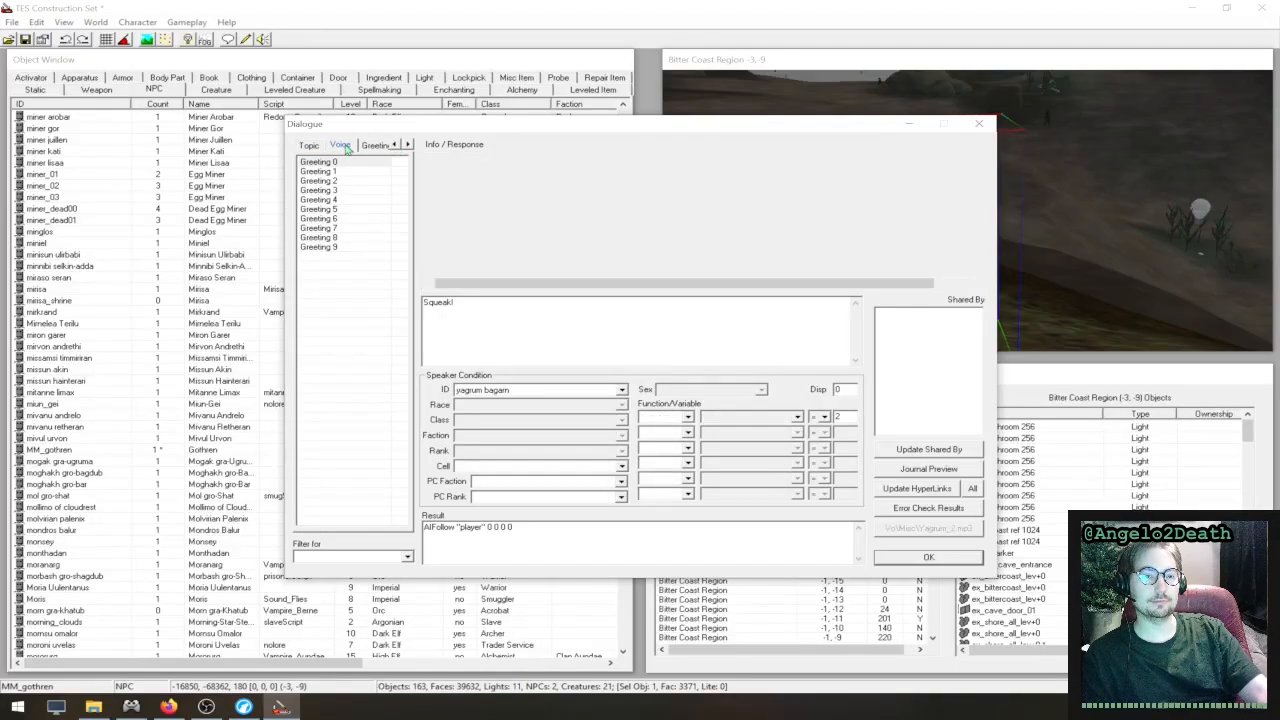
left_click(362, 167)
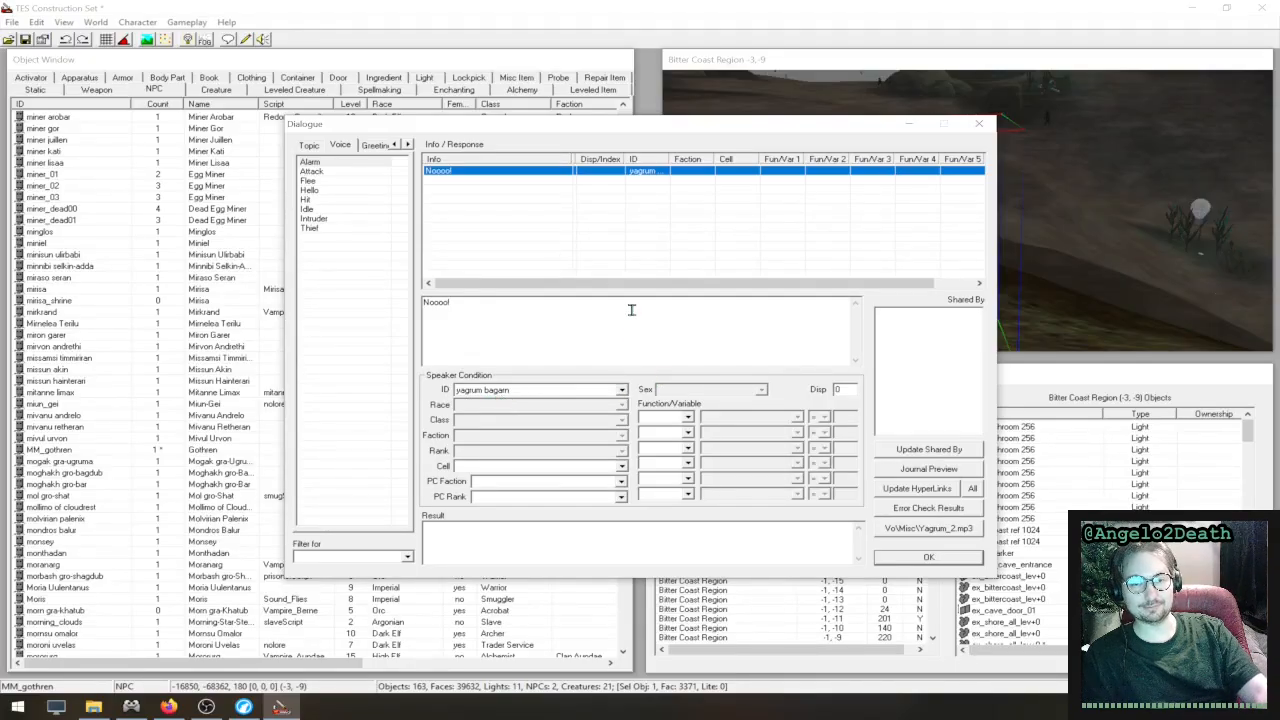
- Look through the Admire Fail persuasion responses and inspect the conditions of "I should slap you."
left_click(408, 145)
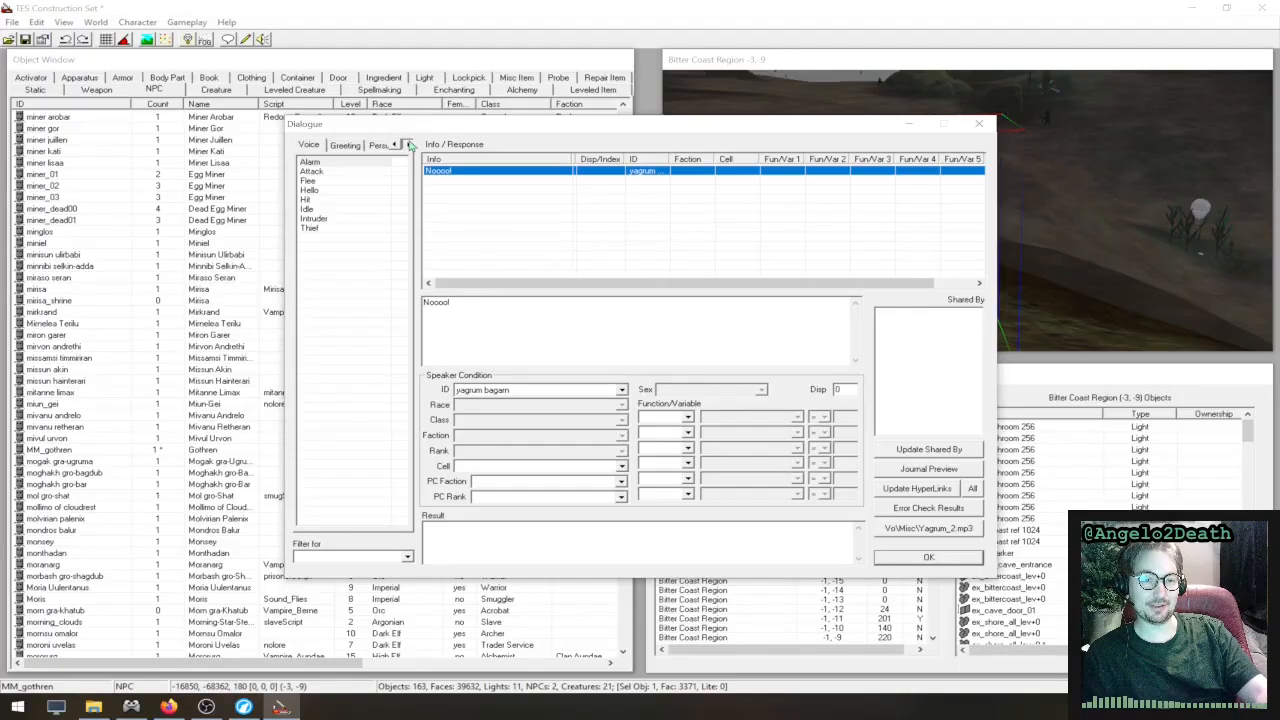
left_click(408, 145)
left_click(408, 145)
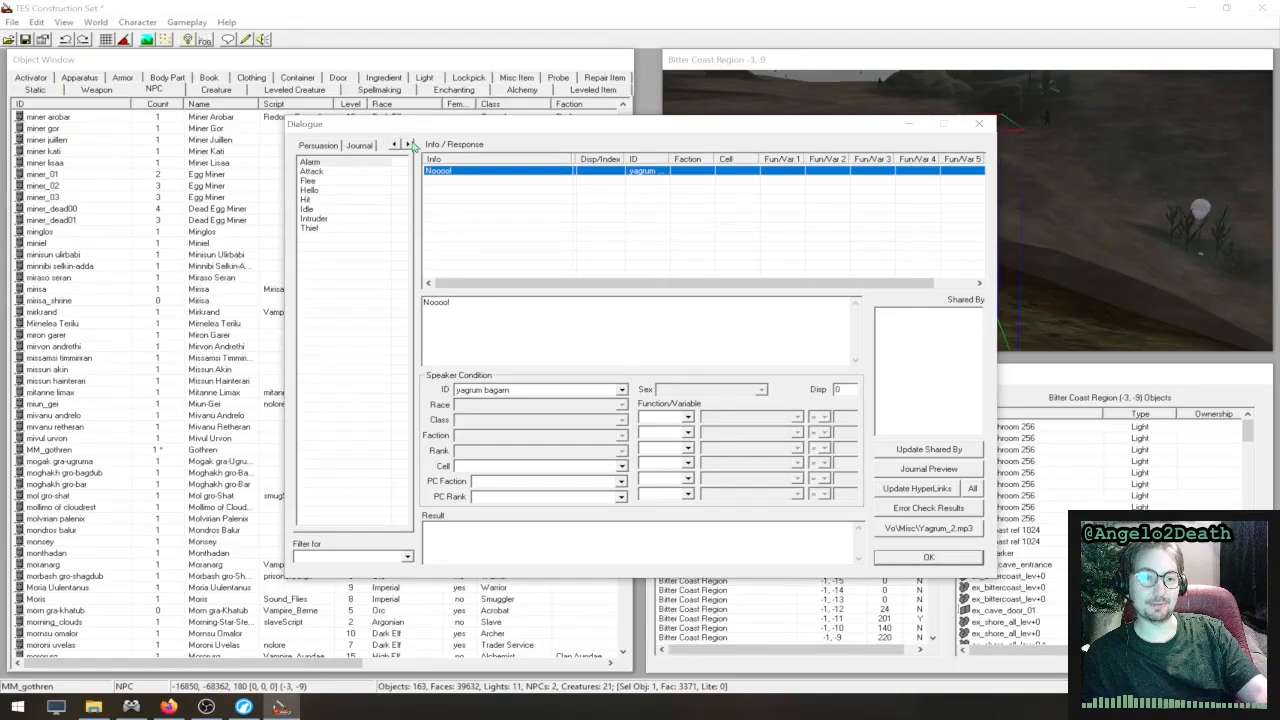
left_click(334, 146)
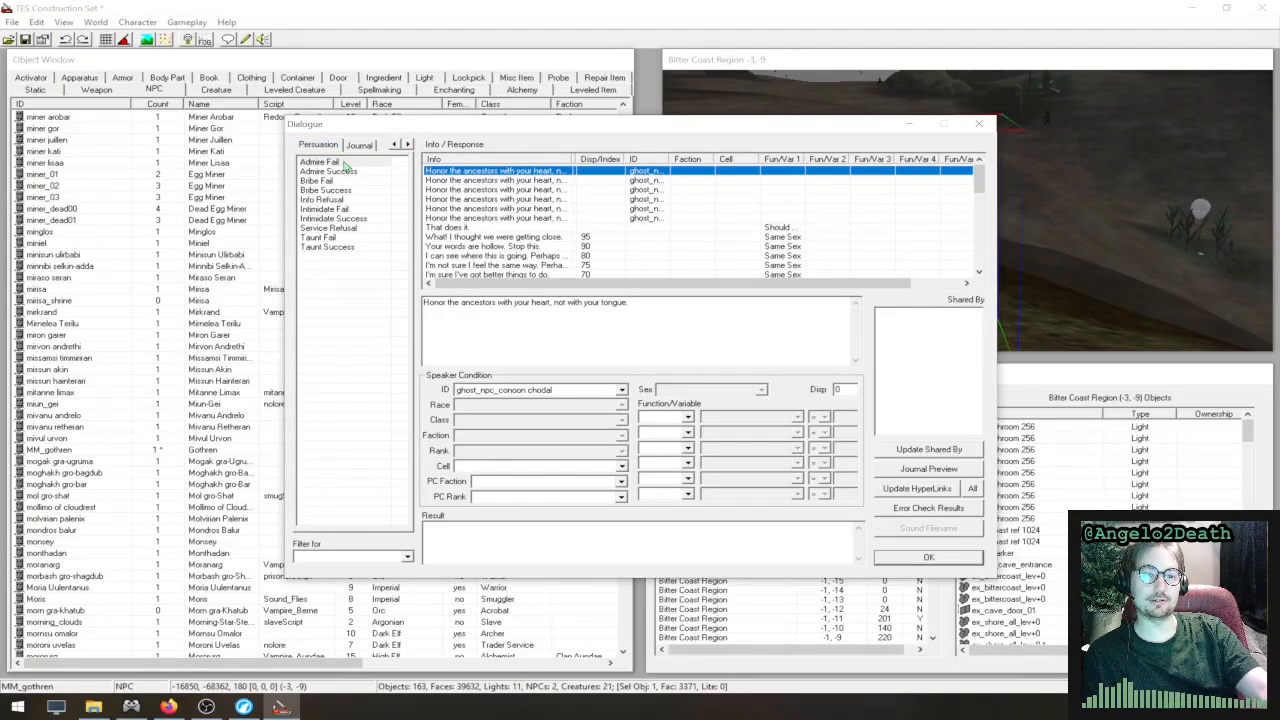
left_click(343, 163)
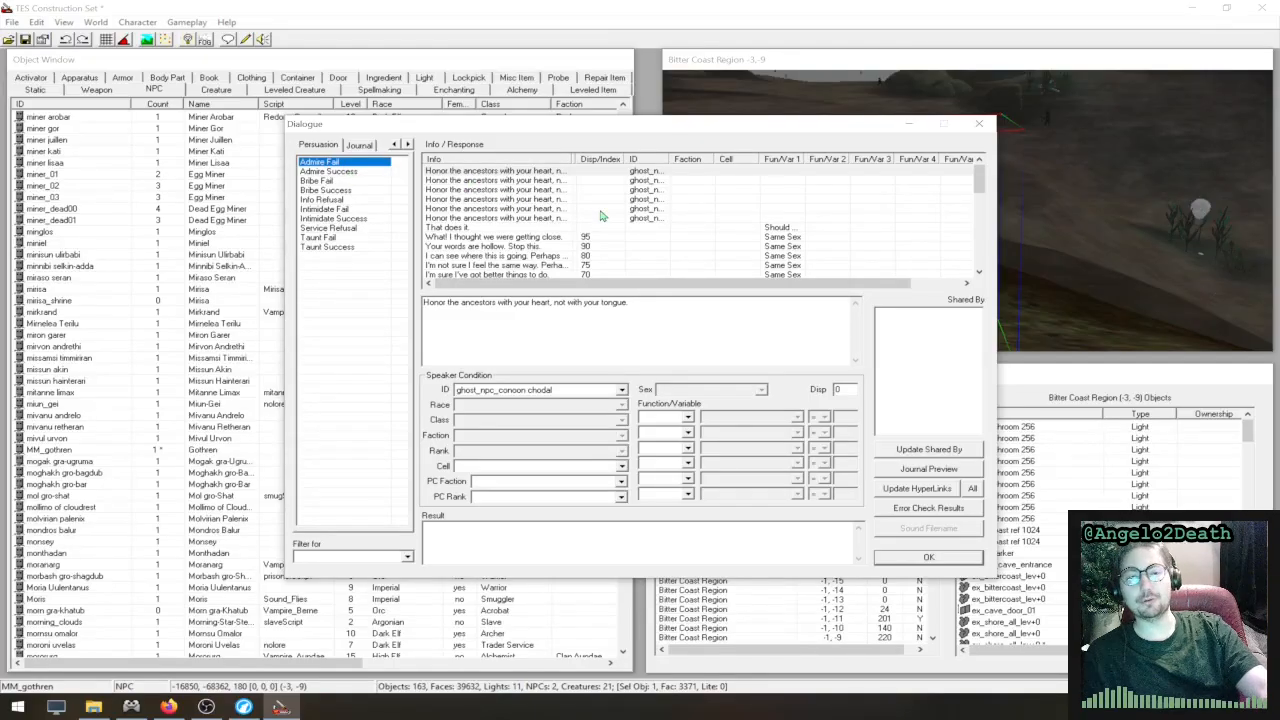
scroll(601, 215, "down", 4)
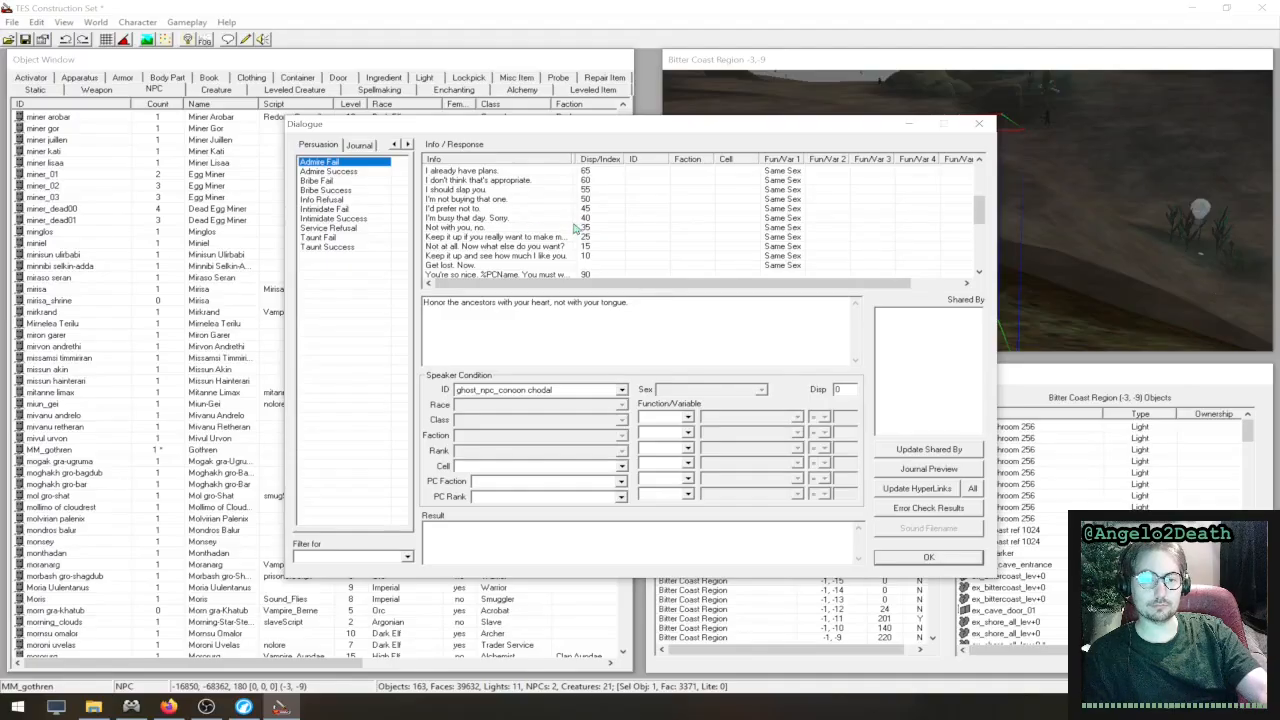
scroll(570, 224, "up", 2)
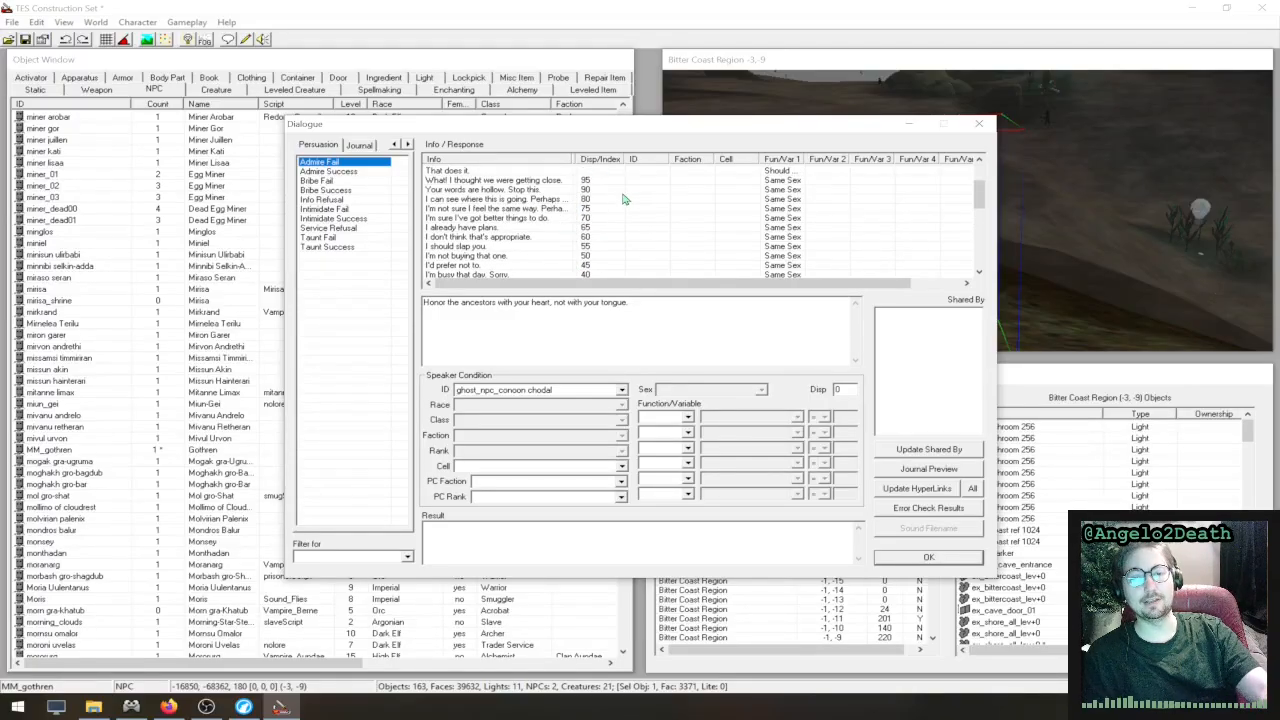
left_click(604, 246)
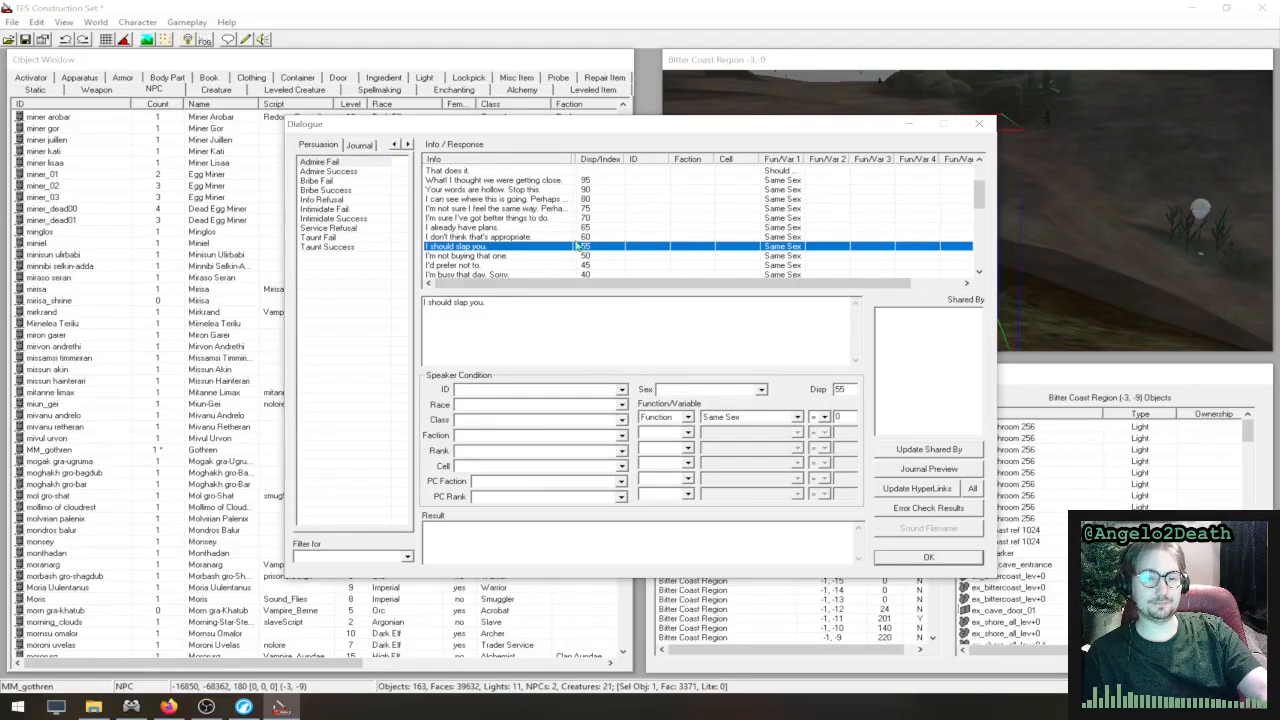
- View the journal dialogue entries, and look over the whole list of dialogue topics
left_click(362, 146)
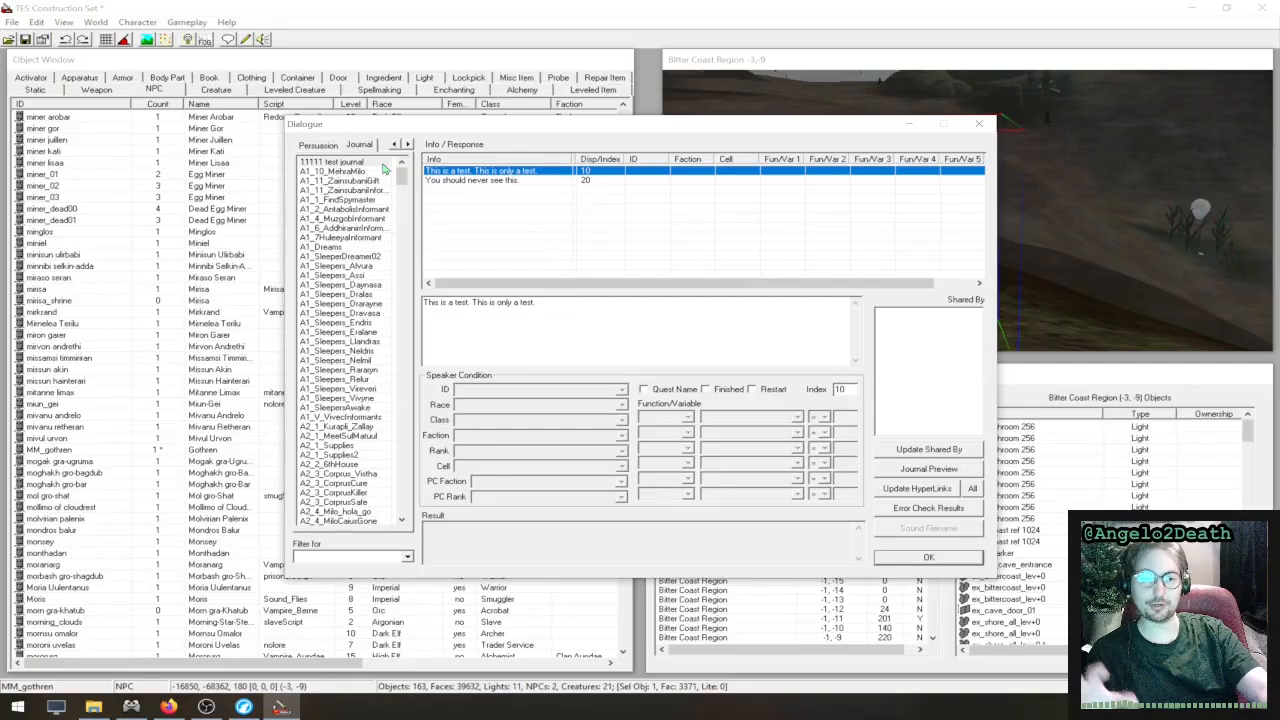
left_click(395, 145)
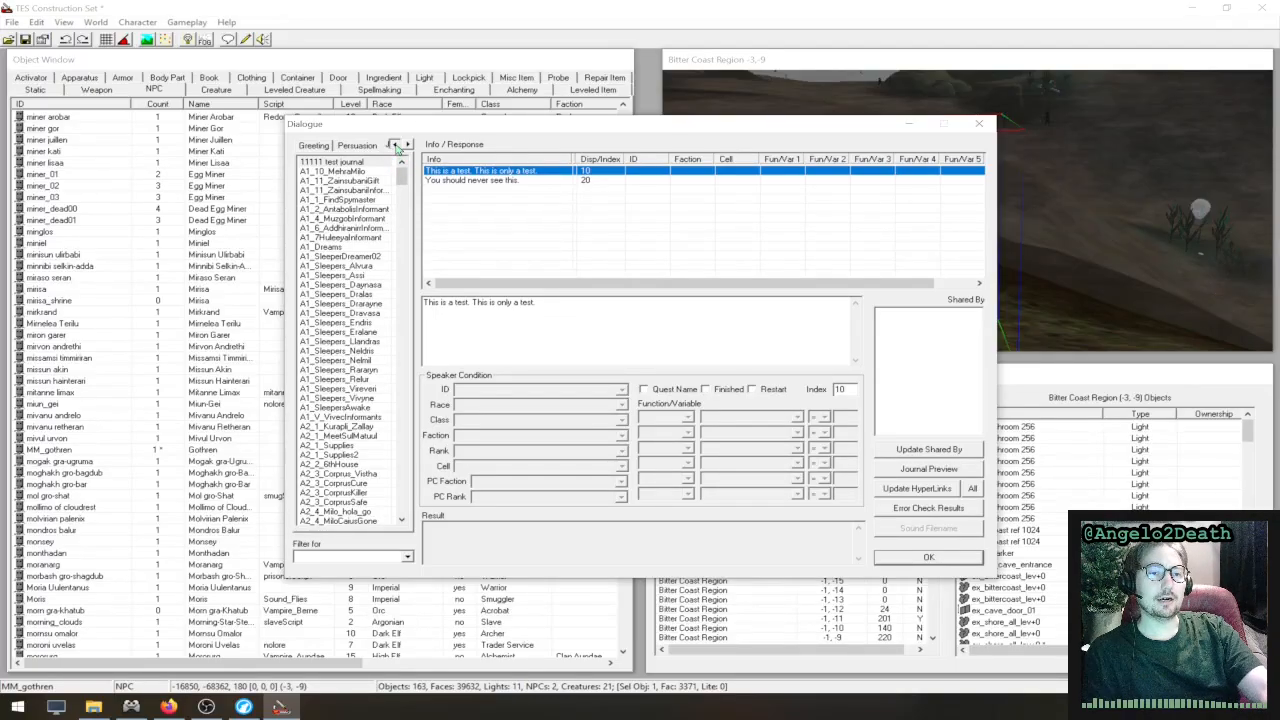
left_click(395, 145)
left_click(395, 145)
left_click(306, 147)
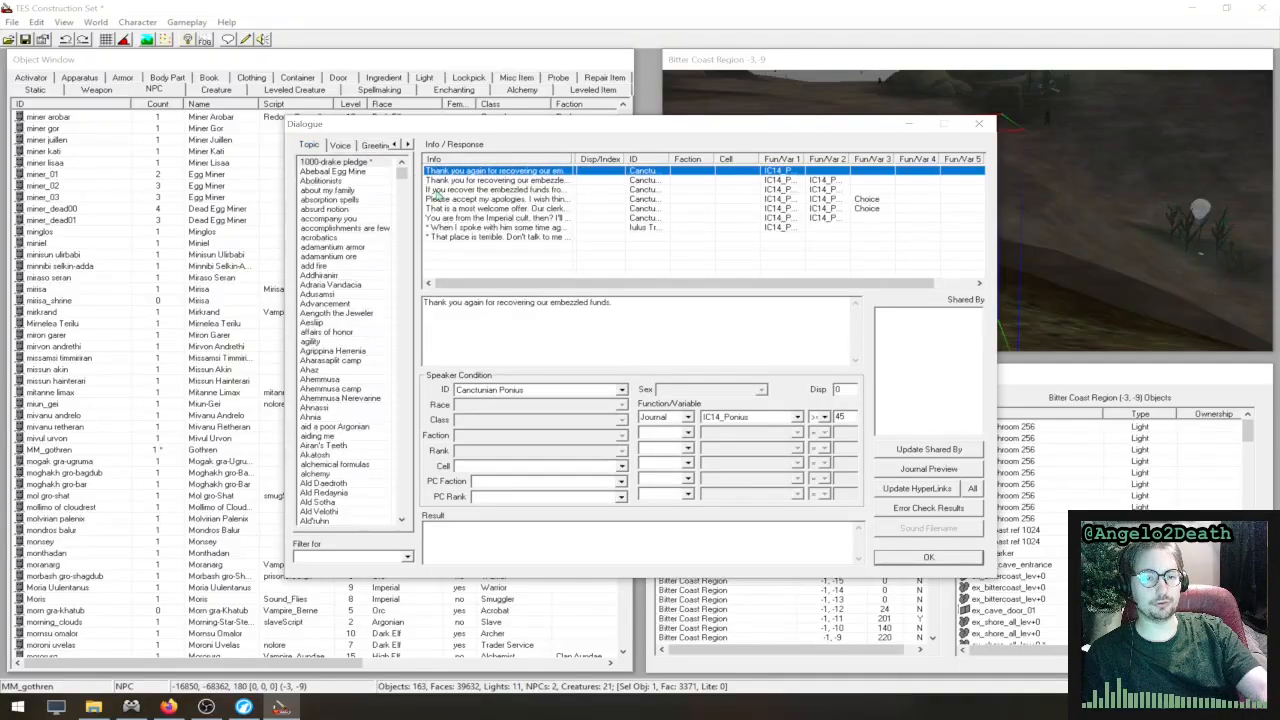
left_click_drag(401, 172, 406, 538)
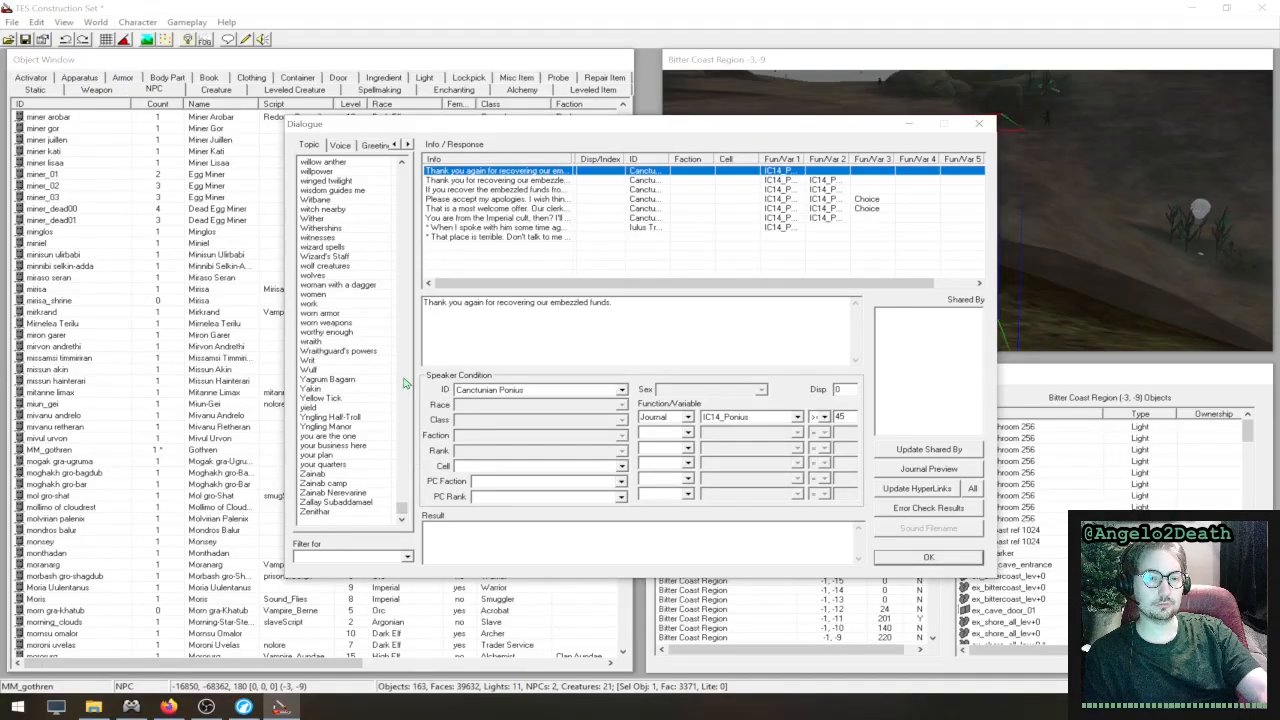
left_click_drag(399, 508, 402, 172)
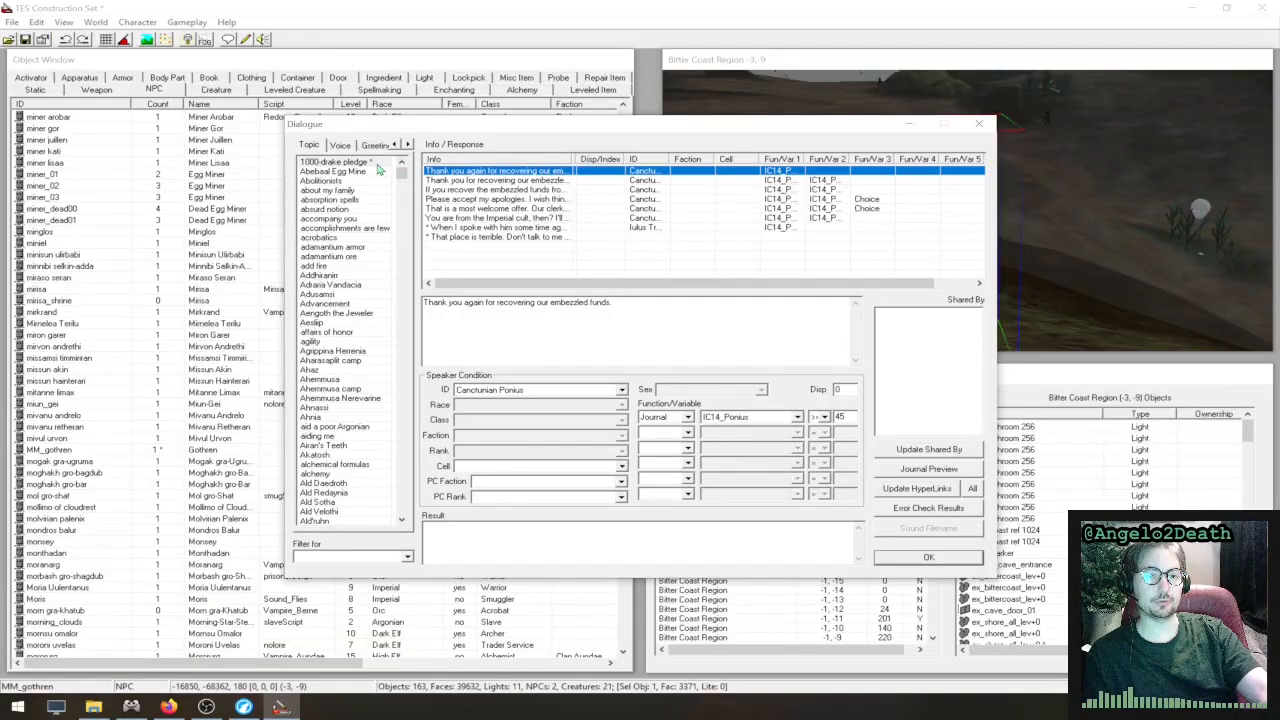
- Compare the speaker conditions of the last two responses and the first response in the 1000-drake pledge topic
left_click(368, 164)
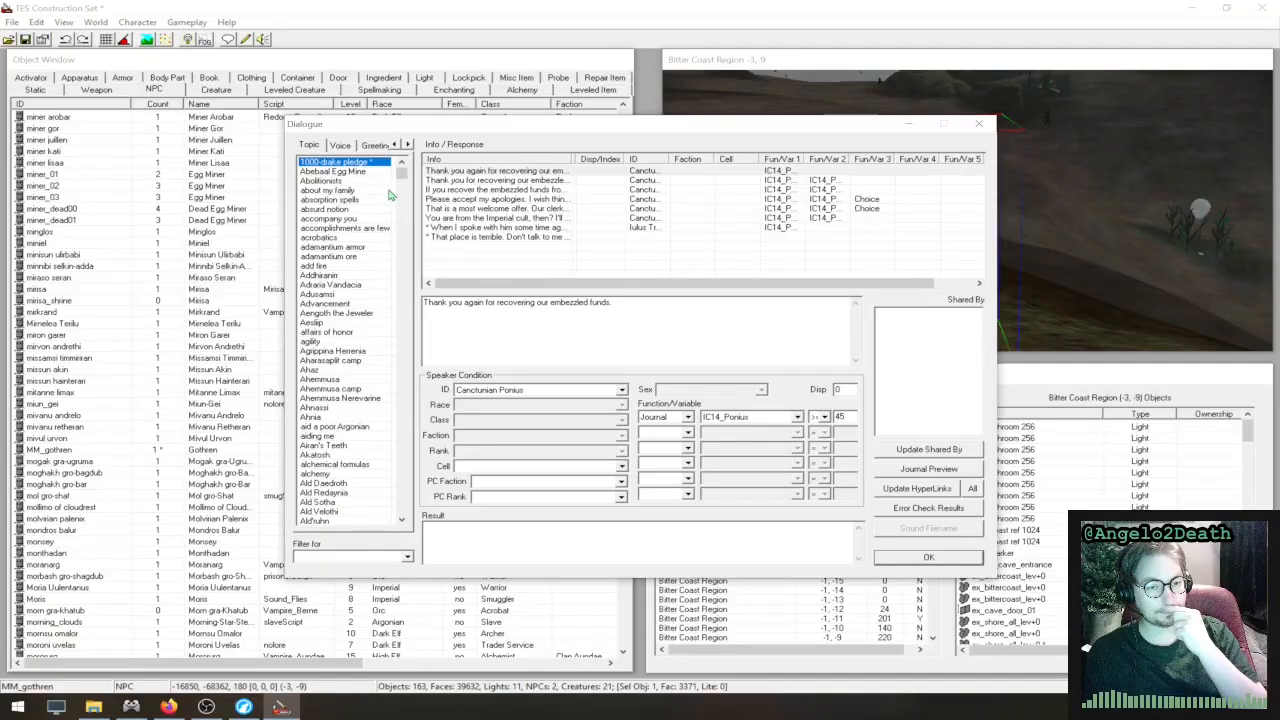
right_click(507, 229)
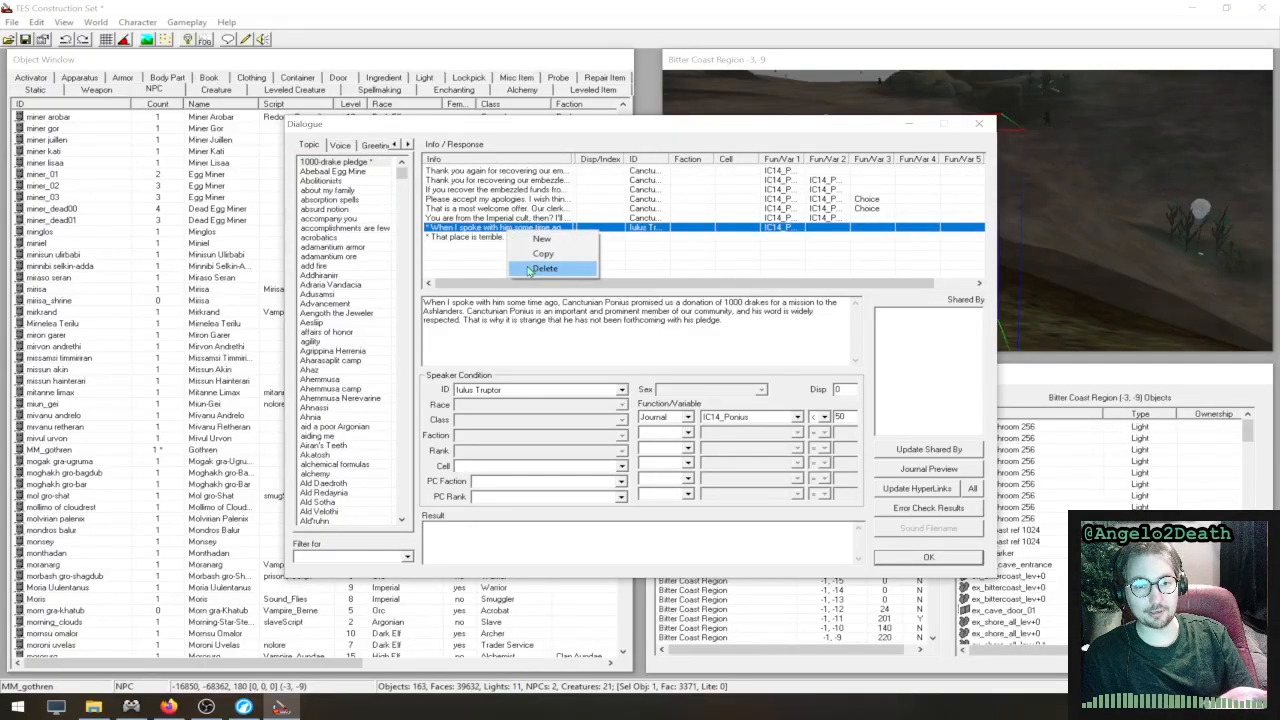
left_click(483, 238)
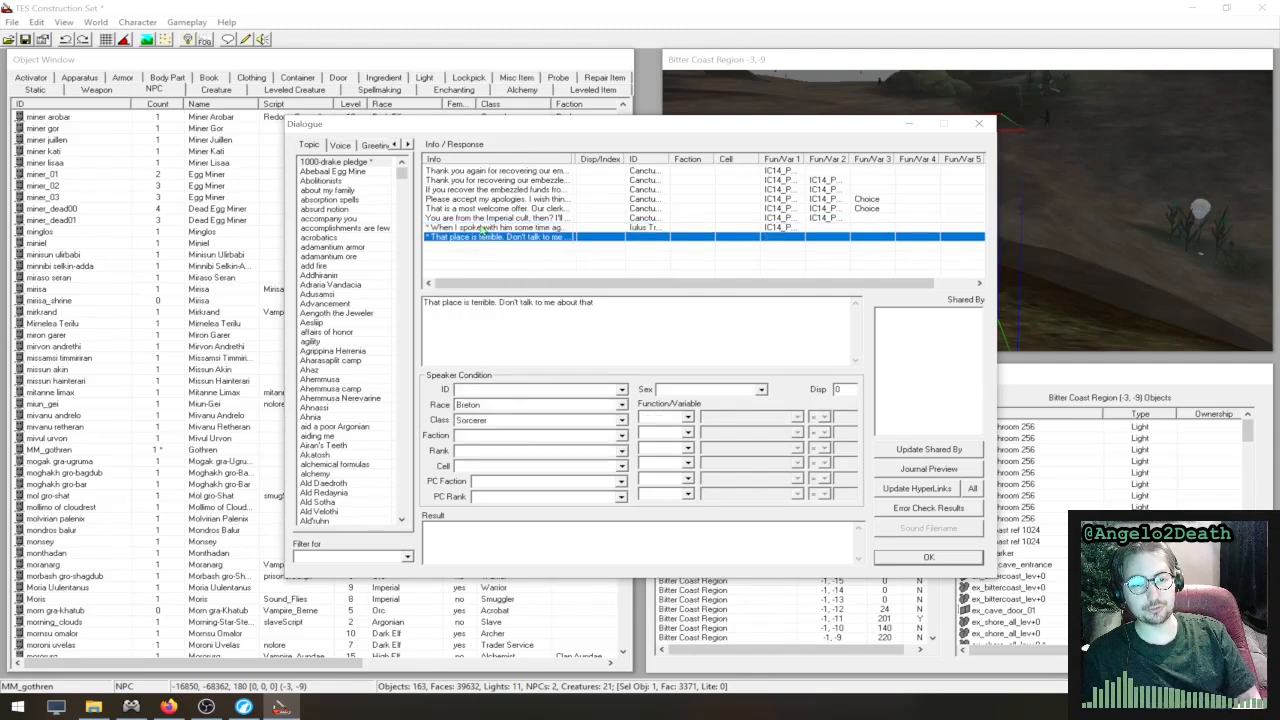
left_click(482, 229)
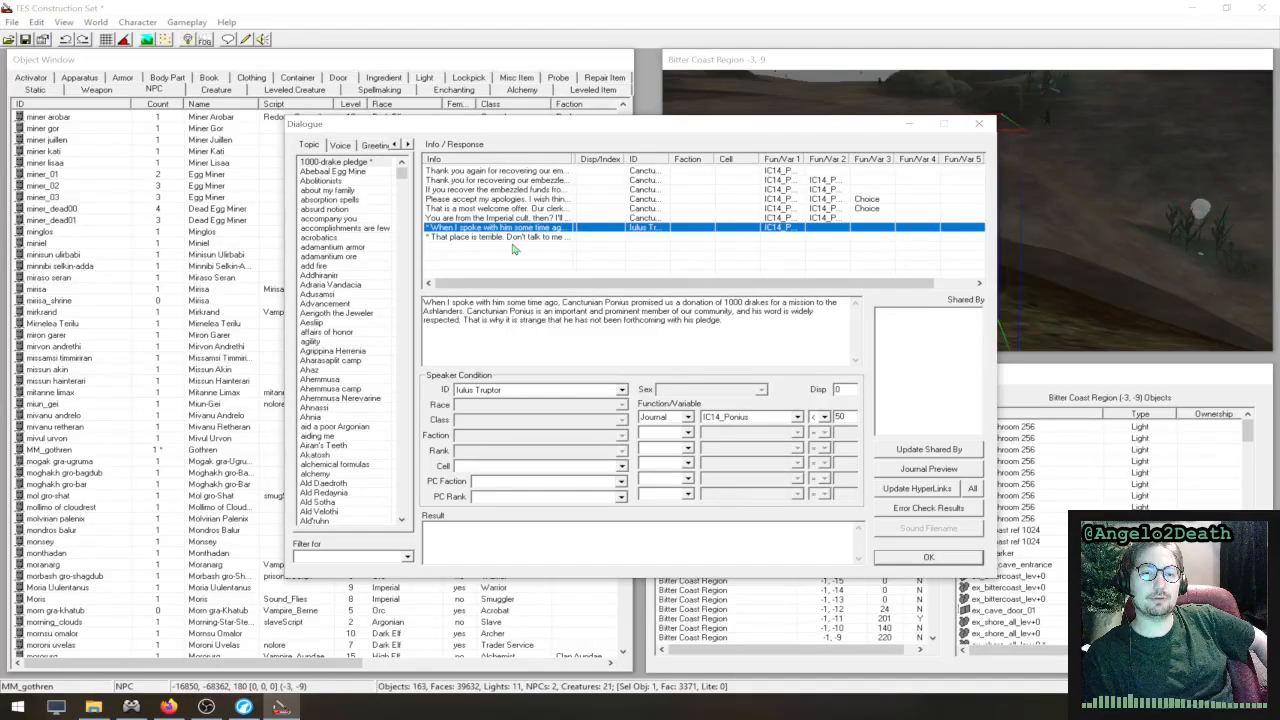
left_click(534, 173)
left_click(534, 172)
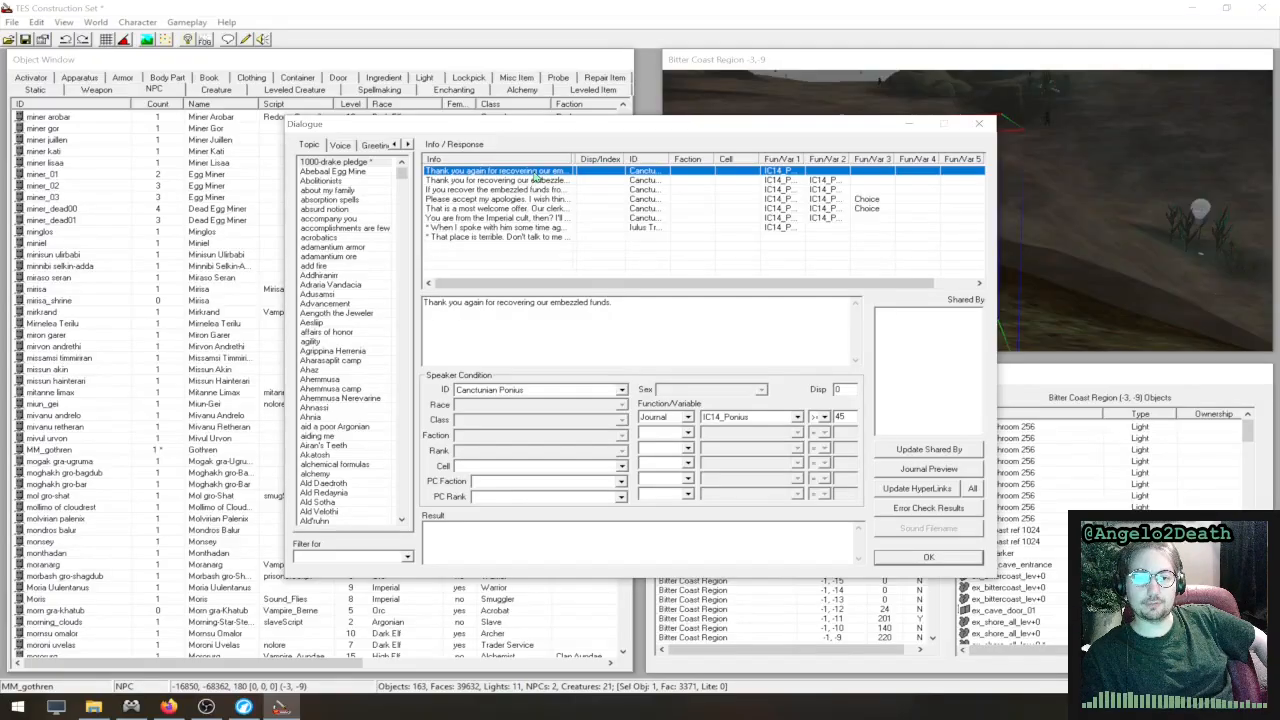
left_click(508, 229)
right_click(505, 229)
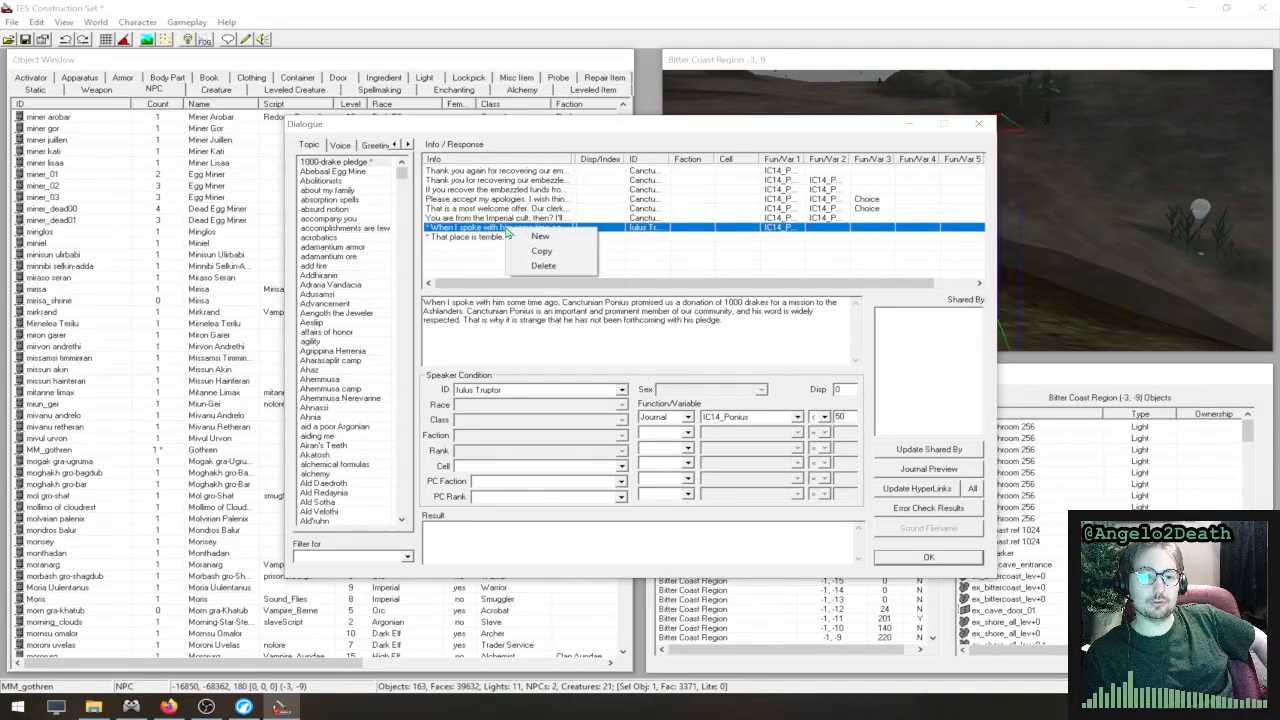
left_click(490, 231)
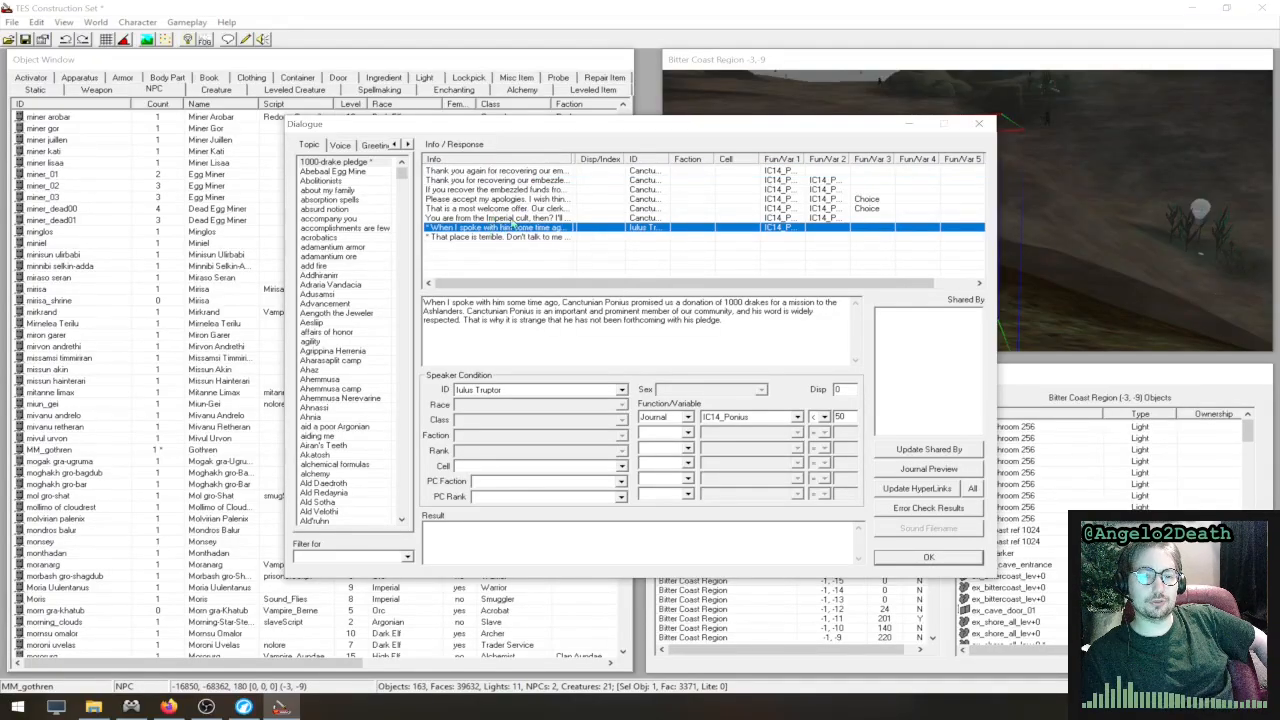
right_click(514, 218)
left_click(488, 229)
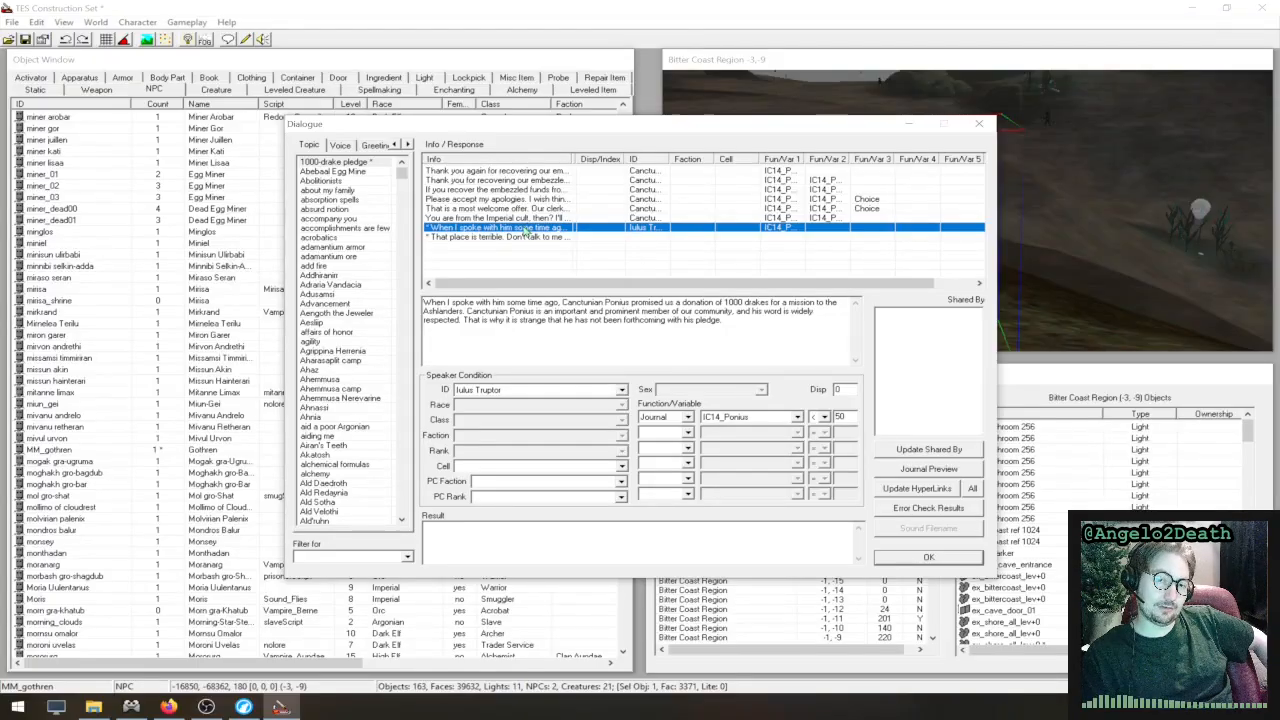
right_click(553, 227)
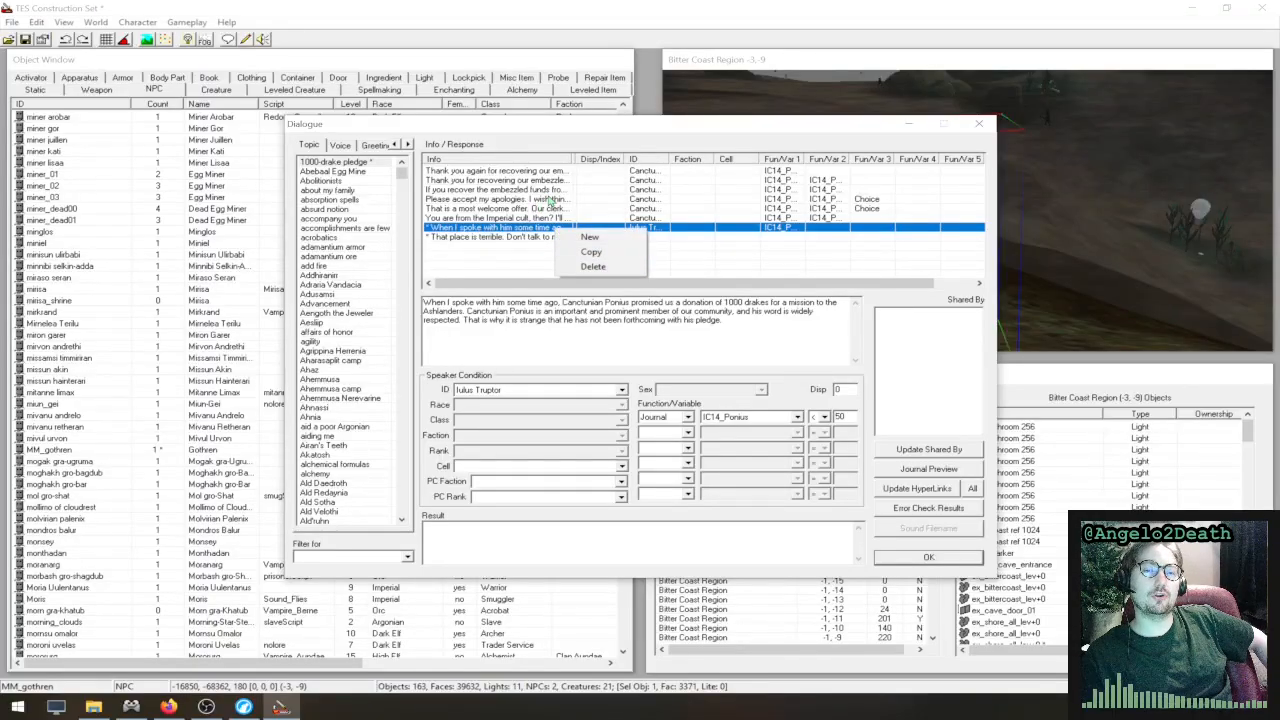
- Add a blank response above the first response of the 1000-drake pledge topic
right_click(560, 174)
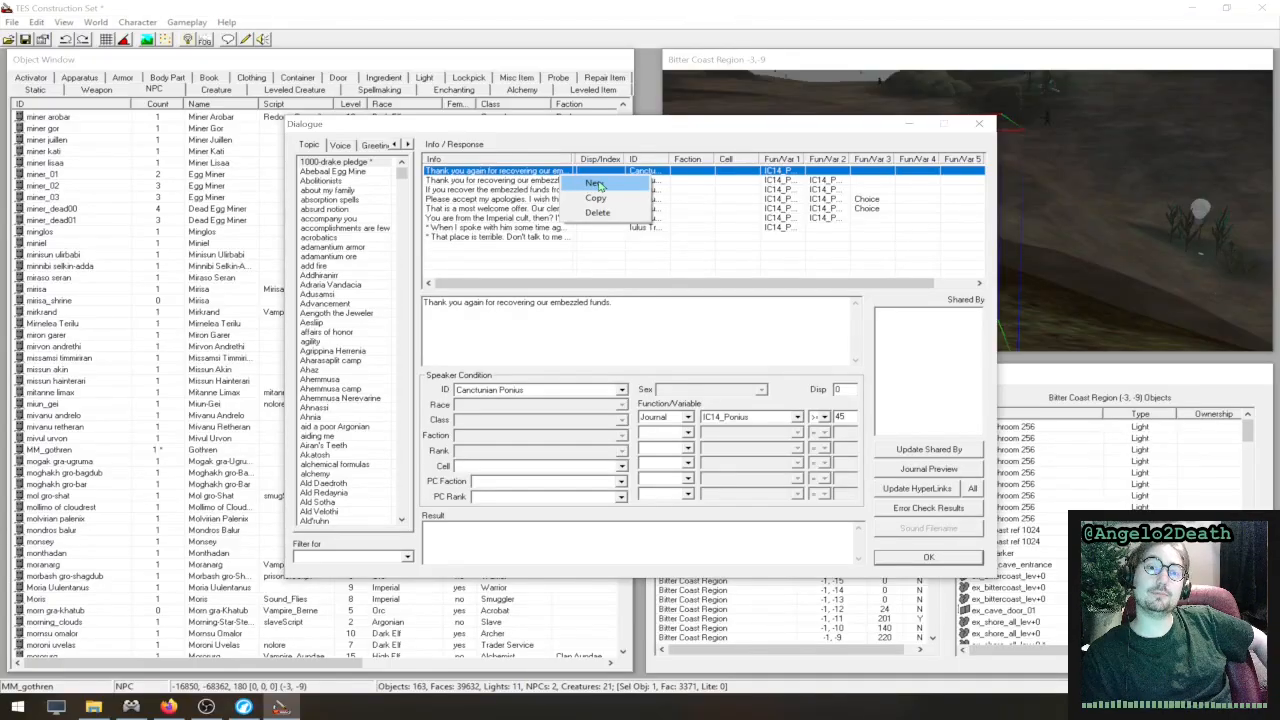
left_click(595, 184)
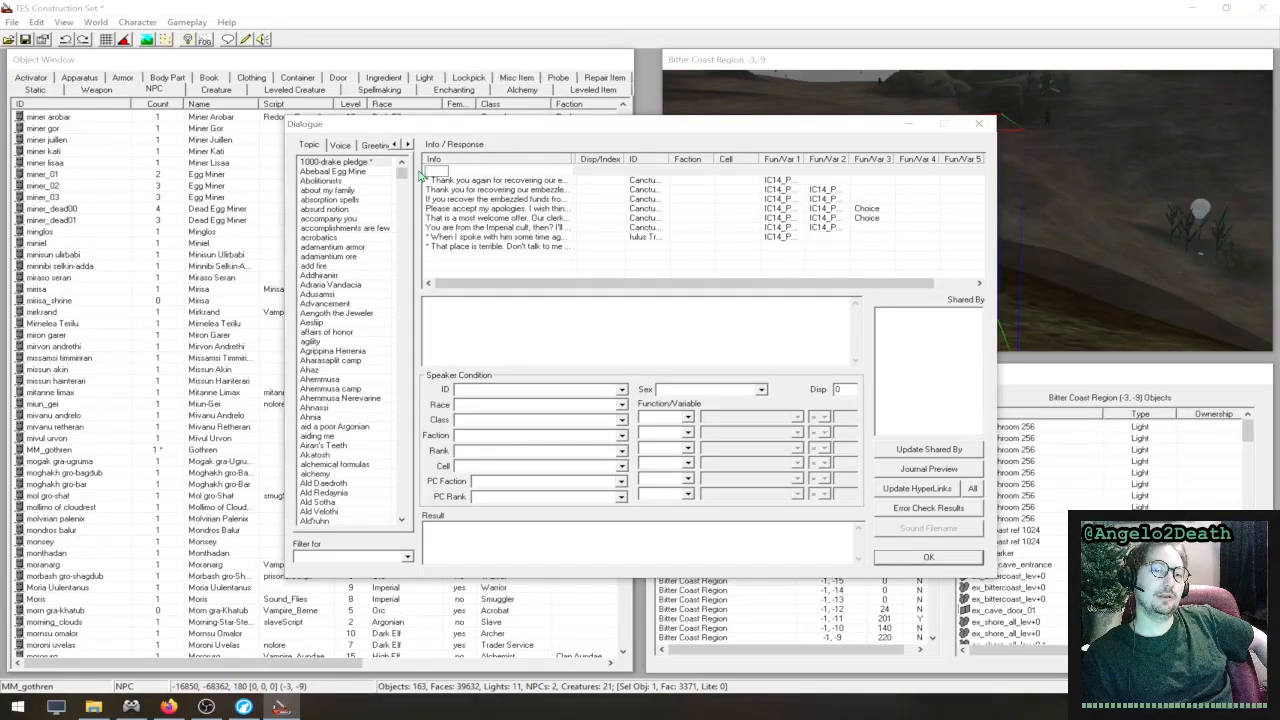
left_click(507, 190)
left_click(471, 172)
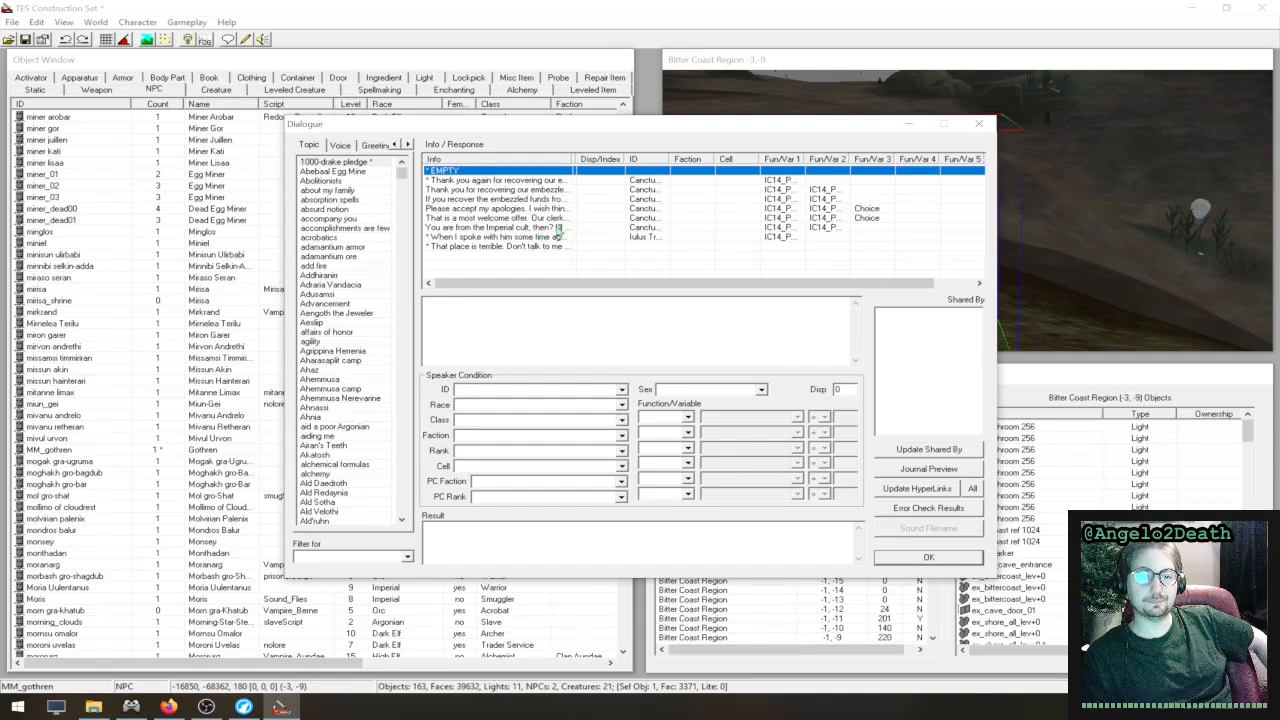
- Delete the blank response at the start of the 1000-drake pledge responses
right_click(467, 171)
left_click(508, 208)
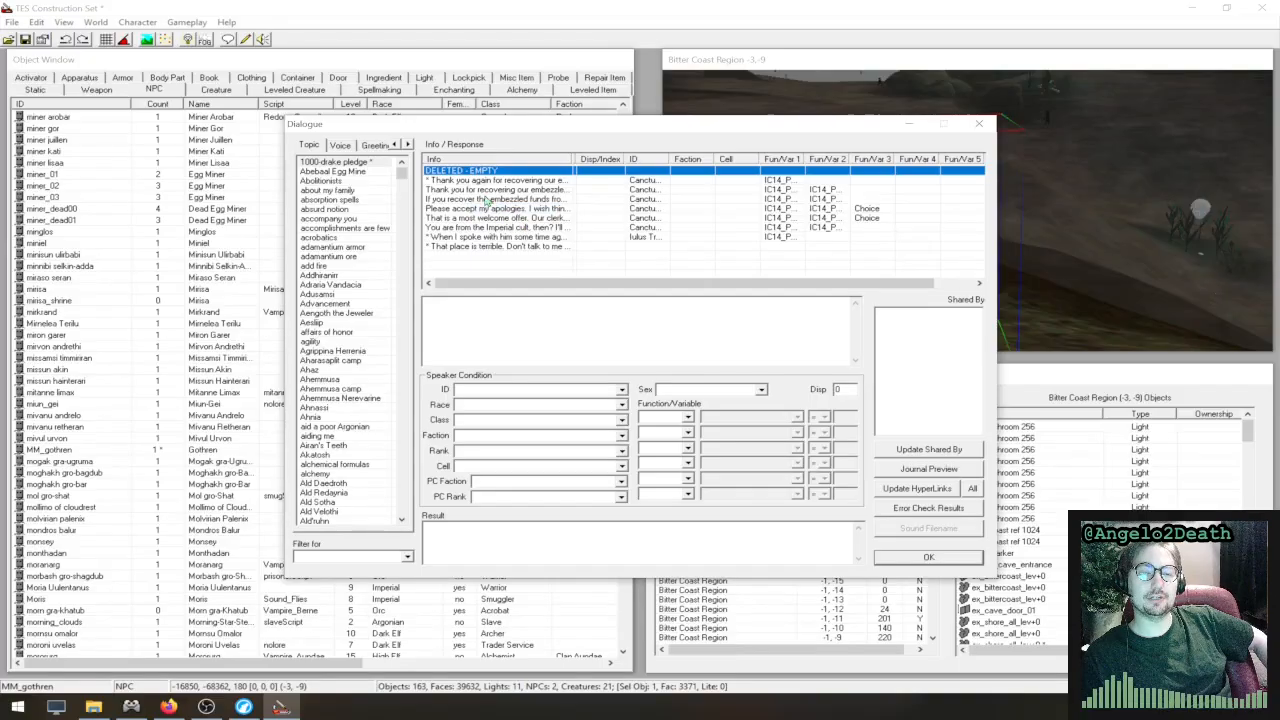
left_click(478, 189)
left_click(477, 172)
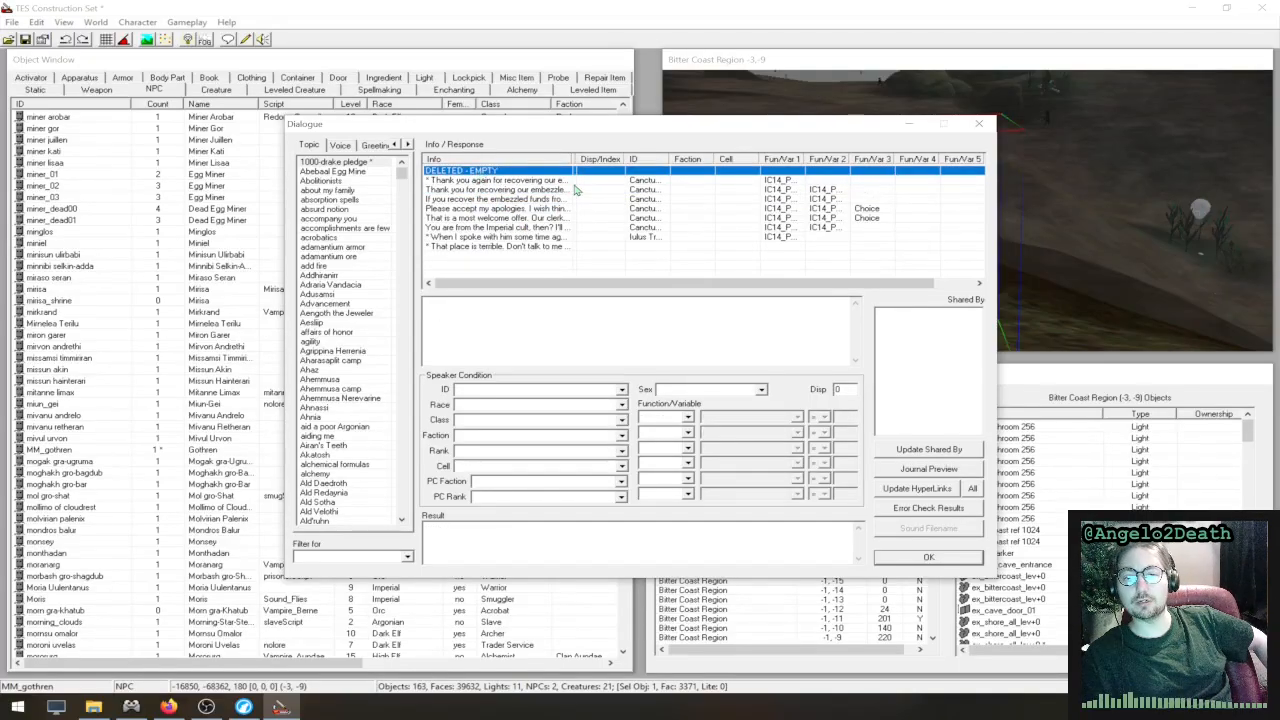
- Insert a new response with the text "12" above "If you recover the embezzled funds" in the 1000-drake pledge topic
left_click(506, 199)
right_click(513, 202)
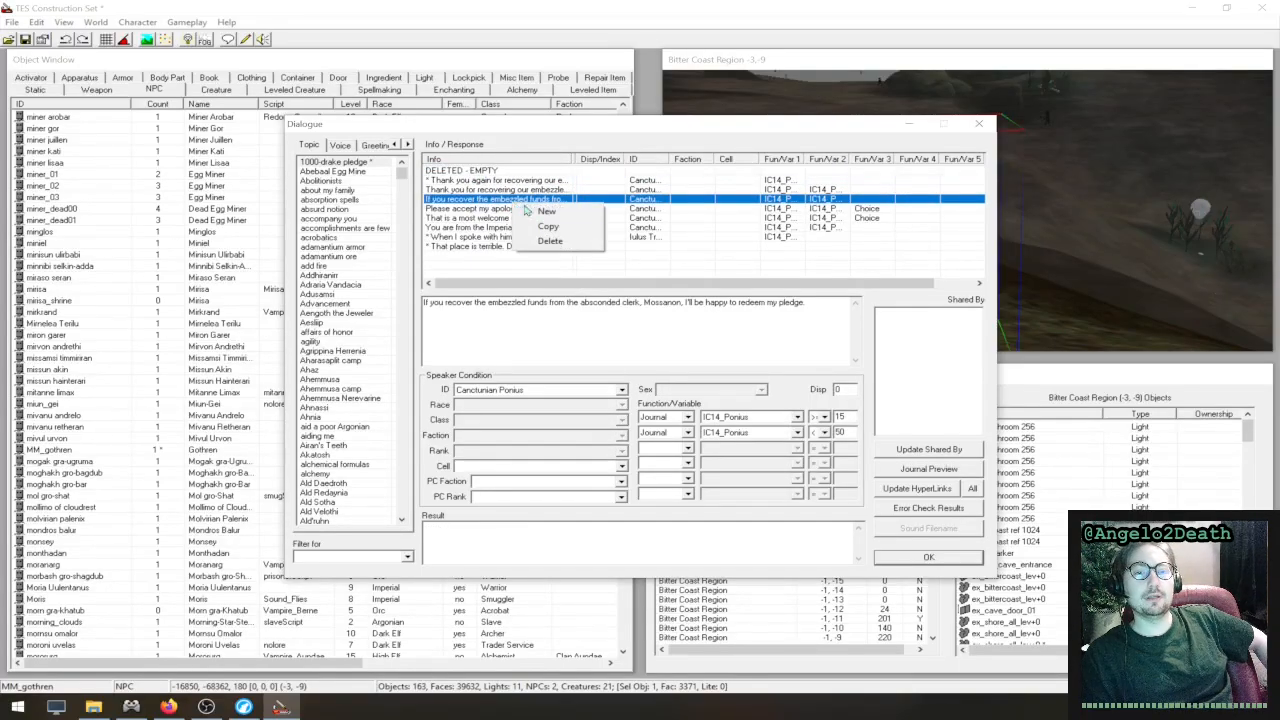
left_click(546, 212)
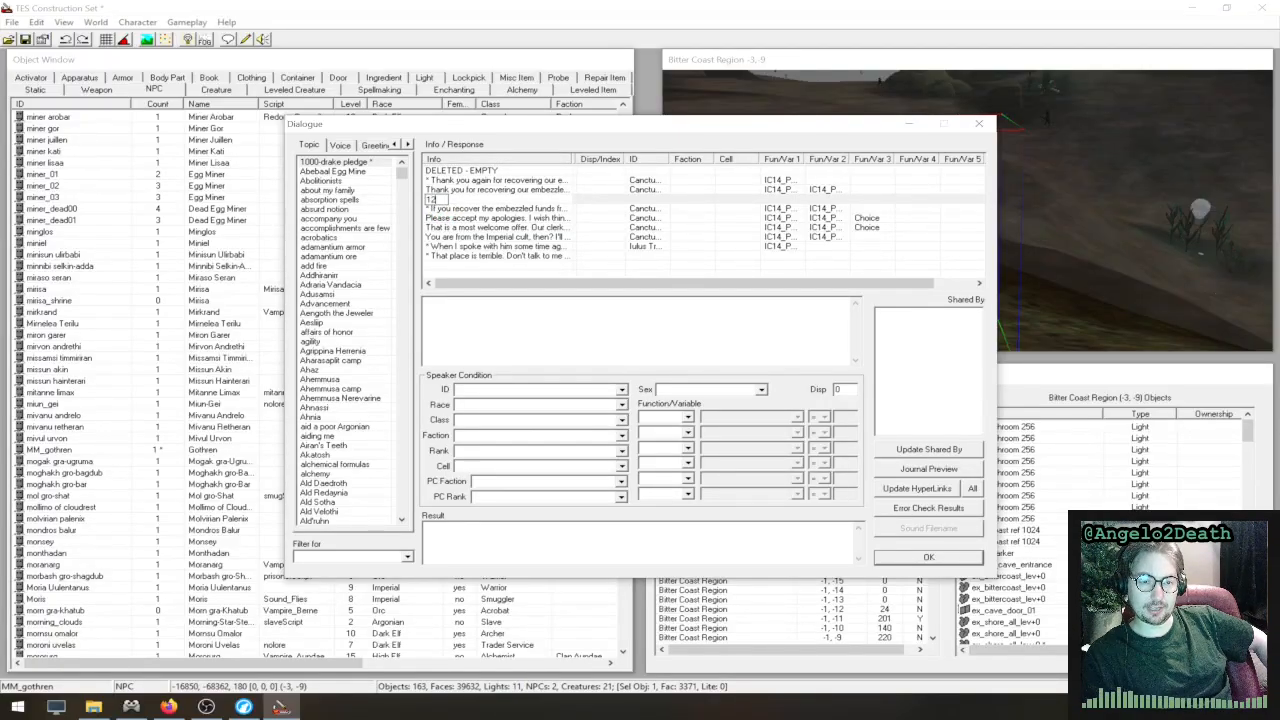
left_click(491, 316)
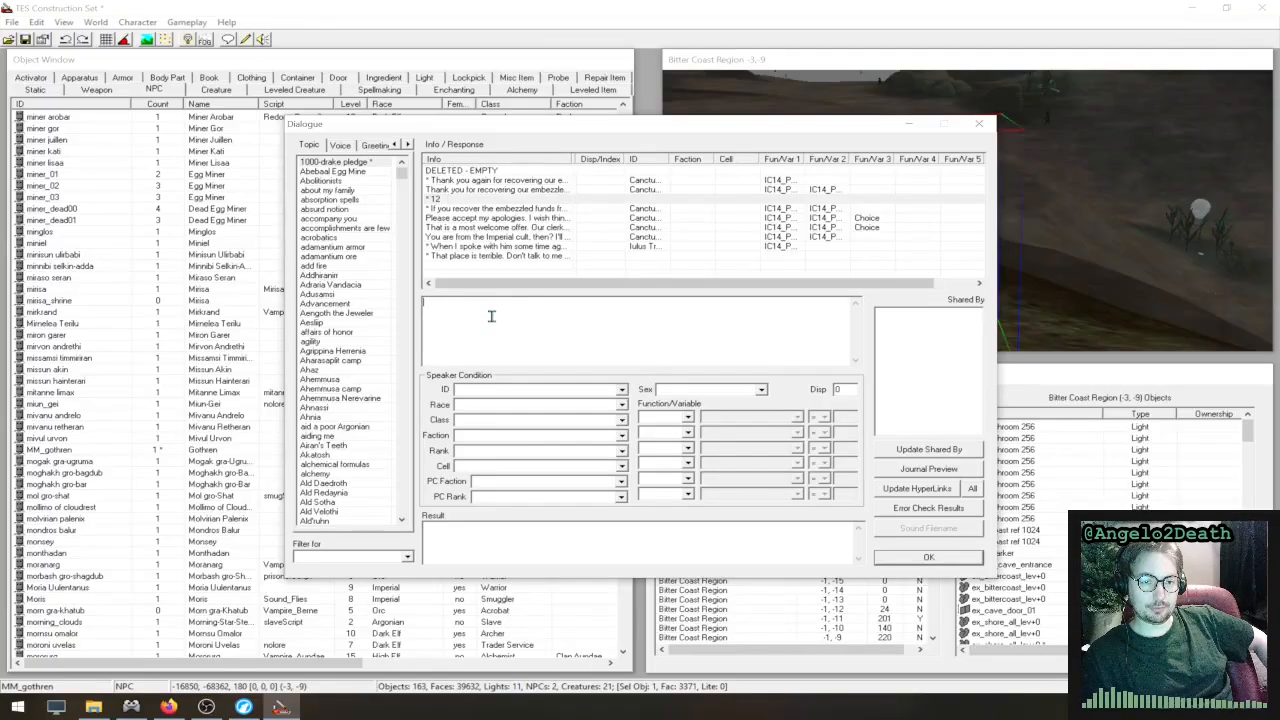
left_click(483, 208)
left_click(486, 200)
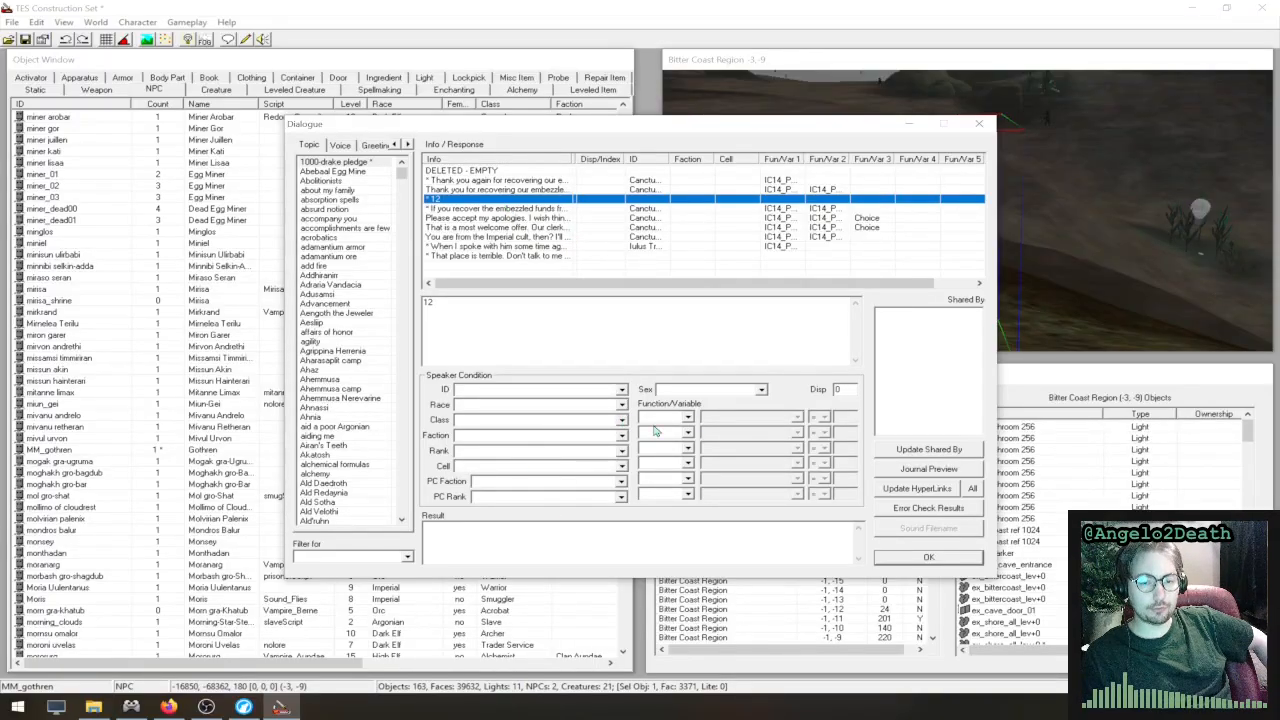
left_click(493, 182)
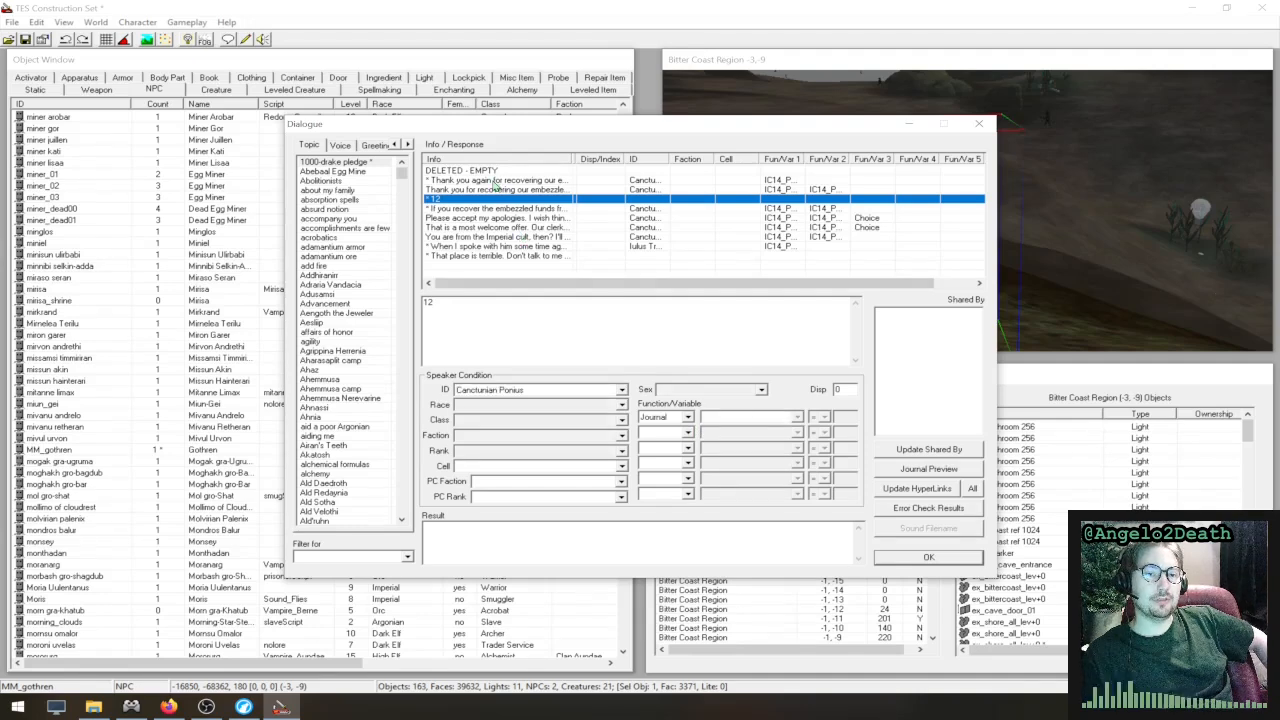
- Compare the speaker conditions and results of the responses surrounding "12" in the 1000-drake pledge topic
left_click(493, 181)
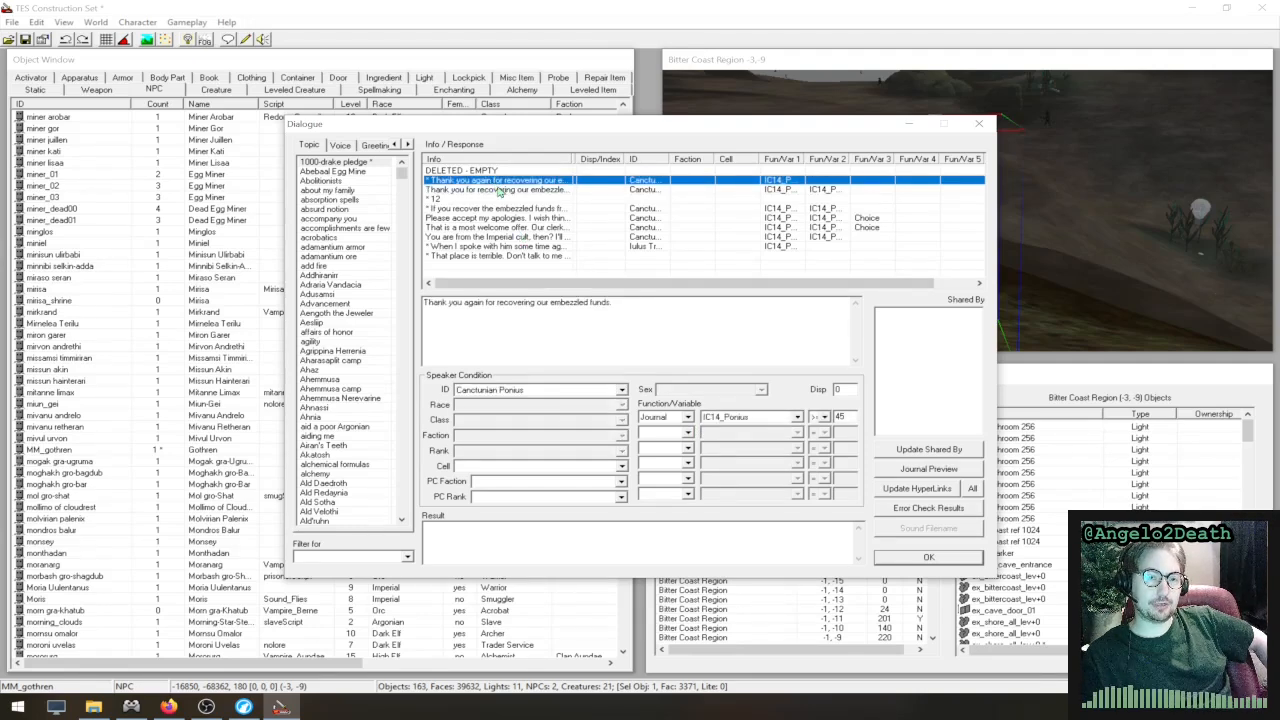
left_click(498, 191)
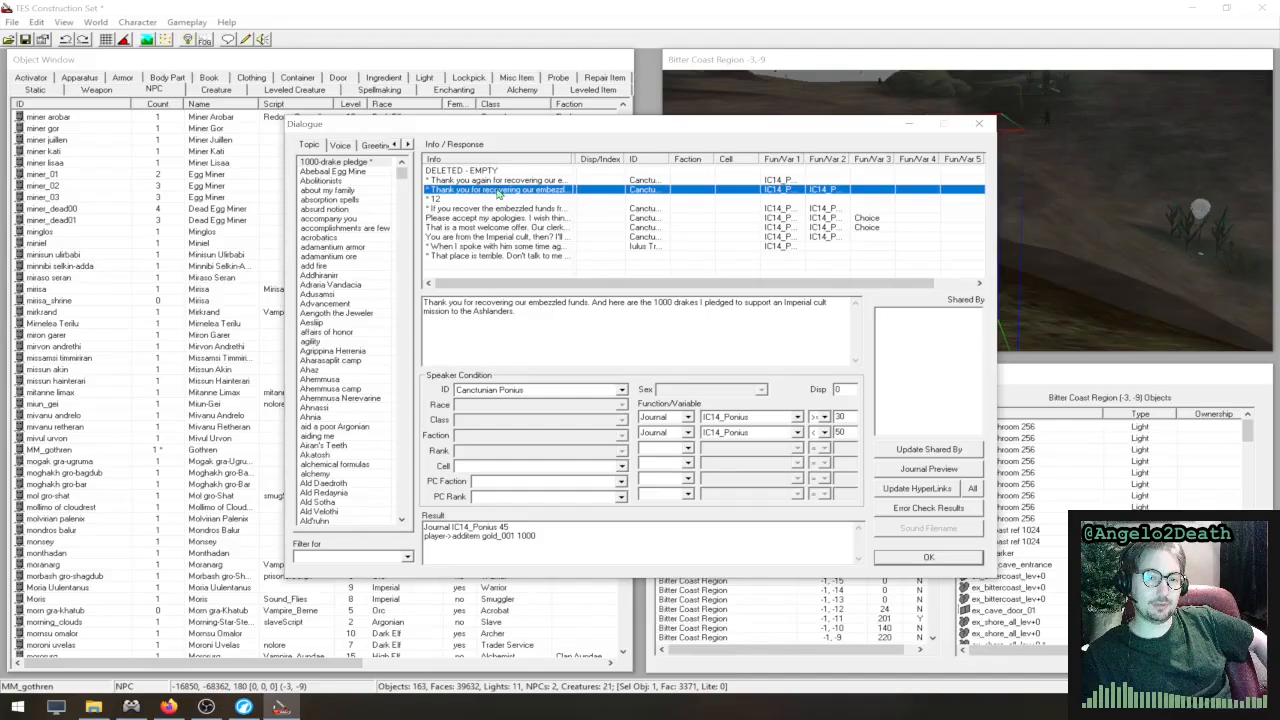
left_click(497, 200)
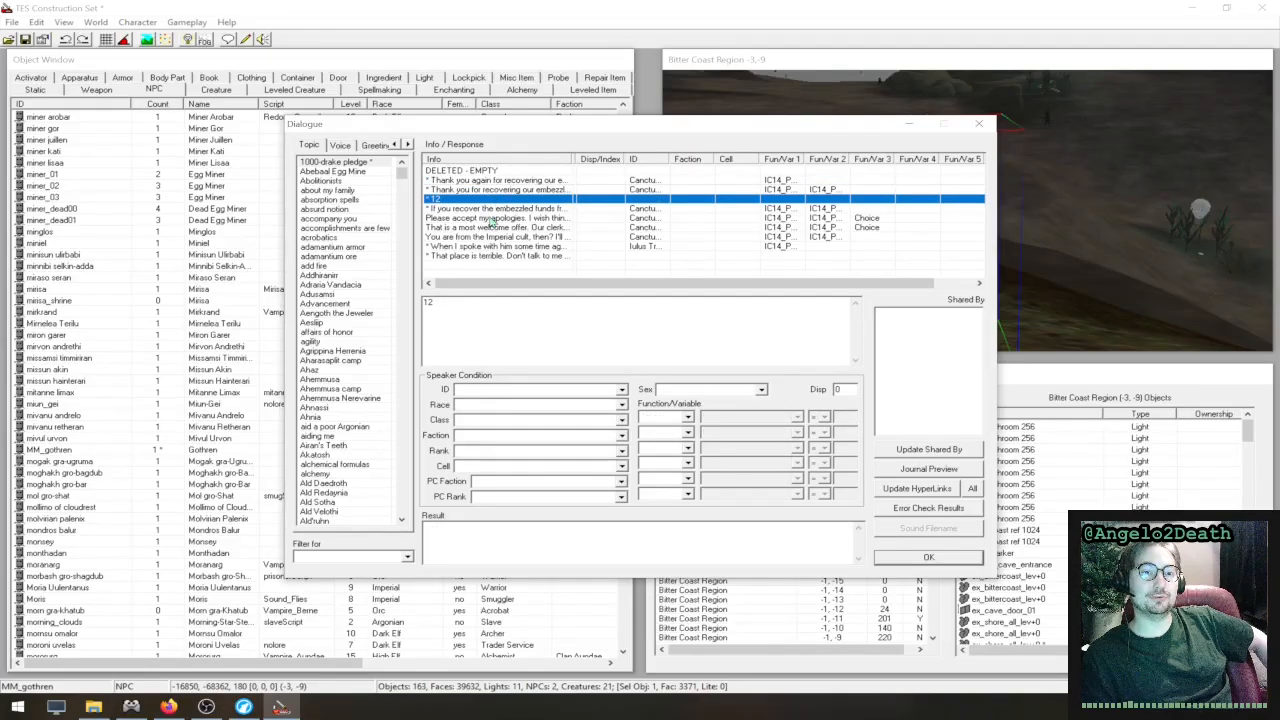
left_click(507, 208)
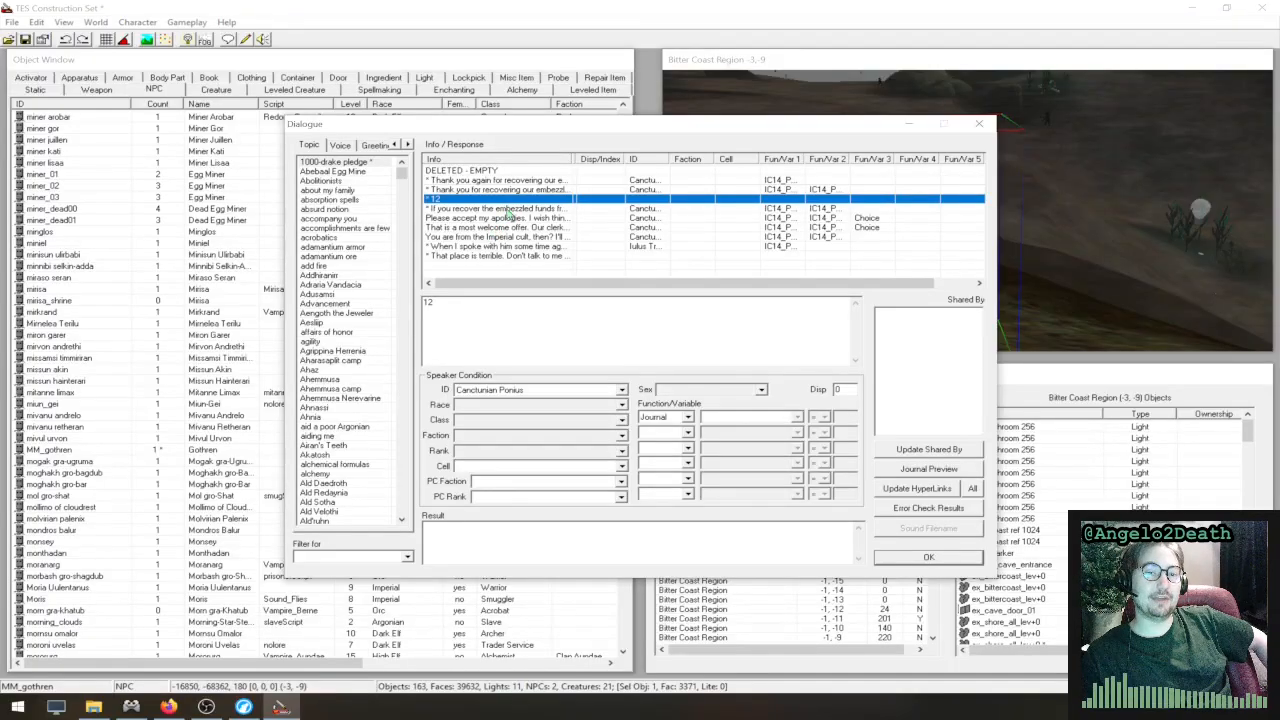
left_click(507, 218)
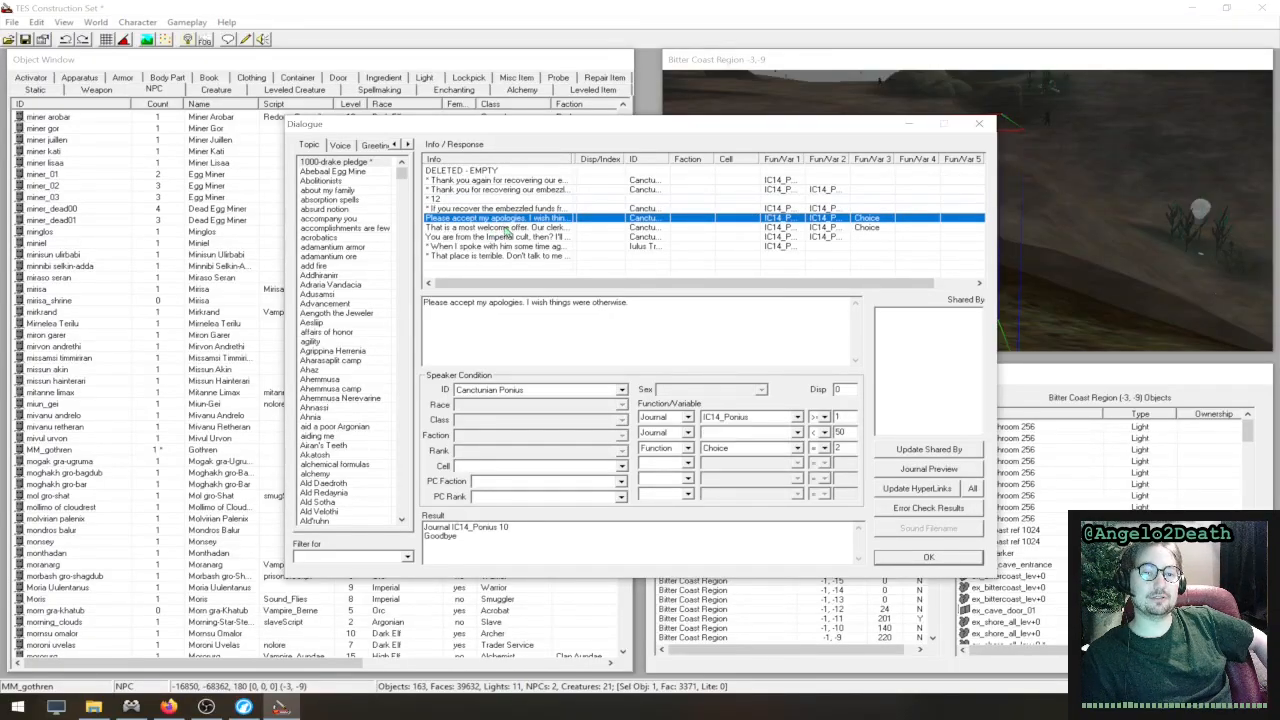
left_click(507, 228)
left_click(496, 200)
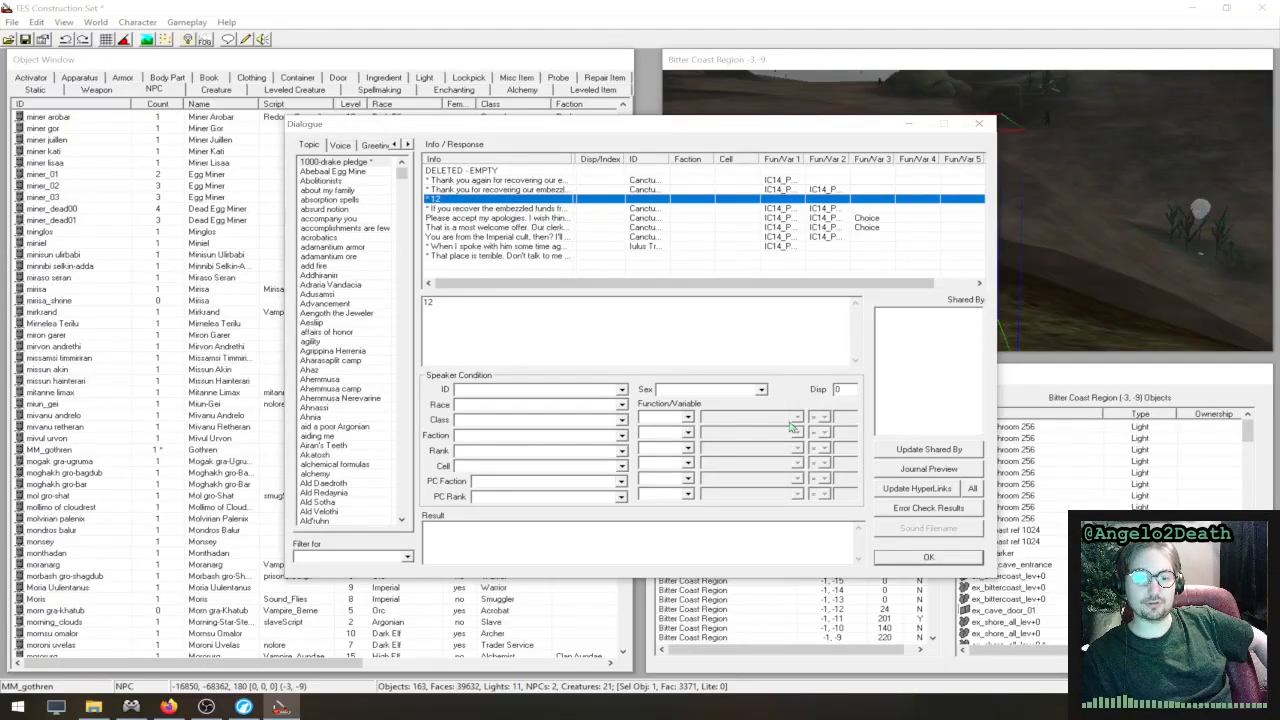
- Add a Journal condition of B8_MeetVivec = 10 to the "That place is terrible" response
left_click(557, 256)
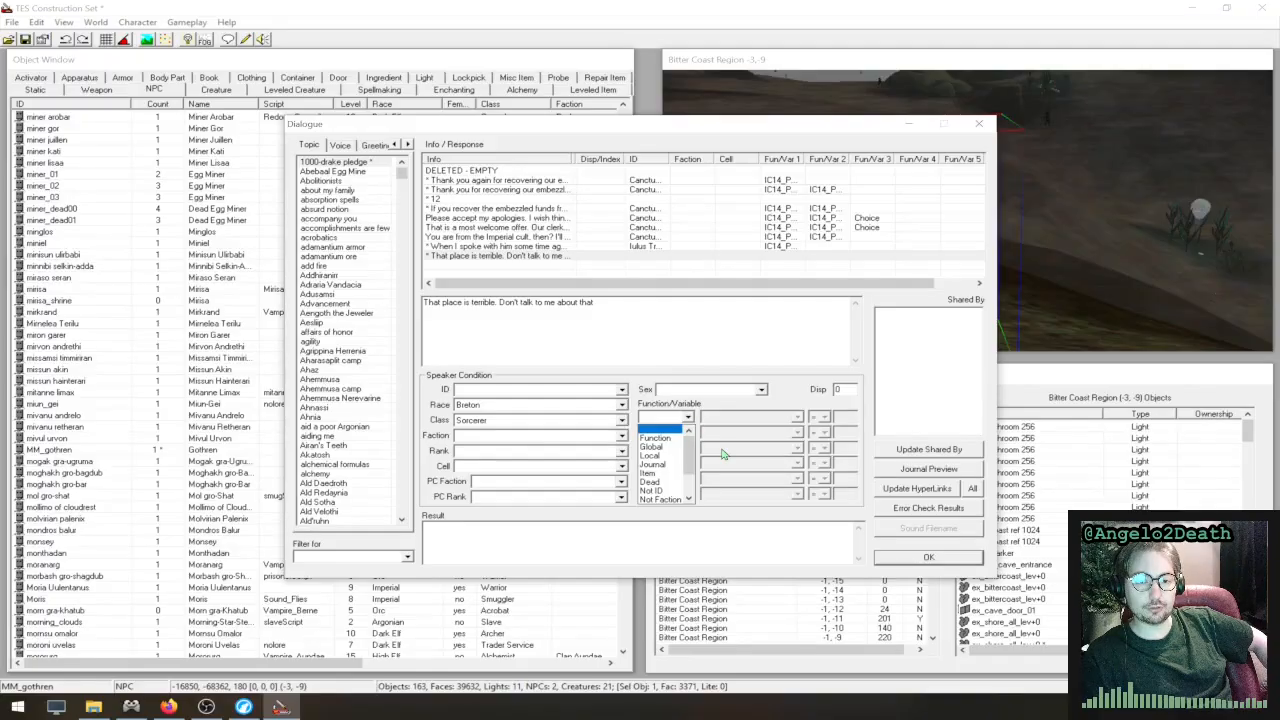
left_click(673, 465)
left_click(750, 416)
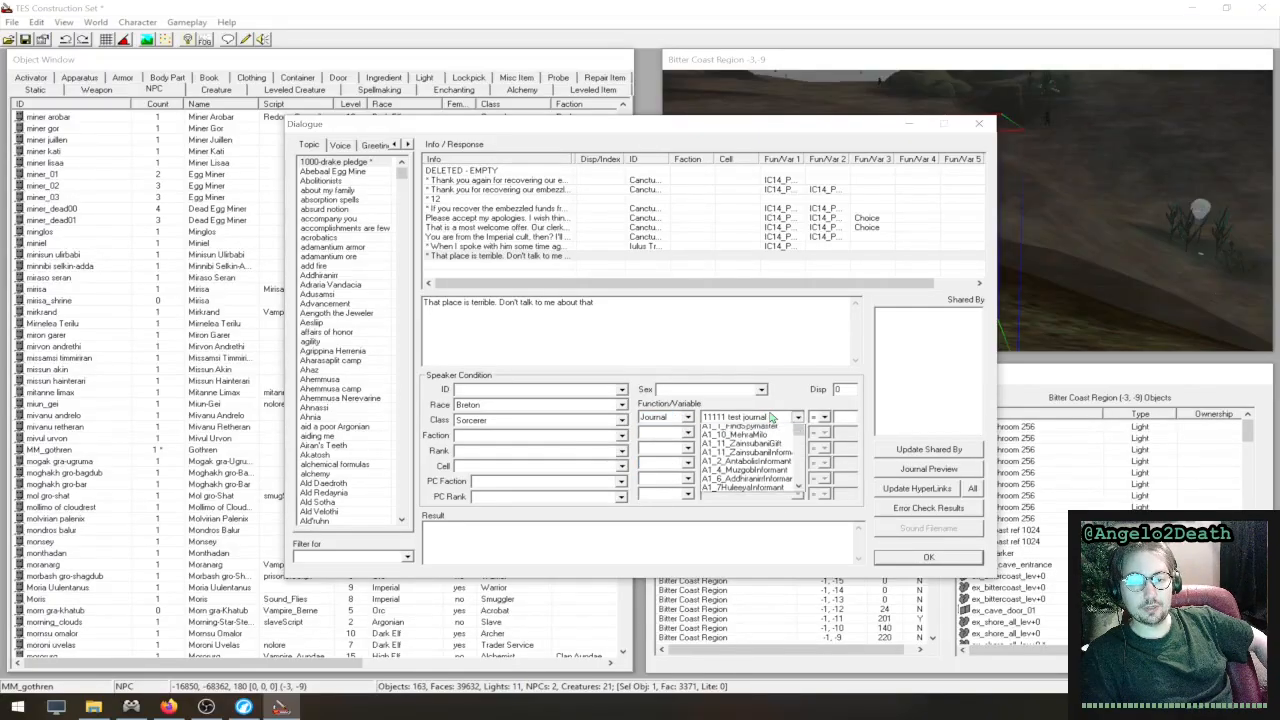
scroll(762, 465, "down", 3)
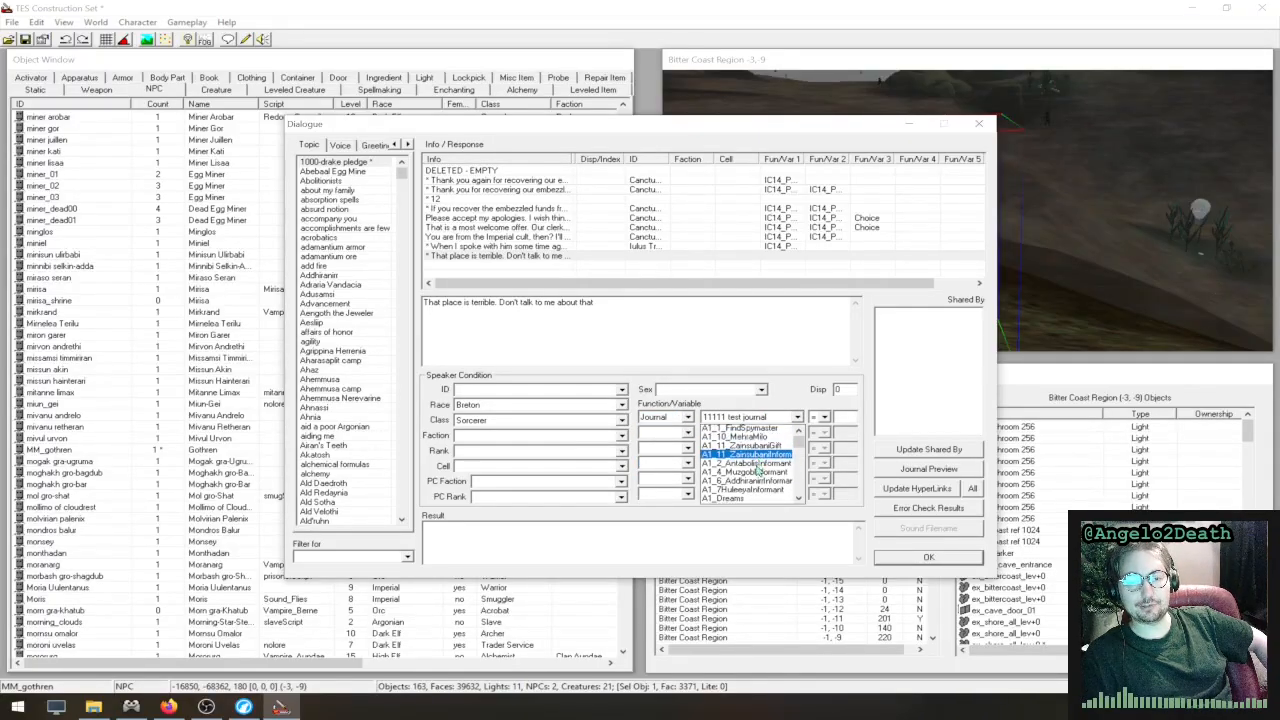
scroll(762, 470, "down", 2)
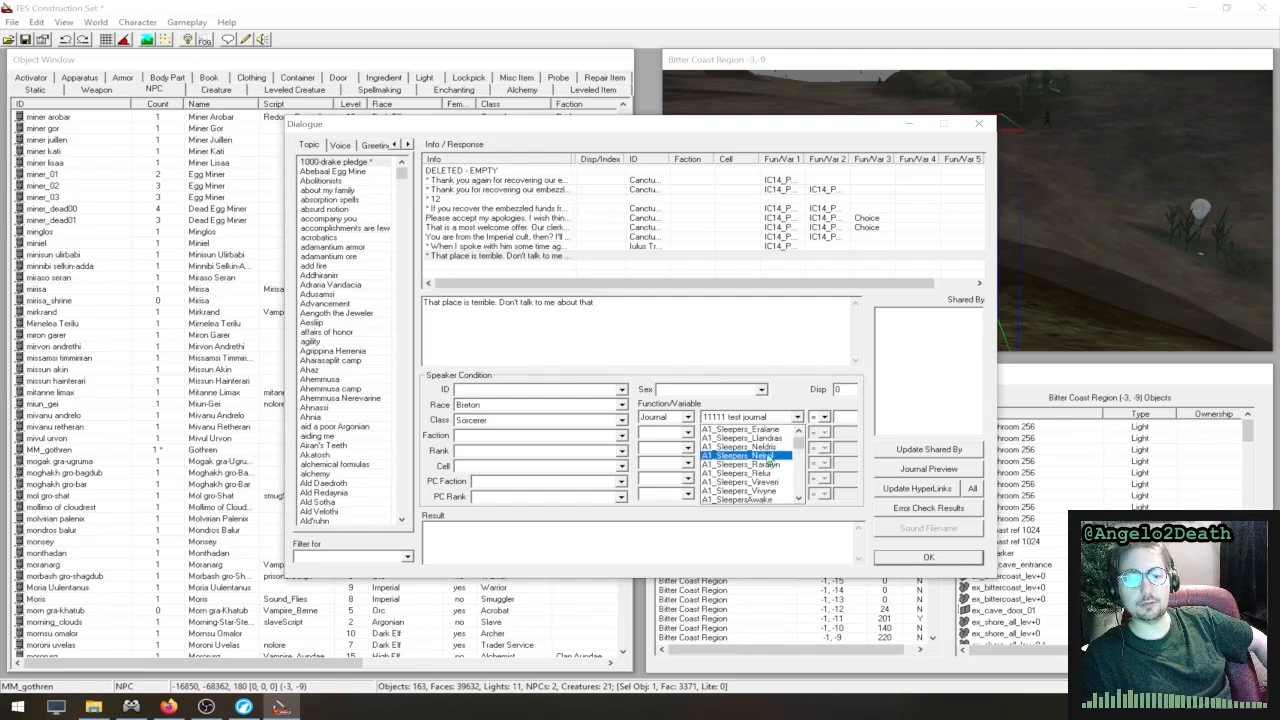
scroll(768, 460, "down", 6)
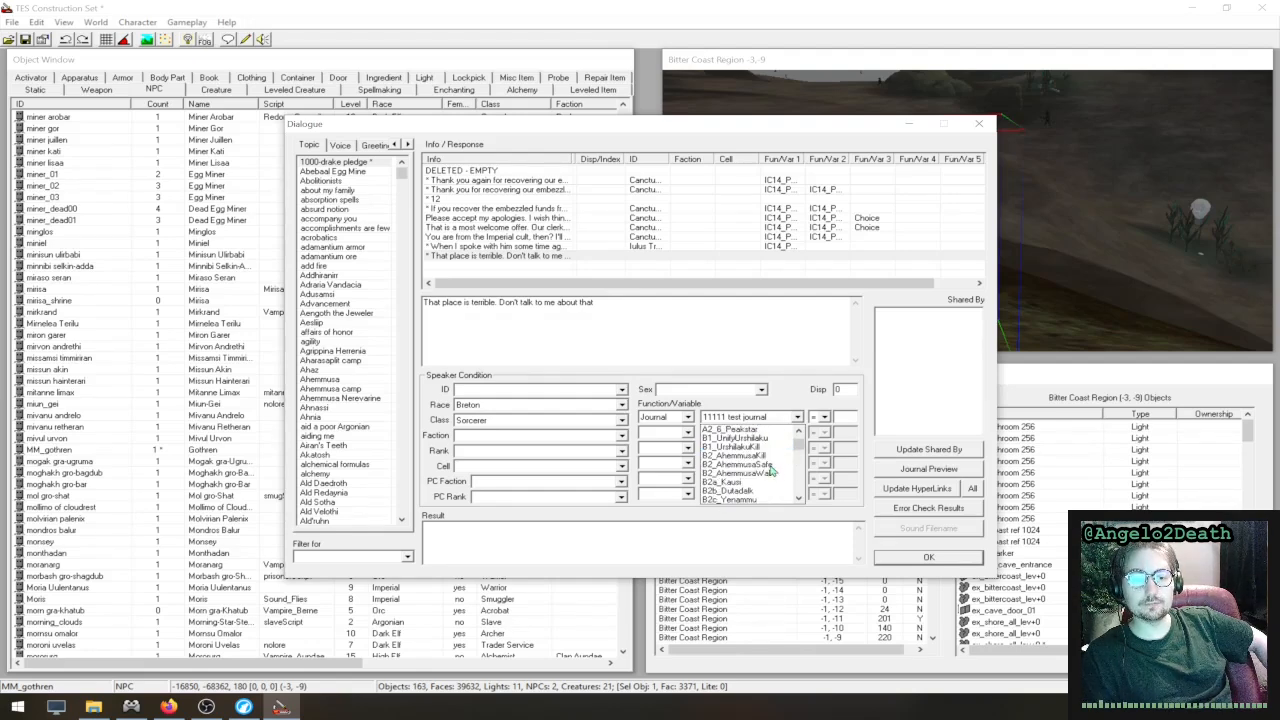
scroll(768, 466, "down", 6)
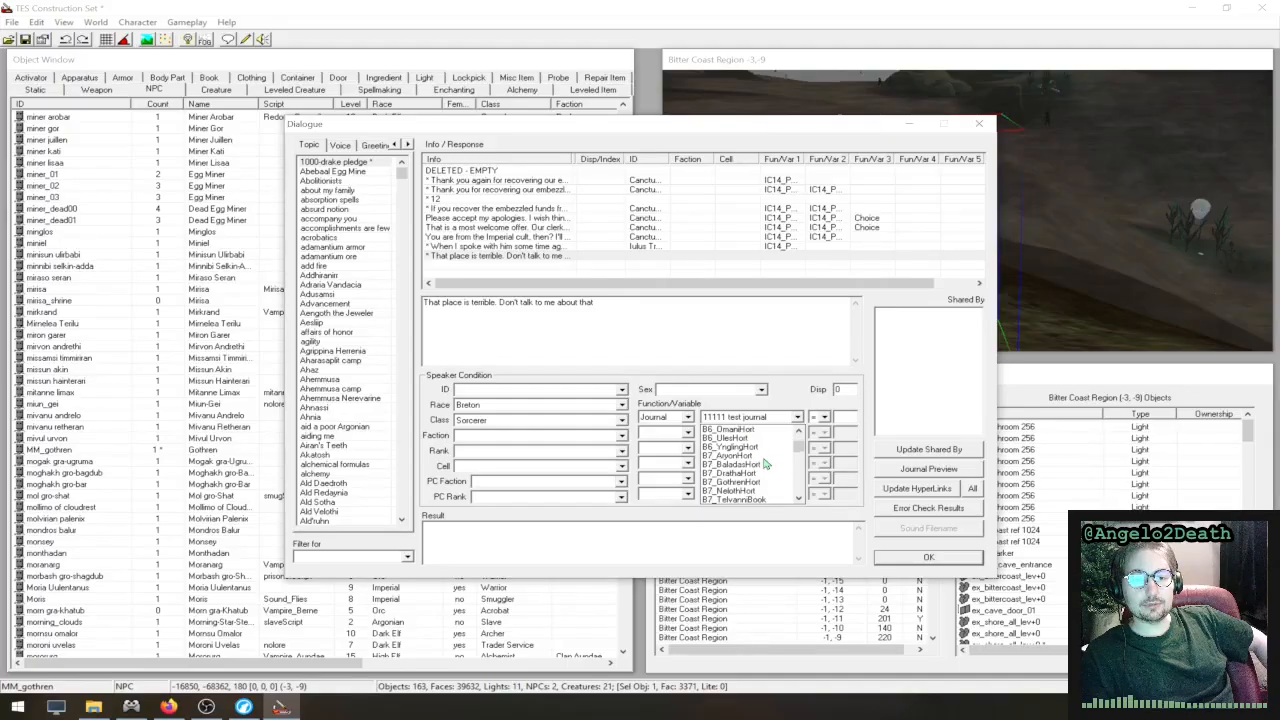
scroll(764, 462, "down", 8)
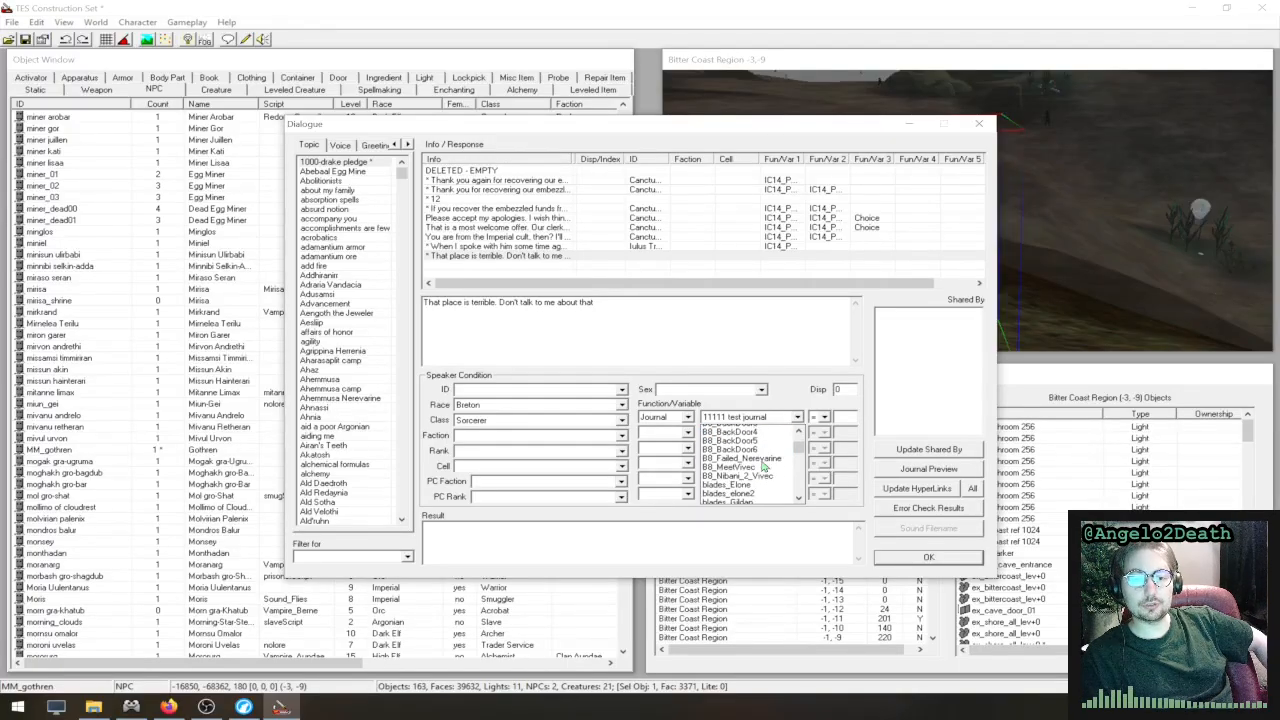
scroll(765, 458, "up", 2)
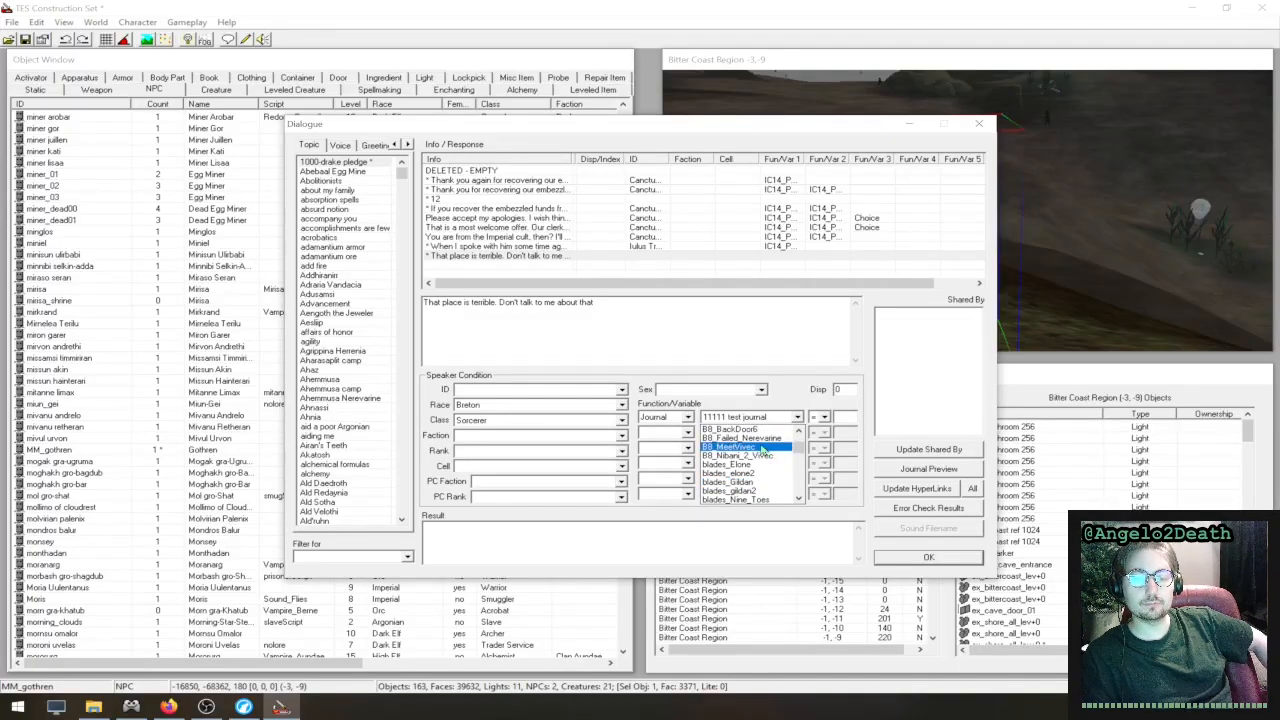
left_click(765, 447)
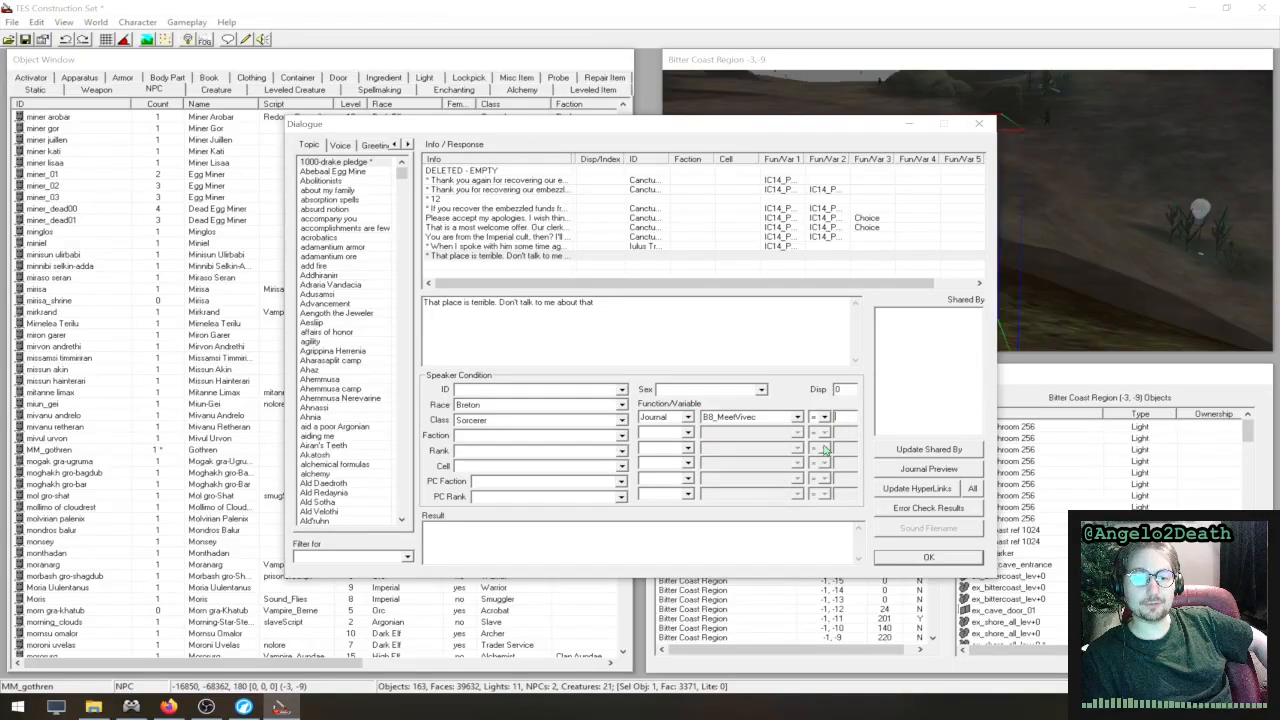
left_click(838, 416)
type("10")
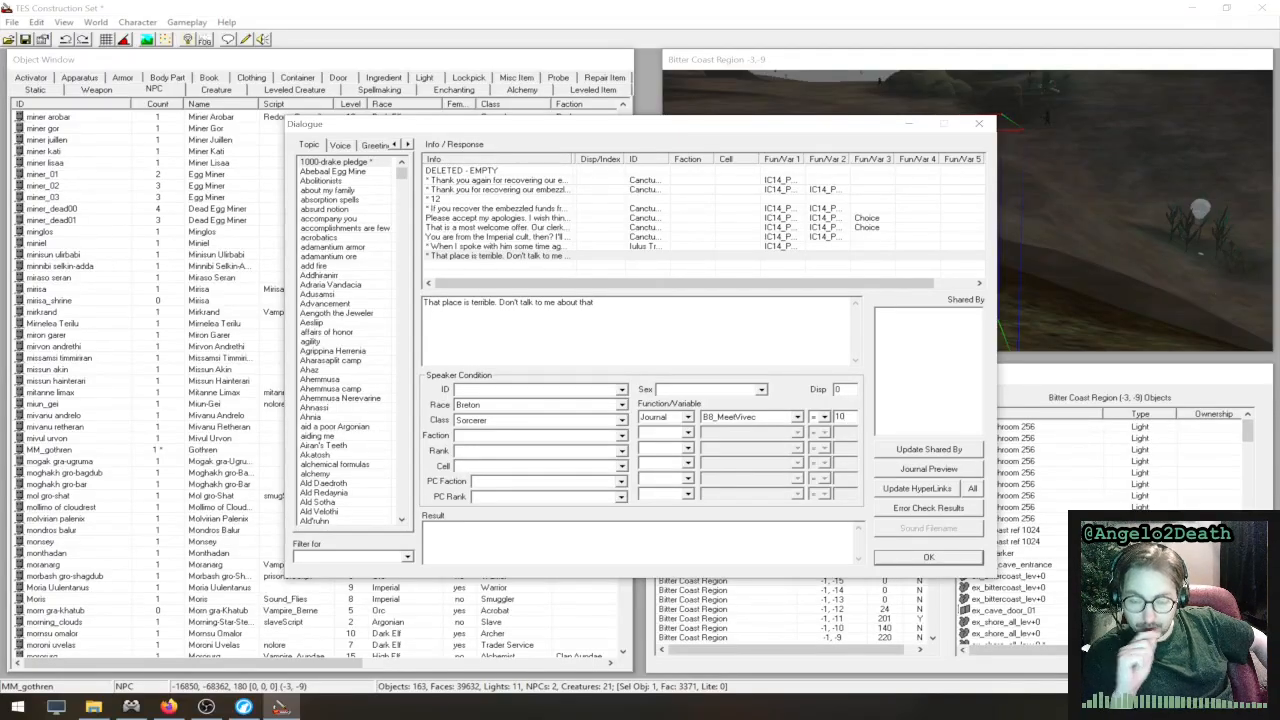
- Examine the entries and index values of the A1_Sleepers_Endris and A1_SleepersAwake journals, including the final Dagoth Ur entry
left_click(408, 144)
left_click(408, 144)
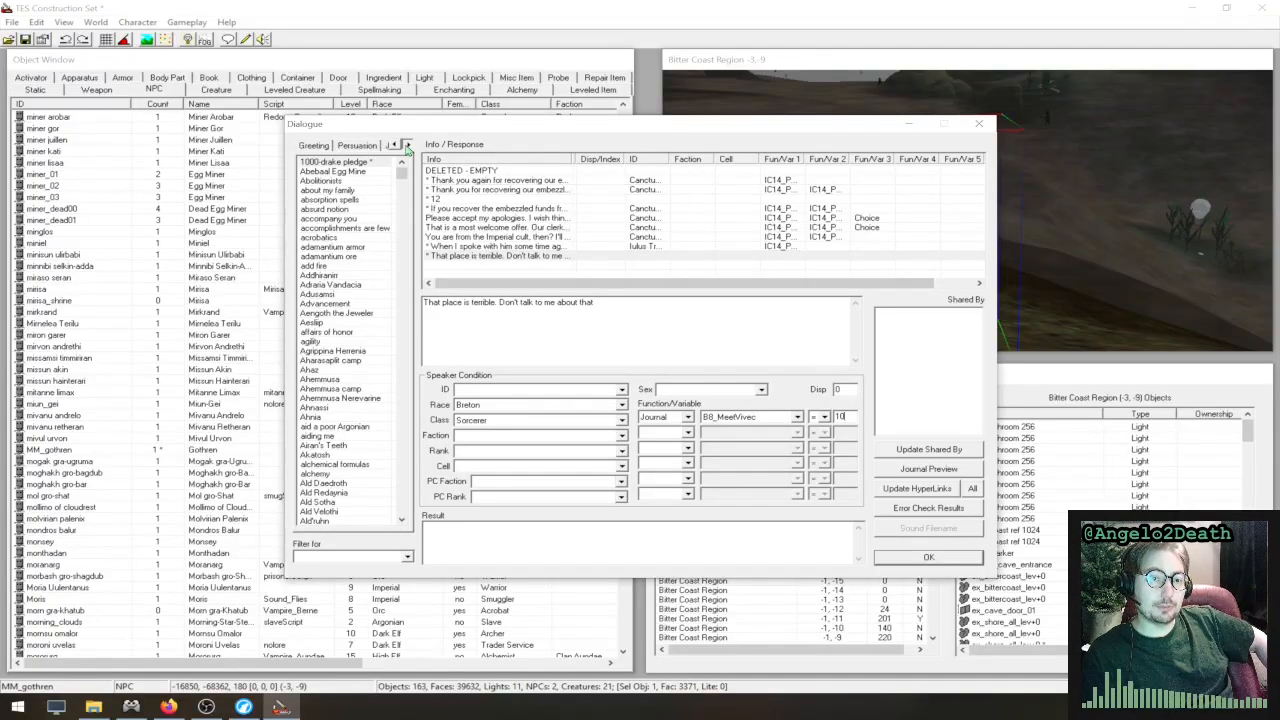
left_click(408, 144)
left_click(366, 145)
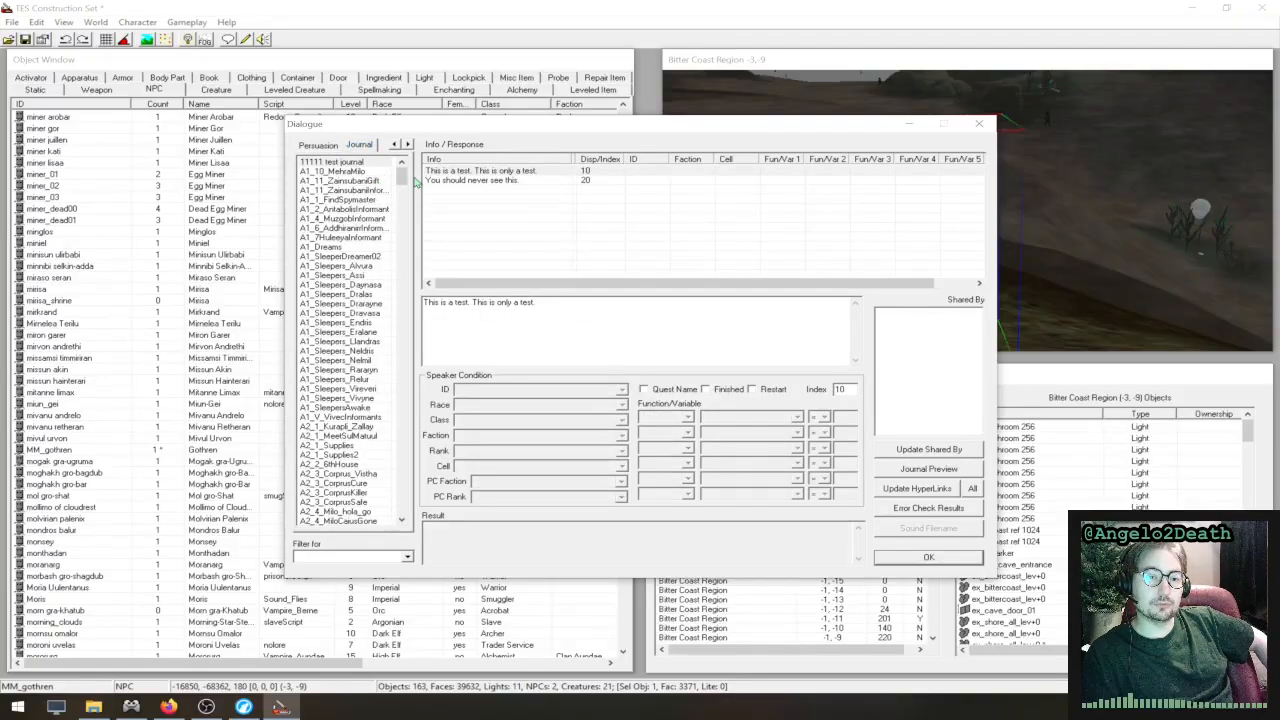
left_click(358, 324)
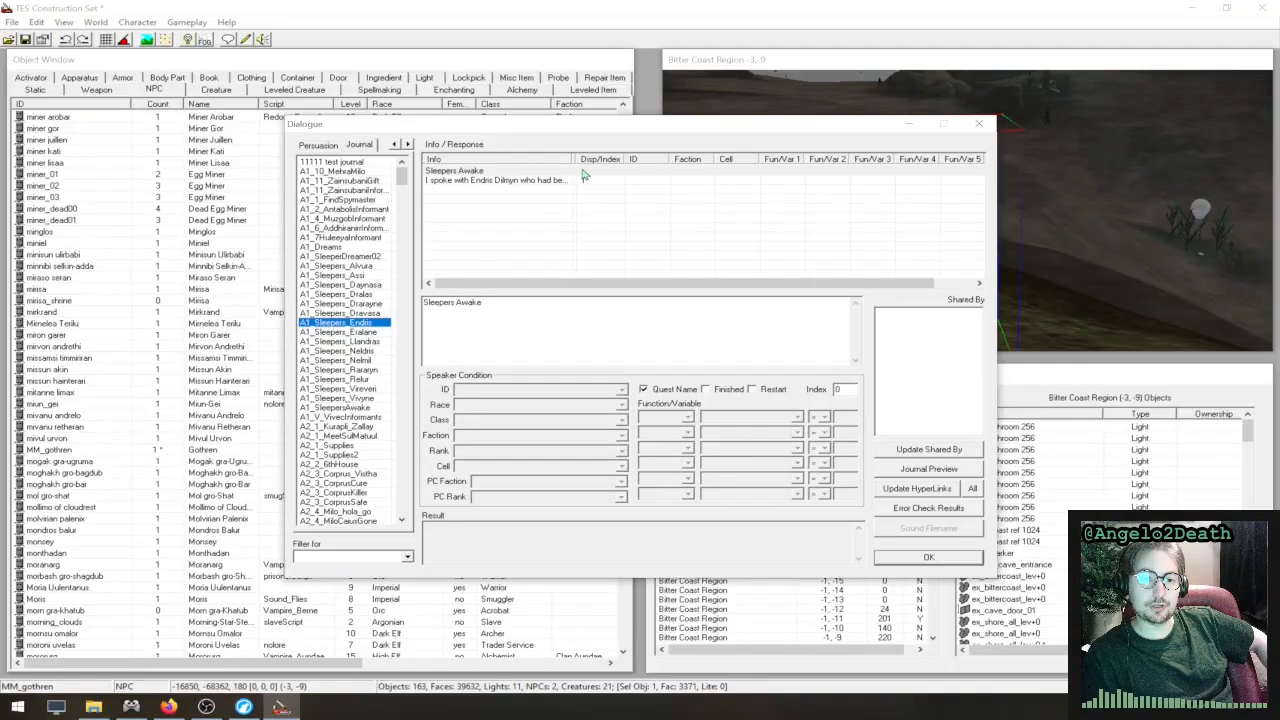
left_click(360, 408)
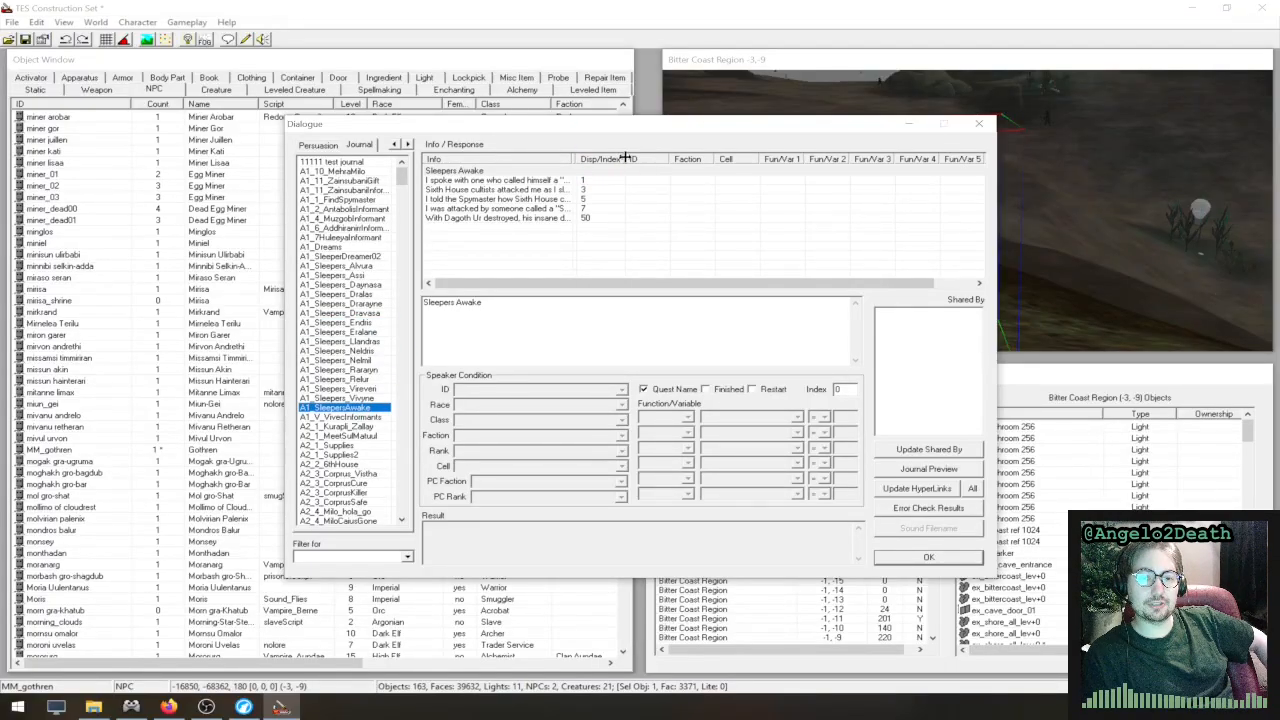
left_click(658, 172)
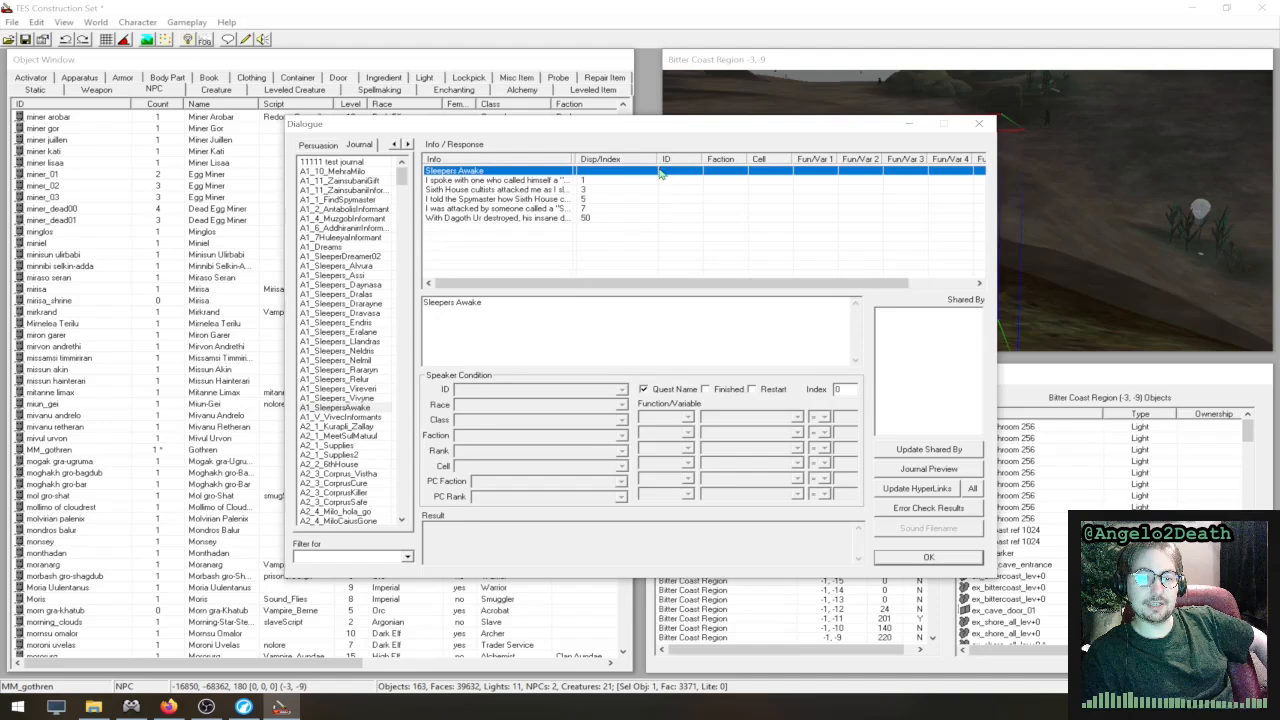
left_click(597, 220)
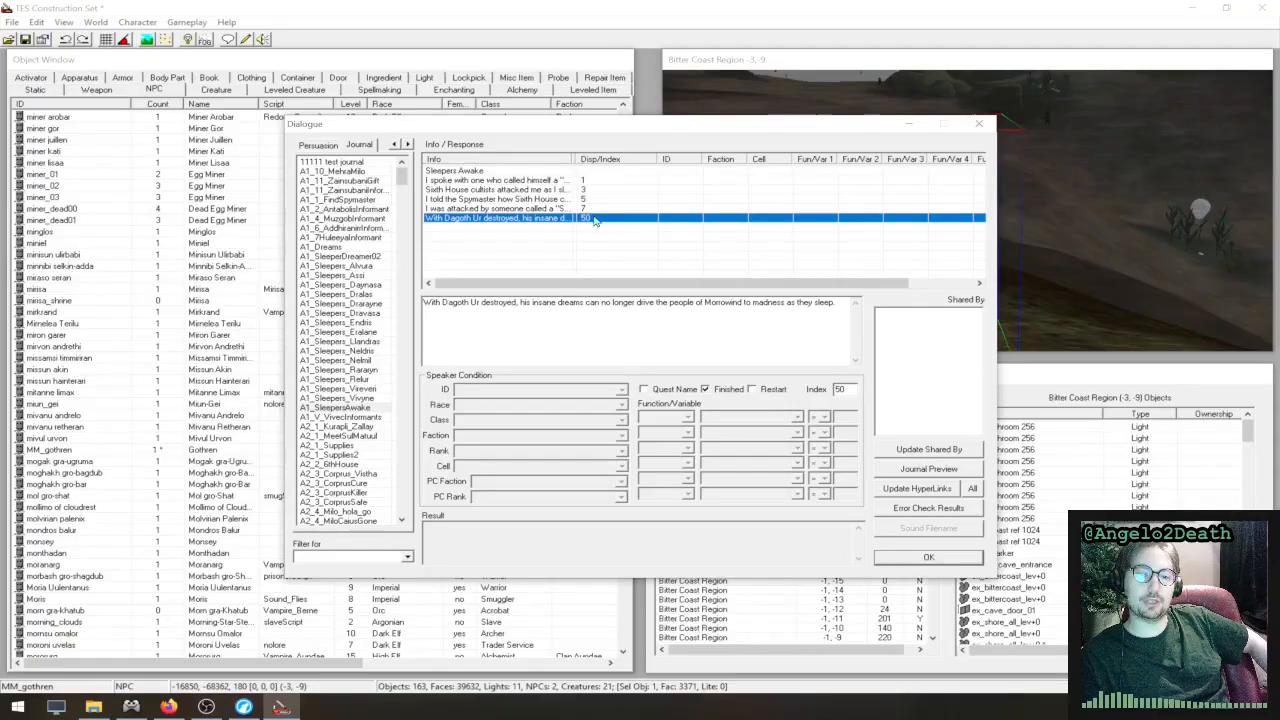
- Give the "12" response in the 1000-drake pledge topic a Journal condition on A1_11_ZainsubaniInformant, leaving its comparison value blank
left_click(322, 146)
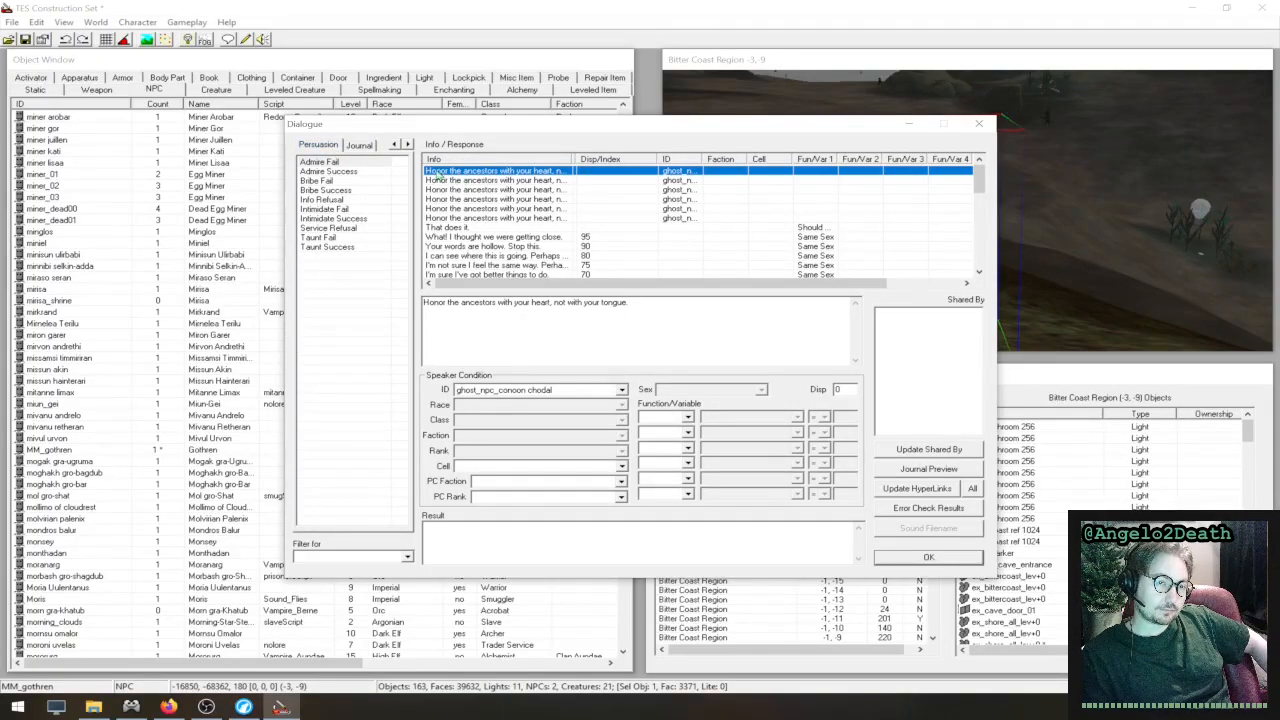
left_click(394, 145)
left_click(394, 145)
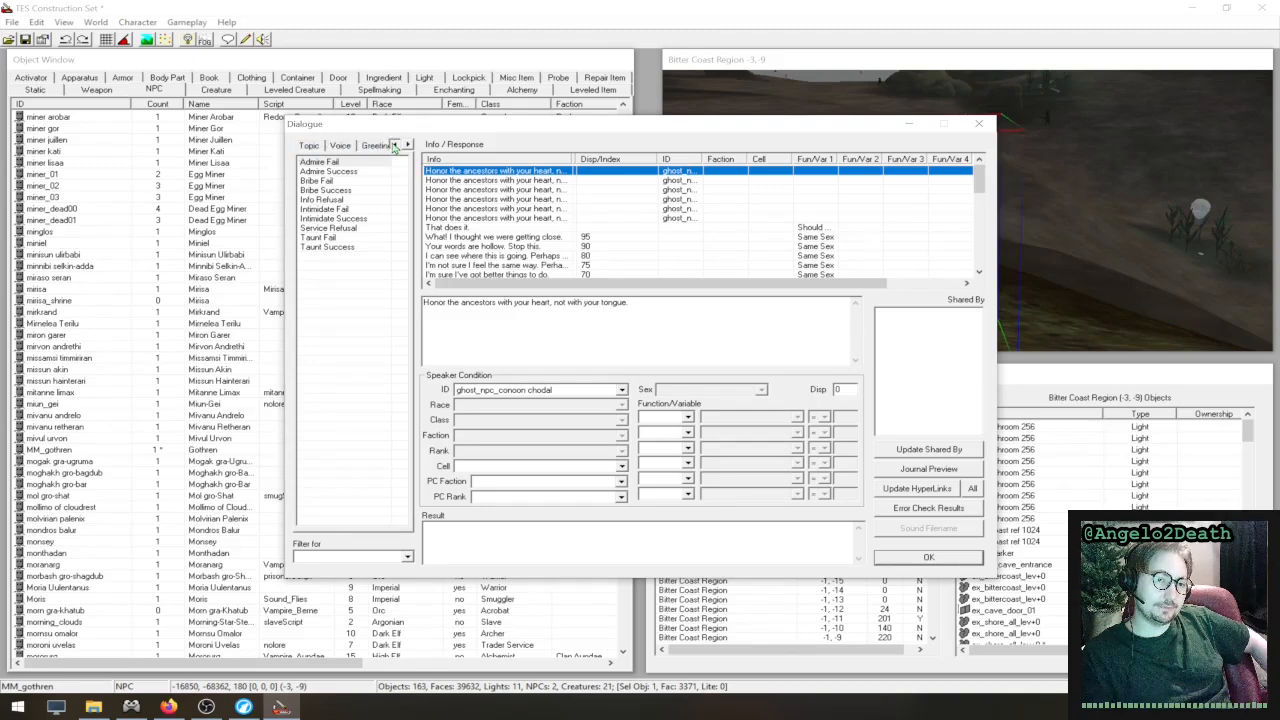
left_click(394, 145)
left_click(309, 145)
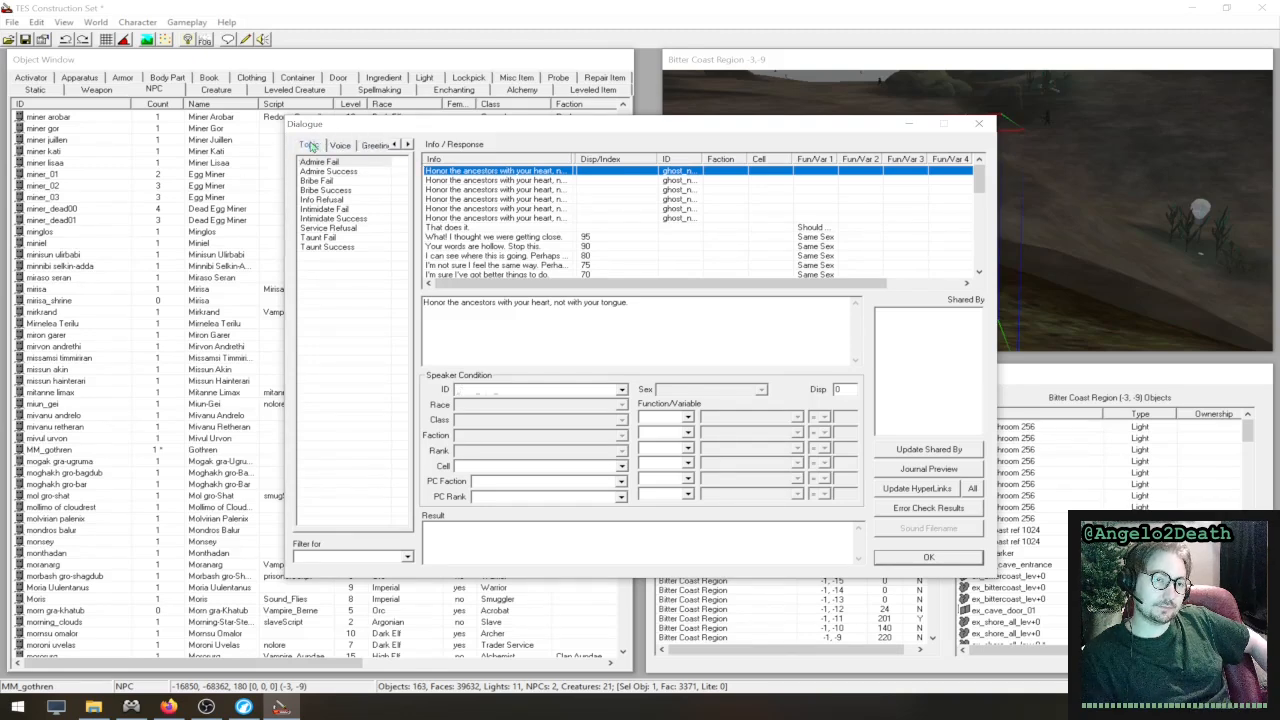
left_click(366, 162)
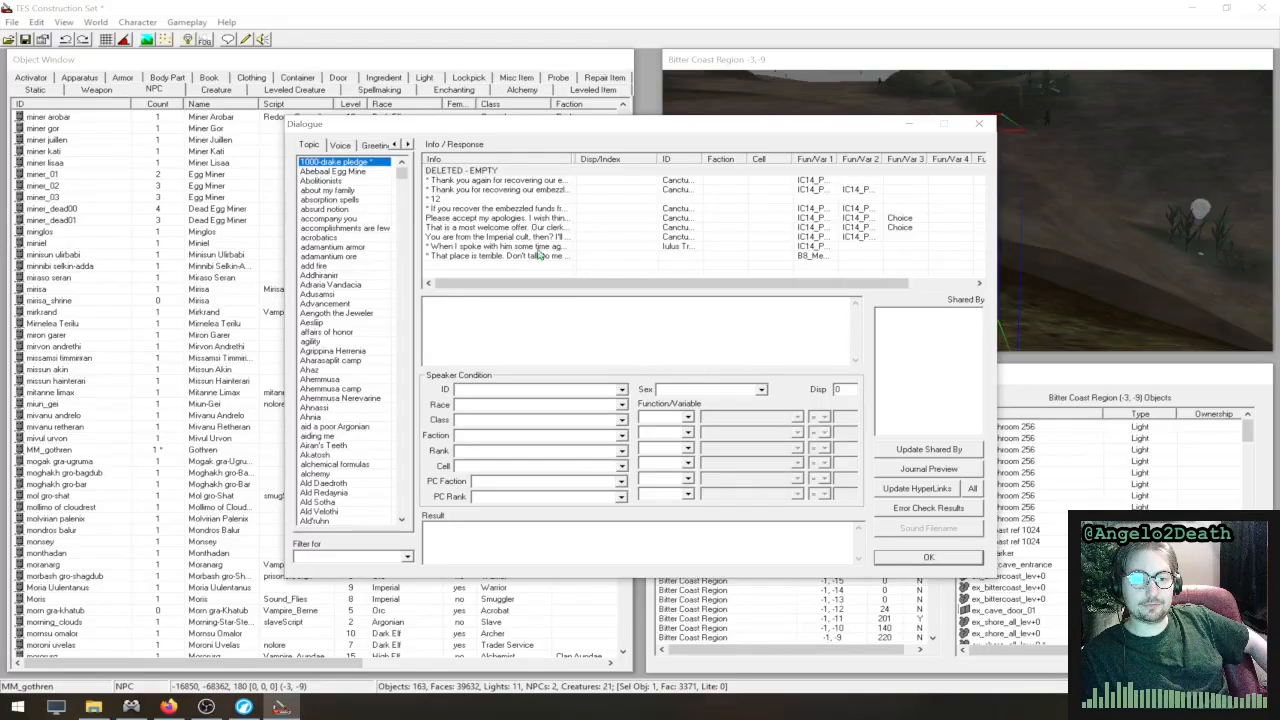
left_click(493, 198)
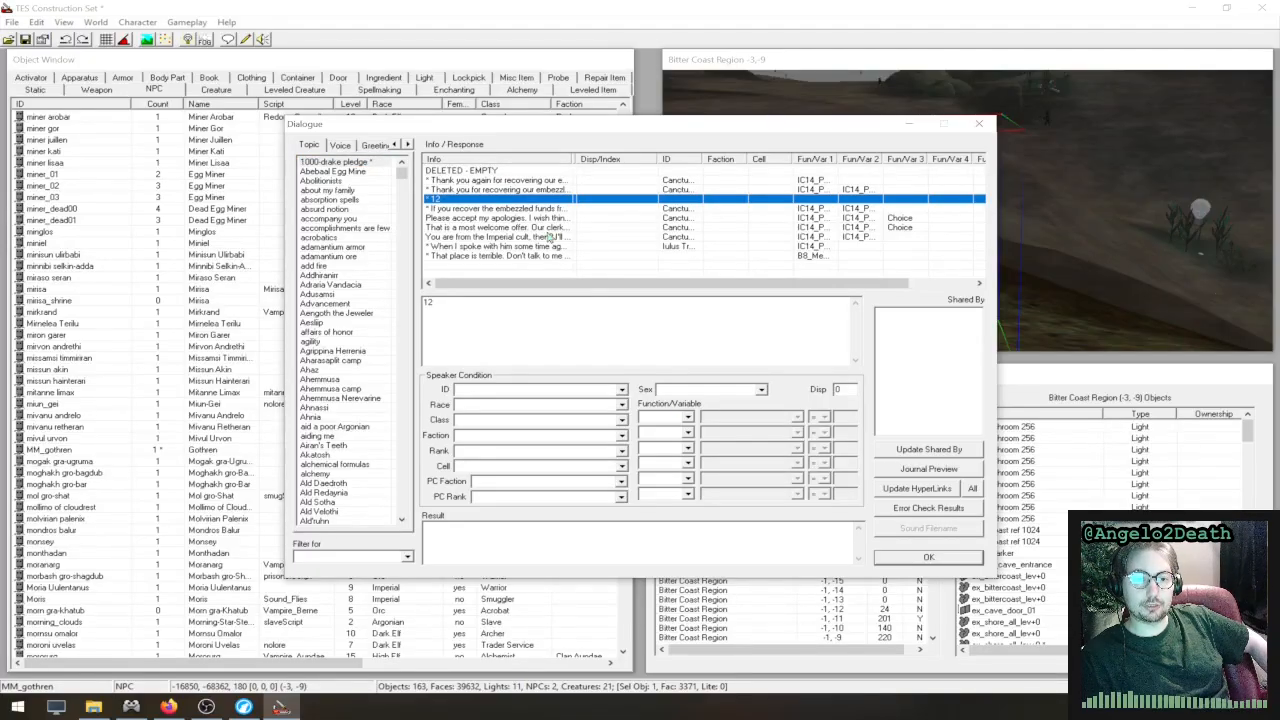
left_click(660, 417)
left_click(667, 465)
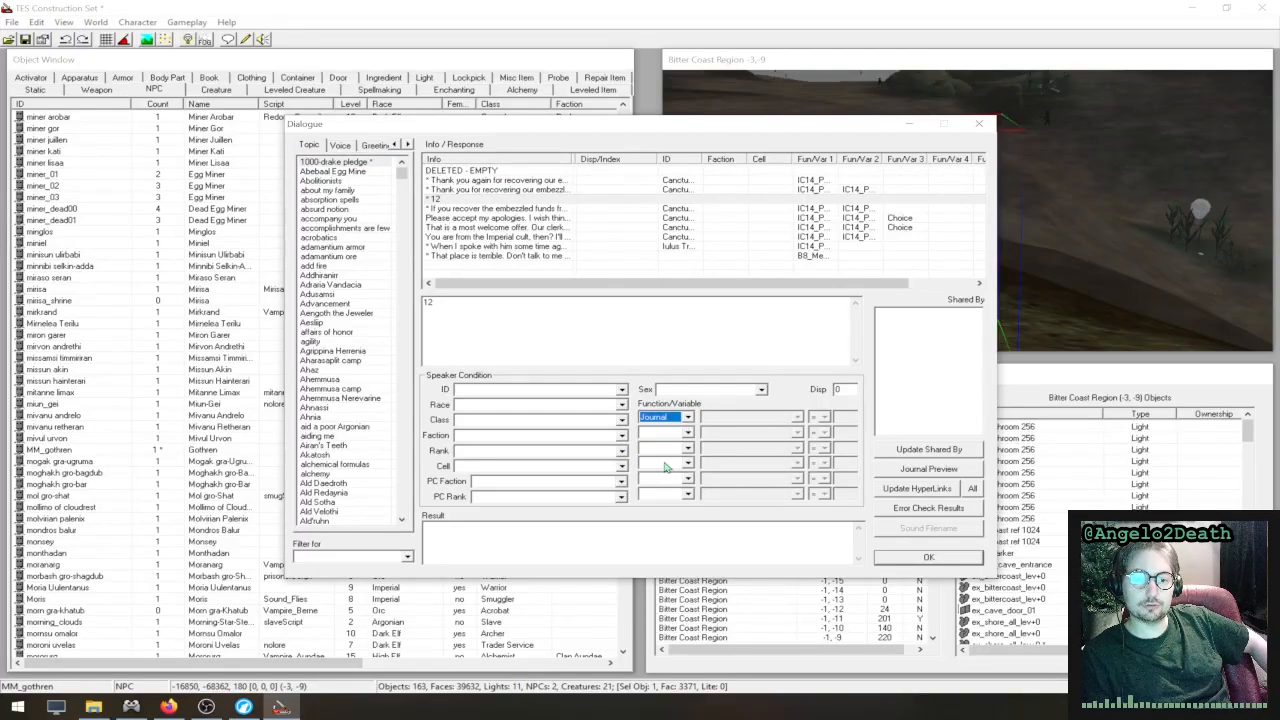
left_click(770, 418)
left_click(773, 465)
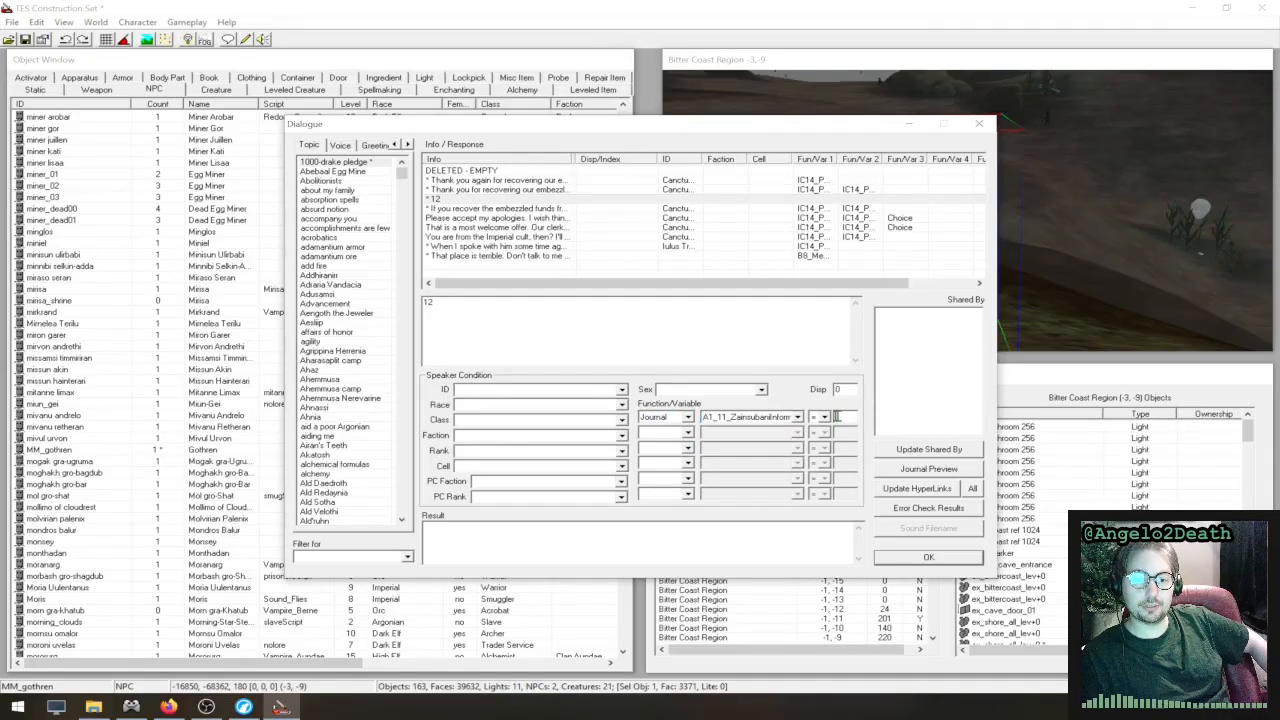
left_click(847, 417)
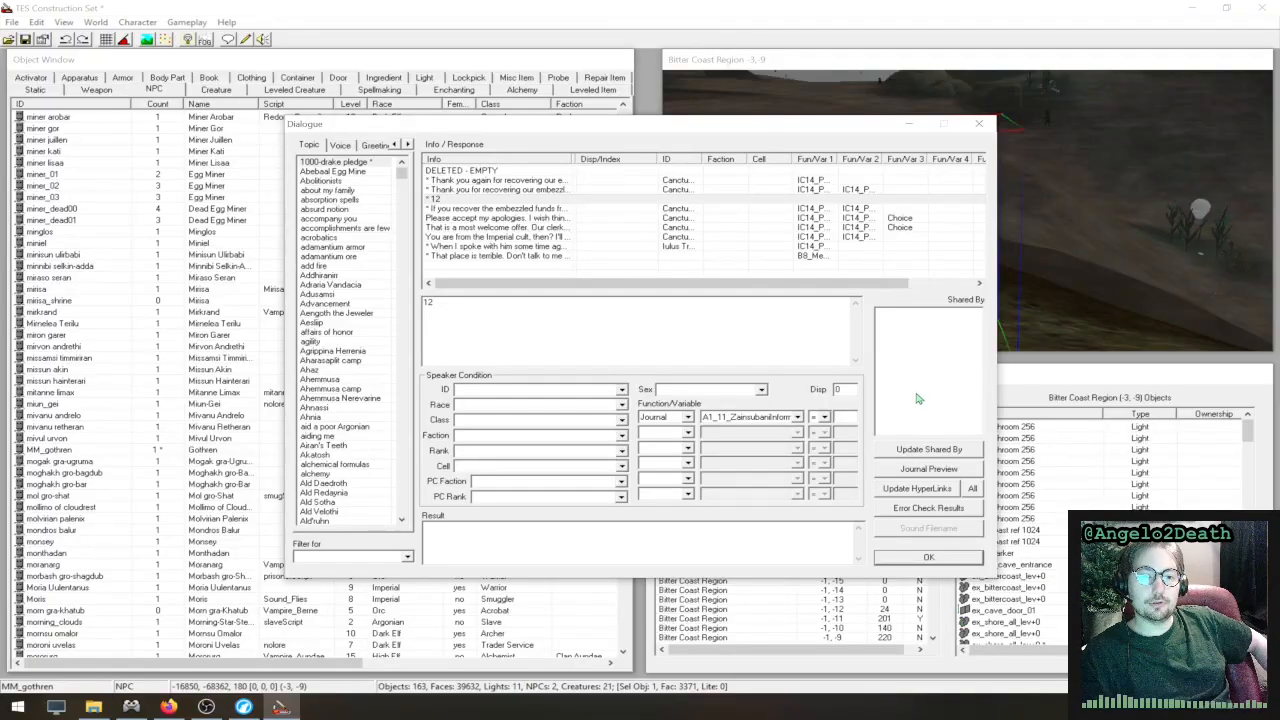
- Enter the result script "player-> additem gold_001 100" for the "12" response
left_click(751, 346)
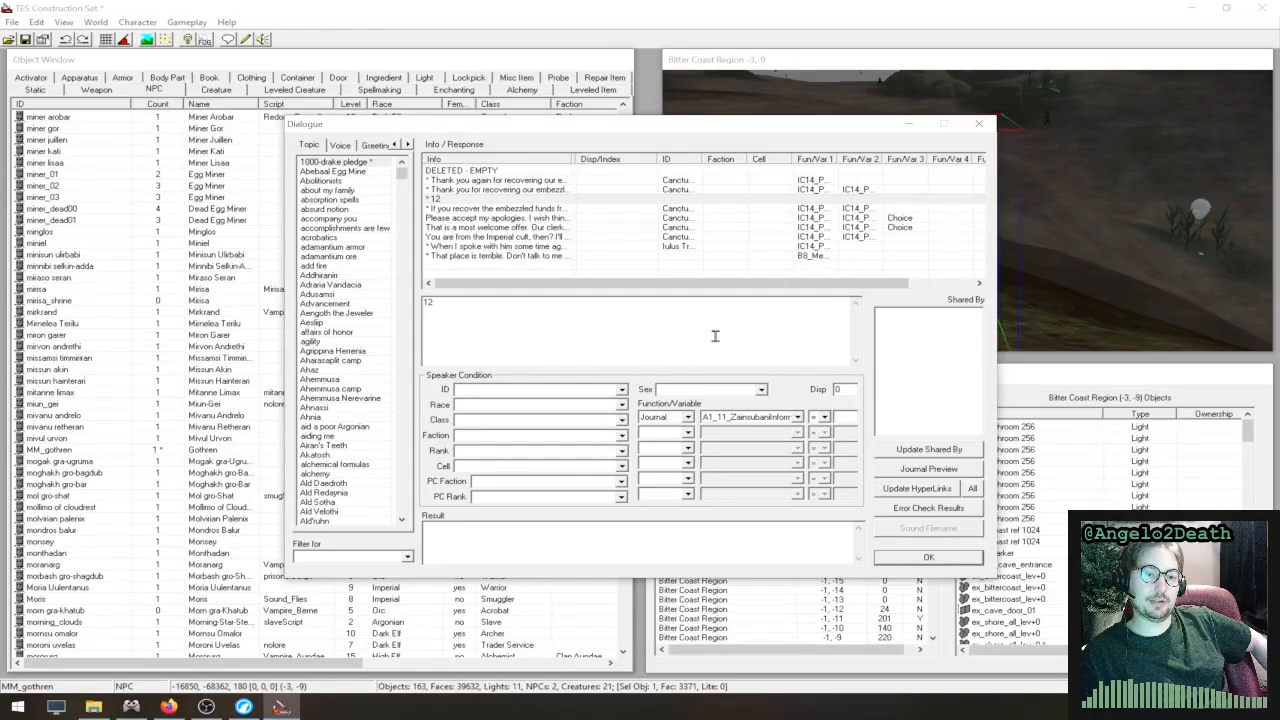
left_click_drag(715, 337, 412, 279)
left_click(534, 532)
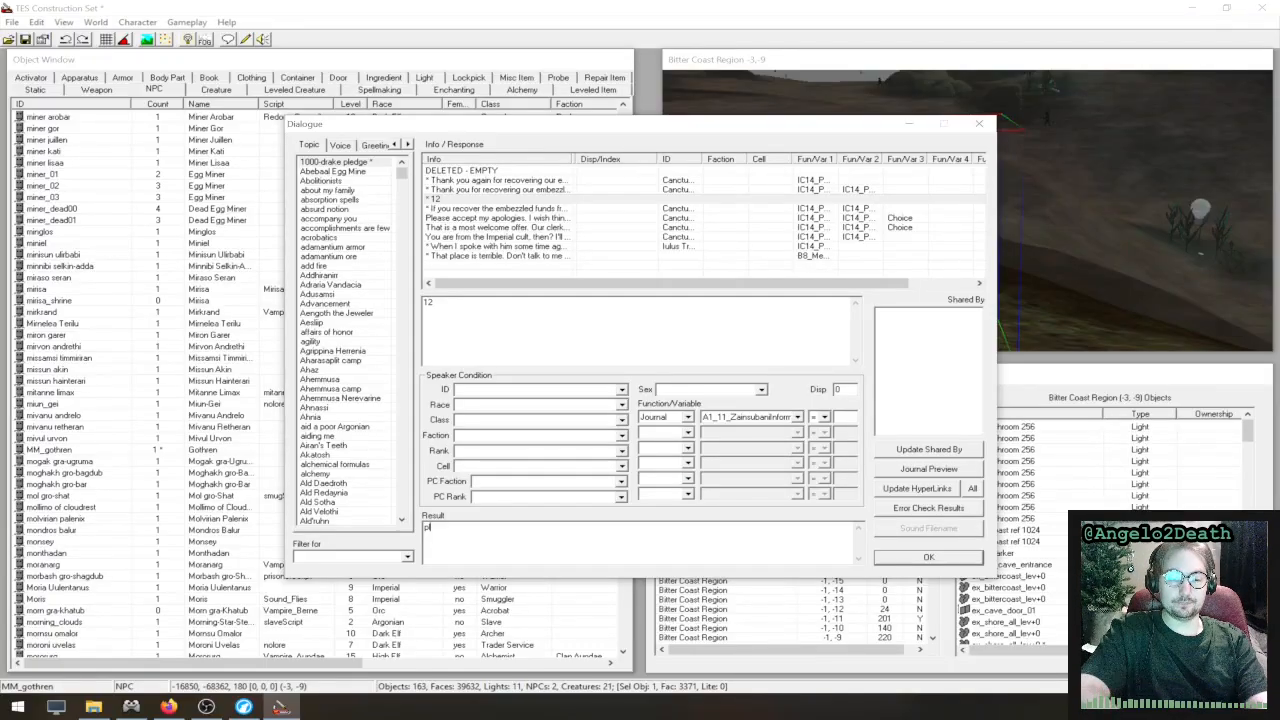
type("-> ad")
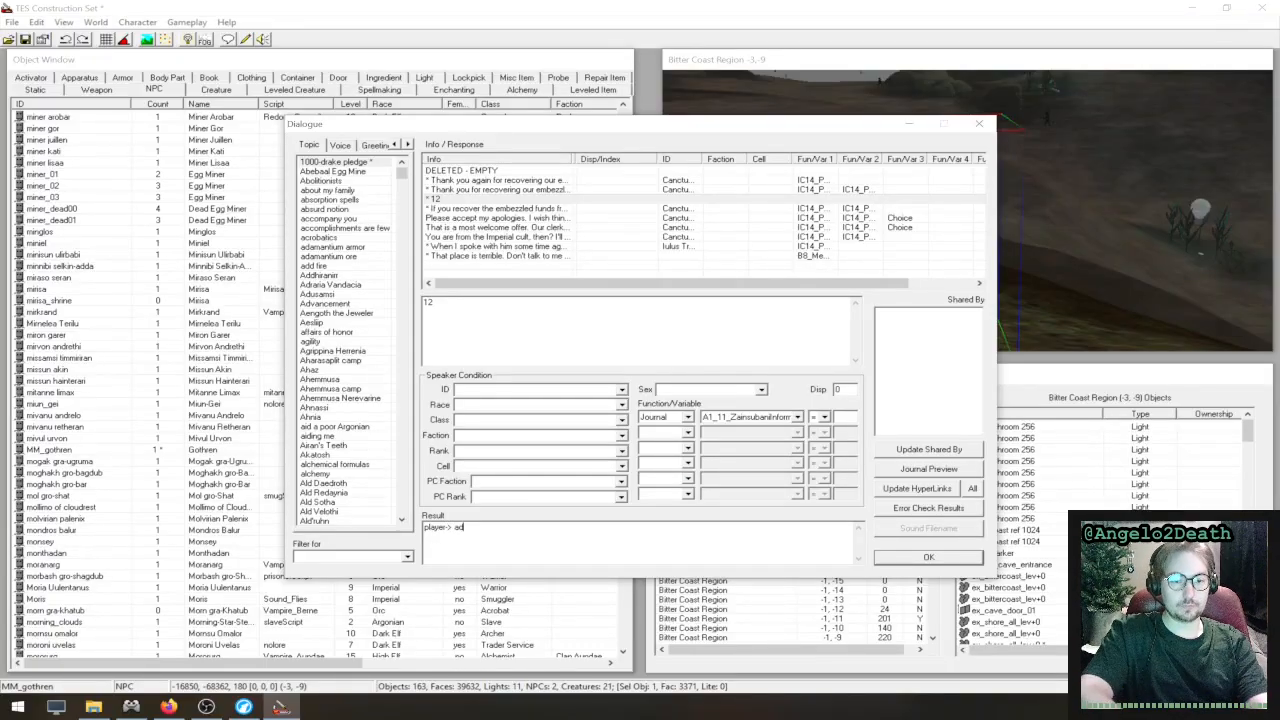
key("BackSpace")
key("BackSpace")
key("BackSpace")
key("BackSpace")
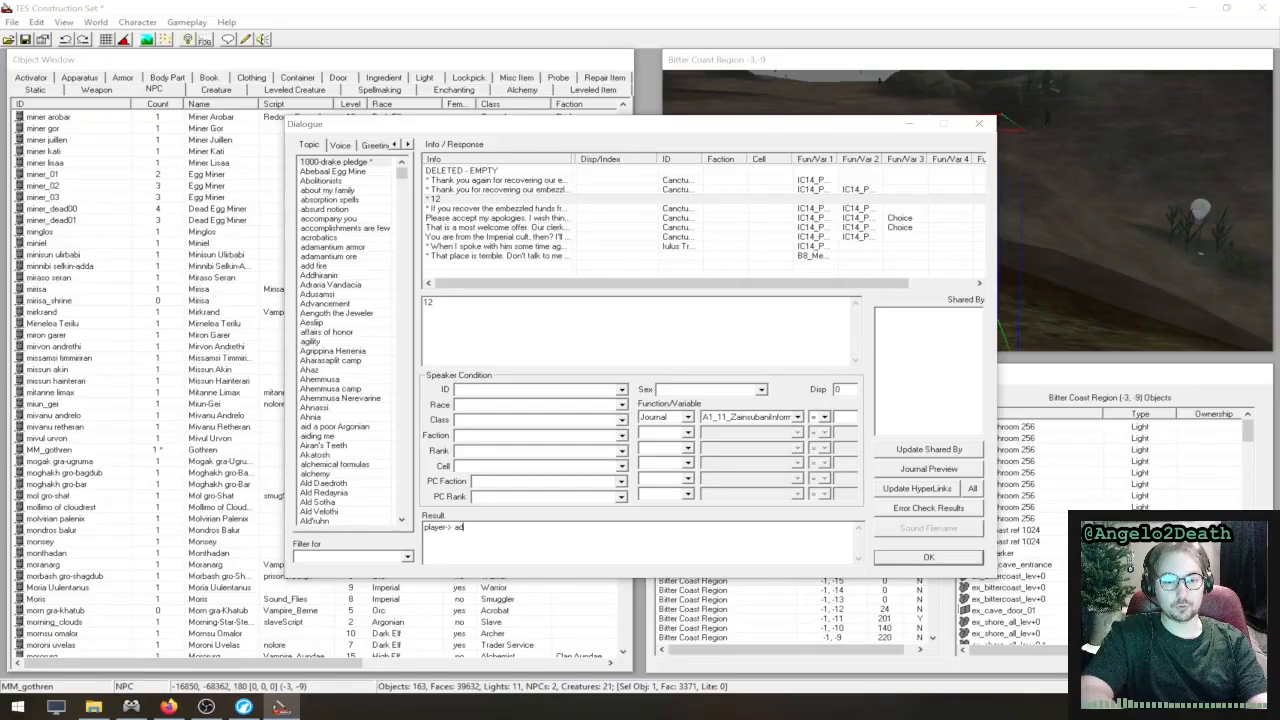
type("a")
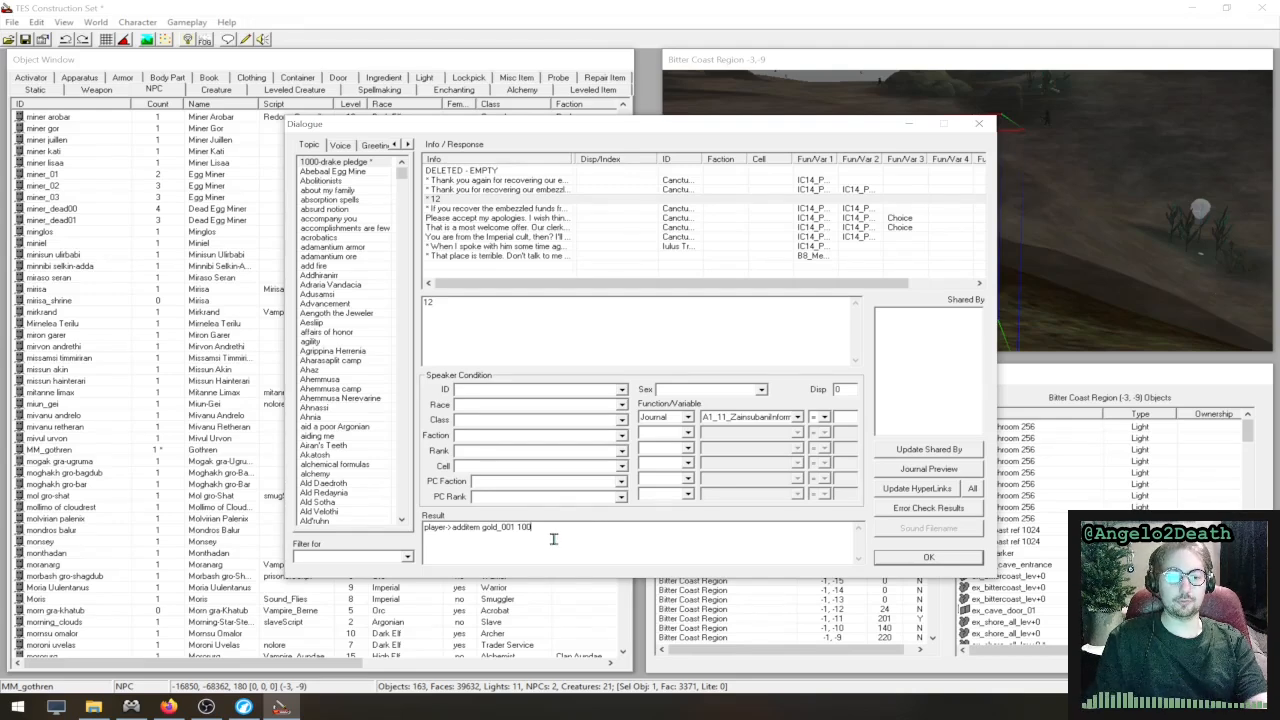
left_click_drag(558, 538, 378, 535)
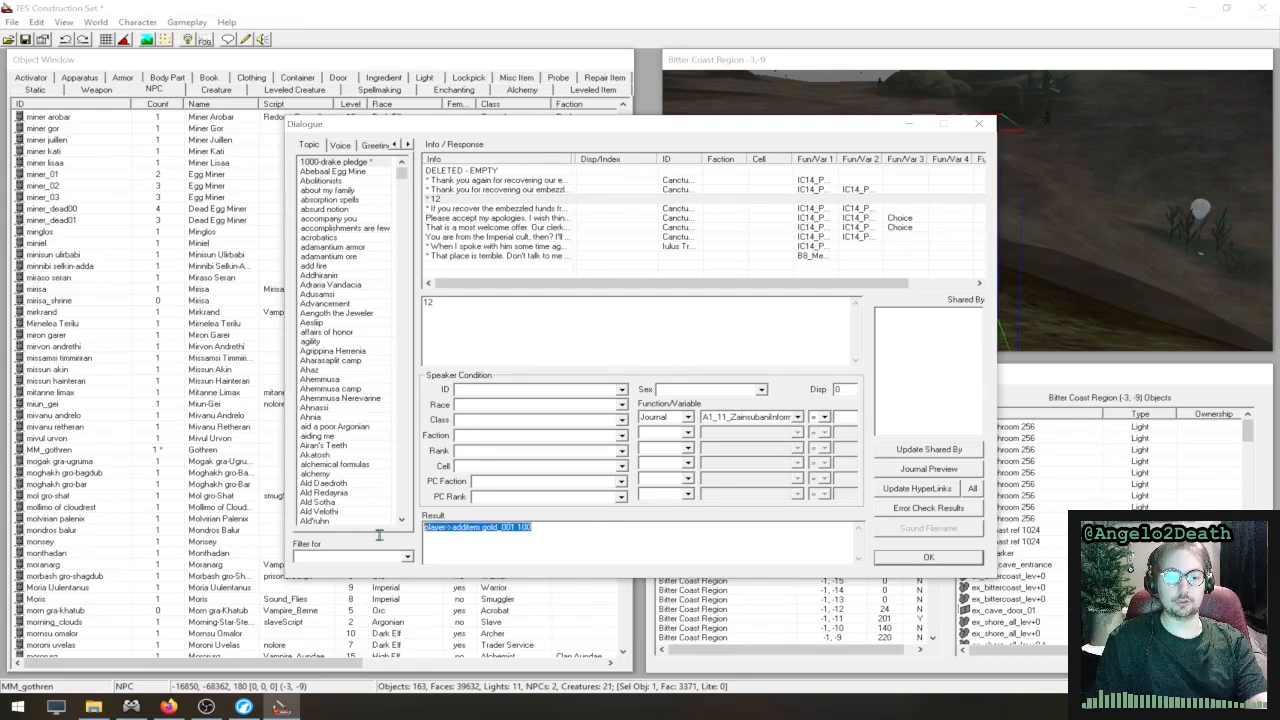
left_click(610, 531)
left_click_drag(555, 530, 372, 524)
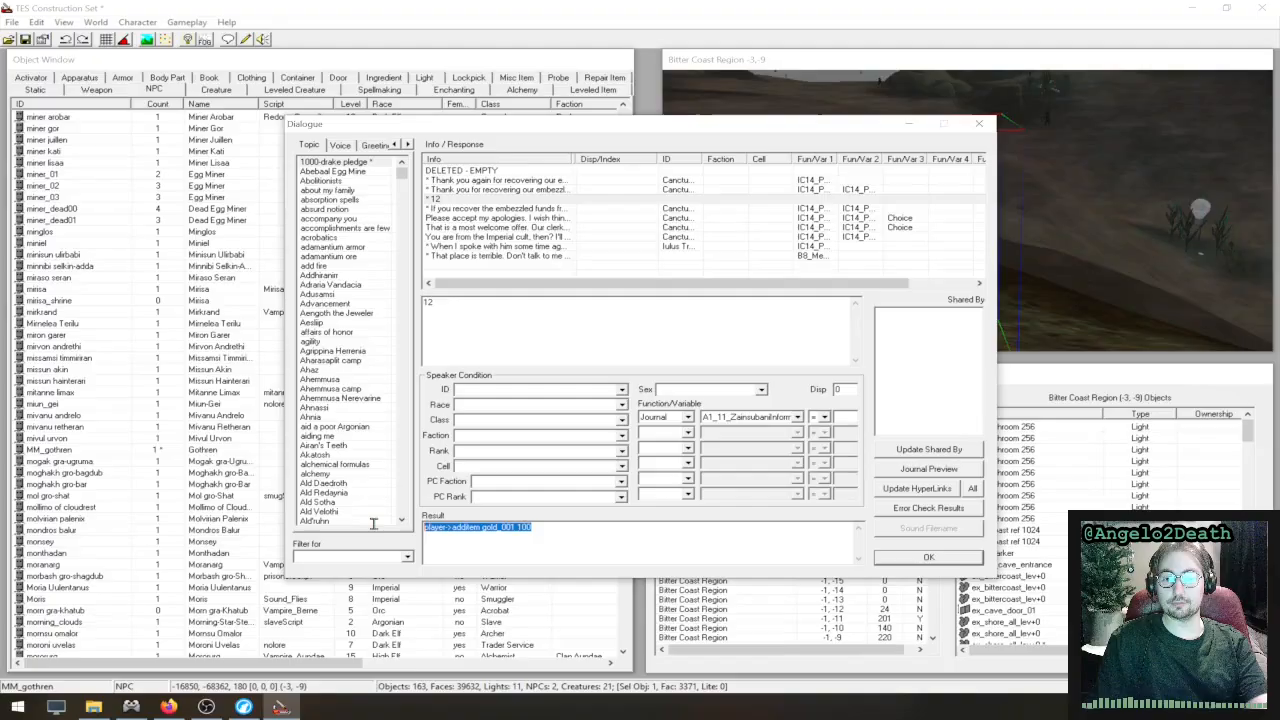
left_click(610, 537)
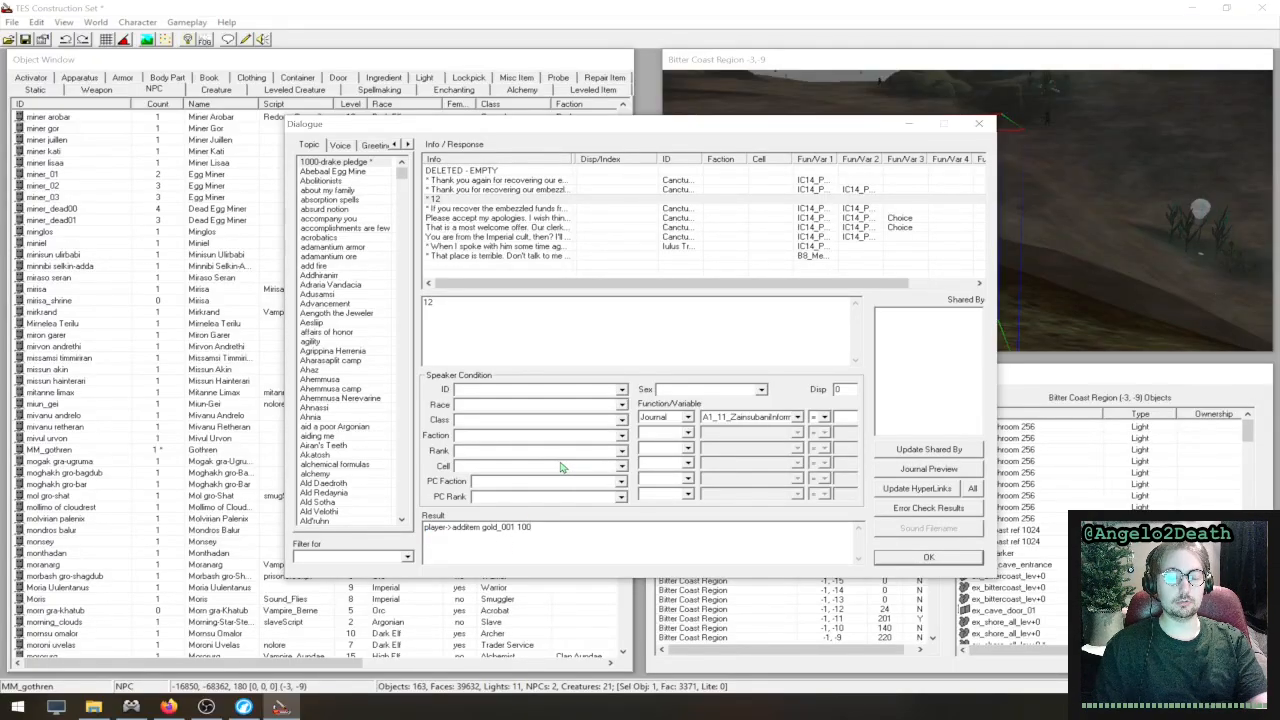
left_click_drag(570, 531, 405, 530)
left_click(608, 542)
left_click_drag(532, 538, 403, 528)
left_click(547, 537)
left_click_drag(573, 537, 405, 529)
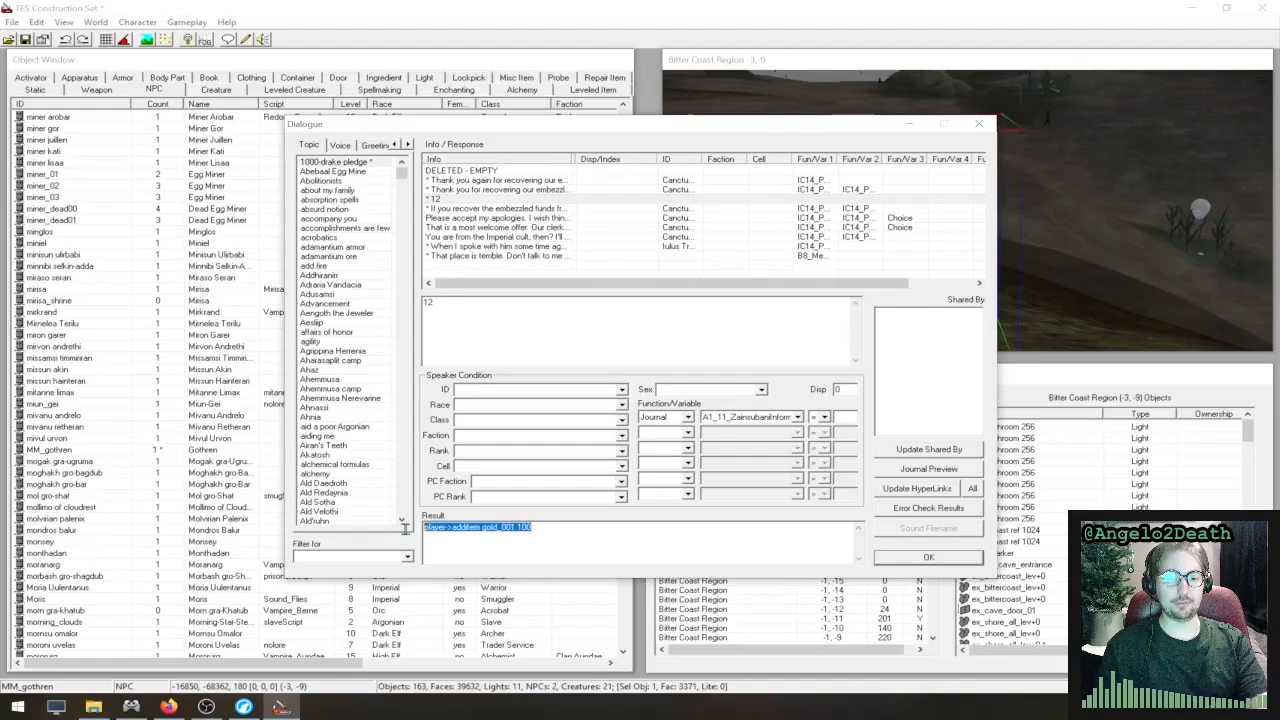
left_click(535, 531)
left_click_drag(548, 531, 424, 532)
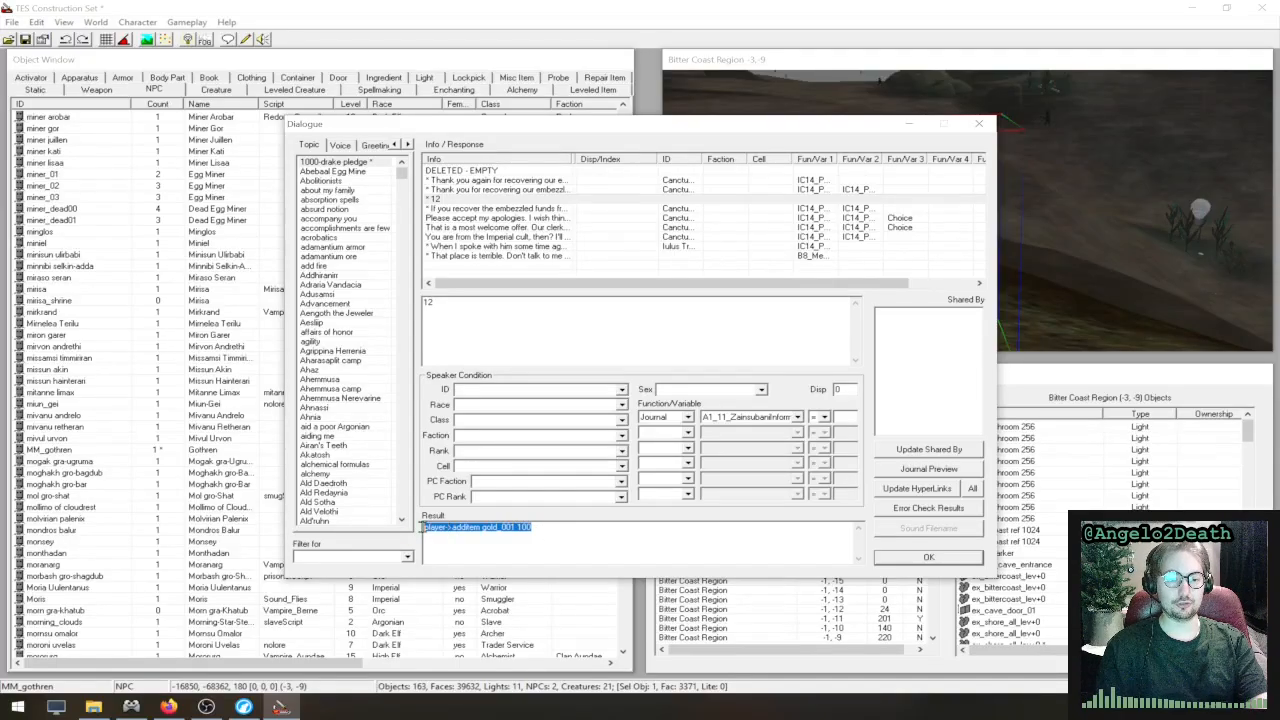
left_click(538, 530)
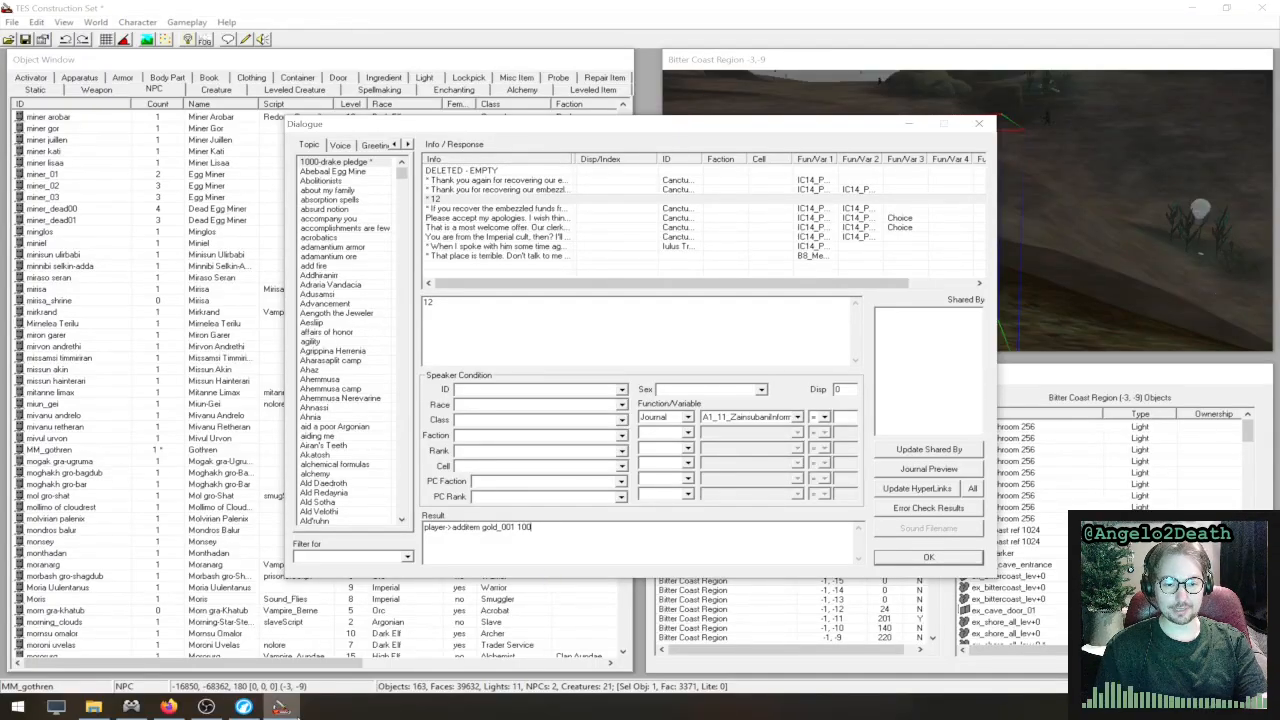
- Switch to the LibreWolf browser and search in a new tab for "alphabetical function list morrowind uesp"
mouse_move(170, 706)
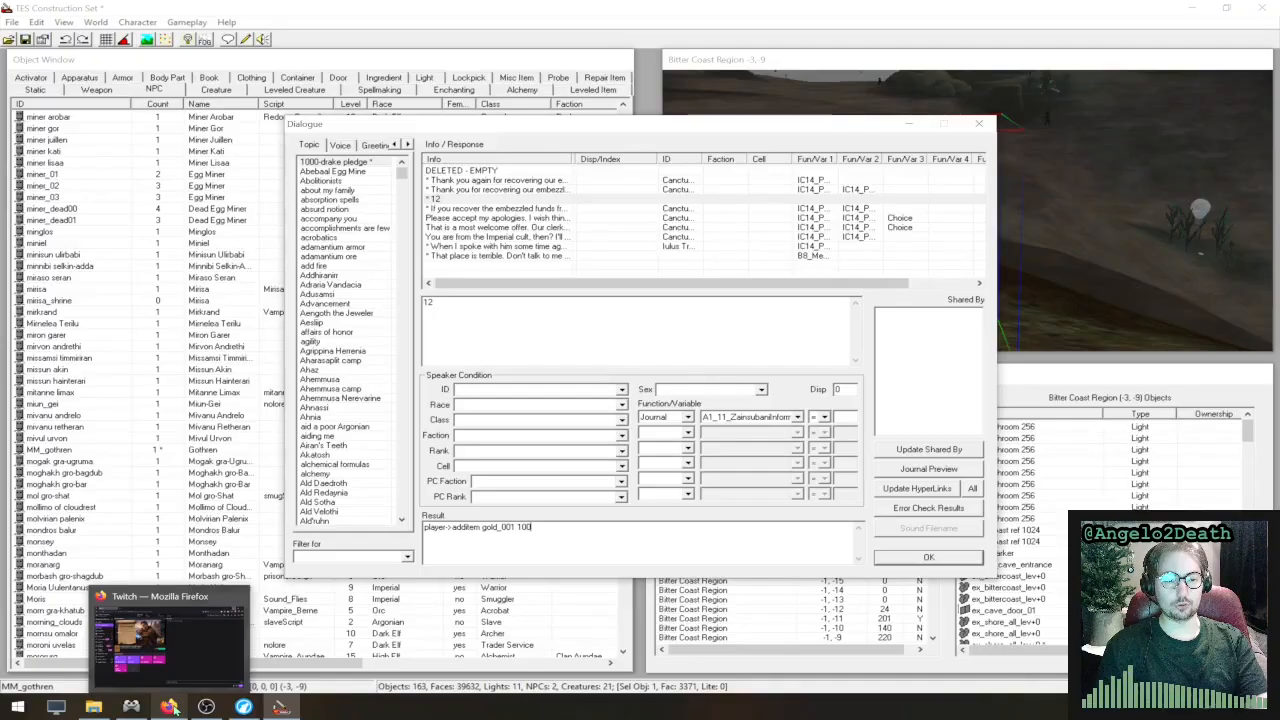
left_click(243, 706)
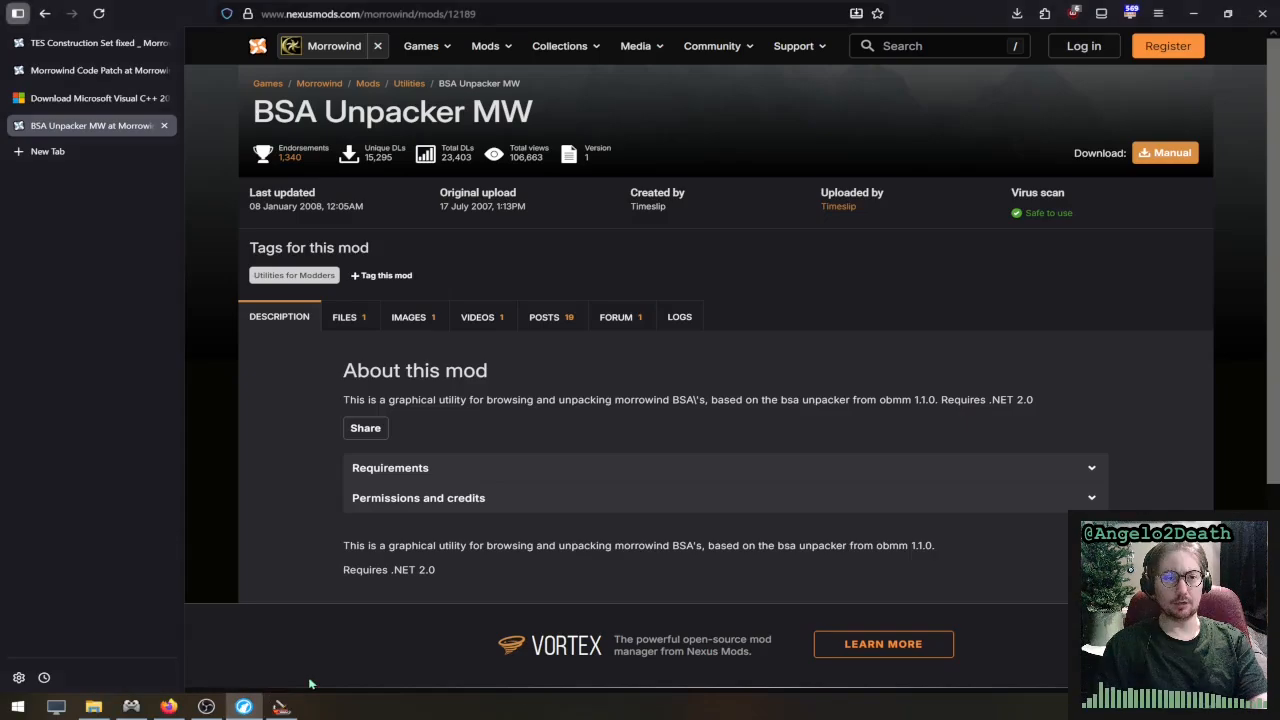
left_click(58, 151)
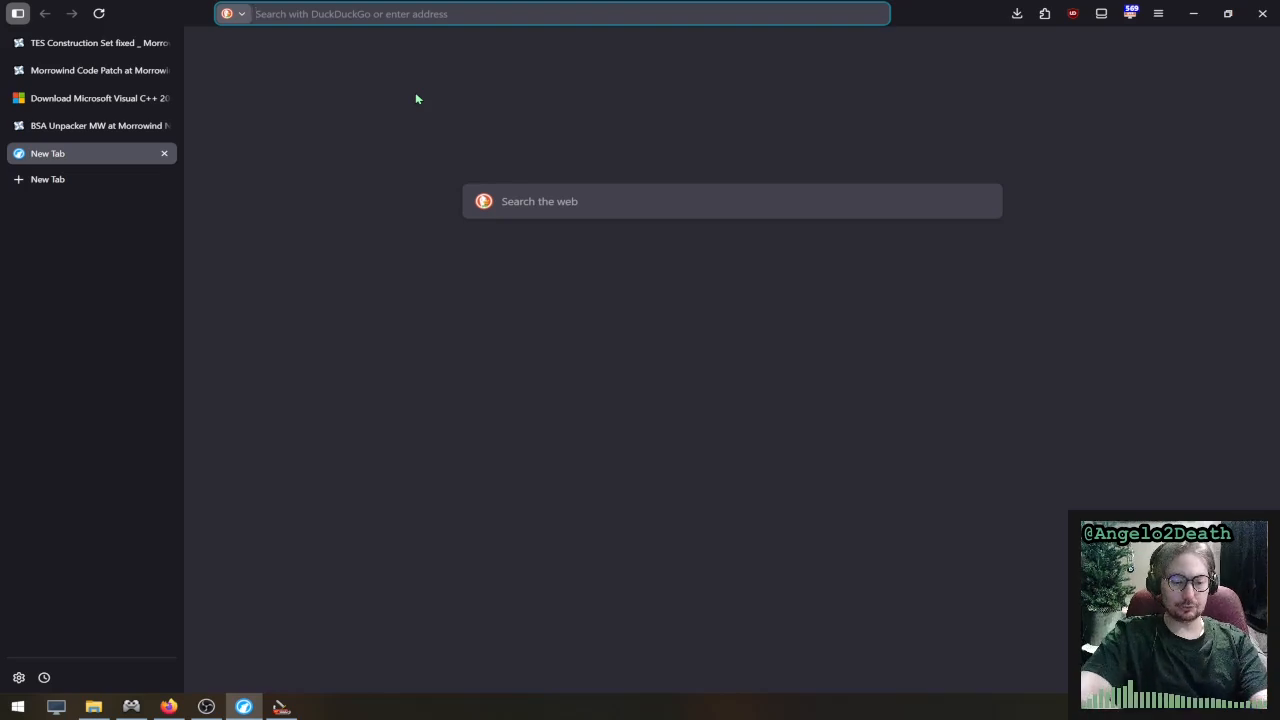
type("alphabet")
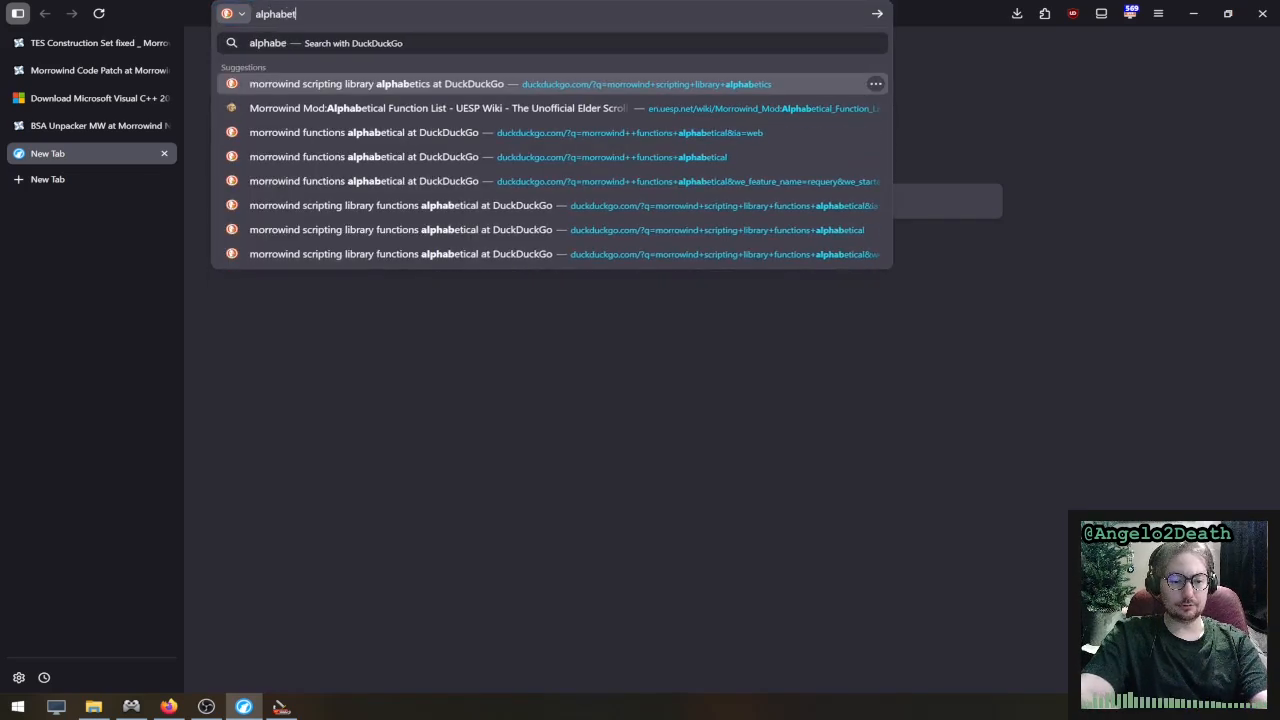
type("ical function")
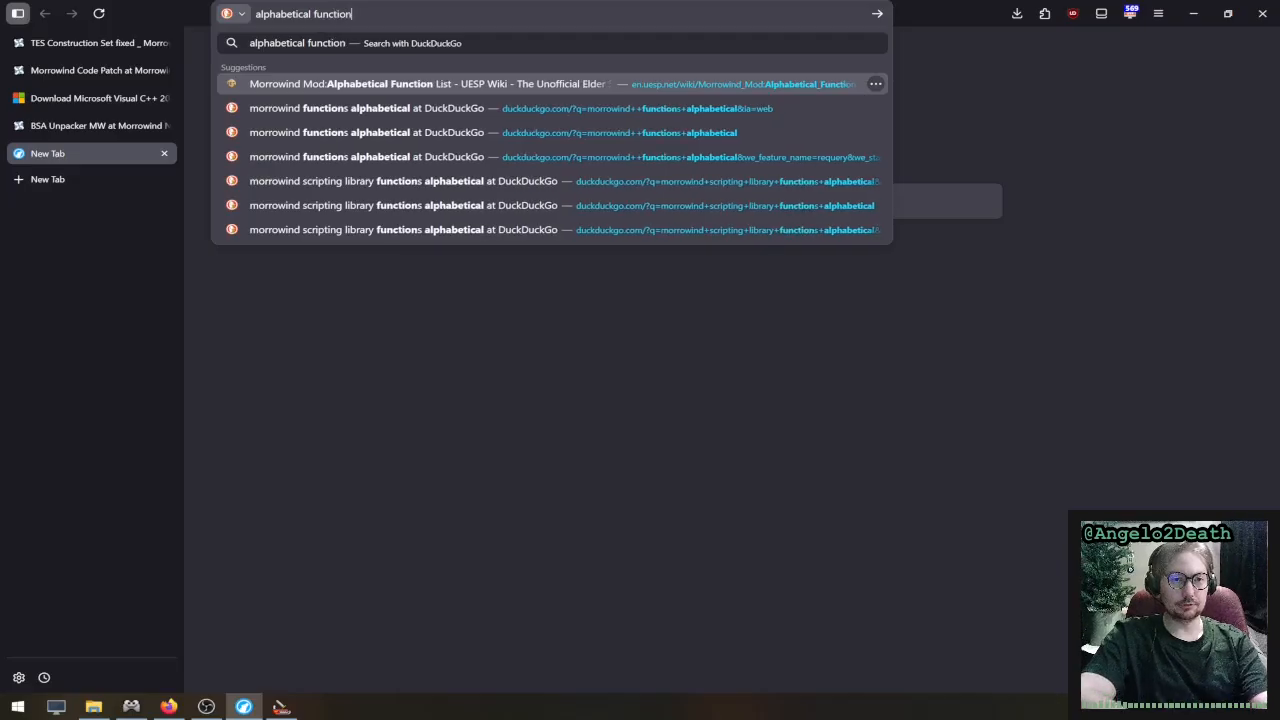
type(" list morrowind ")
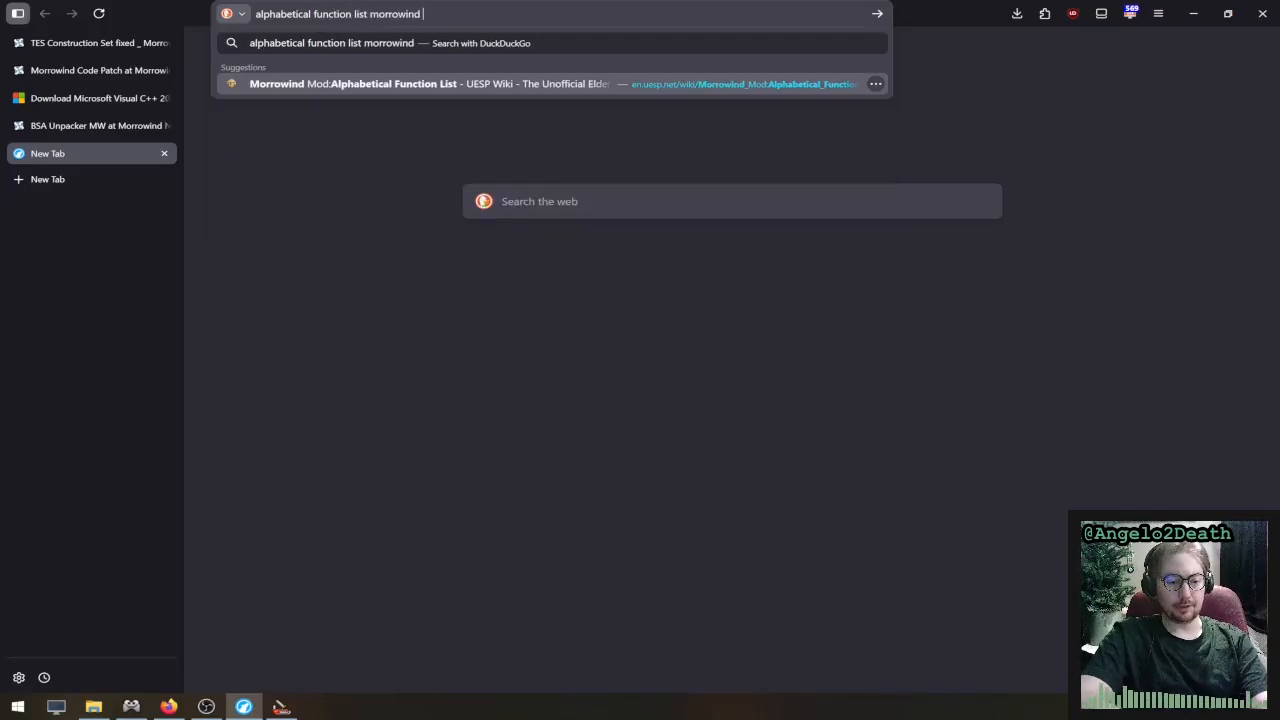
type("uesp")
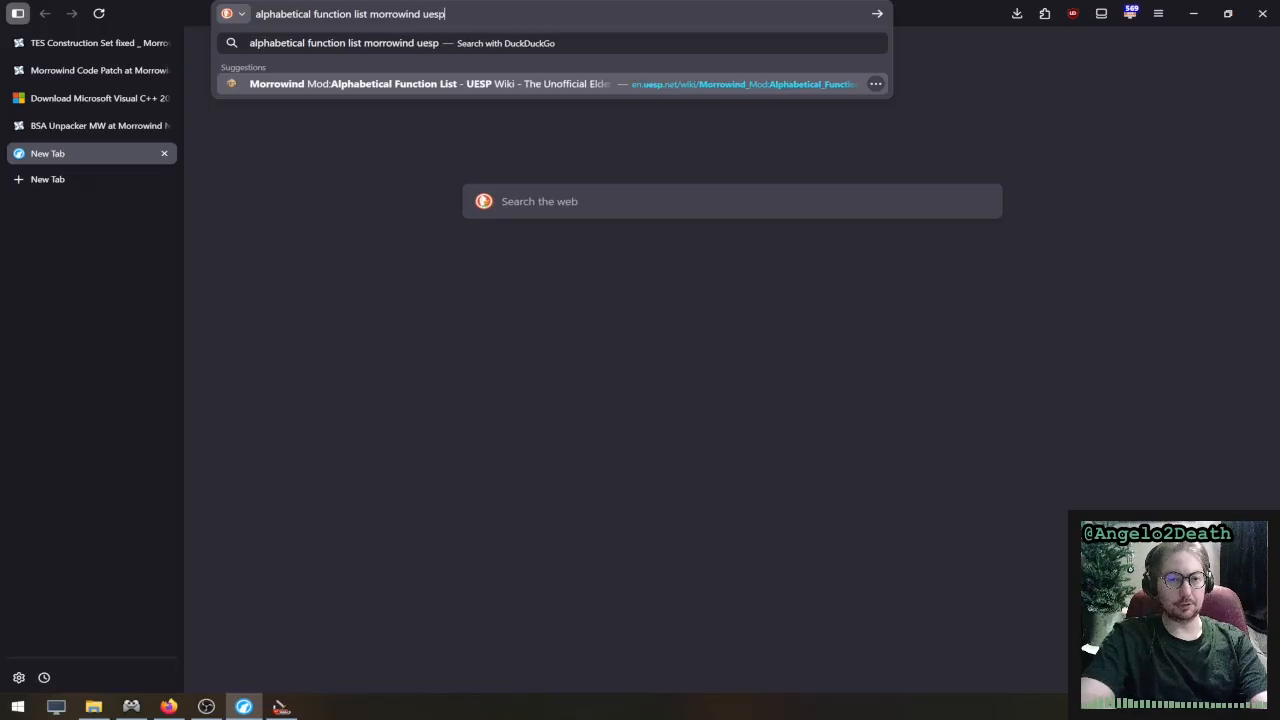
key("Return")
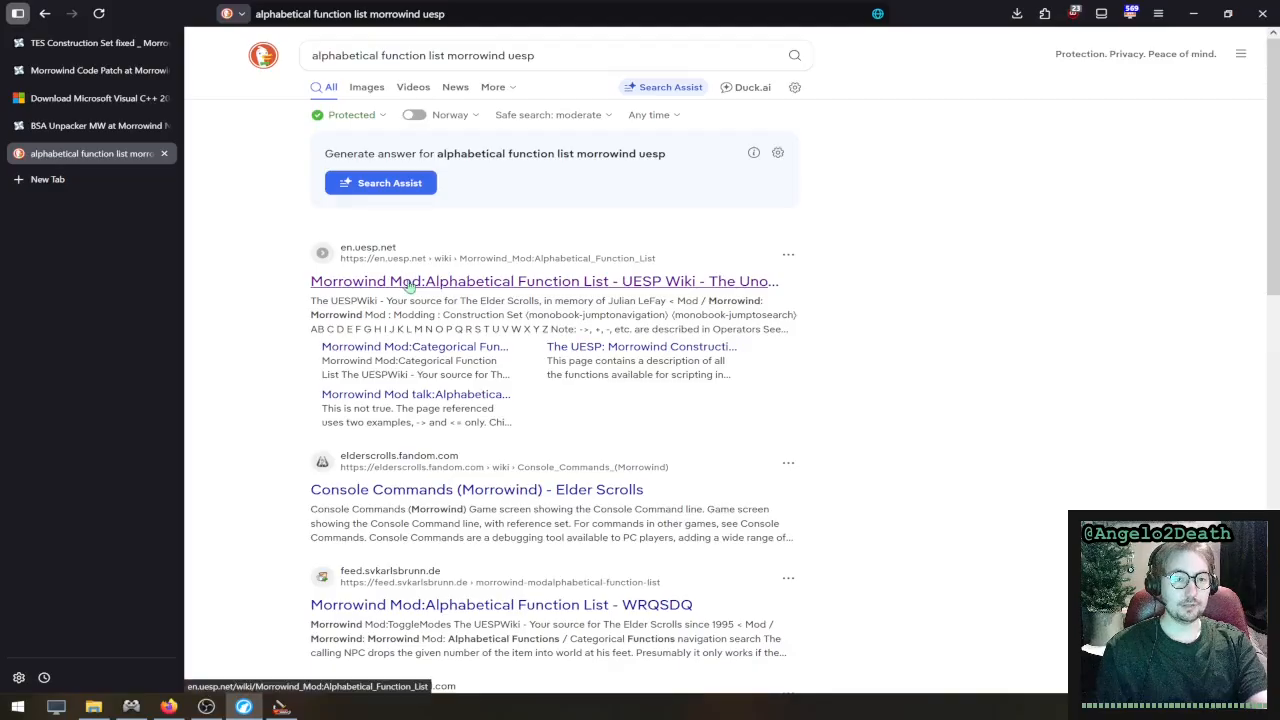
- Open the UESP Alphabetical Function List for Morrowind modding and go to its AddItem function page
left_click(410, 288)
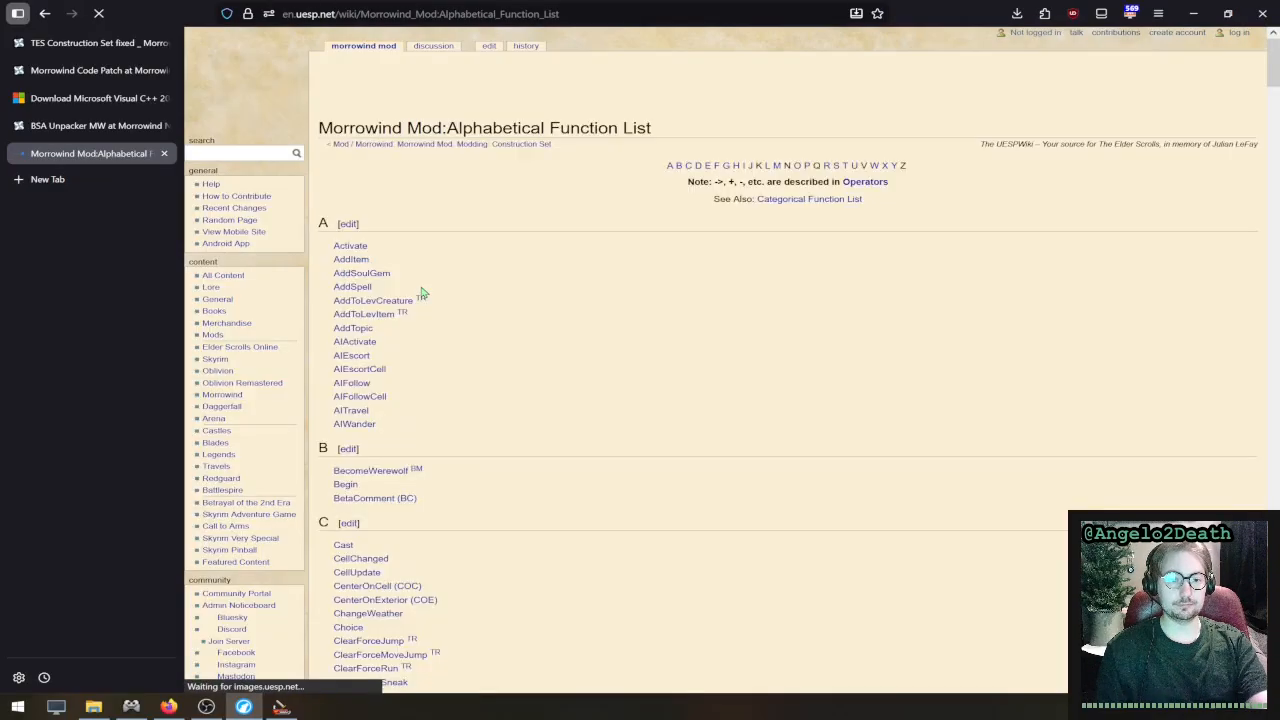
scroll(446, 345, "down", 10)
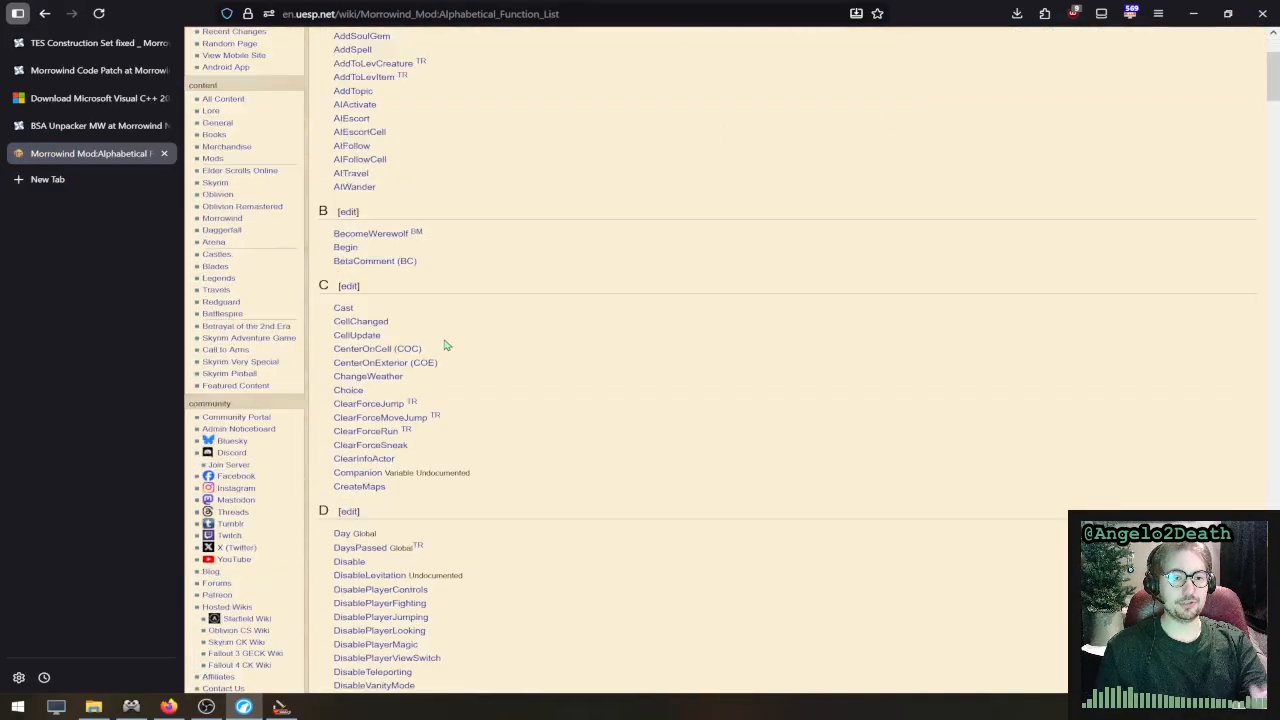
scroll(446, 345, "up", 10)
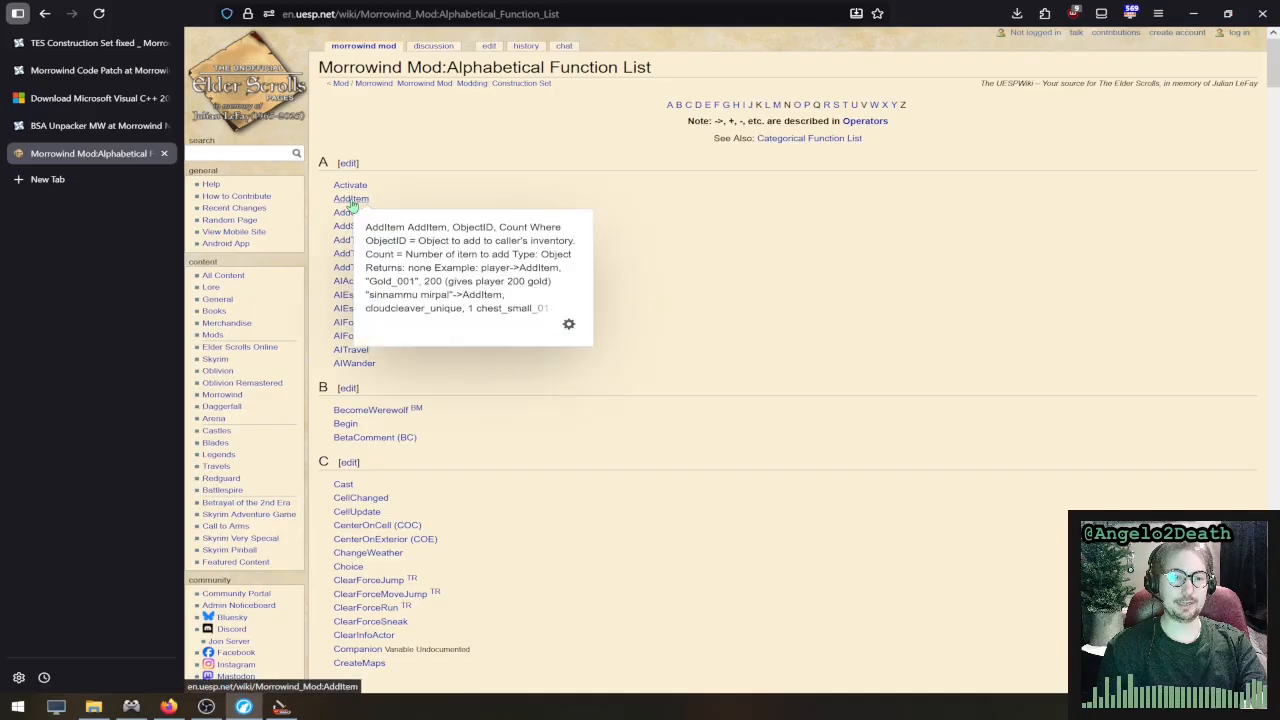
left_click(354, 200)
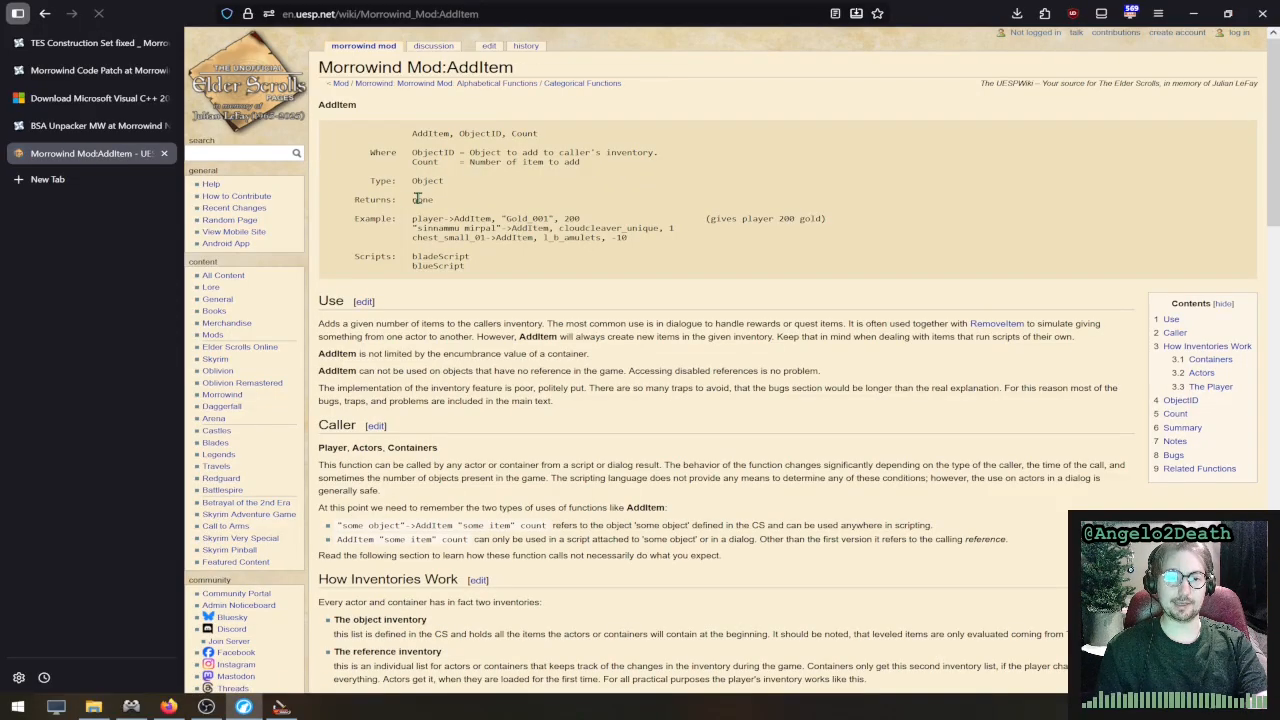
- Examine the AddItem example that gives the player gold, including the item ID it uses
left_click_drag(410, 220, 585, 221)
left_click(594, 231)
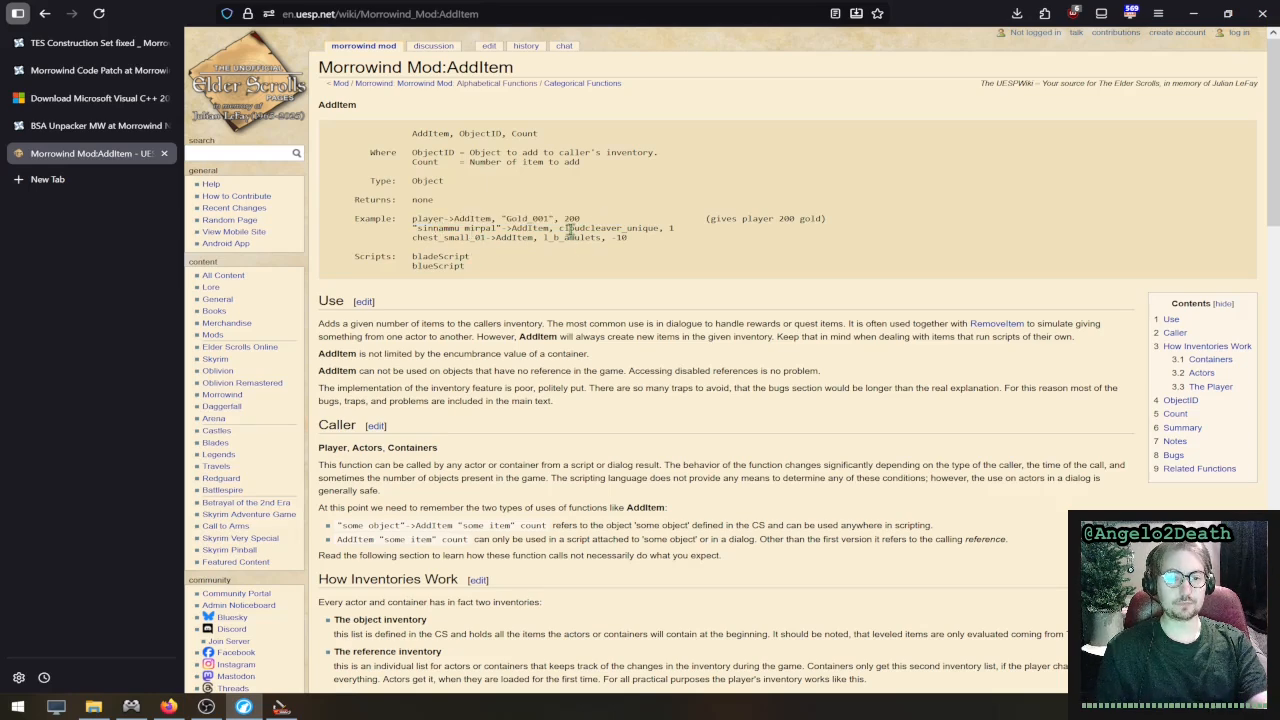
left_click_drag(559, 219, 498, 218)
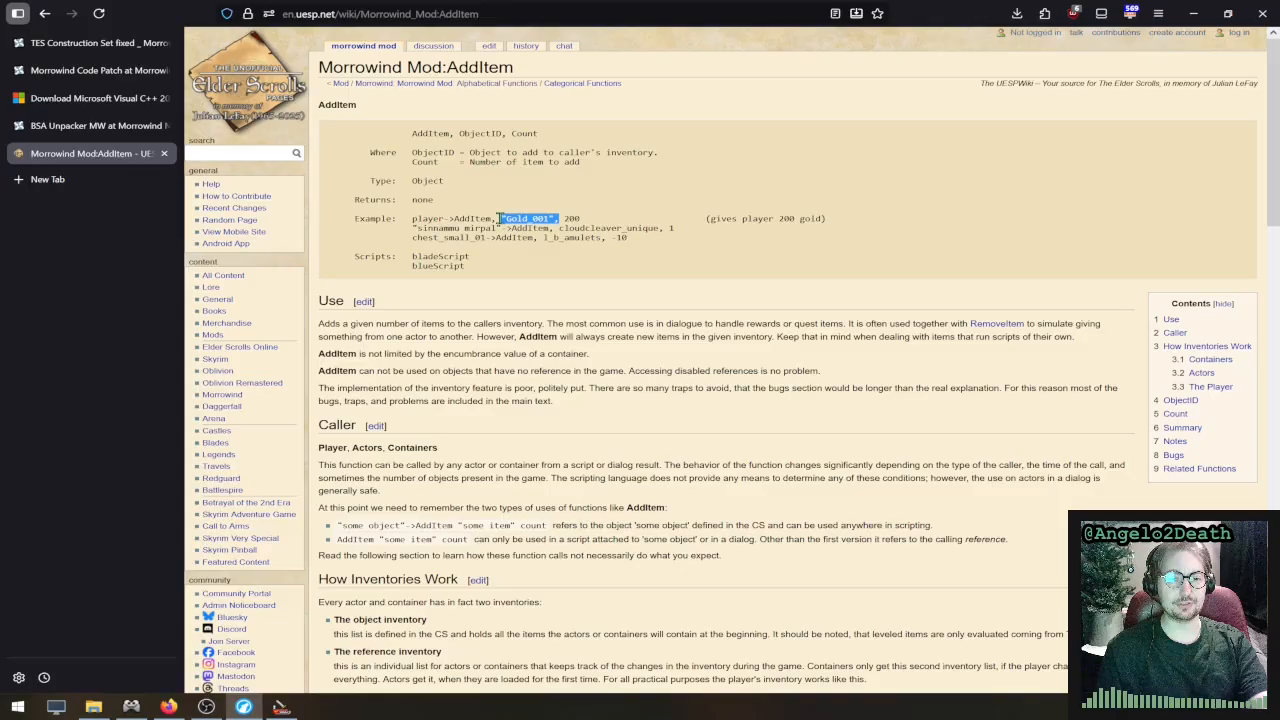
left_click(549, 273)
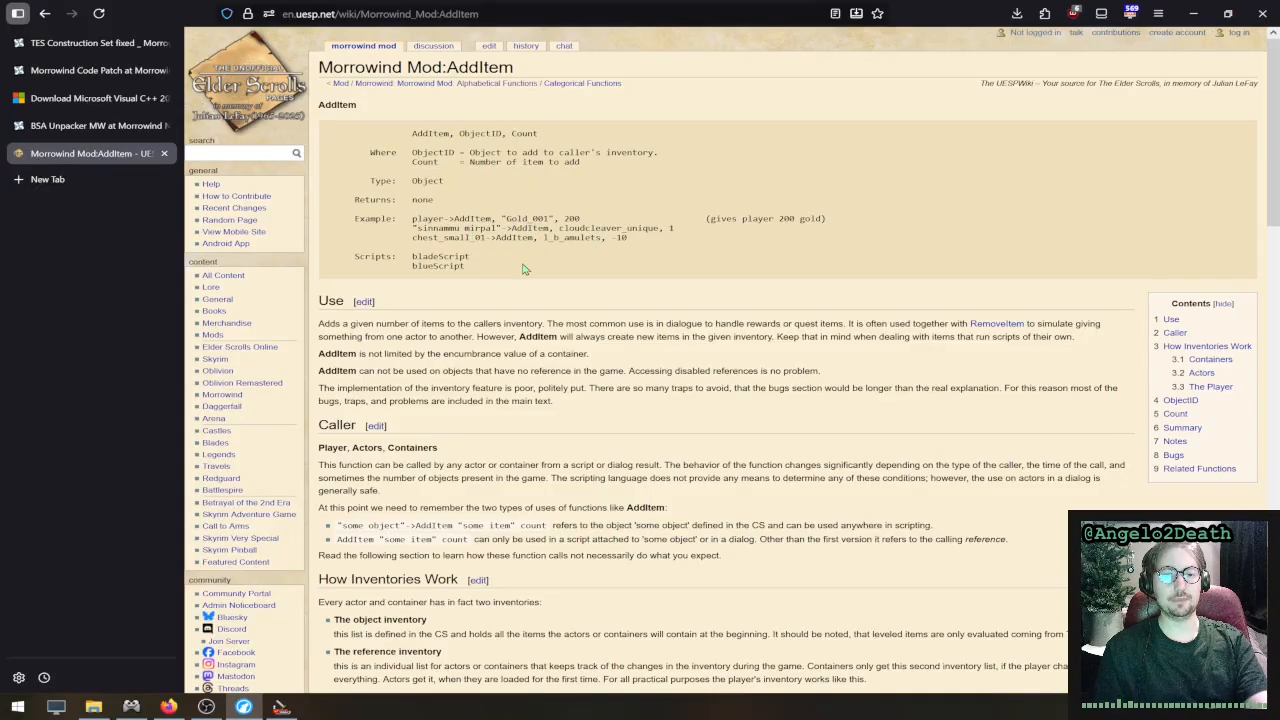
- Examine how the AddItem examples put the IDs "sinnammu mirpal" and "Gold_001" in quotation marks
scroll(522, 269, "up", 4, "ctrl")
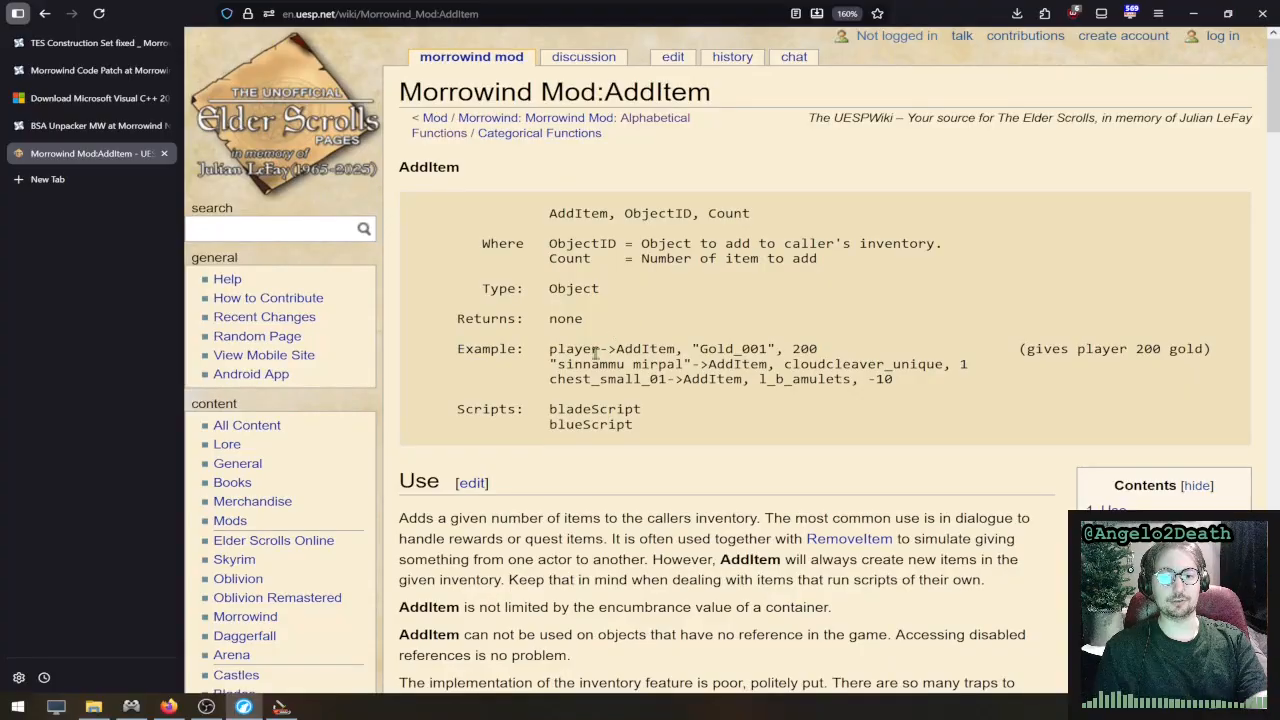
left_click_drag(550, 364, 697, 364)
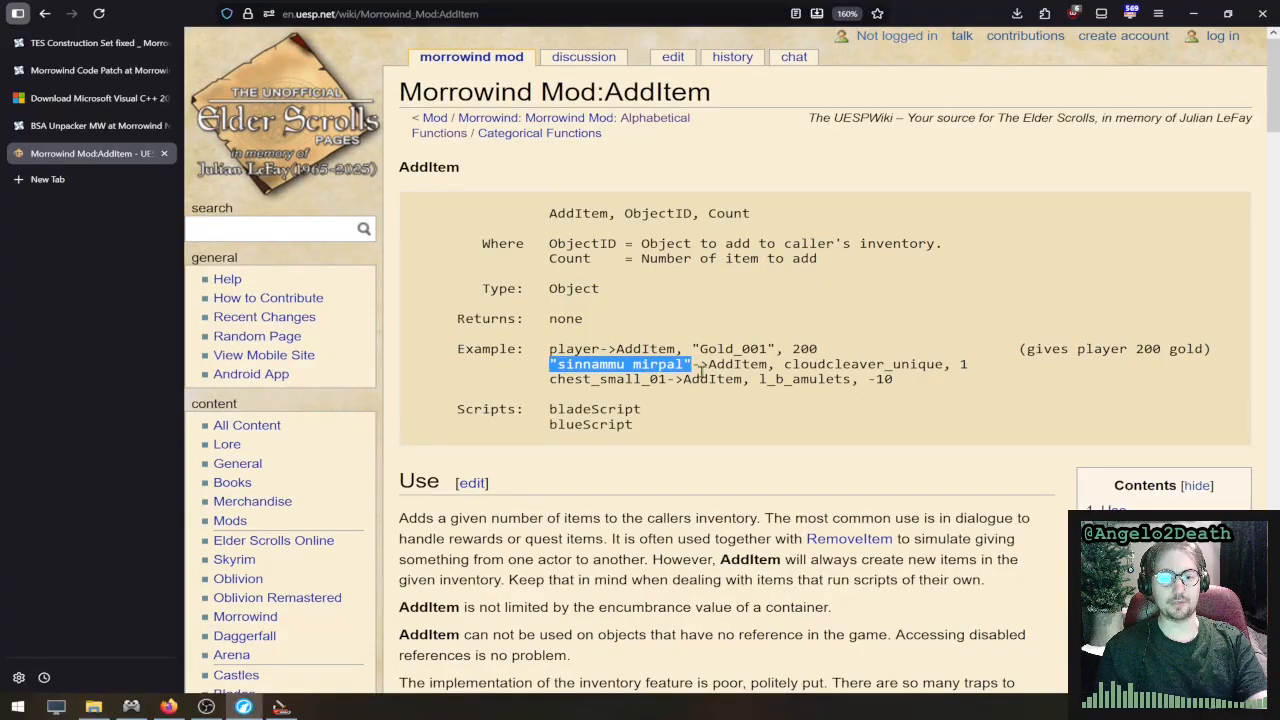
double_click(637, 369)
left_click_drag(637, 369, 558, 370)
left_click(632, 369)
double_click(688, 364)
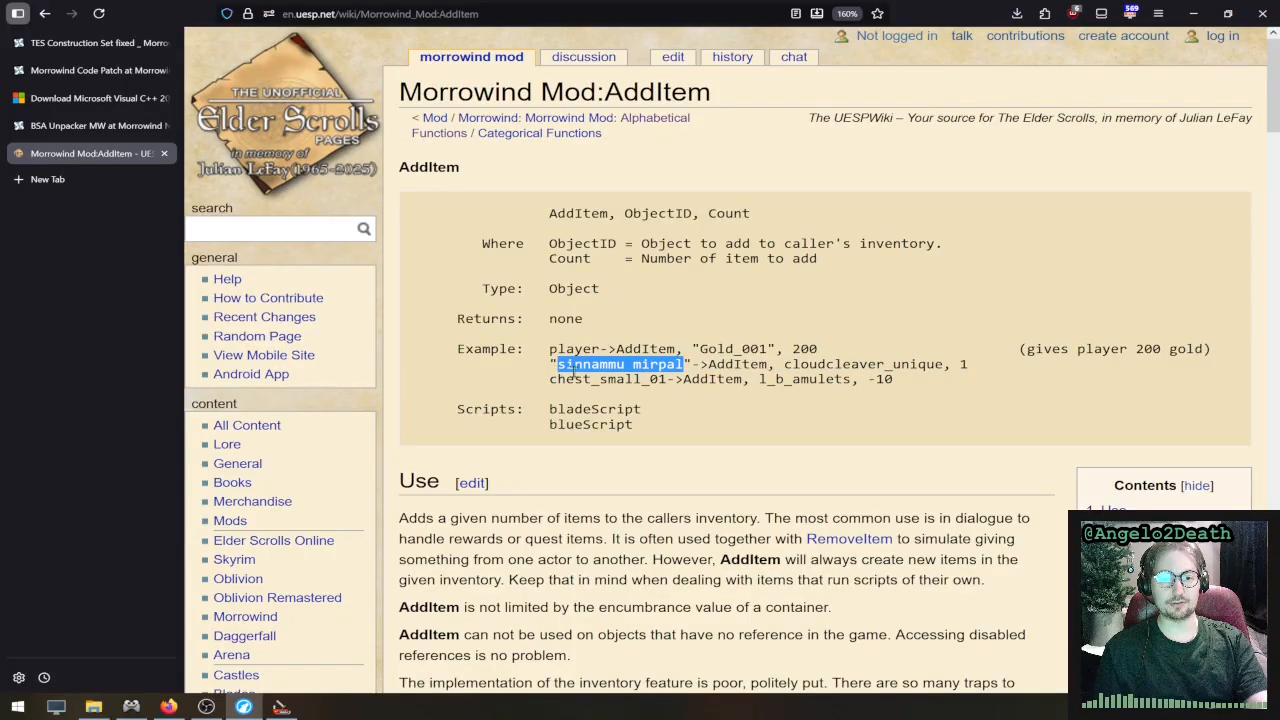
left_click(652, 378)
left_click_drag(697, 364, 552, 366)
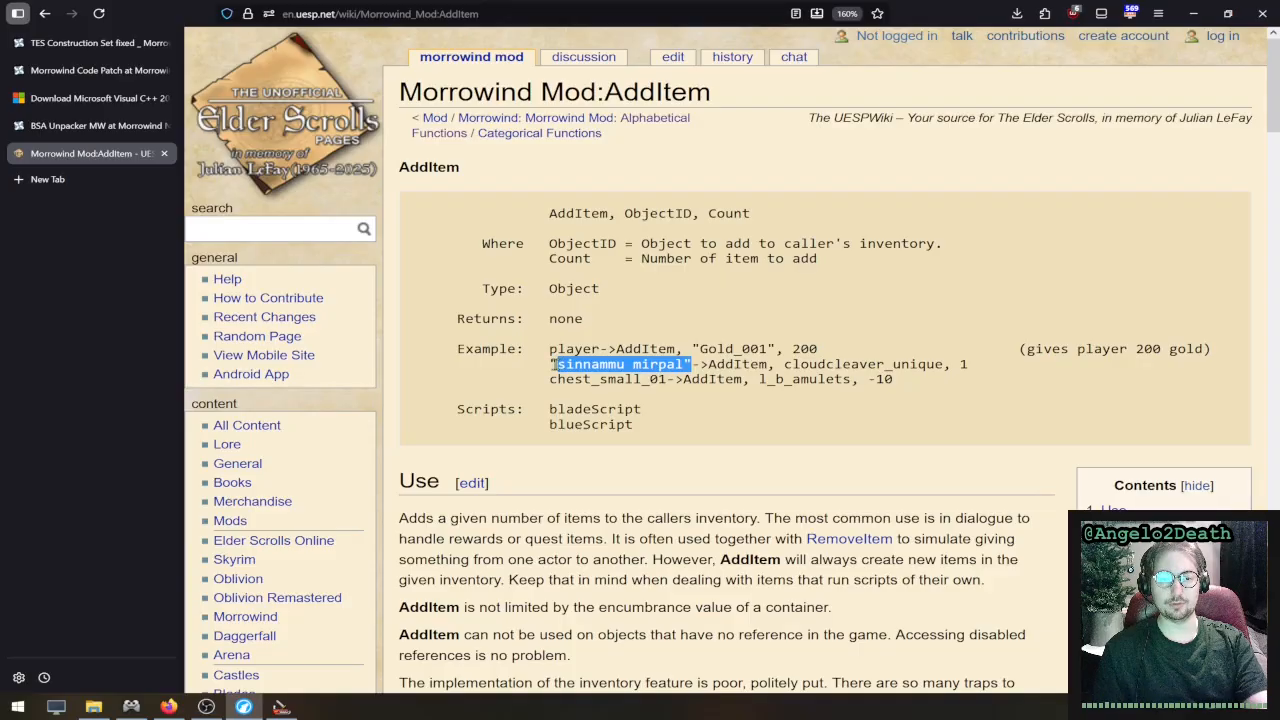
left_click(567, 366)
left_click_drag(688, 364, 550, 366)
left_click(705, 398)
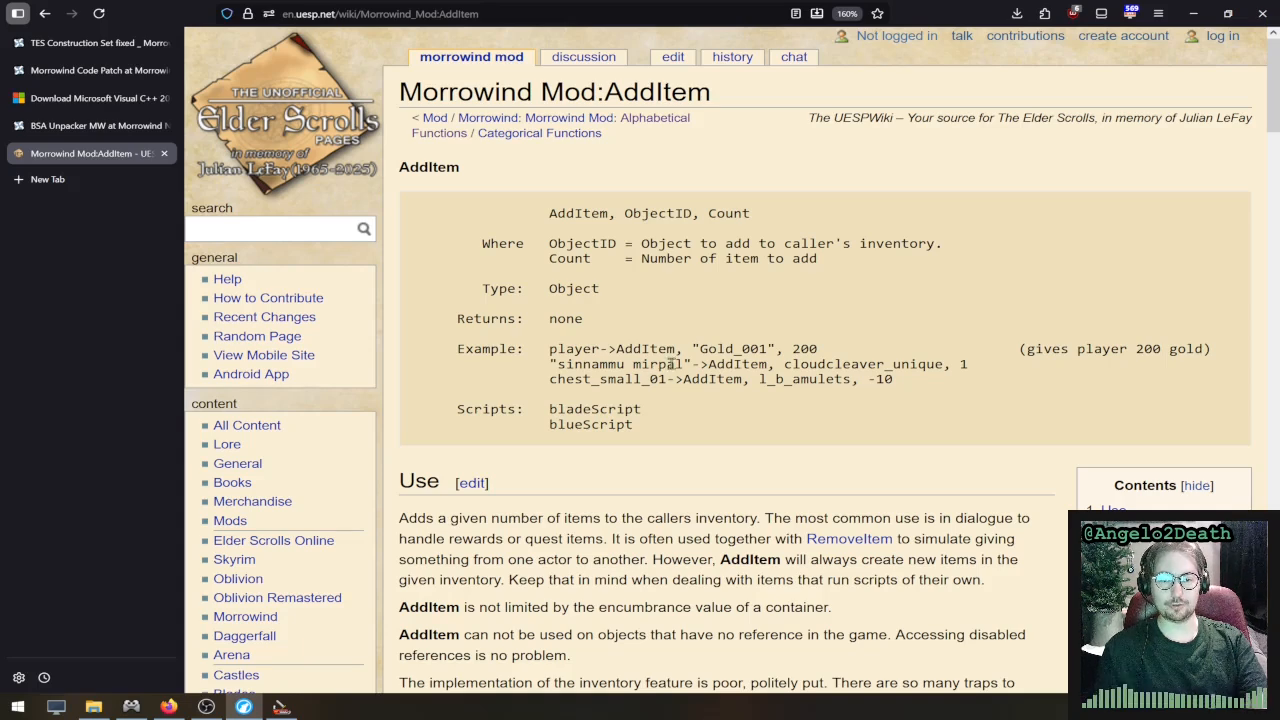
mouse_move(688, 363)
left_mouse_down()
mouse_move(550, 366)
mouse_move(697, 371)
left_mouse_up()
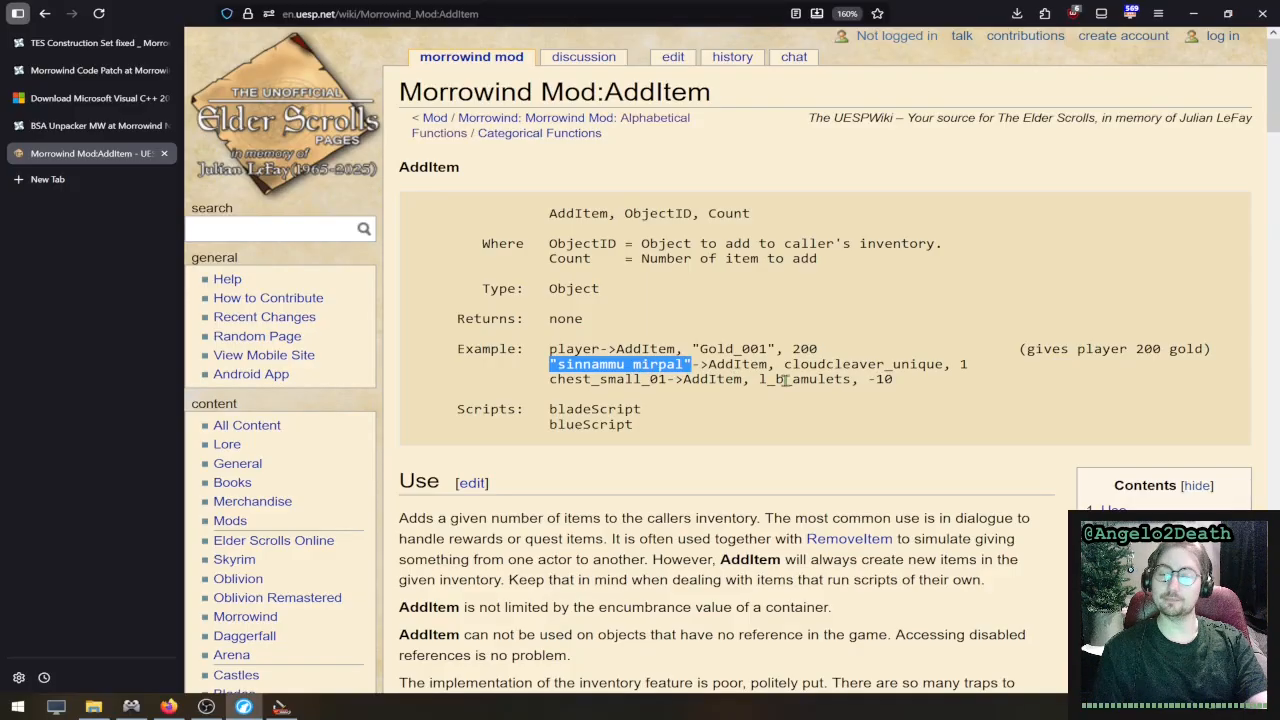
left_click_drag(770, 352, 698, 350)
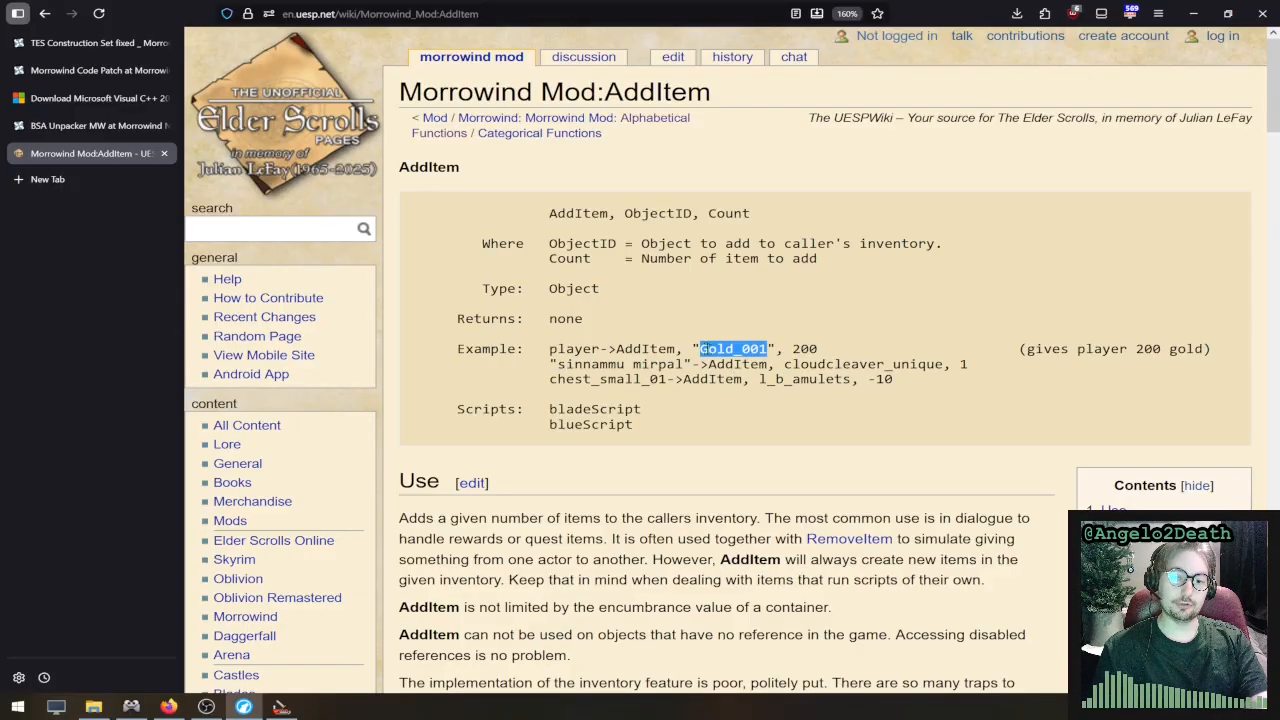
left_click_drag(776, 350, 685, 349)
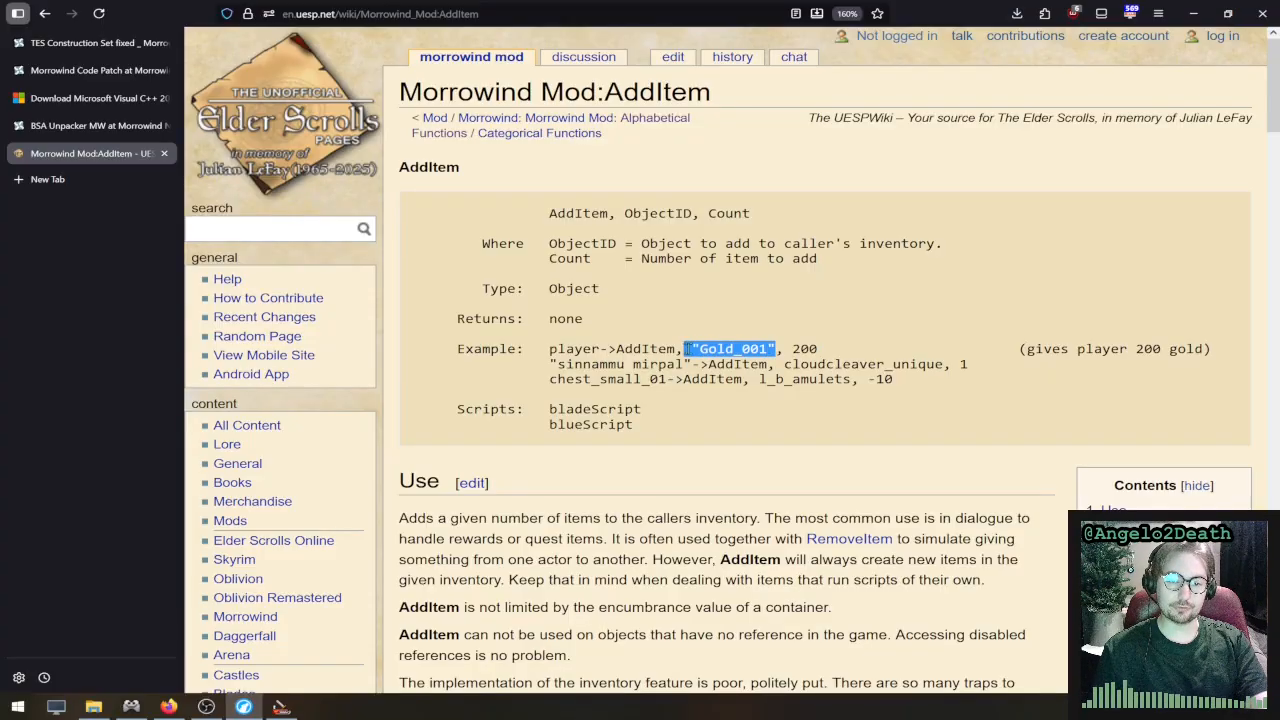
left_click(750, 349)
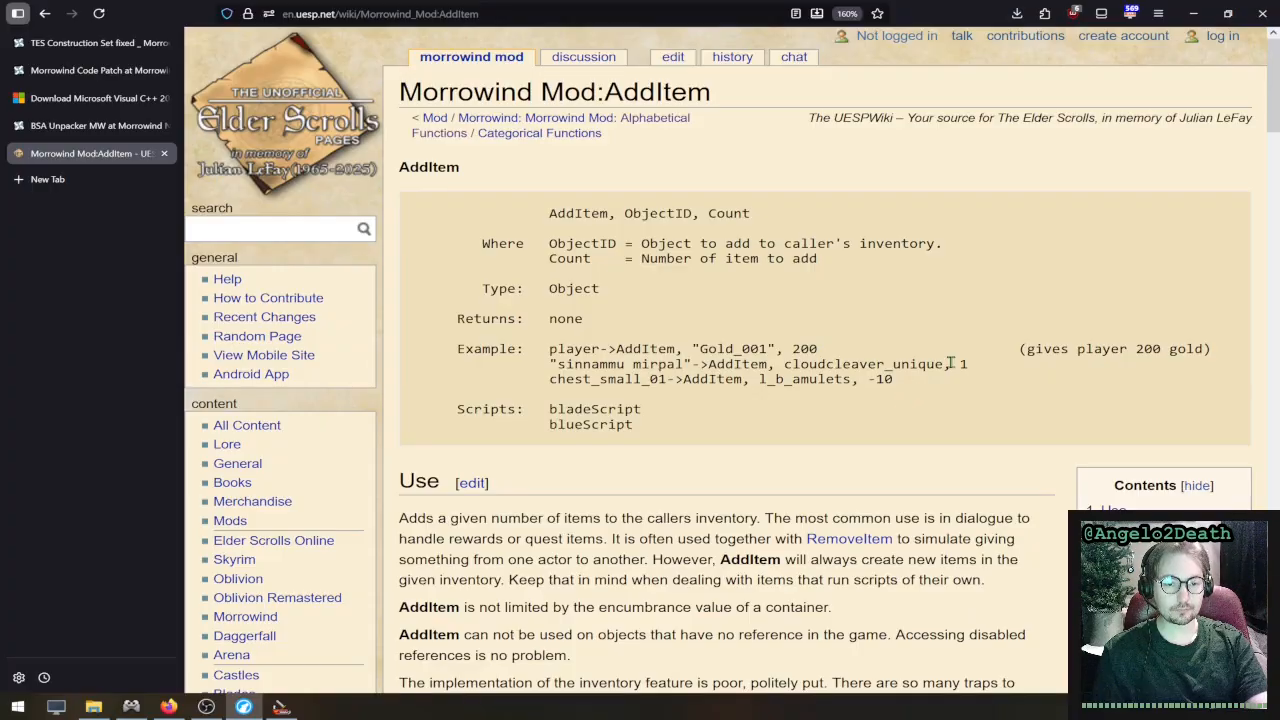
- Return to TES Construction Set, put gold_001 in quotation marks in the "12" response's result script, and add a second line reading goodbye
left_click(1193, 12)
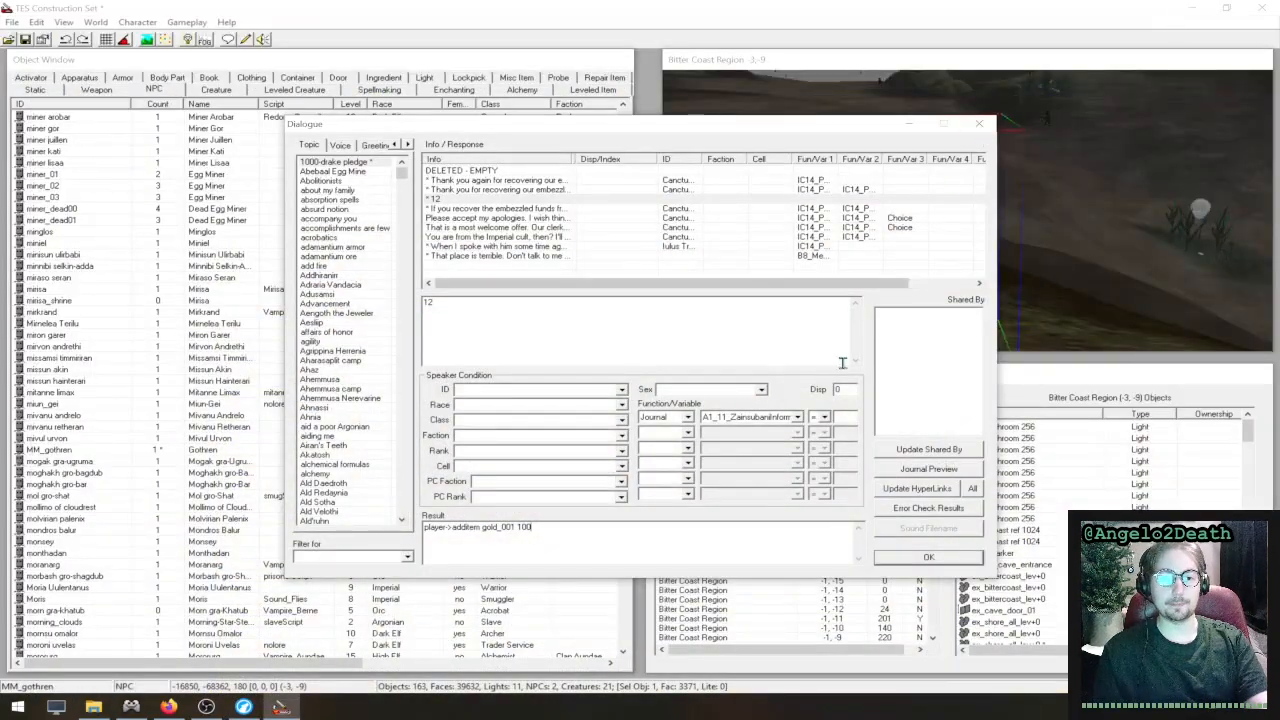
left_click(517, 527)
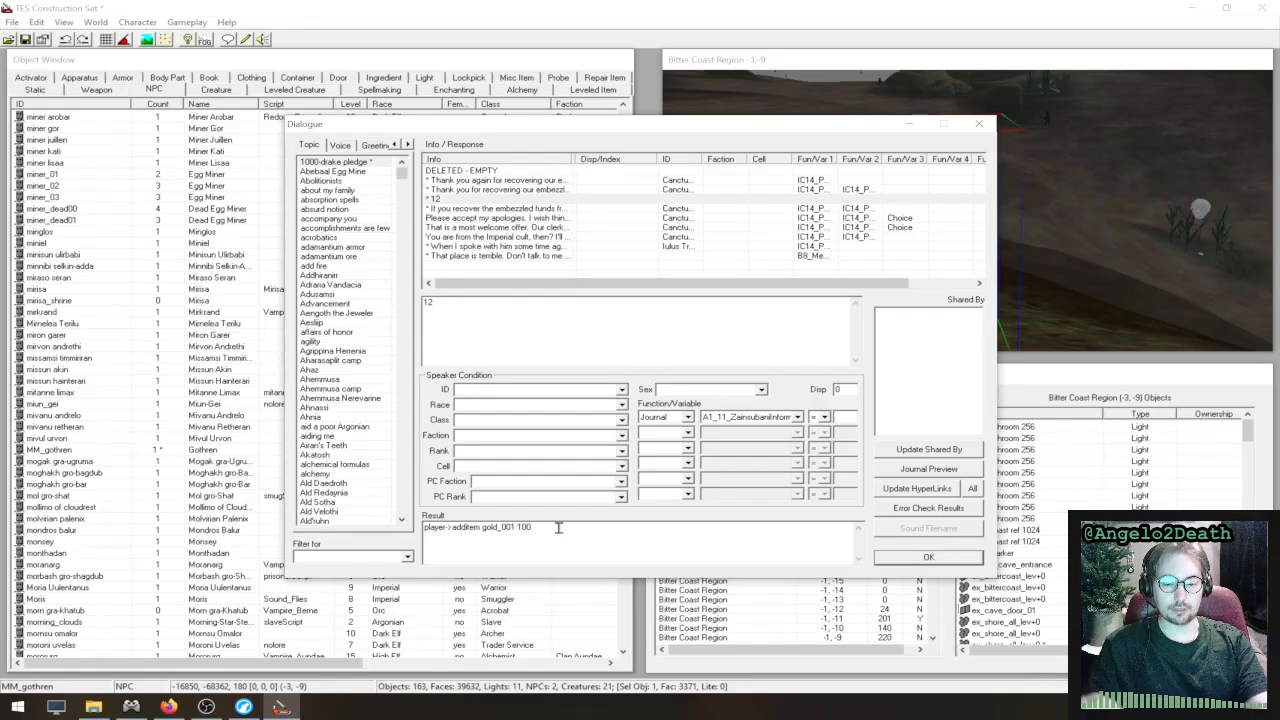
type("\"")
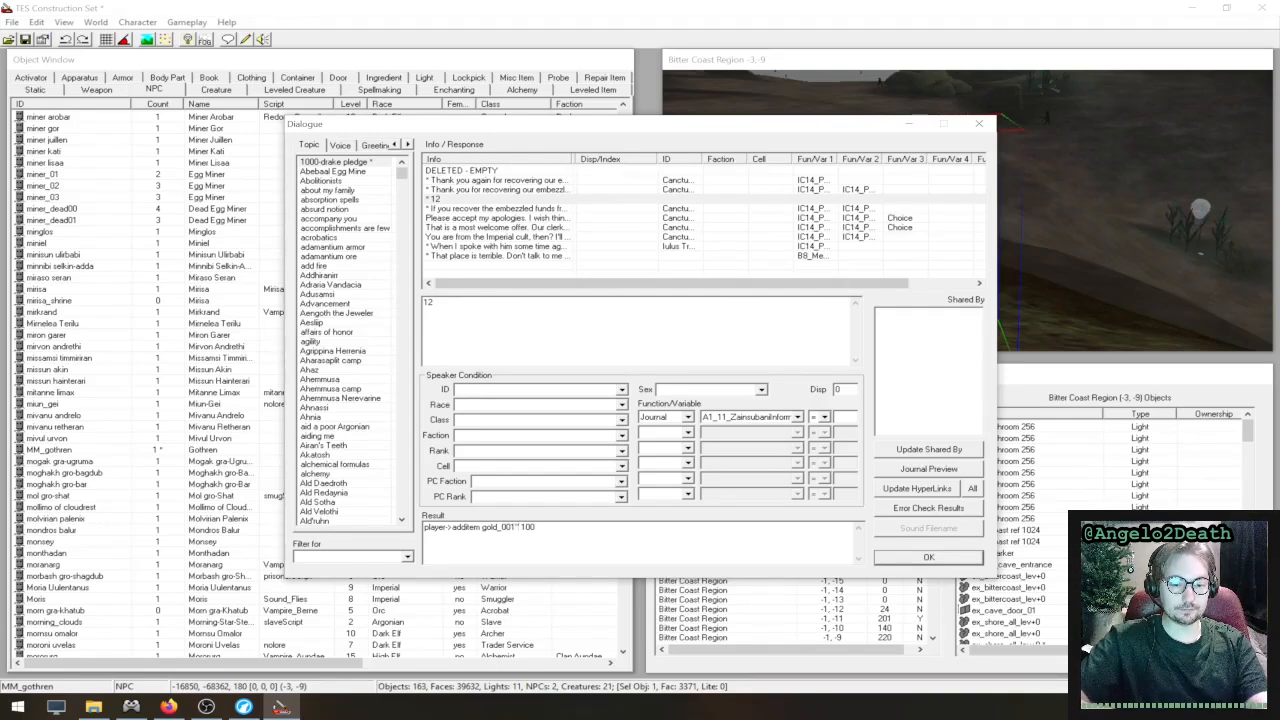
left_click(484, 527)
type("\"")
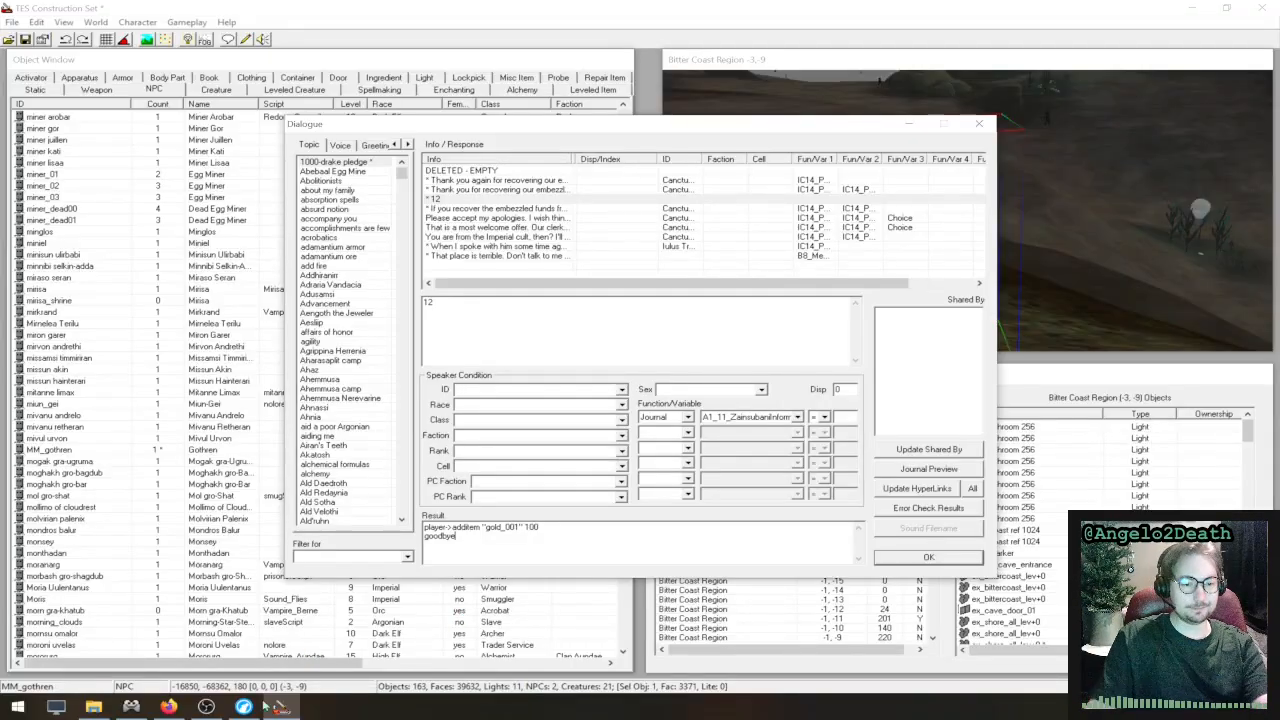
left_click(172, 707)
left_click(181, 708)
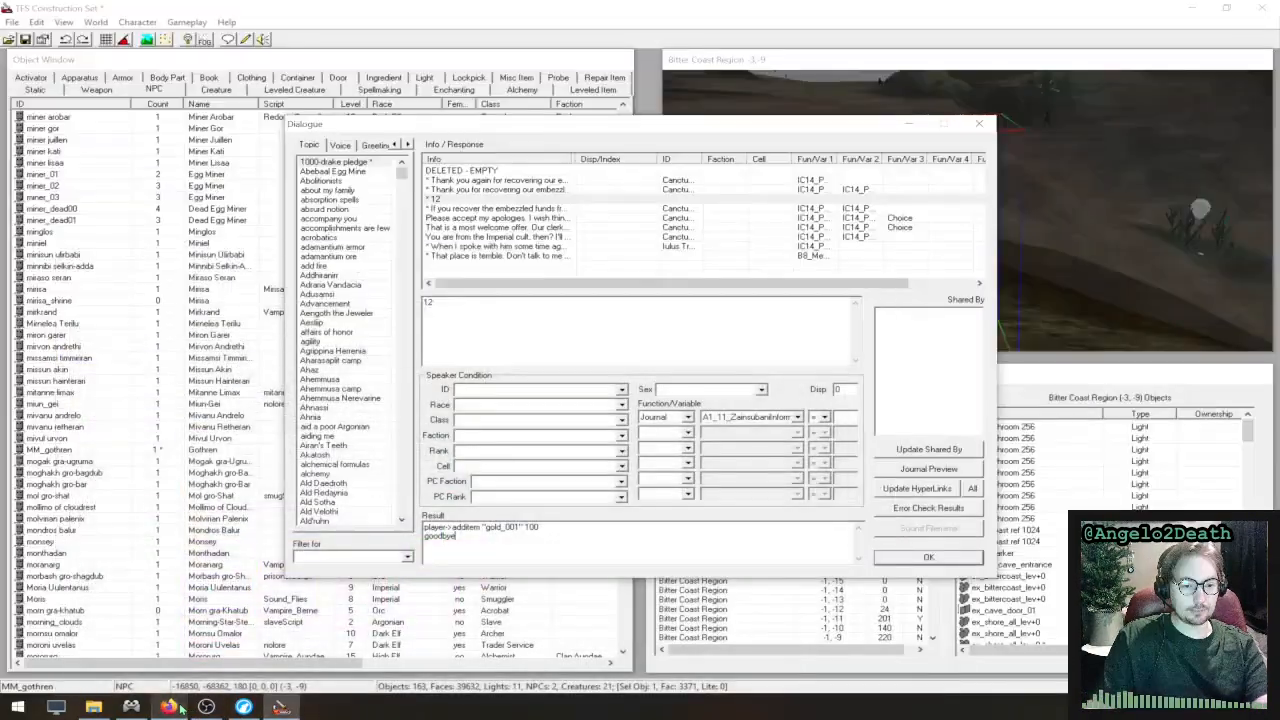
- Switch to the browser, return to UESP's Alphabetical Function List and open the Goodbye function page from the G section
left_click(244, 708)
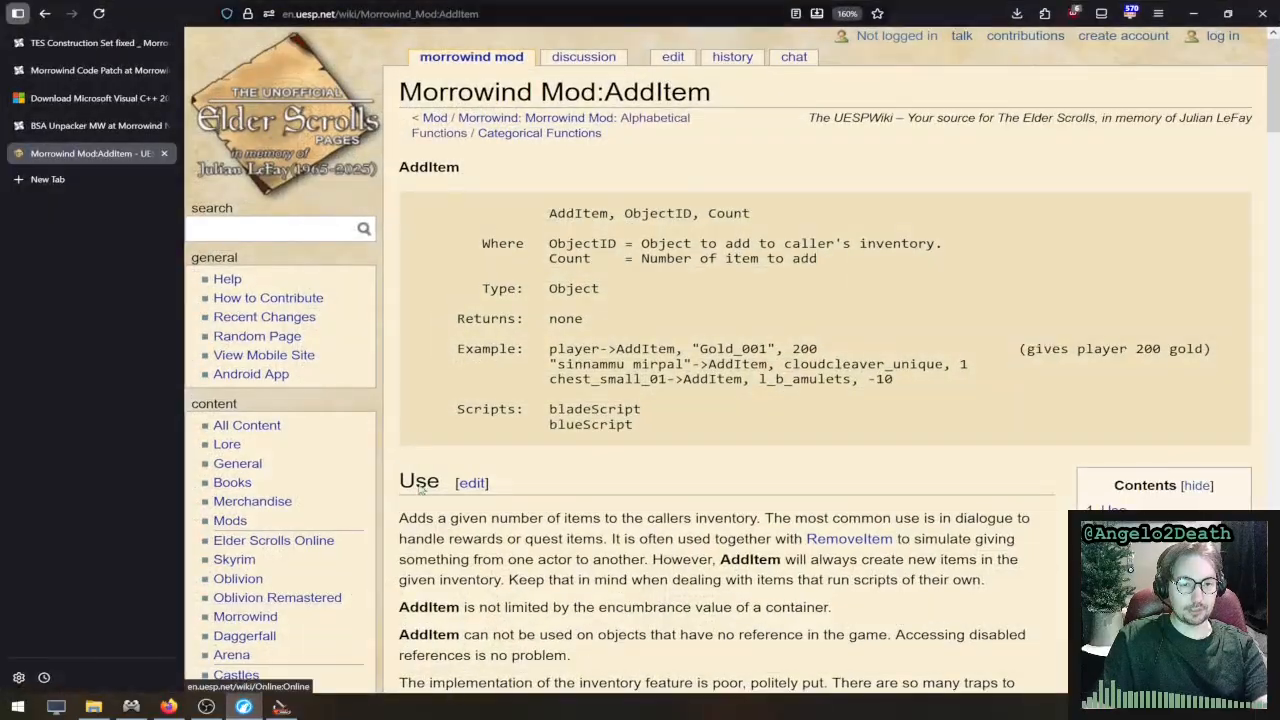
left_click(46, 14)
scroll(640, 400, "down", 10)
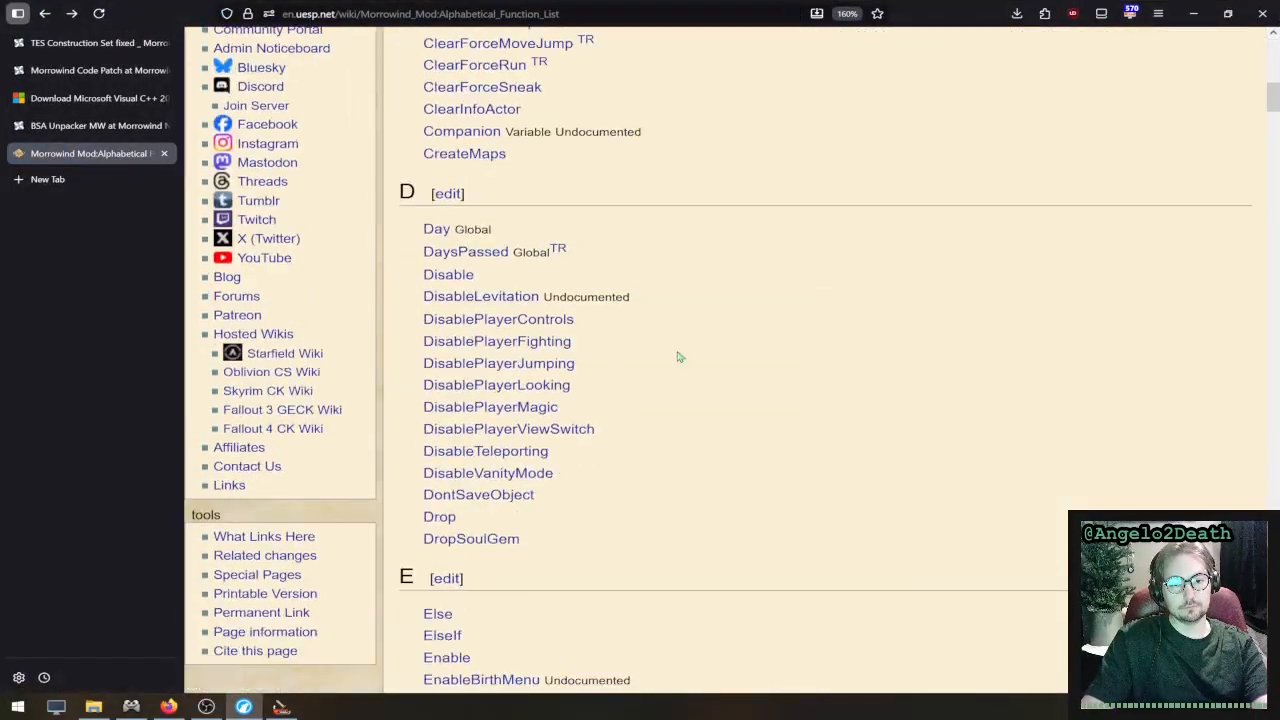
scroll(677, 357, "up", 10)
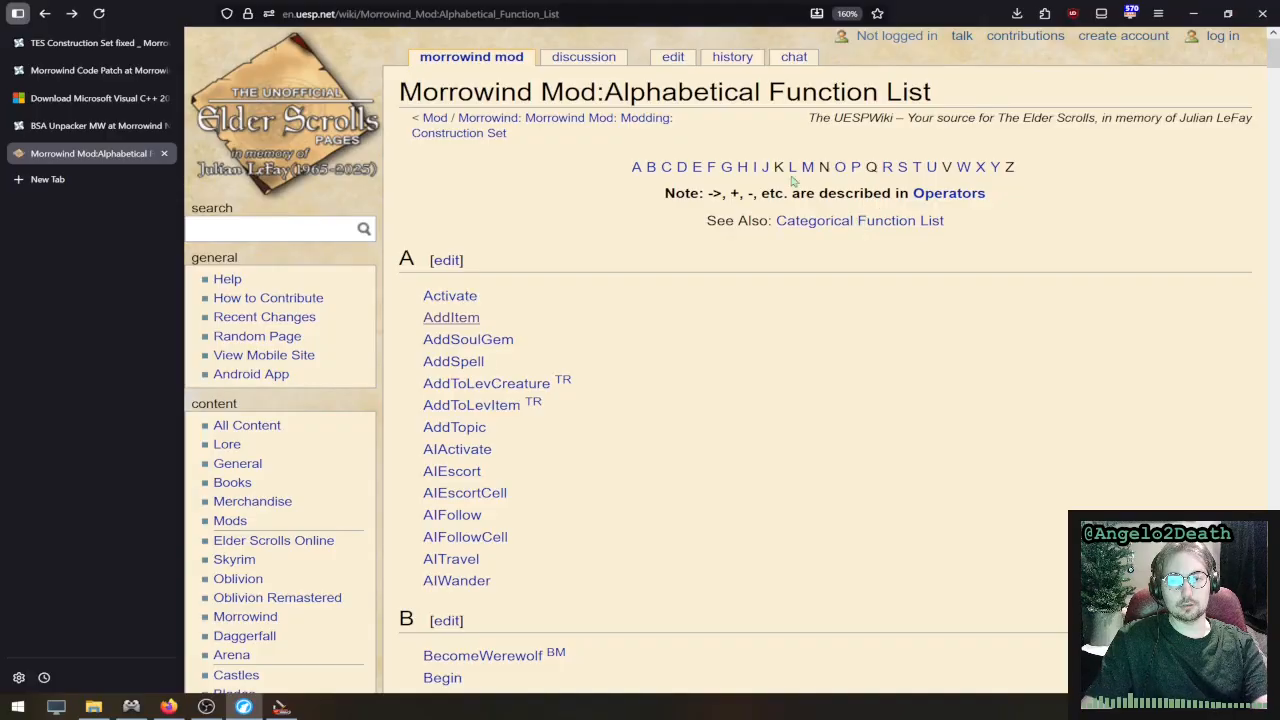
left_click(726, 168)
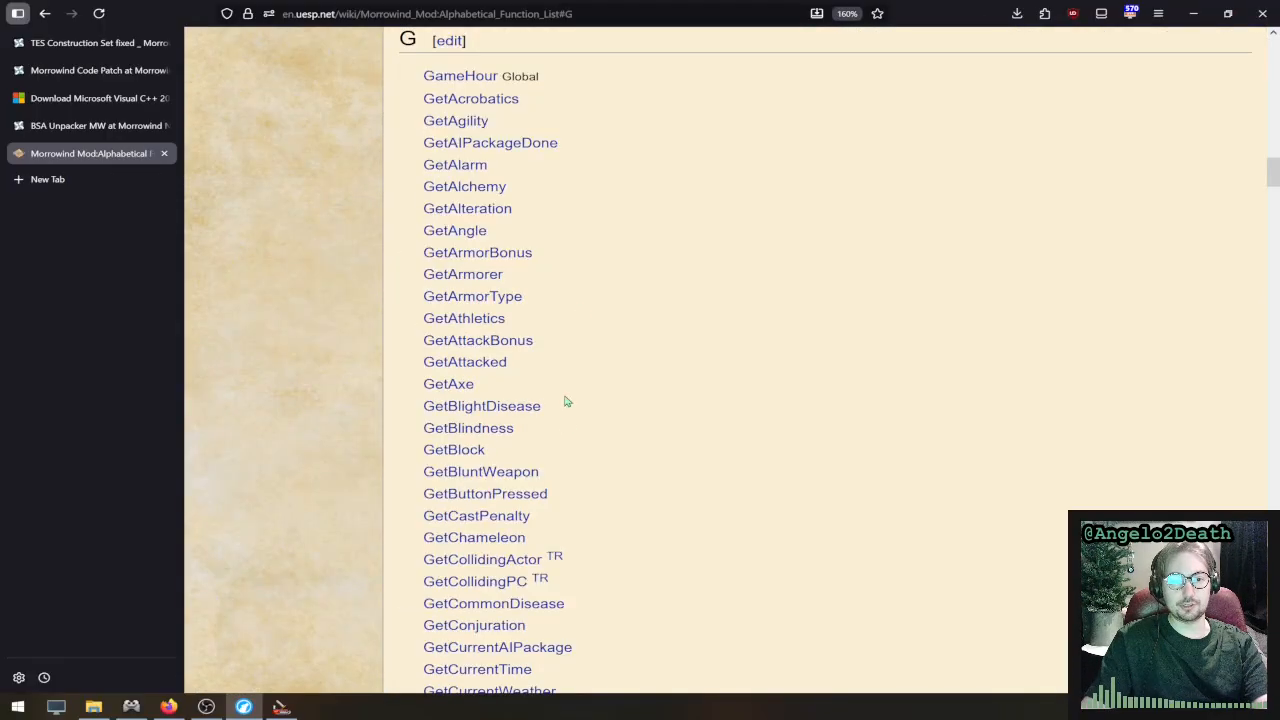
scroll(565, 426, "down", 5)
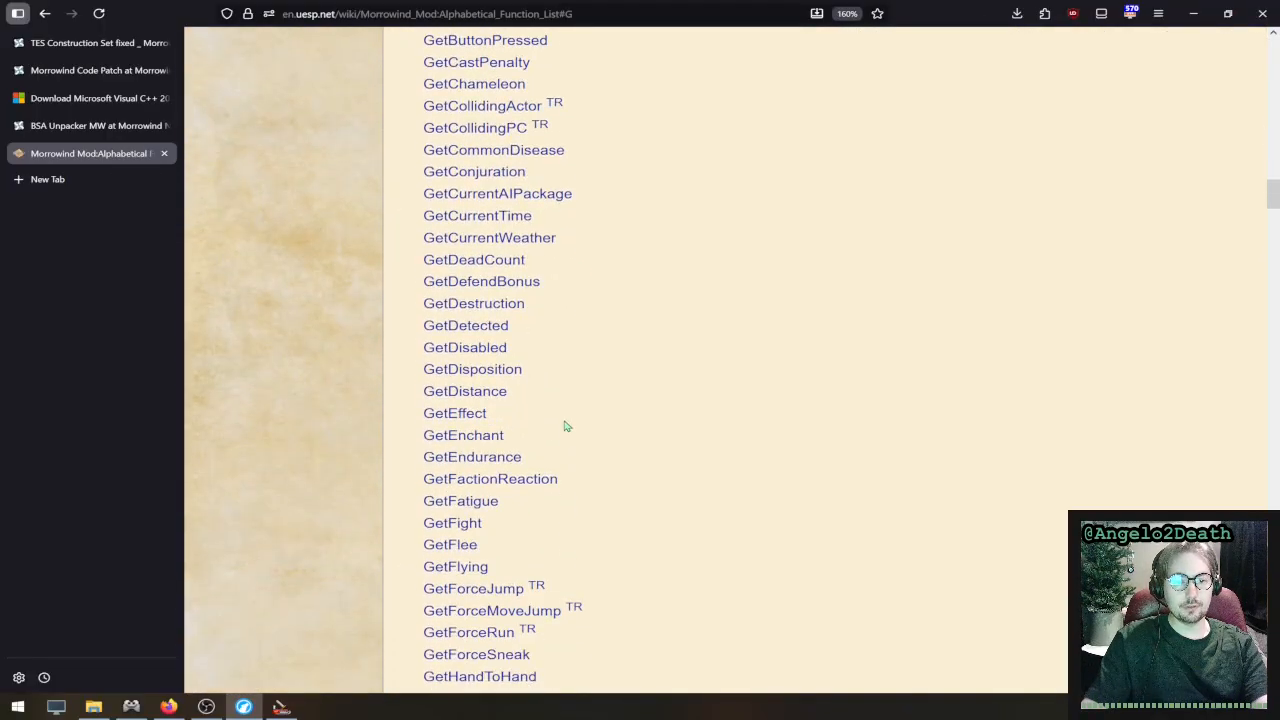
scroll(565, 426, "down", 15)
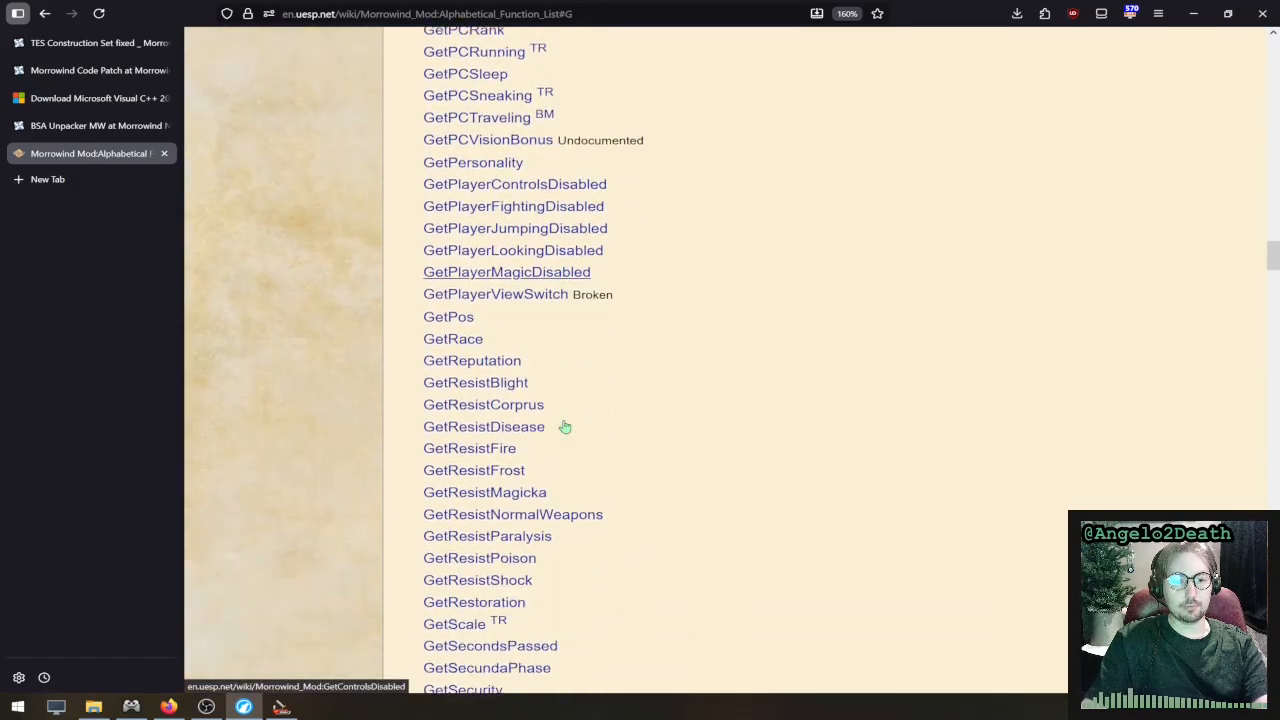
scroll(565, 426, "down", 10)
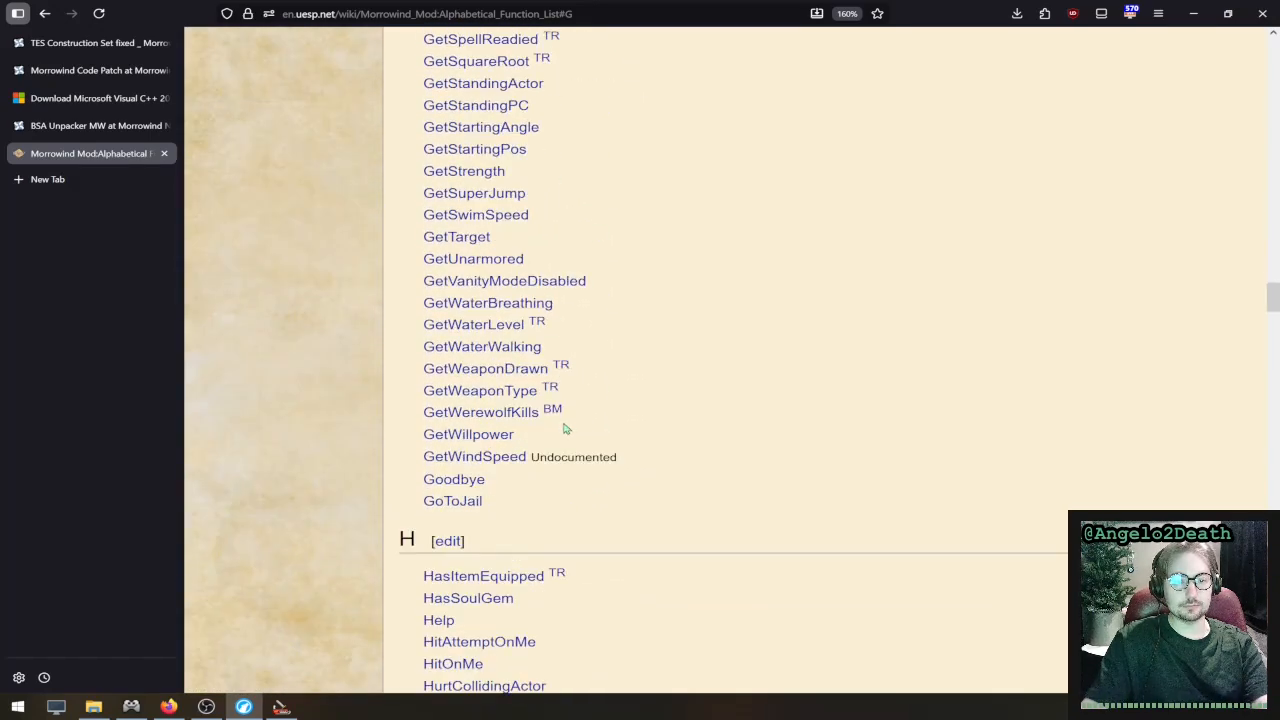
left_click(476, 480)
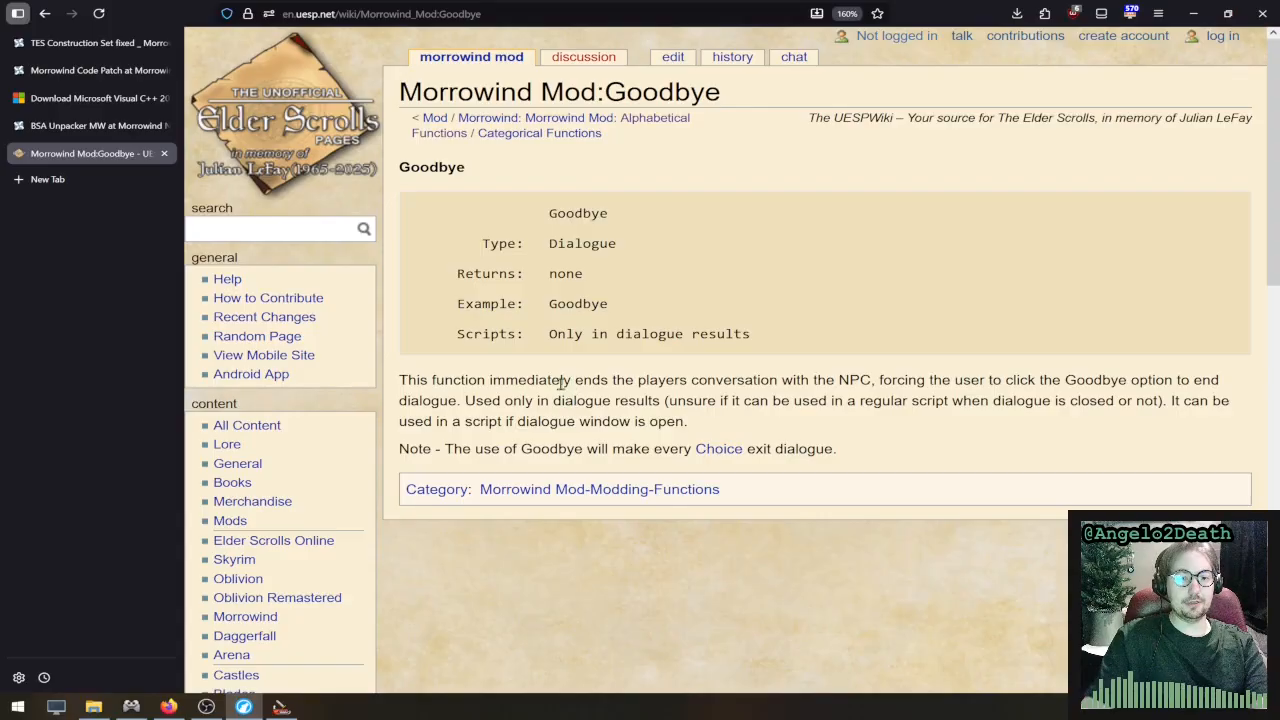
- Read the description of what the Goodbye function does in a conversation with an NPC
left_click_drag(478, 380, 388, 390)
left_click(481, 405)
left_click(495, 384)
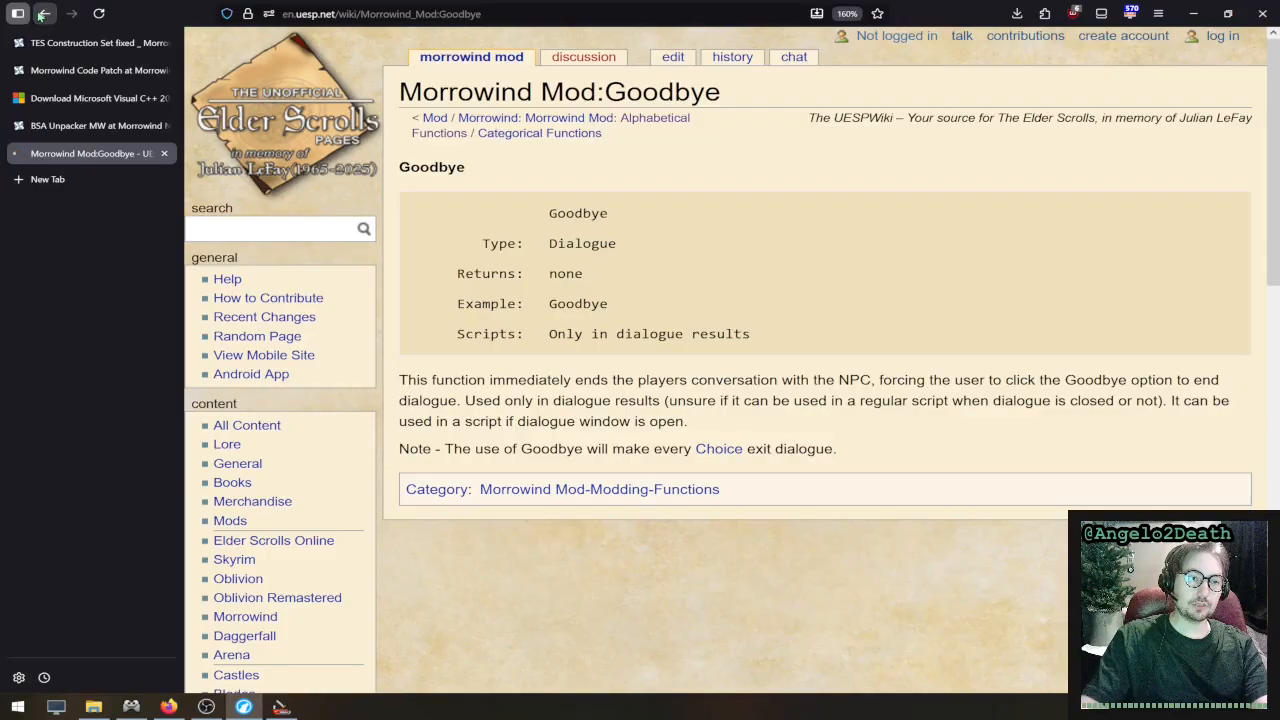
- Return to the Alphabetical Function List and look through the functions in its D and E sections
left_click(44, 13)
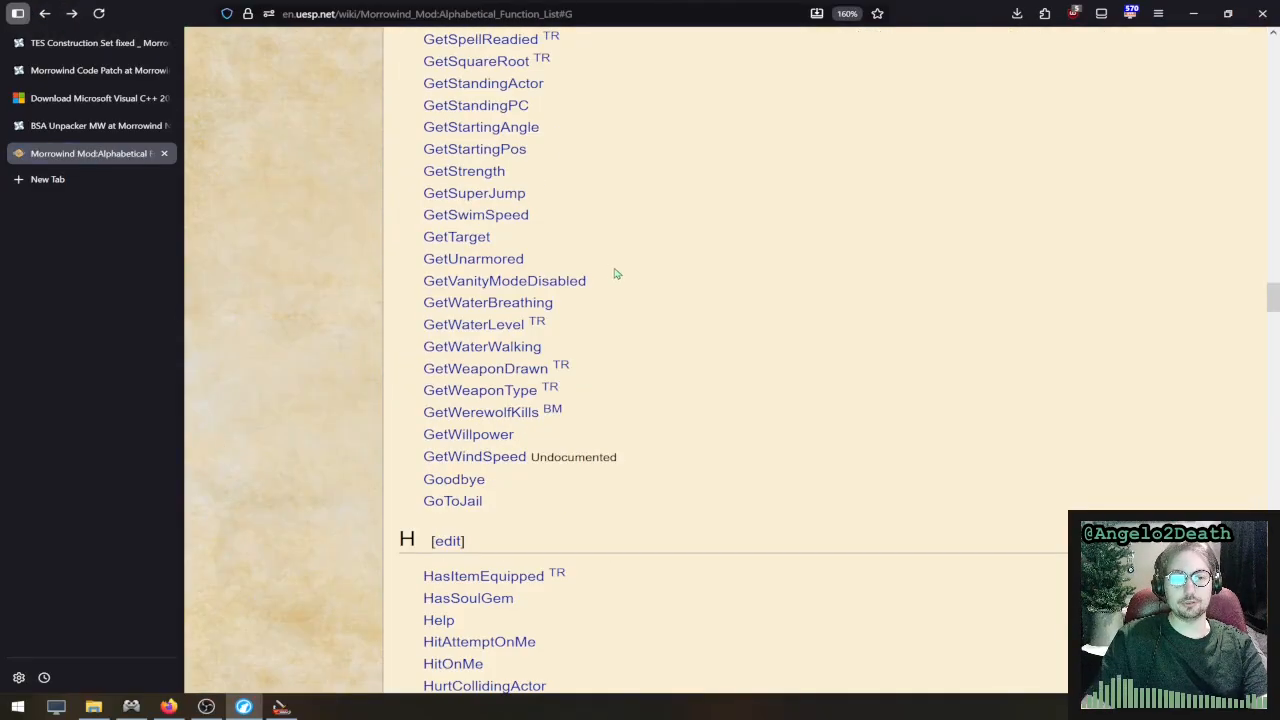
scroll(629, 285, "up", 15)
scroll(652, 281, "up", 7)
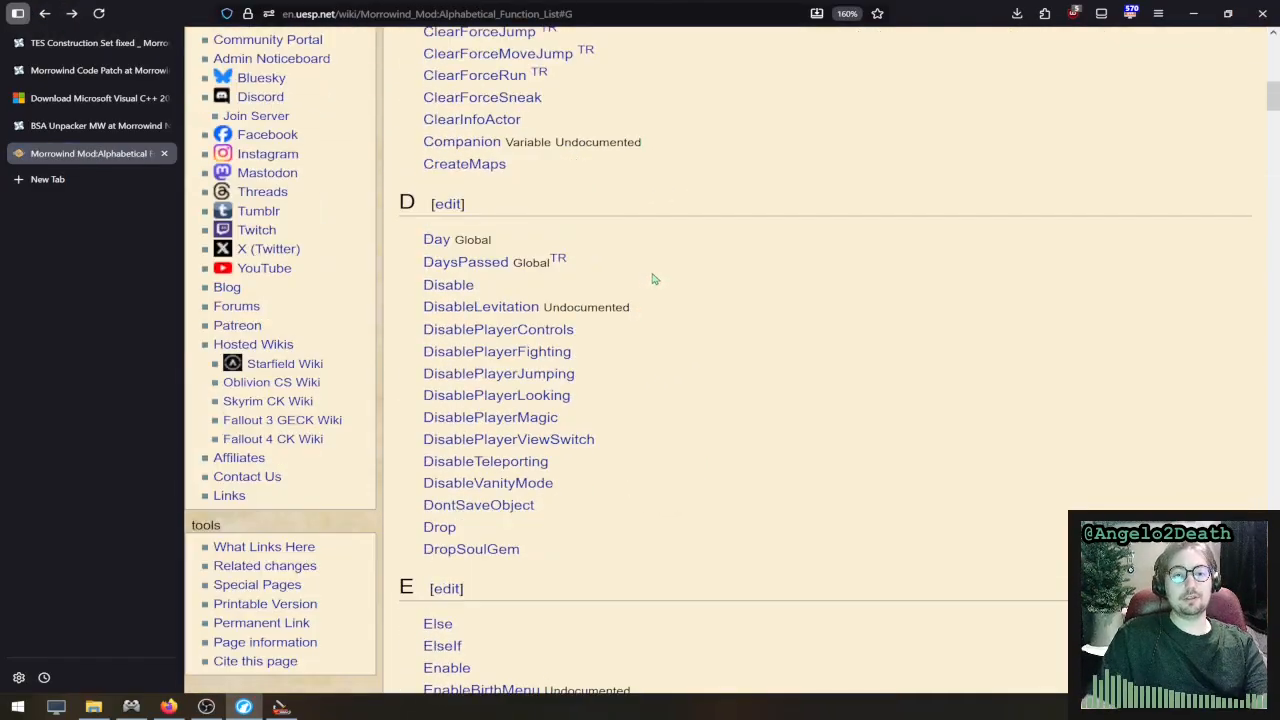
scroll(652, 281, "down", 2)
scroll(652, 281, "up", 3)
scroll(652, 281, "down", 2)
scroll(652, 281, "down", 4)
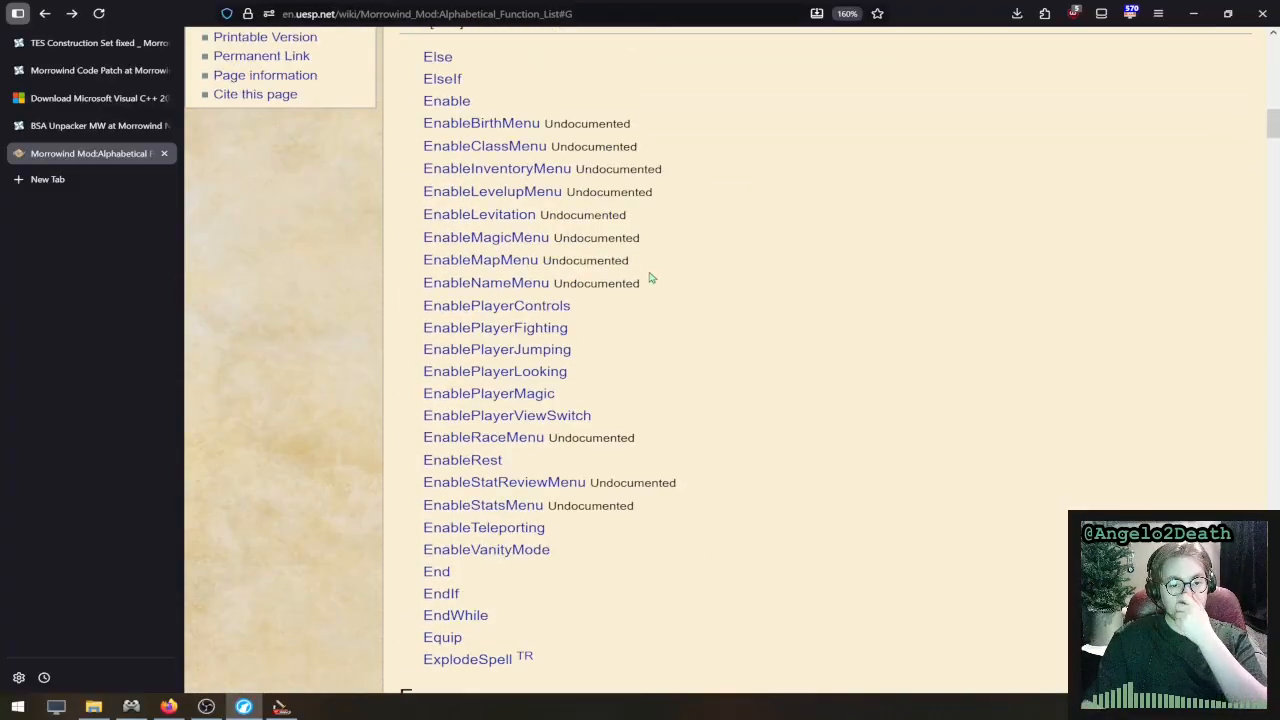
scroll(651, 277, "up", 2)
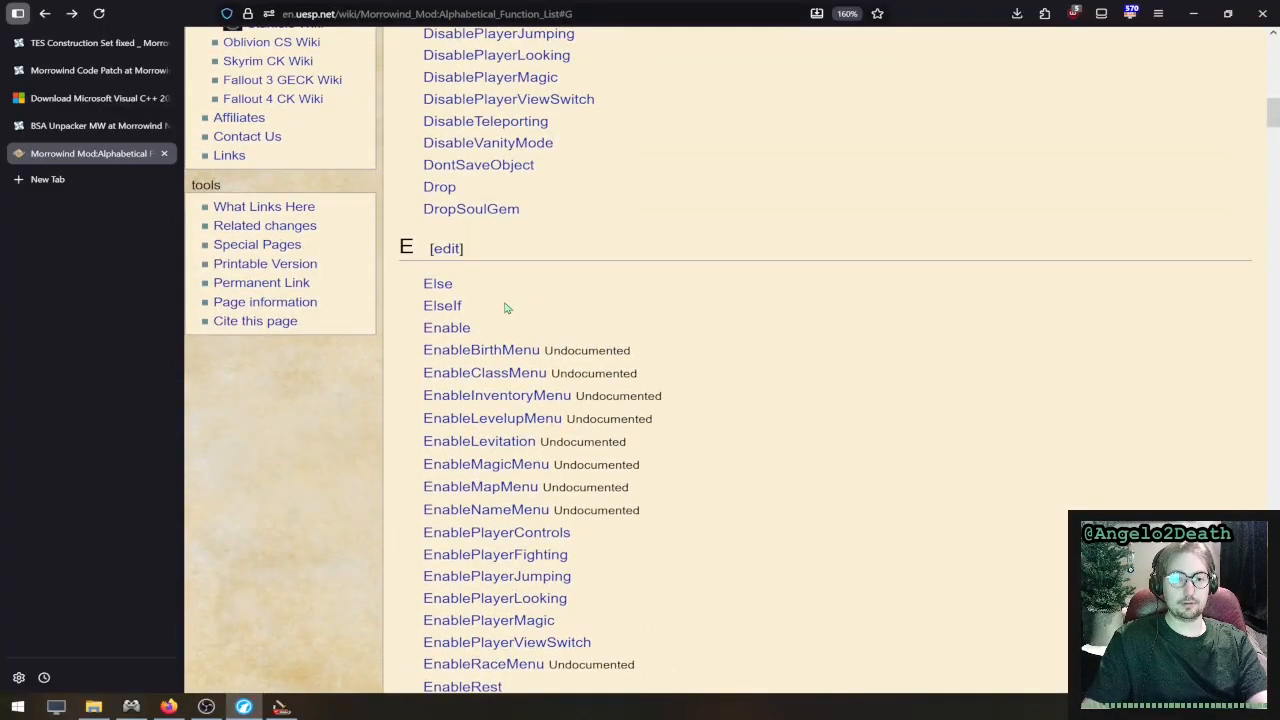
- Find ElseIf and Enable in the function list's E section and open the Enable function page
left_click_drag(504, 303, 423, 298)
left_click(573, 303)
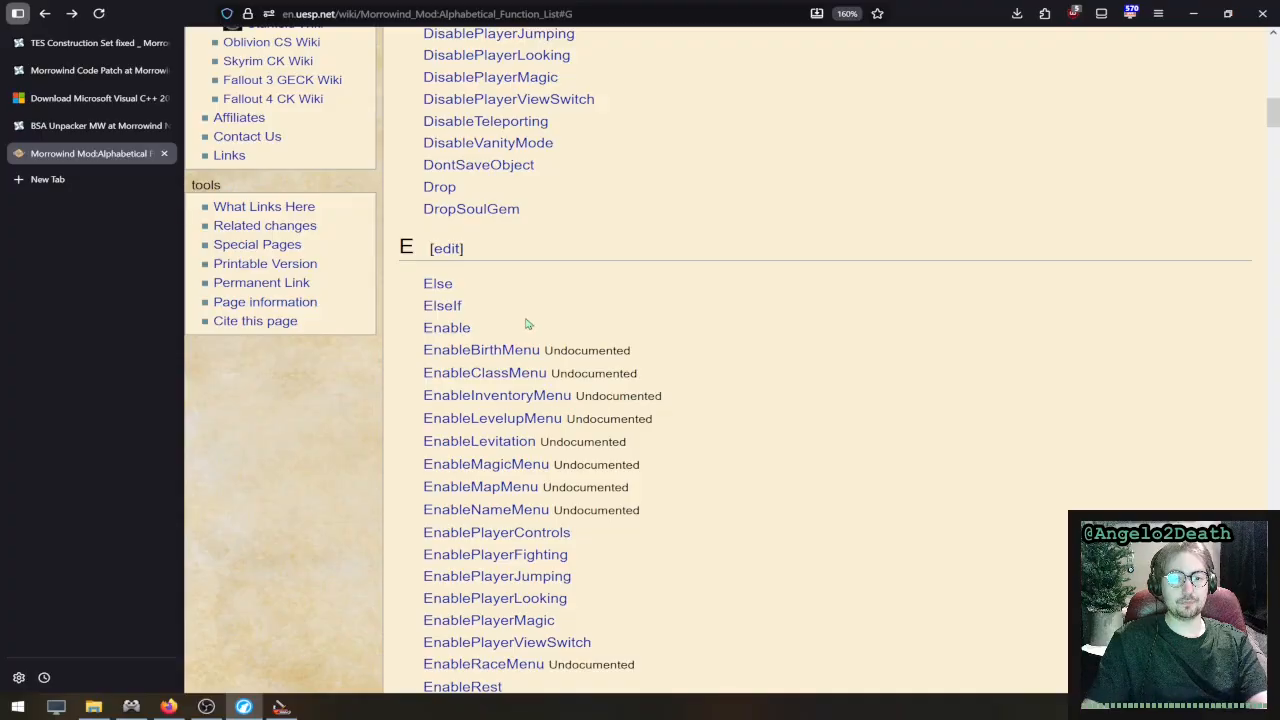
left_click_drag(512, 330, 404, 328)
left_click(563, 328)
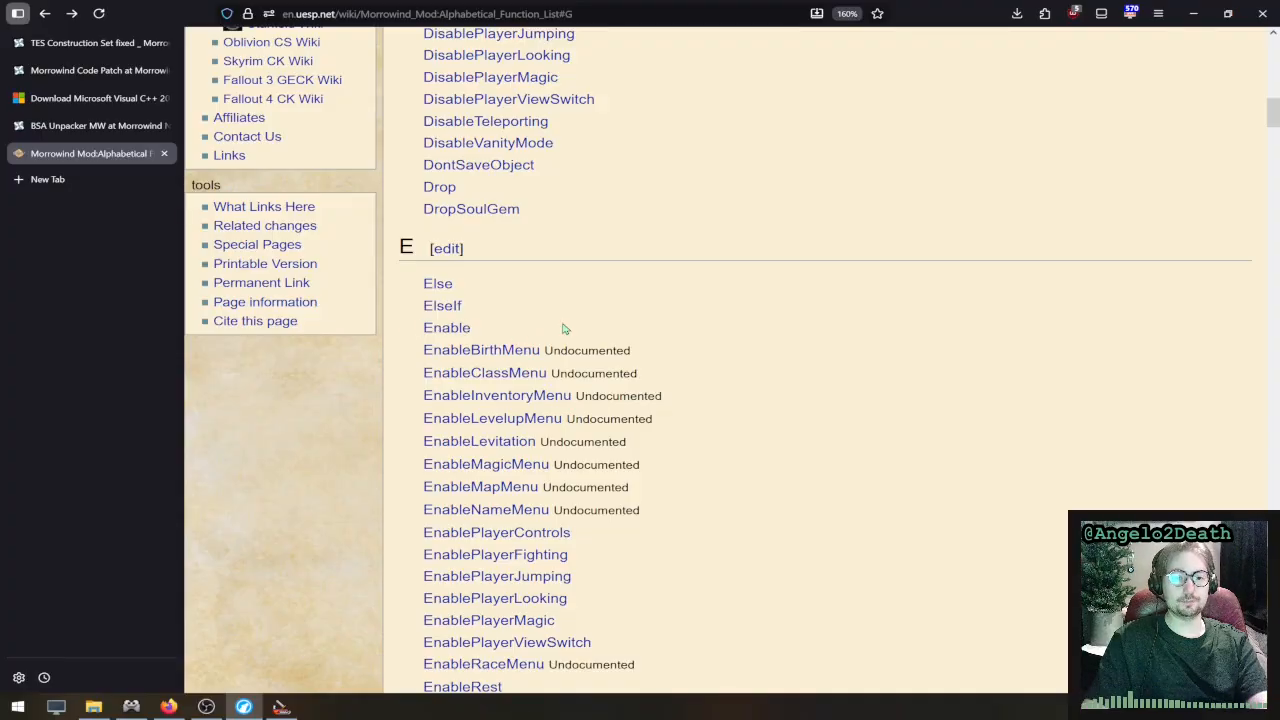
left_click(446, 328)
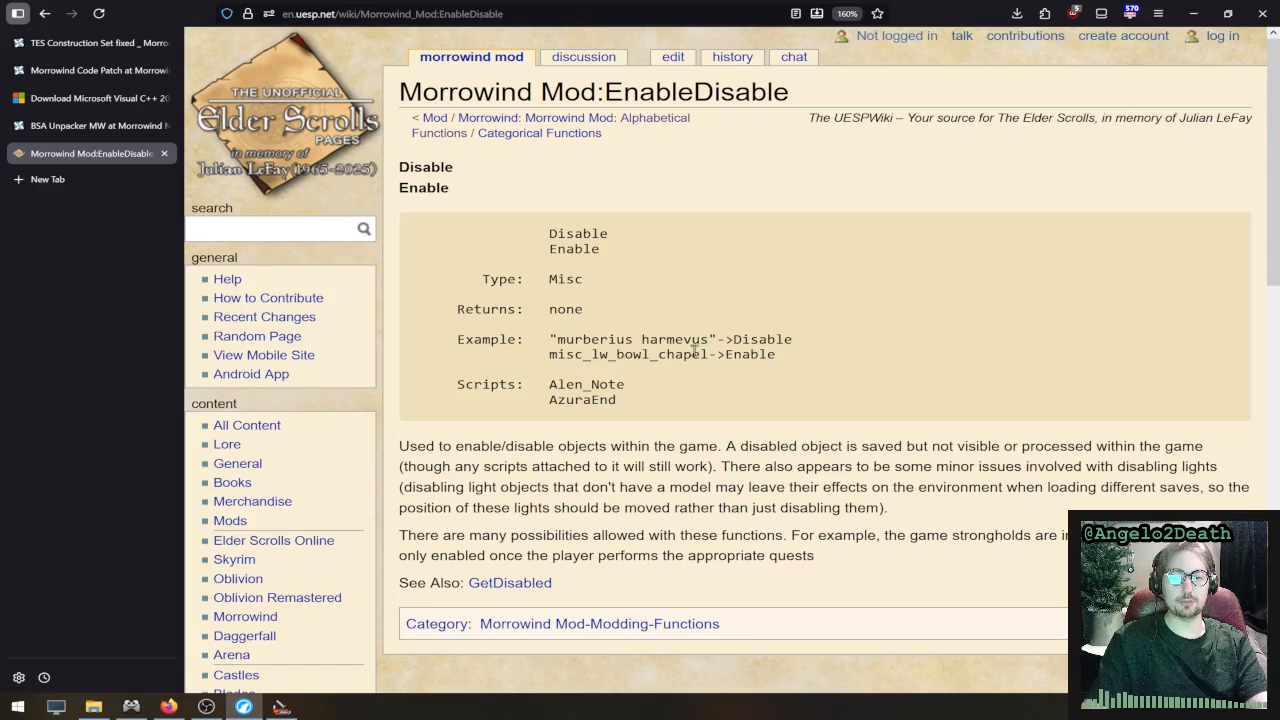
- Examine the Disable example for "murberius harmevus" and the Enable example for misc_lw_bowl_chapel
left_click_drag(795, 341, 526, 336)
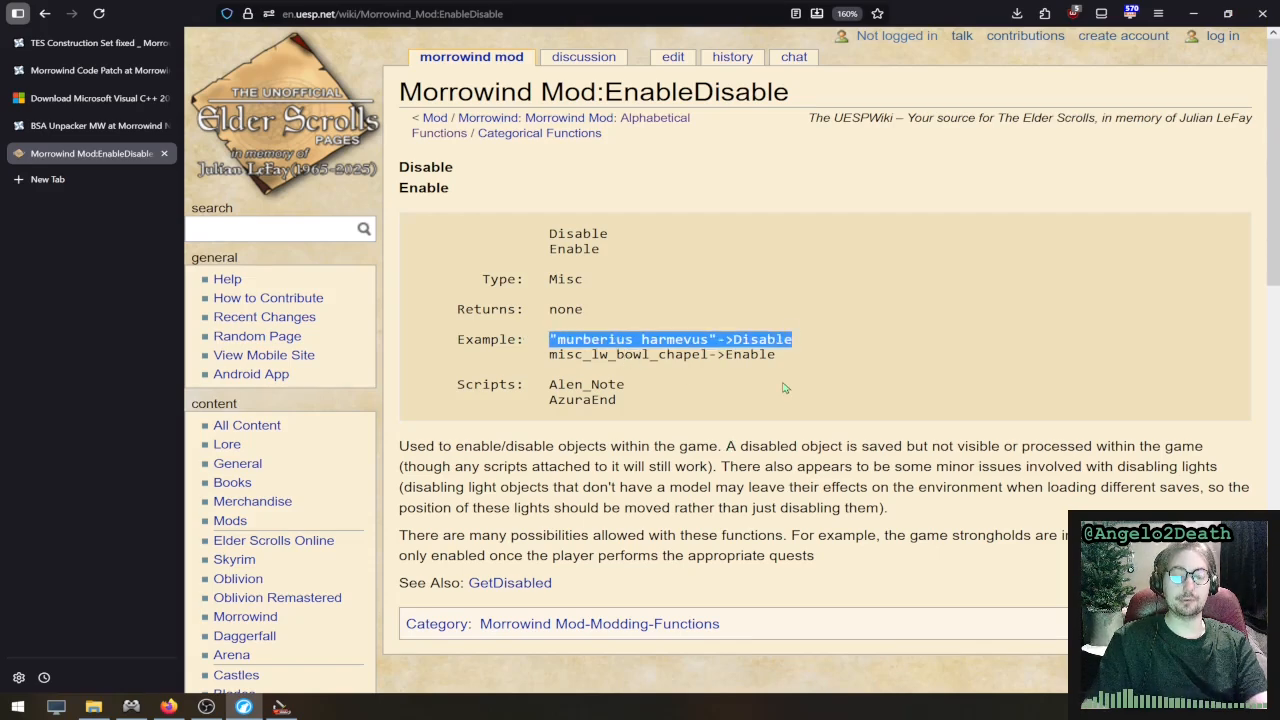
left_click(792, 356)
left_click_drag(785, 354, 538, 354)
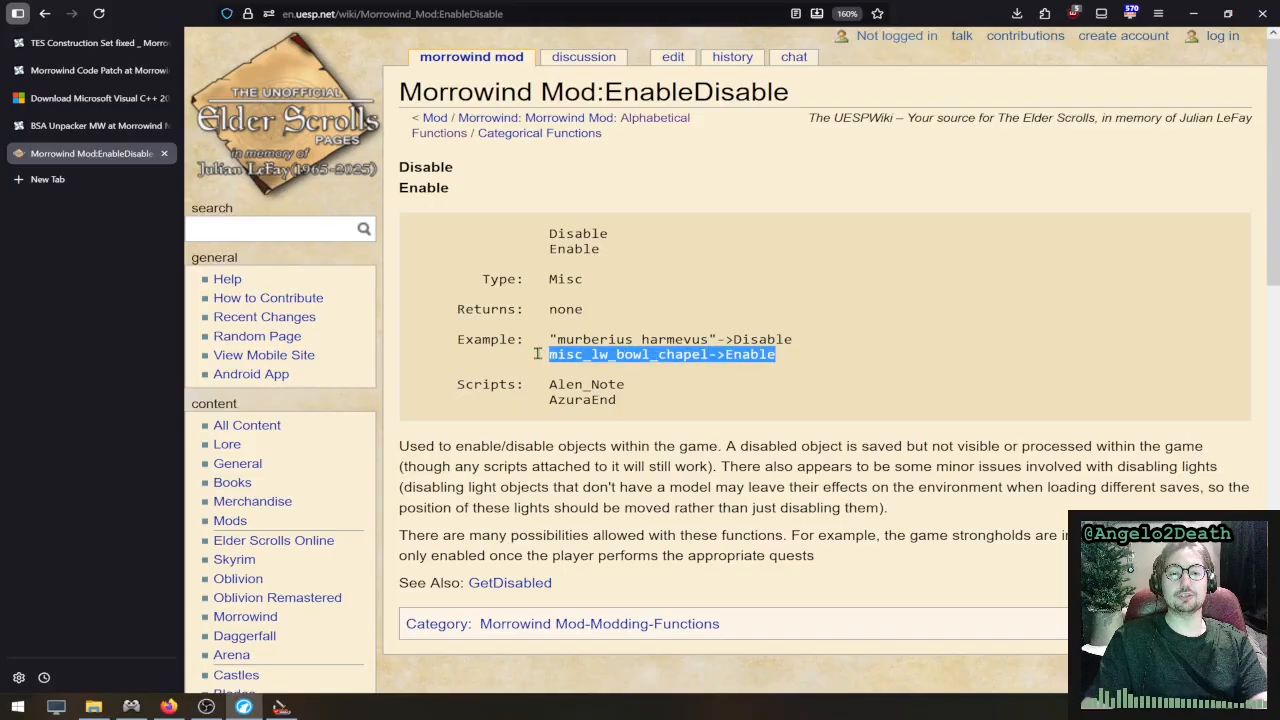
left_click(676, 372)
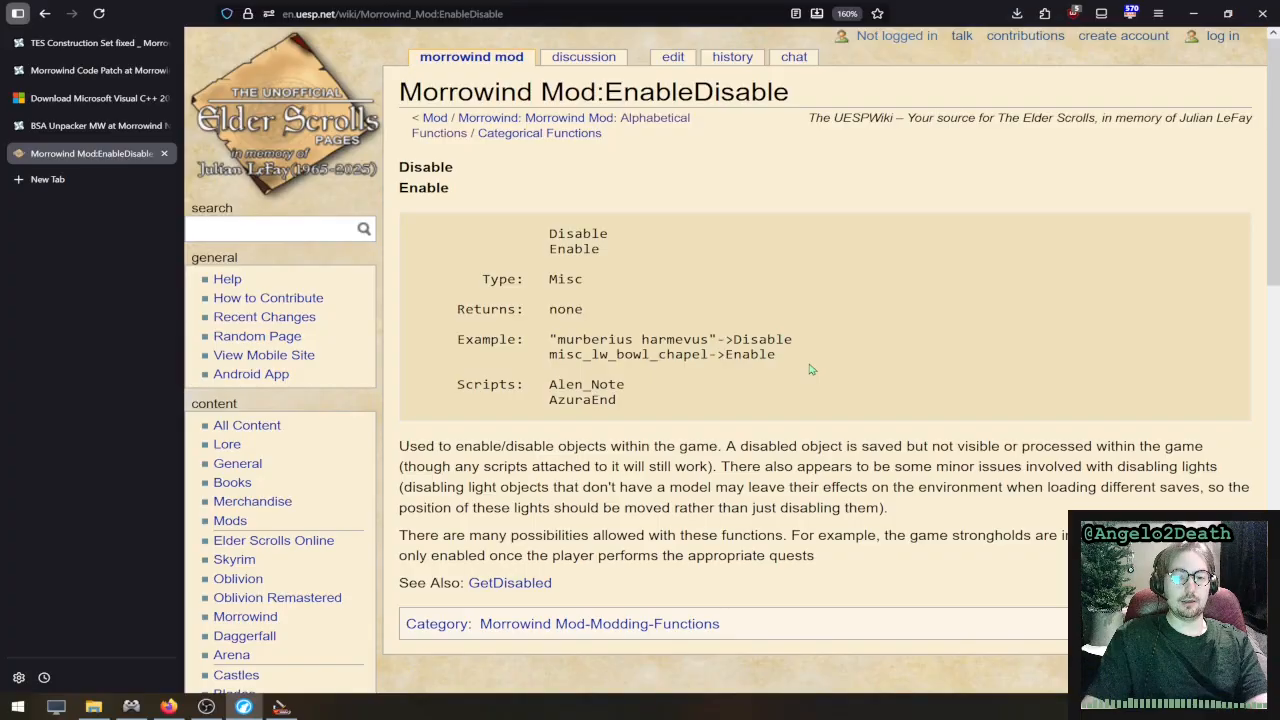
- Examine how the misc_lw_bowl_chapel example combines the object ID with the Enable function
left_click_drag(777, 355, 708, 358)
left_click(551, 352)
left_click(801, 367)
left_click(524, 352)
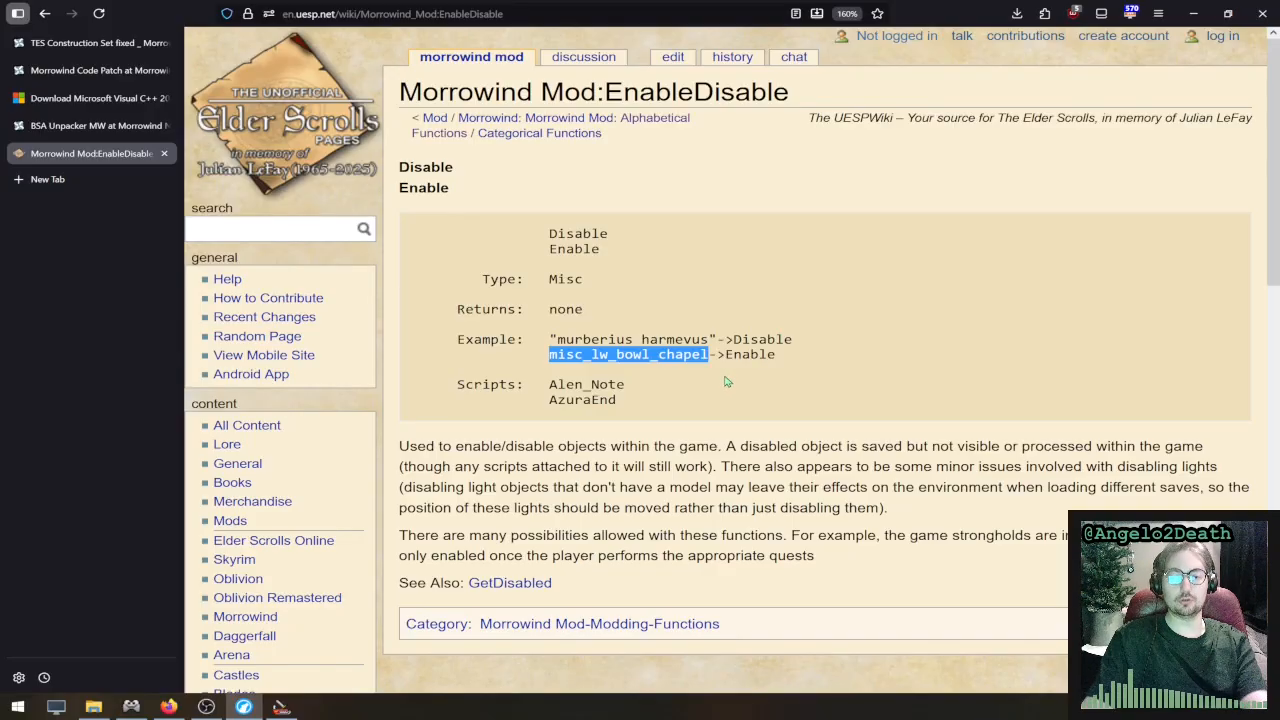
left_click_drag(791, 356, 508, 354)
left_click(512, 352)
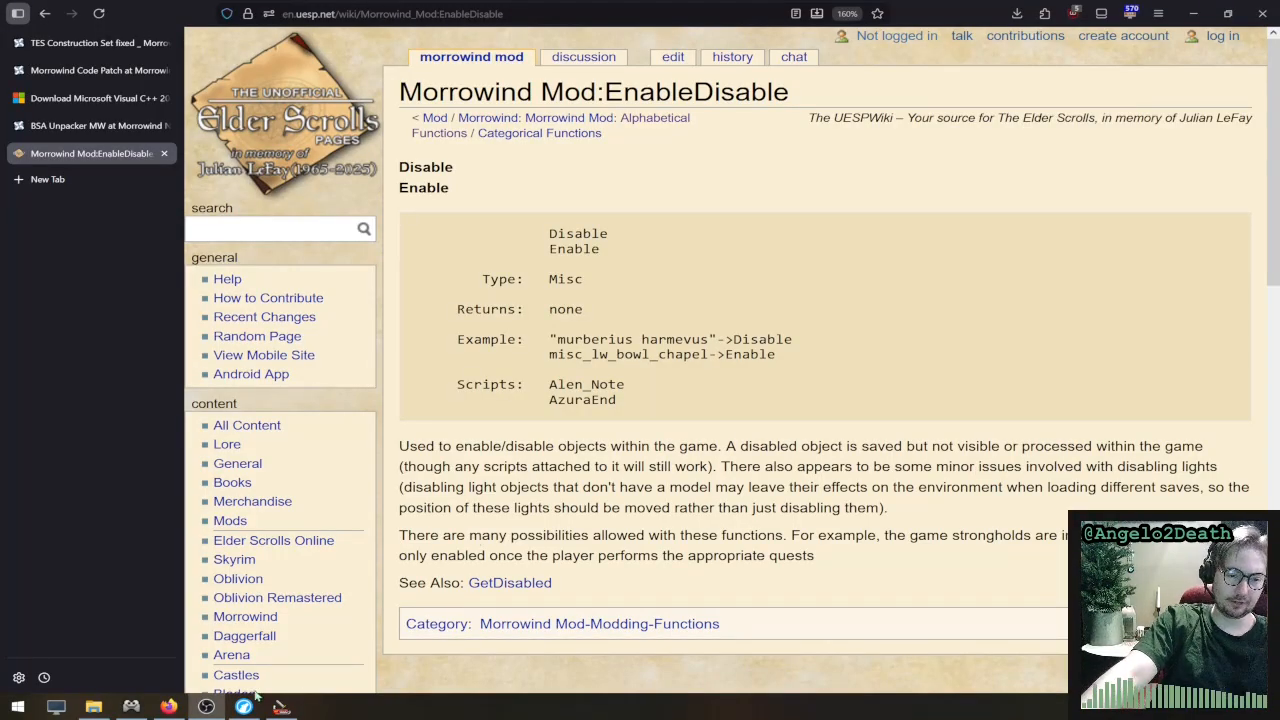
mouse_move(180, 708)
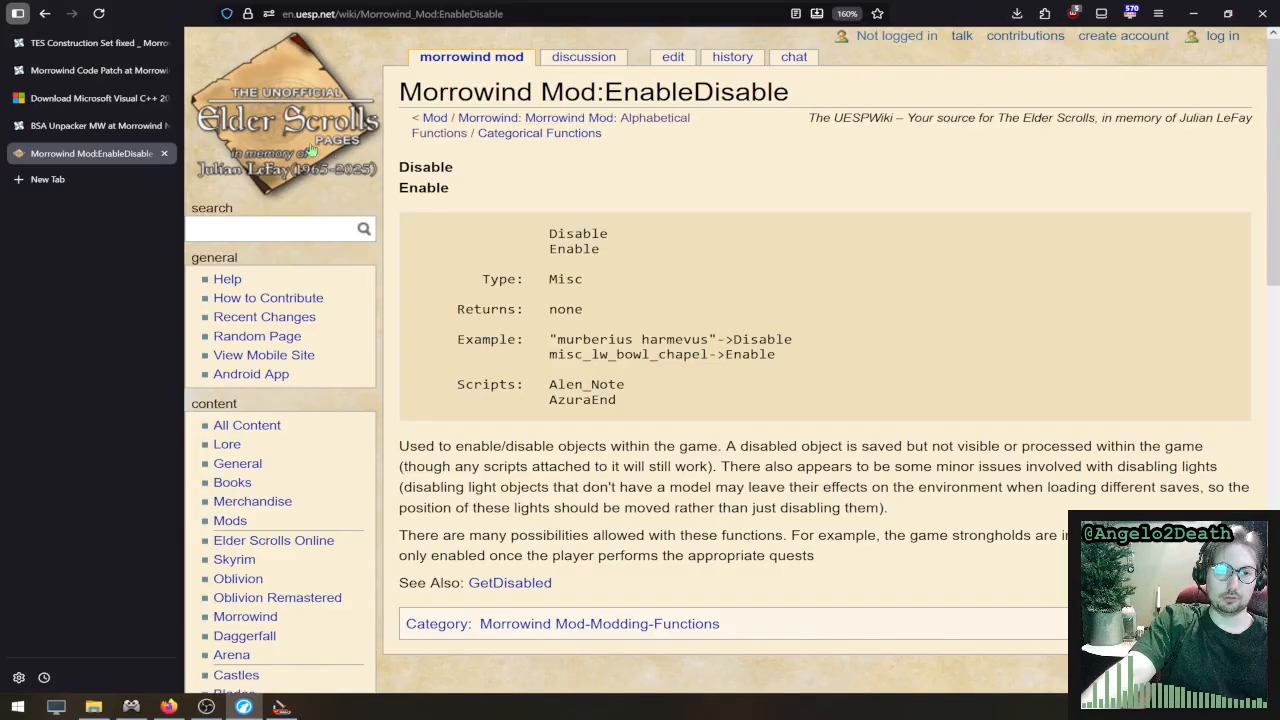
- Go back to the Alphabetical Function List and locate the Else, ElseIf and EndIf entries
left_click(44, 13)
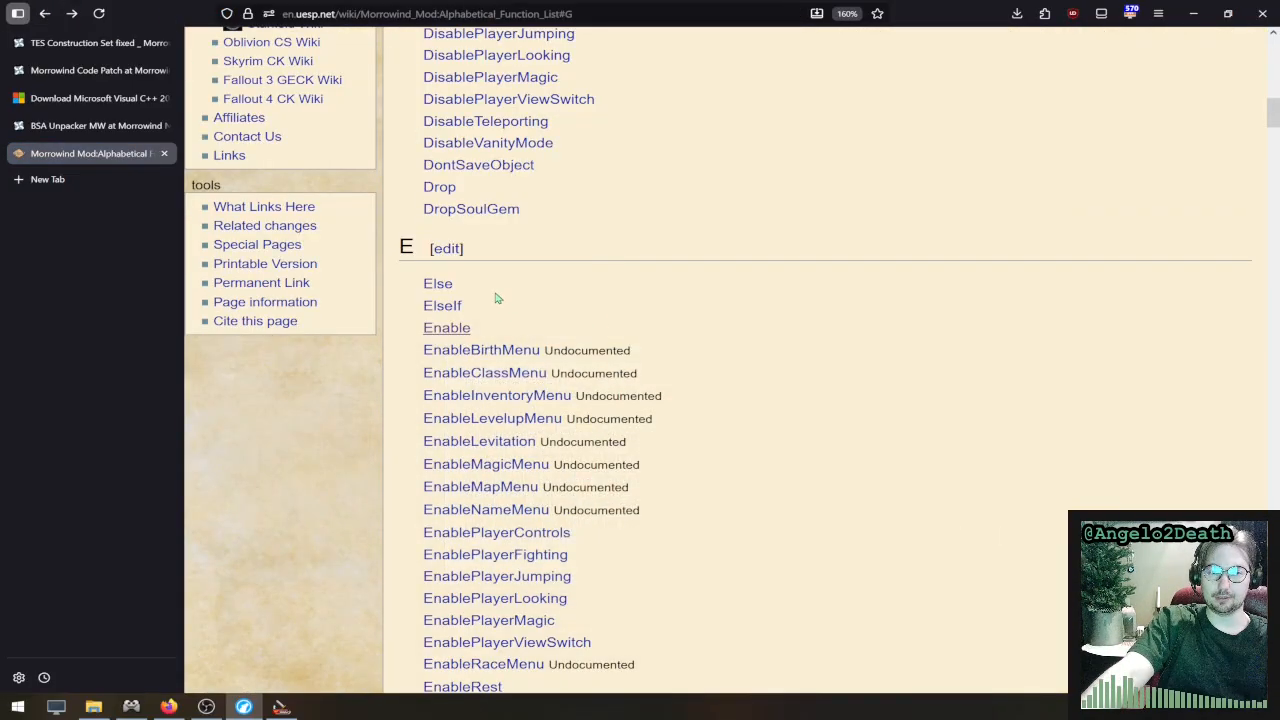
double_click(478, 290)
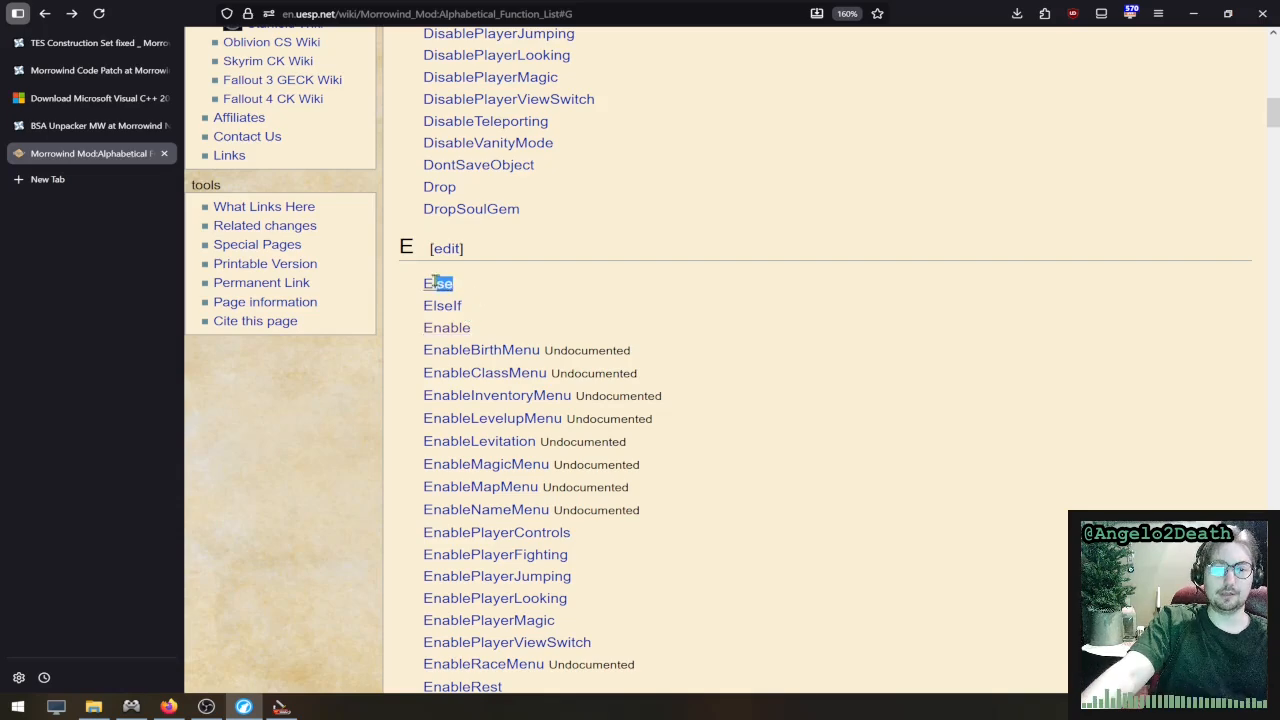
double_click(474, 308)
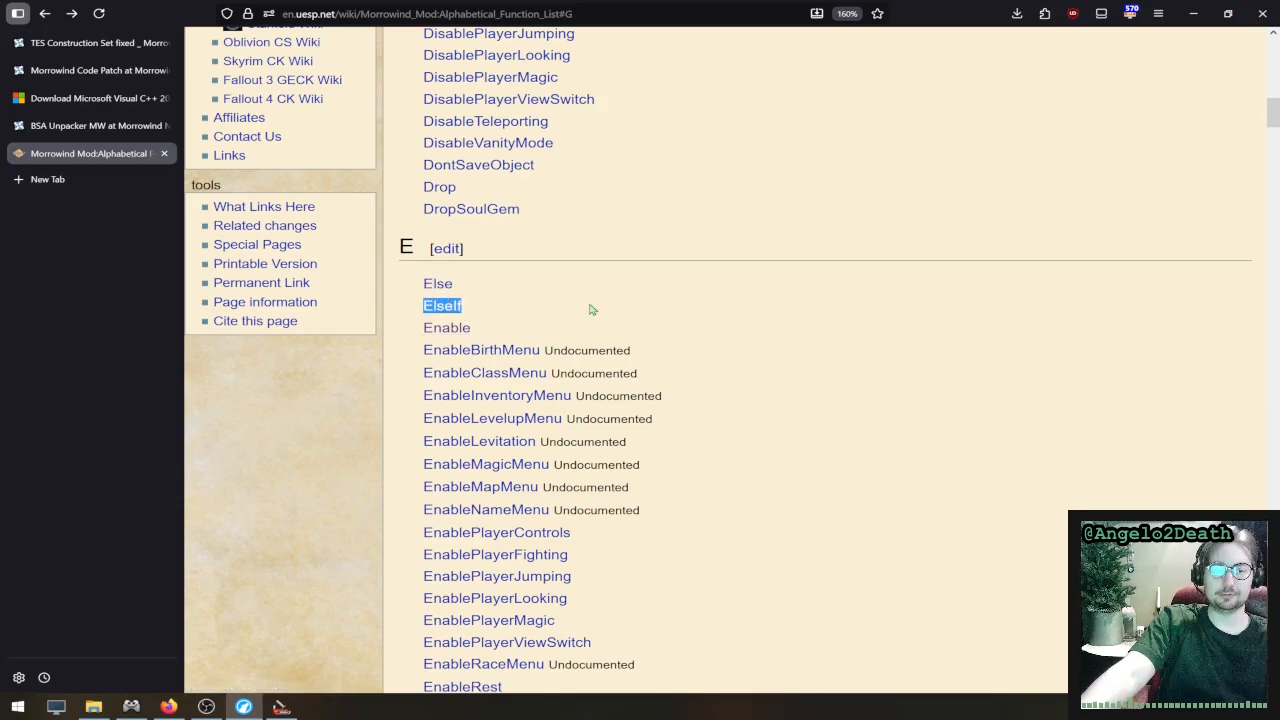
scroll(595, 309, "down", 5)
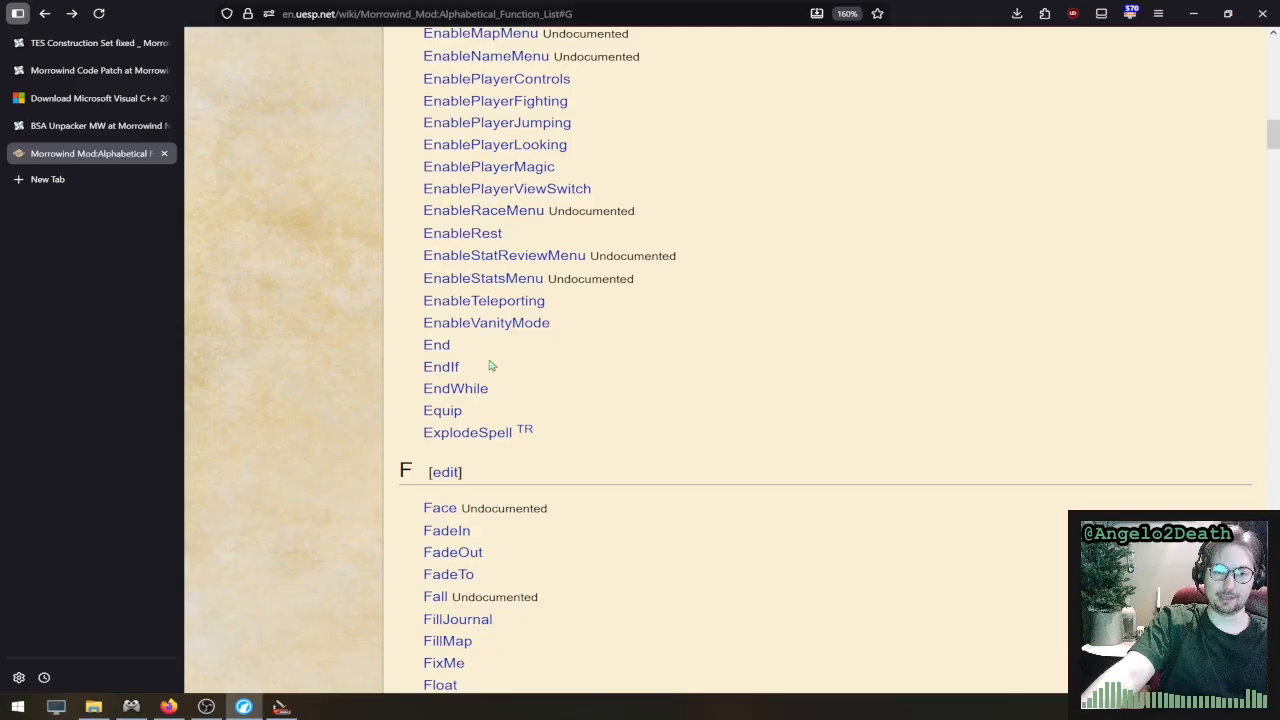
double_click(452, 366)
left_click(552, 365)
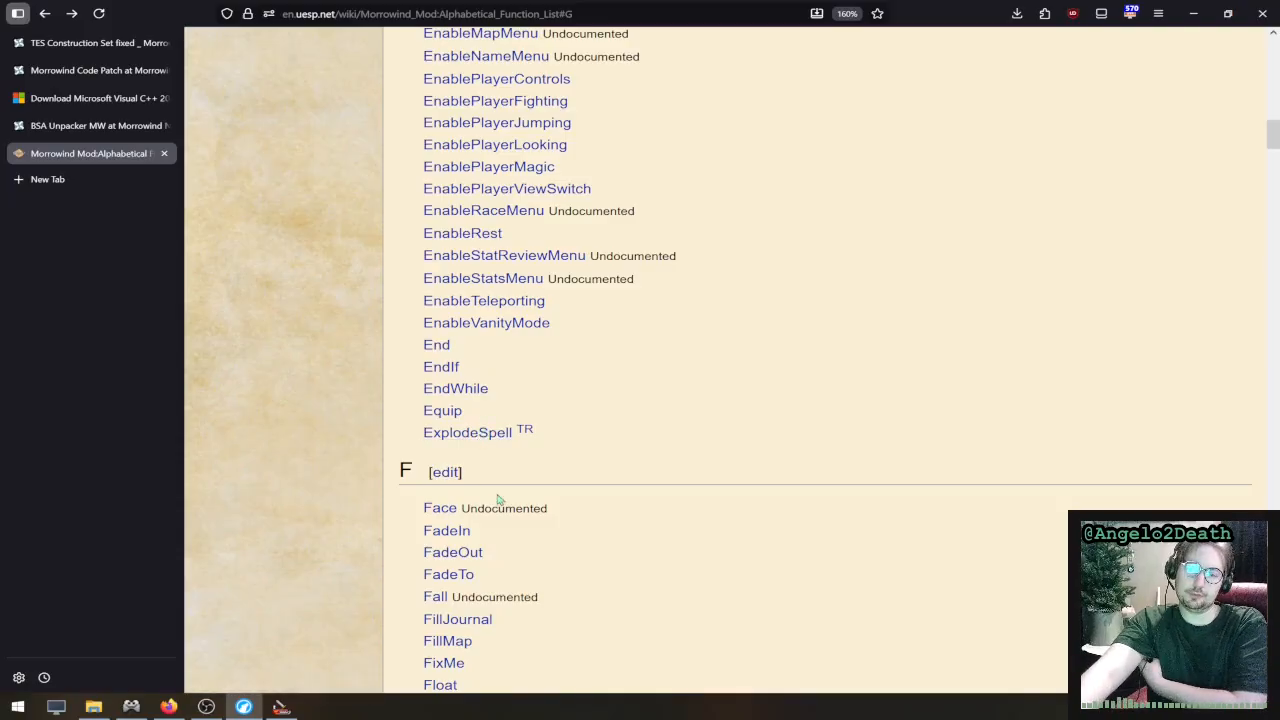
- Switch to TES Construction Set and close the Dialogue window and Gothren's NPC window
left_click(281, 707)
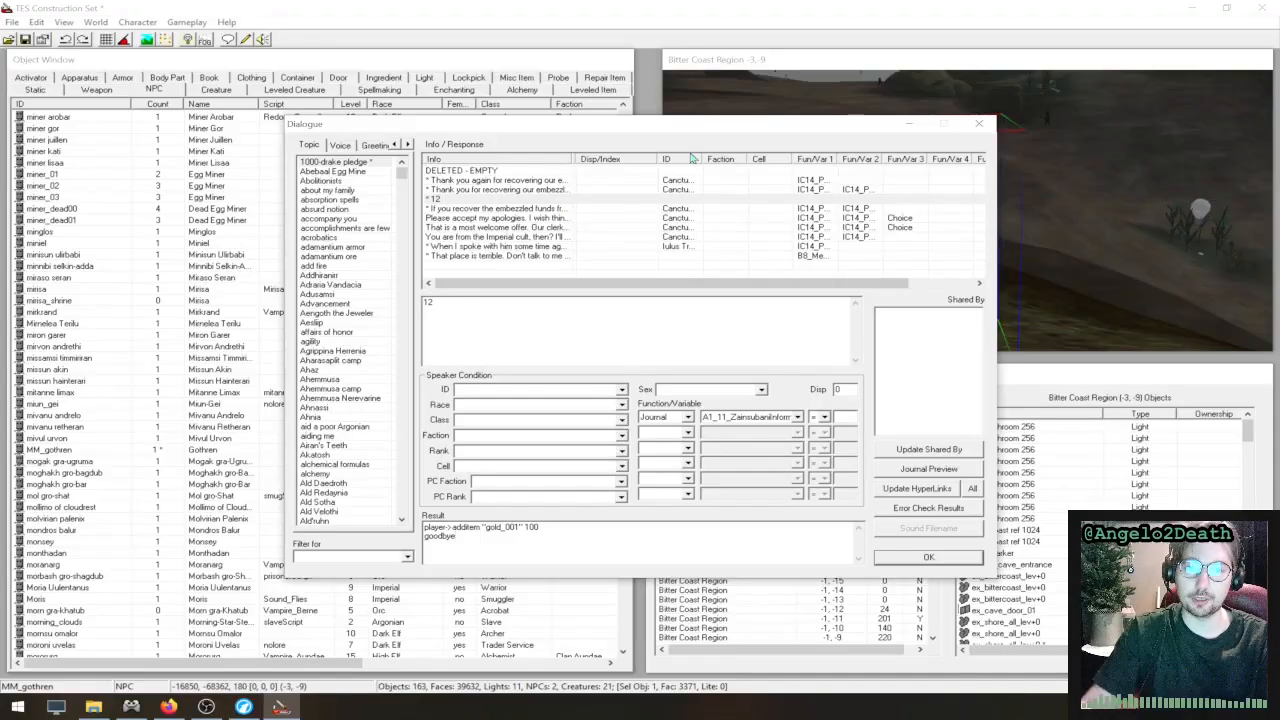
left_click(985, 129)
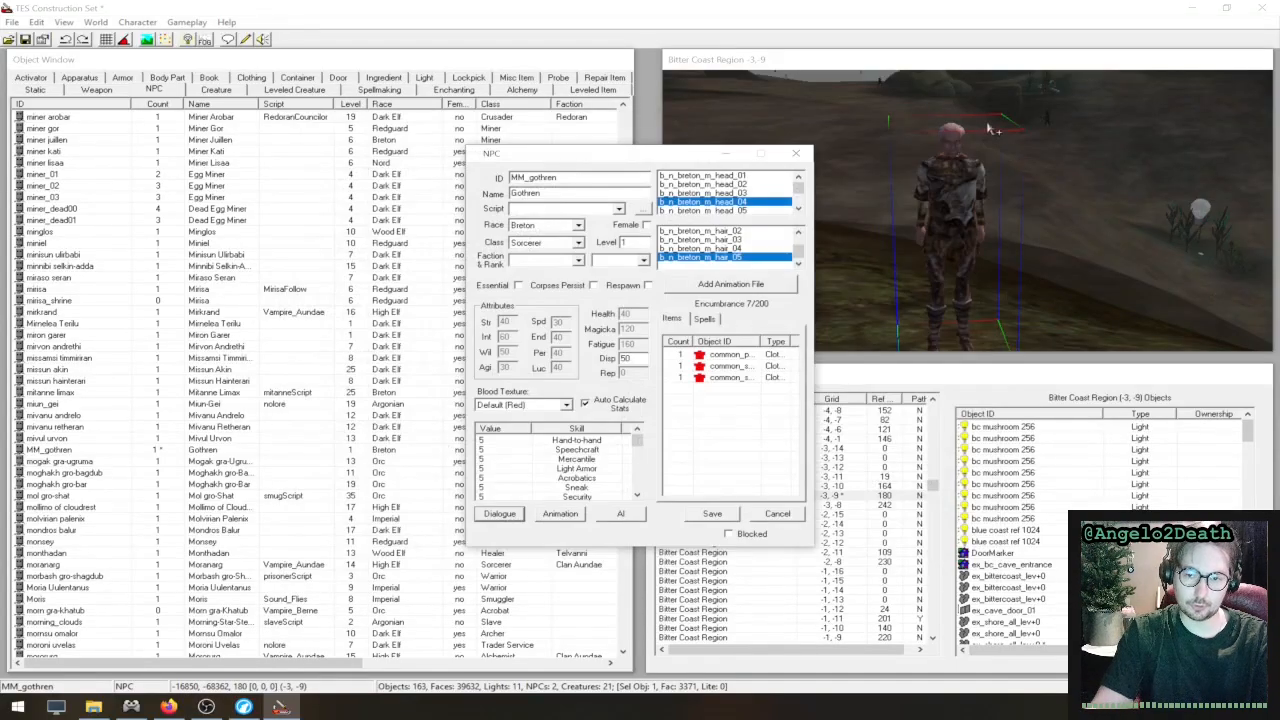
left_click(796, 155)
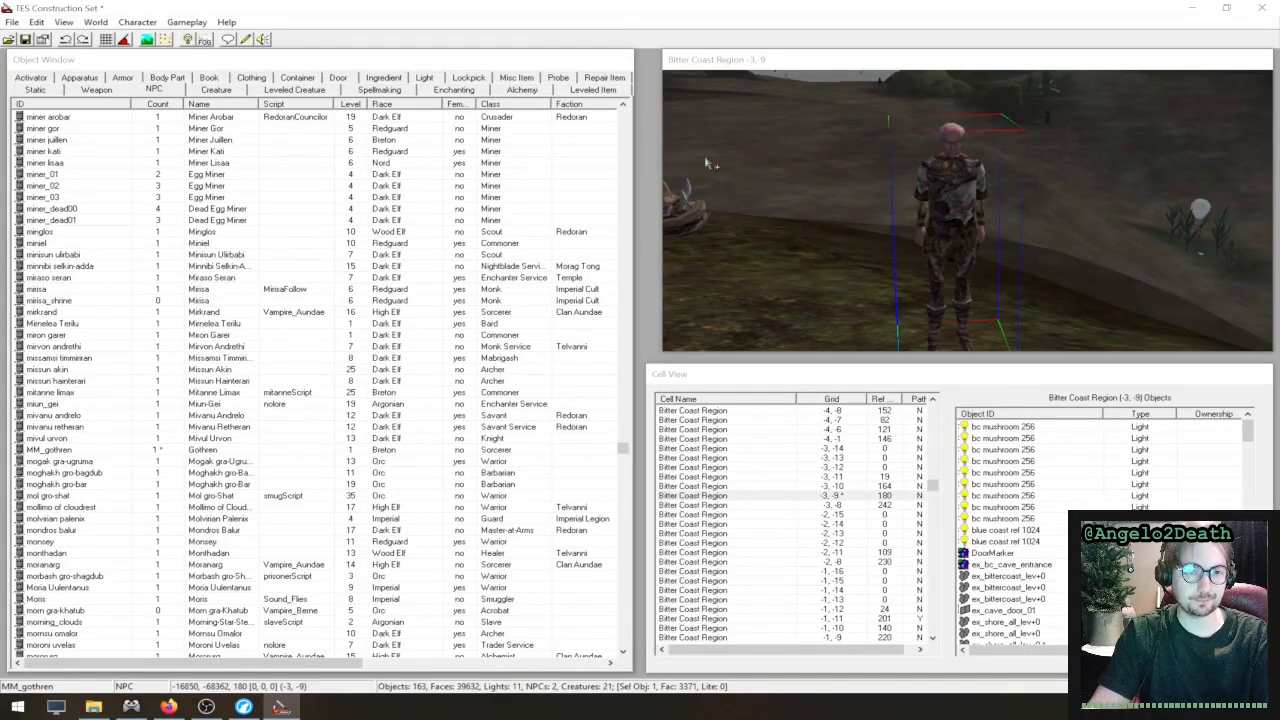
- Open the script editor, browse the list of existing scripts, and close the editor without loading one
left_click(108, 23)
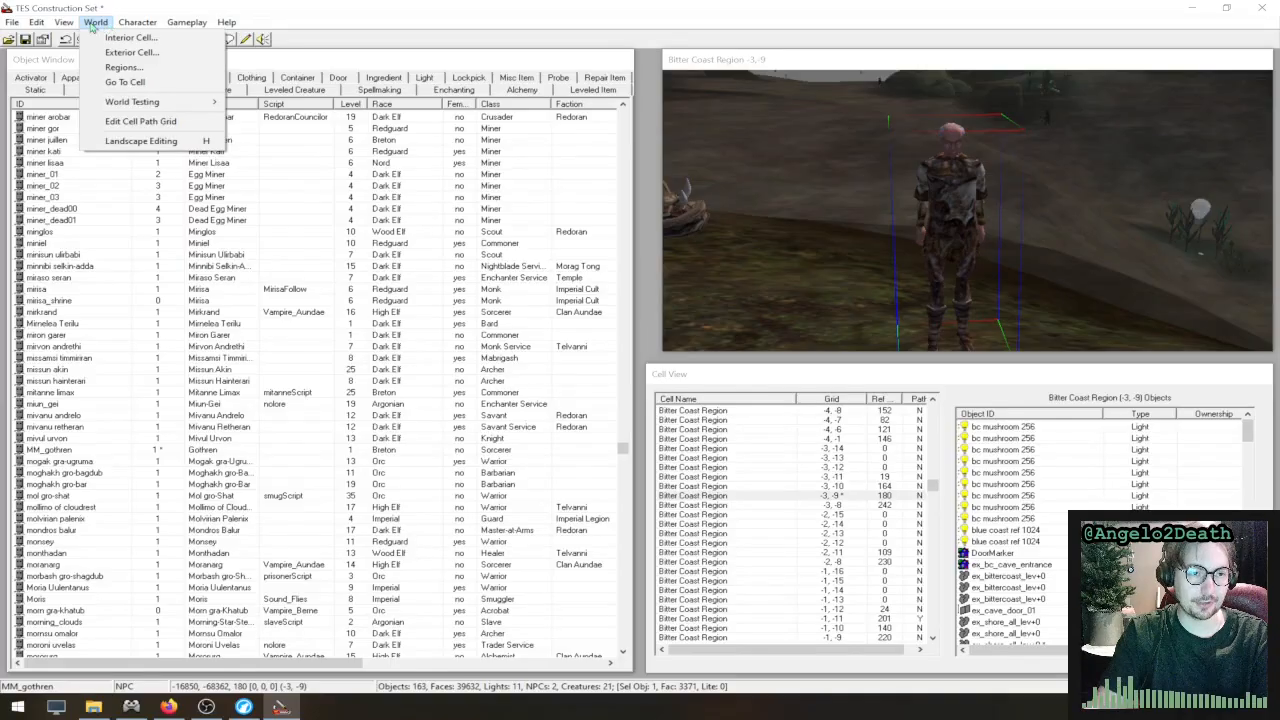
mouse_move(135, 26)
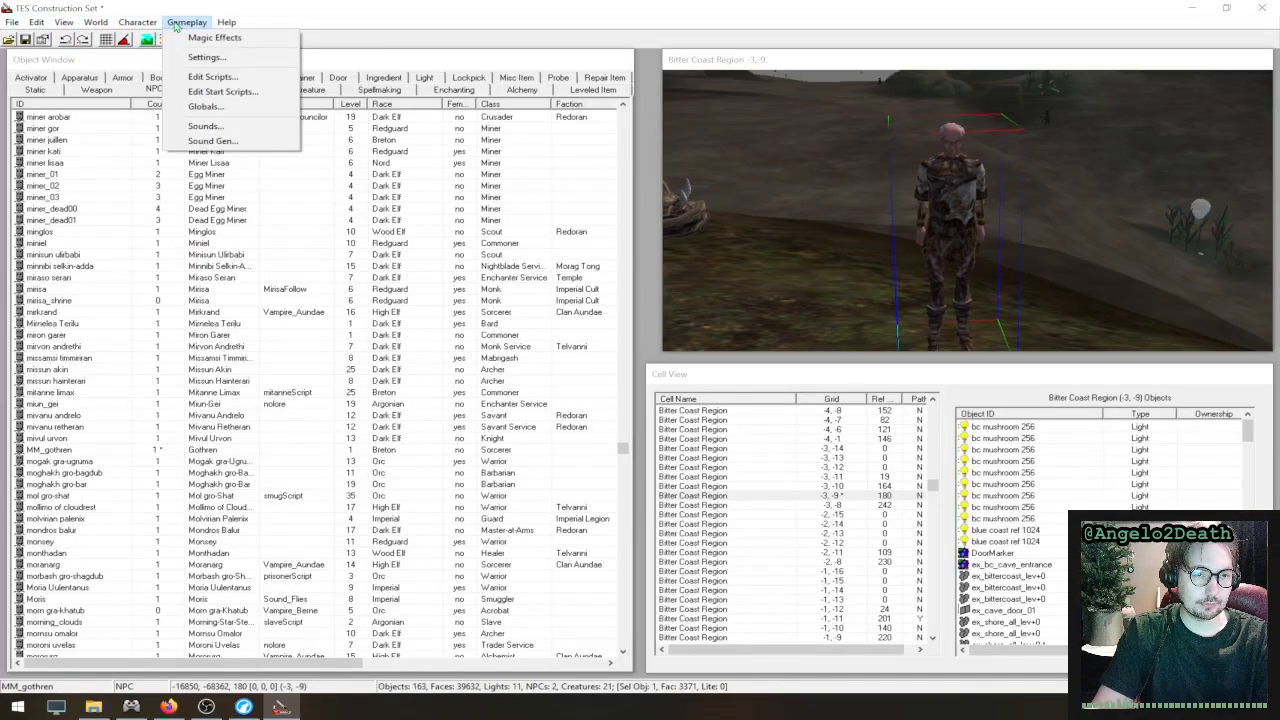
left_click(265, 80)
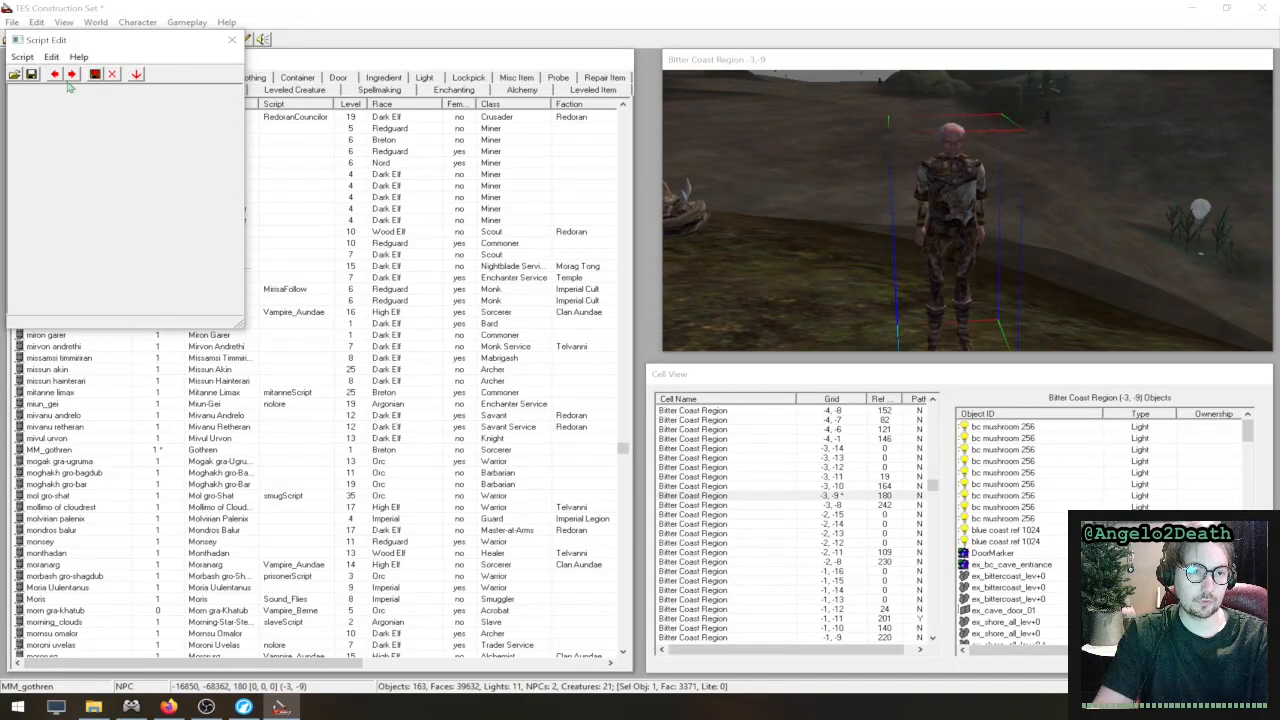
left_click(14, 75)
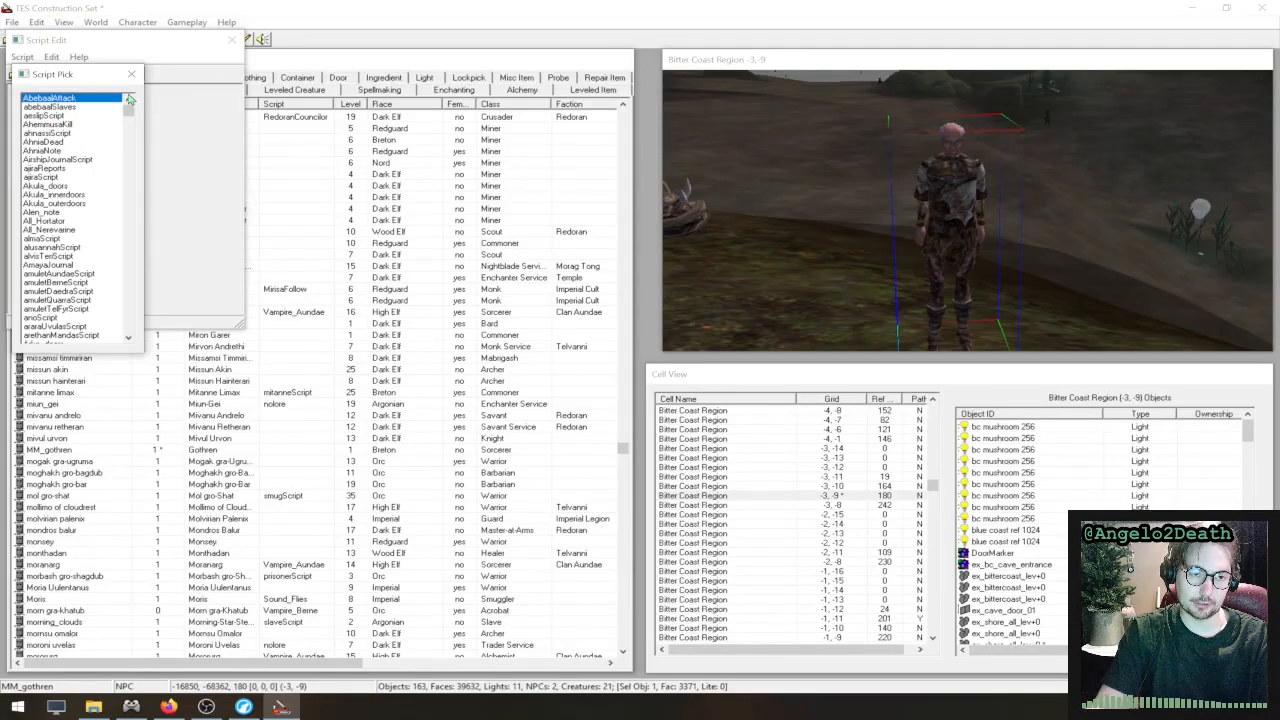
left_click(90, 150)
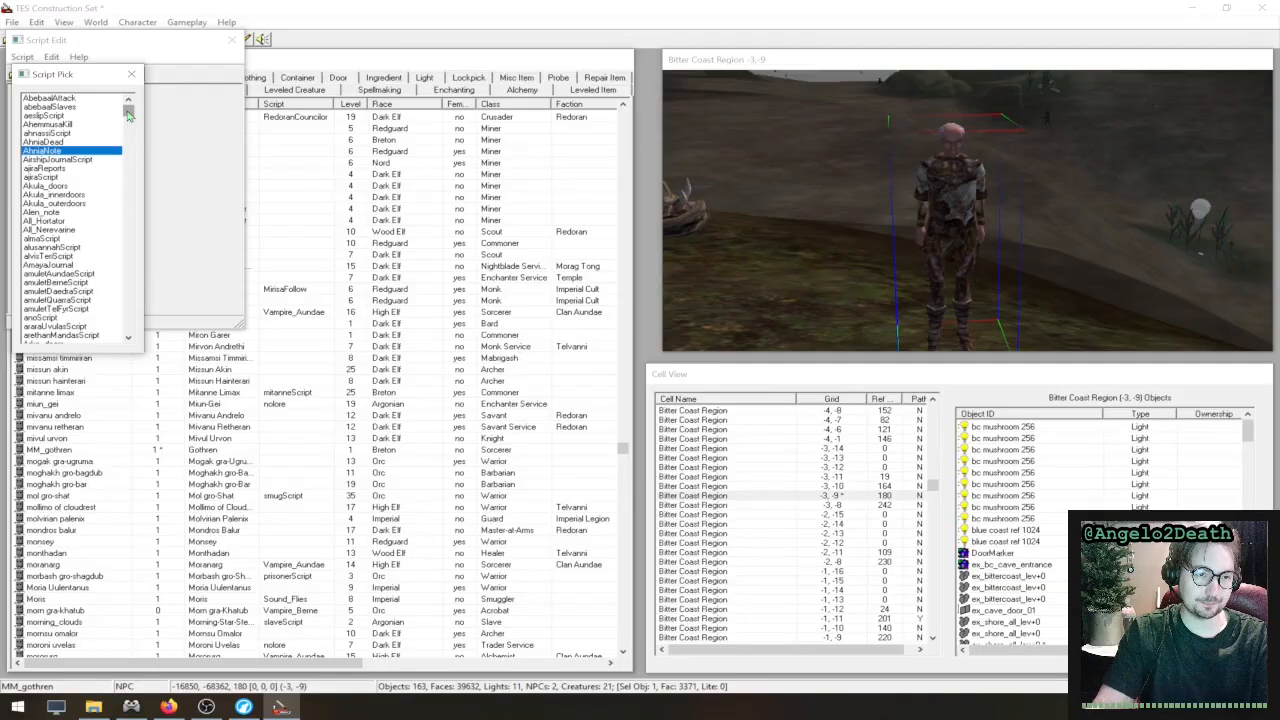
left_click_drag(128, 113, 141, 315)
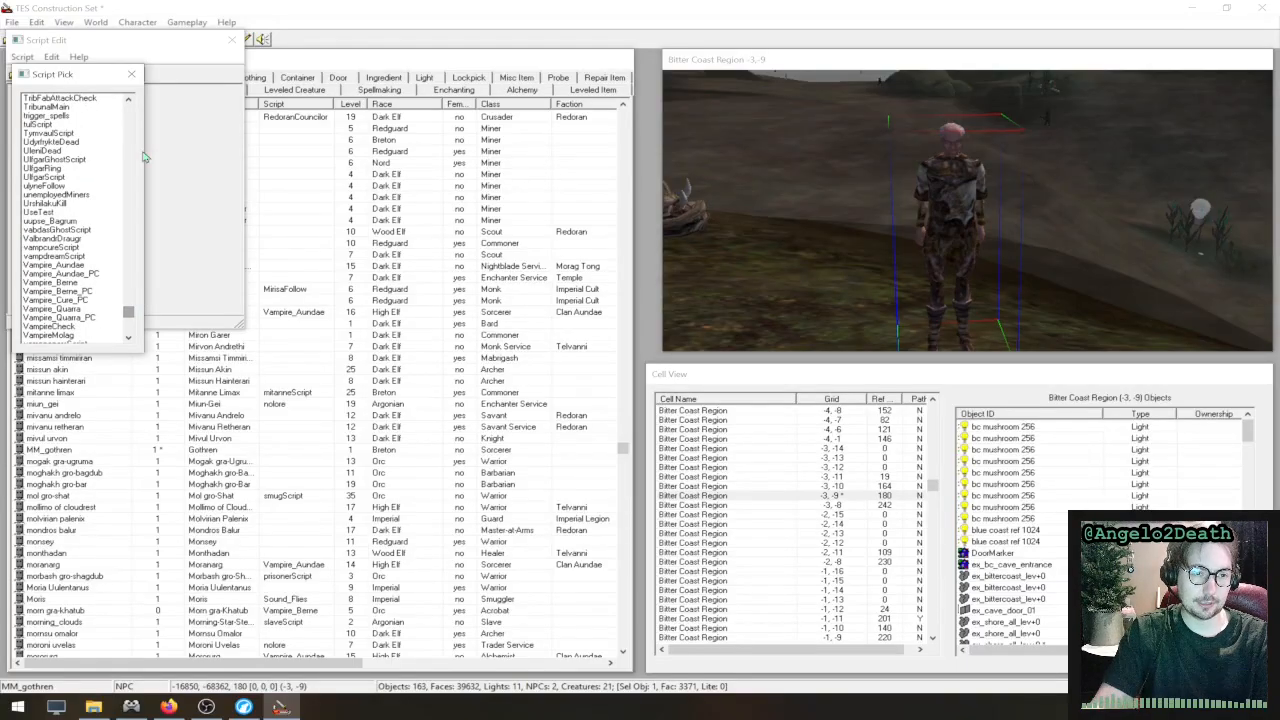
left_click(131, 74)
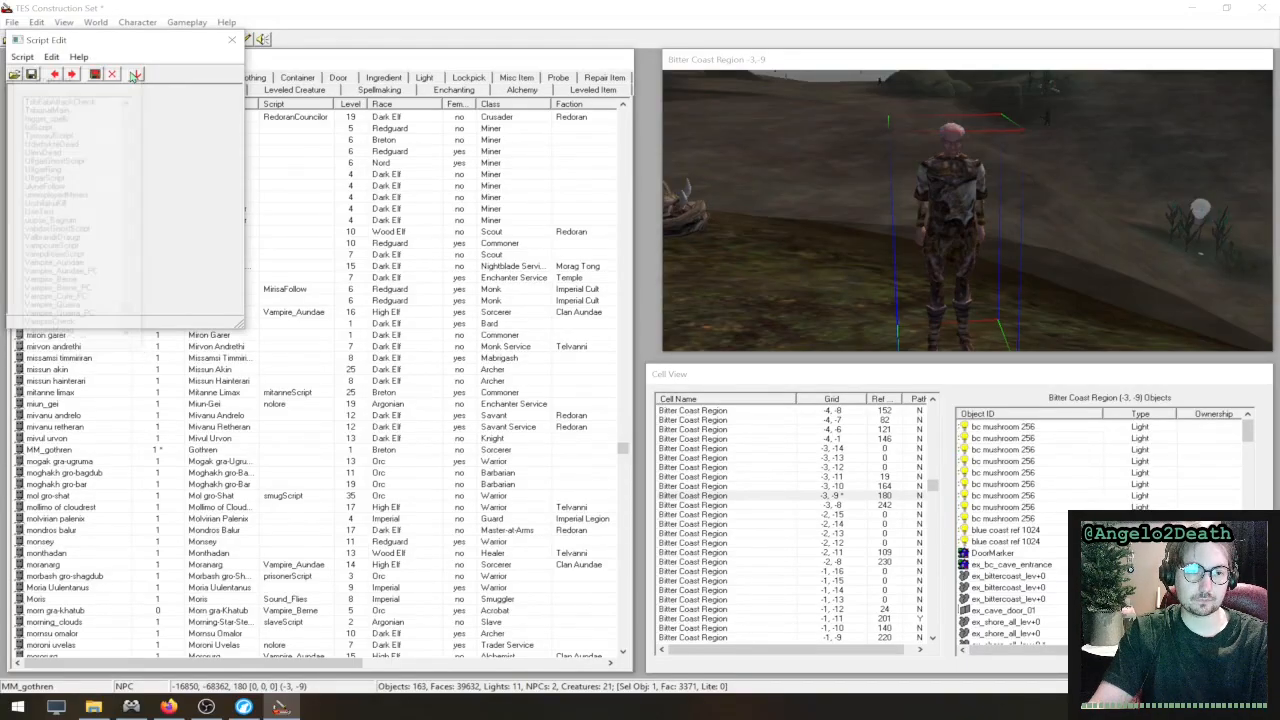
left_click(232, 41)
- Survey the landscape from Gothren's spot in Bitter Coast Region (-3, -9) over to the Seyda Neen (-2, -9) cell
scroll(759, 243, "down", 6)
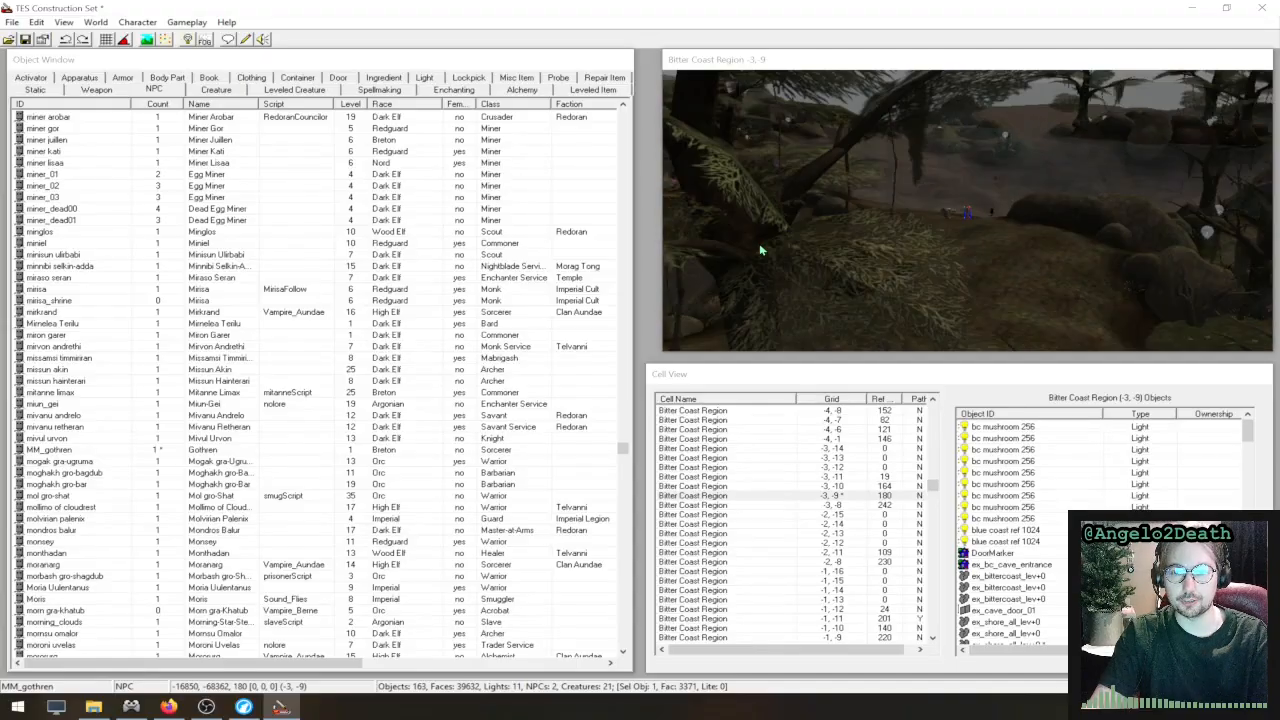
scroll(763, 249, "up", 4)
middle_click_drag(752, 243, 1120, 242)
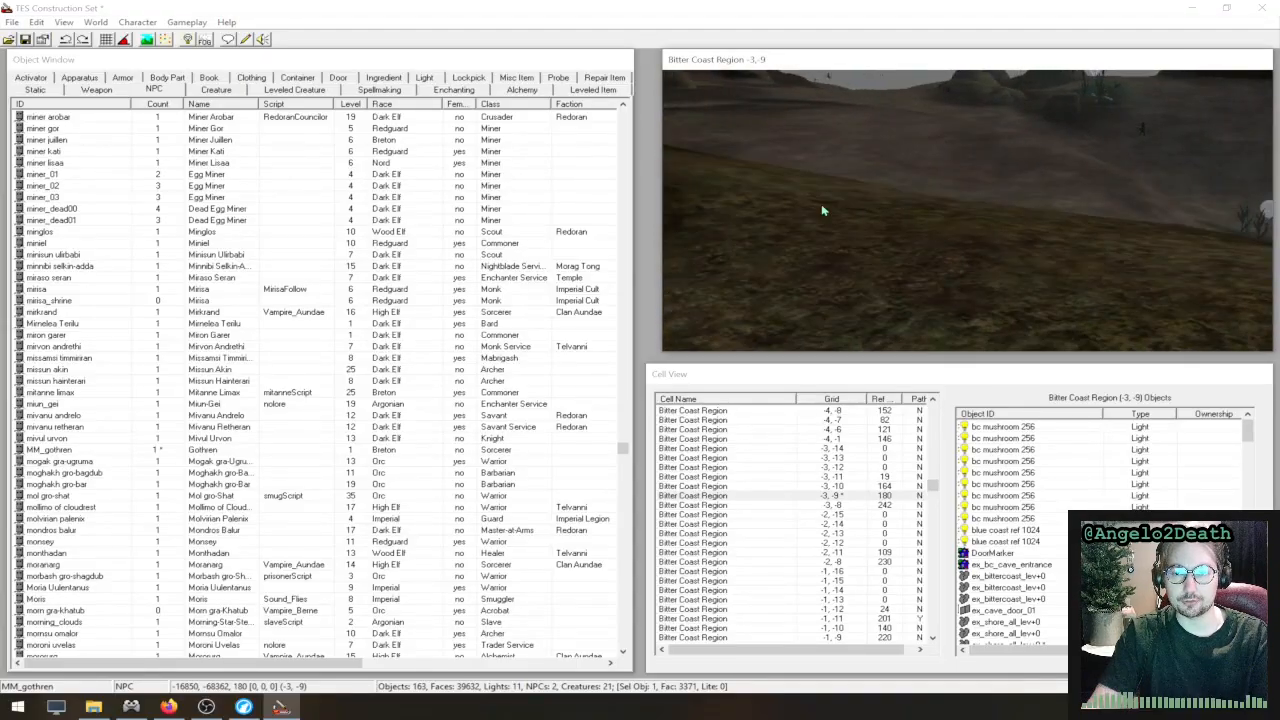
scroll(825, 209, "down", 3)
mouse_move(791, 208)
middle_mouse_down()
mouse_move(1185, 228)
mouse_move(1140, 192)
middle_mouse_up()
middle_click_drag(830, 187, 1094, 197)
middle_click_drag(885, 194, 771, 199)
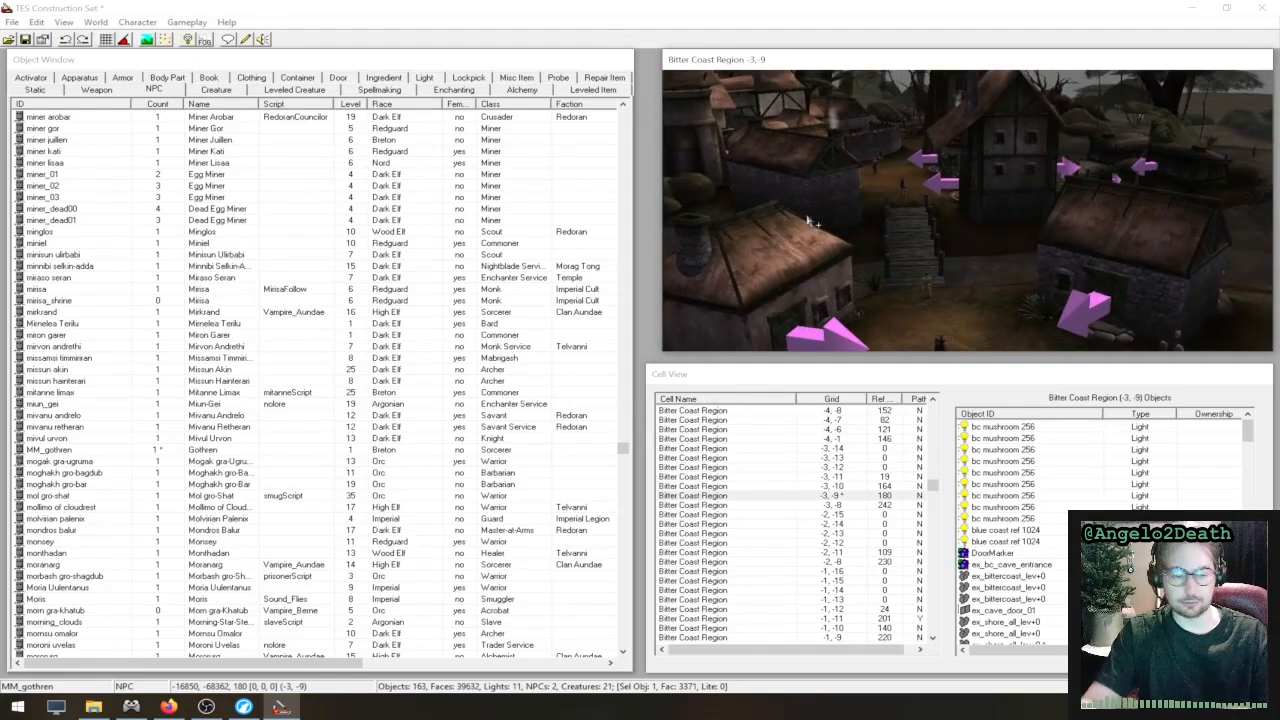
- Select the NPC vodunius nuccius in Seyda Neen and inspect him up close in the render view
left_click(876, 170)
scroll(896, 178, "up", 2)
scroll(902, 181, "down", 2)
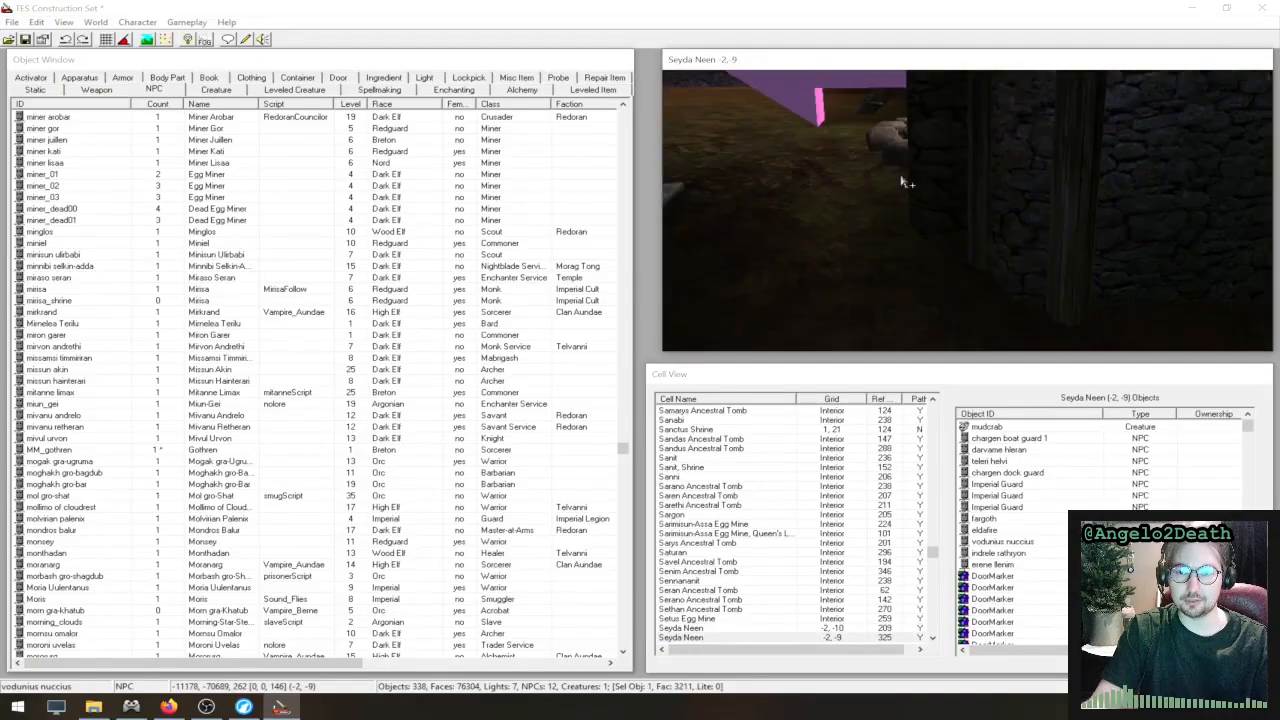
middle_click_drag(902, 181, 869, 289, "shift")
middle_click_drag(940, 250, 957, 208, "shift")
middle_click_drag(1057, 148, 962, 190, "shift")
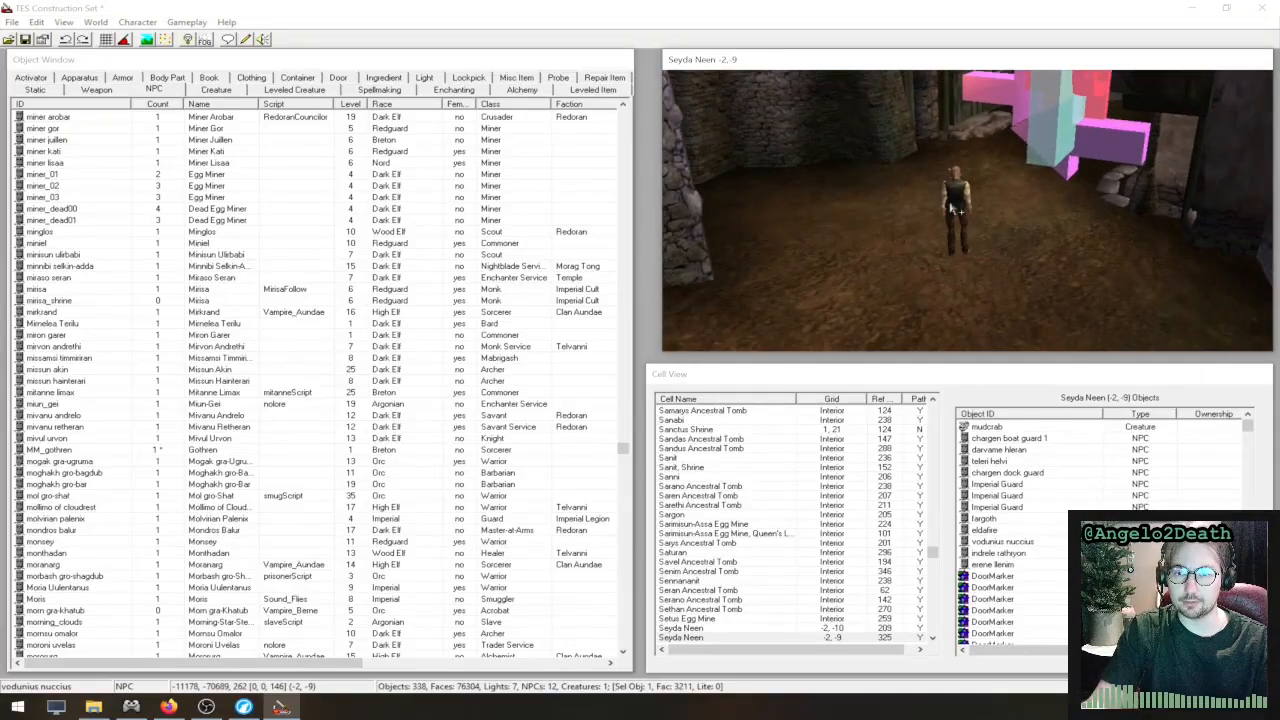
left_click(962, 190)
double_click(962, 190)
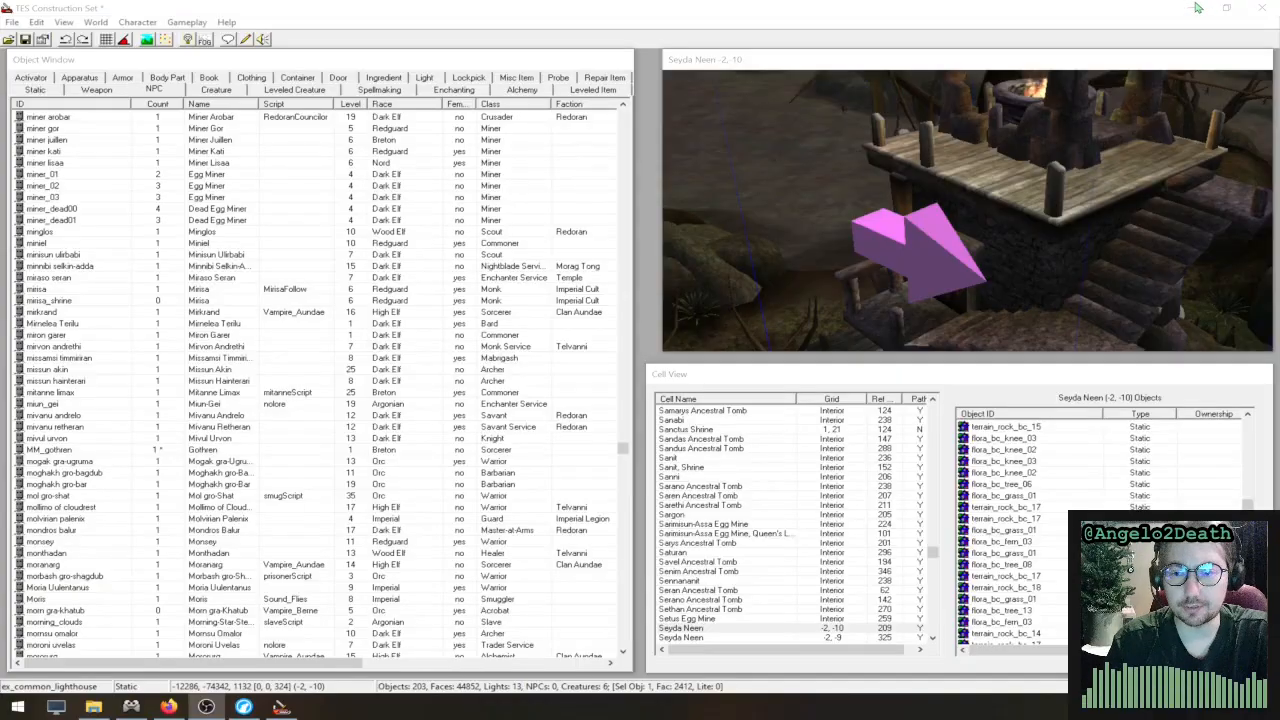
- Load the existing Bed_Standard script in the script editor and widen the window to fit its full lines
left_click(813, 187)
left_click(113, 26)
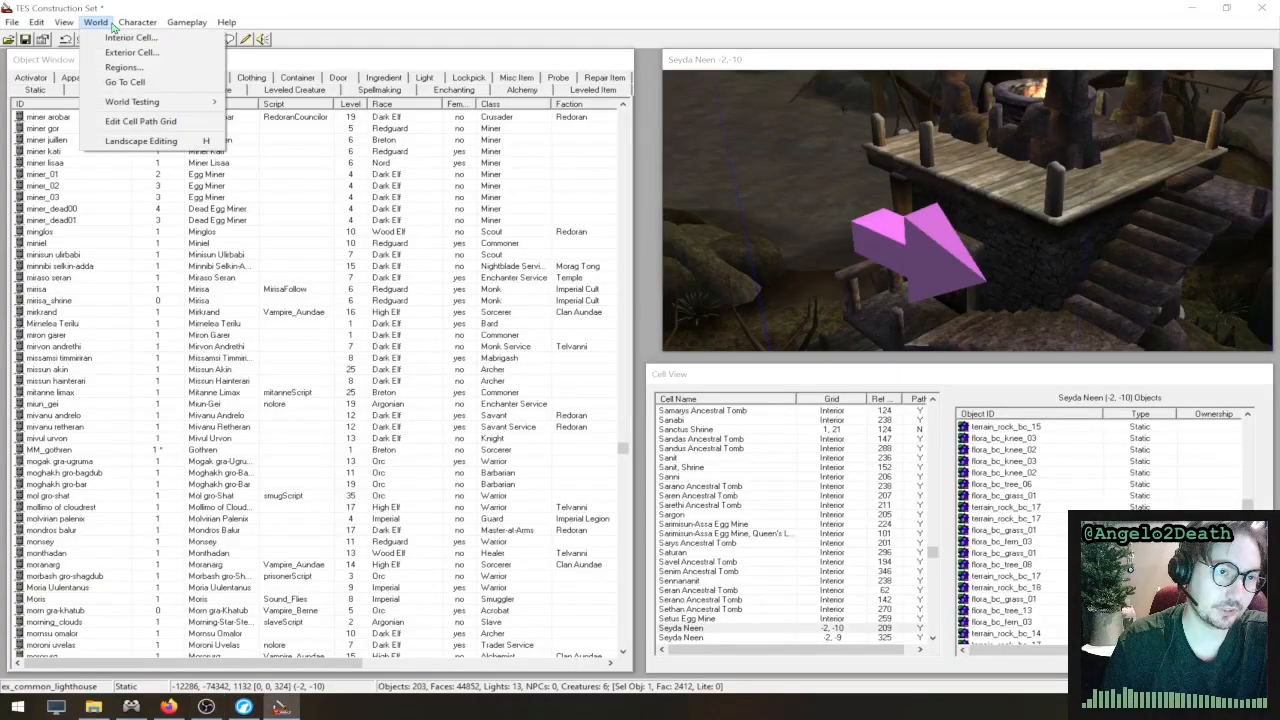
mouse_move(141, 28)
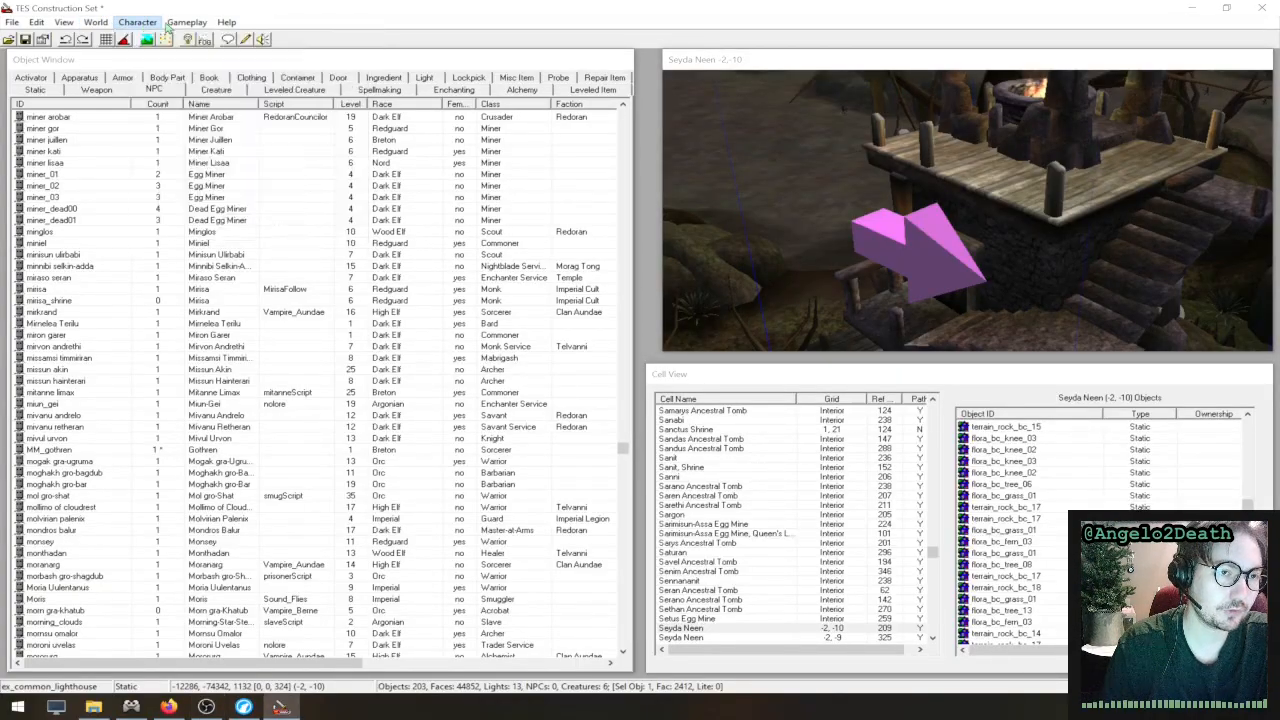
mouse_move(186, 22)
left_click(200, 78)
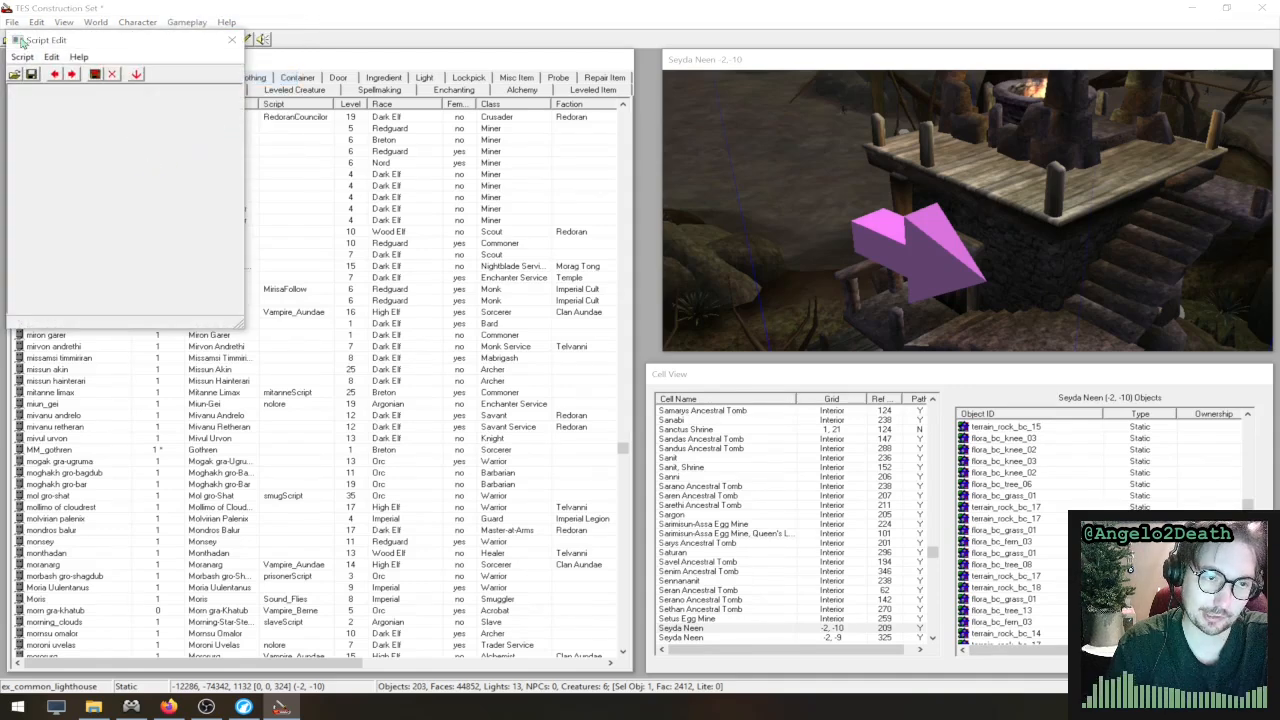
left_click(15, 74)
left_click(80, 159)
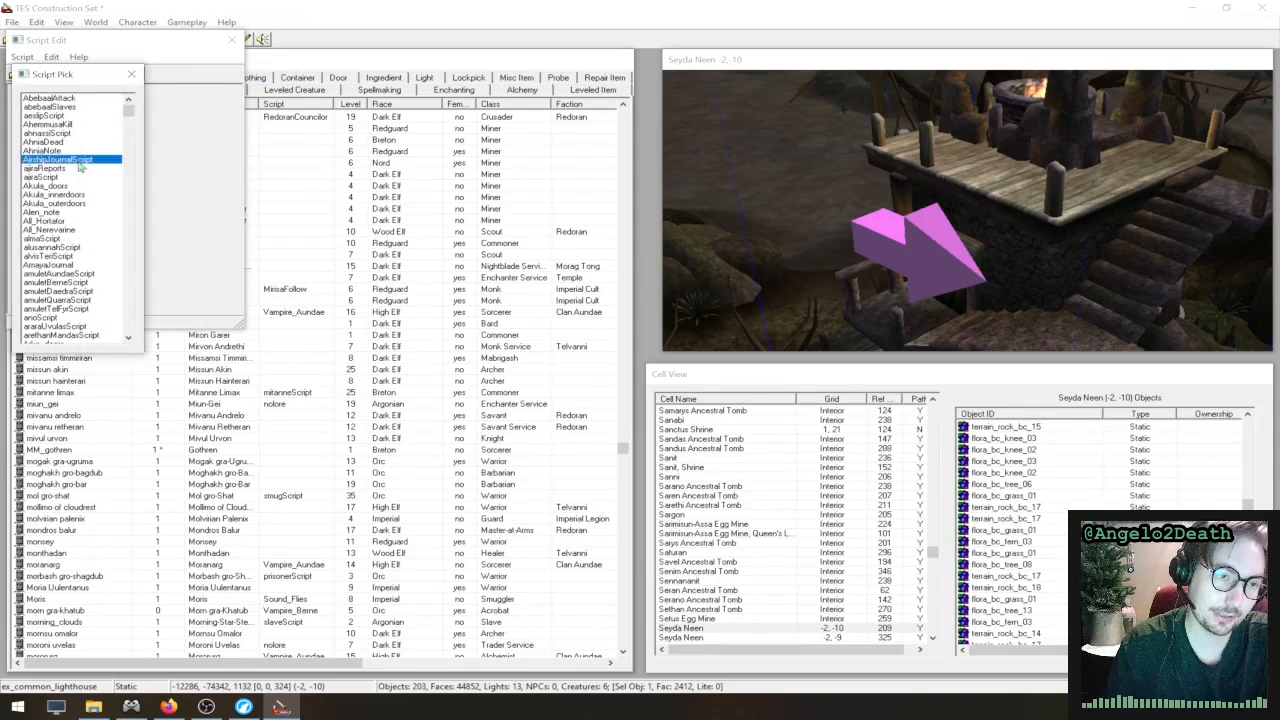
scroll(88, 222, "down", 10)
scroll(87, 226, "down", 6)
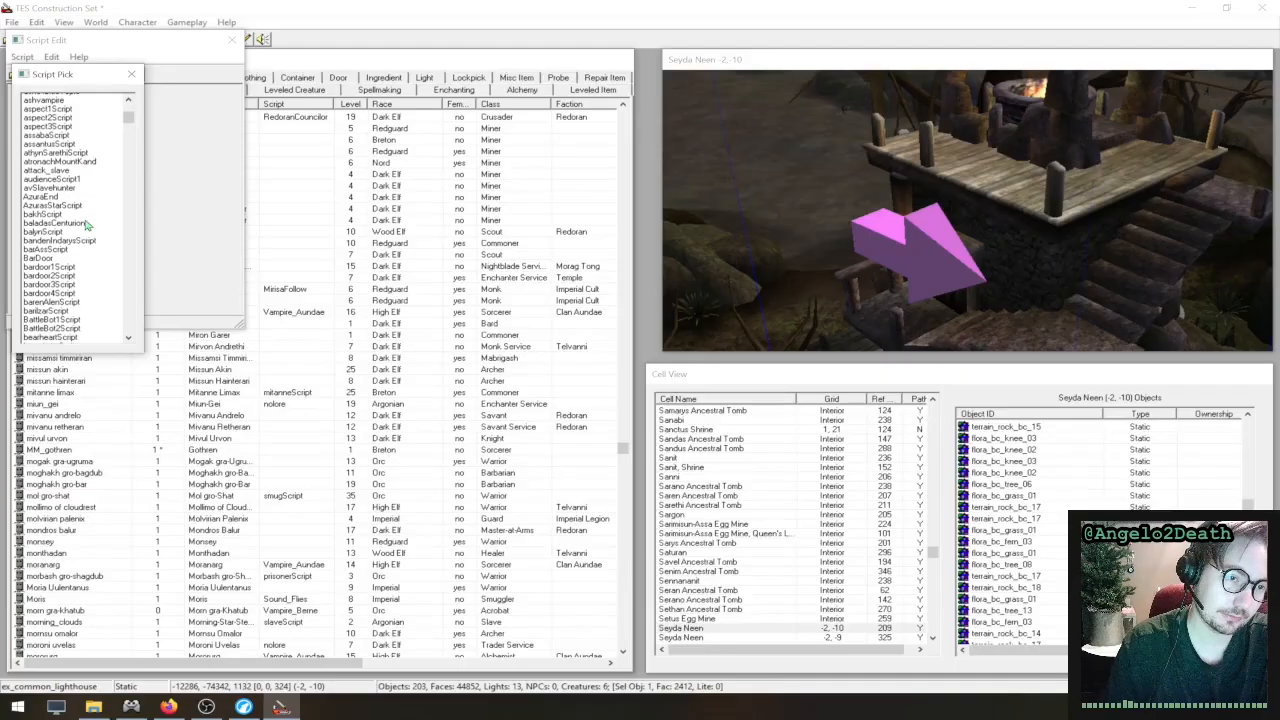
scroll(85, 231, "down", 3)
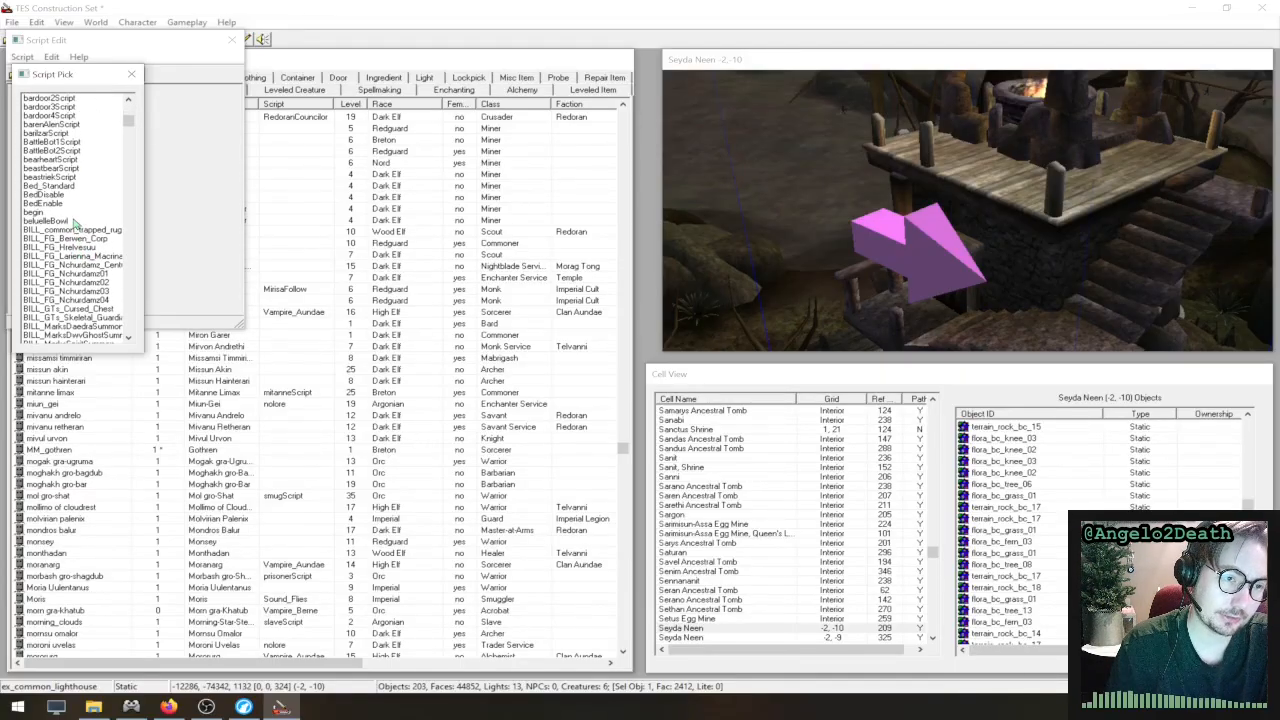
left_click(63, 187)
double_click(65, 188)
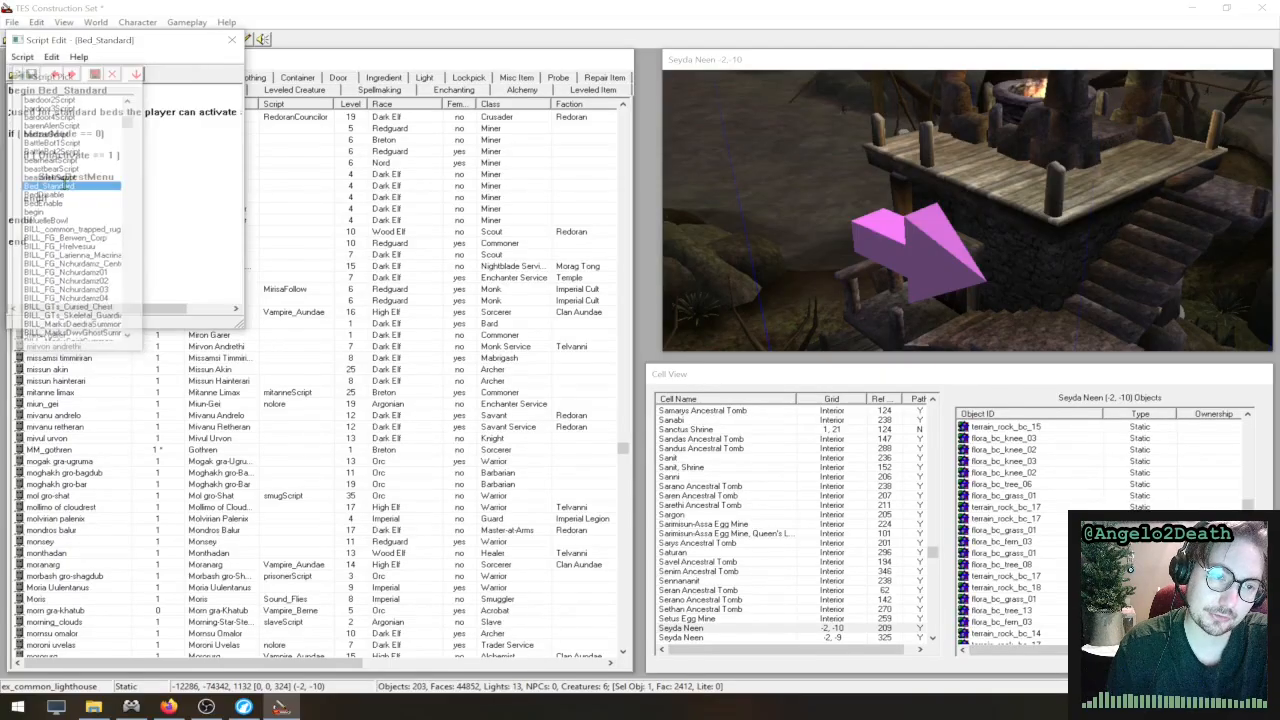
left_click_drag(245, 112, 536, 125)
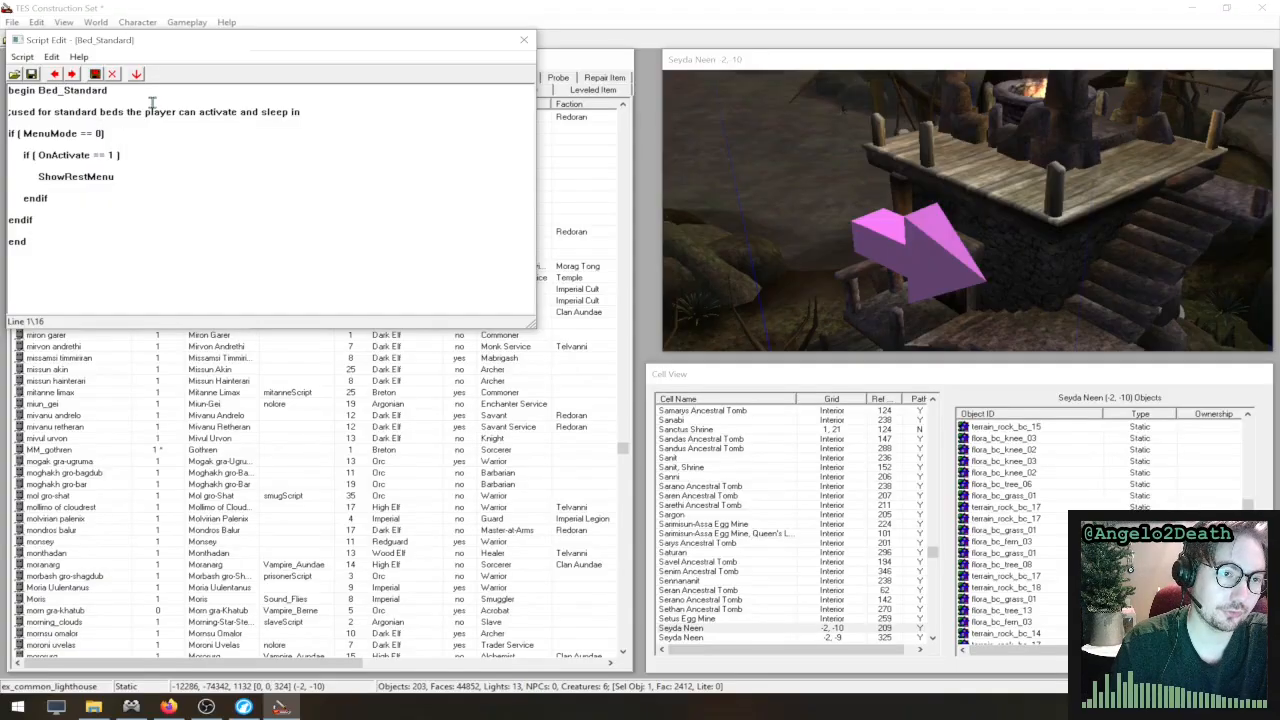
- Examine the opening "begin Bed_Standard" line with its script name and the closing "end" line
left_click_drag(163, 93, 10, 88)
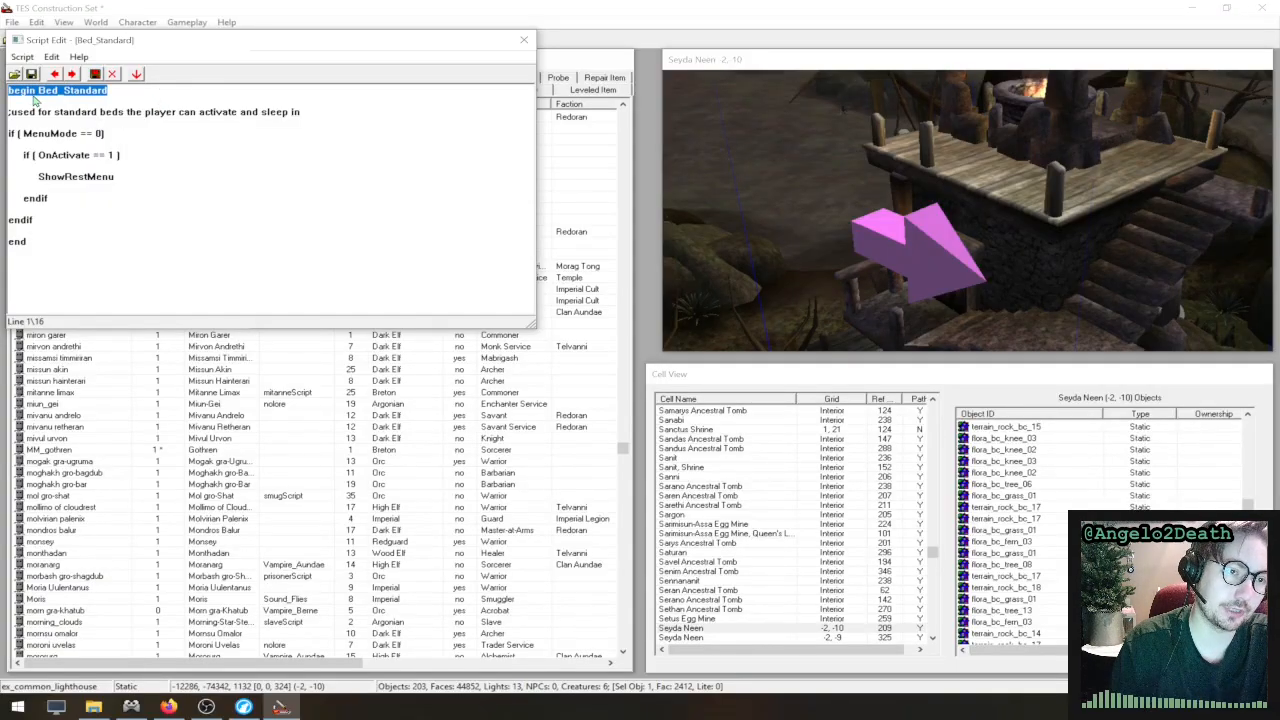
triple_click(54, 92)
left_click(115, 91)
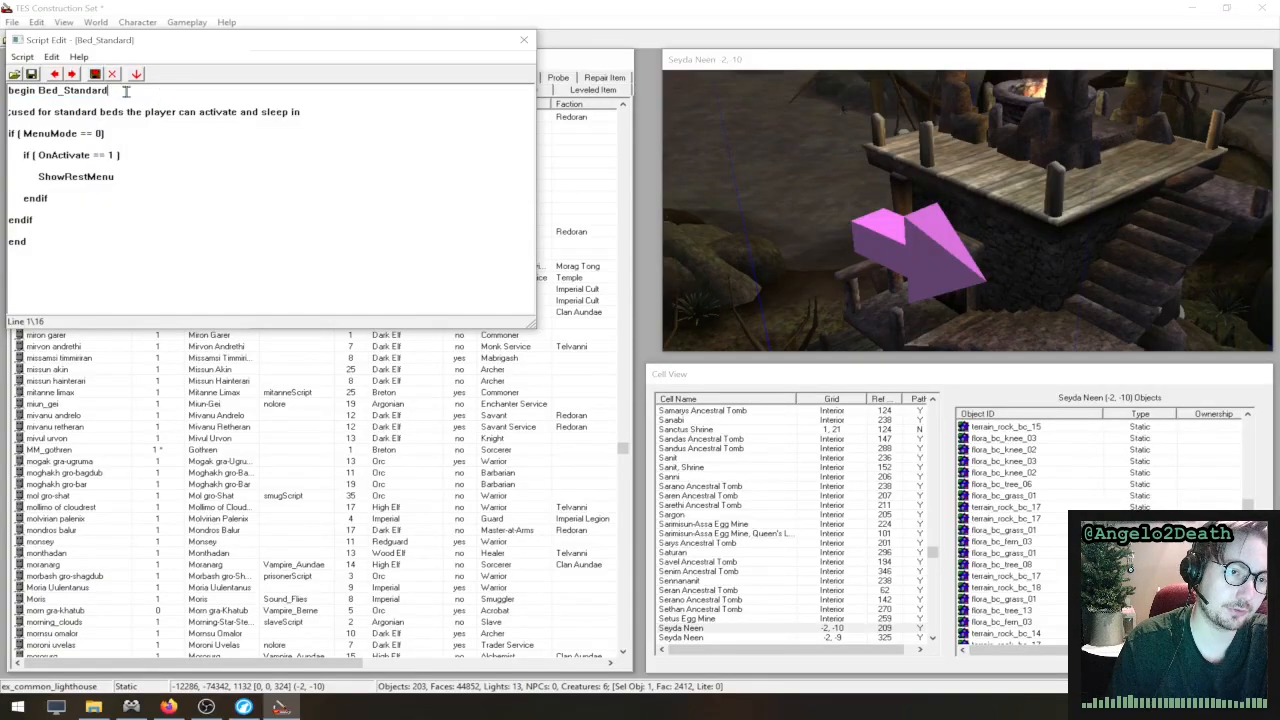
left_click_drag(127, 91, 39, 91)
left_click(38, 91)
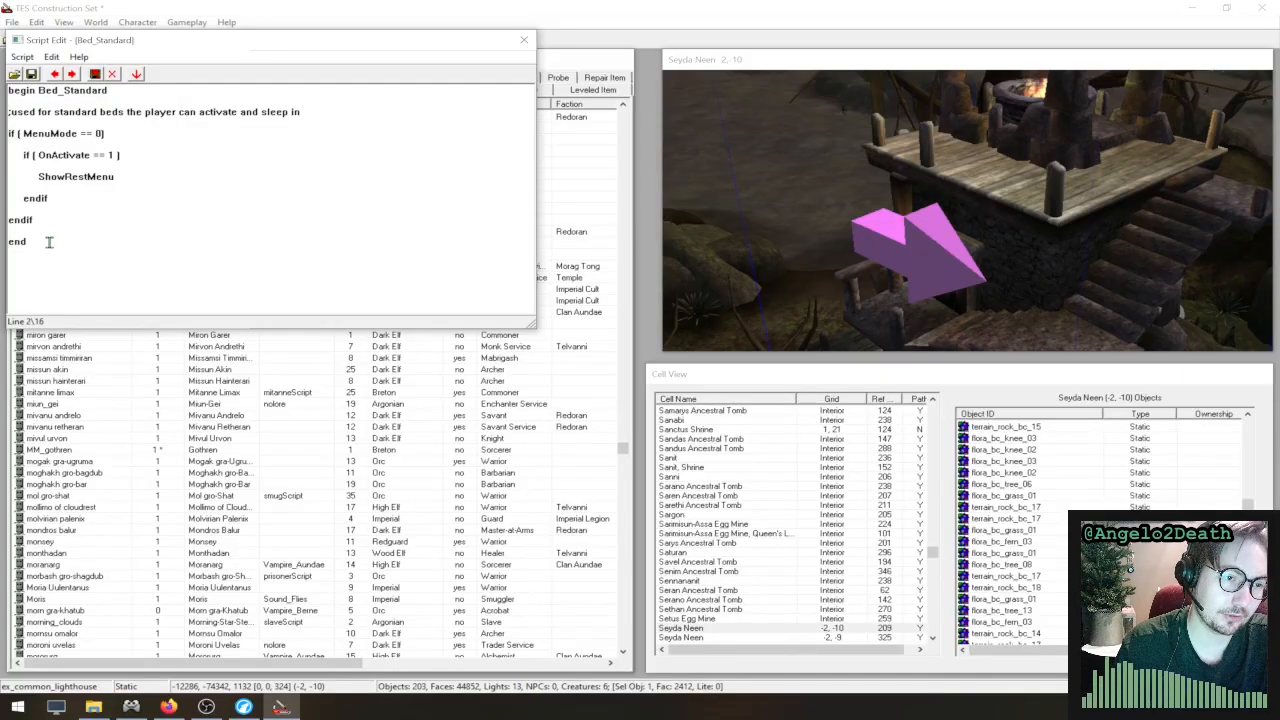
left_click_drag(46, 241, 8, 241)
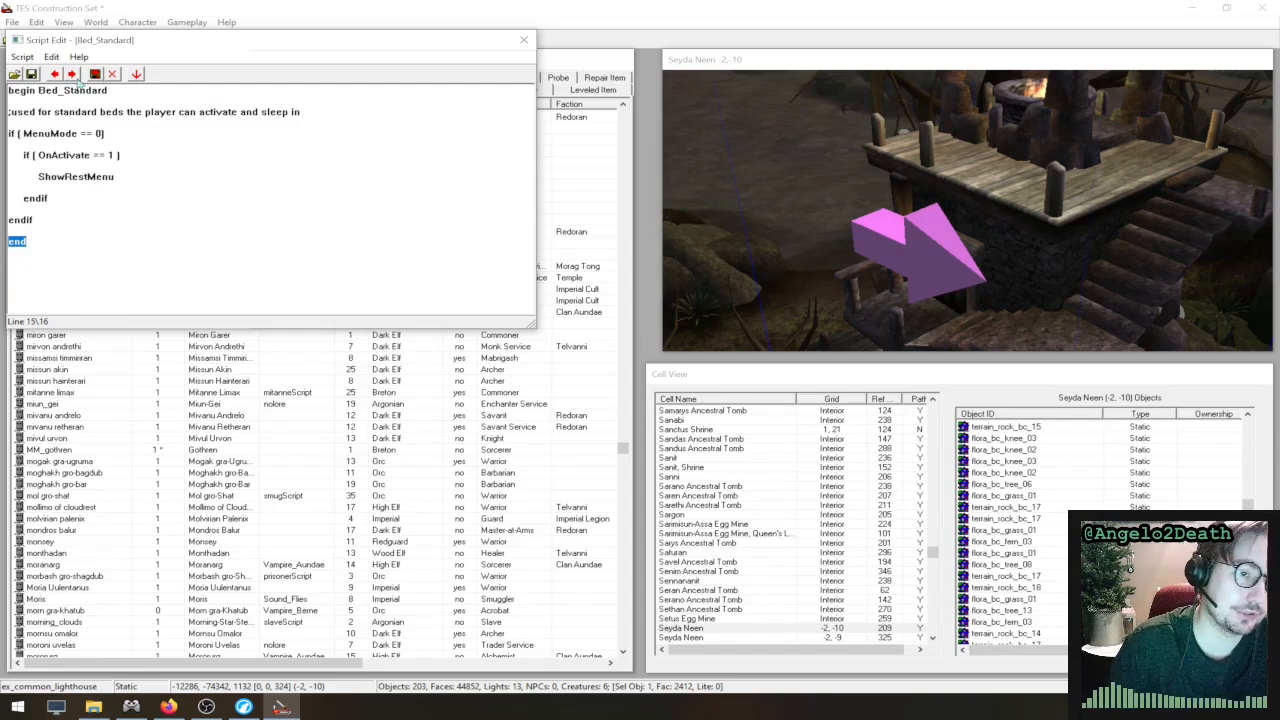
- Examine the comment line about standard beds and the semicolon that introduces it
left_click_drag(304, 112, 8, 112)
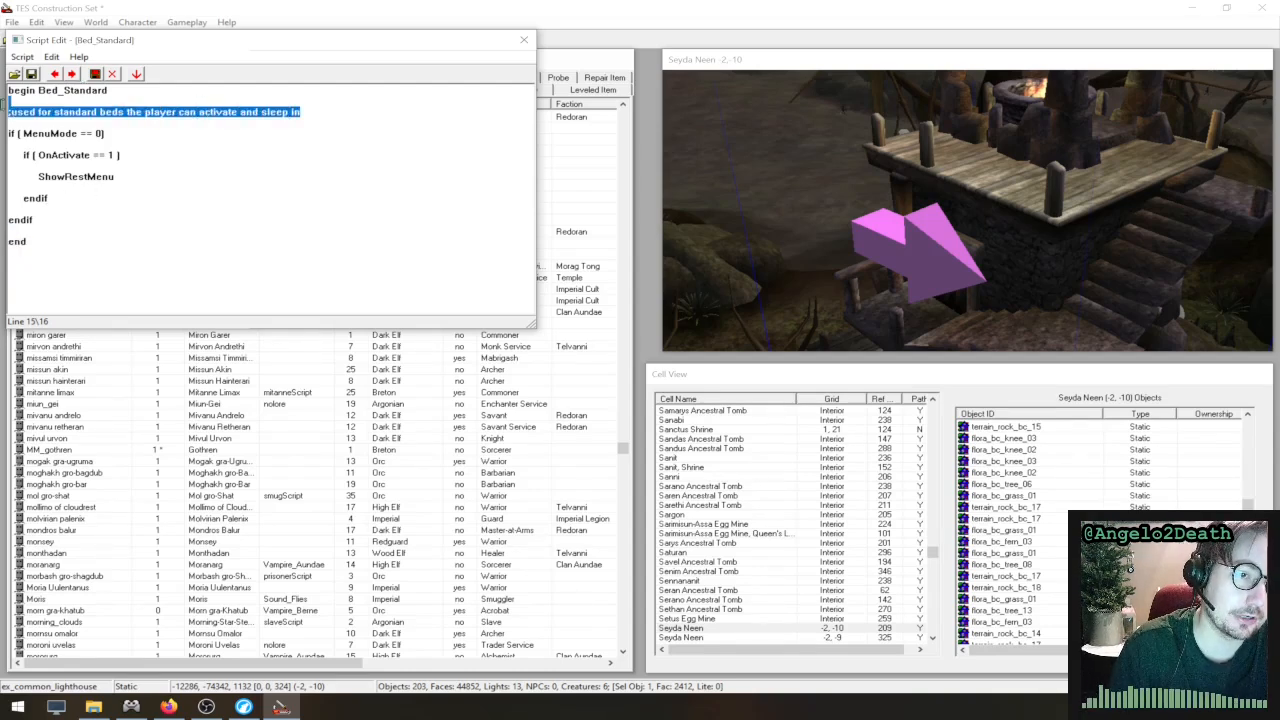
left_click(16, 113)
left_click(5, 113)
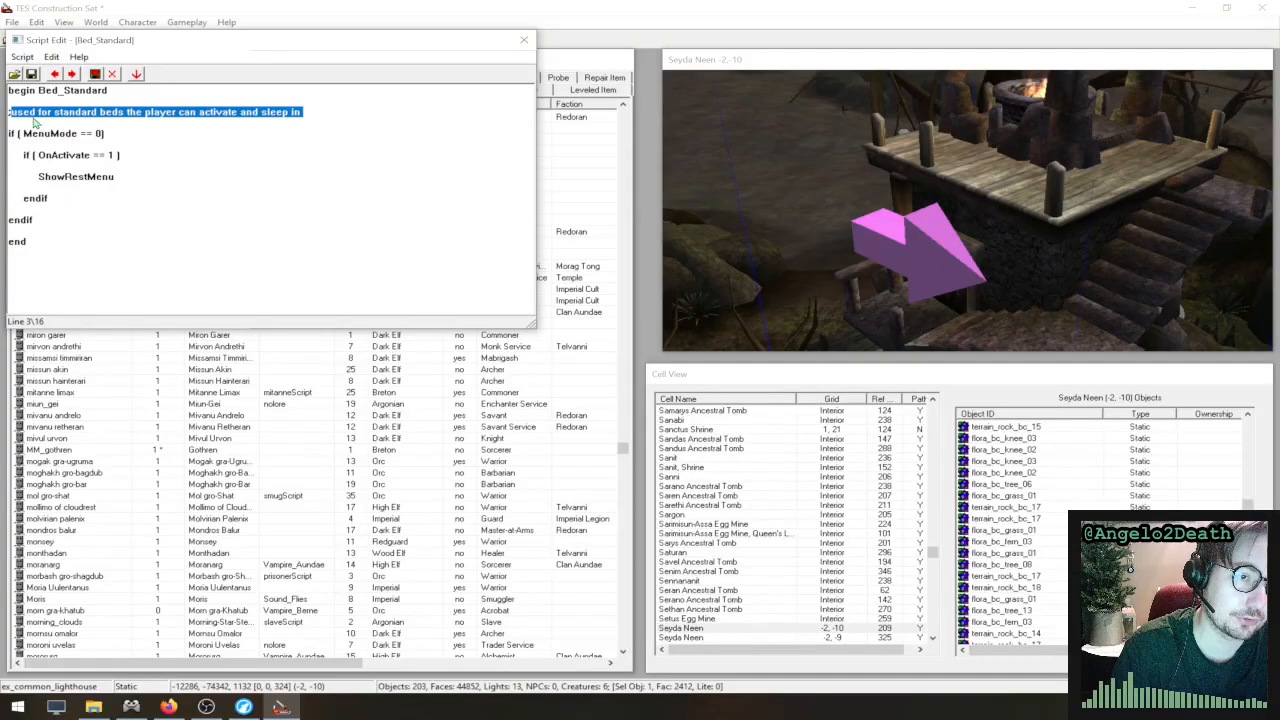
left_click(34, 118)
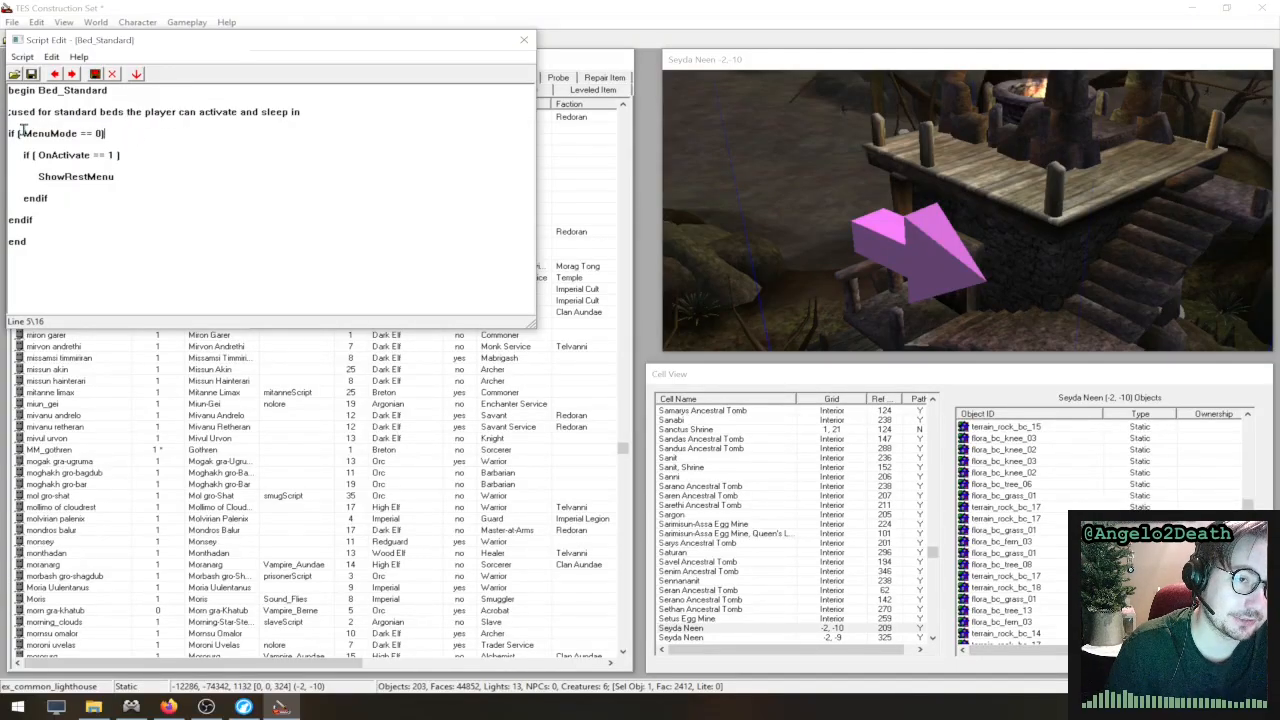
- Examine the MenuMode == 0 condition, including its comparison operator and value
double_click(98, 134)
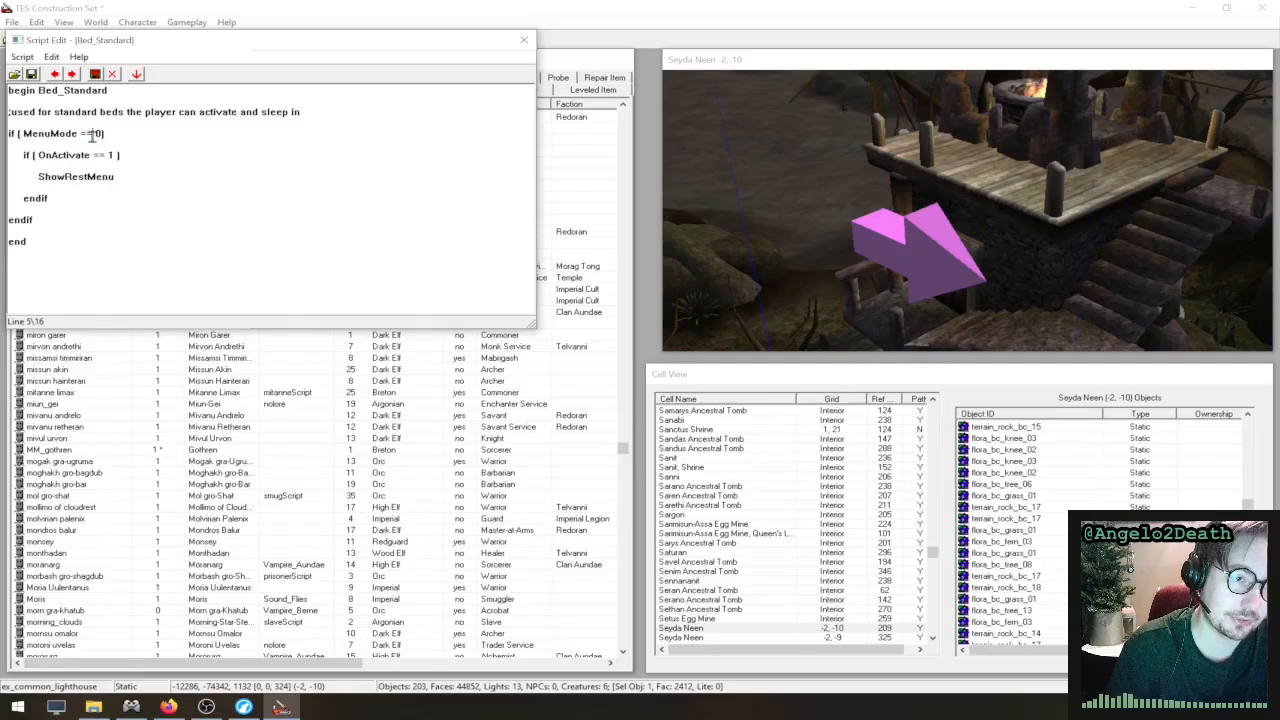
double_click(95, 136)
double_click(79, 136)
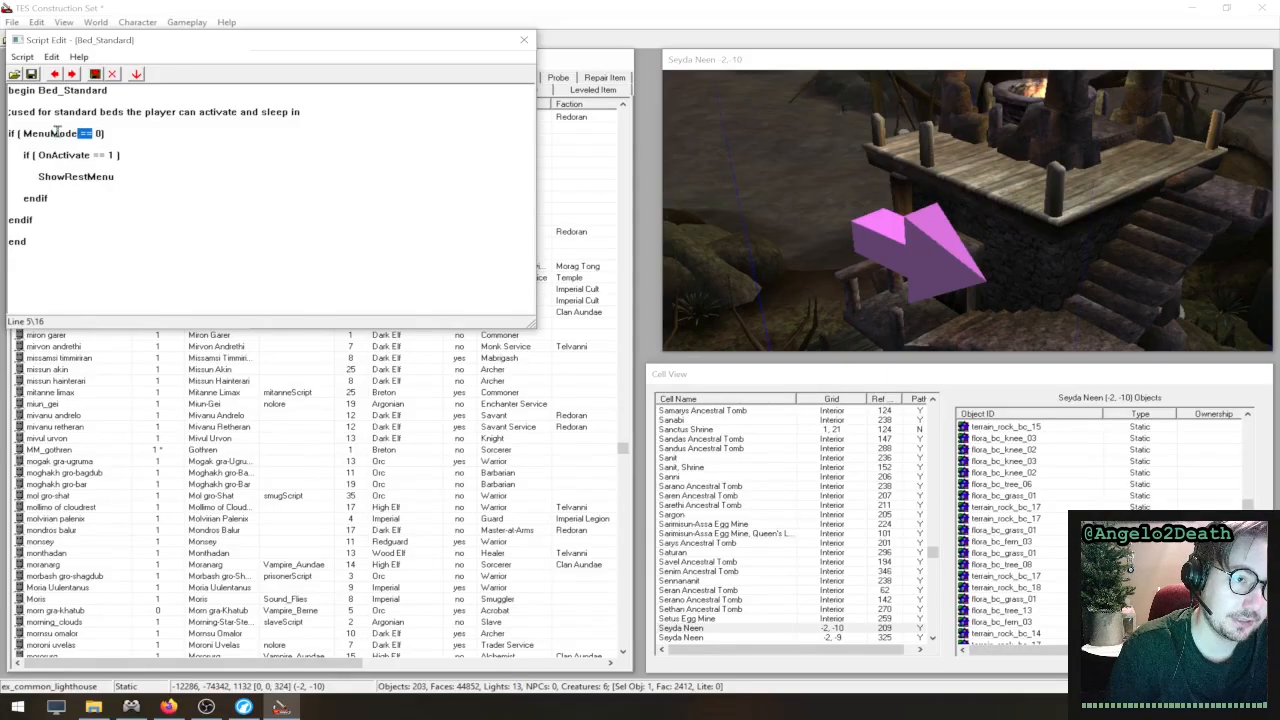
left_click(106, 133)
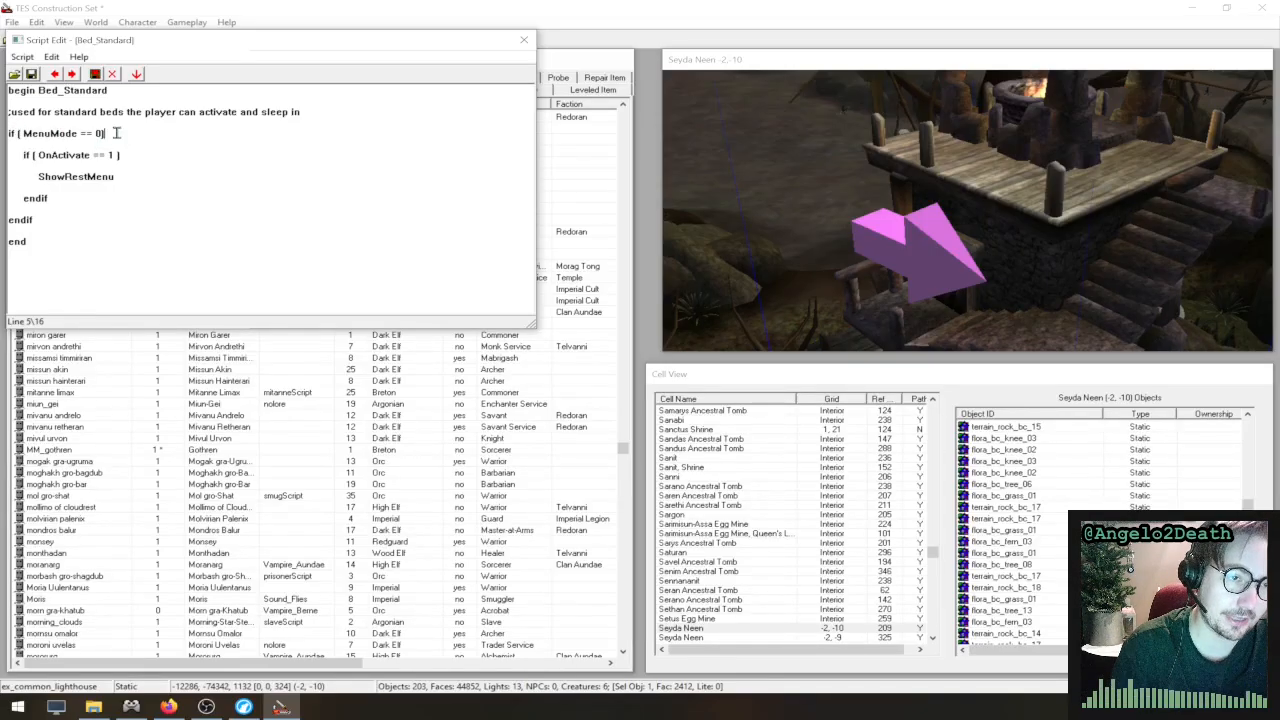
- Examine the nested OnActivate == 1 condition, the ShowRestMenu command it runs, and the closing endif lines
left_click_drag(130, 157, 103, 156)
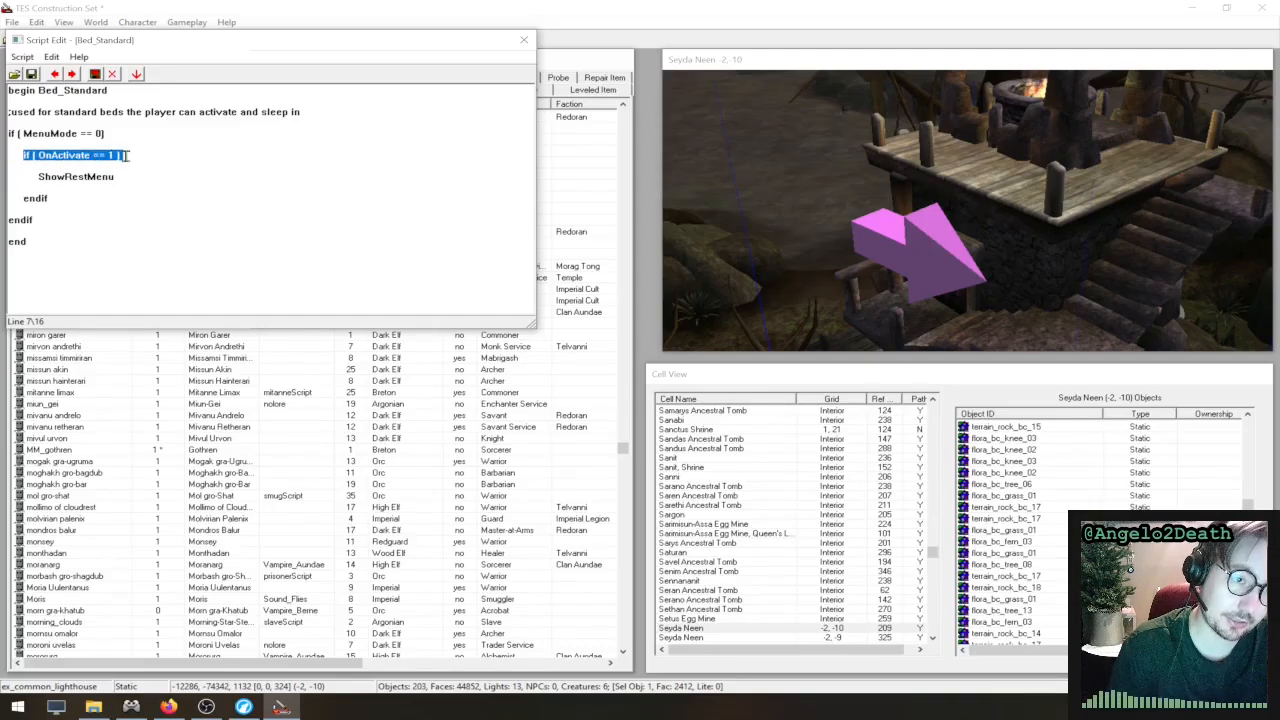
left_click(139, 156)
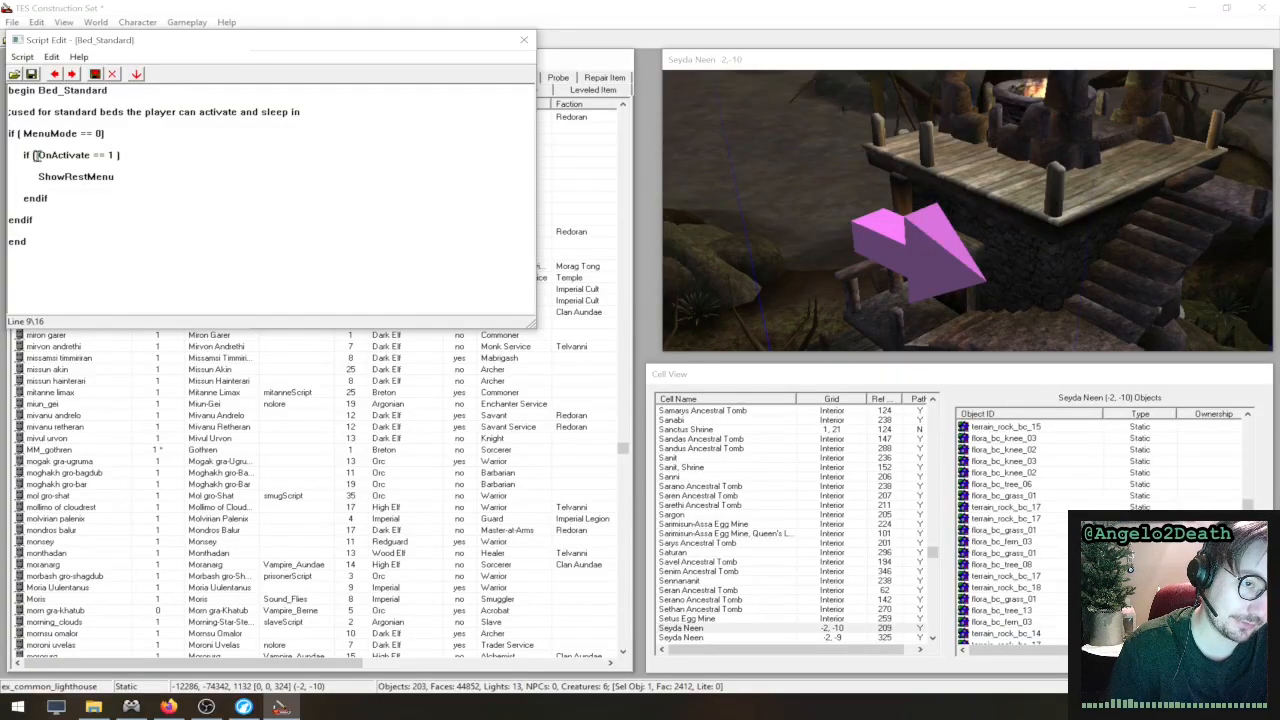
mouse_move(35, 155)
left_mouse_down()
mouse_move(126, 157)
mouse_move(44, 177)
left_mouse_up()
left_click(113, 156)
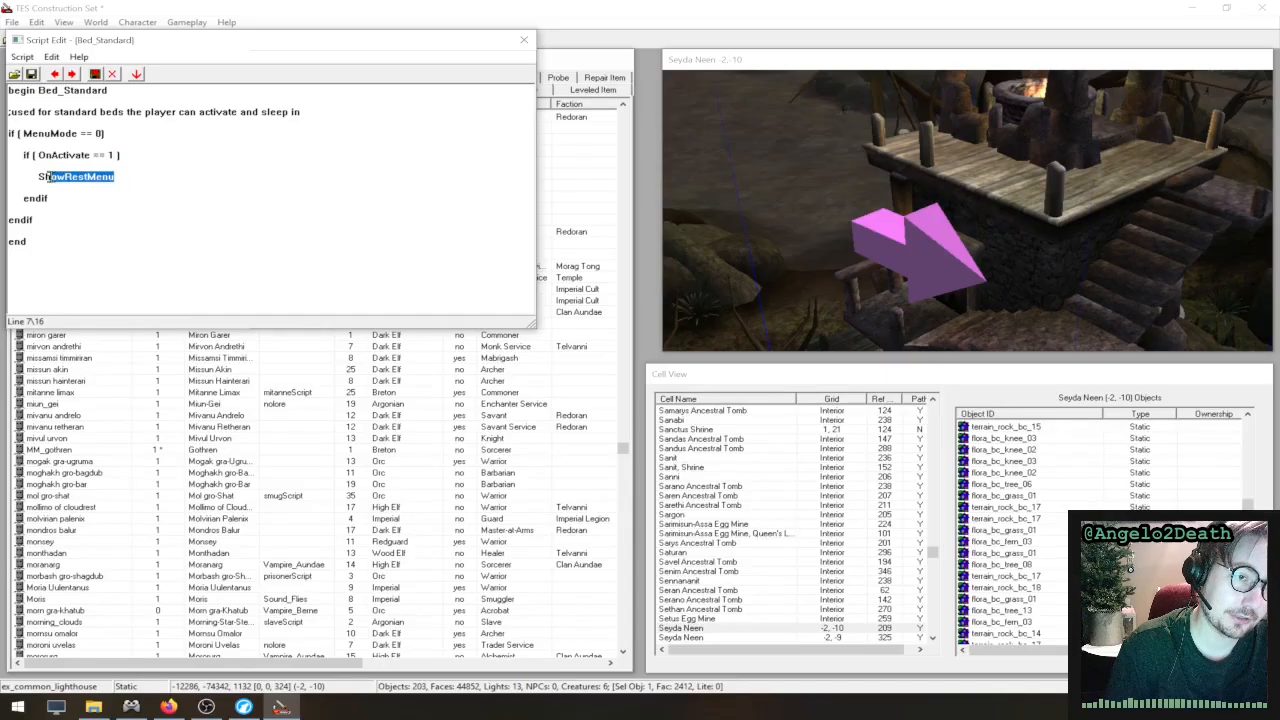
left_click(149, 184)
left_click(44, 227)
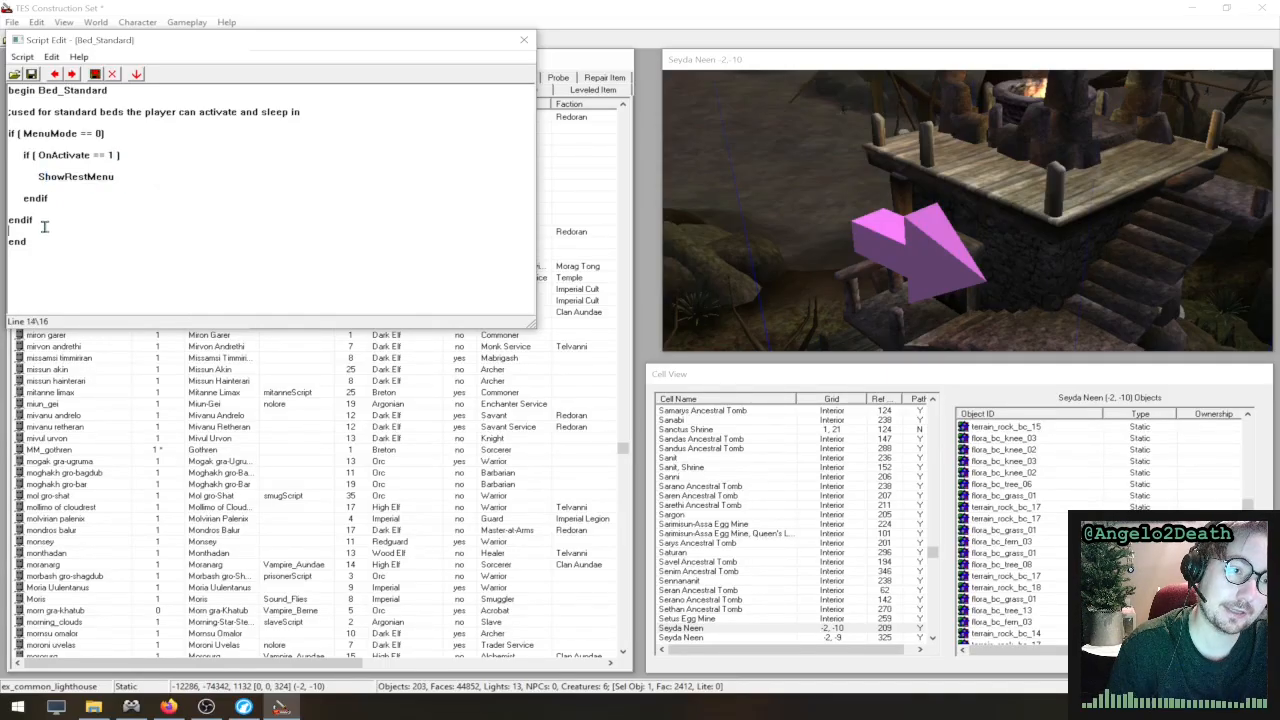
- Examine the MenuMode and OnActivate functions used in the script's two if conditions
left_click(74, 194)
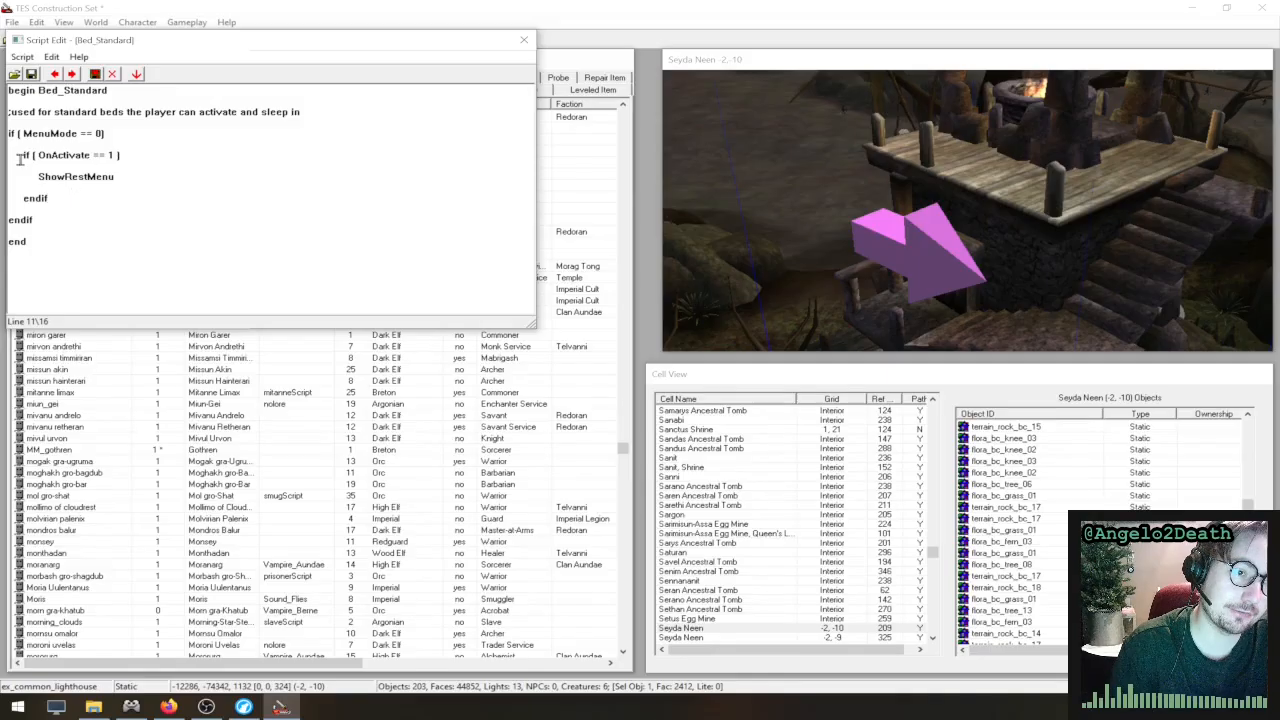
left_click_drag(24, 155, 8, 134)
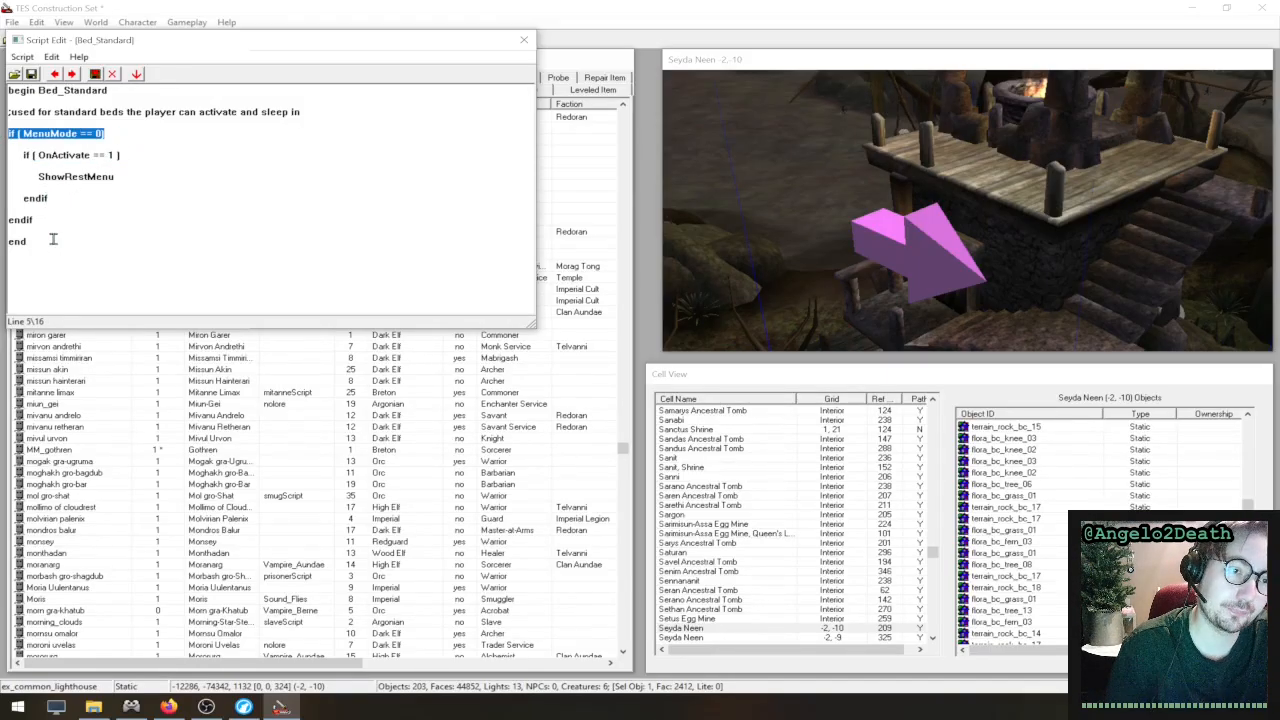
double_click(59, 136)
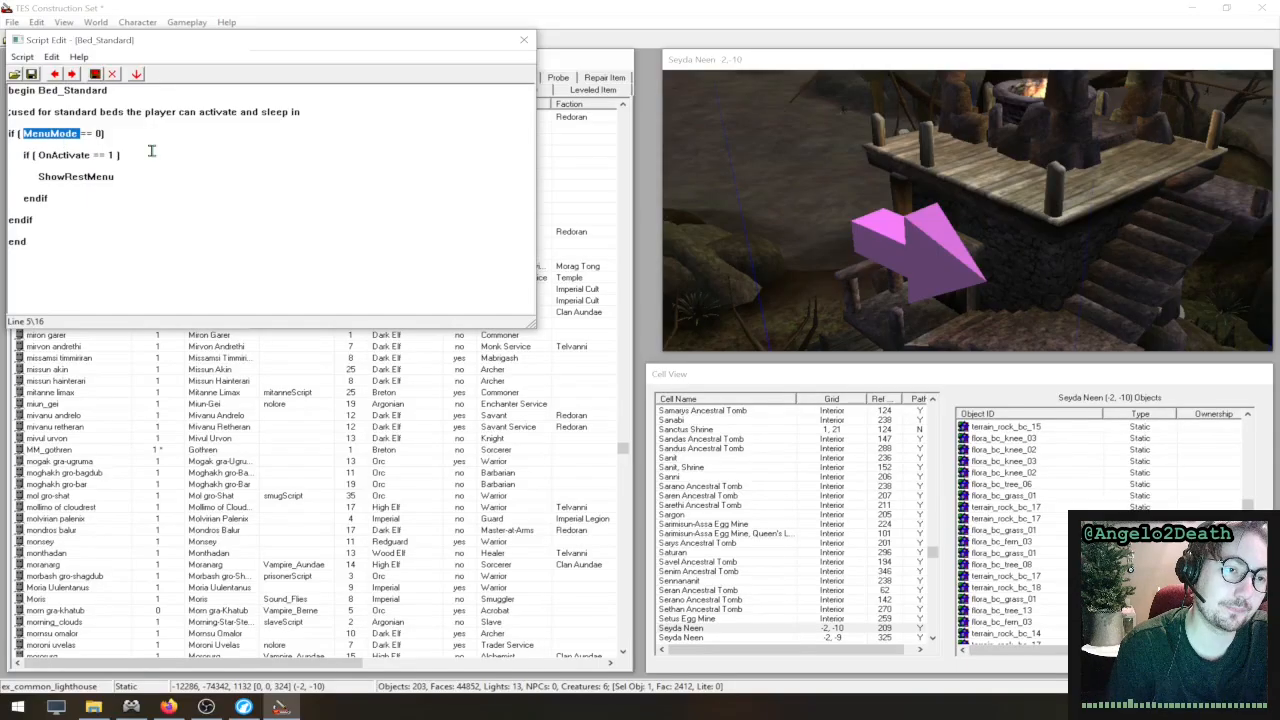
double_click(75, 154)
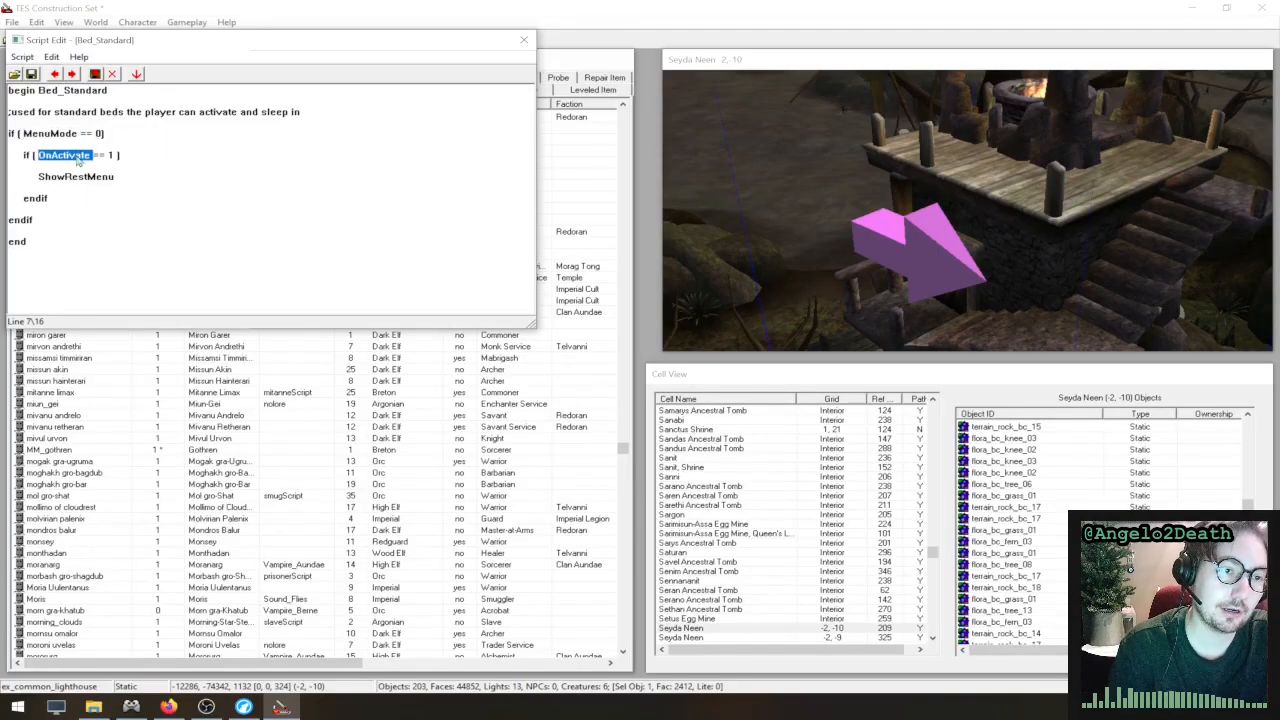
left_click(133, 163)
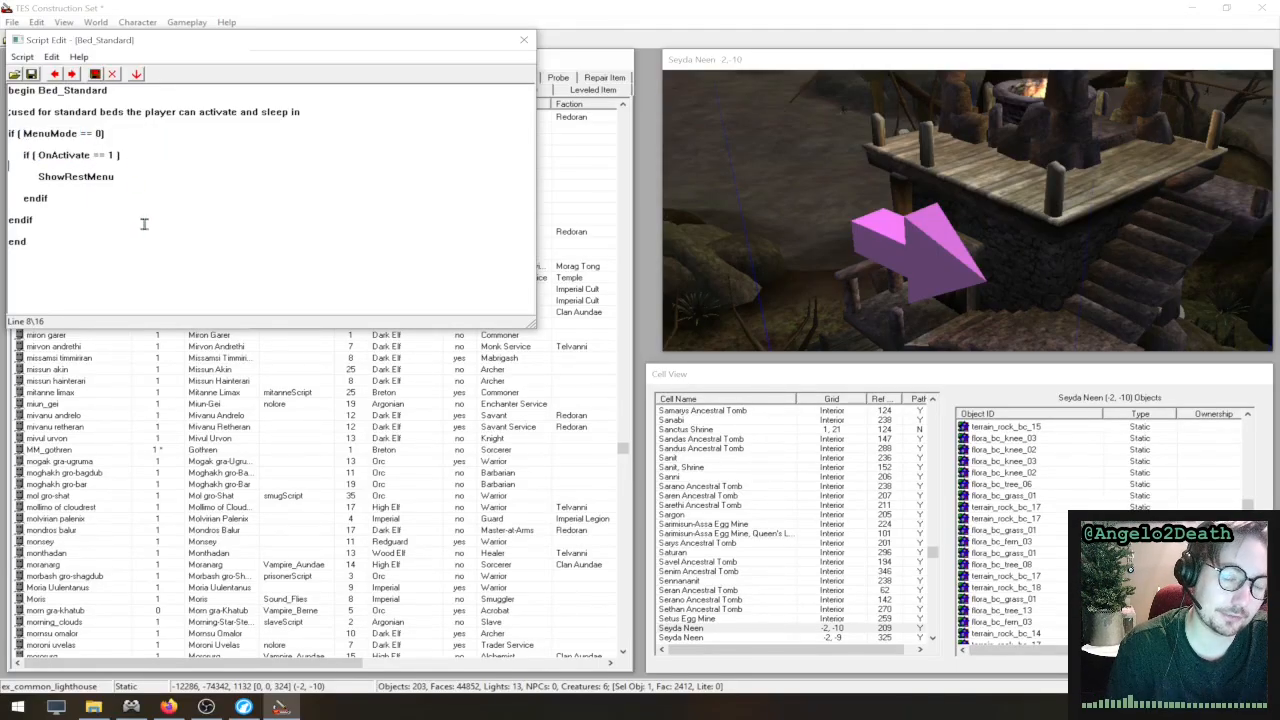
- Switch to the browser, search the UESP alphabetical function list for "onactivate" and open the OnActivate page
left_click(243, 707)
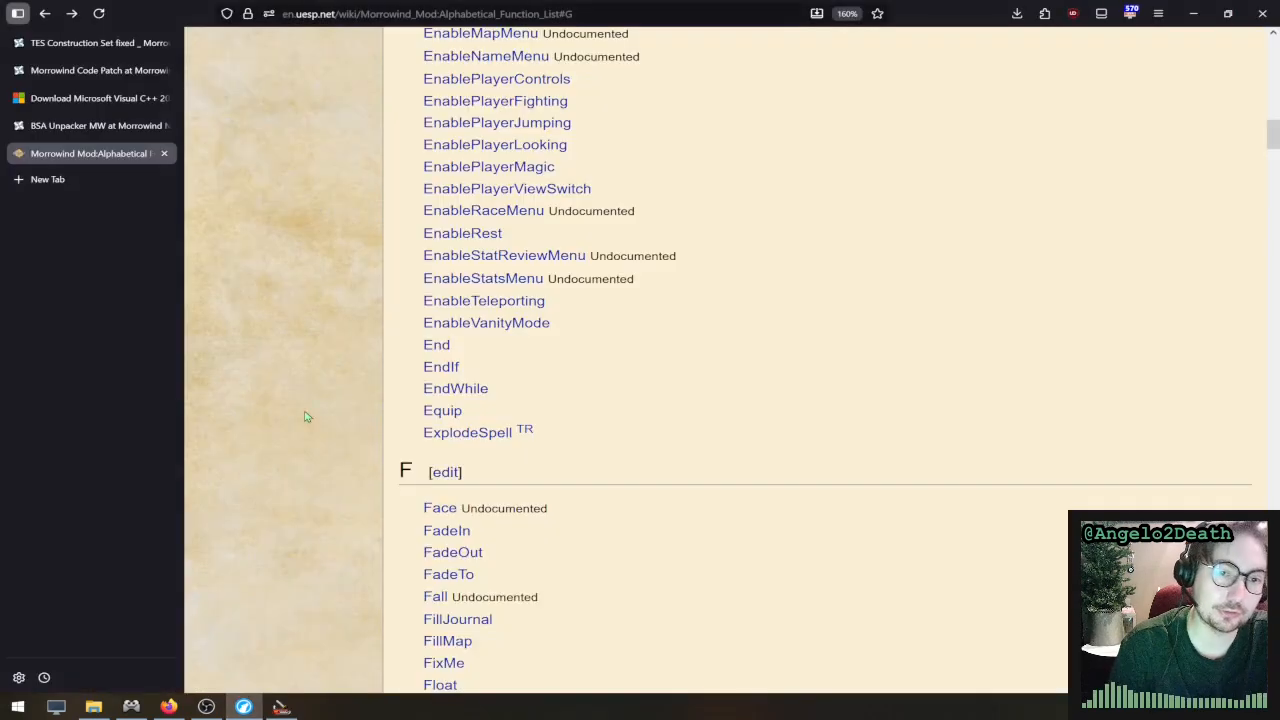
mouse_move(520, 285)
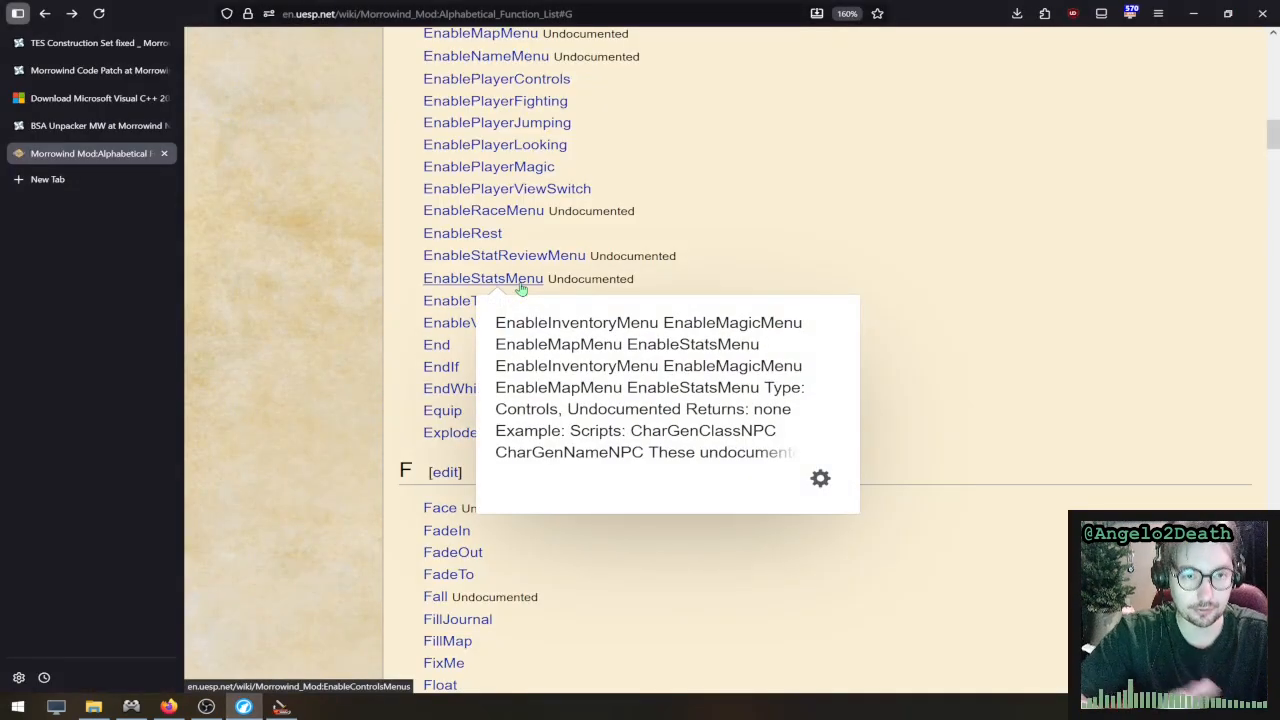
key("ctrl+f")
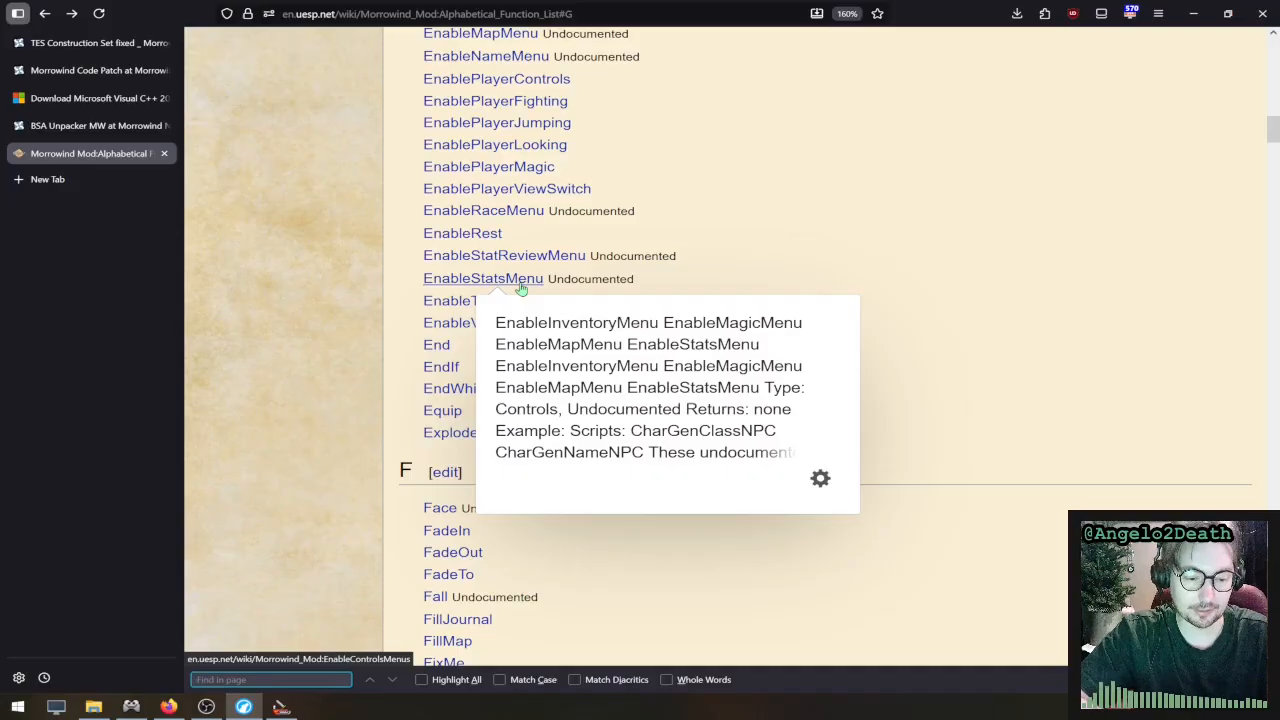
type("onactivate")
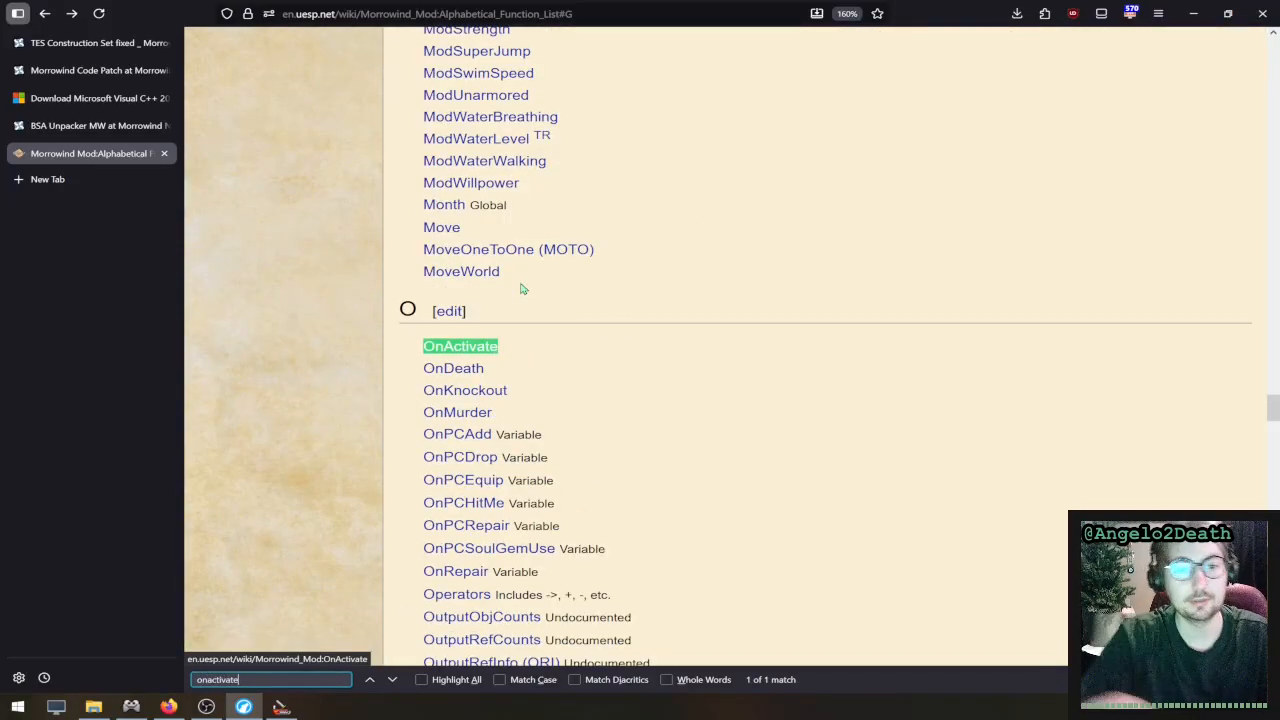
left_click(492, 348)
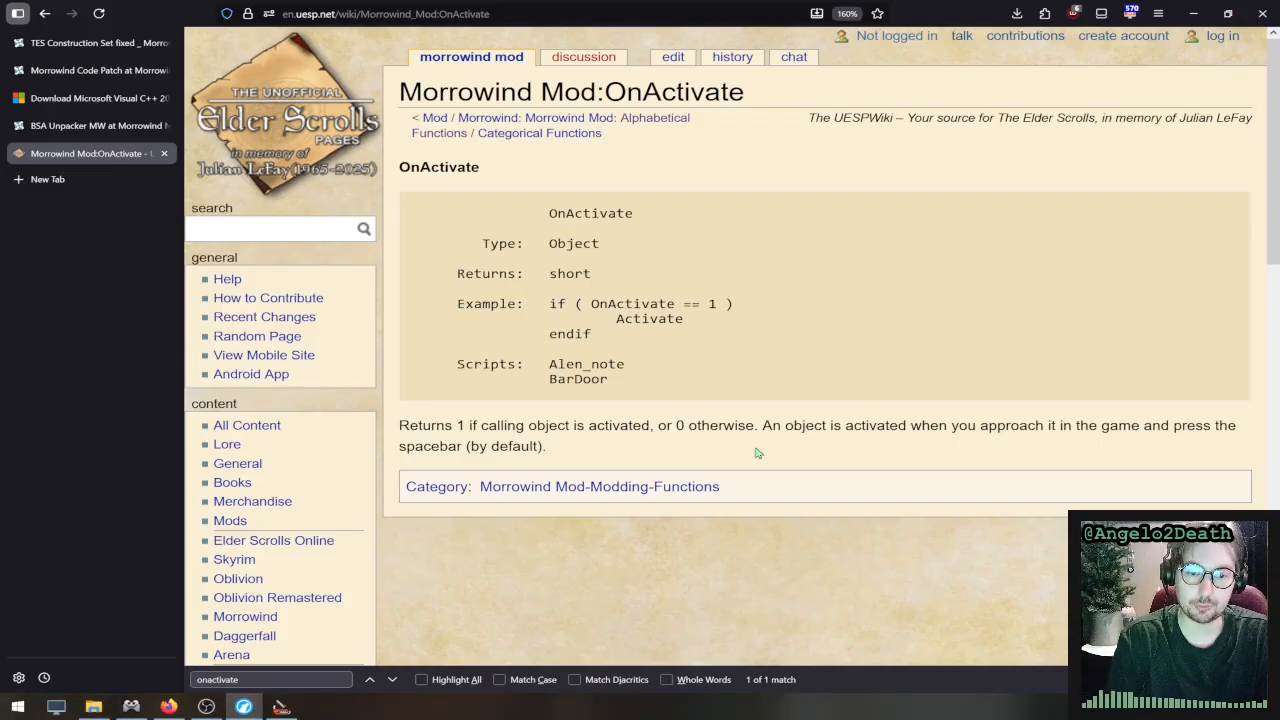
- Check the Bed_Standard script again, return to the UESP function list, and find and open the MenuMode page
left_click(281, 707)
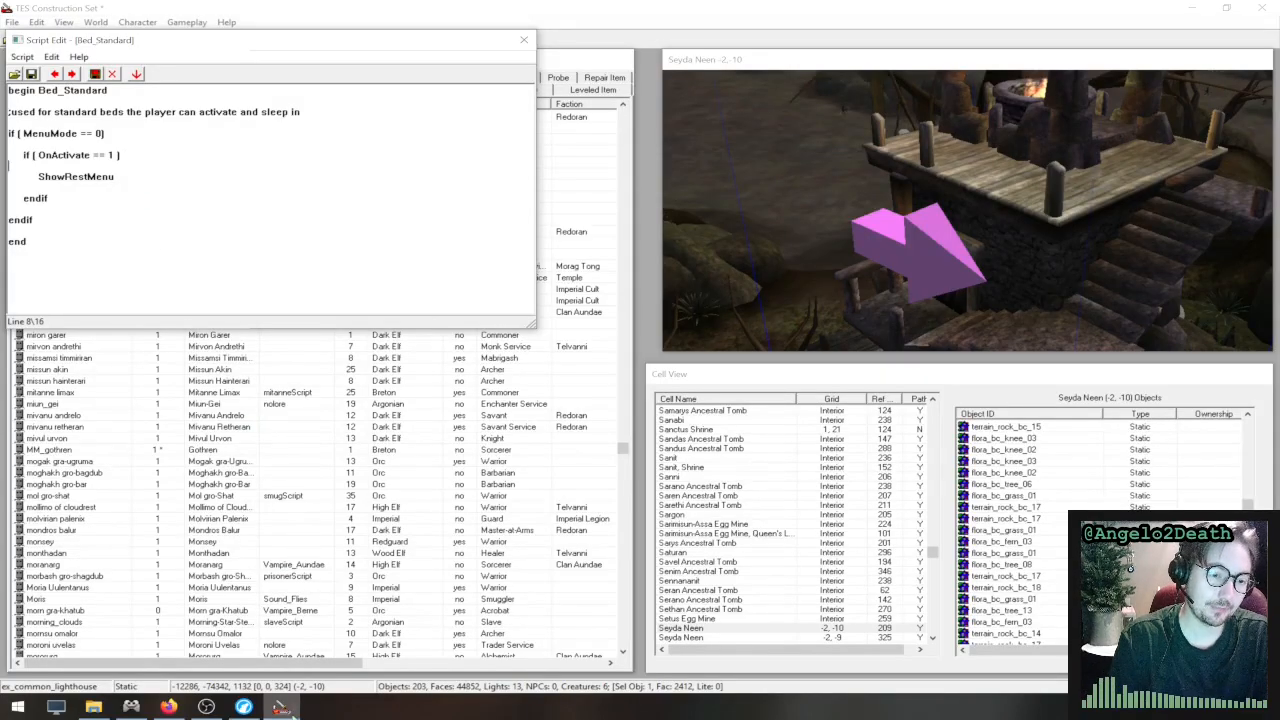
left_click(281, 707)
left_click(44, 13)
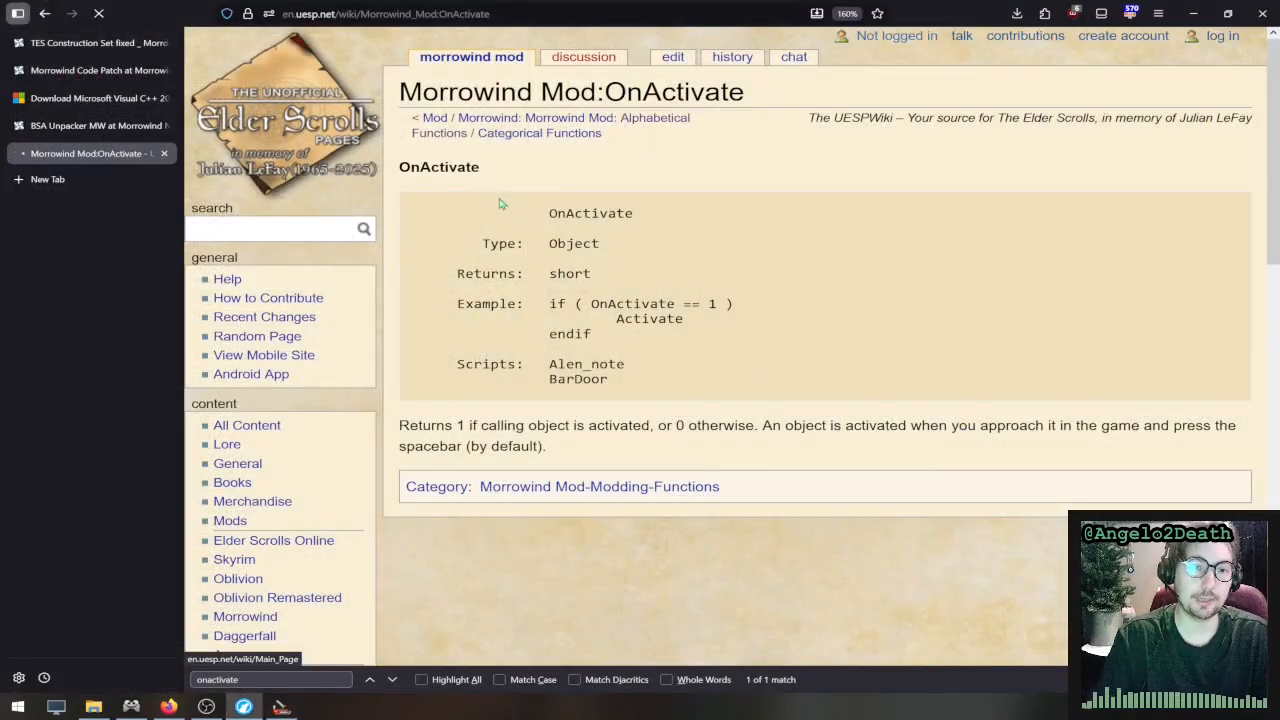
key("ctrl+f")
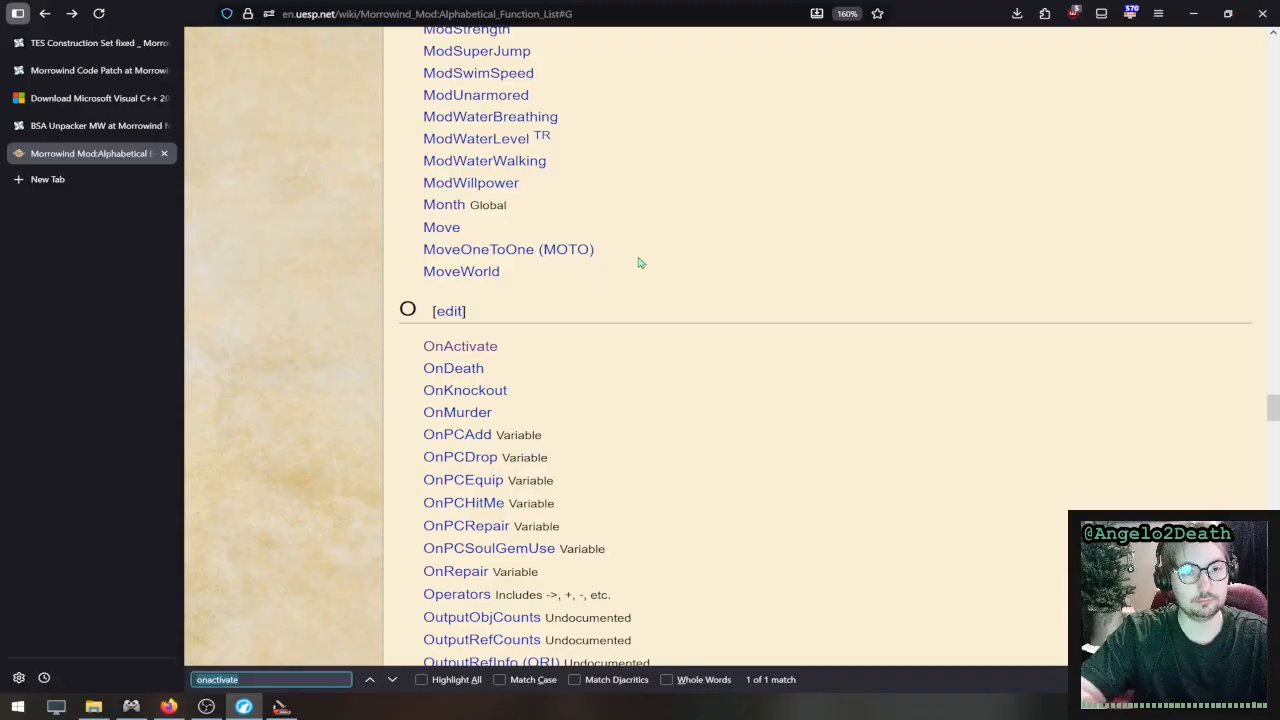
type("menumod")
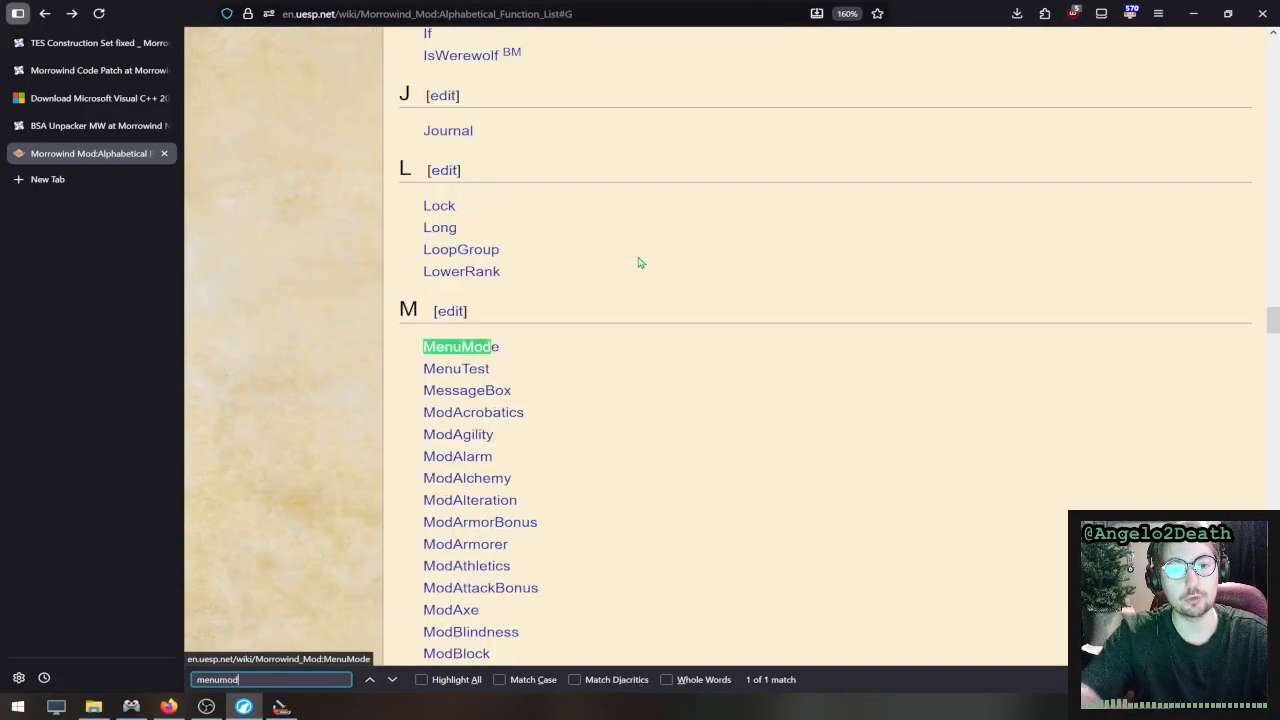
left_click(480, 346)
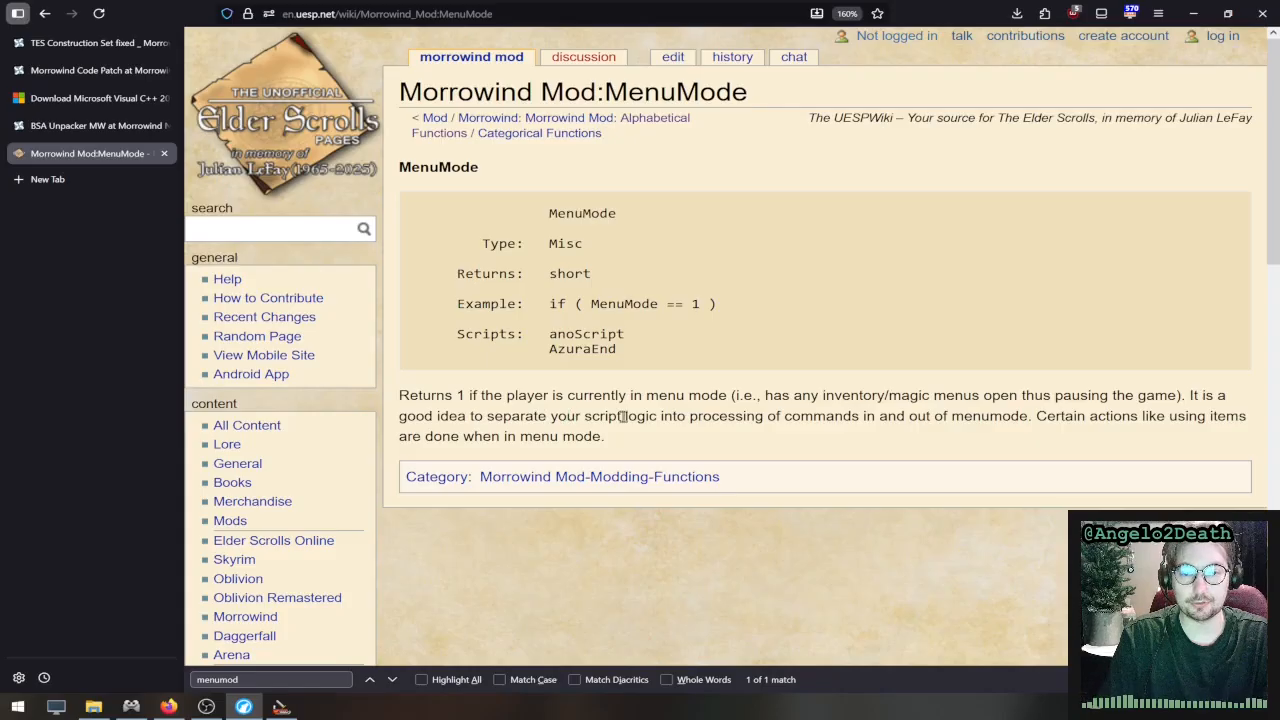
- Read the MenuMode description, focusing on separating script logic into commands processed in and out of menumode
left_click_drag(608, 416, 751, 440)
left_click(751, 440)
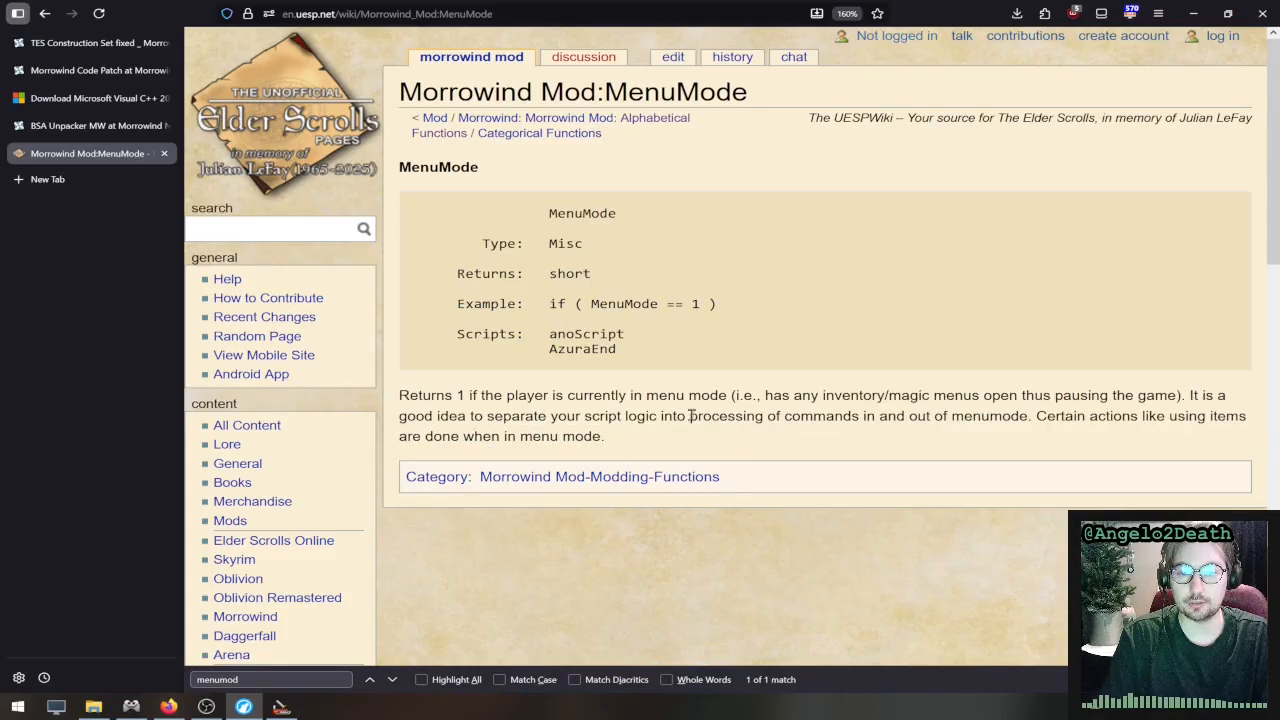
left_click_drag(660, 418, 1024, 418)
left_click(1020, 425)
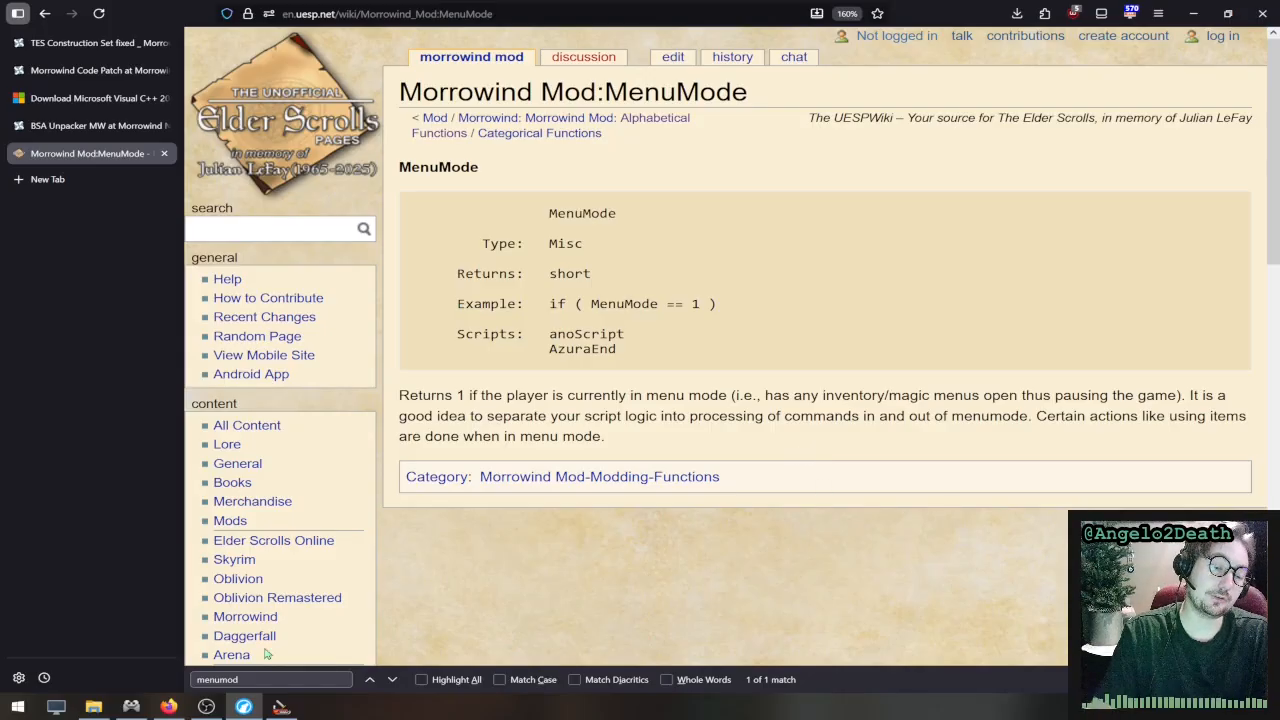
mouse_move(281, 707)
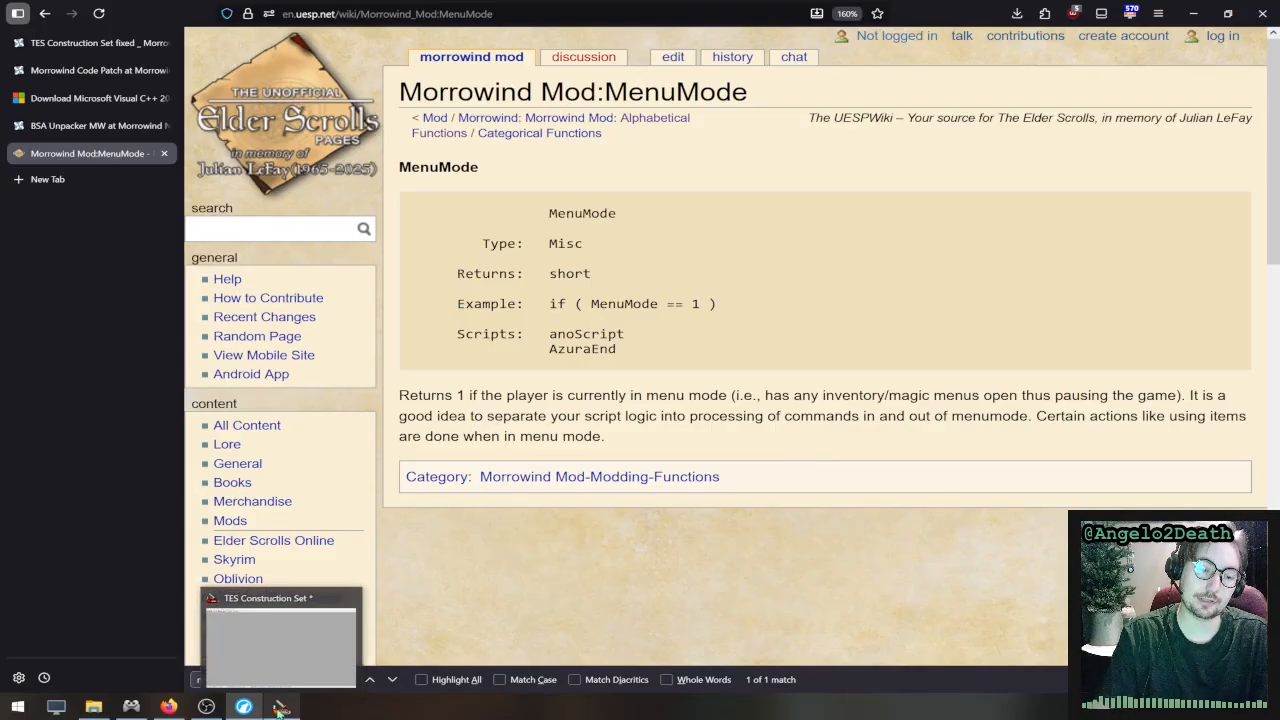
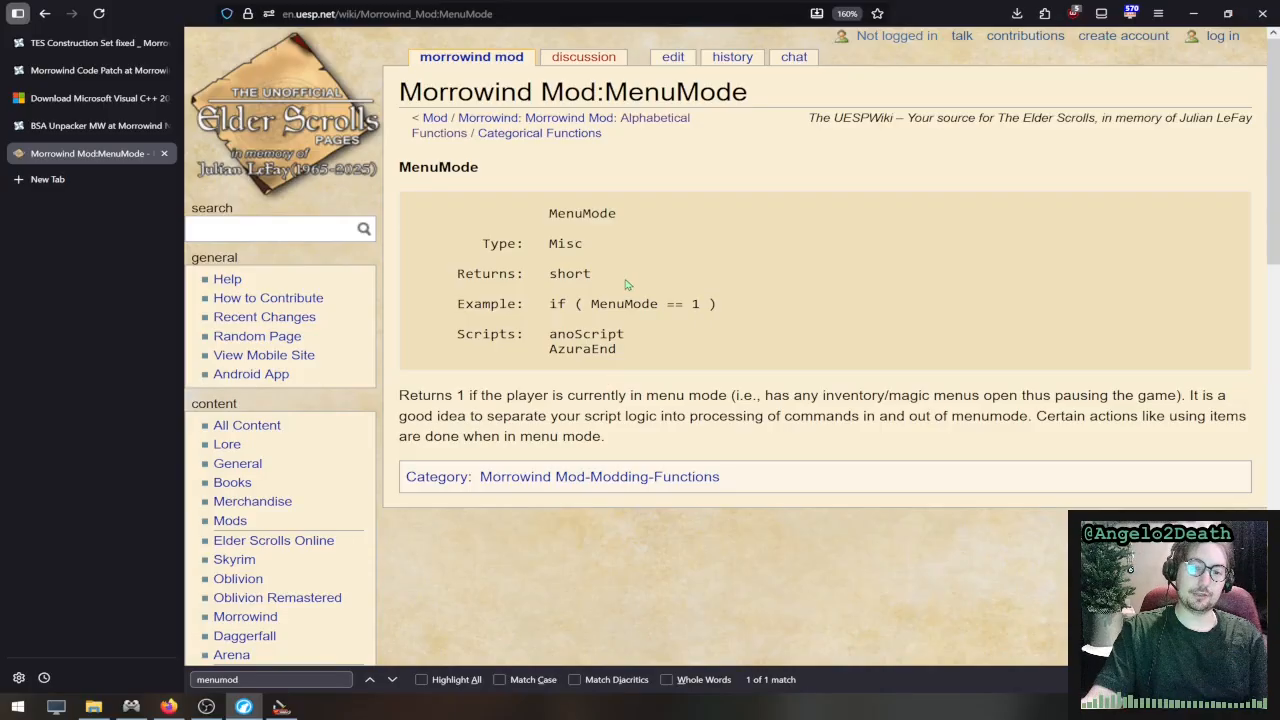
- Examine the example condition on the MenuMode page
left_click_drag(743, 312, 577, 304)
left_click_drag(577, 305, 725, 312)
left_click(725, 312)
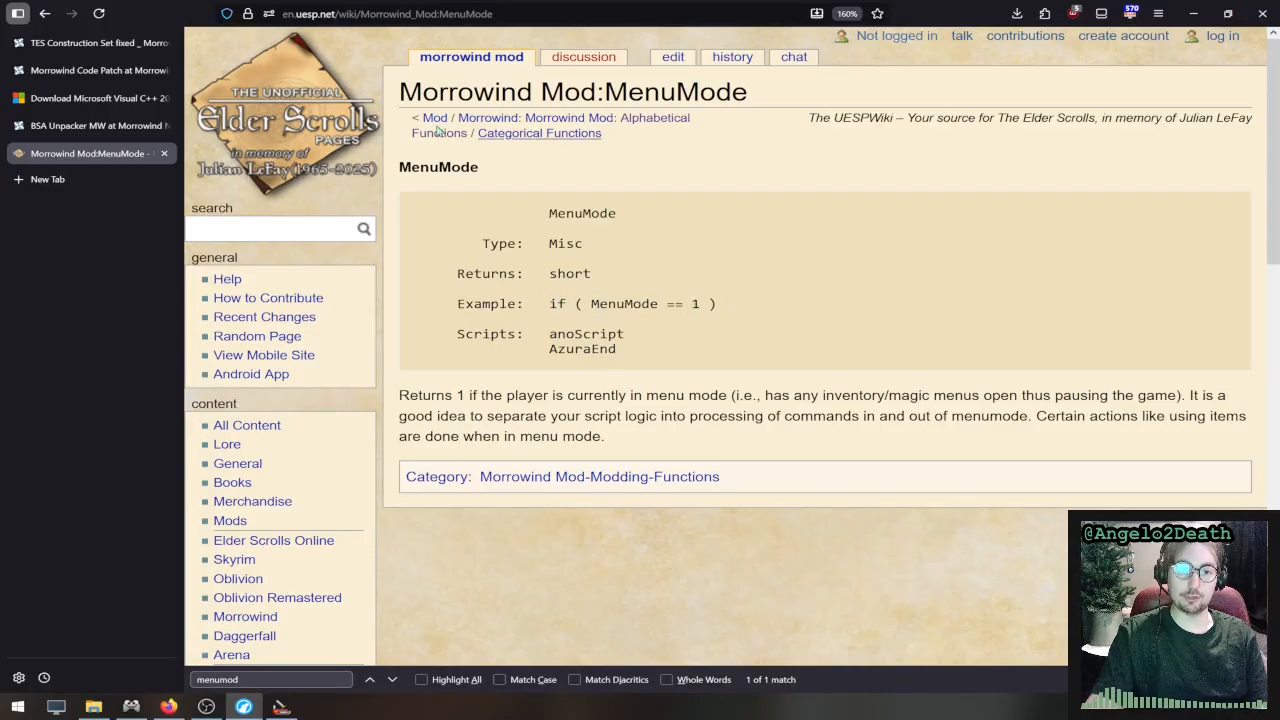
- Go back to the alphabetical function list, search it for "return" and open the Return page
left_click(44, 13)
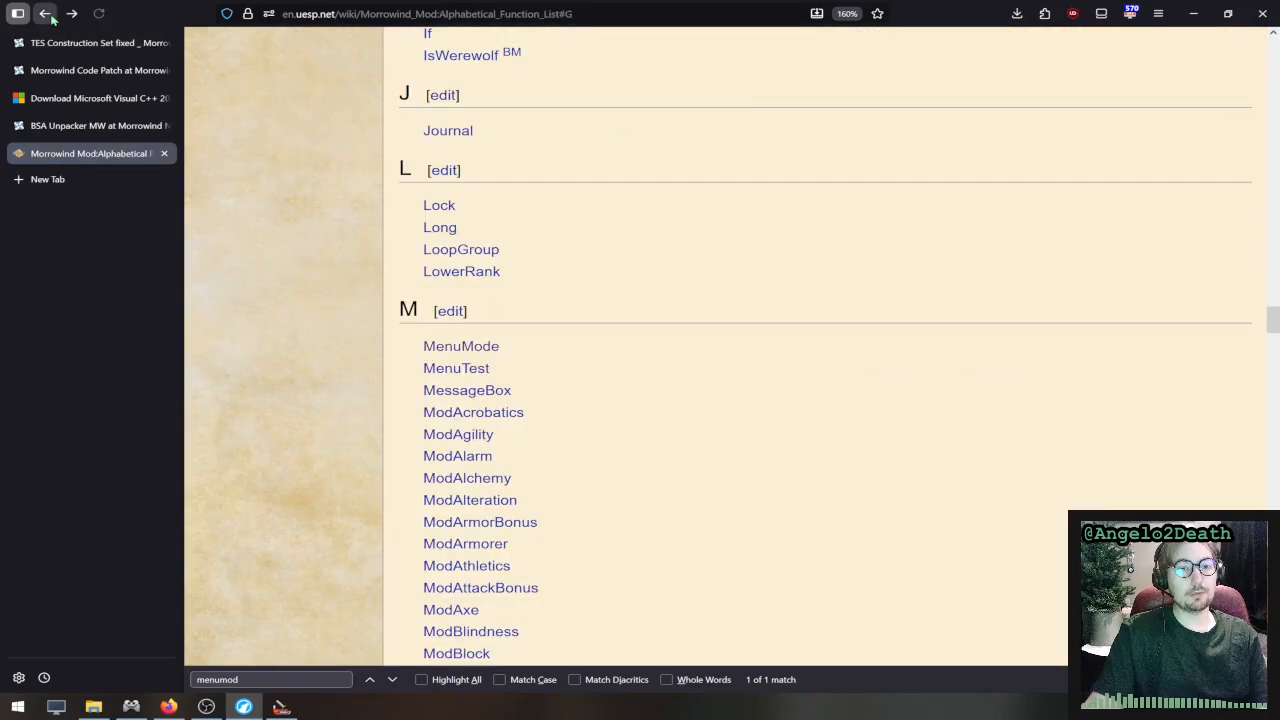
key("ctrl+f")
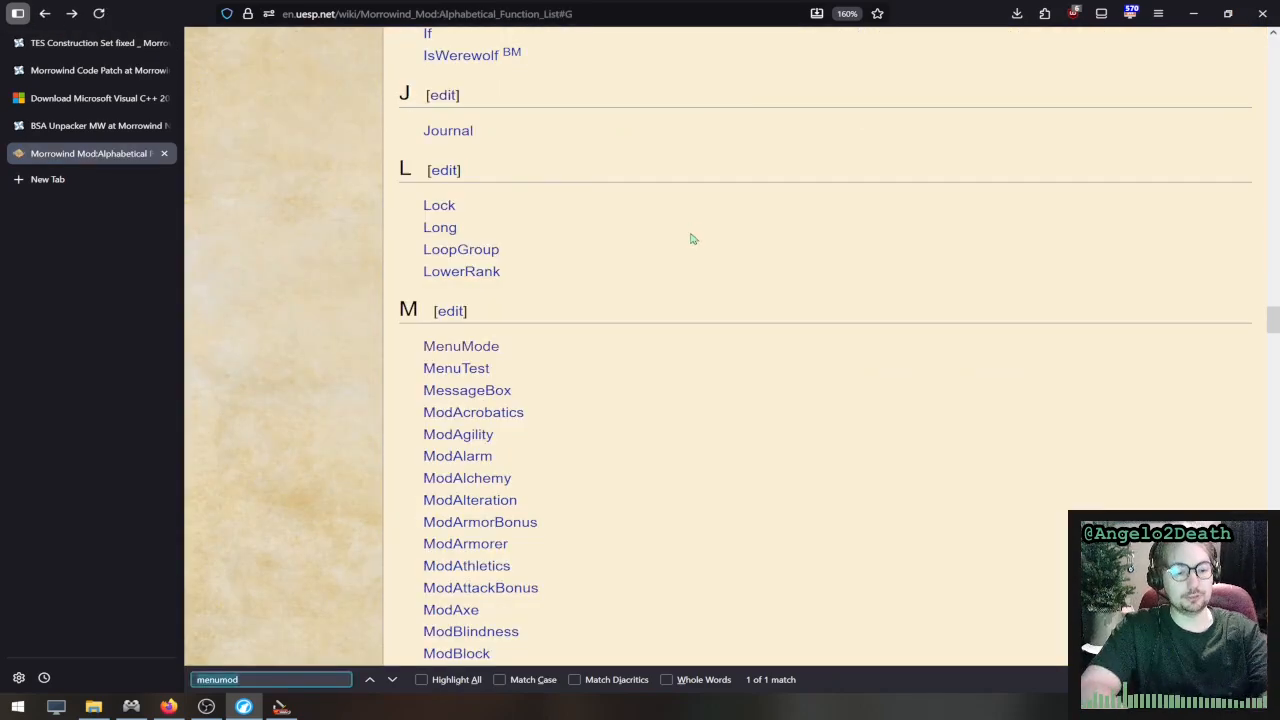
type("return")
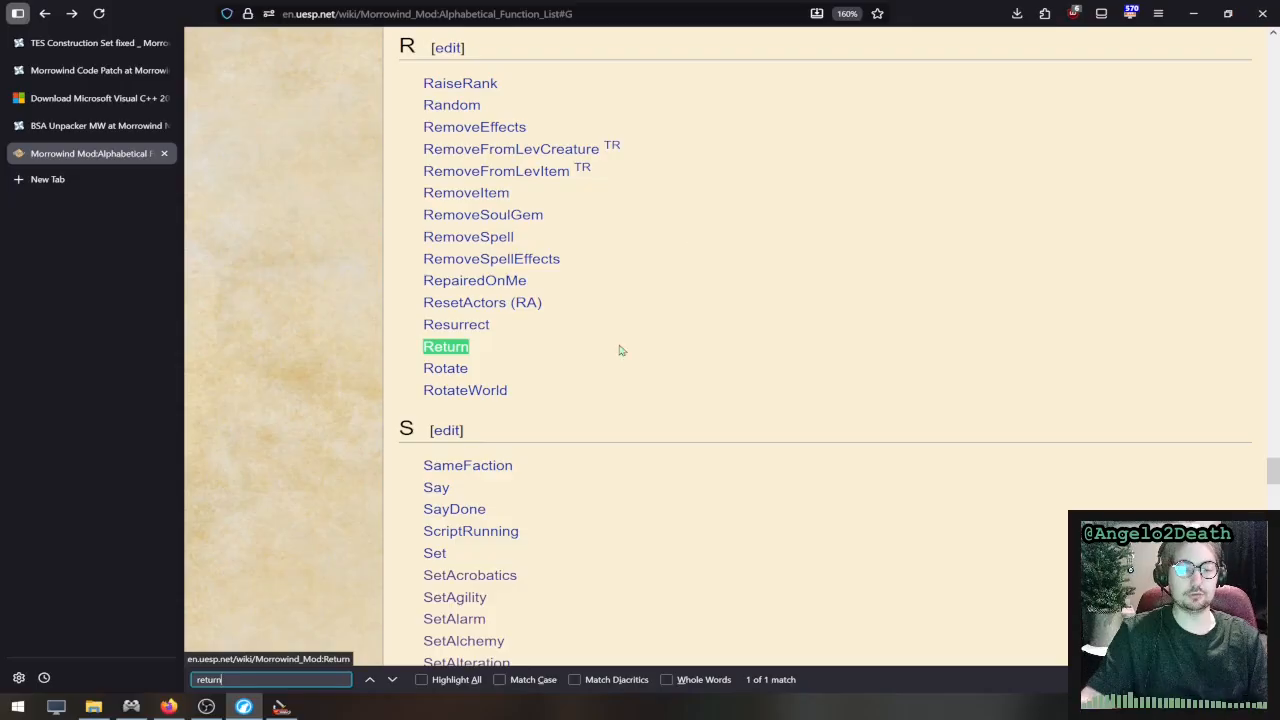
key("Return")
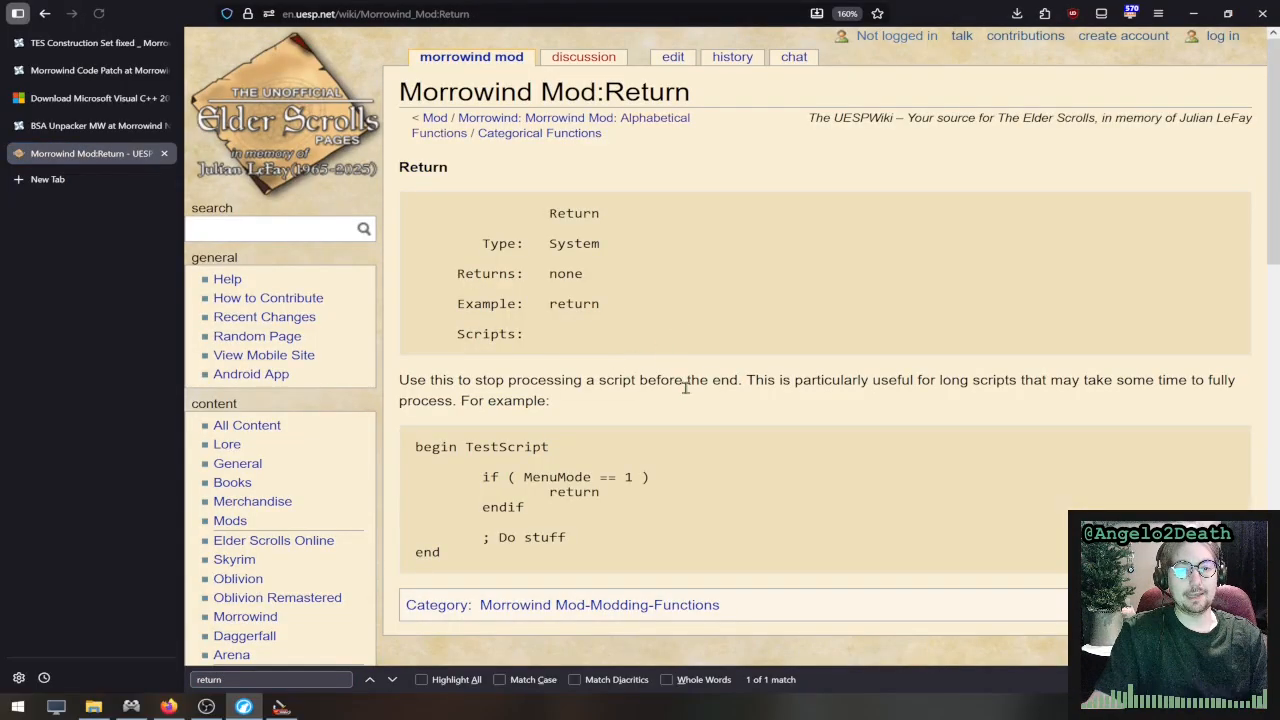
- Read the Return description on stopping a script before its end, and examine the return line in the TestScript example
left_click_drag(505, 380, 748, 381)
left_click(743, 399)
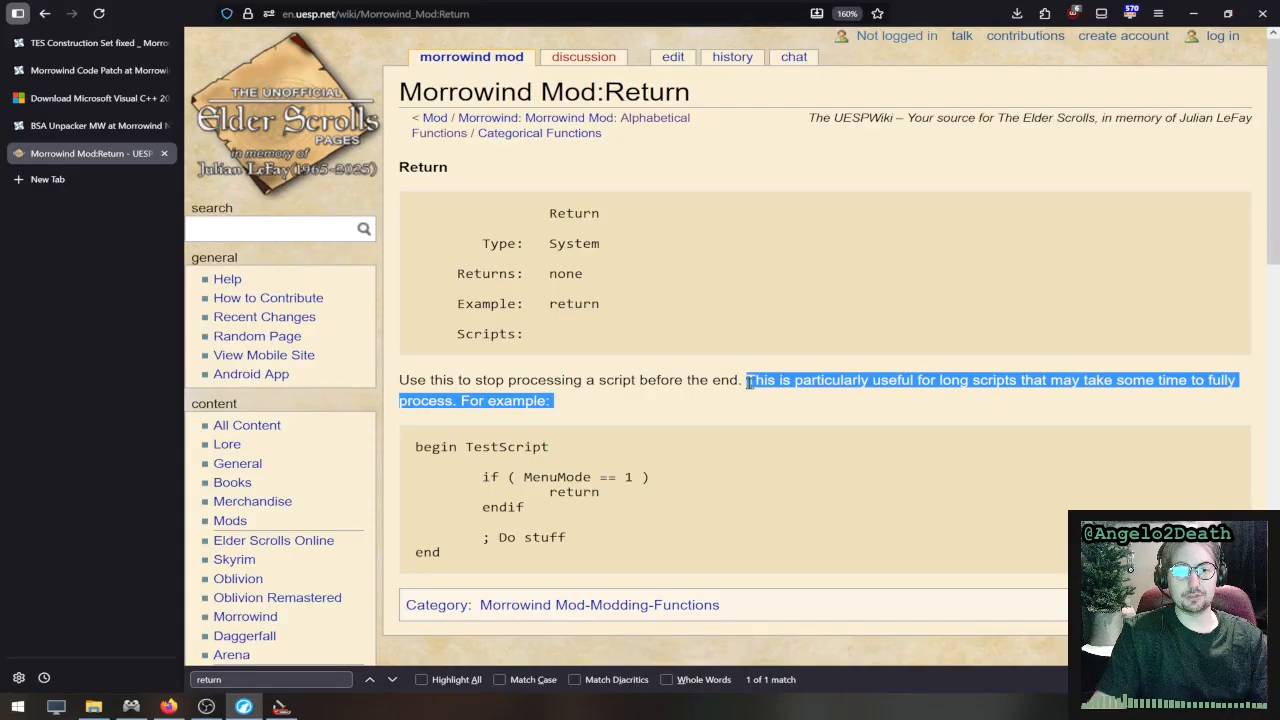
left_click(755, 406)
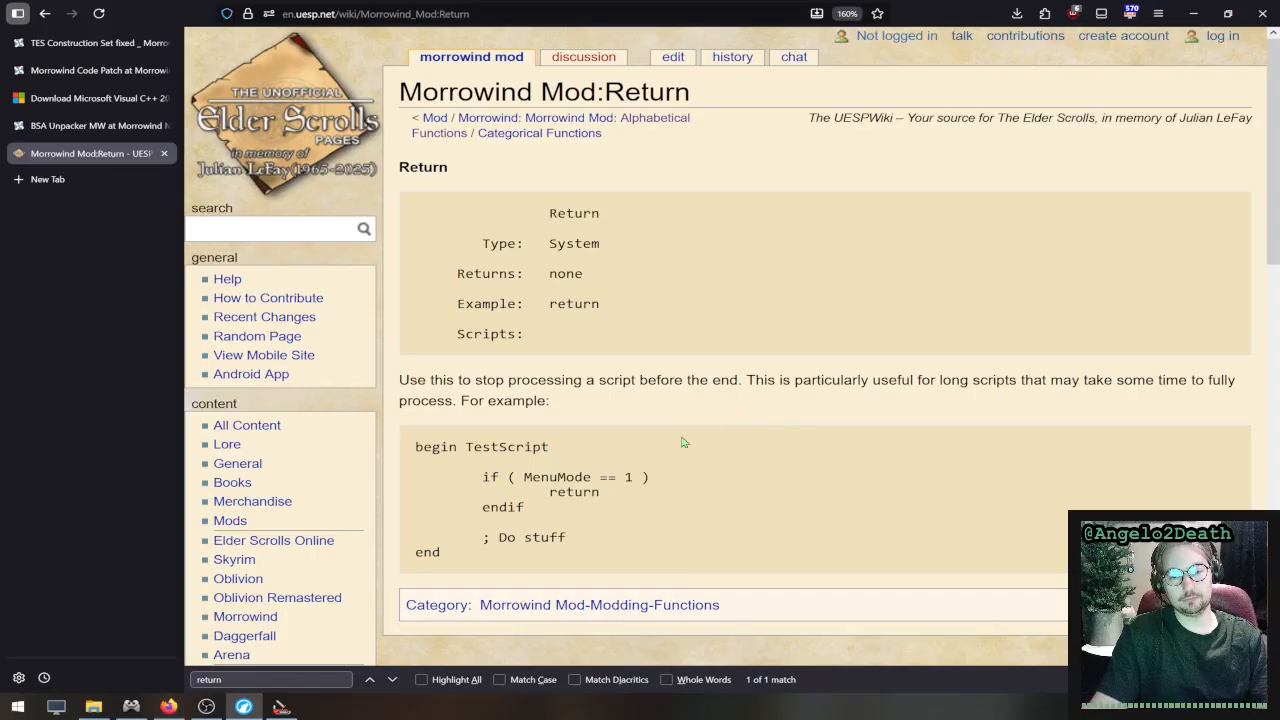
left_click_drag(608, 494, 525, 490)
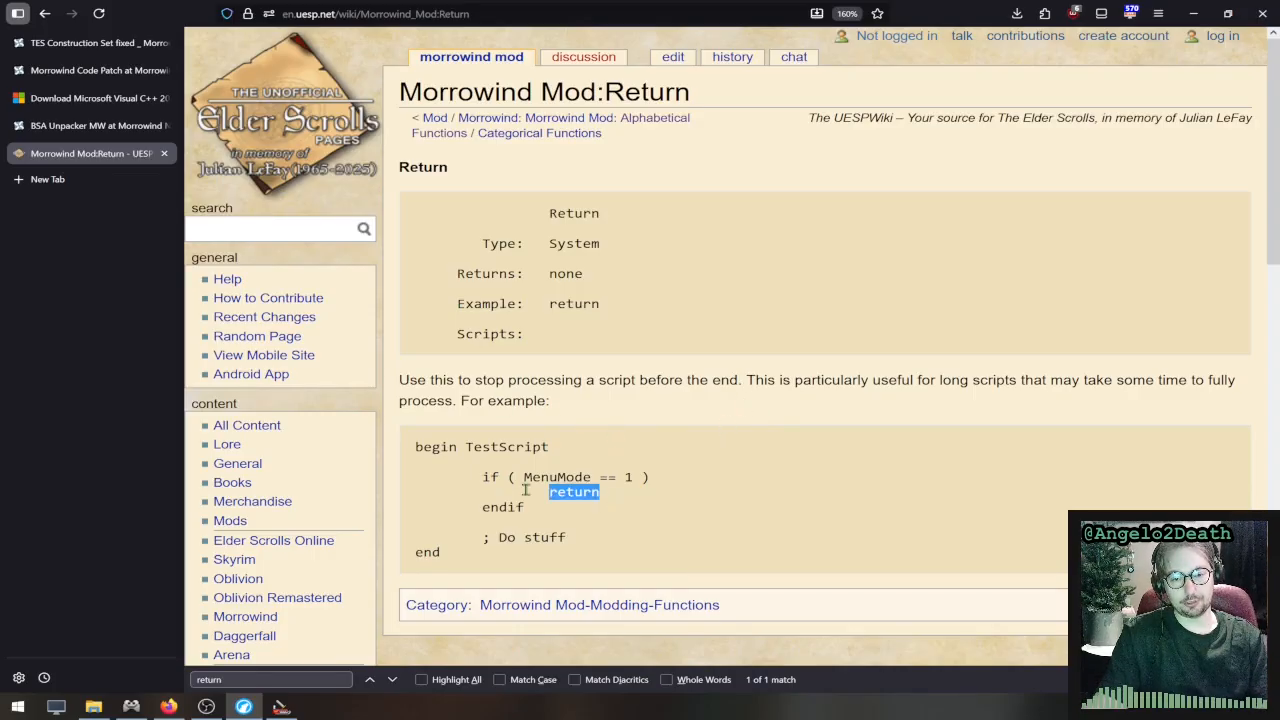
left_click(525, 490)
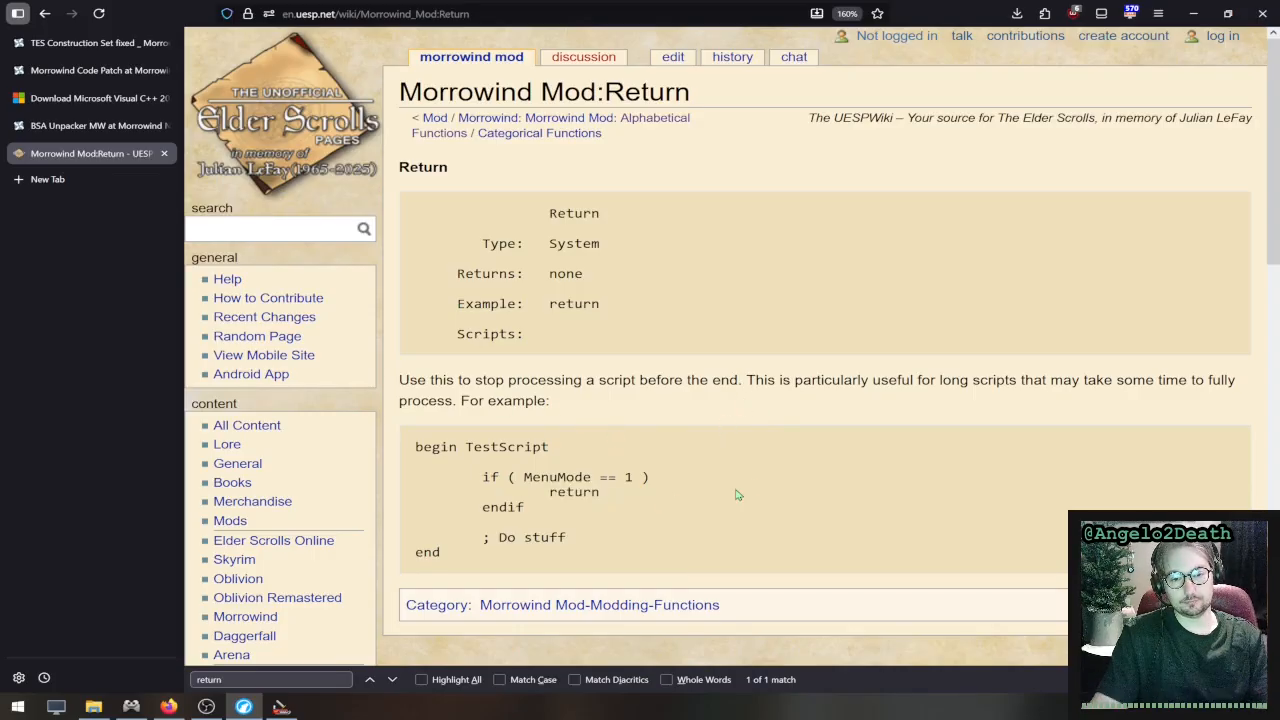
- Switch back to the TES Construction Set and review the Bed_Standard script's end line, OnActivate condition and ShowRestMenu call
left_click(1197, 8)
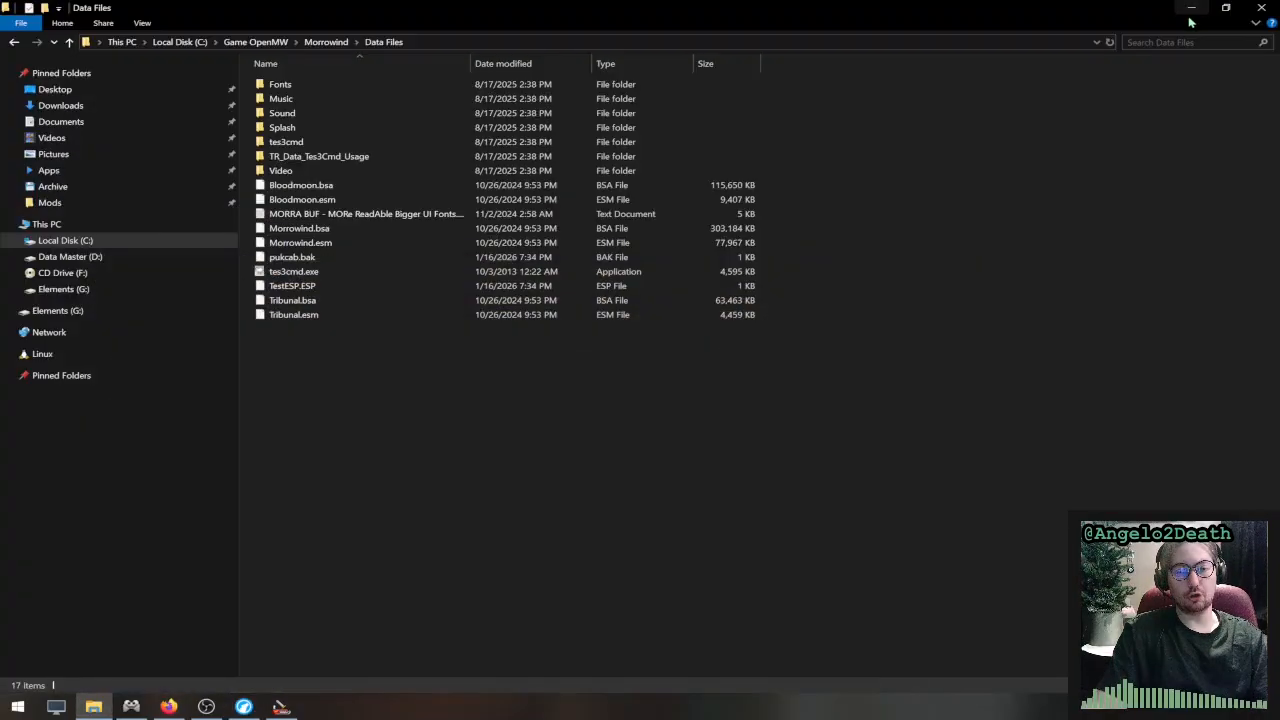
left_click(282, 706)
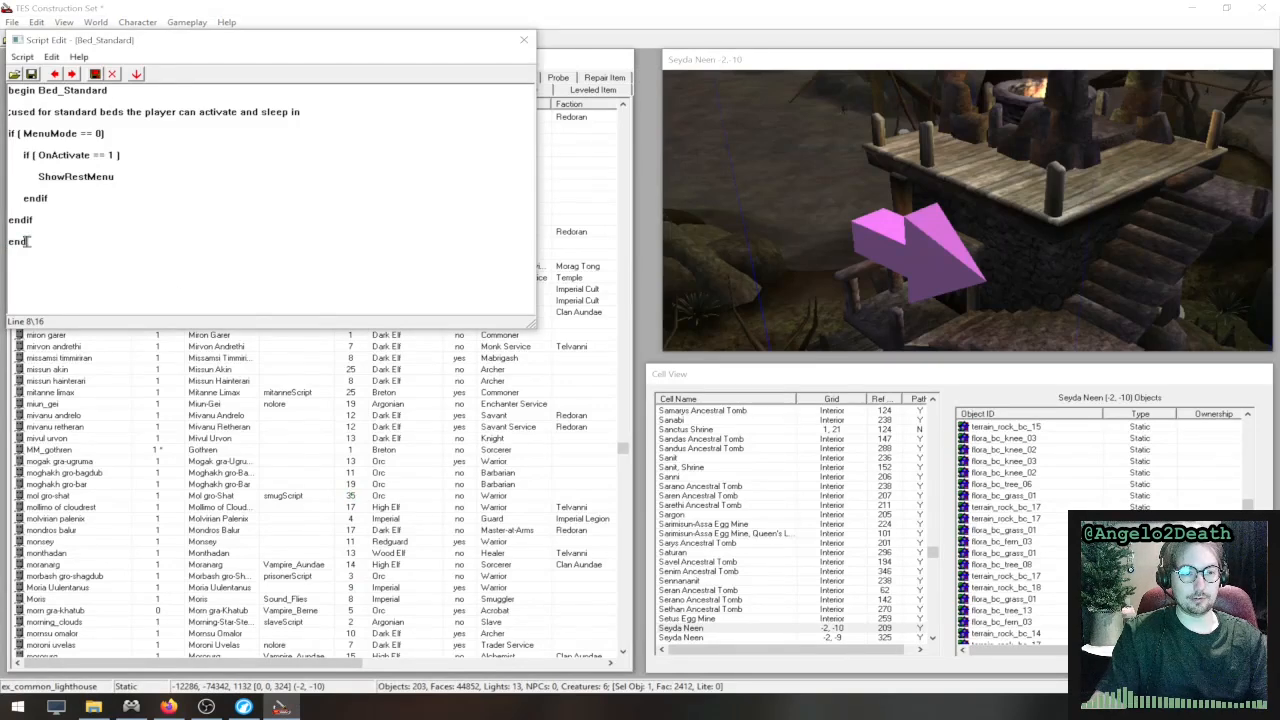
left_click_drag(28, 241, 7, 242)
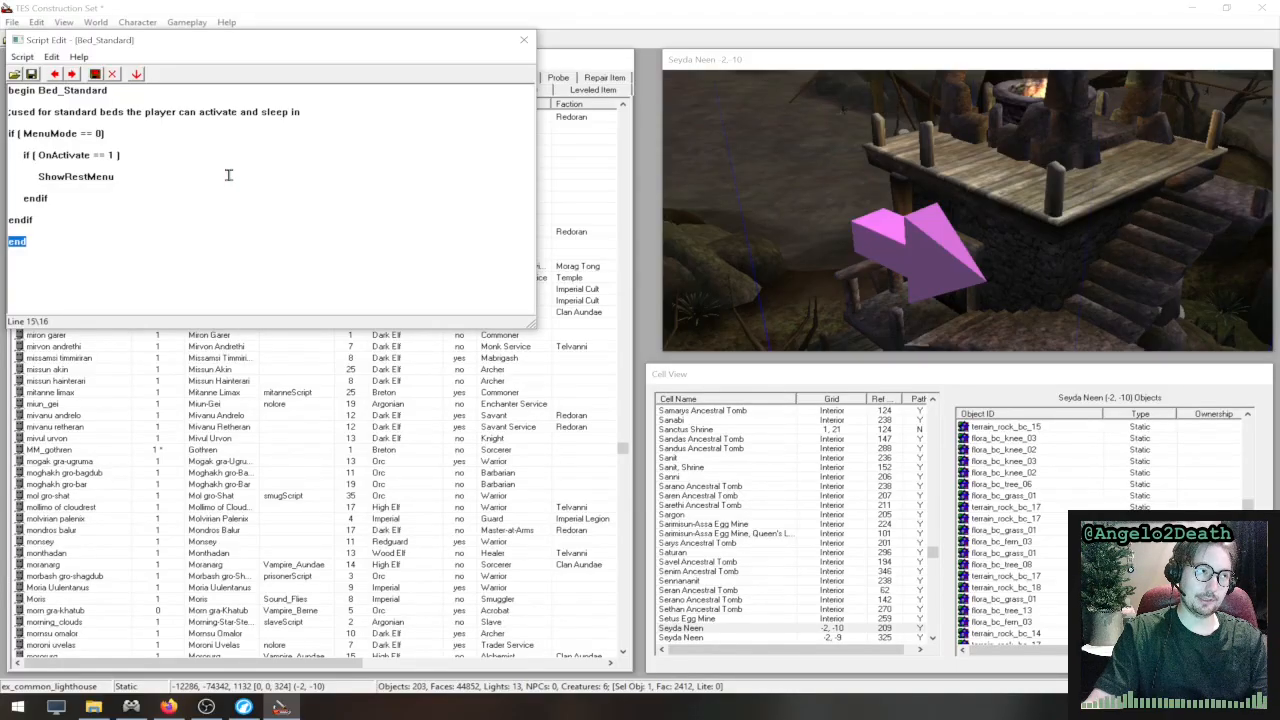
left_click(153, 157)
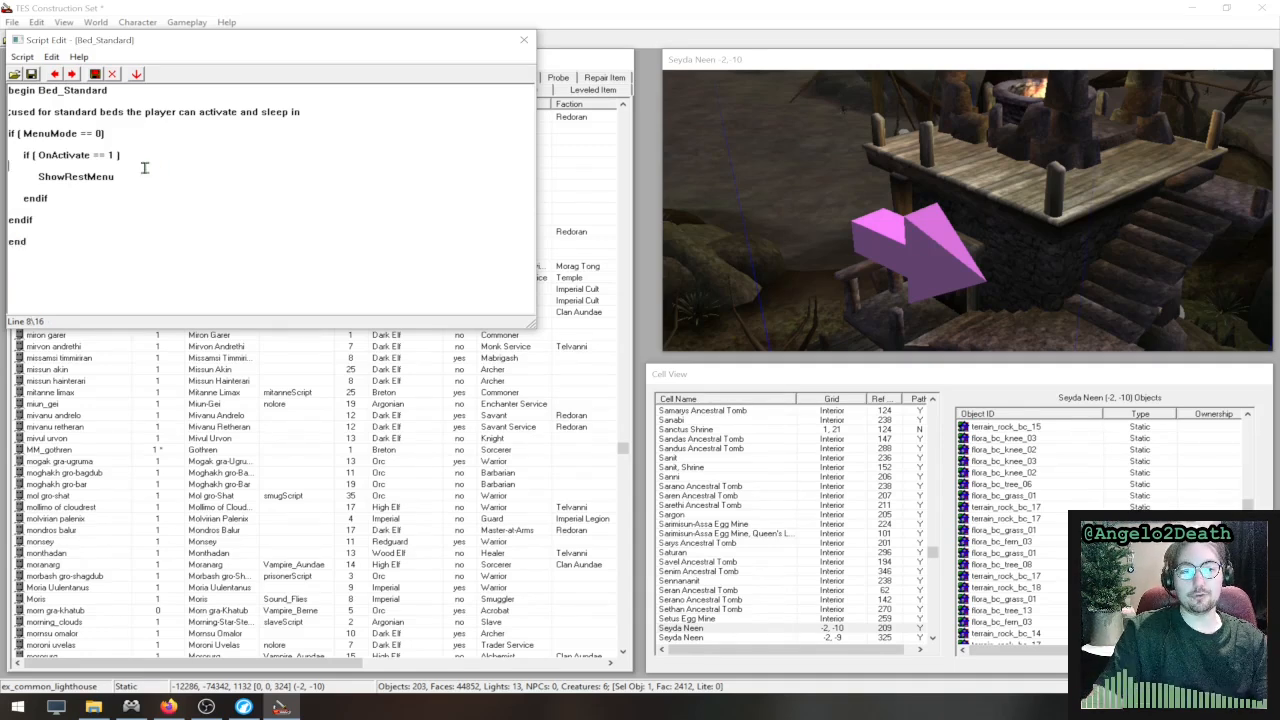
left_click(146, 170)
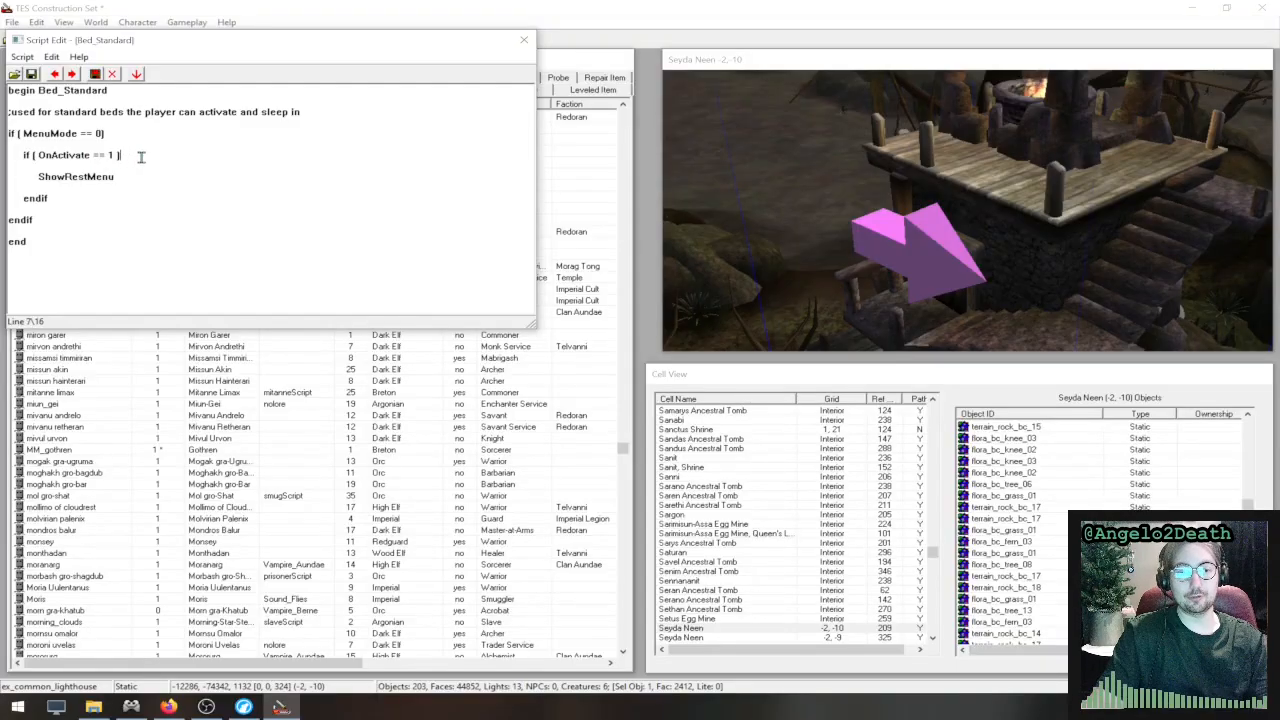
left_click(142, 181)
left_click(152, 178)
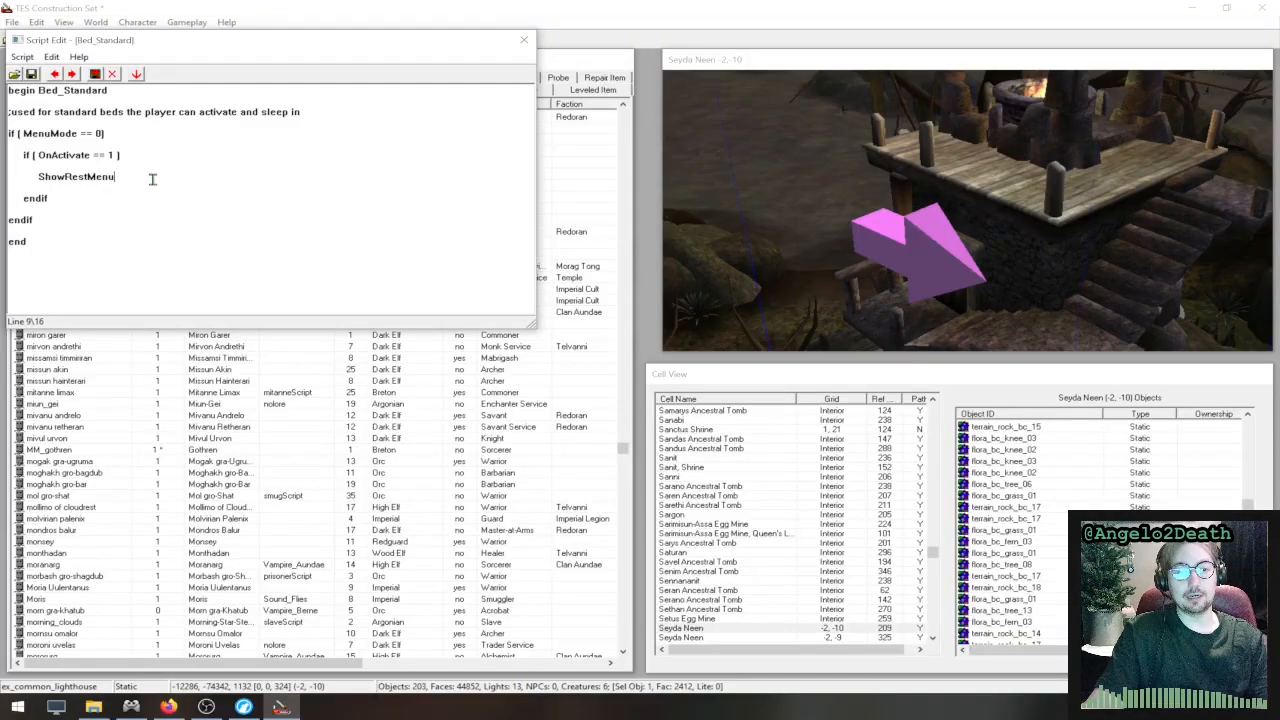
left_click_drag(150, 178, 40, 178)
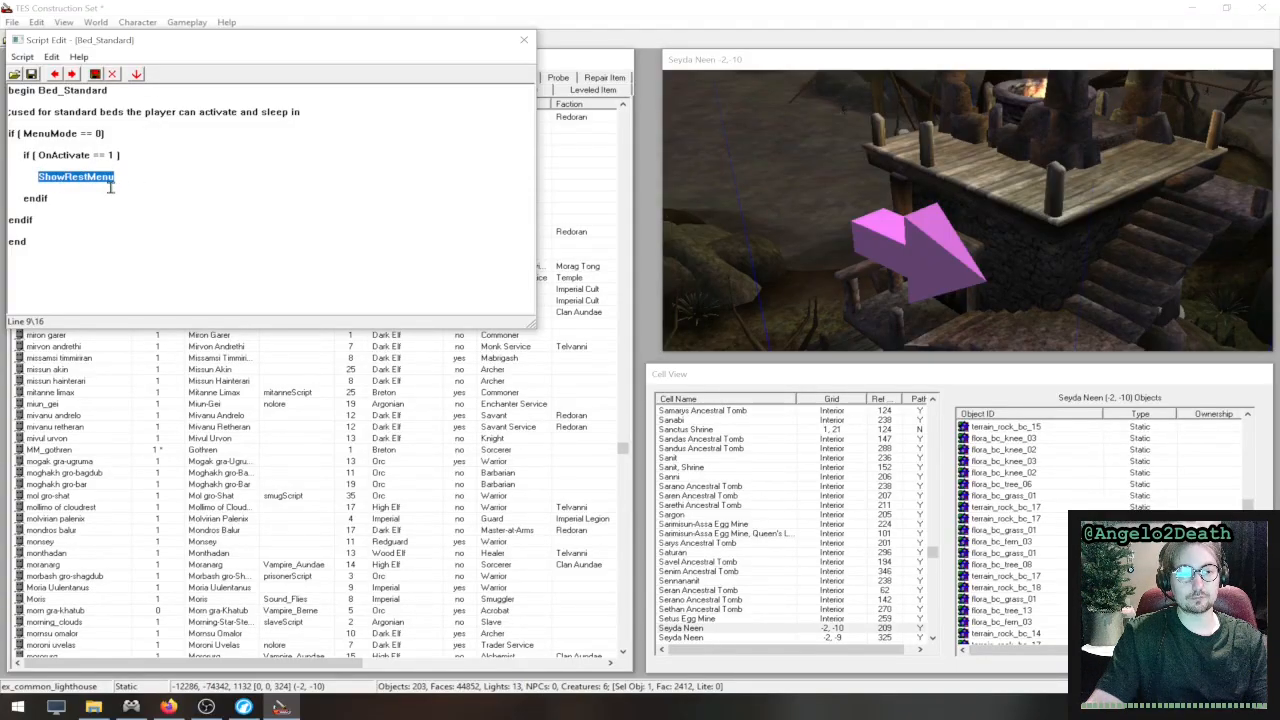
- Trace the OnActivate and MenuMode conditions that lead to ShowRestMenu, and close the Bed_Standard script editor
left_click(119, 155)
left_click_drag(119, 155, 17, 155)
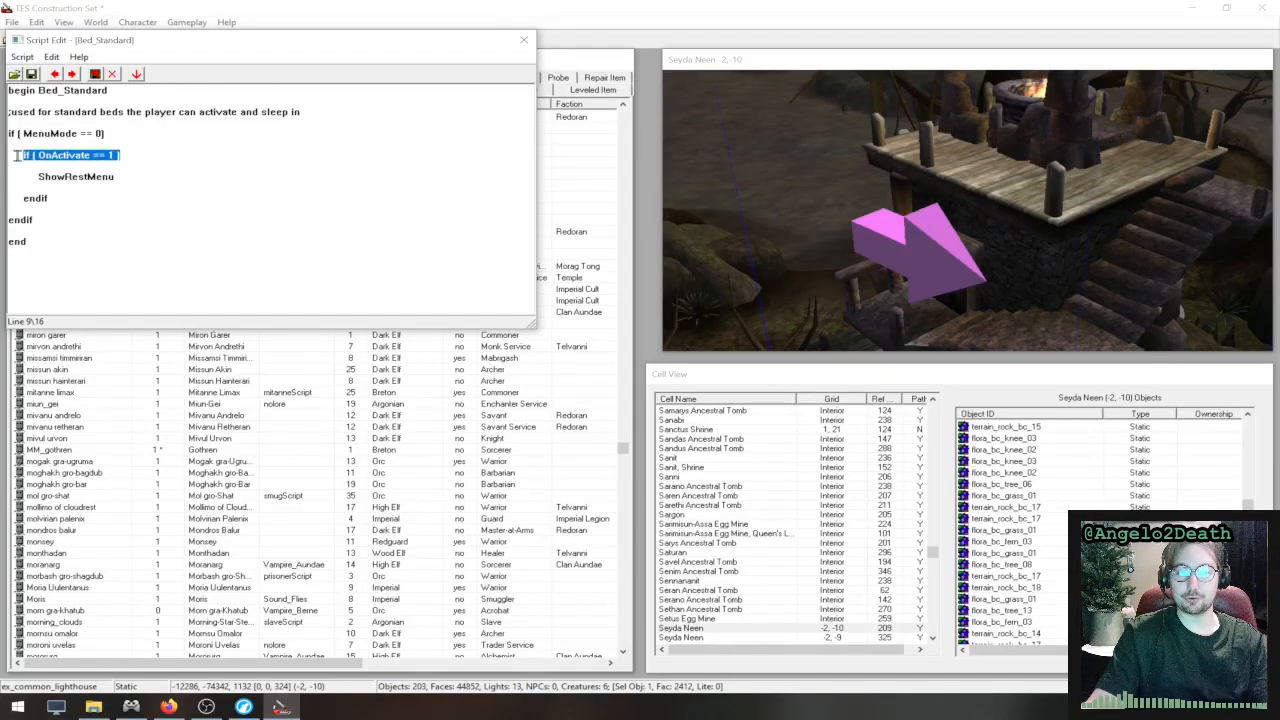
left_click(17, 155)
left_click_drag(127, 137, 3, 130)
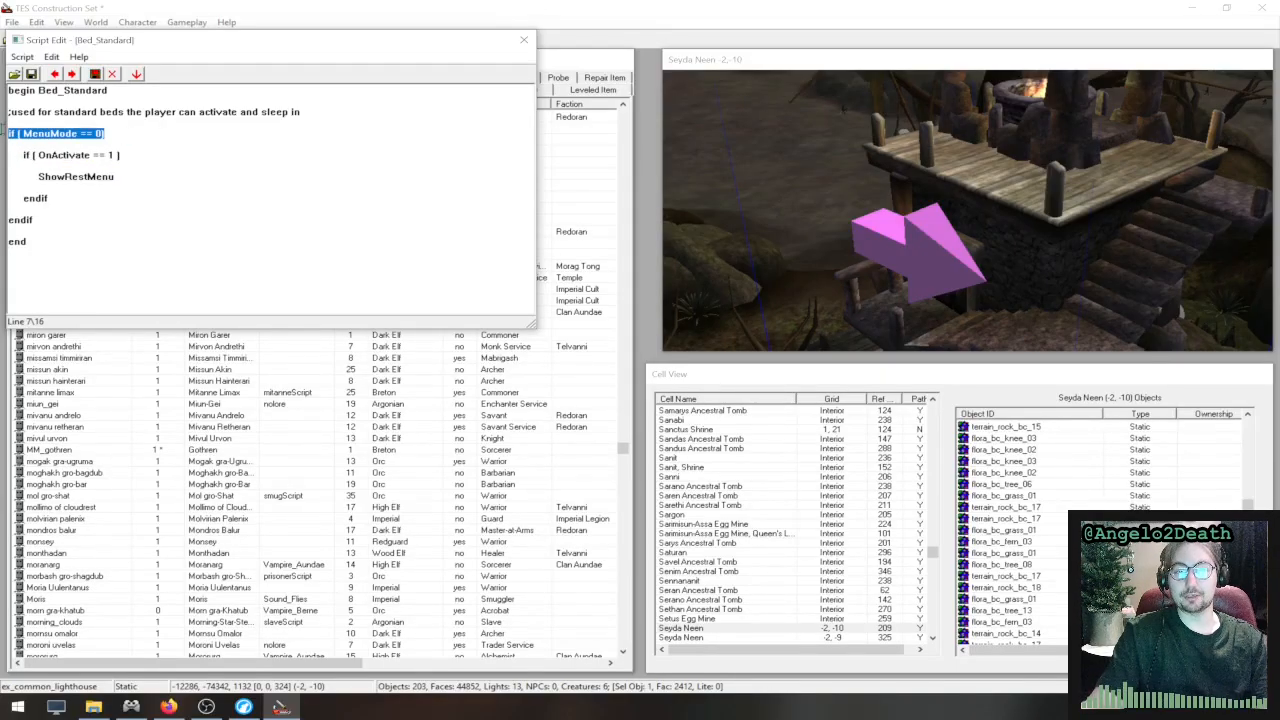
left_click(120, 141)
left_click(146, 157)
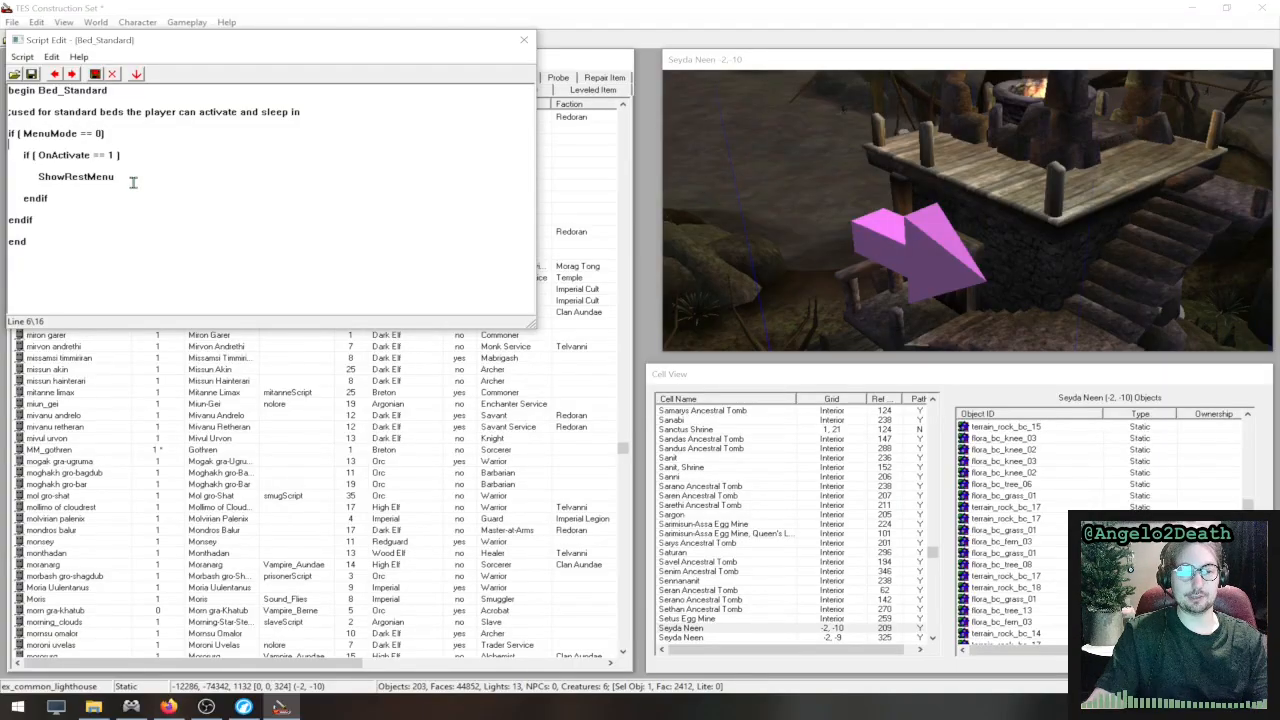
left_click(133, 181)
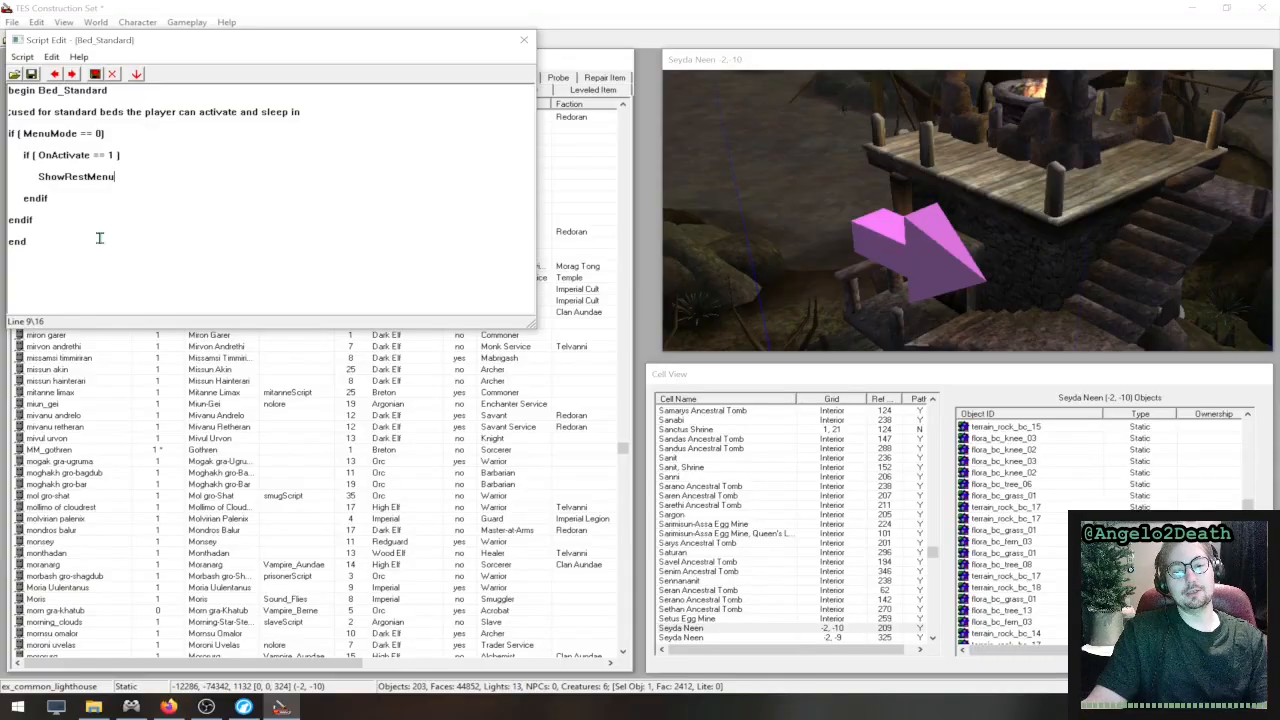
left_click(524, 41)
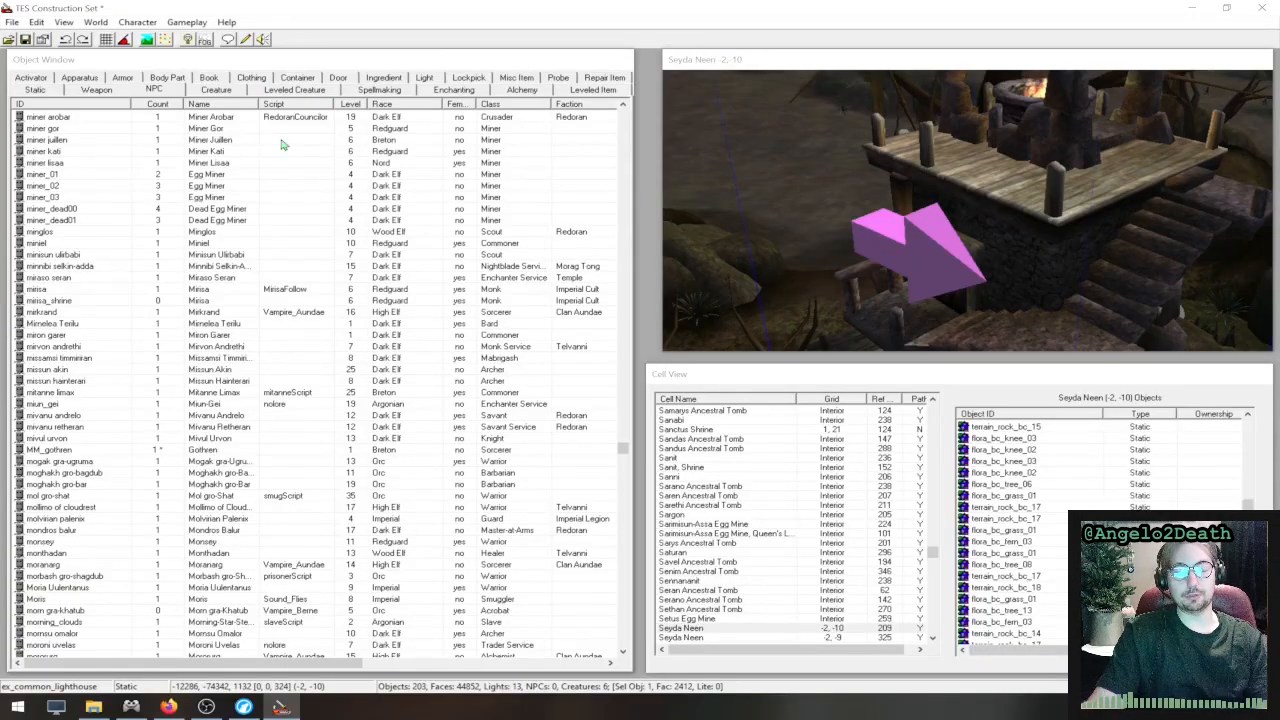
middle_click_drag(789, 260, 935, 156)
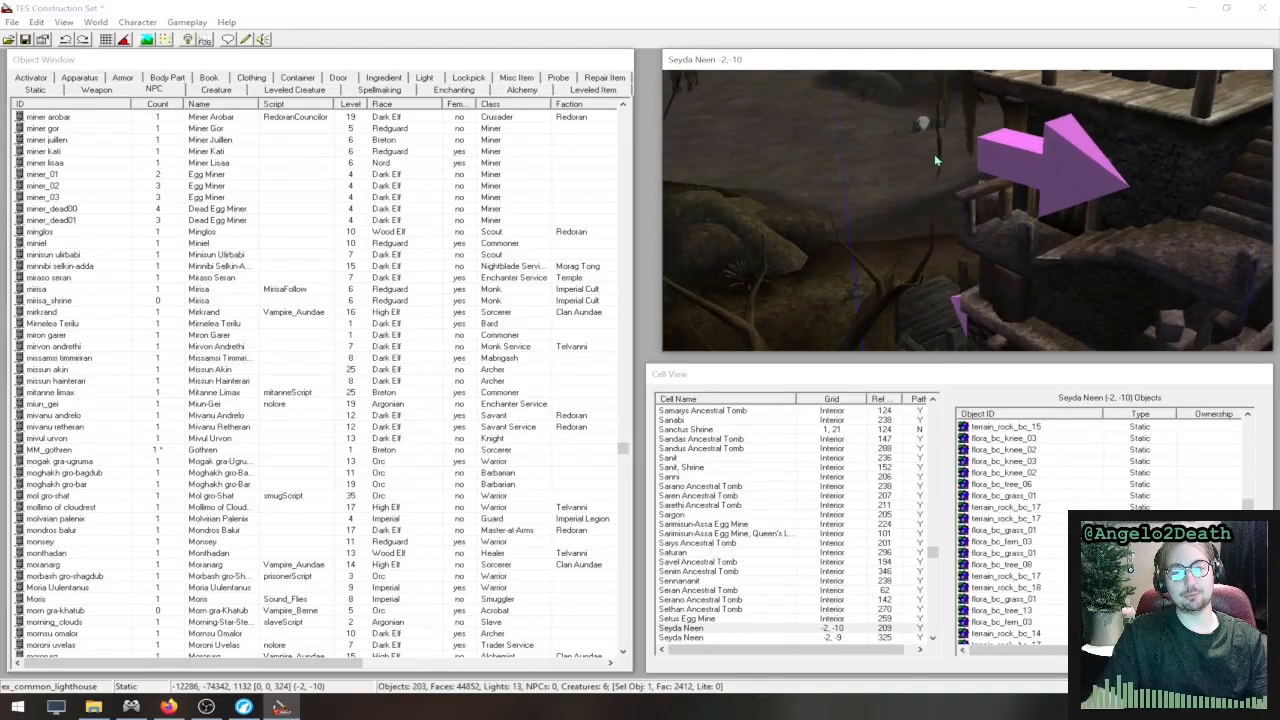
scroll(935, 160, "down", 10)
middle_click_drag(852, 244, 877, 209)
scroll(935, 234, "up", 6)
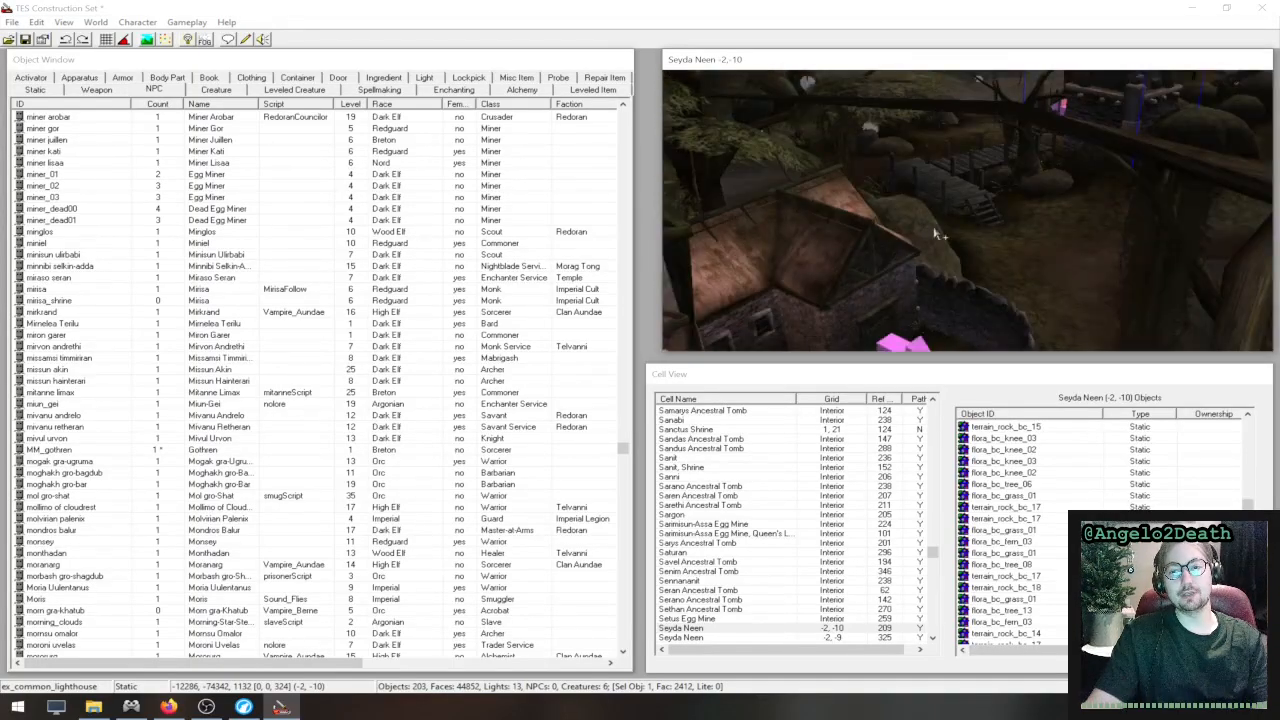
scroll(935, 234, "up", 4)
middle_click_drag(1134, 180, 740, 180)
scroll(1040, 172, "down", 10)
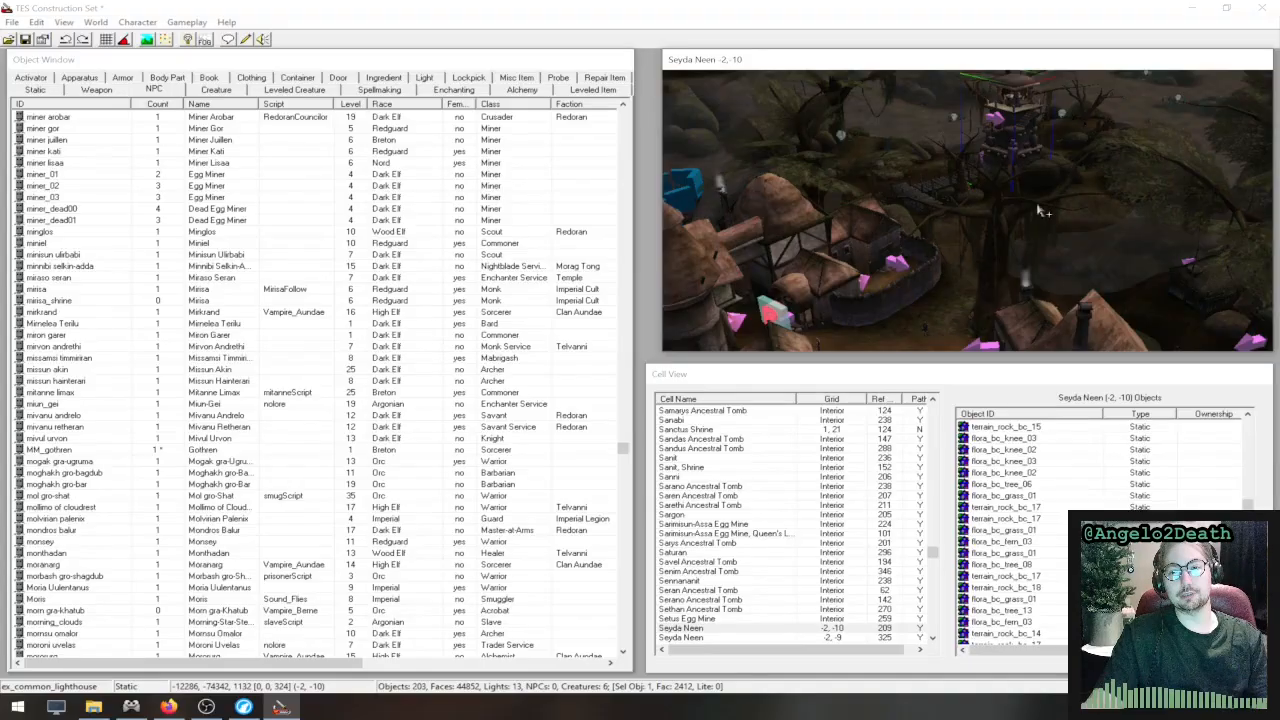
scroll(903, 242, "up", 8)
middle_click_drag(1038, 210, 991, 153)
scroll(876, 246, "down", 8)
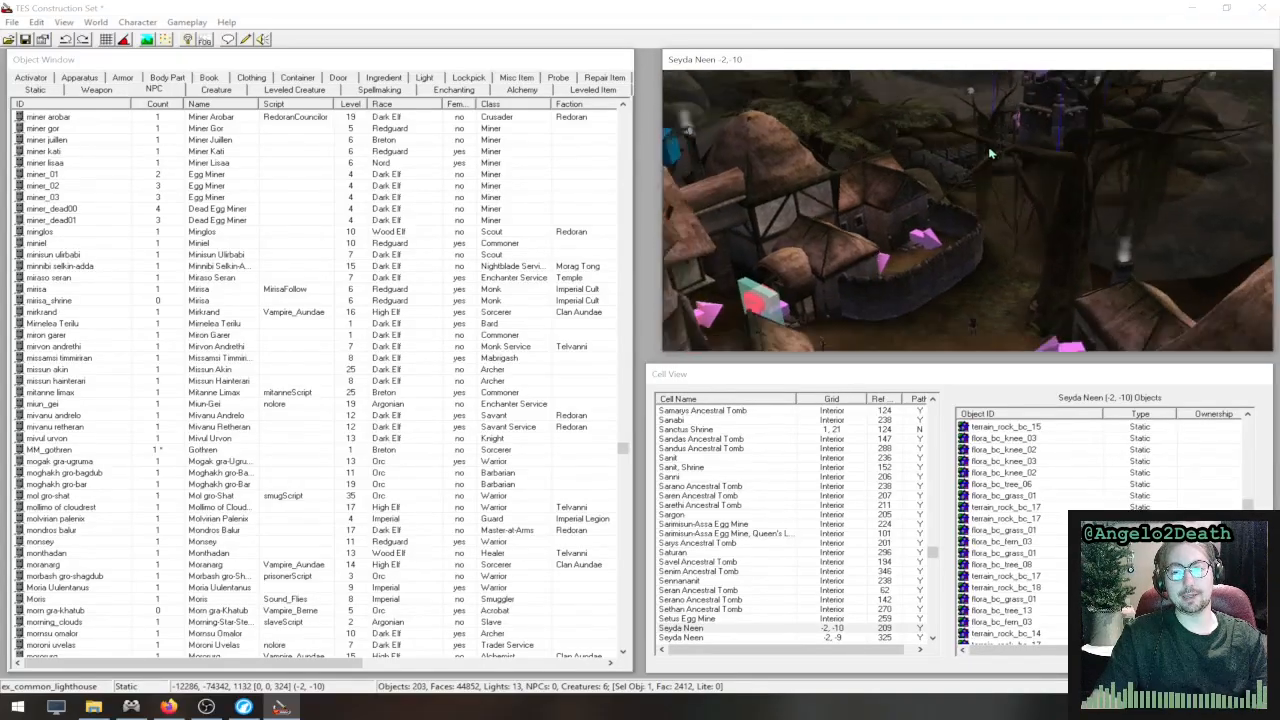
scroll(991, 153, "down", 3)
middle_click_drag(945, 232, 1028, 202)
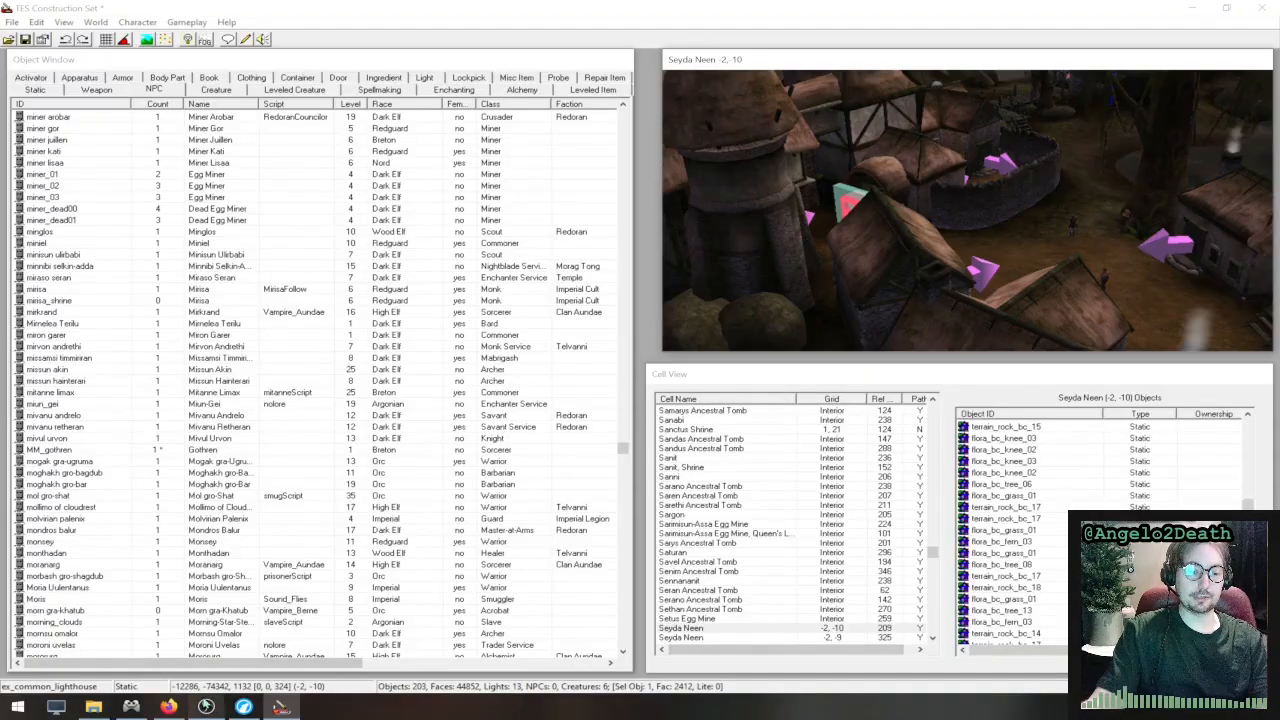
- Switch to the browser, search the alphabetical function list for "startsc" and open the StartScript page
left_click(245, 708)
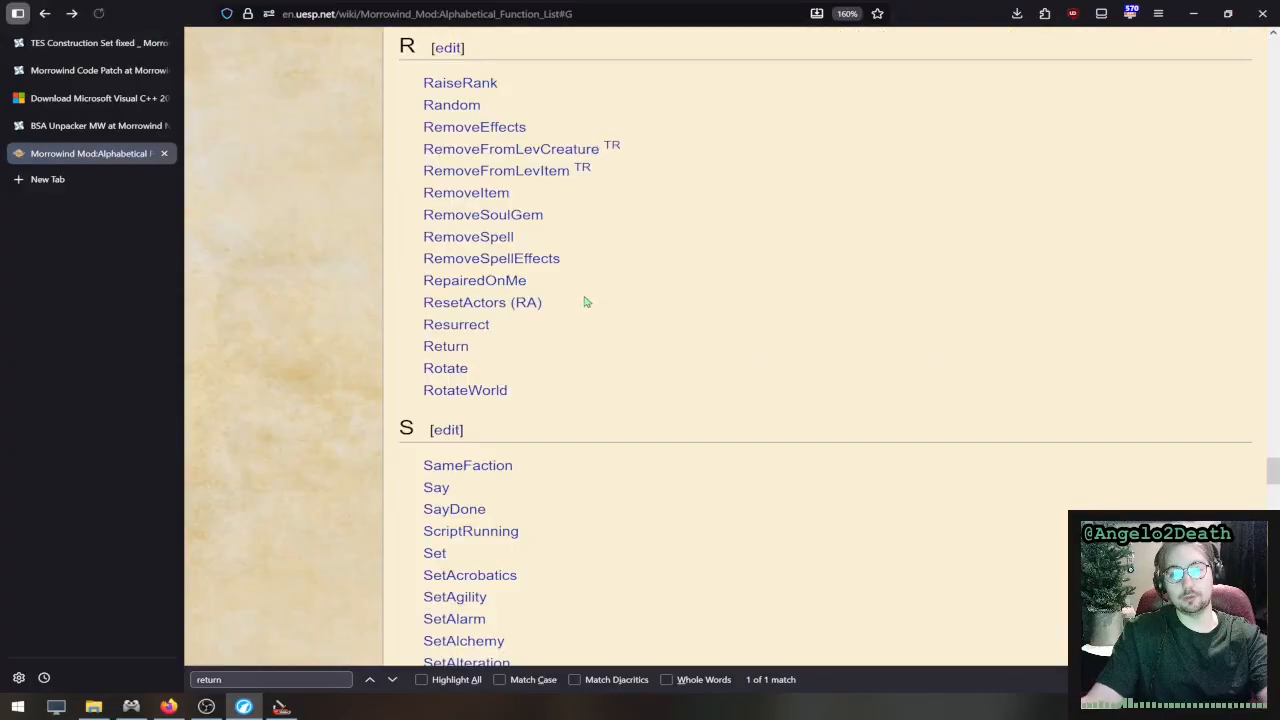
key("ctrl+f")
type("startsc")
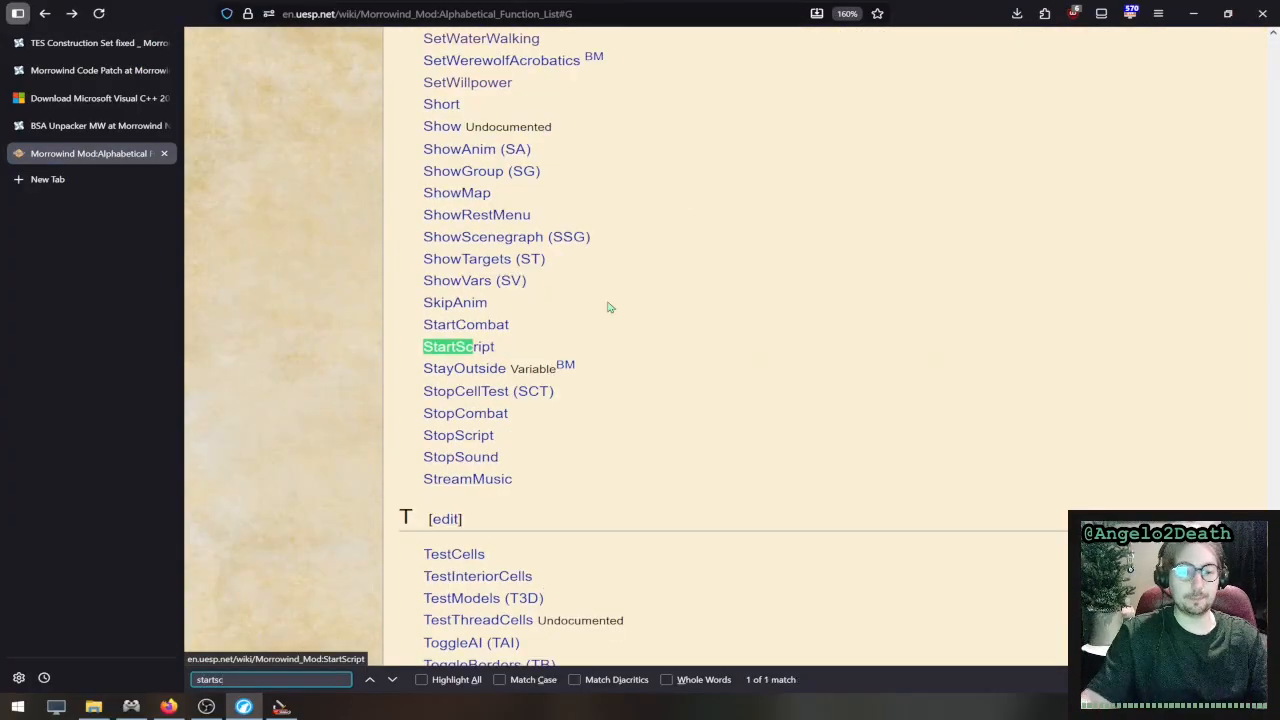
left_click(472, 349)
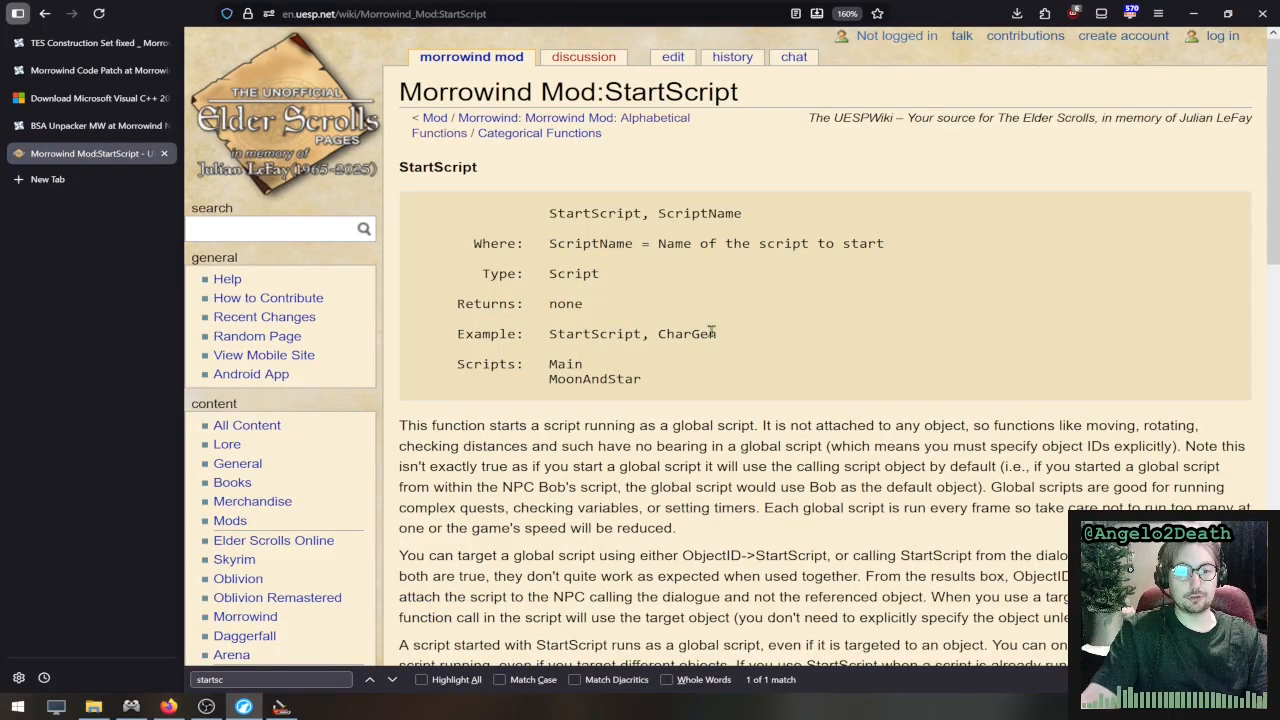
- Examine the StartScript example that starts the CharGen script
double_click(699, 334)
left_click(673, 378)
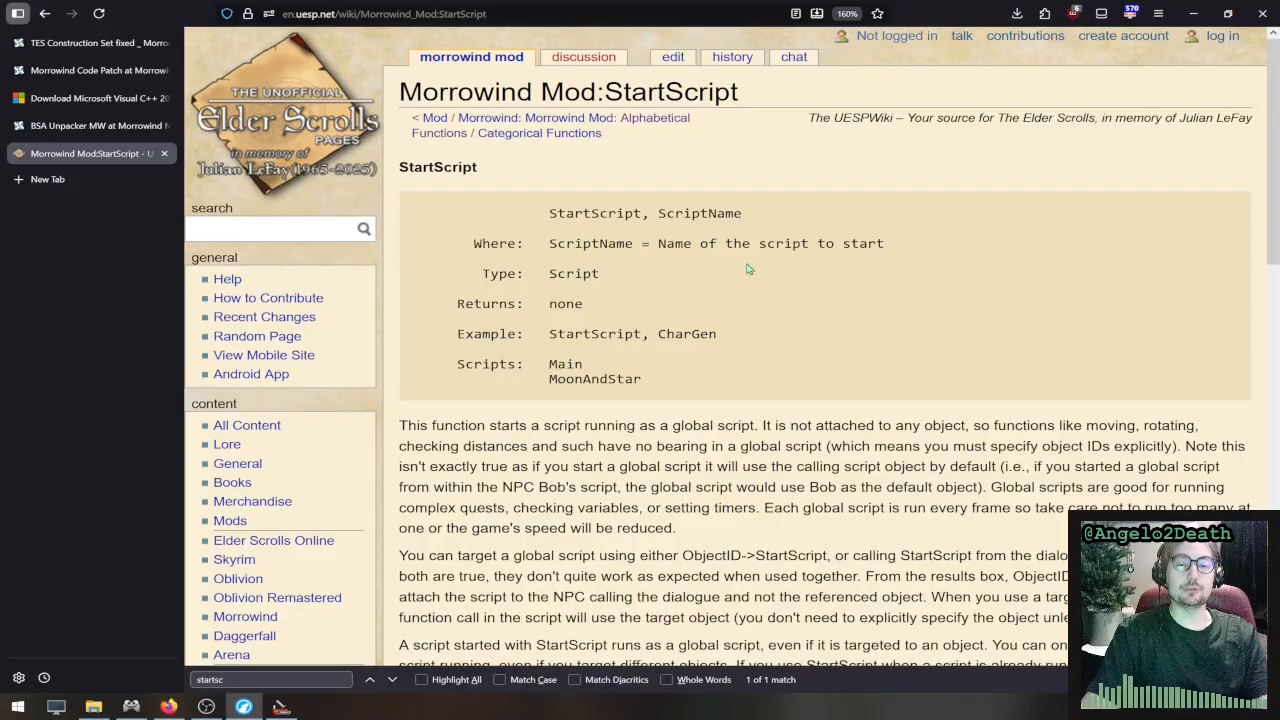
left_click_drag(729, 336, 541, 330)
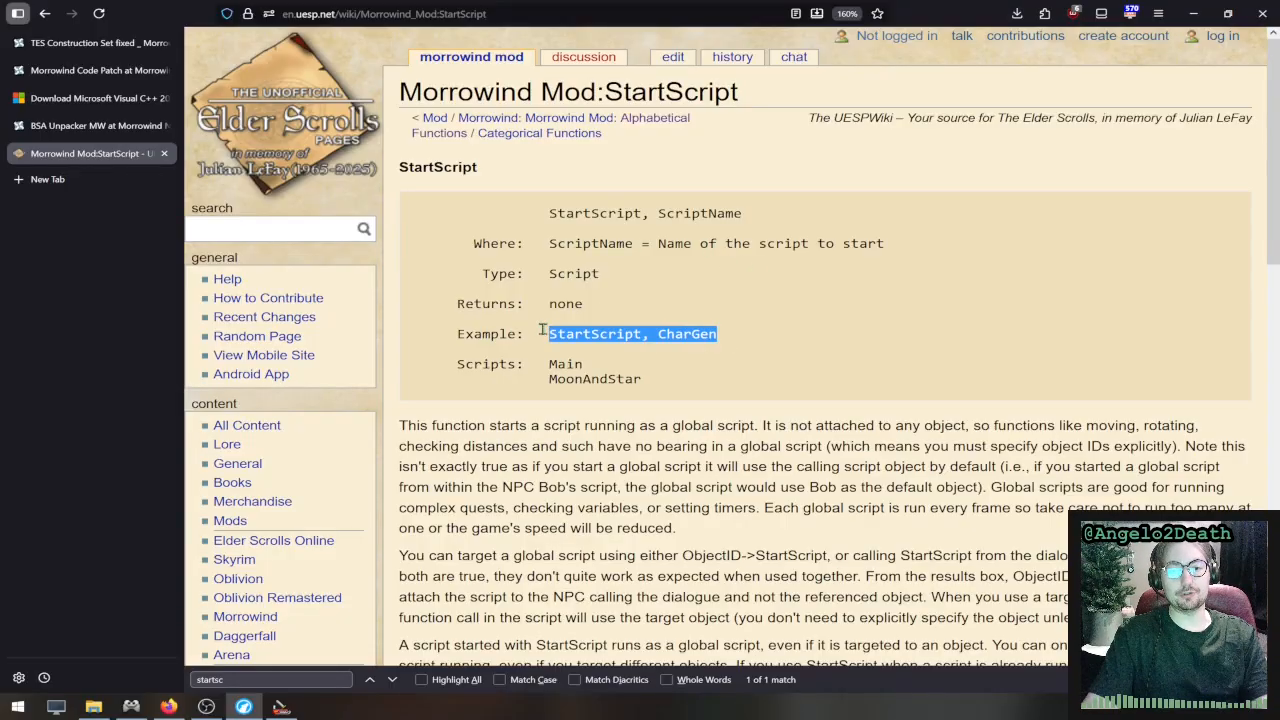
left_click(639, 330)
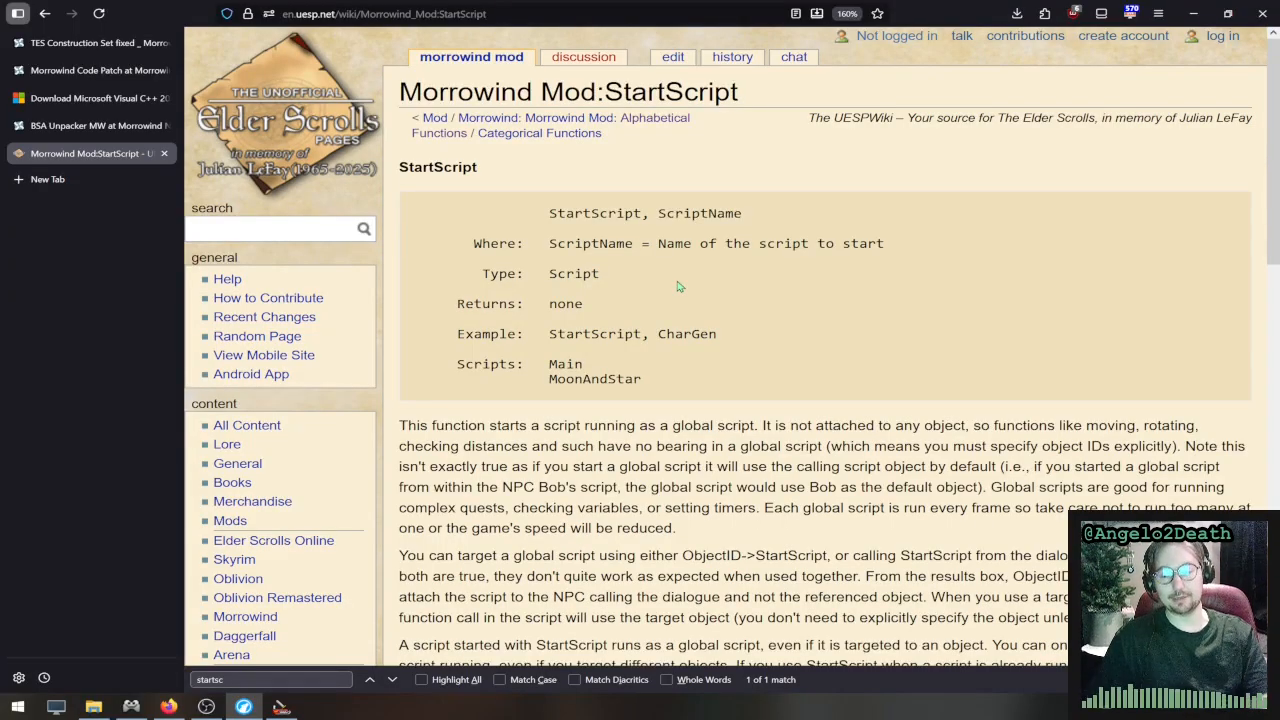
- Return to the TES Construction Set and select the tree stump beside the pond in Seyda Neen, then look around the village
left_click(290, 709)
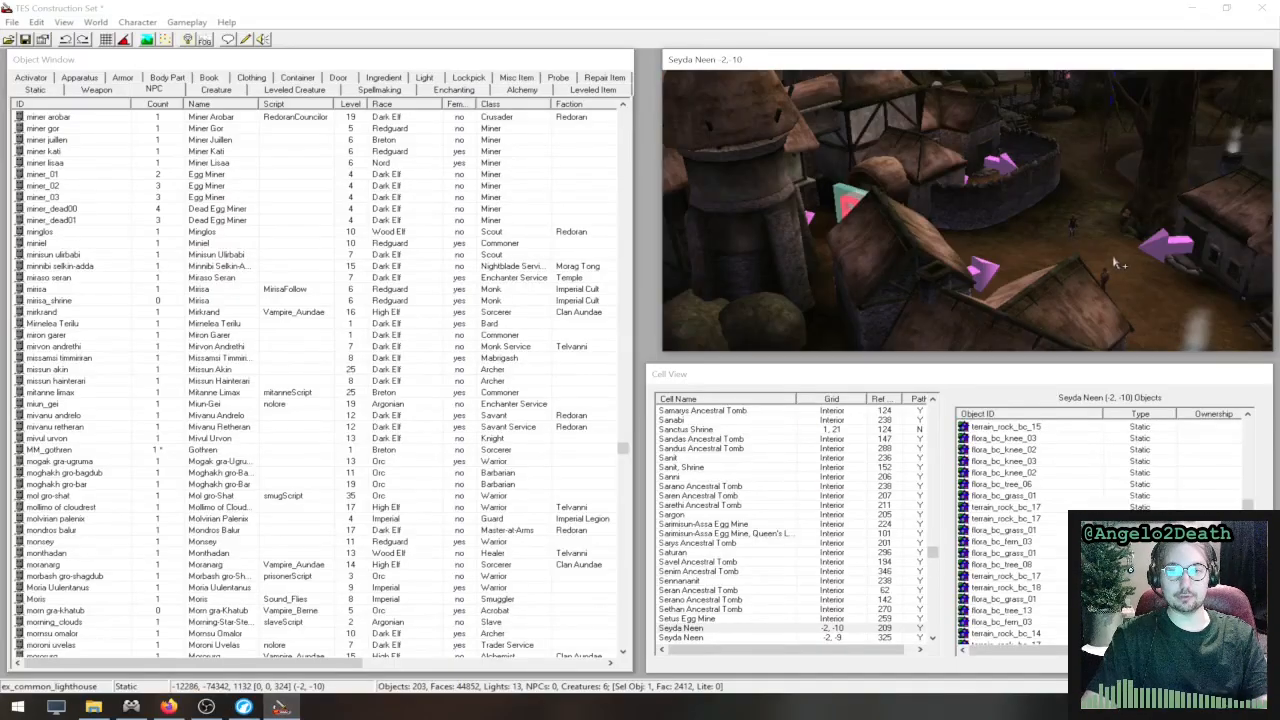
middle_click_drag(1040, 256, 771, 307)
mouse_move(1056, 236)
middle_mouse_down()
mouse_move(1032, 232)
mouse_move(1022, 163)
mouse_move(1013, 212)
middle_mouse_up()
left_click(1021, 323)
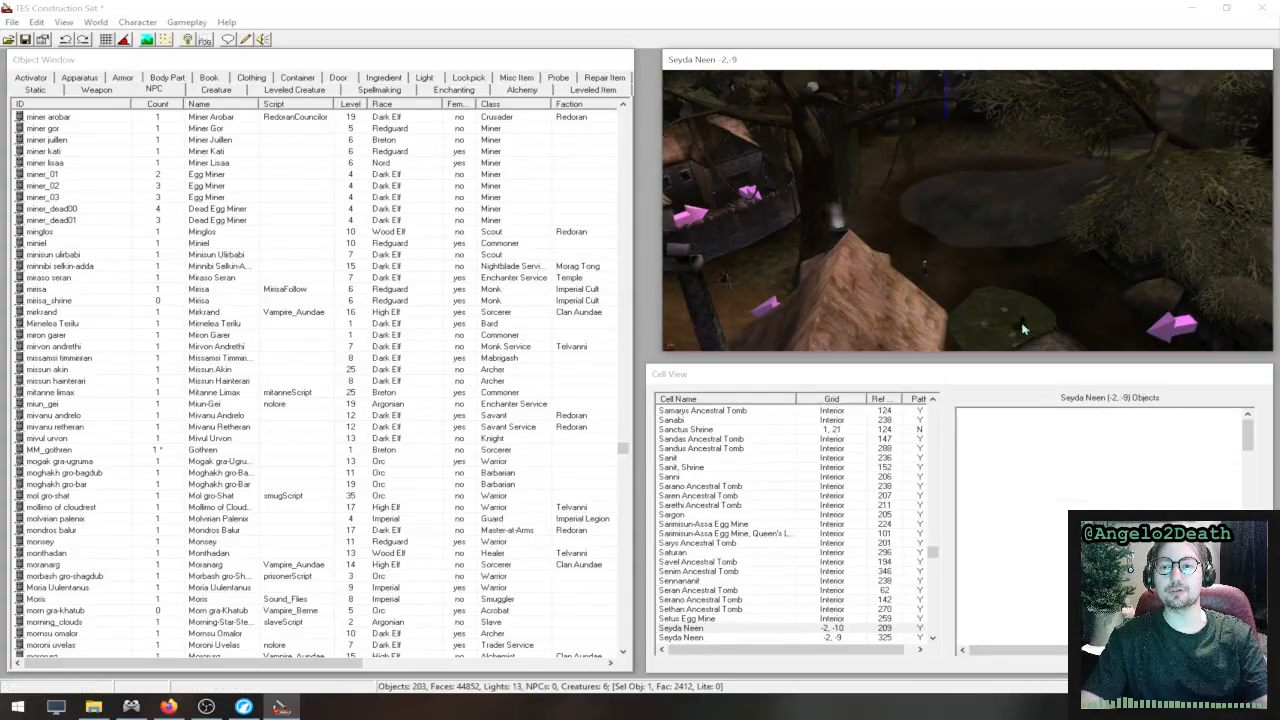
middle_click_drag(1040, 284, 733, 264)
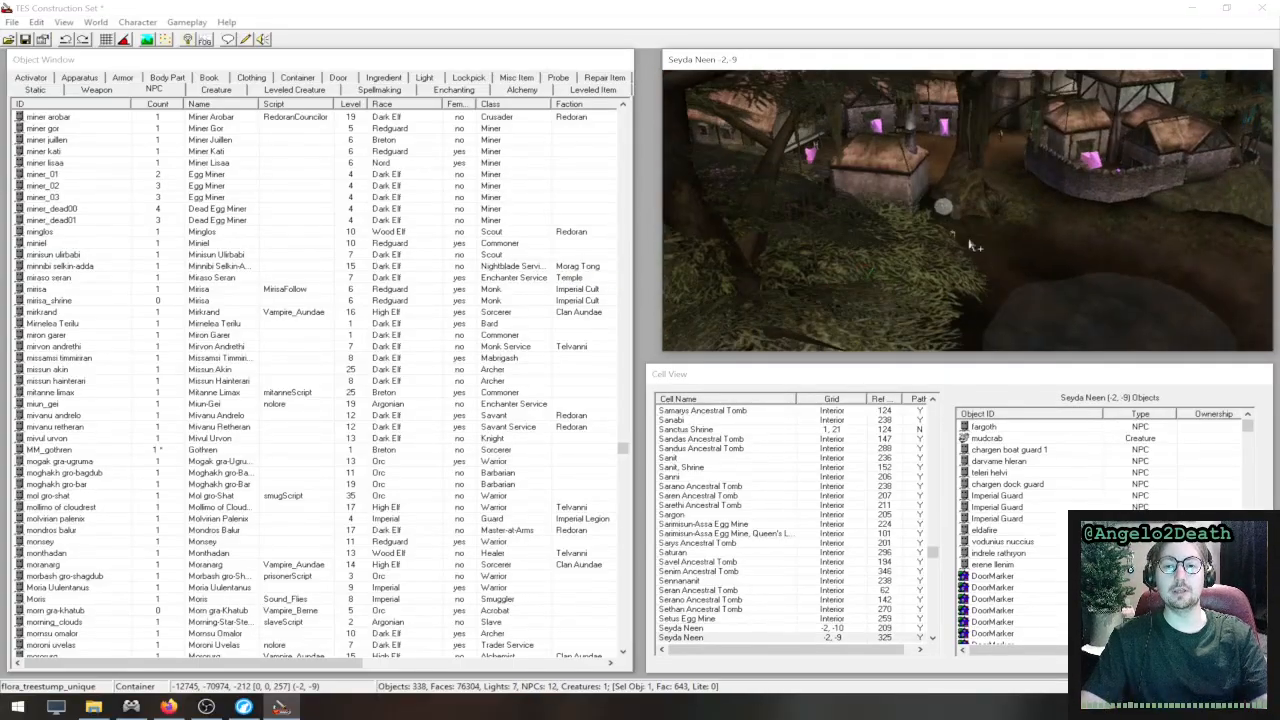
- Open the Hollow Treestump container in the Seyda Neen pond and bring up its treestumpScript in the script editor
middle_click_drag(976, 245, 727, 228)
scroll(857, 214, "up", 5)
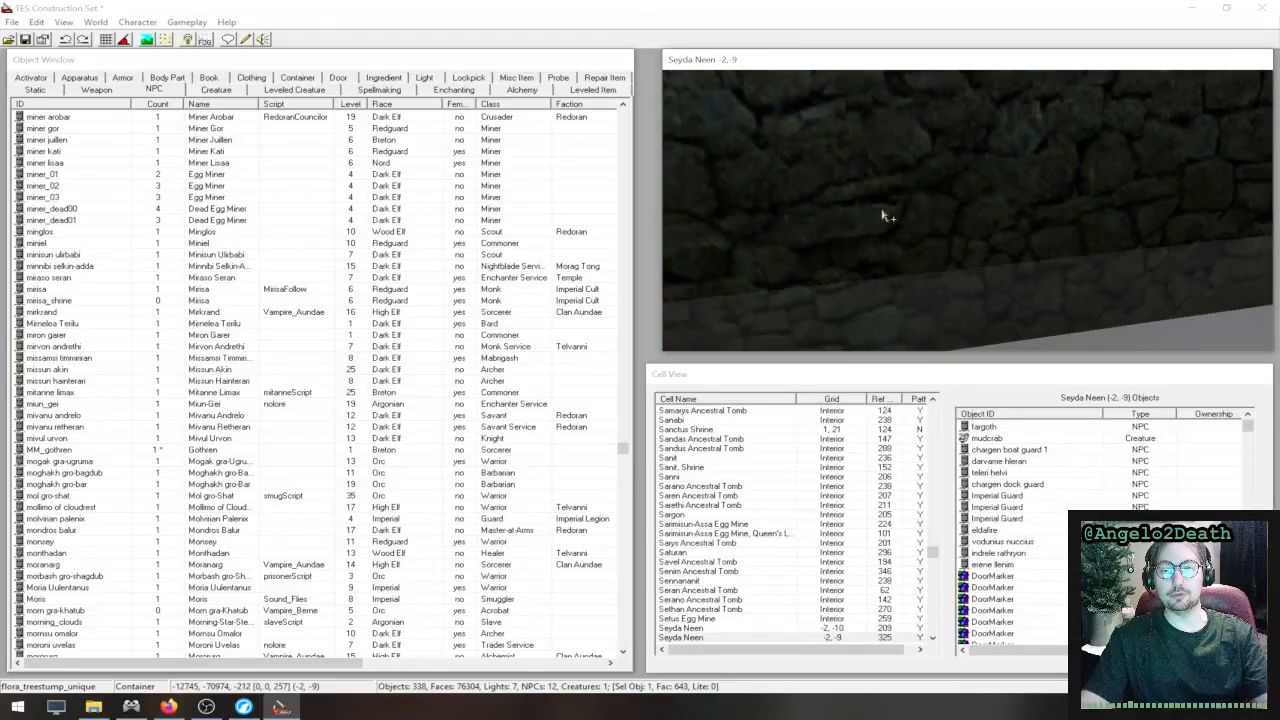
scroll(900, 220, "up", 2)
mouse_move(908, 222)
middle_mouse_down()
mouse_move(1175, 217)
mouse_move(1068, 216)
middle_mouse_up()
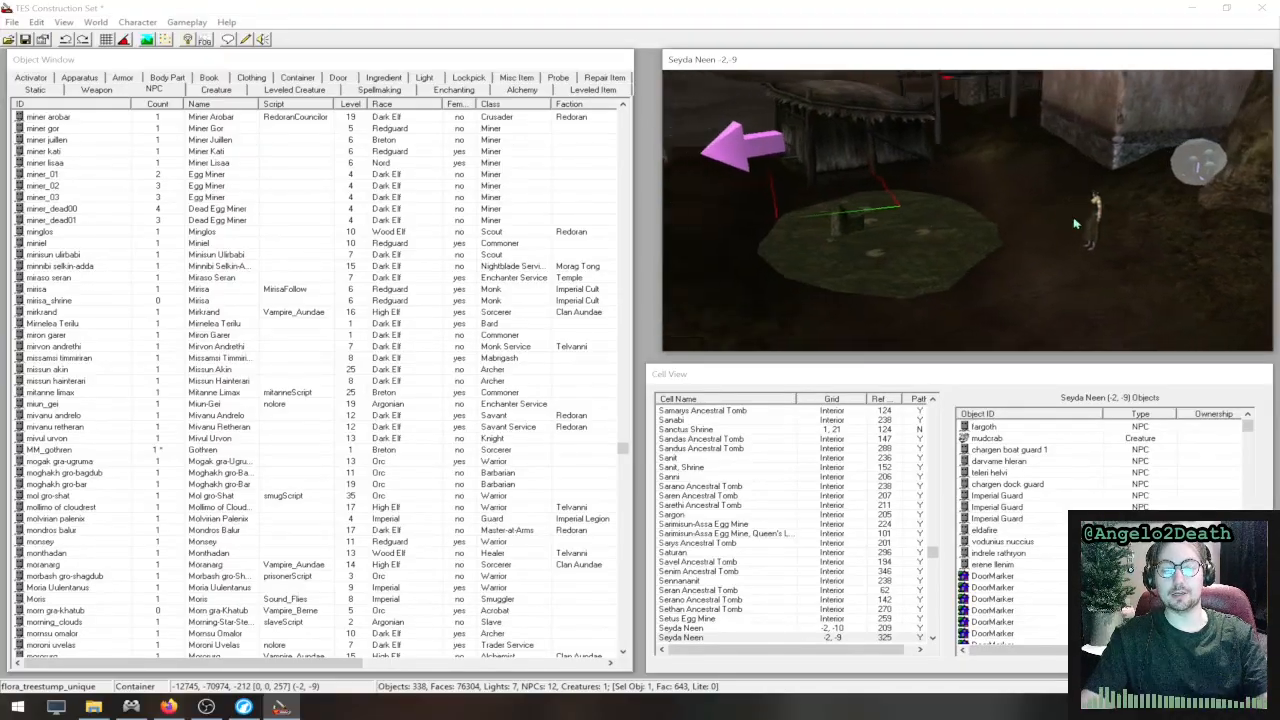
scroll(870, 214, "up", 5)
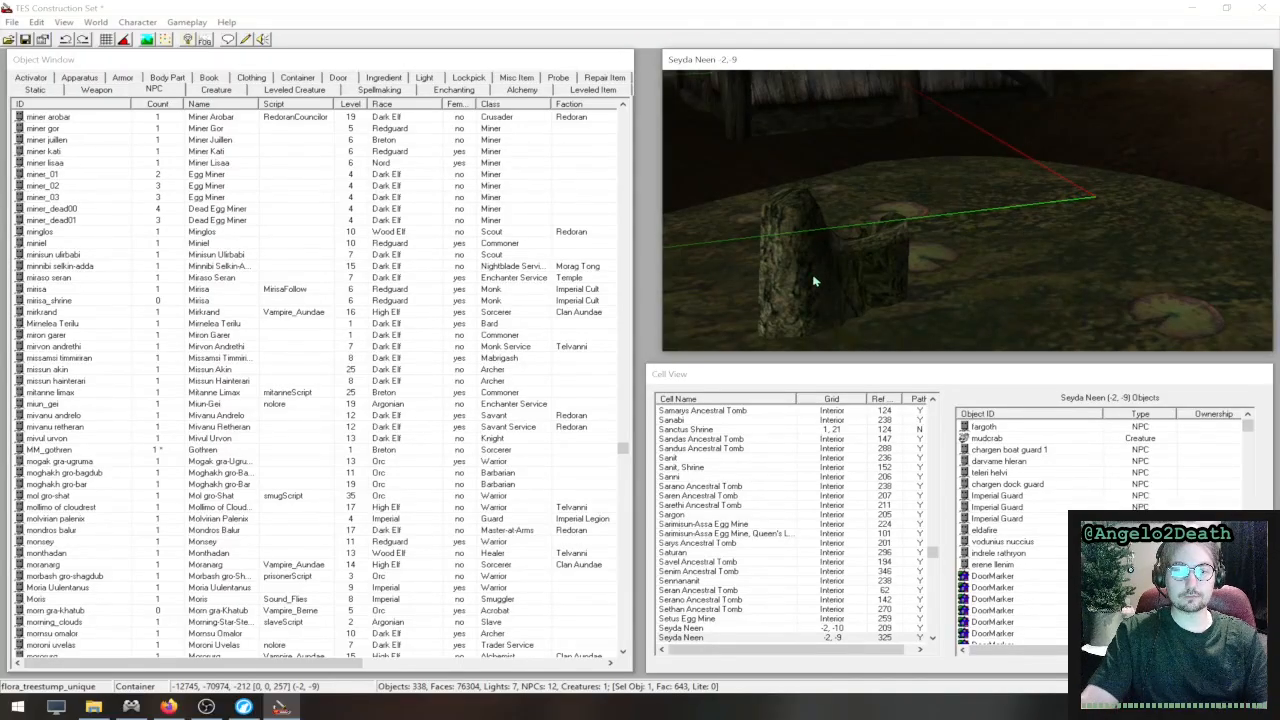
double_click(814, 280)
left_click_drag(666, 277, 791, 199)
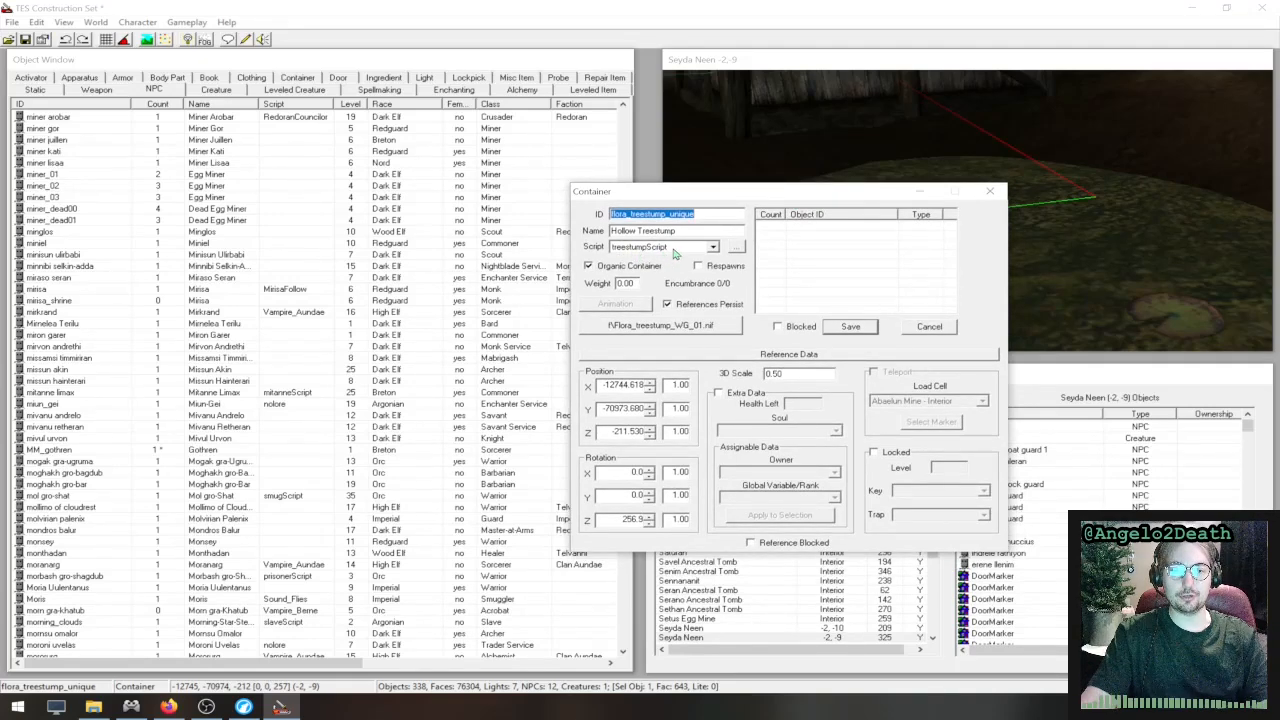
left_click(739, 249)
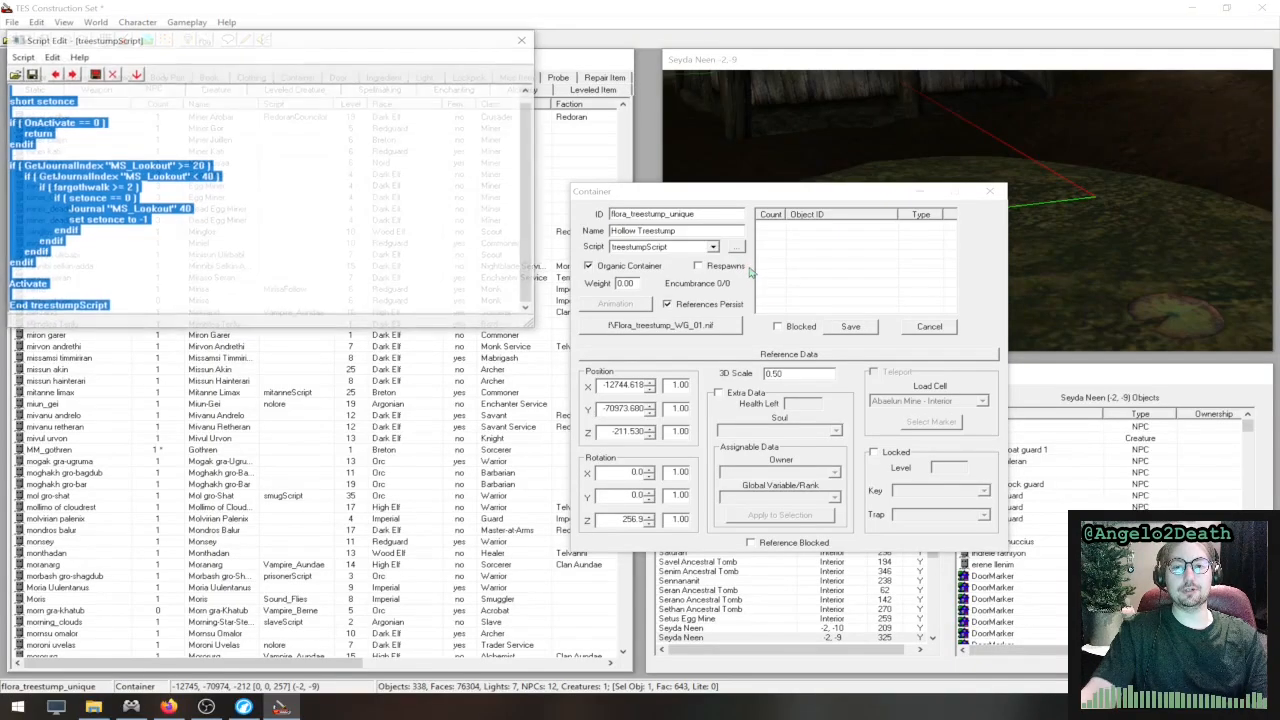
left_click(334, 190)
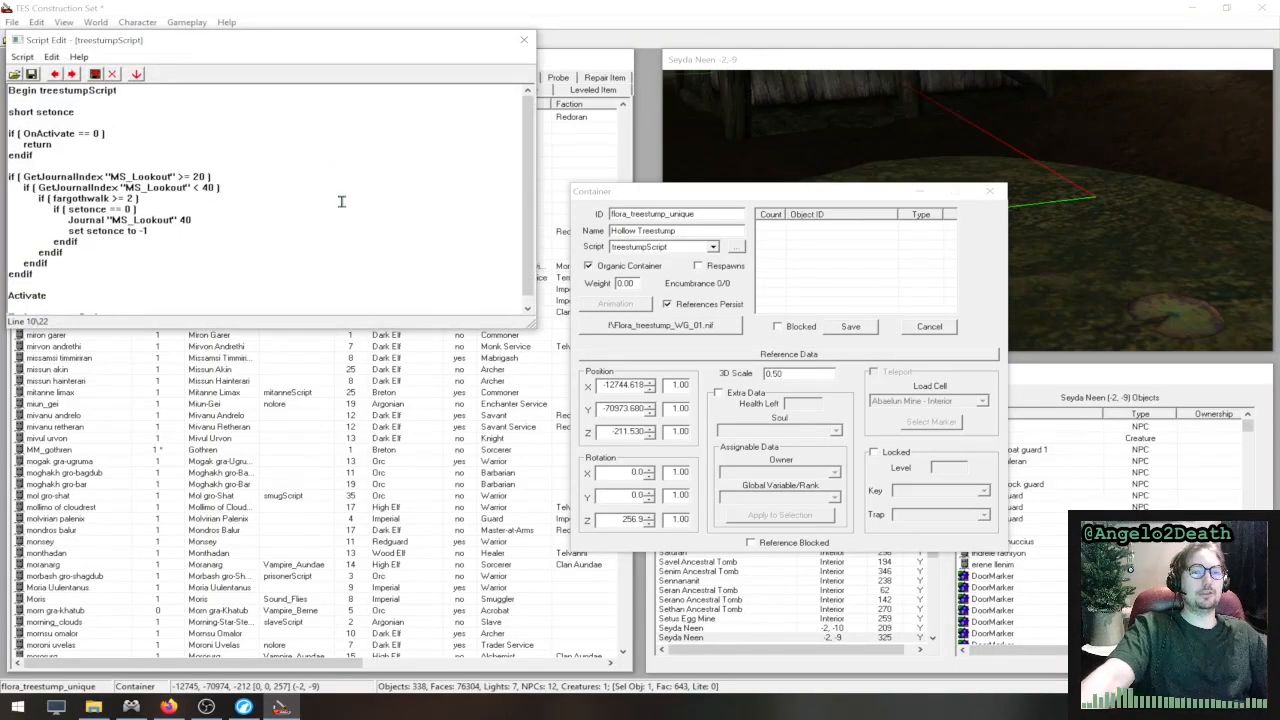
- Review the OnActivate check and the nested MS_Lookout block in treestumpScript, moving the Container dialog clear of the stump
left_click_drag(51, 145, 4, 135)
left_click(70, 147)
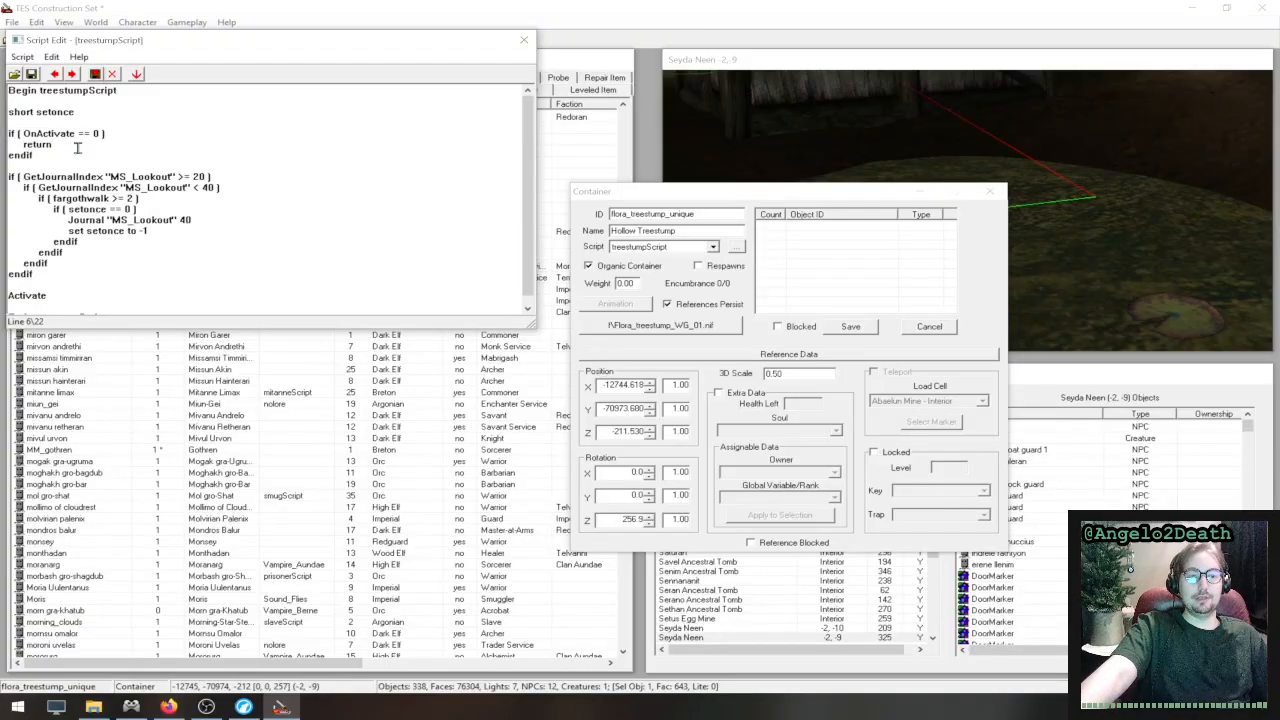
left_click_drag(69, 153, 10, 136)
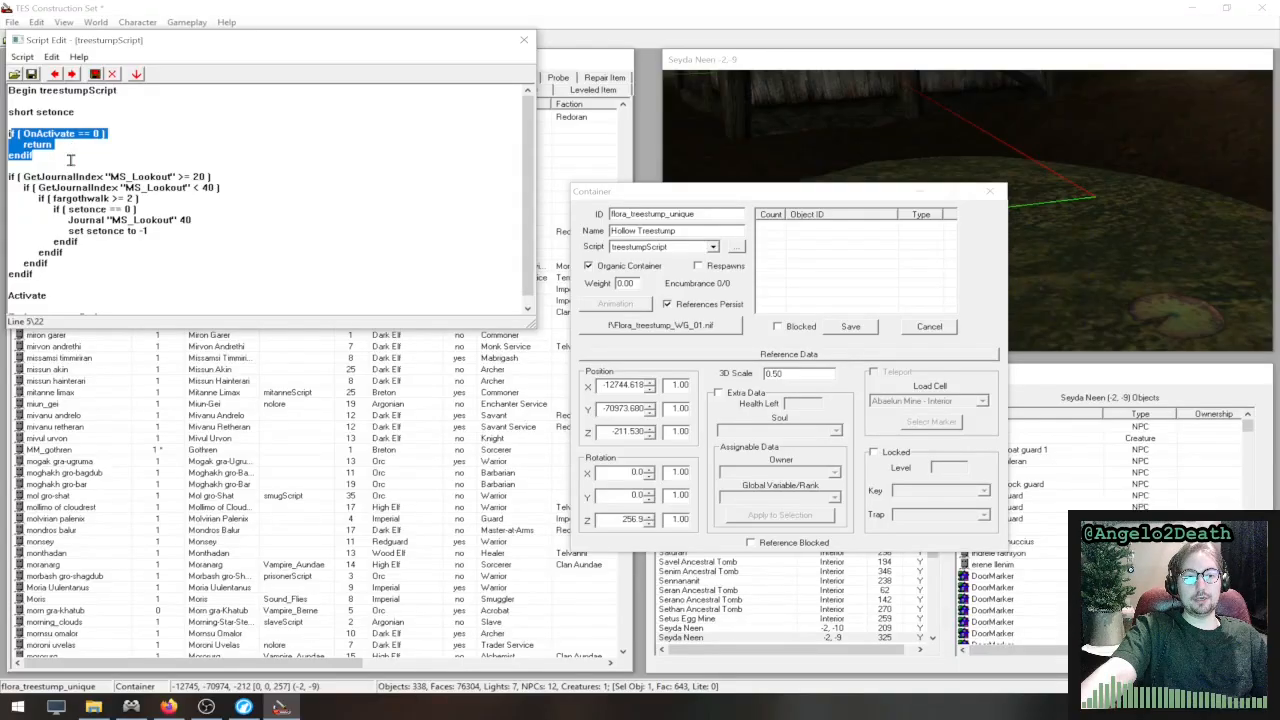
left_click_drag(59, 163, 184, 282)
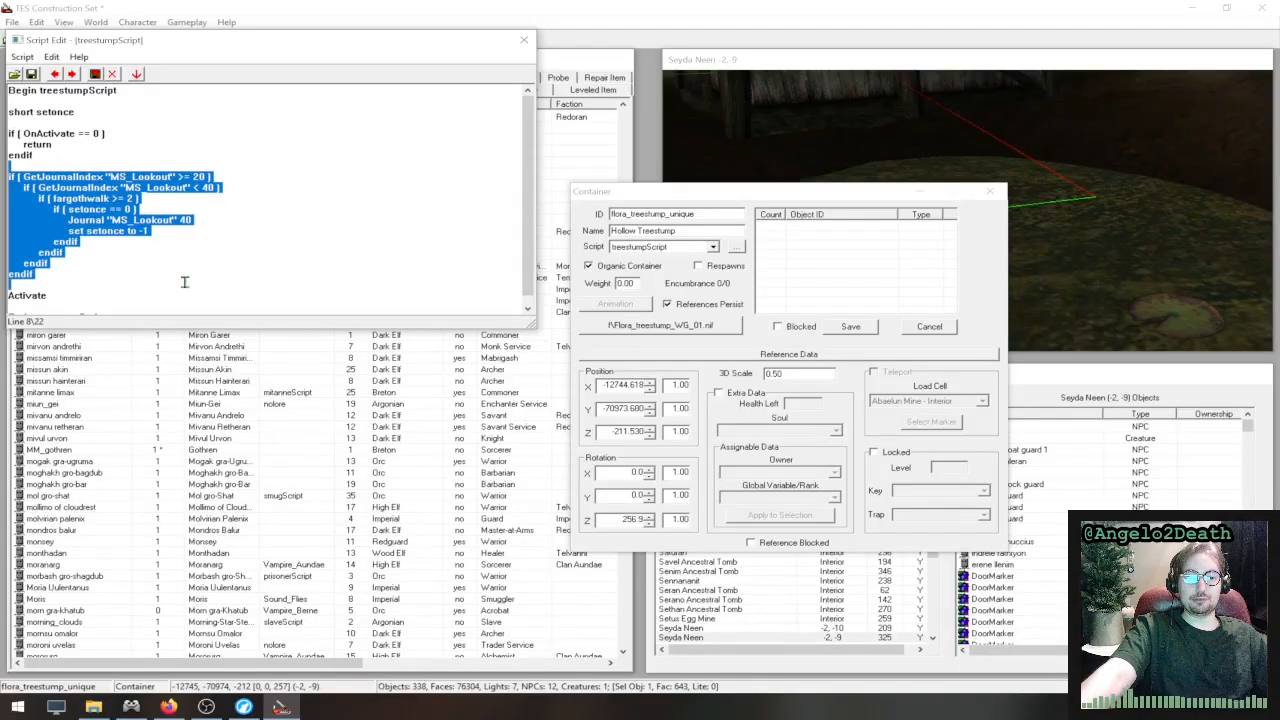
scroll(189, 251, "down", 1)
scroll(189, 251, "up", 1)
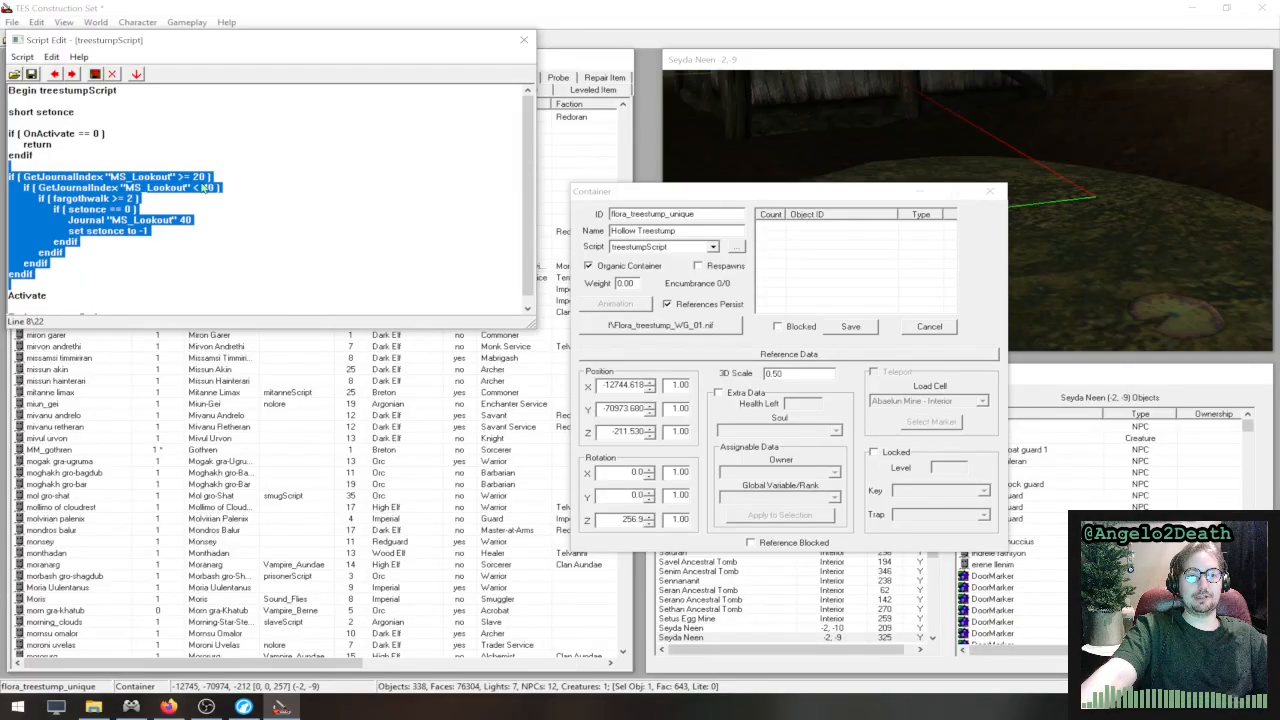
left_click_drag(780, 199, 808, 310)
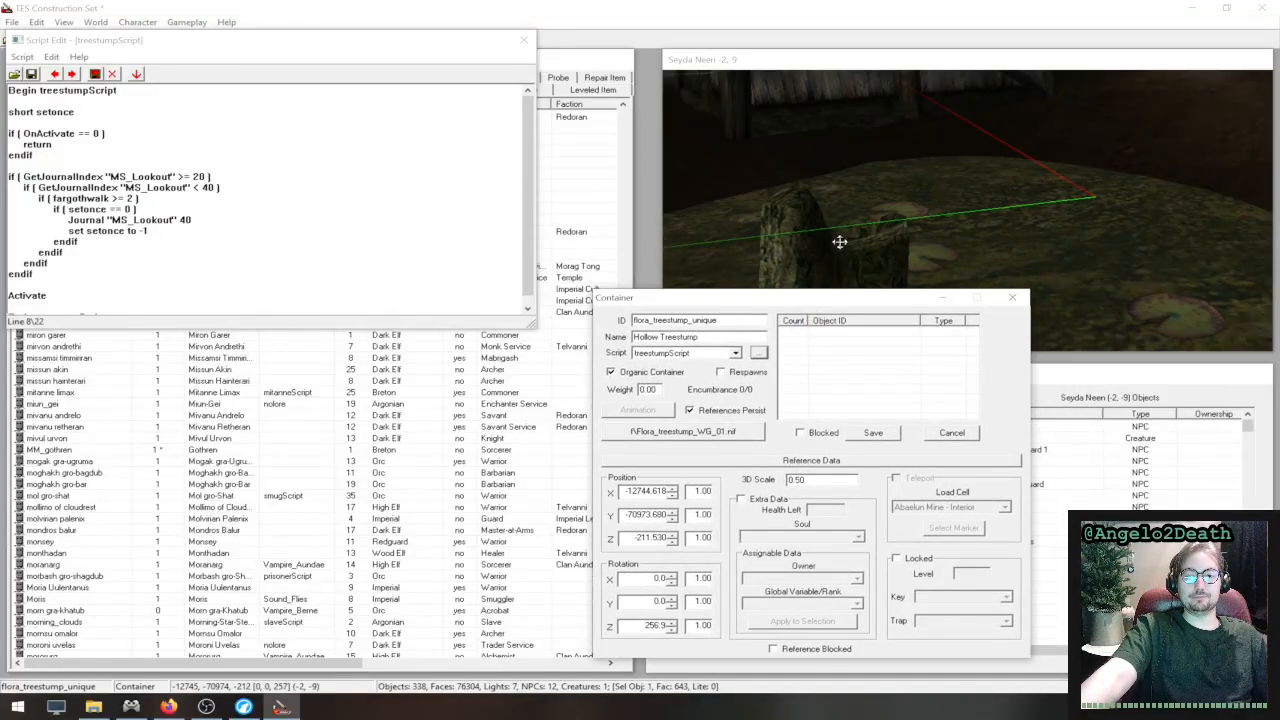
left_click(96, 108)
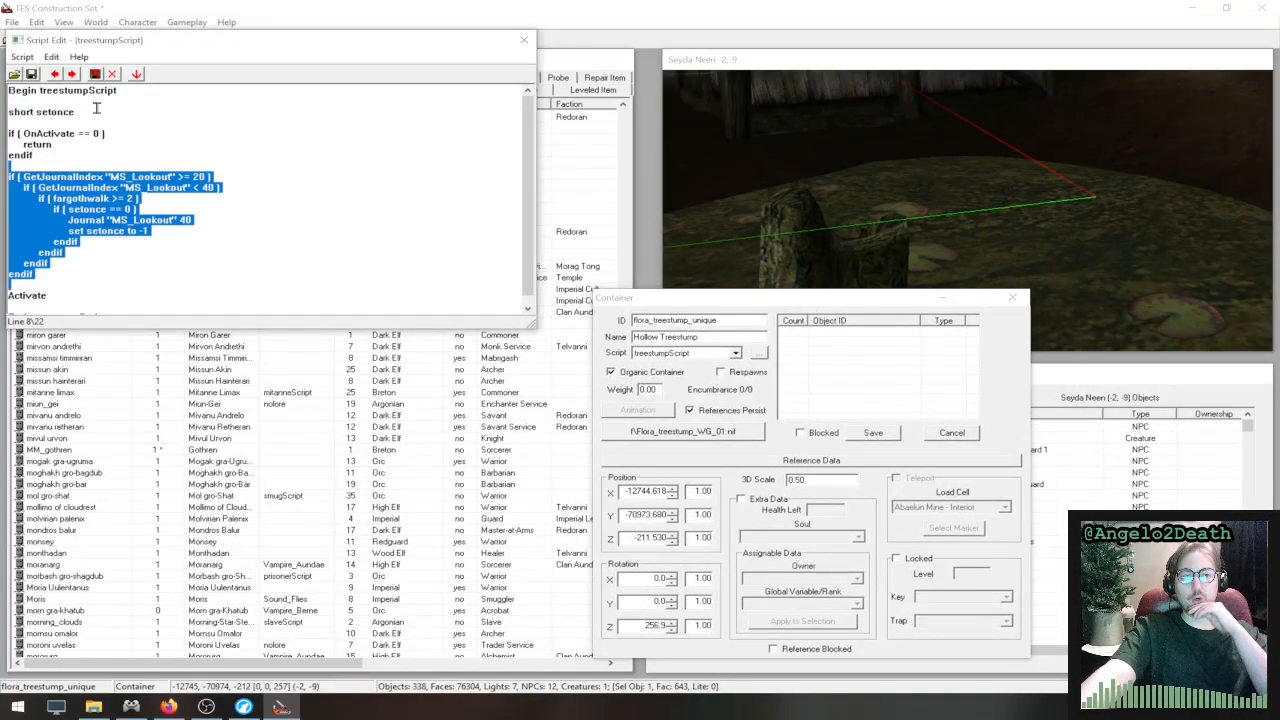
left_click_drag(96, 108, 303, 261)
left_click(197, 273)
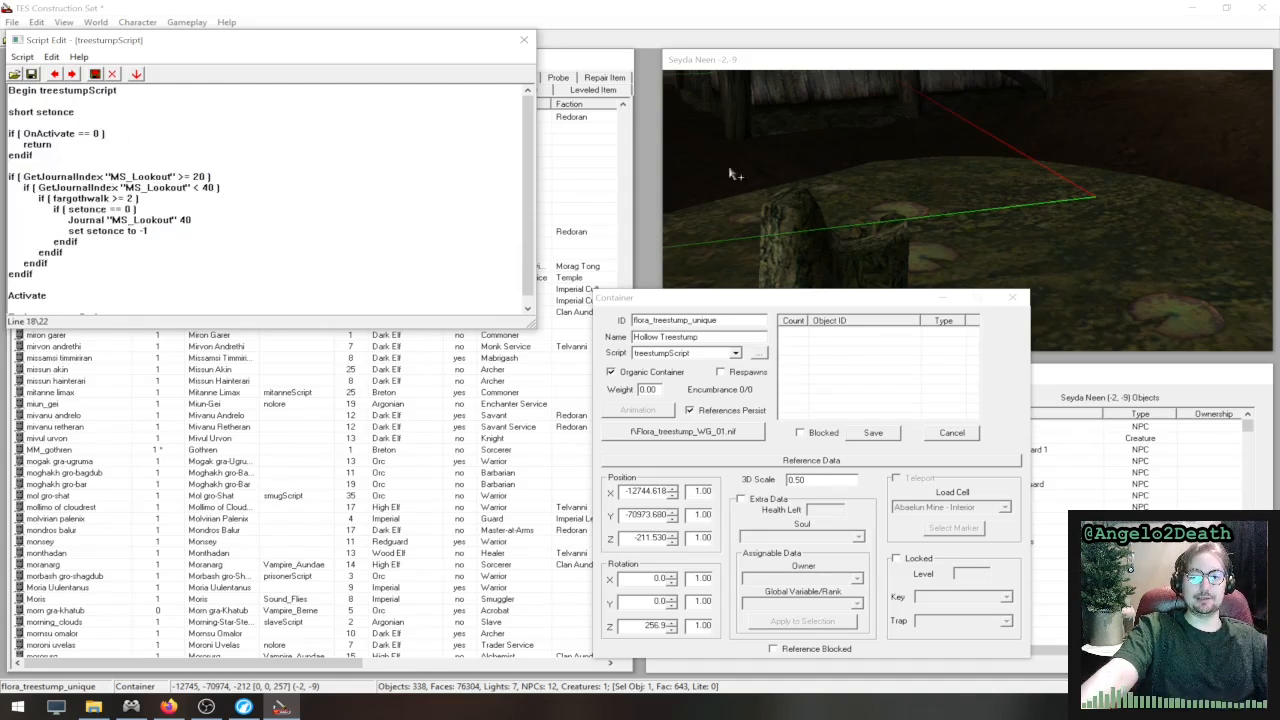
- Examine the return under the OnActivate check and the first GetJournalIndex "MS_Lookout" condition
left_click_drag(100, 150, 6, 131)
left_click(80, 147)
double_click(45, 145)
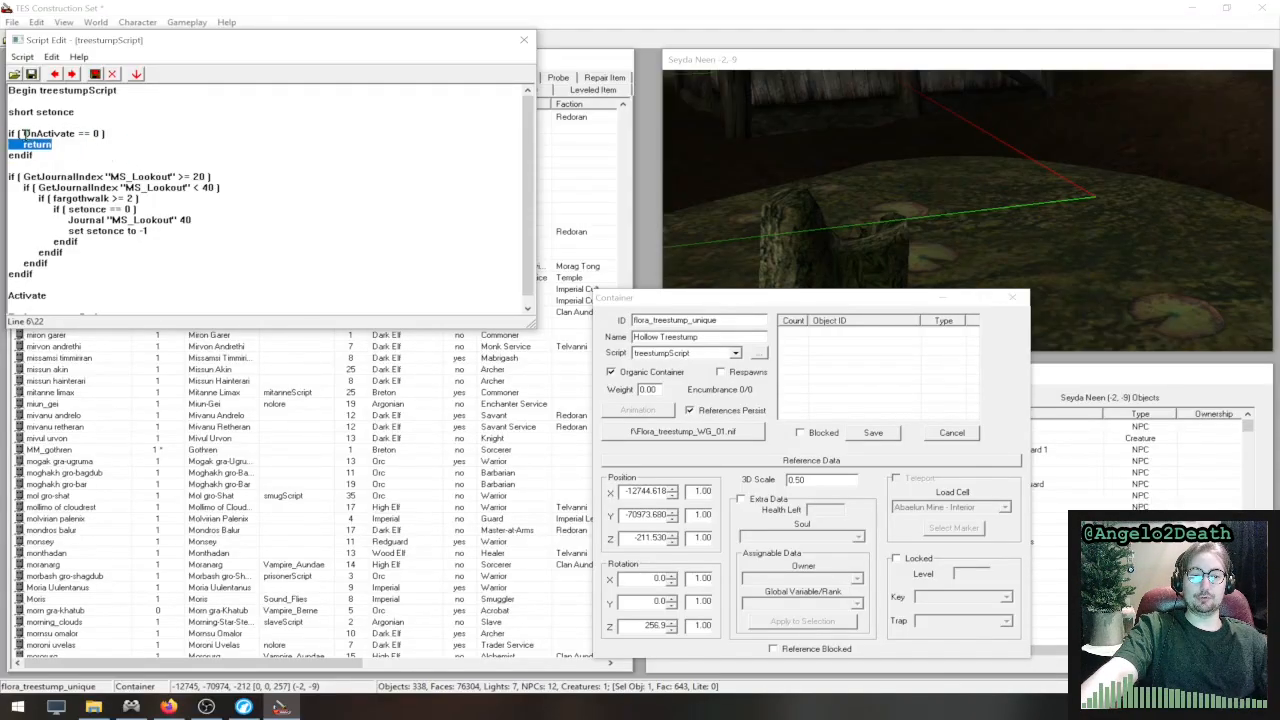
left_click_drag(30, 177, 253, 183)
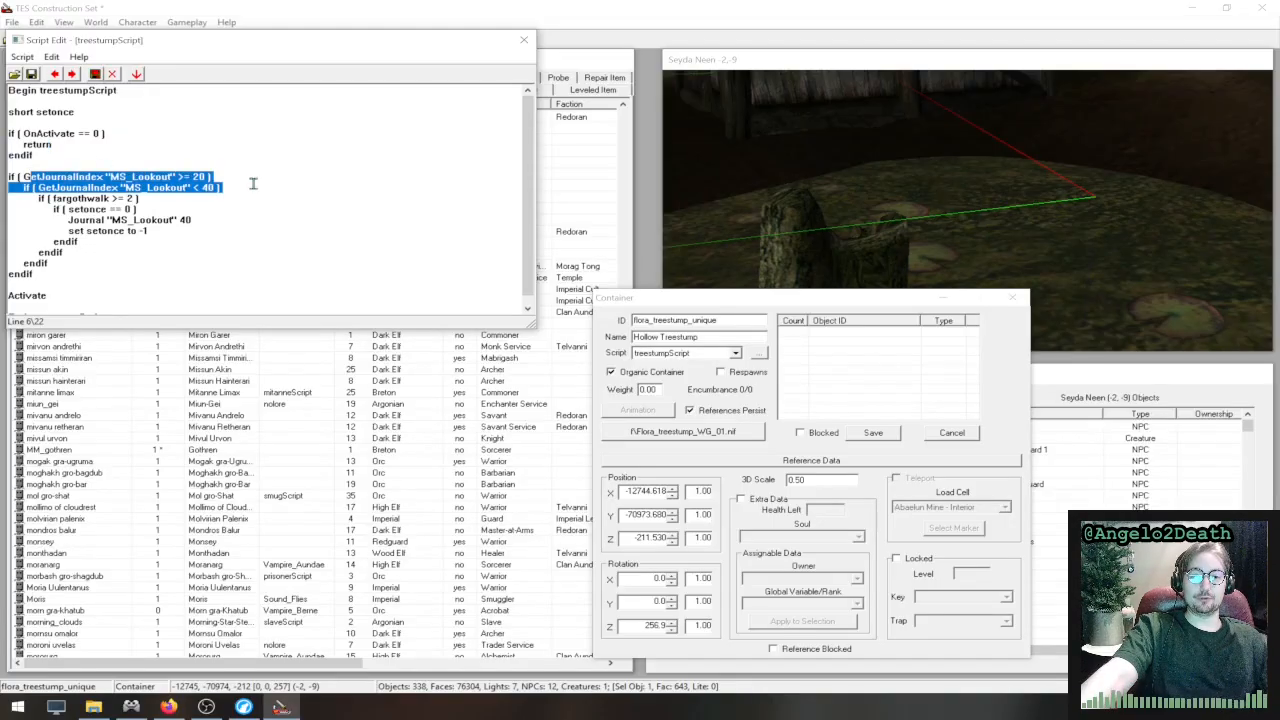
left_click(187, 176)
double_click(145, 176)
left_click(181, 176)
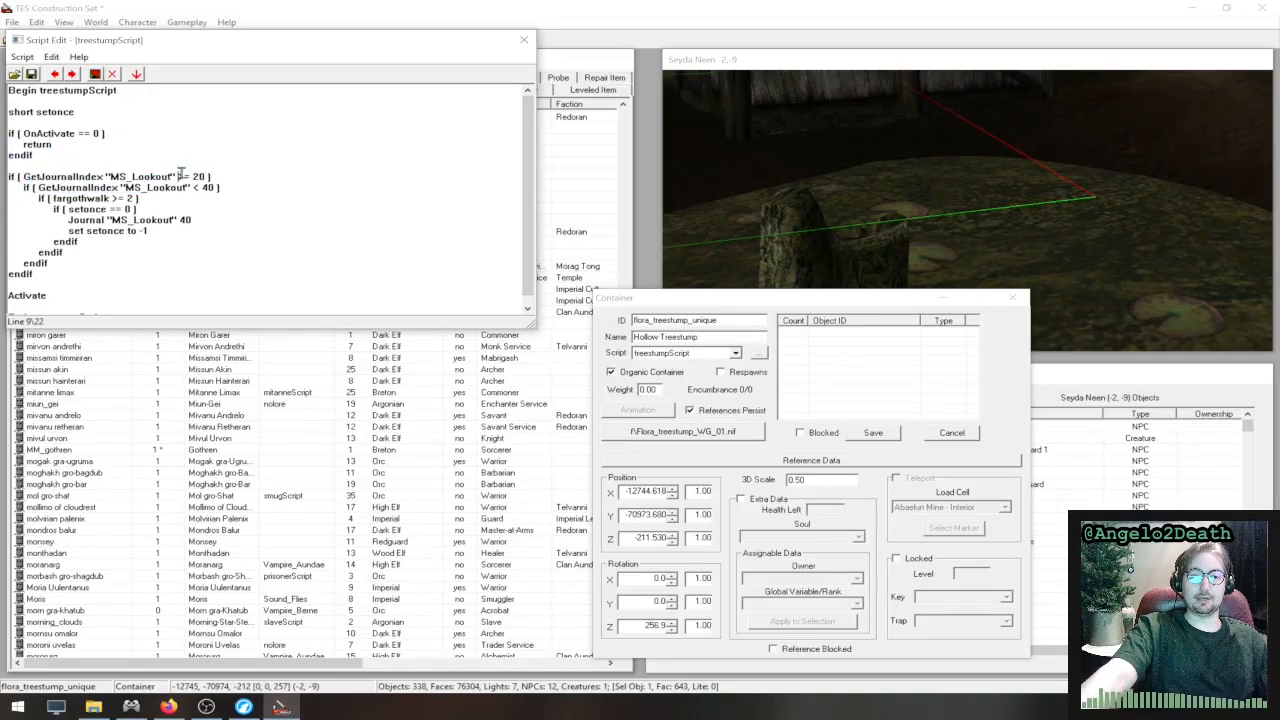
left_click_drag(178, 176, 212, 176)
left_click(272, 195)
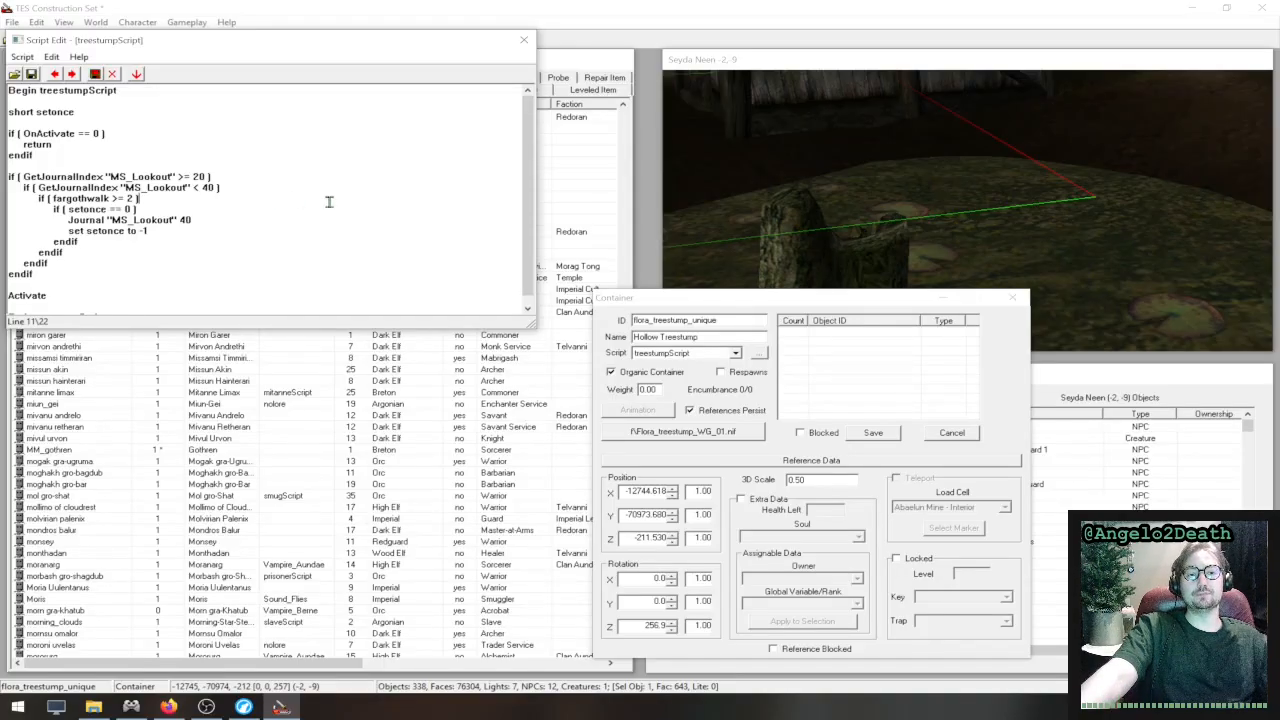
- Examine the nested conditions on the upper MS_Lookout journal limit, fargothwalk and setonce
left_click_drag(43, 187, 225, 188)
left_click(235, 199)
left_click_drag(38, 198, 172, 199)
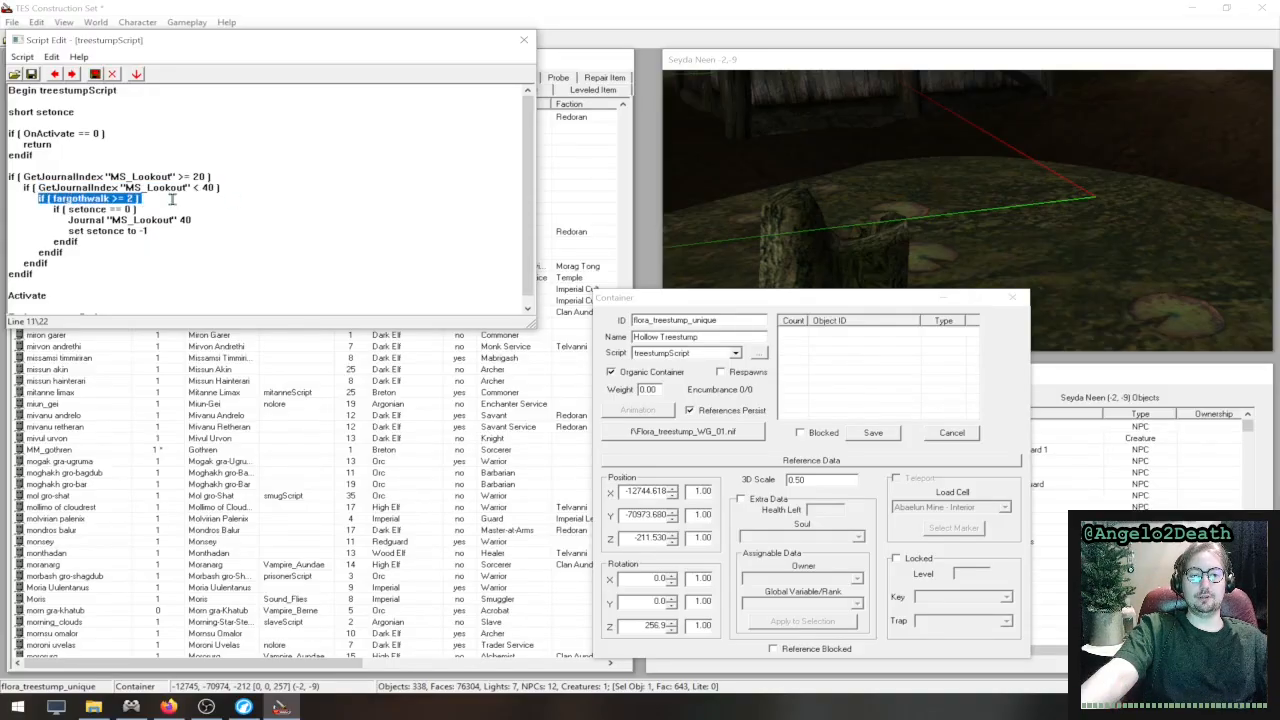
left_click(172, 202)
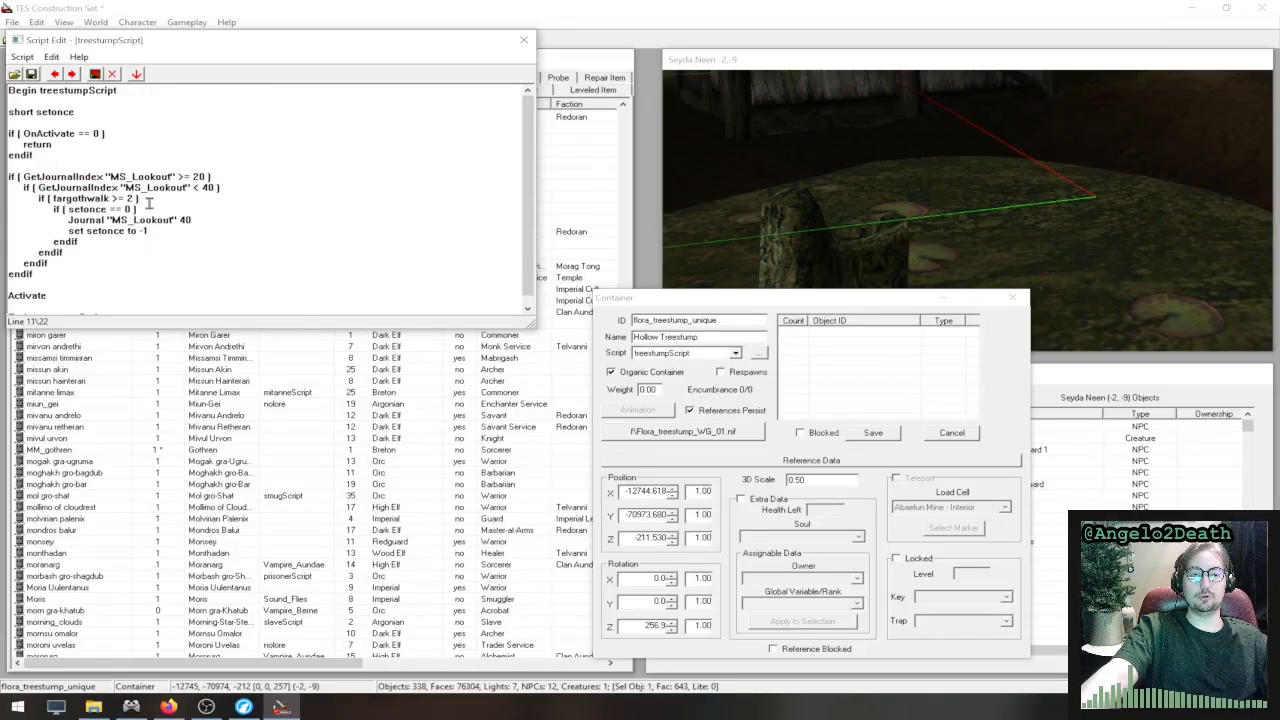
left_click_drag(113, 199, 141, 197)
left_click(118, 202)
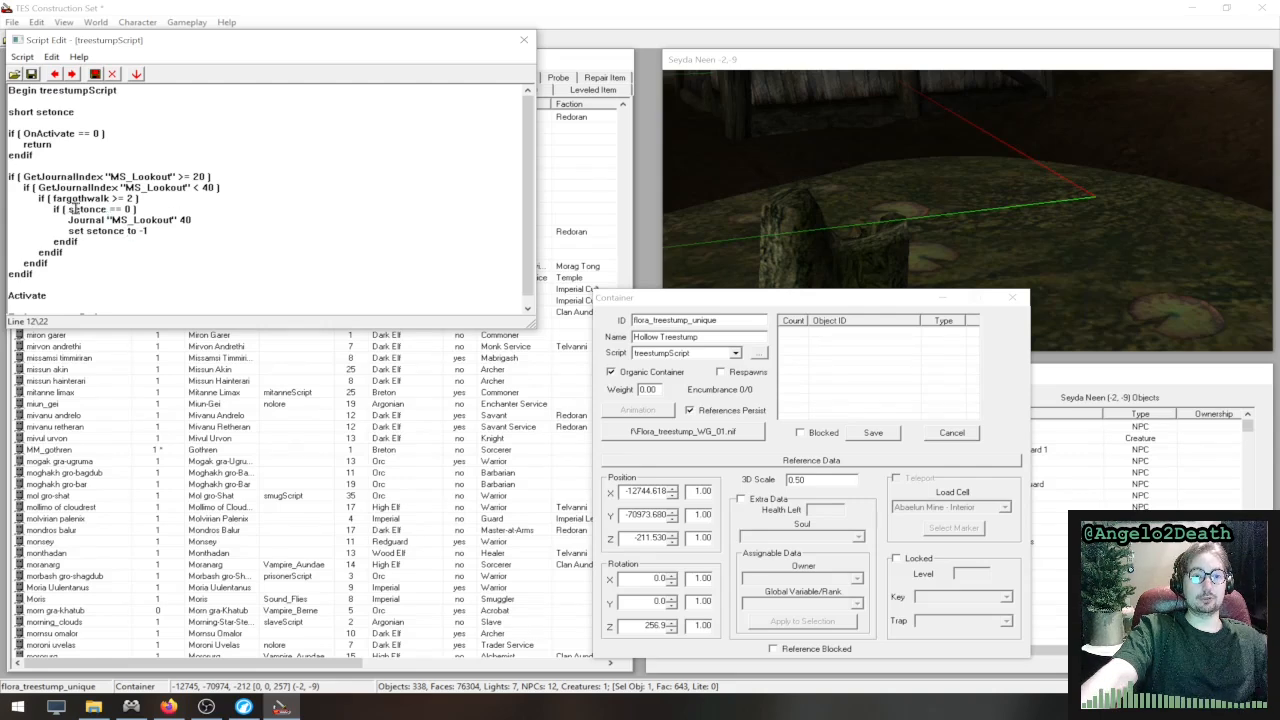
left_click_drag(70, 209, 187, 213)
left_click(188, 213)
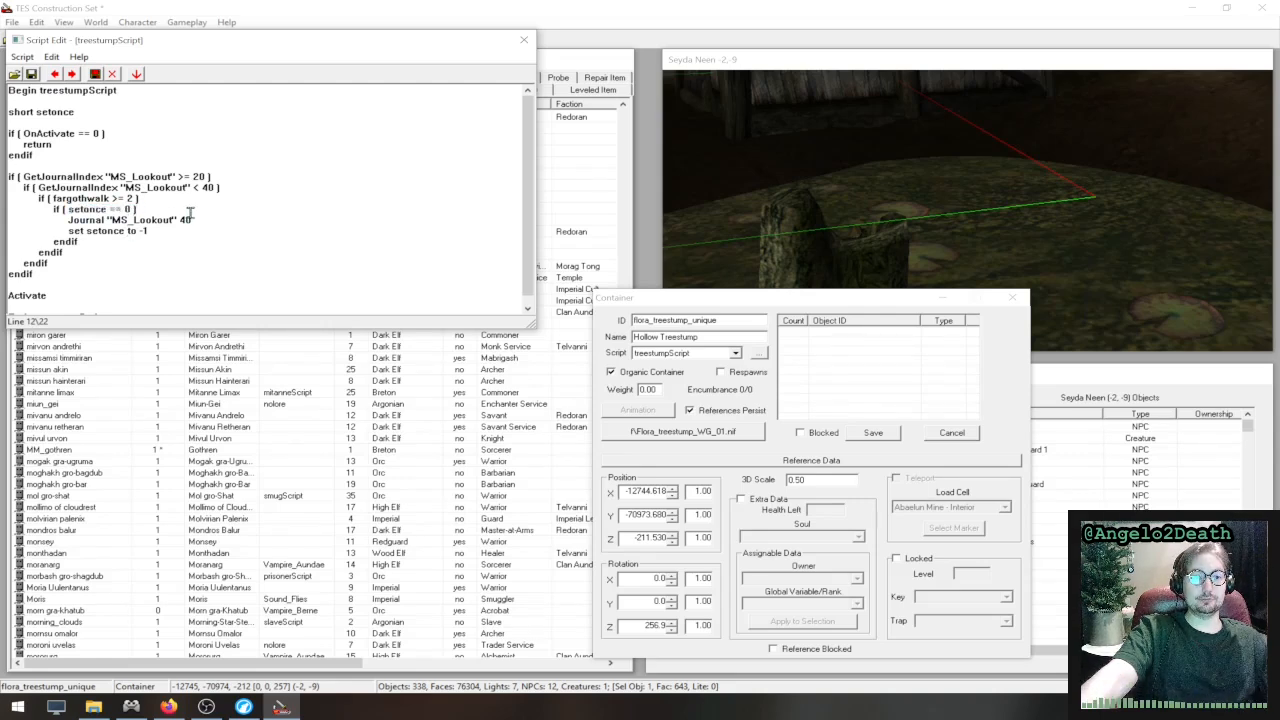
- Examine the declaration of the short variable setonce at the start of treestumpScript
double_click(66, 112)
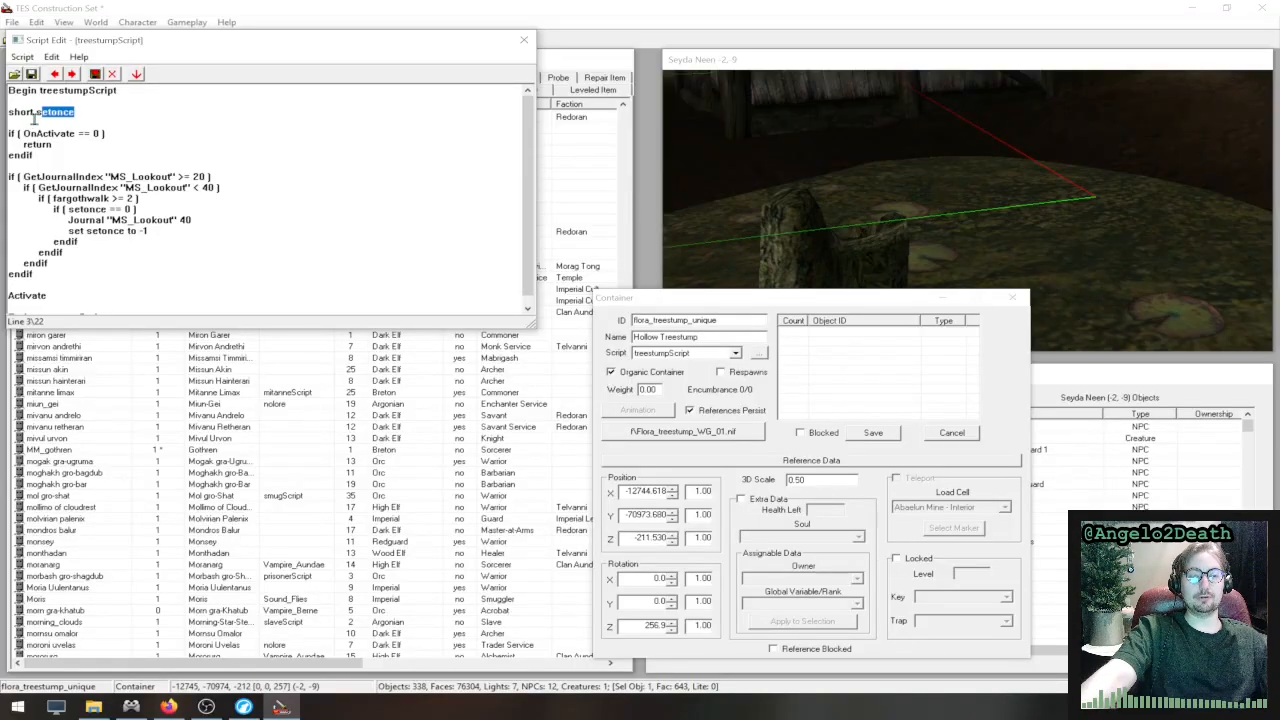
left_click(92, 121)
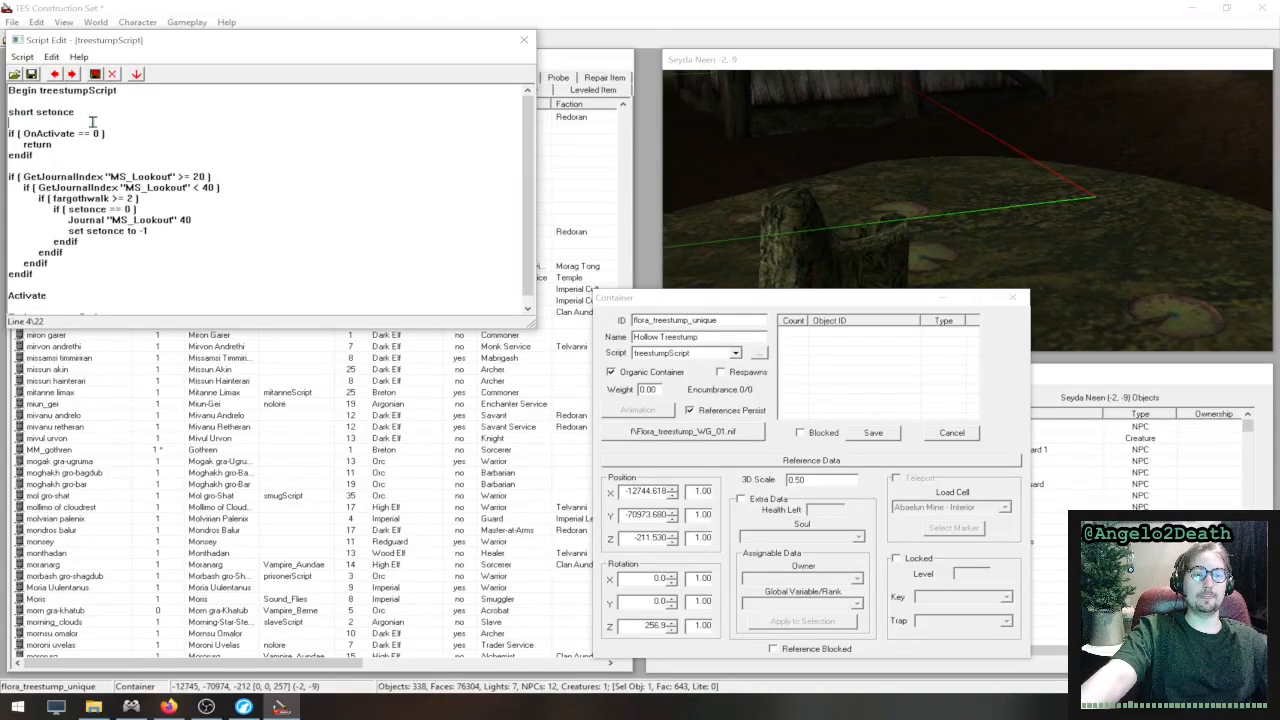
double_click(24, 112)
left_click(96, 120)
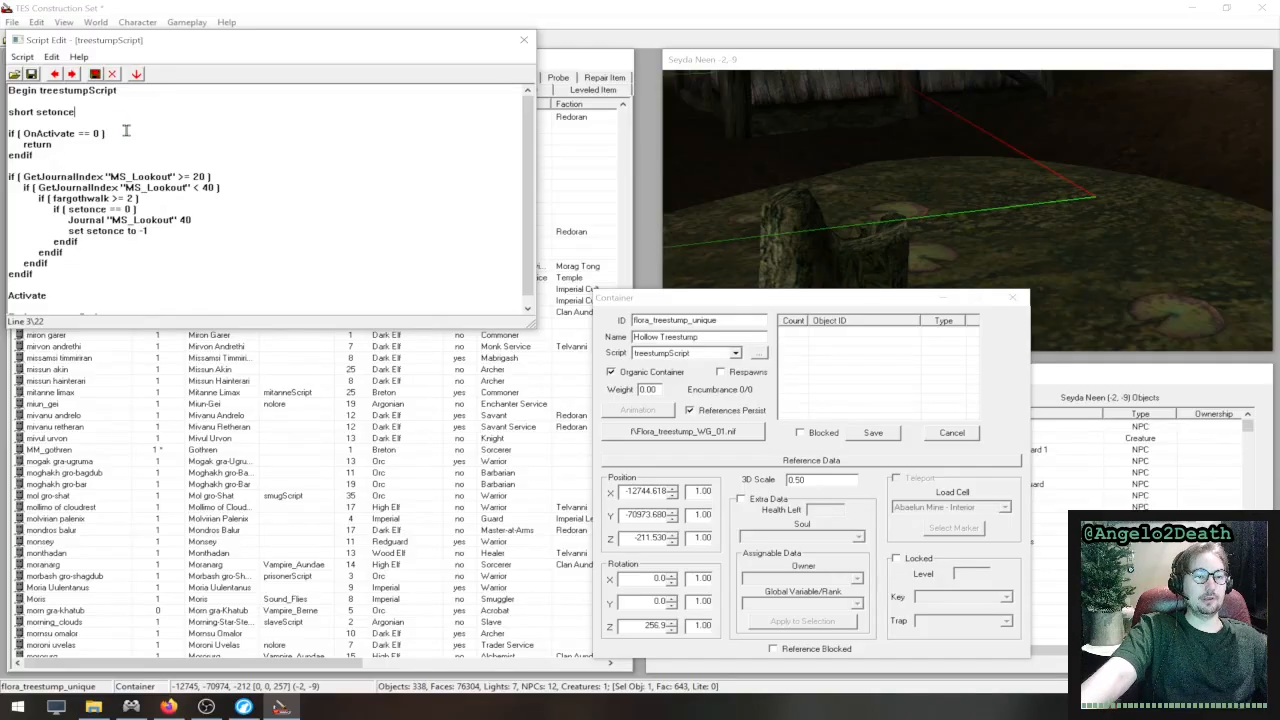
double_click(24, 112)
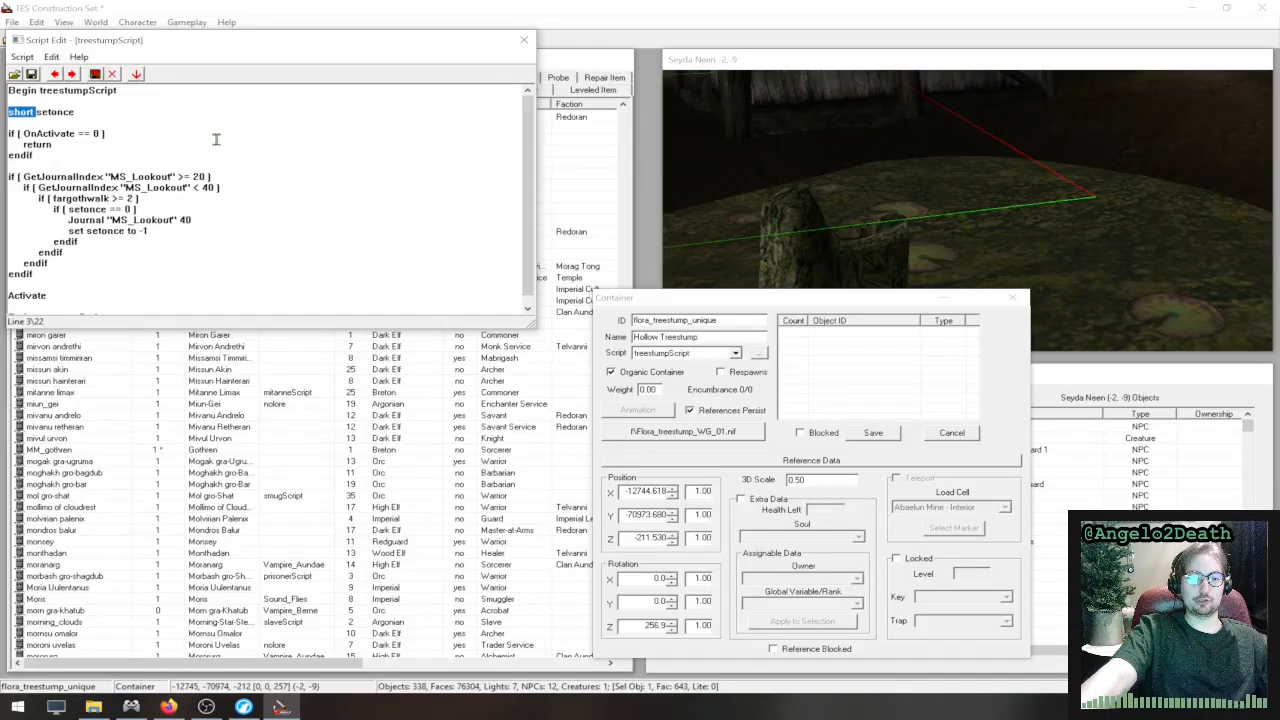
left_click(194, 116)
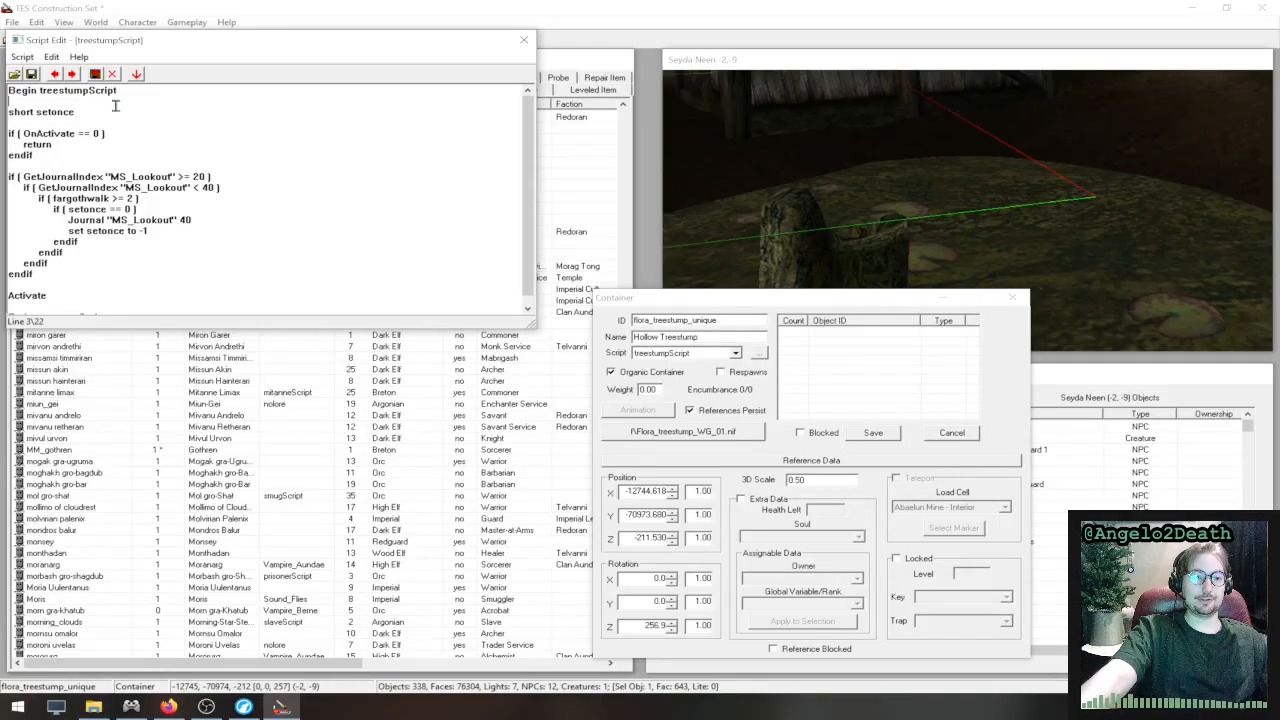
double_click(57, 112)
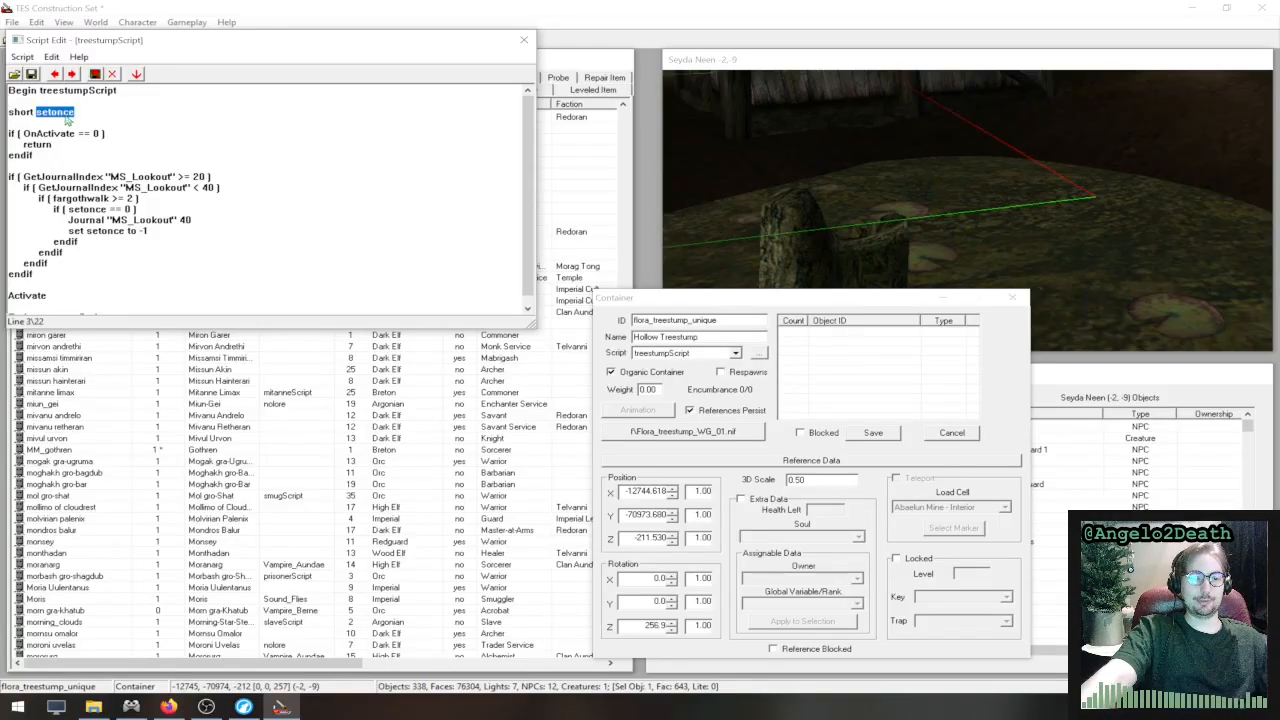
left_click(121, 120)
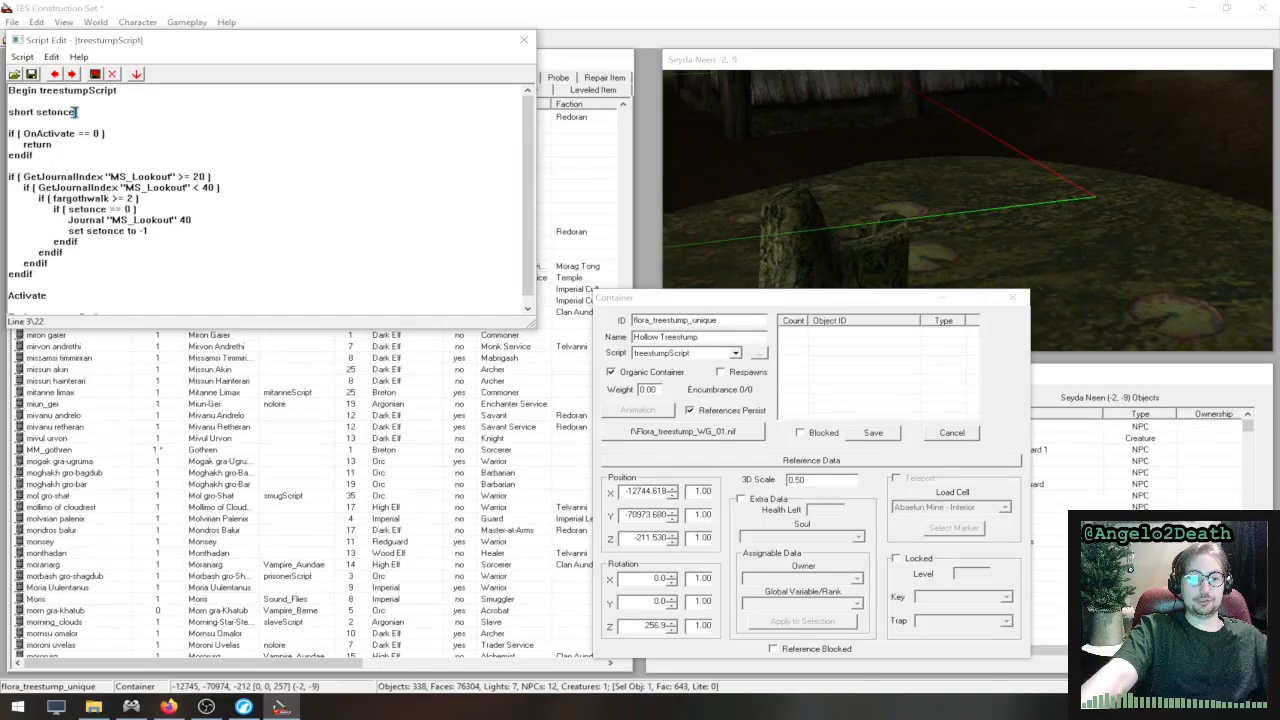
double_click(62, 112)
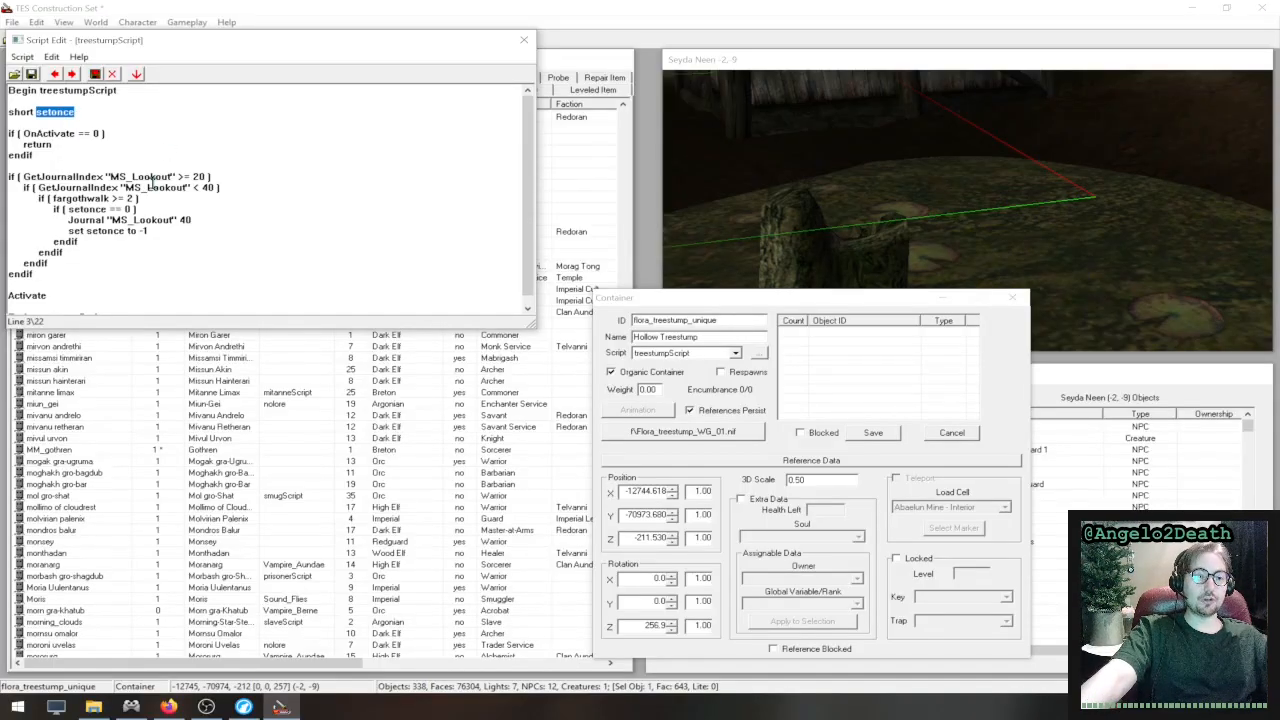
- Trace the setonce check through its Journal and set lines, and compare the OnActivate block with the closing Activate command
left_click_drag(133, 210, 74, 211)
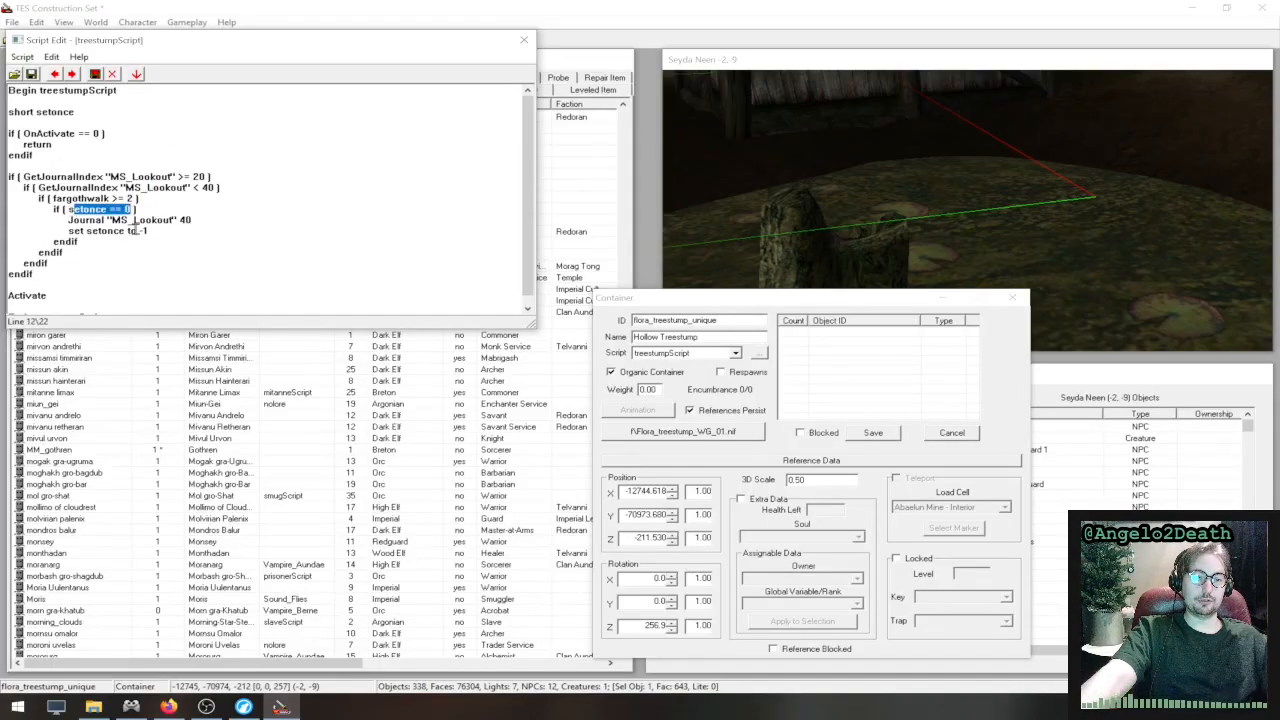
left_click_drag(172, 229, 67, 231)
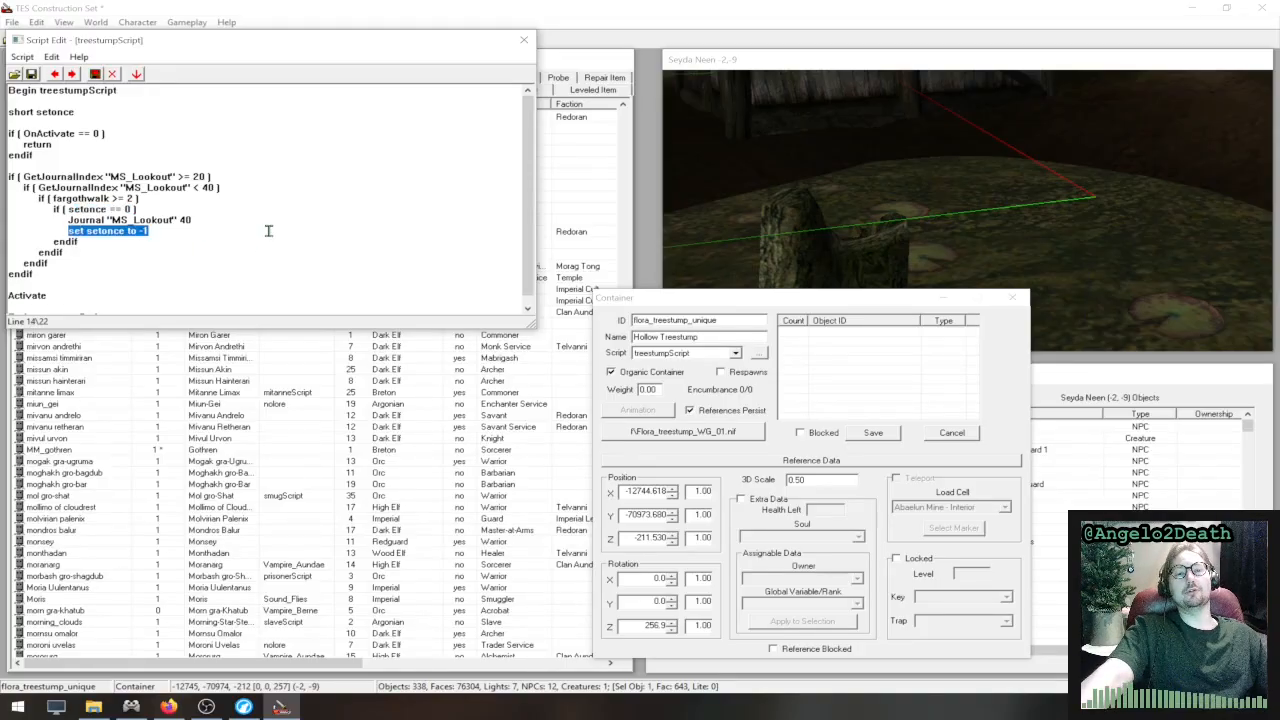
left_click_drag(222, 224, 2, 218)
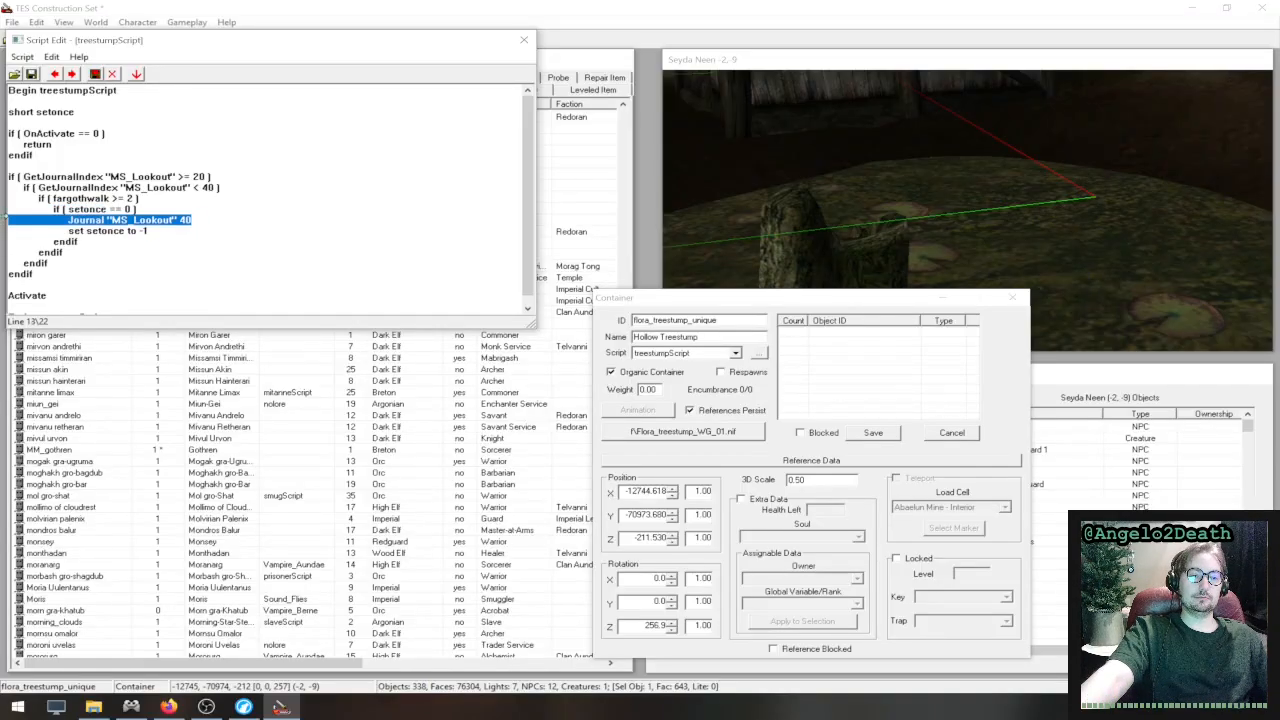
scroll(62, 174, "down", 1)
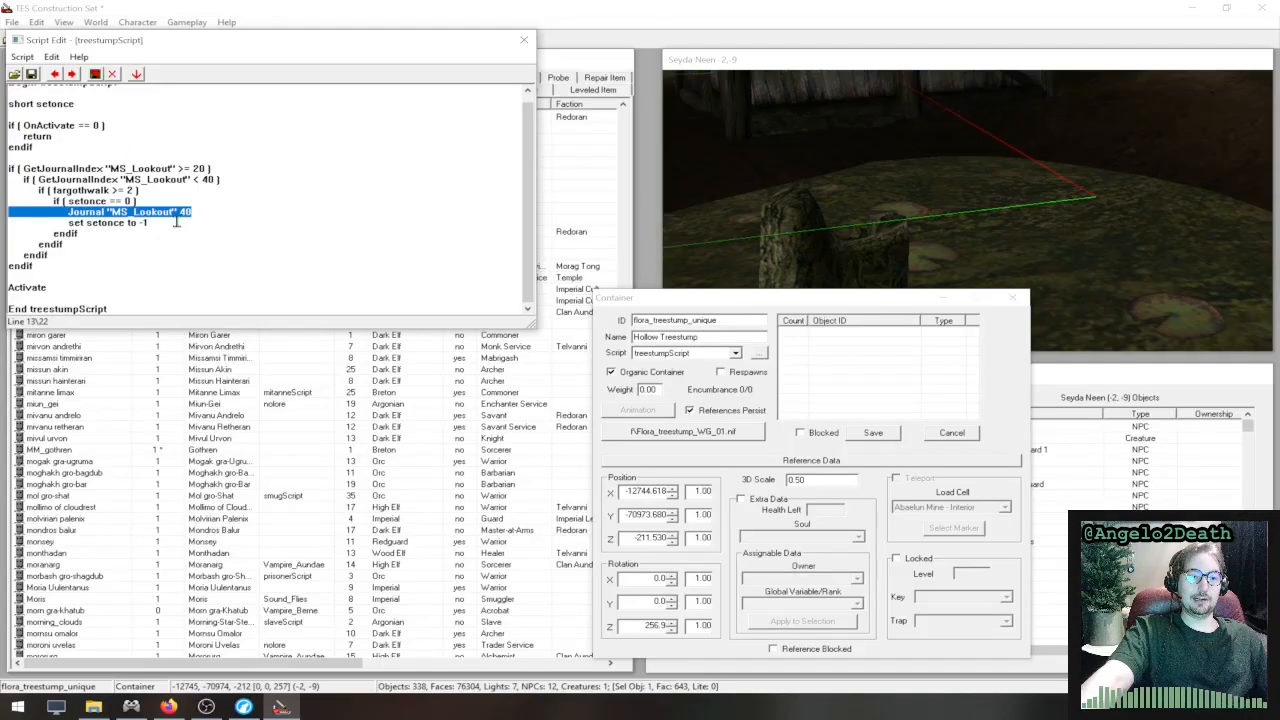
left_click_drag(69, 150, 9, 125)
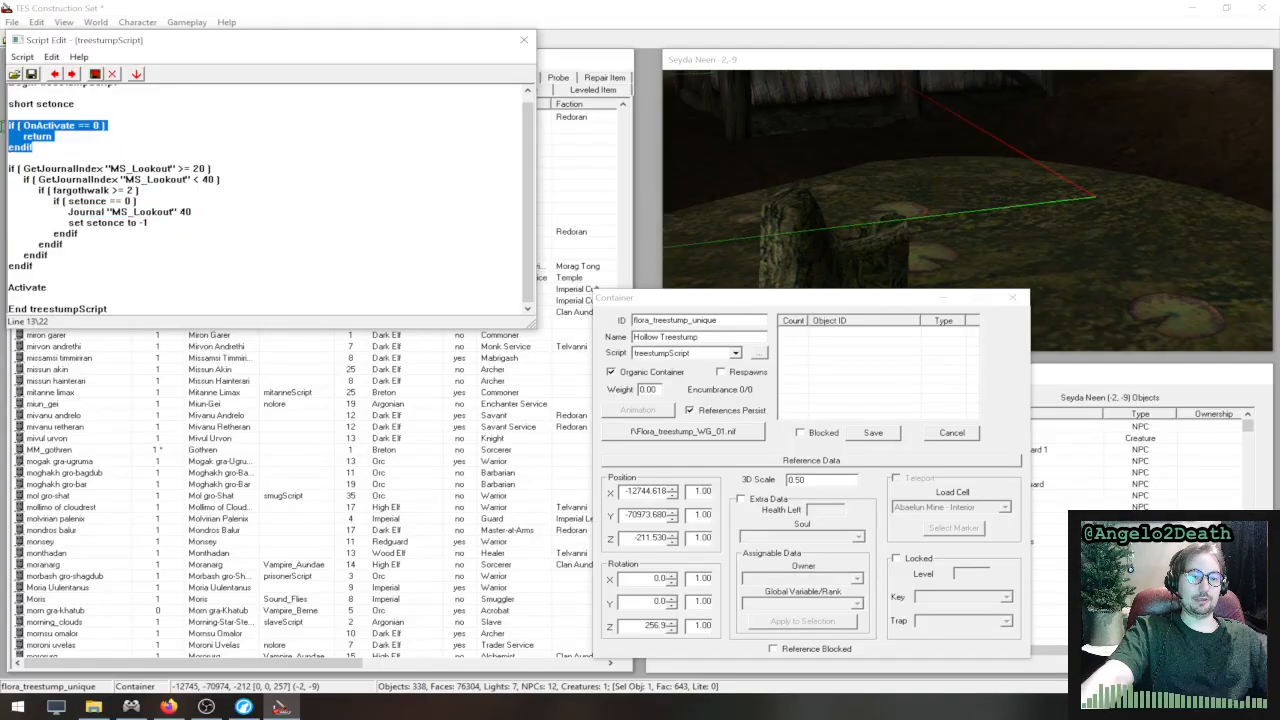
double_click(64, 287)
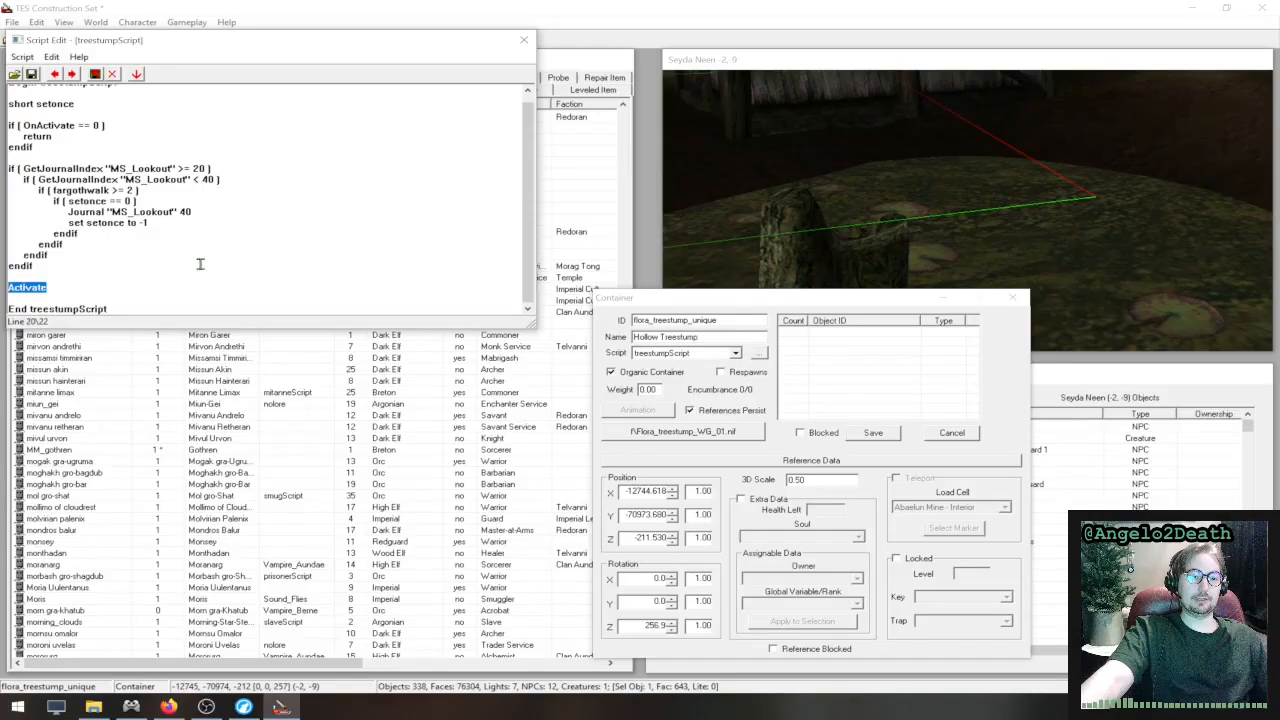
- Review treestumpScript from its opening line to the closing Activate command, and close the script and the Hollow Treestump container record
left_click(112, 272)
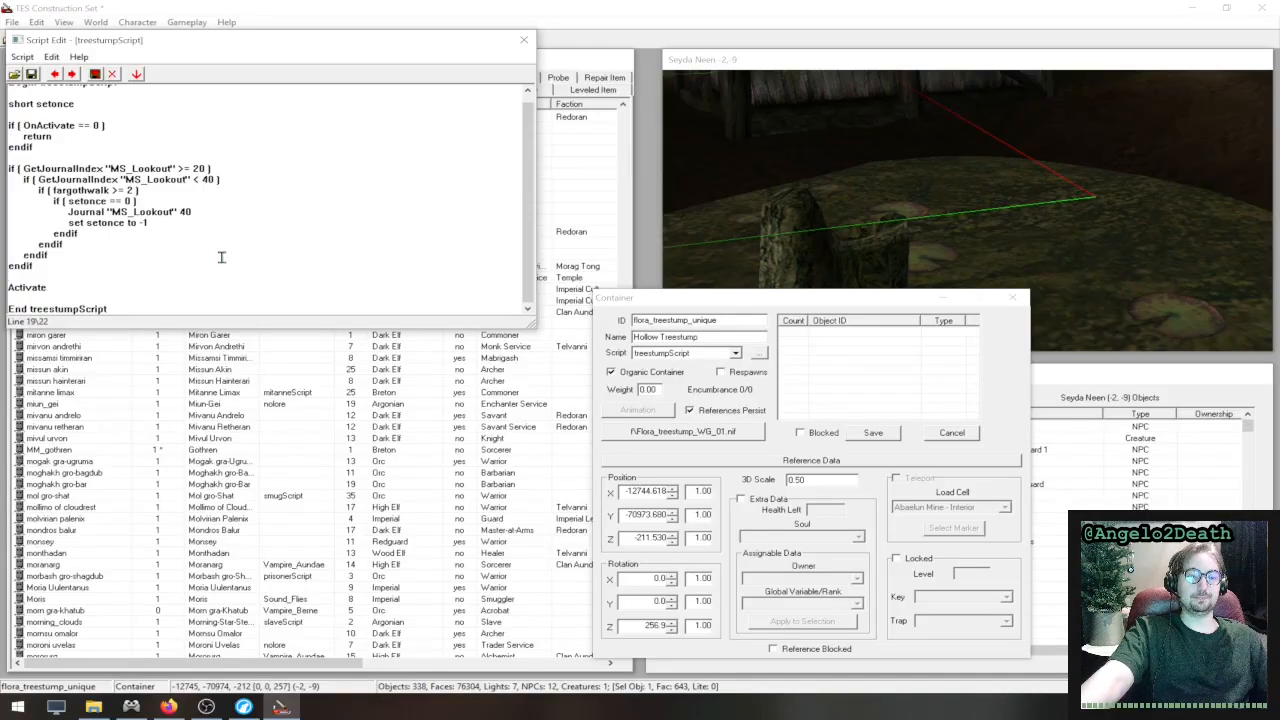
scroll(222, 257, "up", 1)
scroll(204, 182, "down", 1)
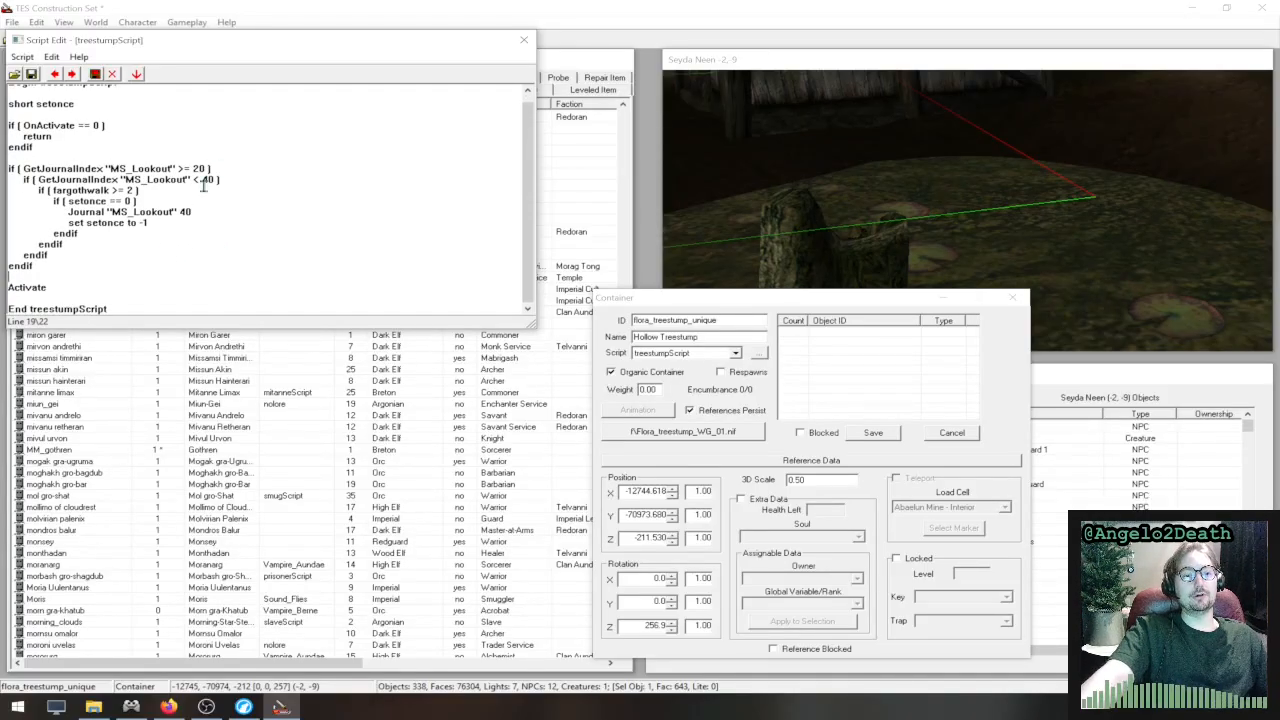
left_click(227, 244)
scroll(183, 140, "up", 1)
scroll(183, 140, "up", 1)
left_click_drag(147, 93, 25, 97)
left_click(203, 137)
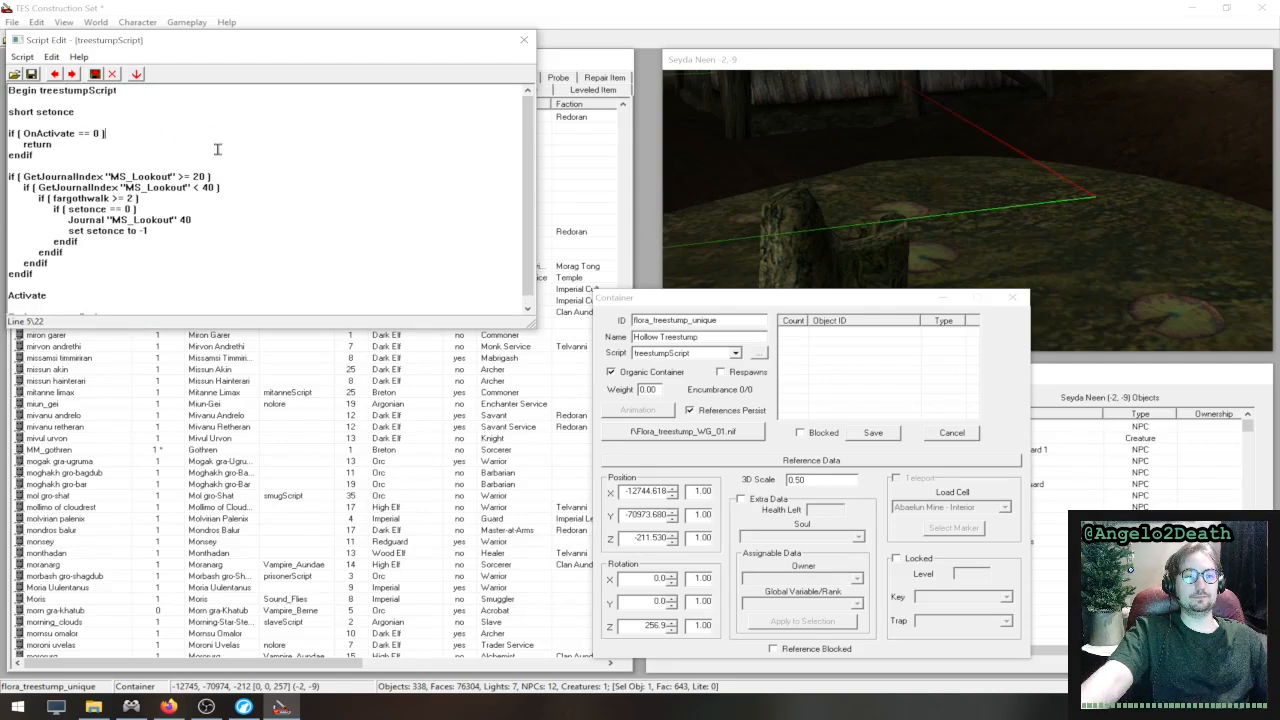
scroll(241, 161, "down", 1)
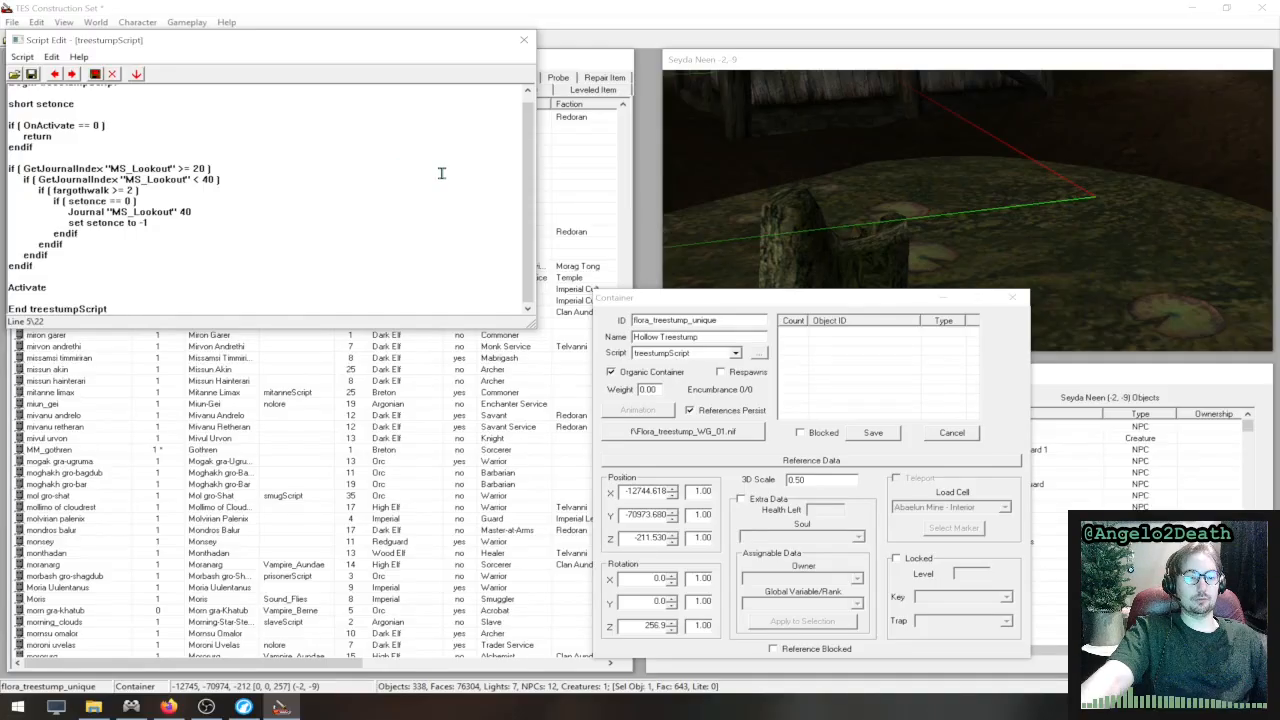
scroll(318, 179, "up", 1)
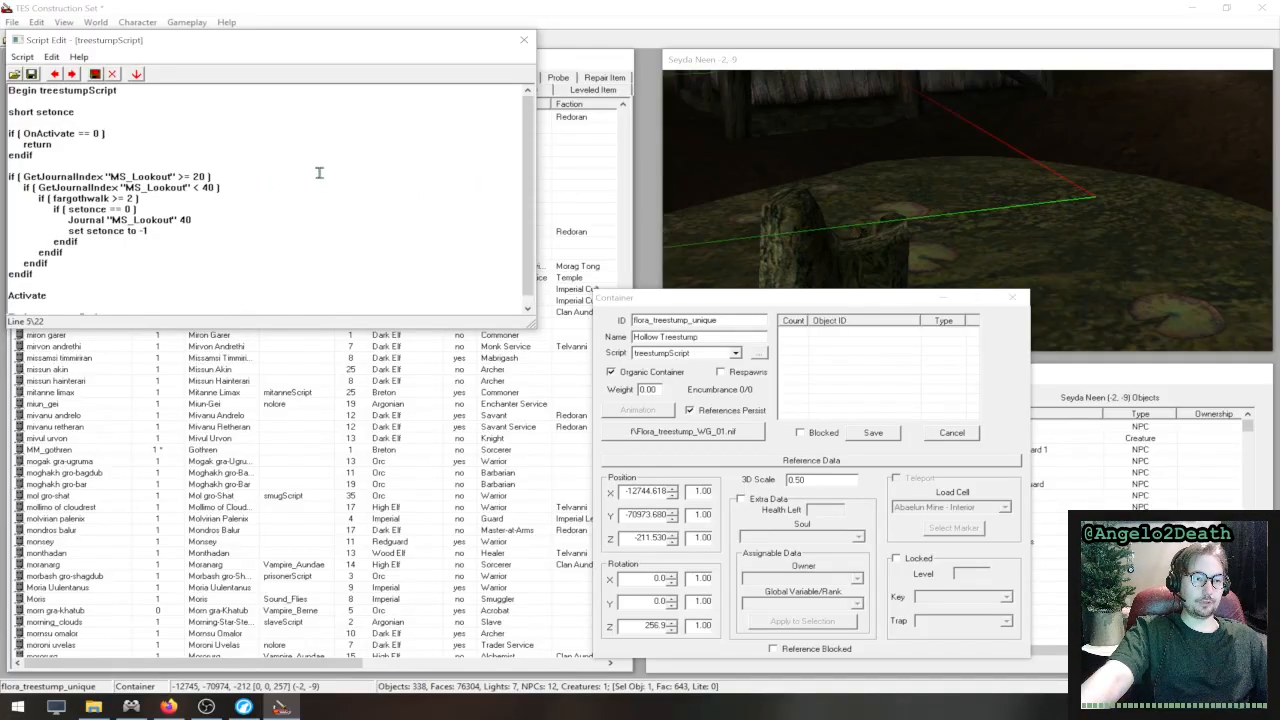
left_click(523, 40)
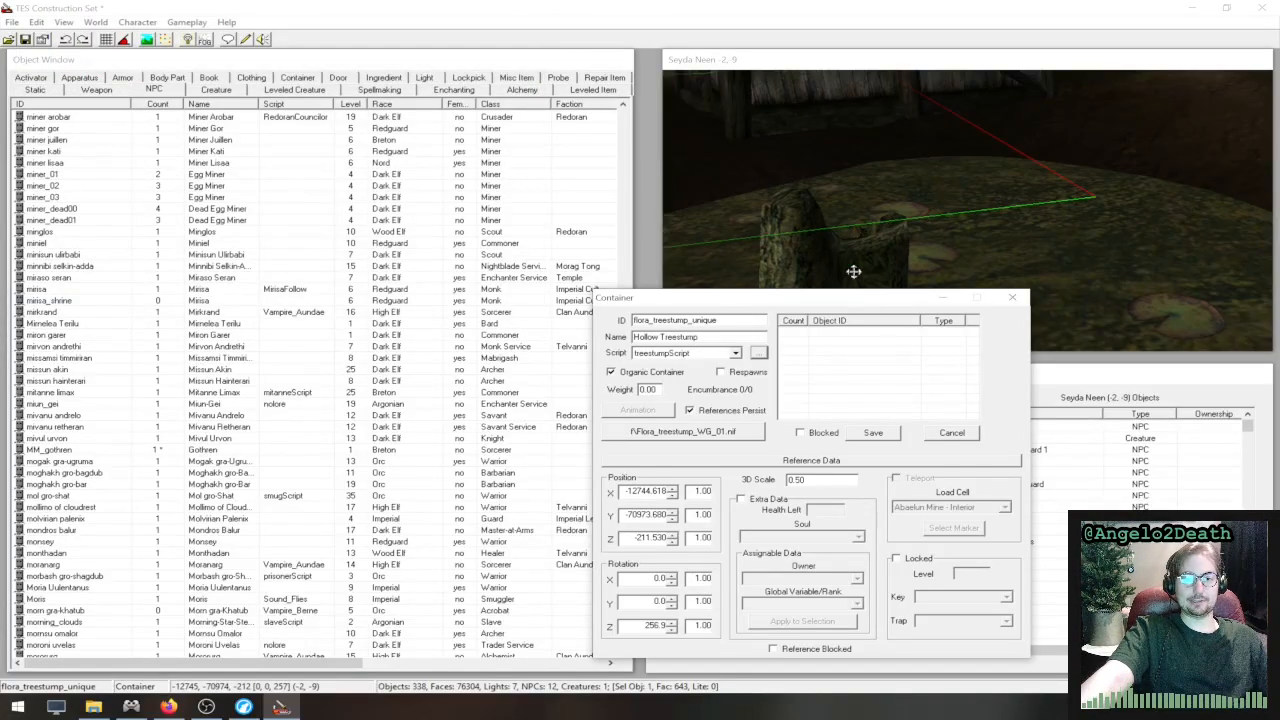
left_click(1012, 305)
- Look around the Seyda Neen pond and inspect the record of the NPC standing beside it, indrele rathryon, closing it without changes
scroll(864, 279, "down", 3)
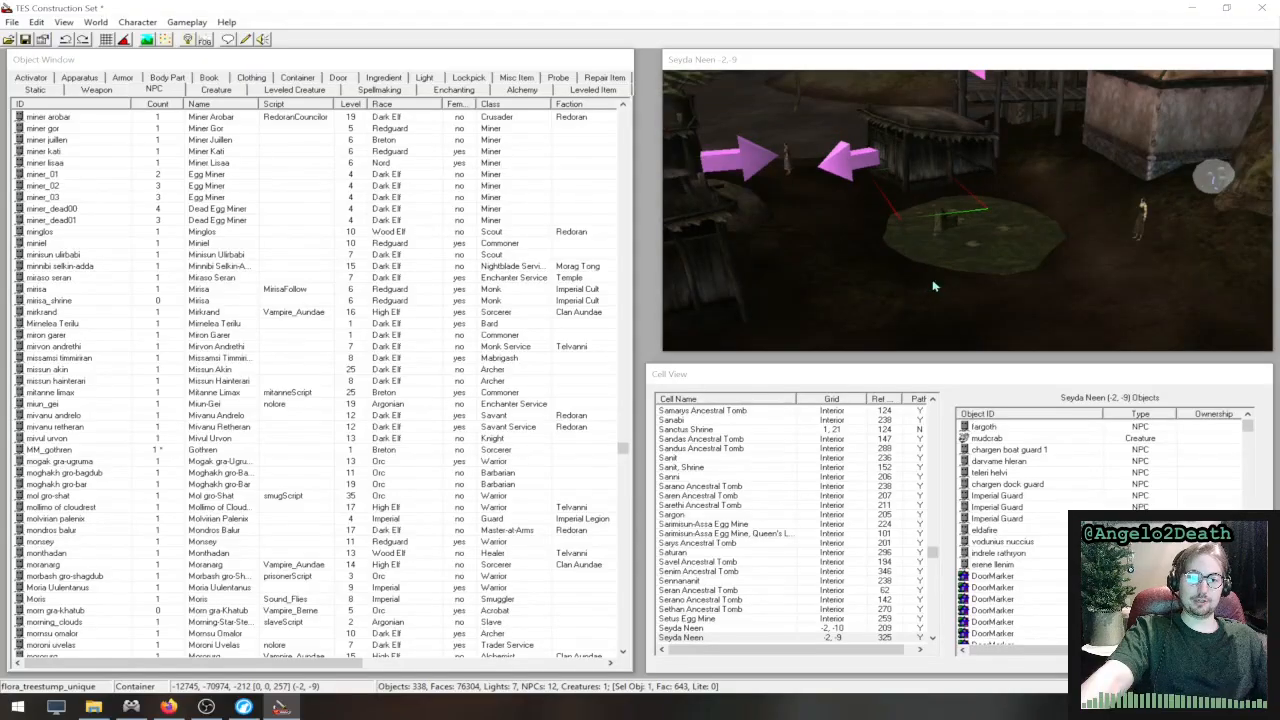
scroll(950, 286, "up", 1)
scroll(995, 281, "down", 2)
scroll(1100, 263, "down", 2)
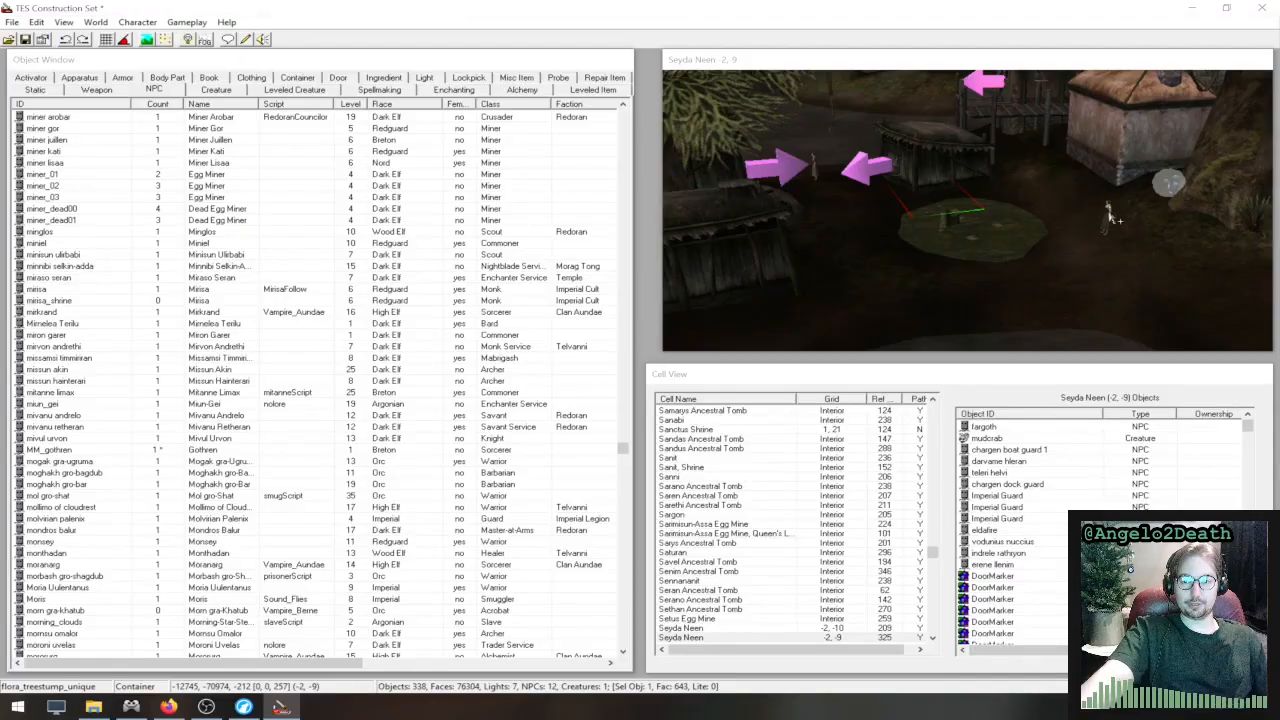
left_click(1109, 216)
double_click(1109, 216)
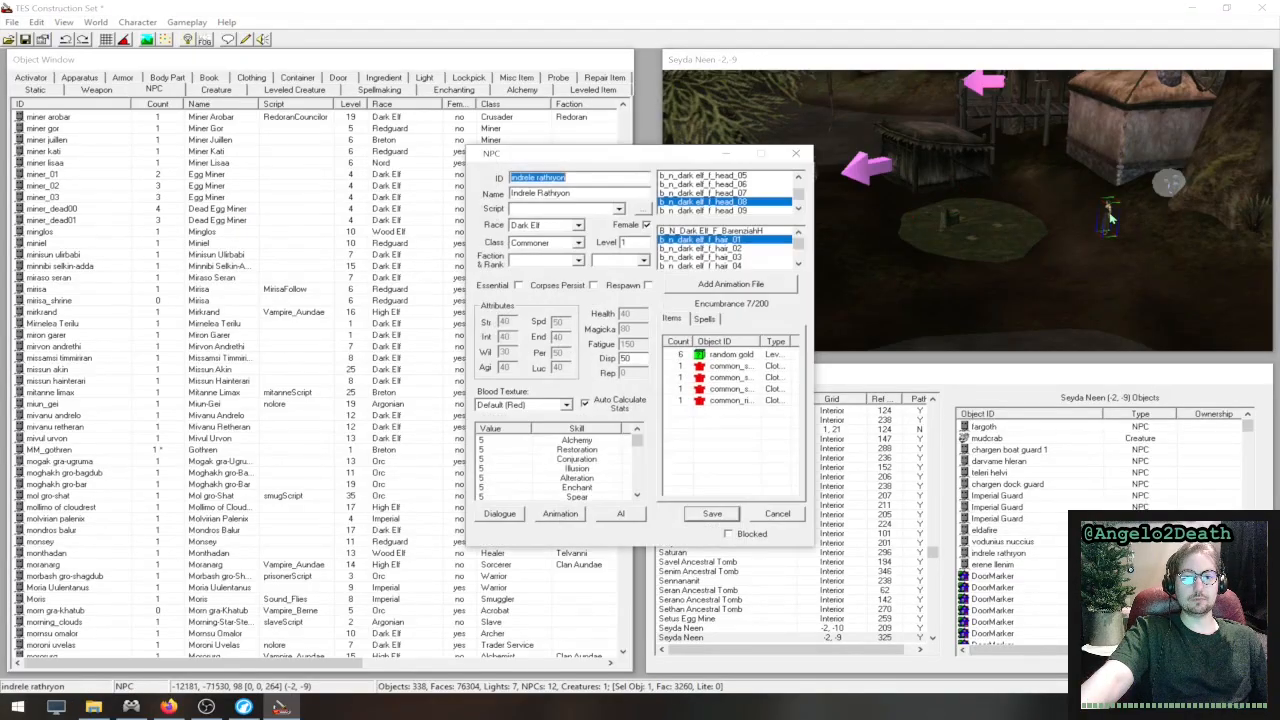
left_click(798, 157)
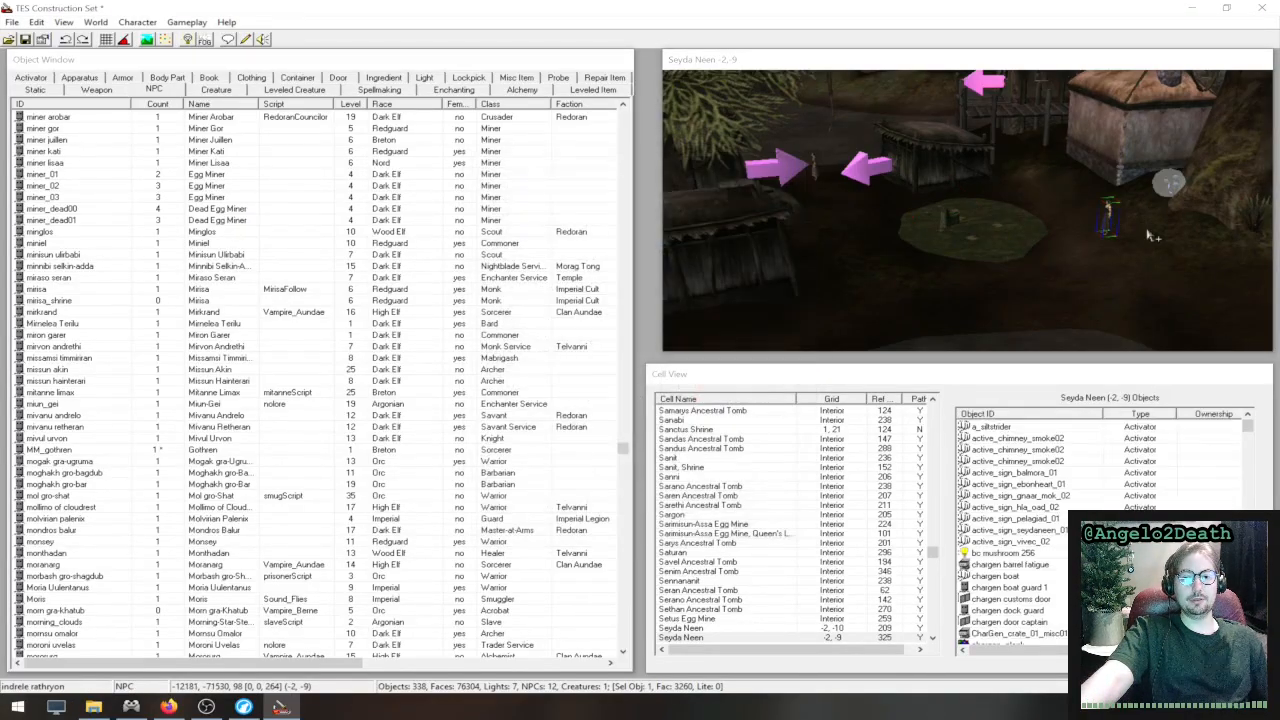
- Find Fargoth near the stone bridge in Seyda Neen and open the LocalState script attached to his NPC record
mouse_move(1150, 235)
middle_mouse_down()
mouse_move(967, 213)
mouse_move(936, 224)
mouse_move(1055, 289)
middle_mouse_up()
scroll(940, 222, "up", 4)
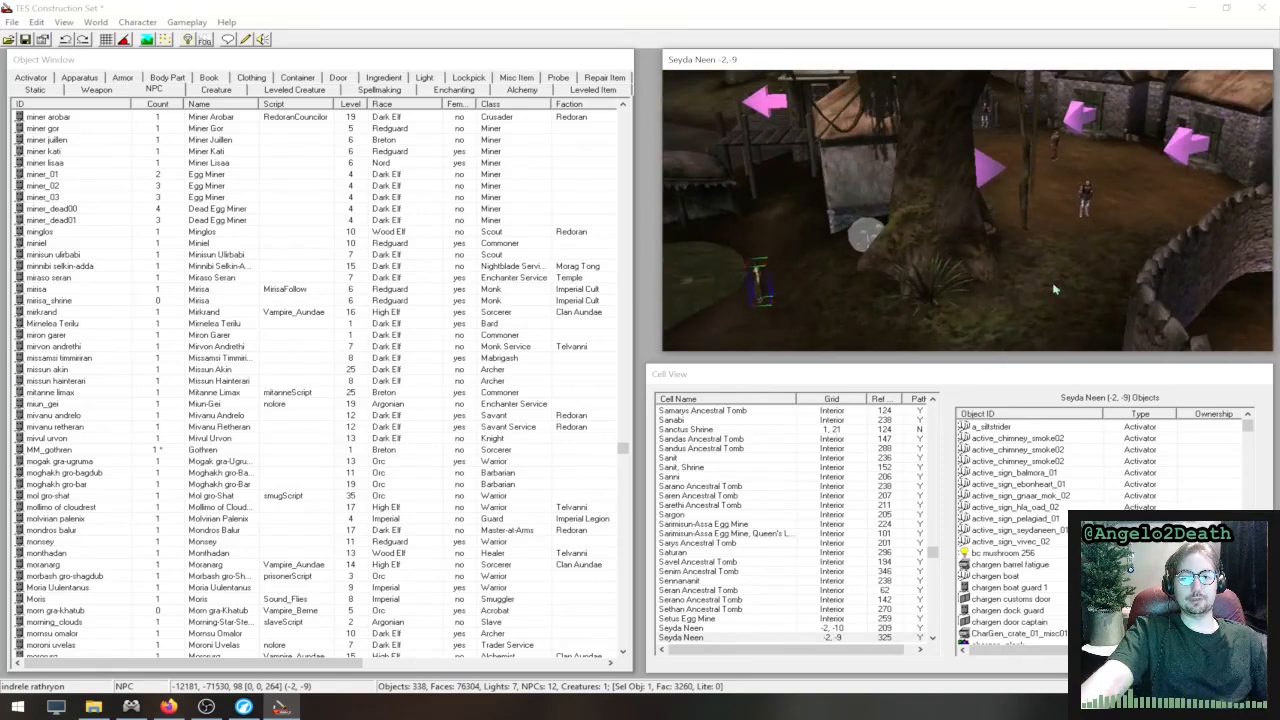
middle_click_drag(1137, 225, 858, 232)
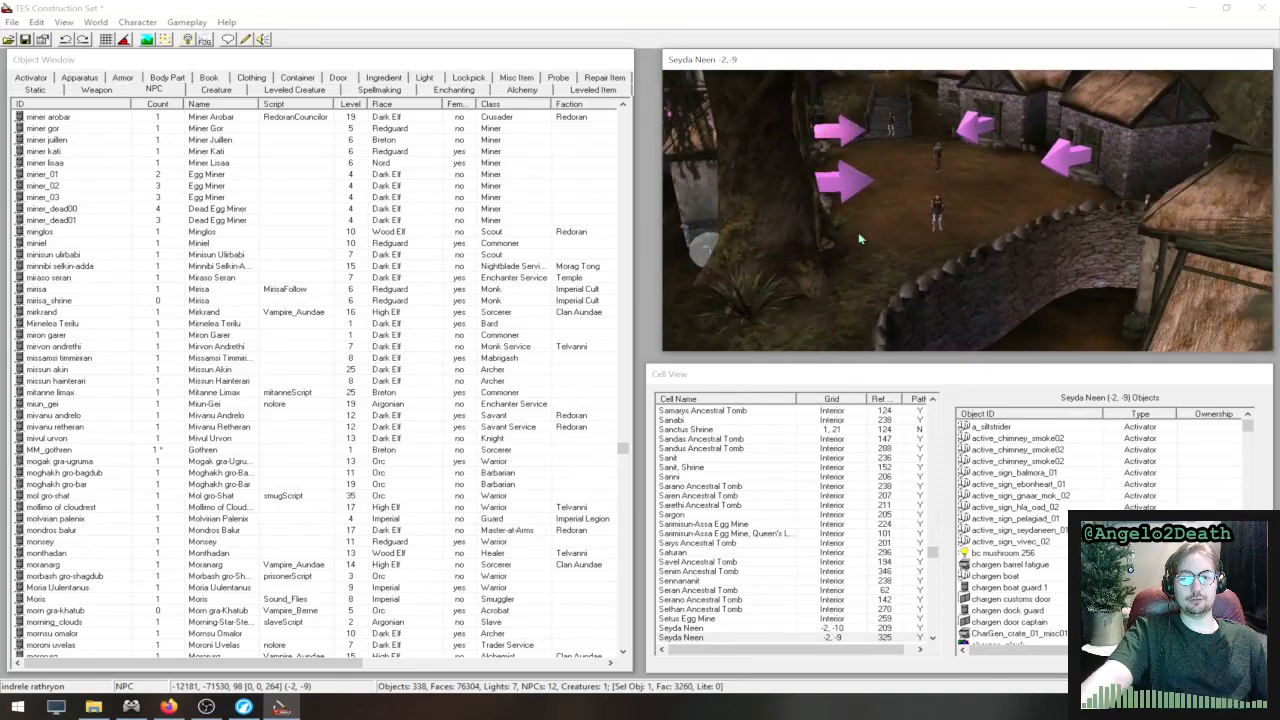
double_click(1152, 204)
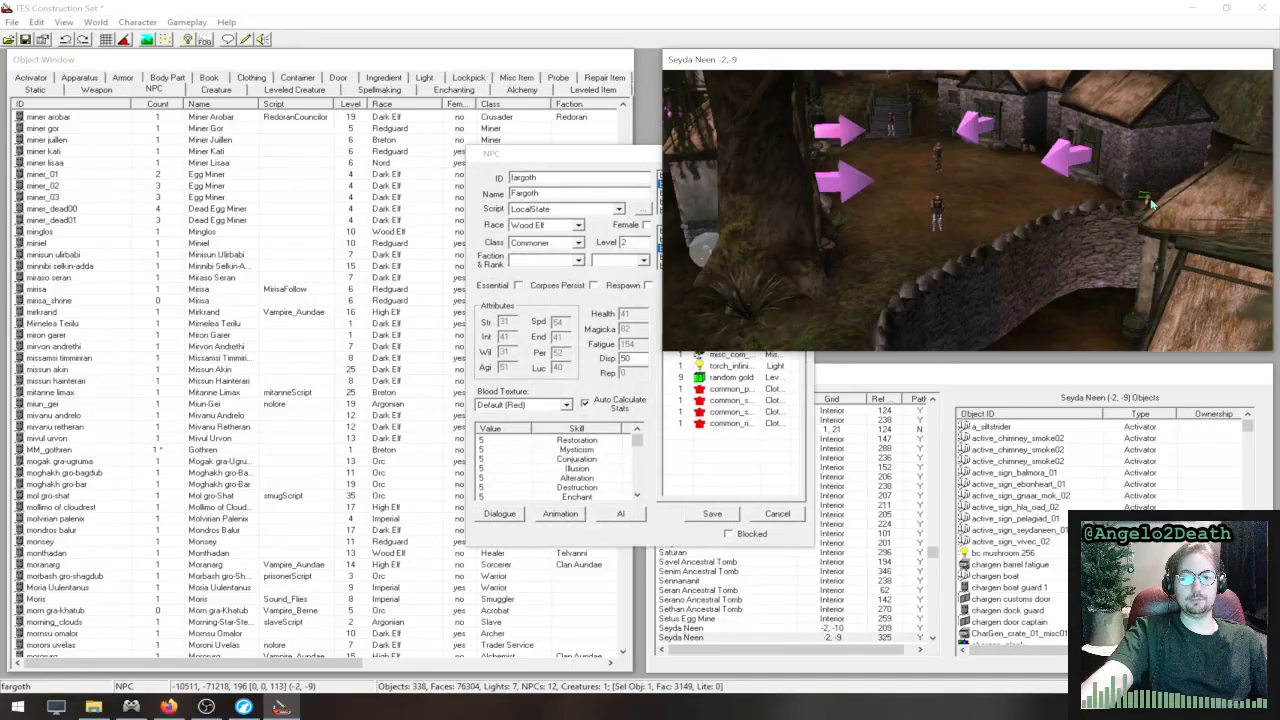
left_click(641, 209)
left_click(371, 157)
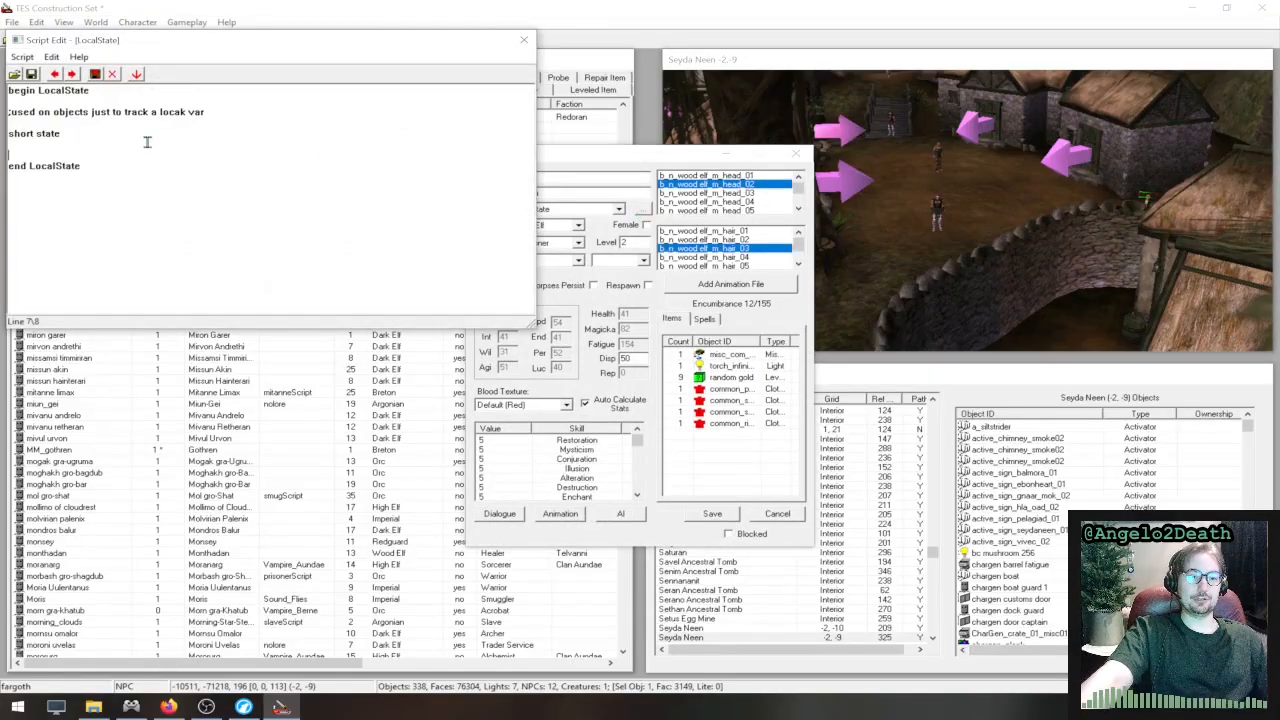
- Examine the short state declaration in LocalState, and close the script and Fargoth's NPC record without changes
left_click_drag(145, 138, 3, 133)
left_click(197, 155)
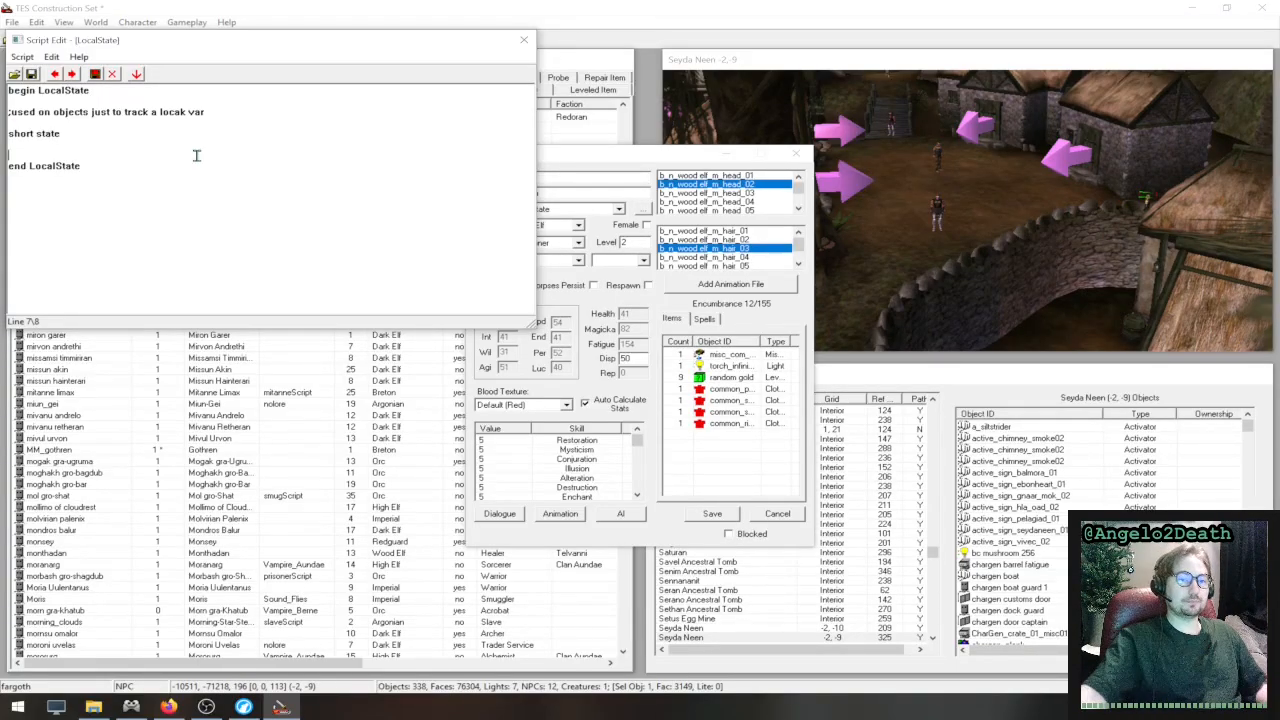
left_click_drag(358, 42, 523, 283)
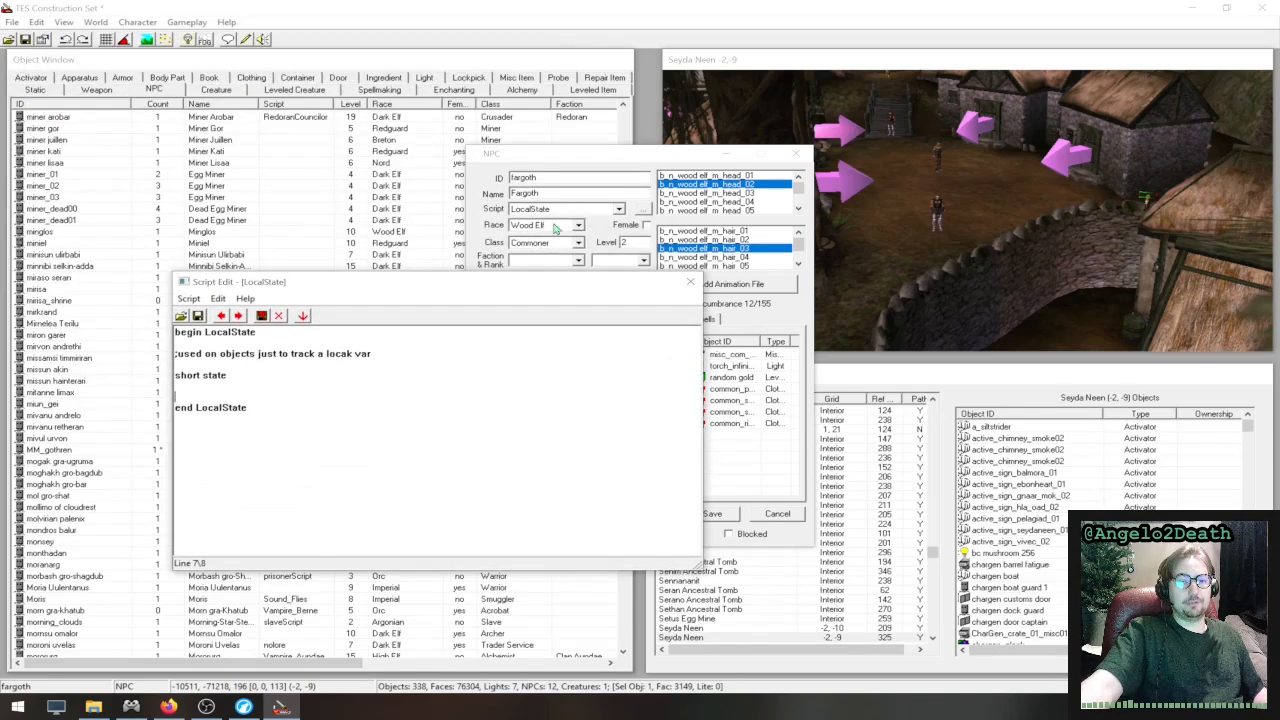
left_click(301, 385)
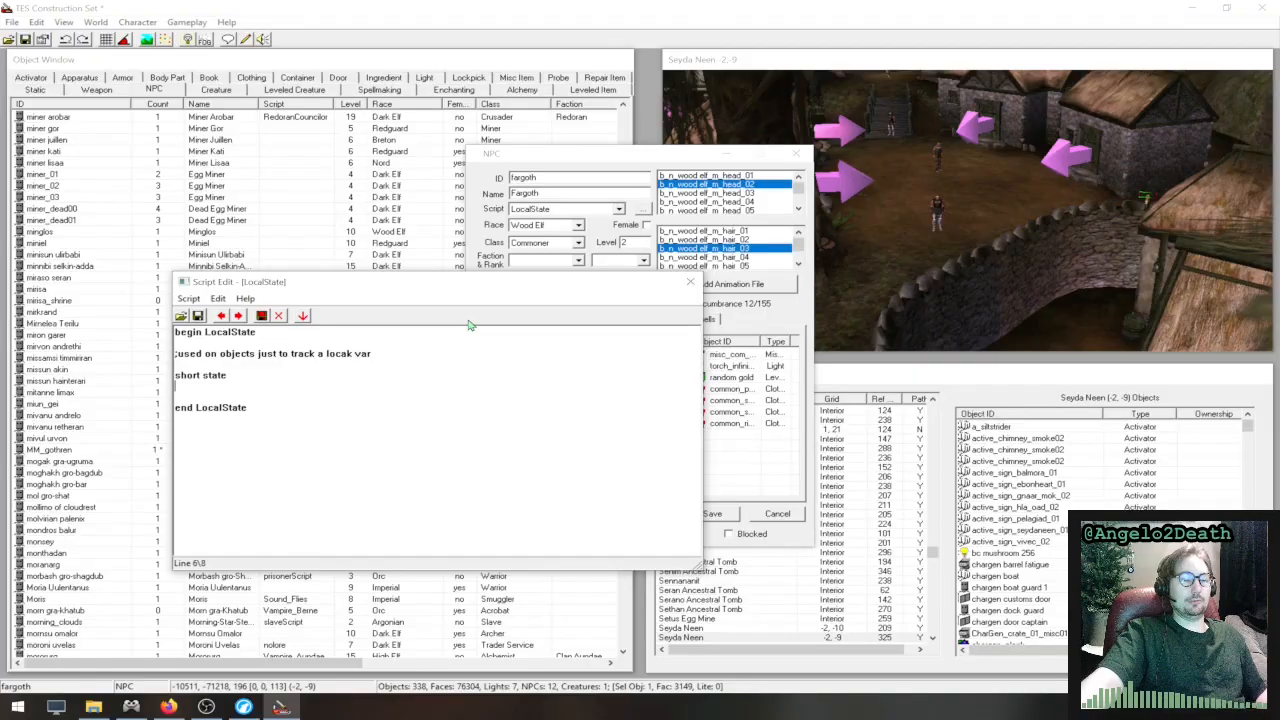
left_click_drag(428, 291, 436, 318)
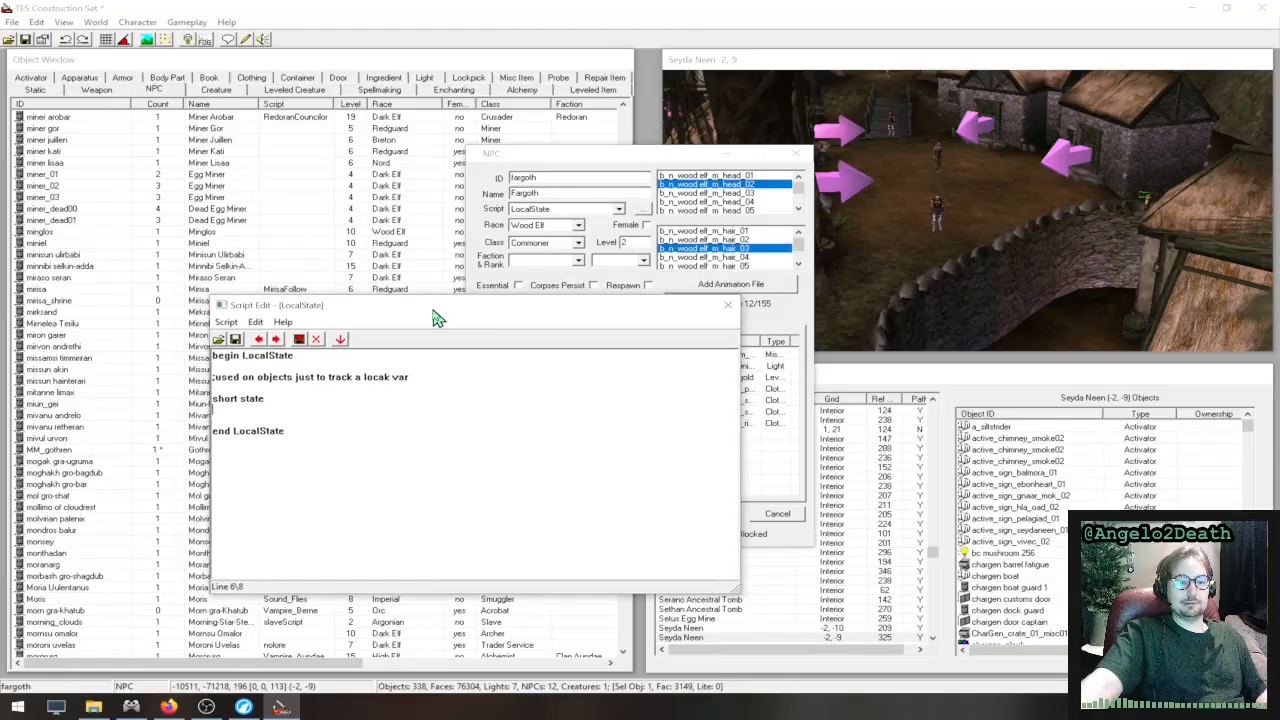
left_click(308, 403)
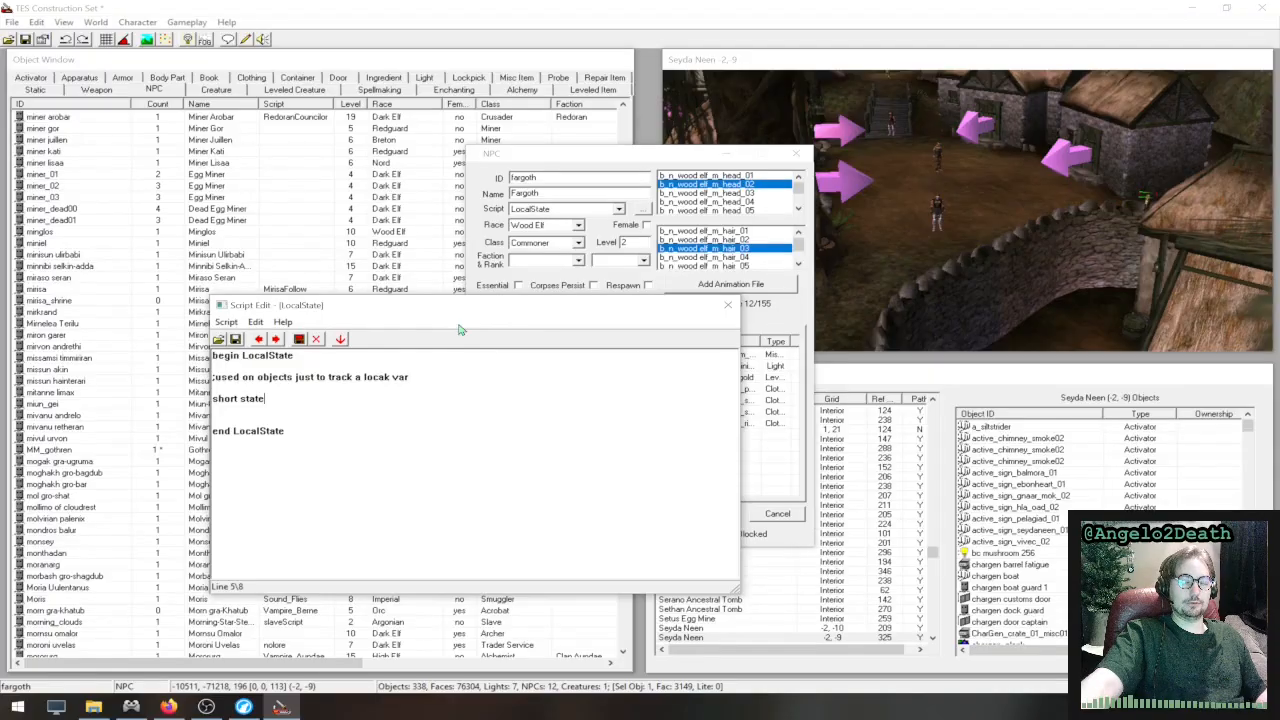
left_click_drag(533, 309, 398, 270)
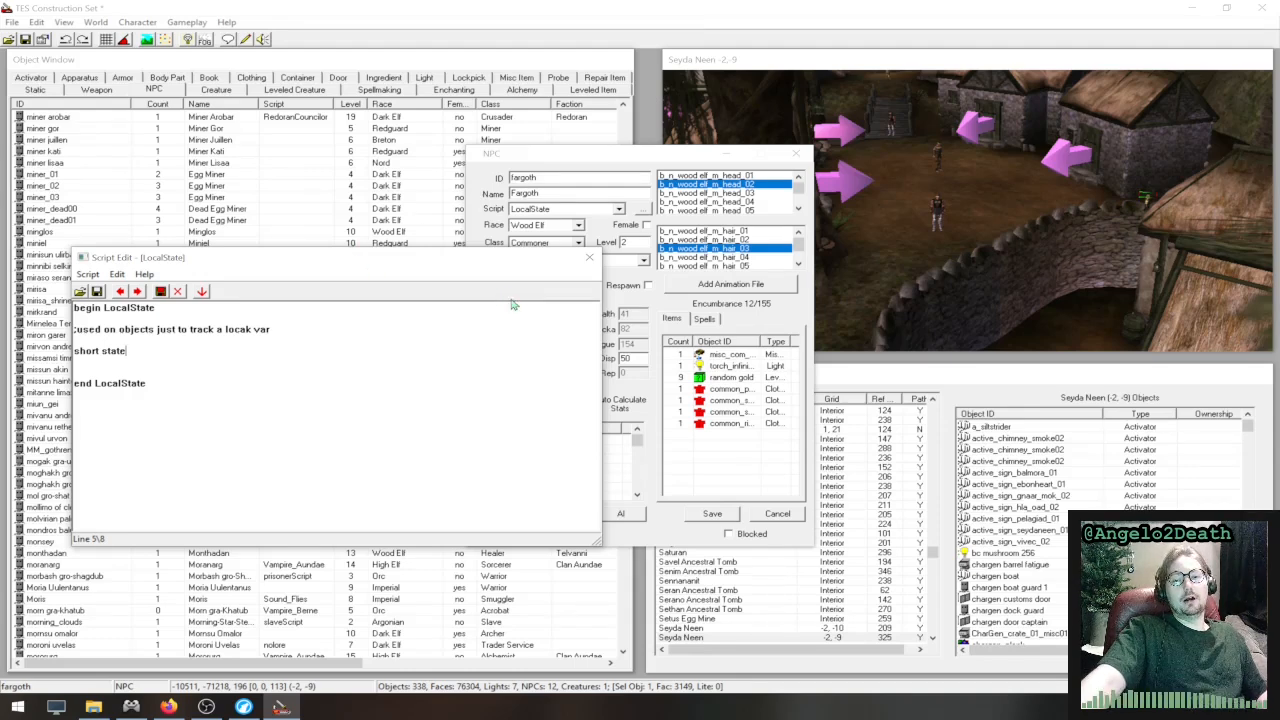
left_click(589, 258)
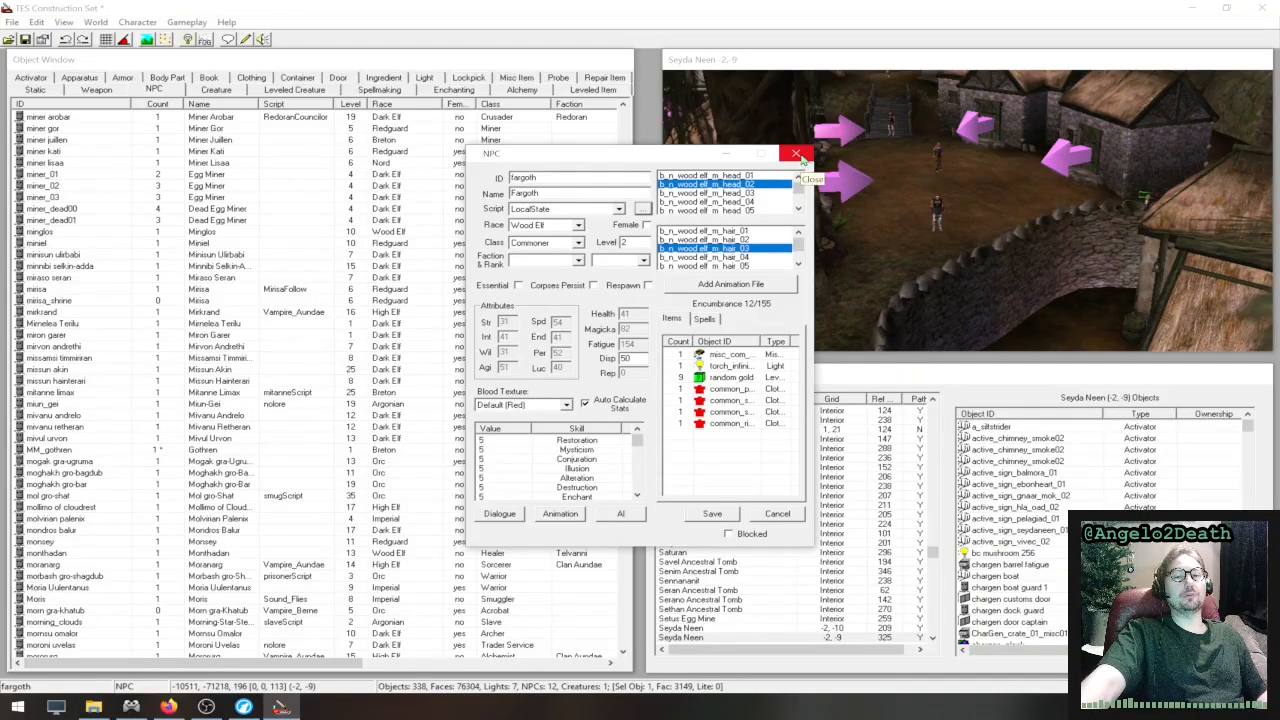
left_click(797, 154)
- View the list of start scripts and the picker for adding one, and close both without adding a script
left_click(187, 22)
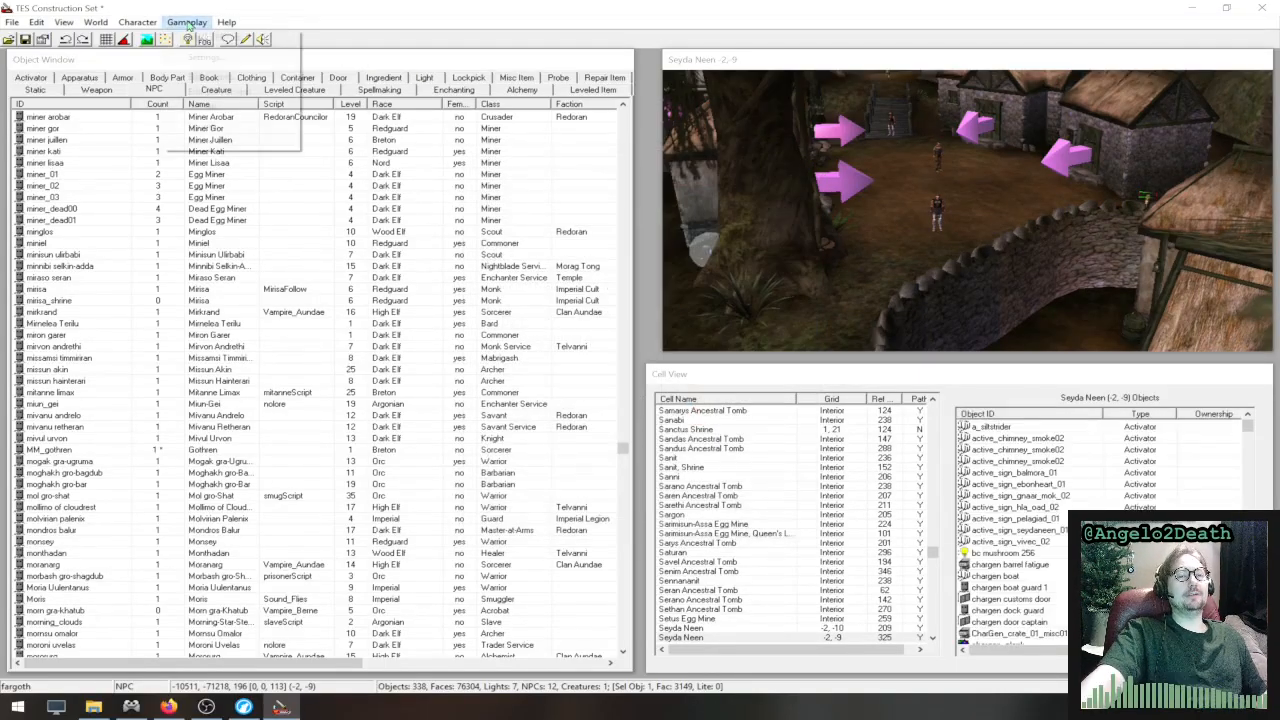
left_click(210, 93)
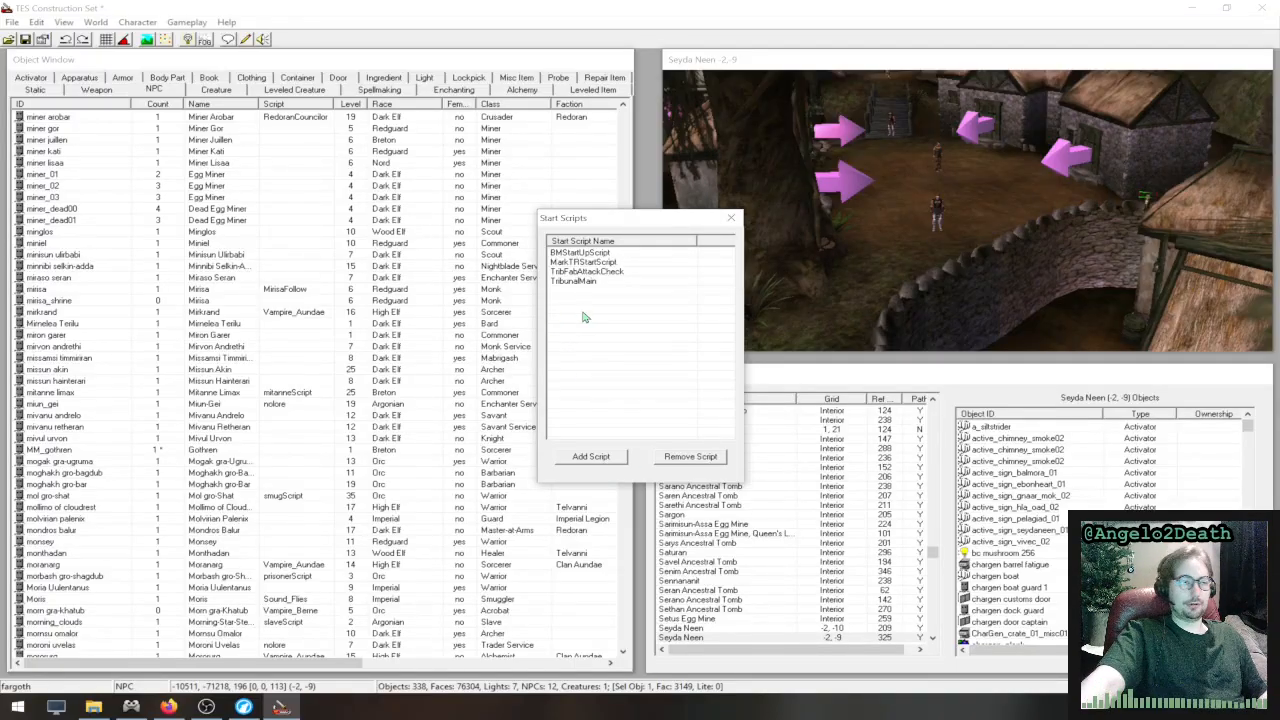
left_click(601, 458)
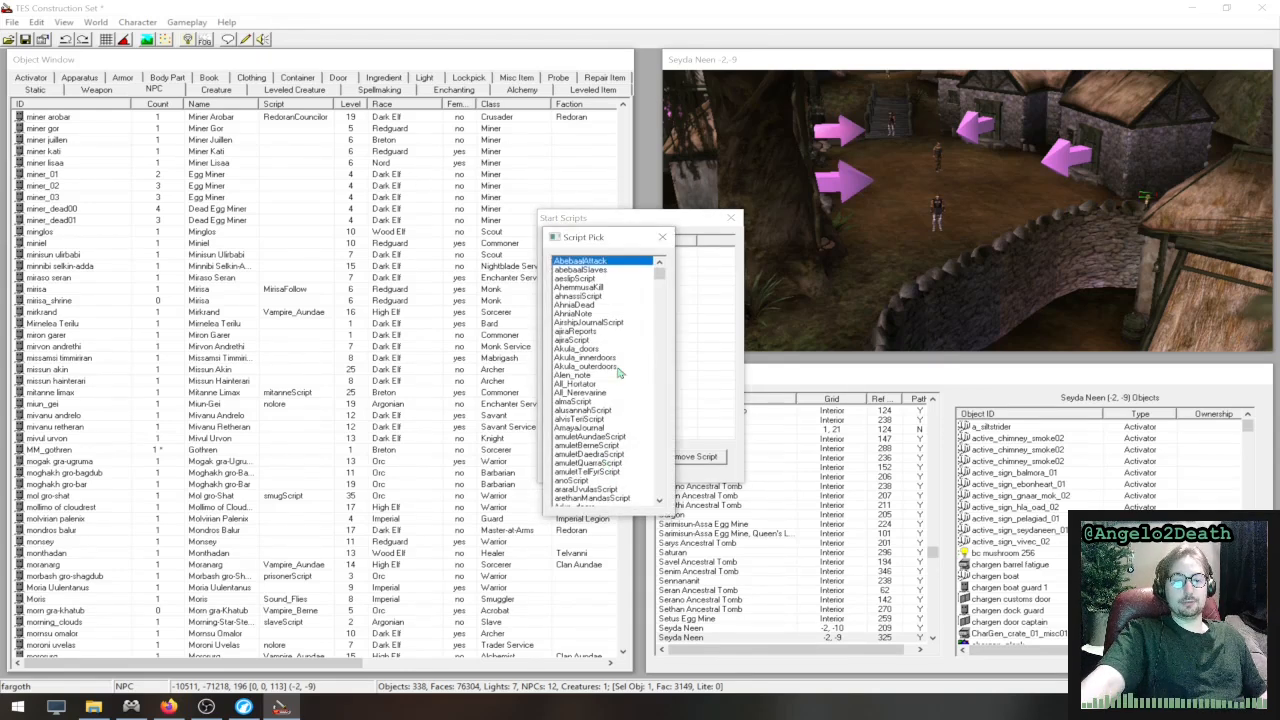
left_click(661, 239)
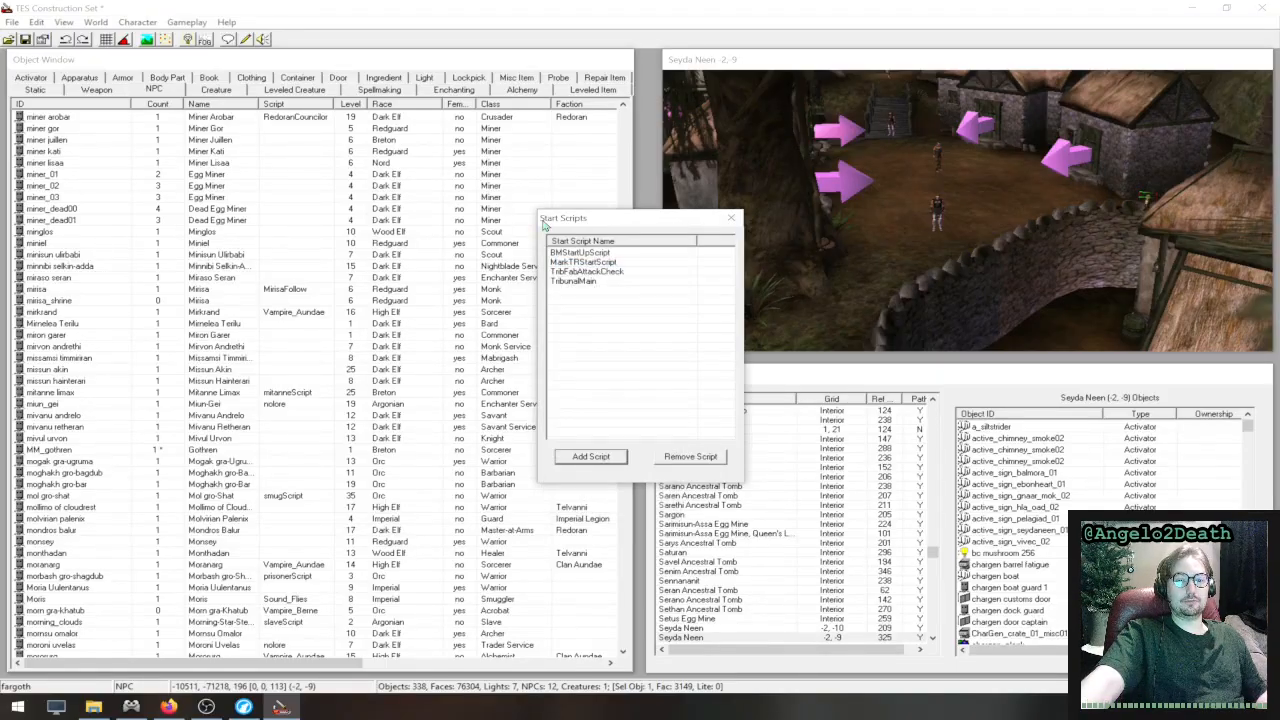
left_click(731, 219)
- Create a new blank script in the script editor
left_click(184, 24)
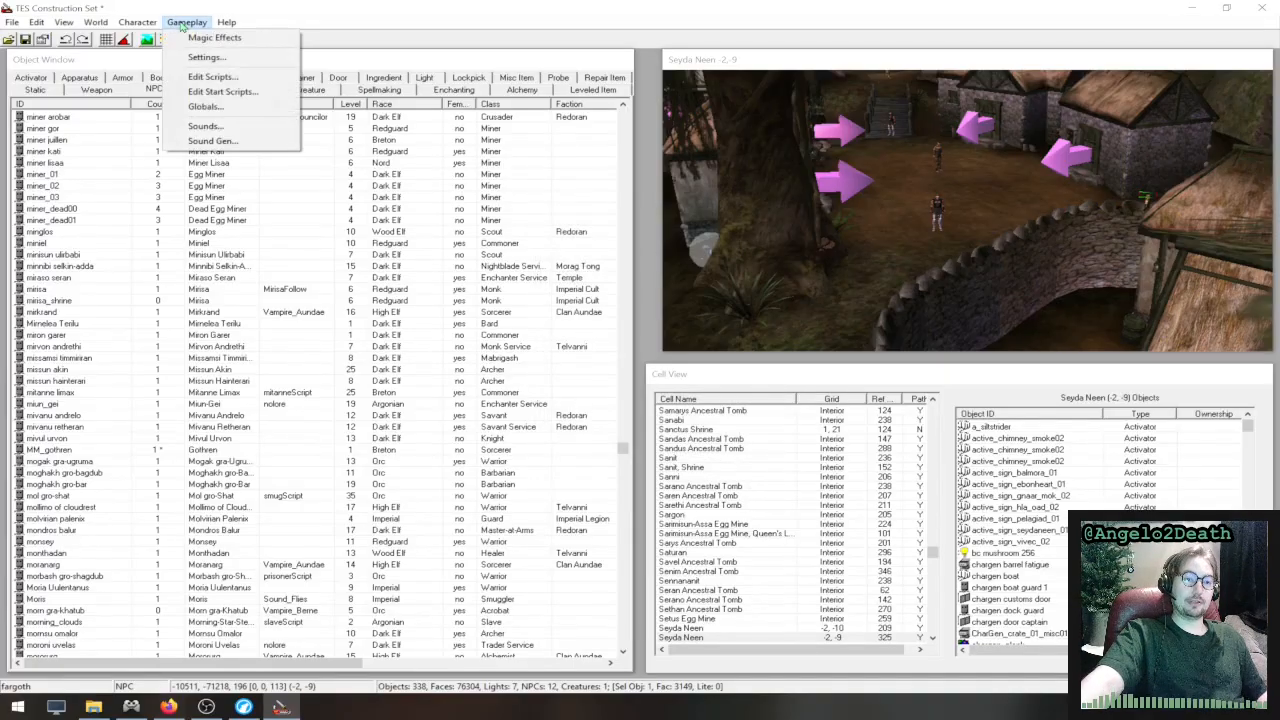
left_click(230, 78)
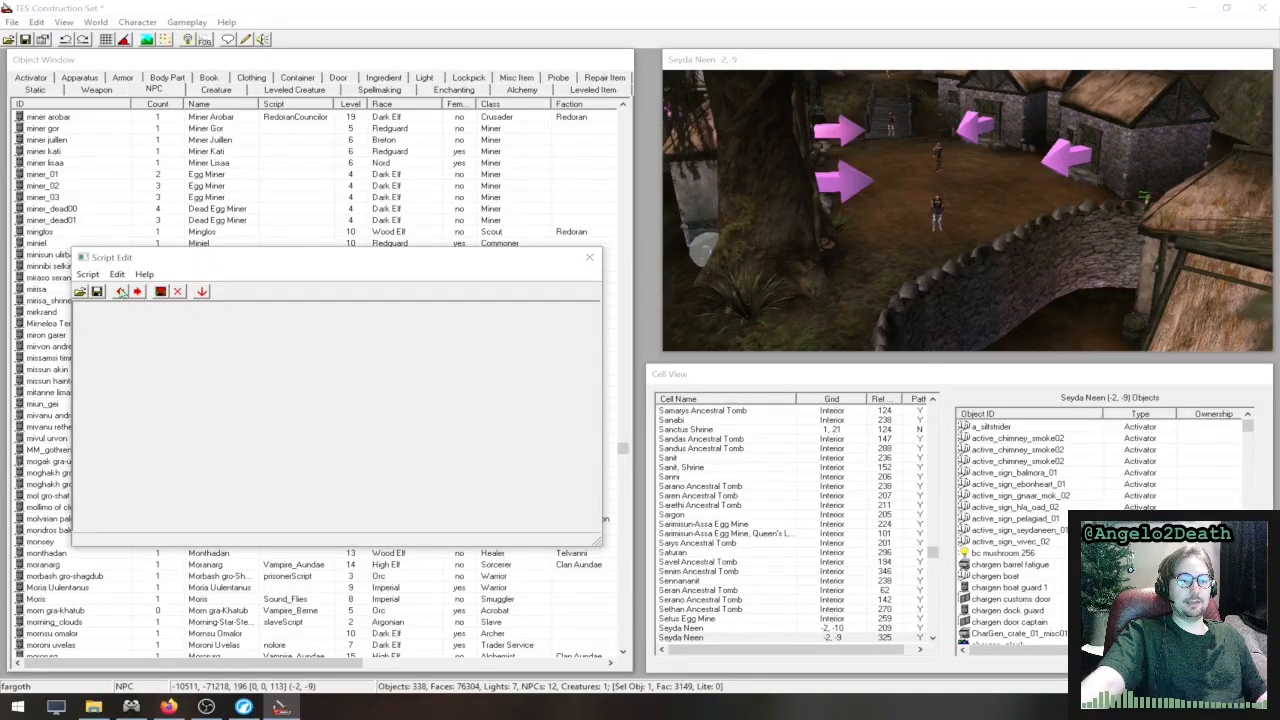
left_click(88, 274)
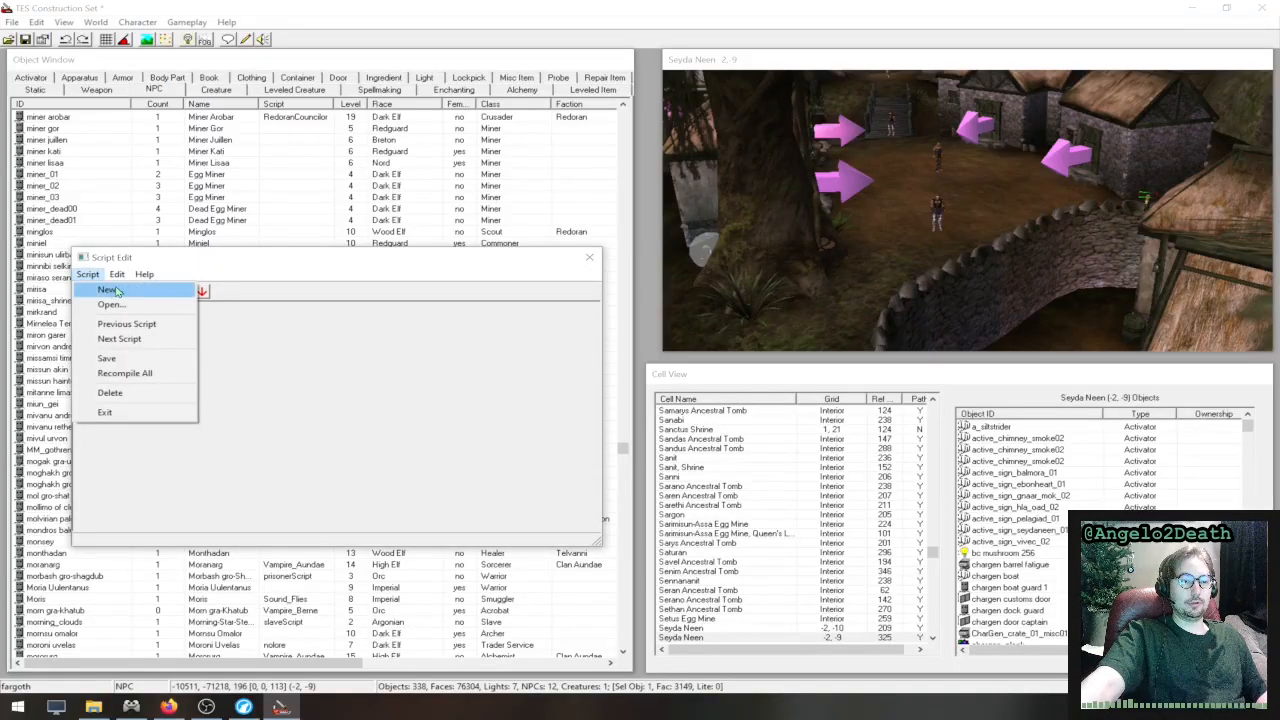
left_click(100, 287)
left_click(241, 357)
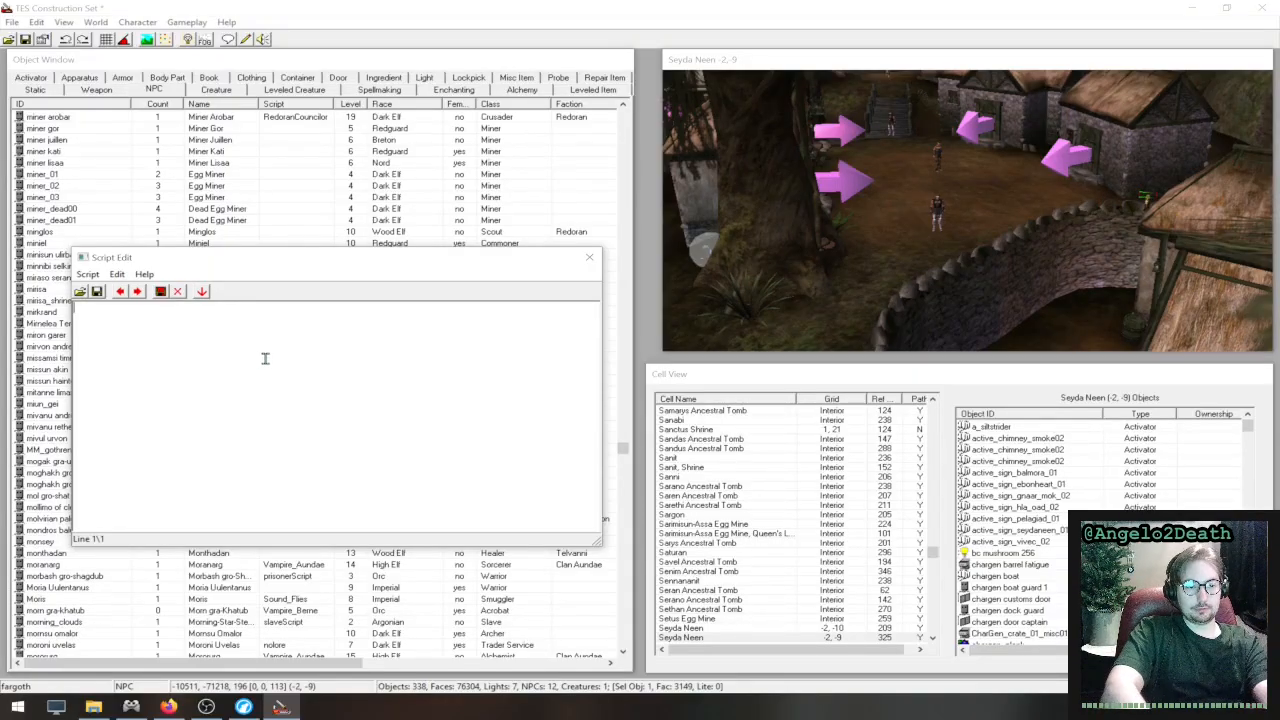
- Write the script's opening line "Begin Script1" and closing line "End Script1", leaving blank lines between them
type("Begi")
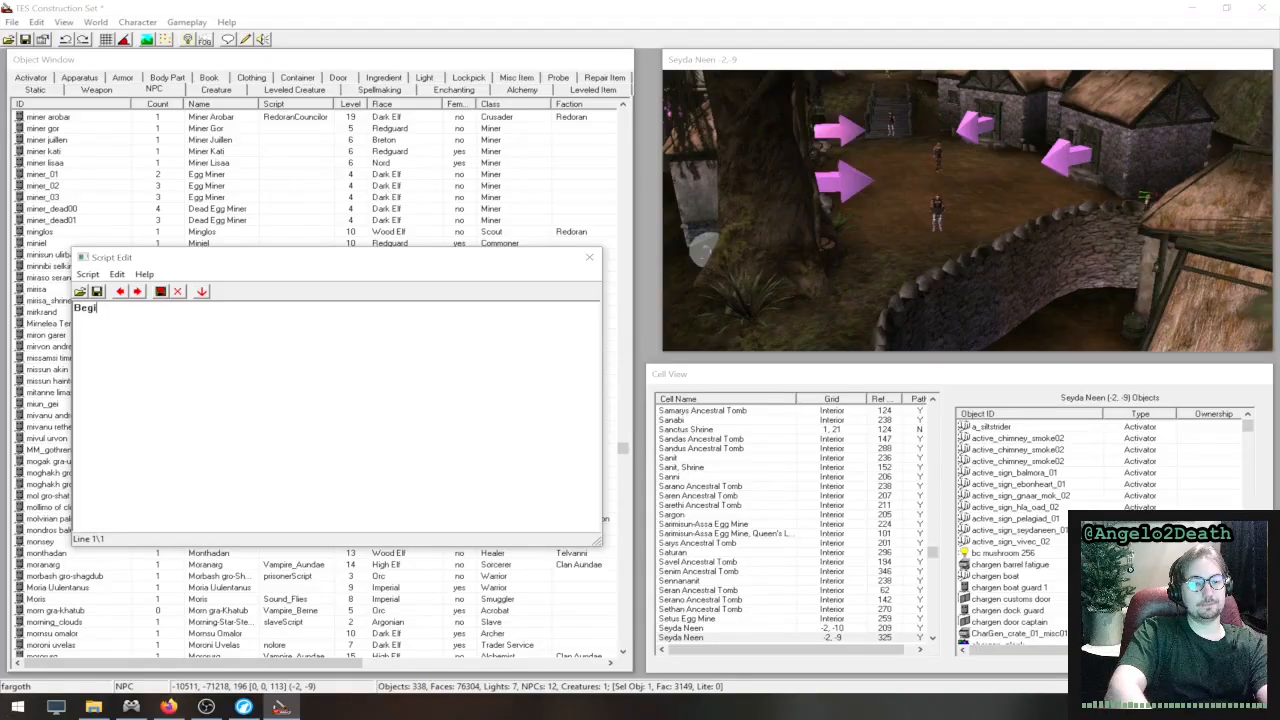
type("n Script")
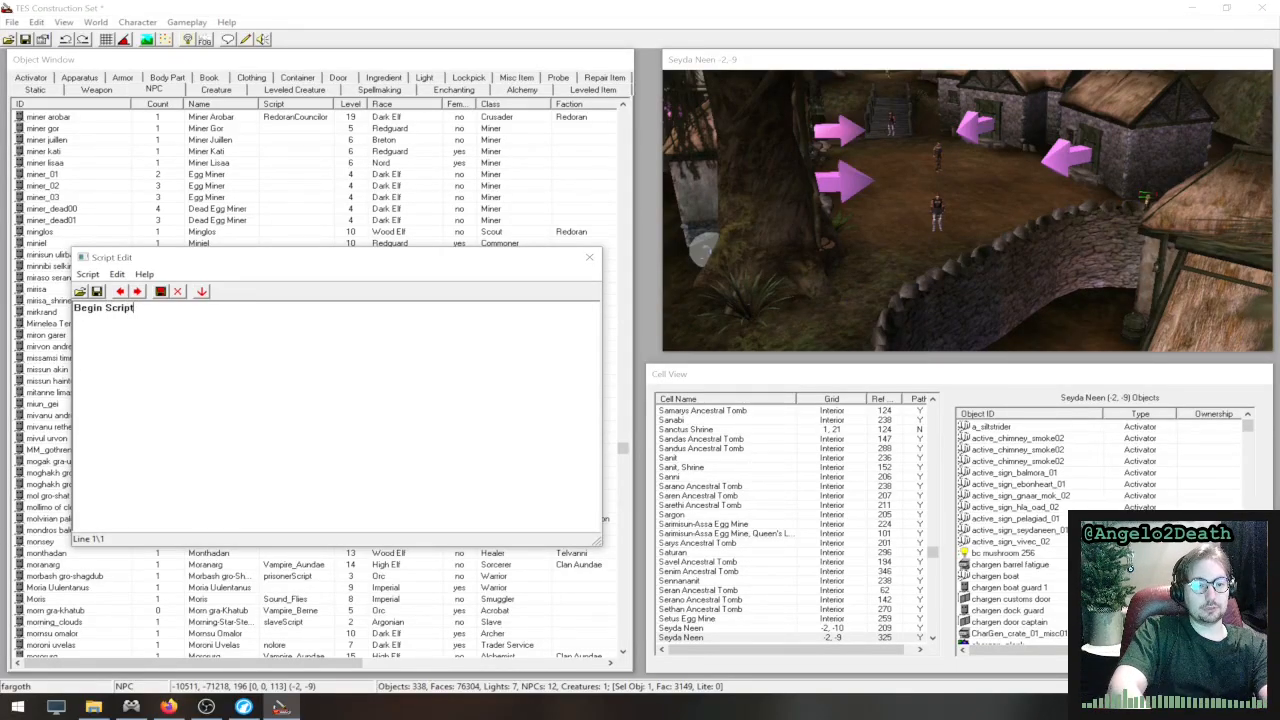
type("1")
key("Return")
type("End Scrip")
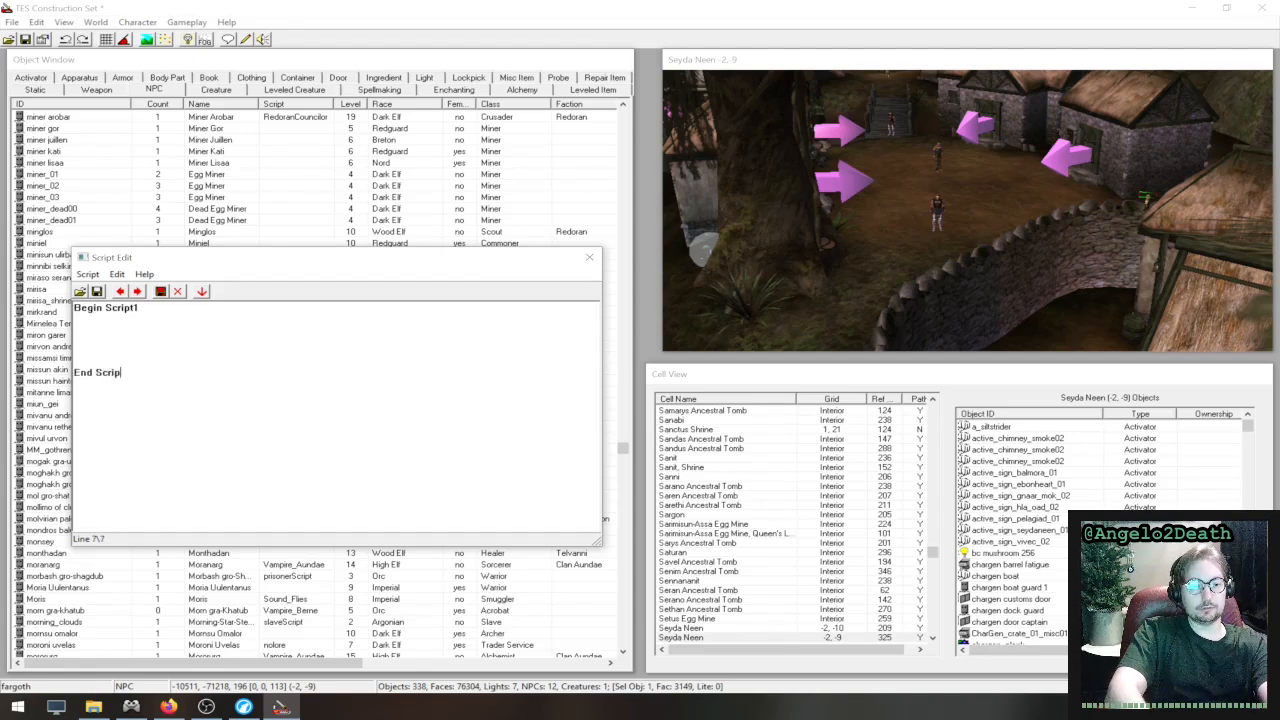
type("t1")
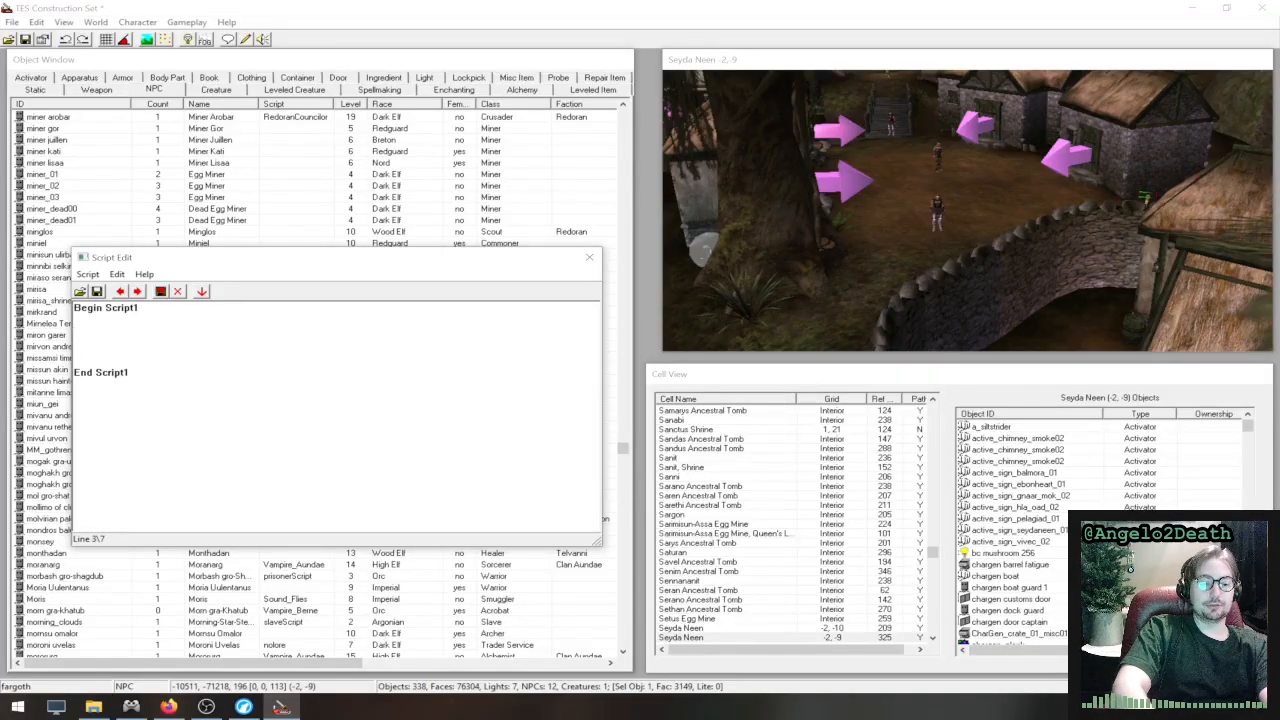
type("player->")
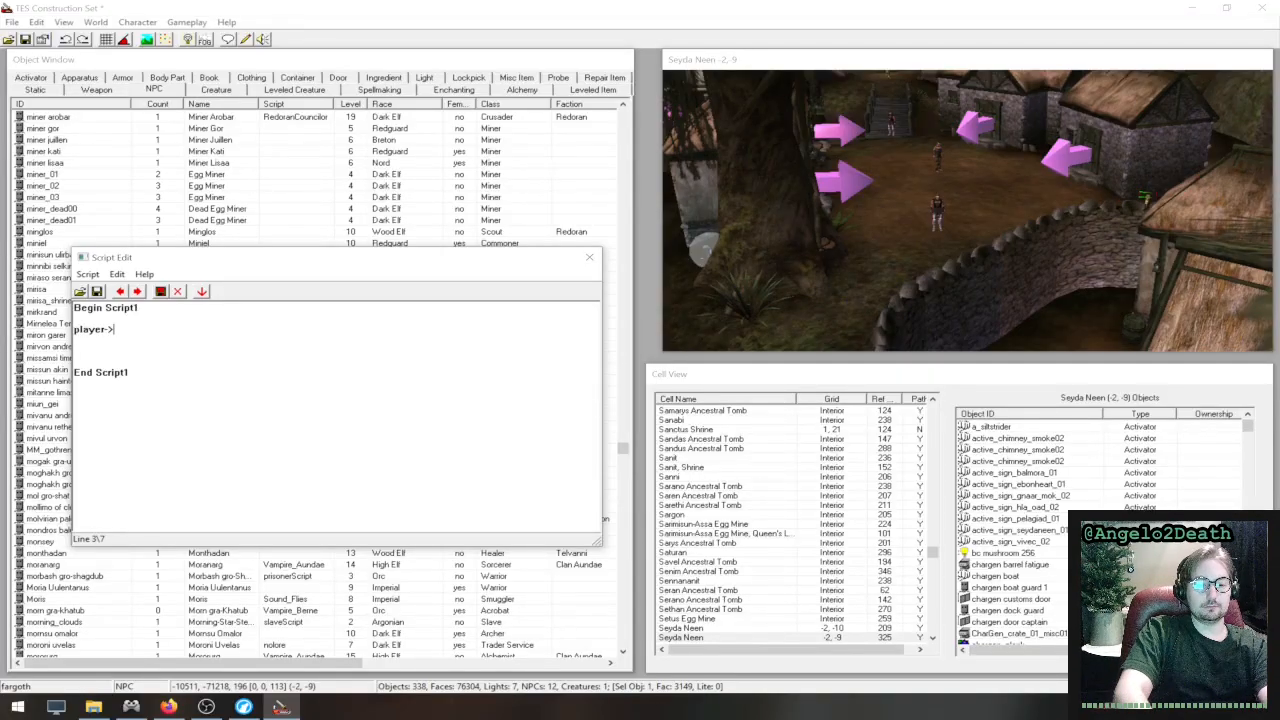
type("setspeed")
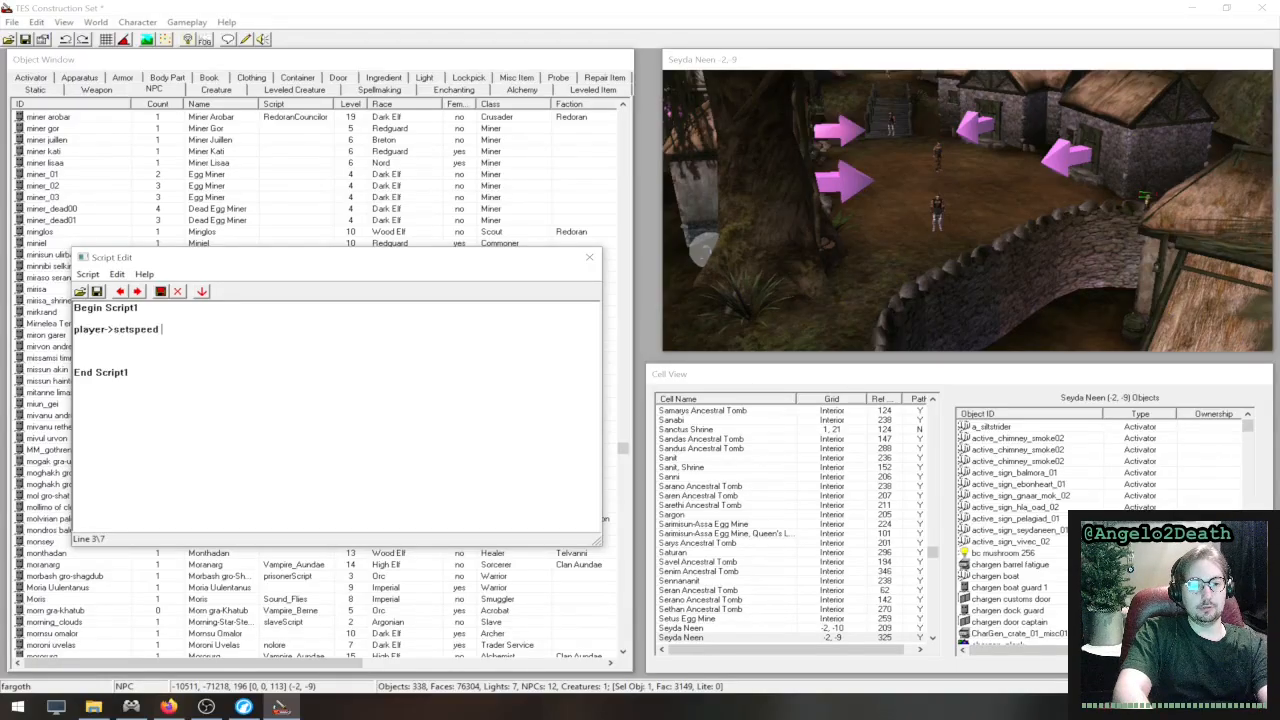
type(" 200")
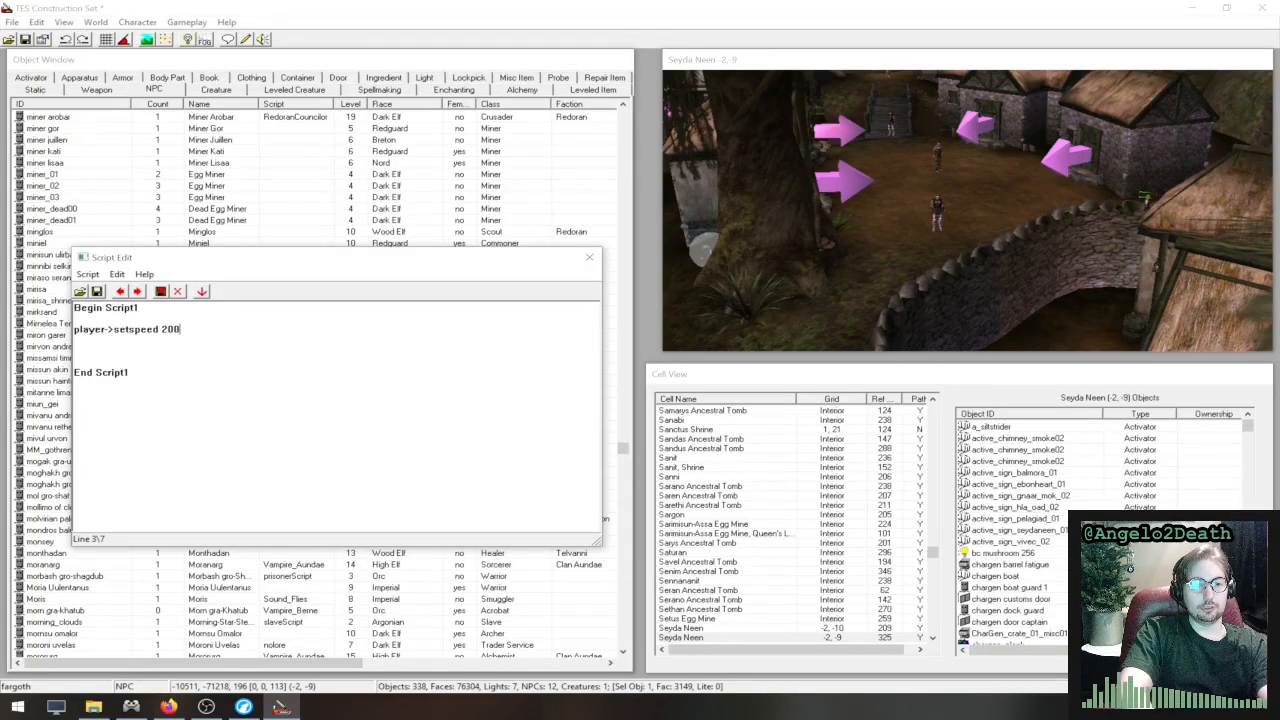
- Add the line "player->setspeed 200" below the opening line of Script1
key("Return")
- Add a line setting the player's acrobatics to 100 with setacrobatics, followed by a line reading "tgm"
type("pla")
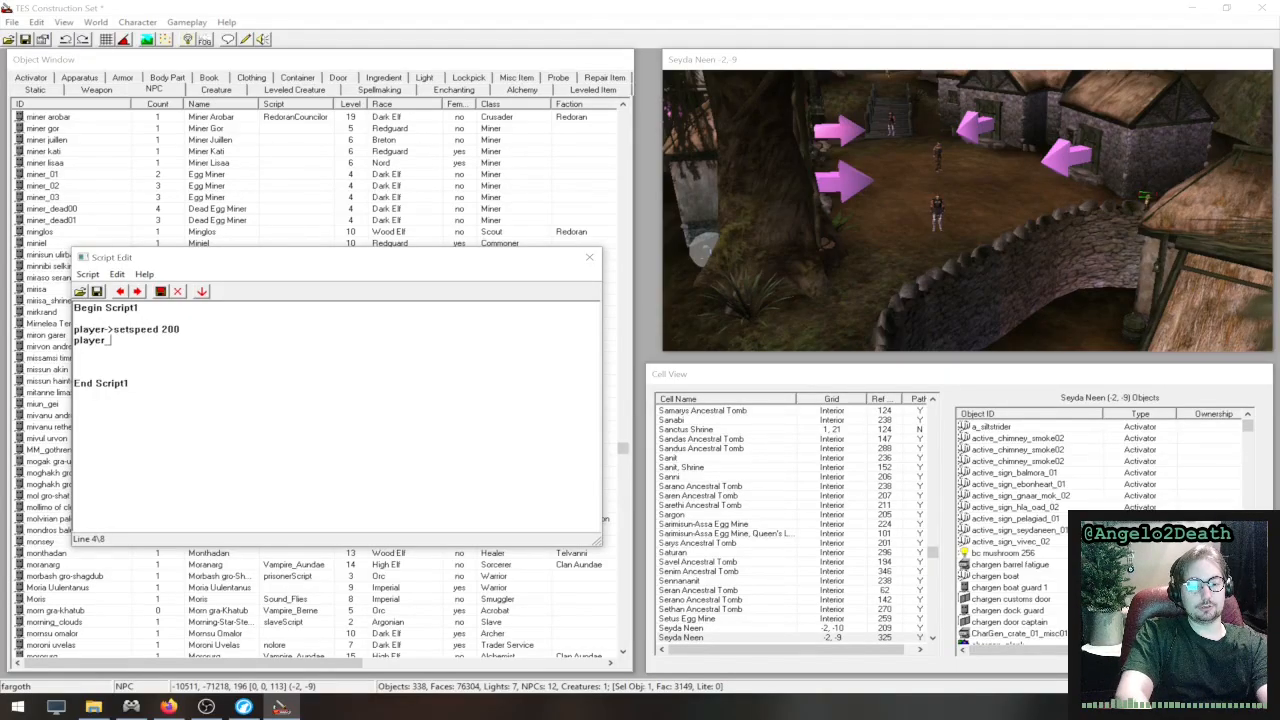
type("yer->setacr")
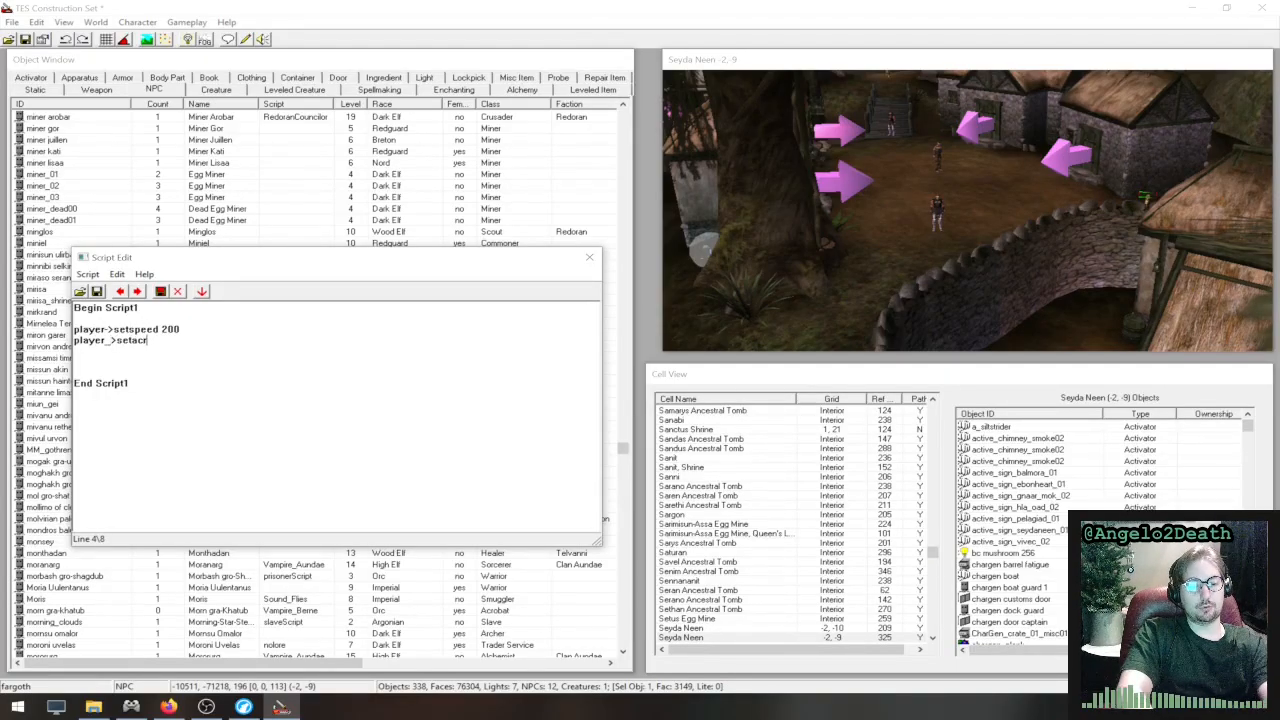
type("obatics ")
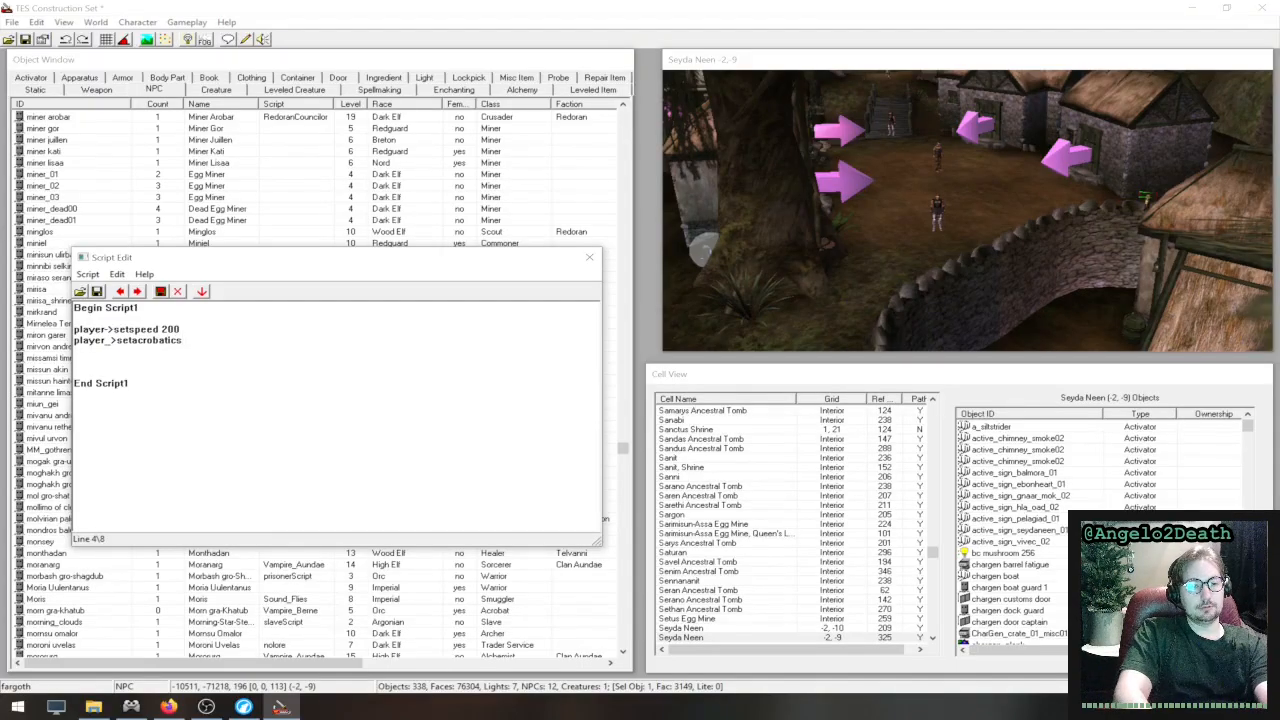
type("100")
key("Return")
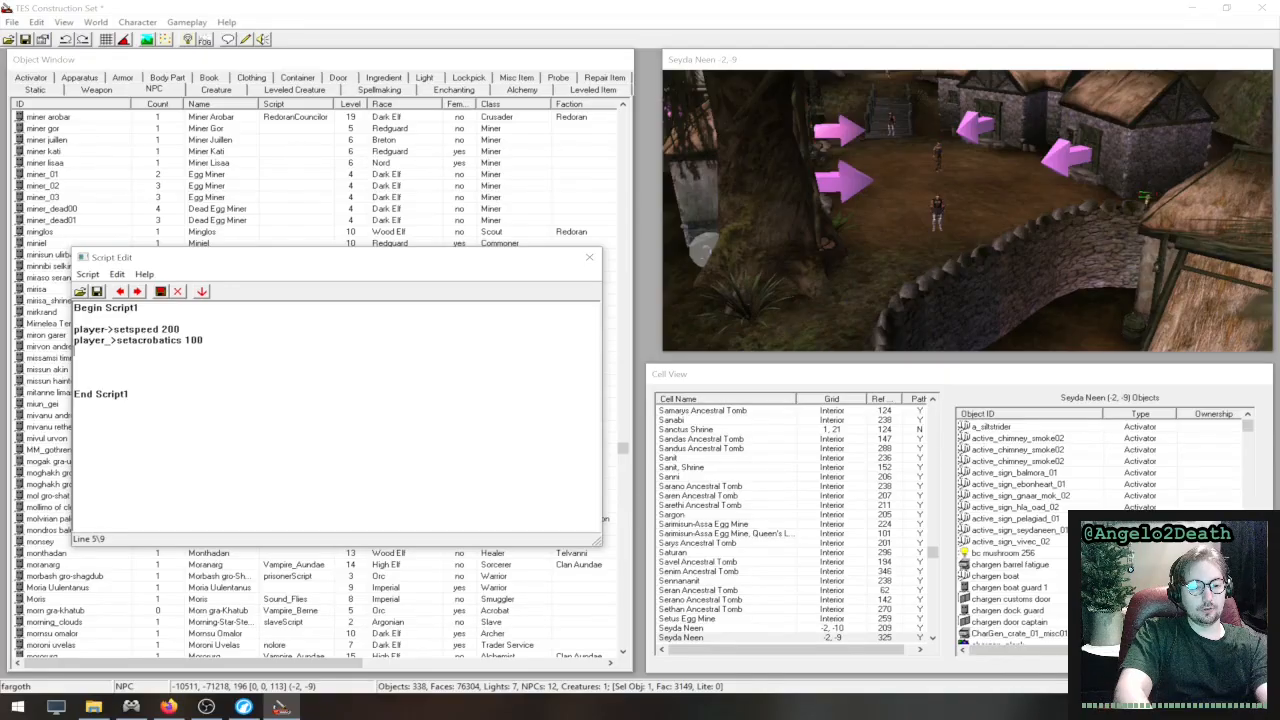
type("tgm")
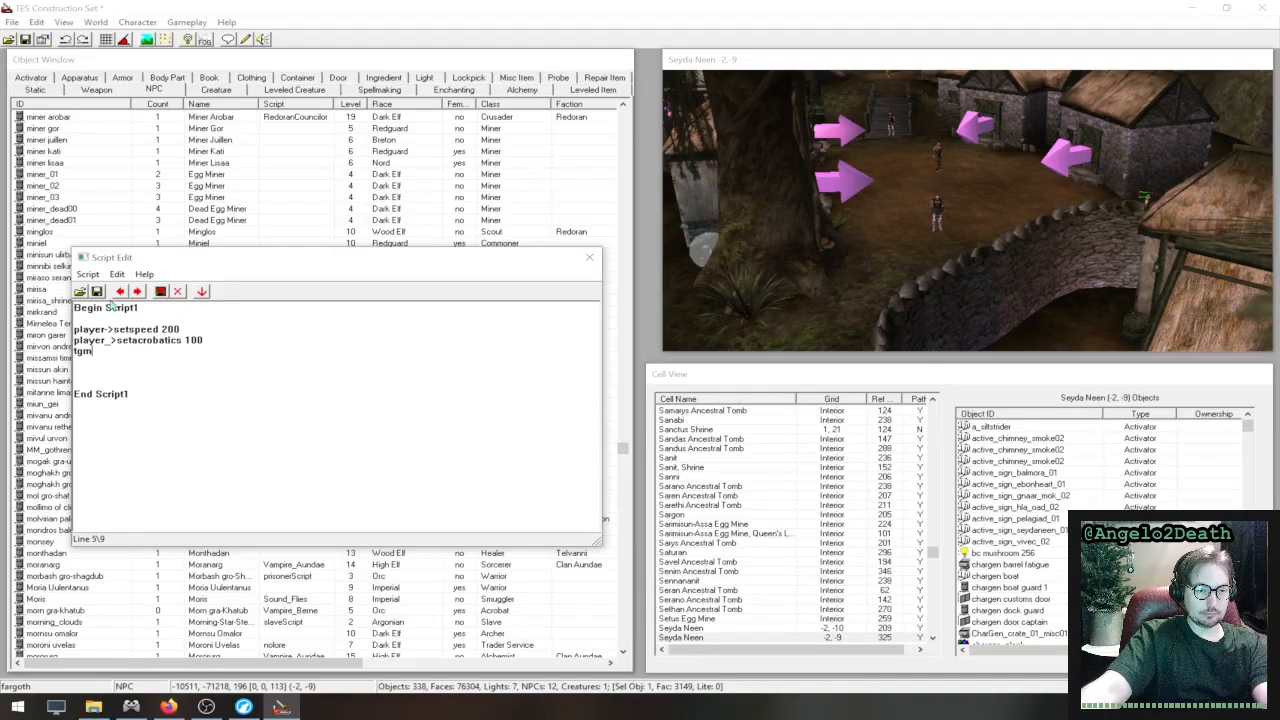
- Try to save Script1, and correct the mistyped arrow in the acrobatics line so it reads "player->setacrobatics 100"
left_click(97, 291)
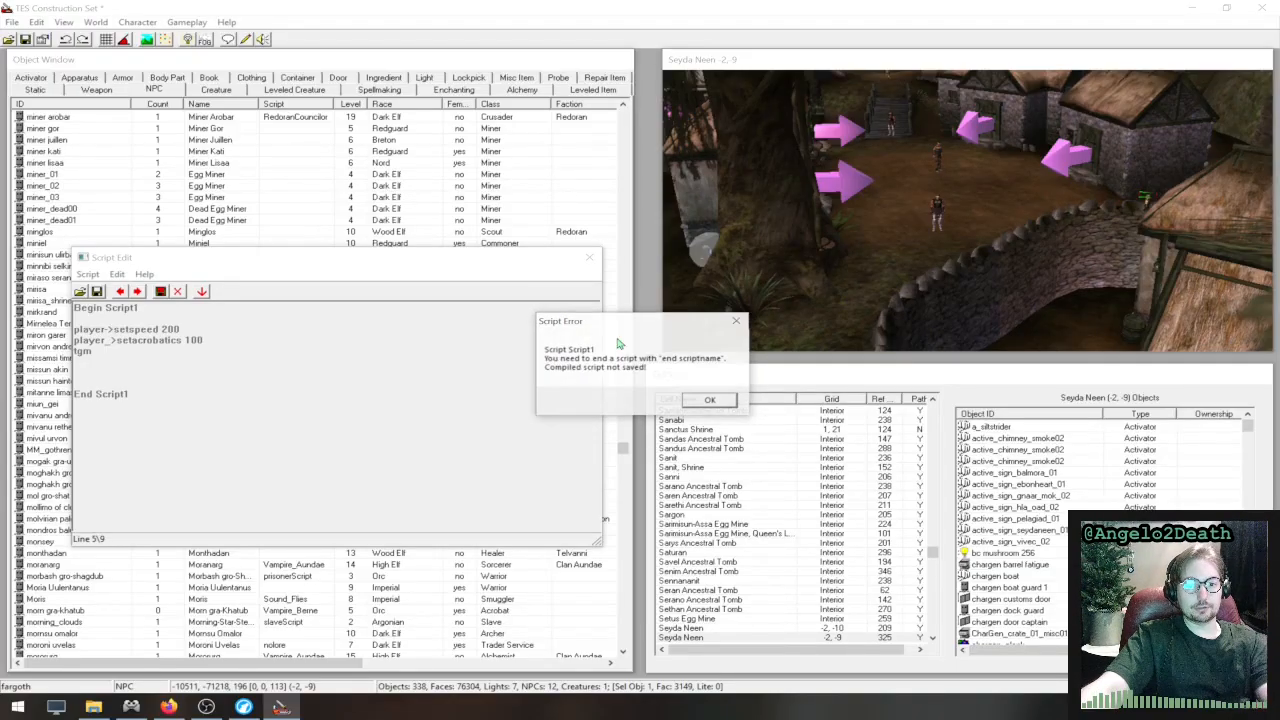
left_click(714, 400)
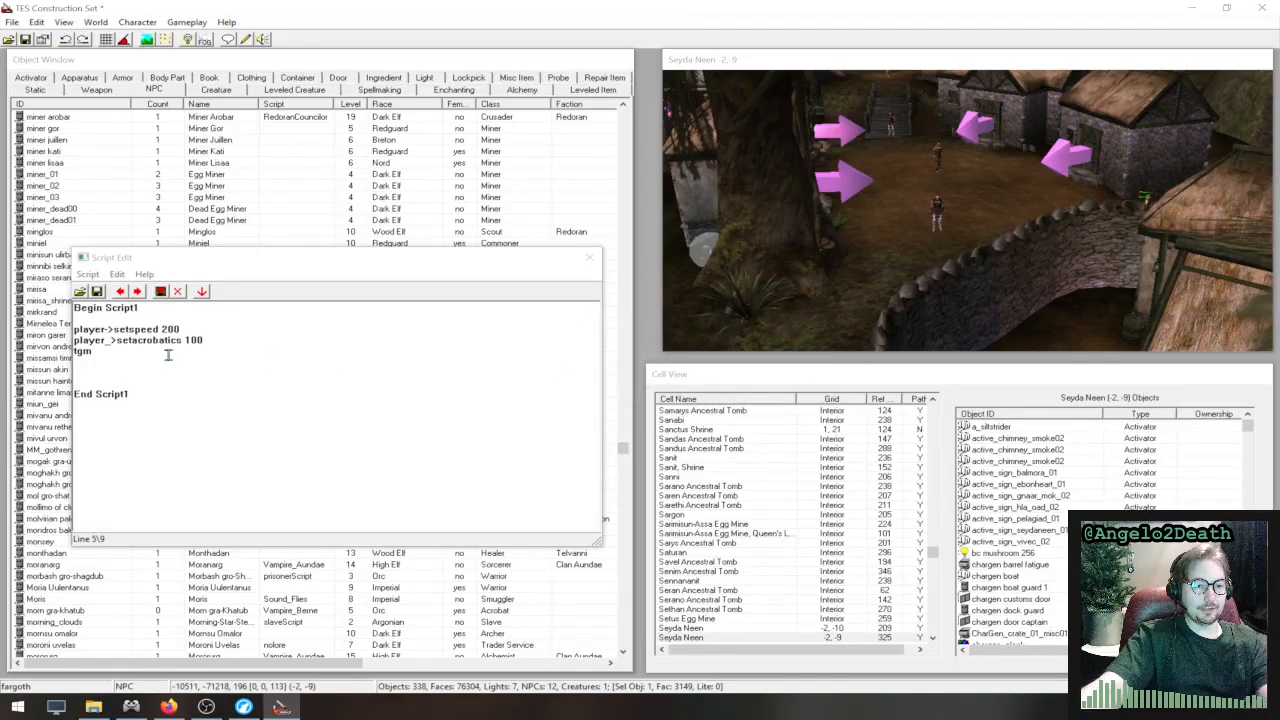
left_click(115, 344)
left_click_drag(120, 345, 112, 344)
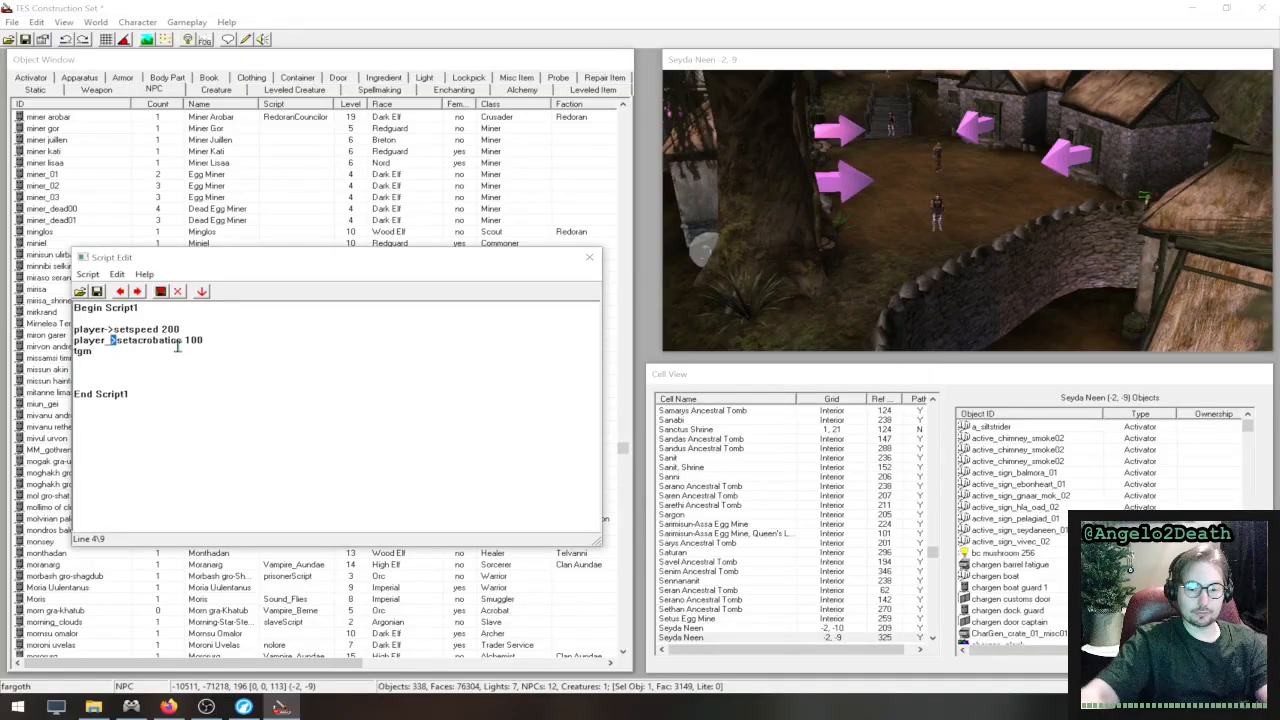
key("BackSpace")
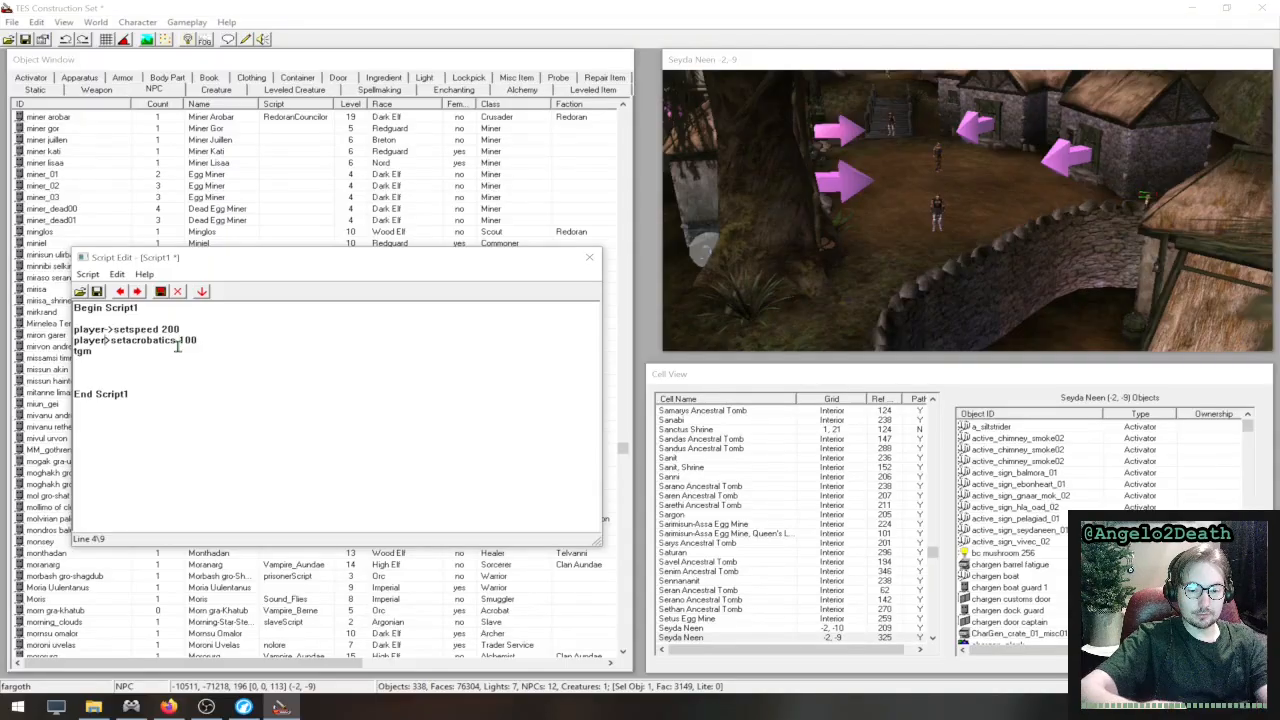
type("-")
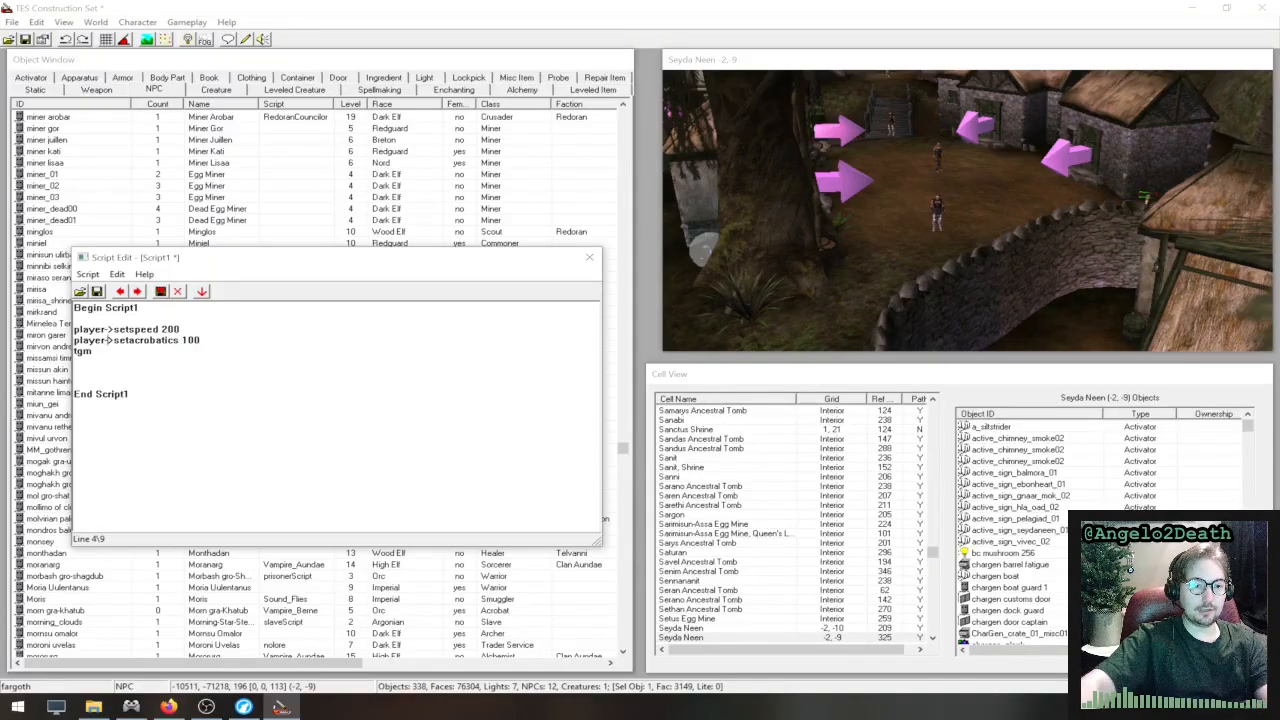
left_click(189, 360)
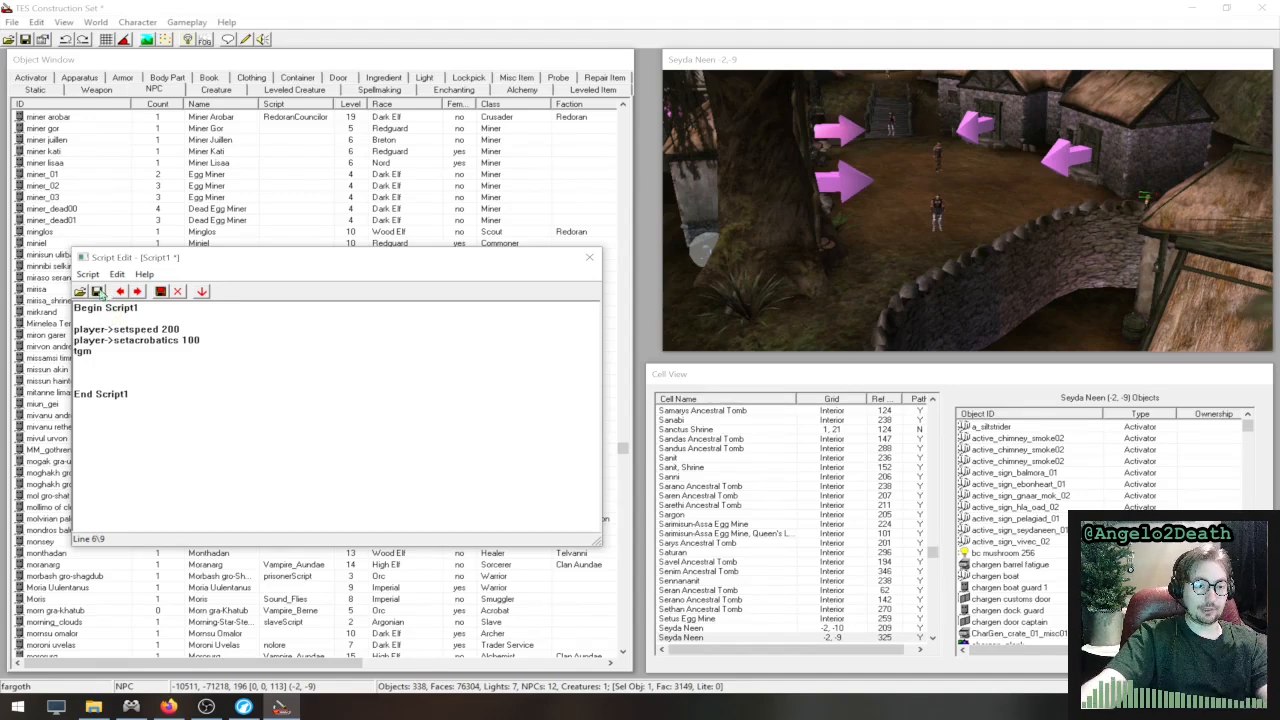
left_click(283, 456)
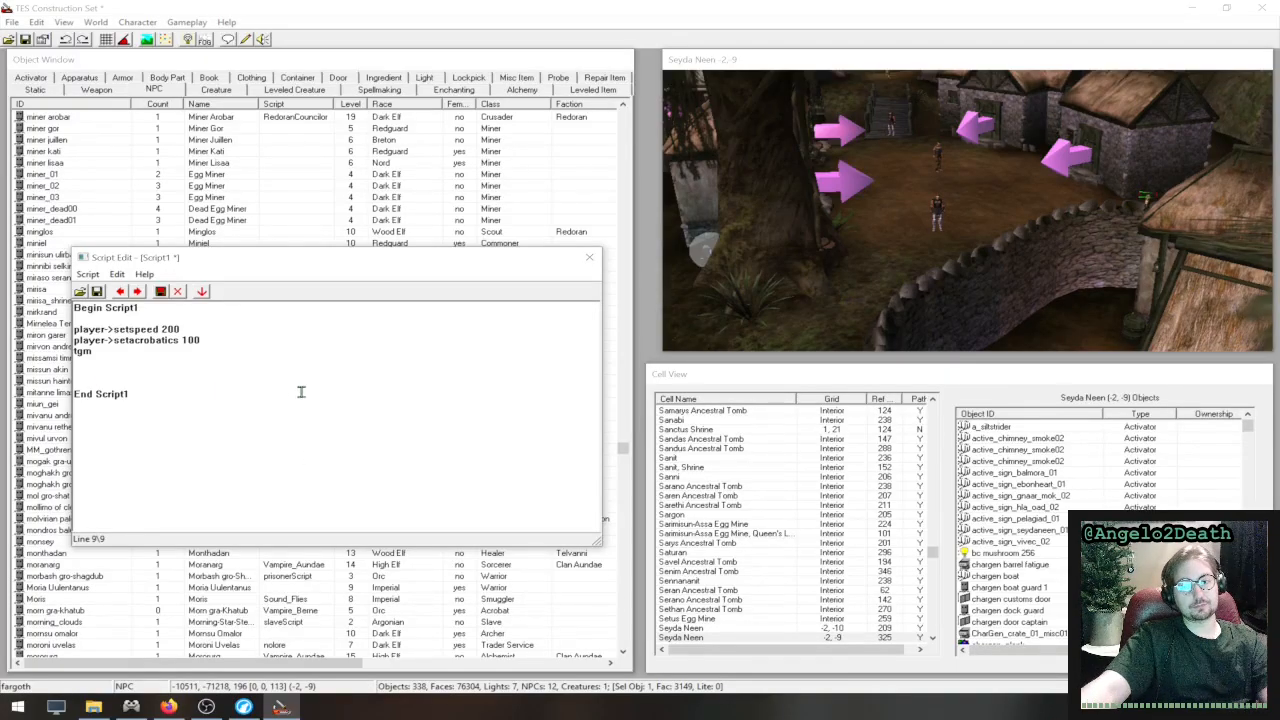
left_click(269, 363)
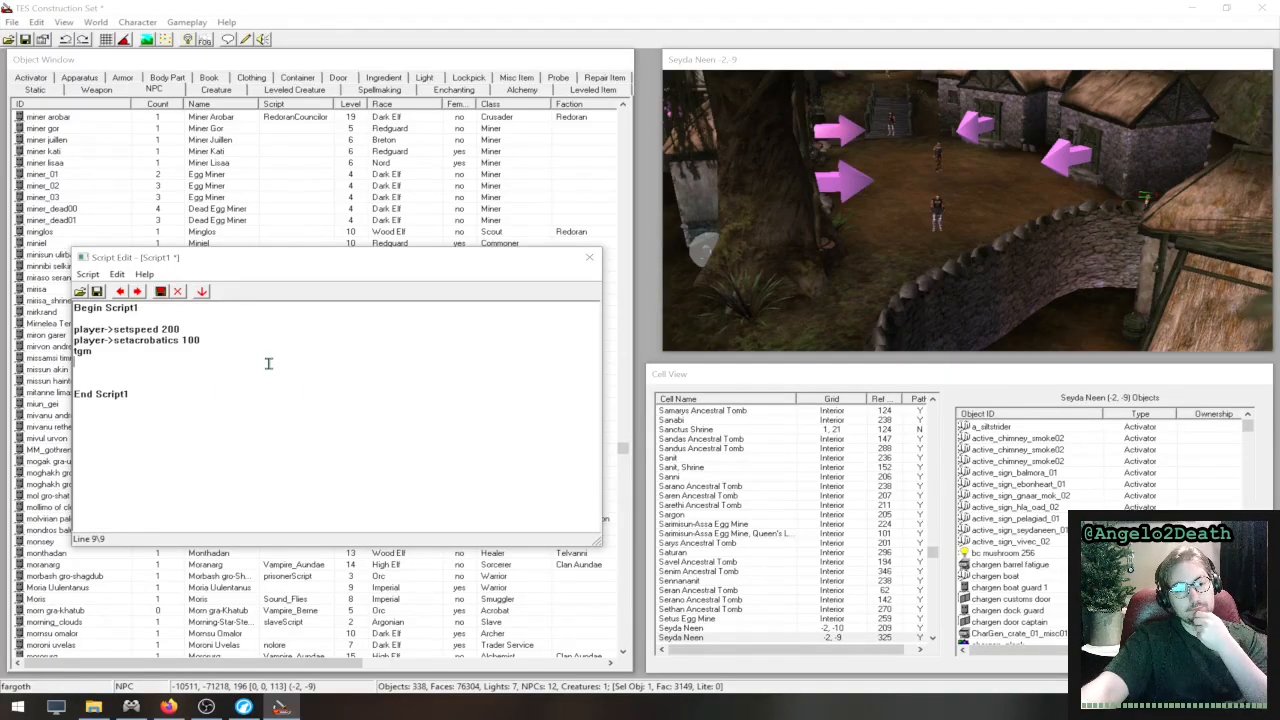
left_click(254, 345)
left_click(239, 332)
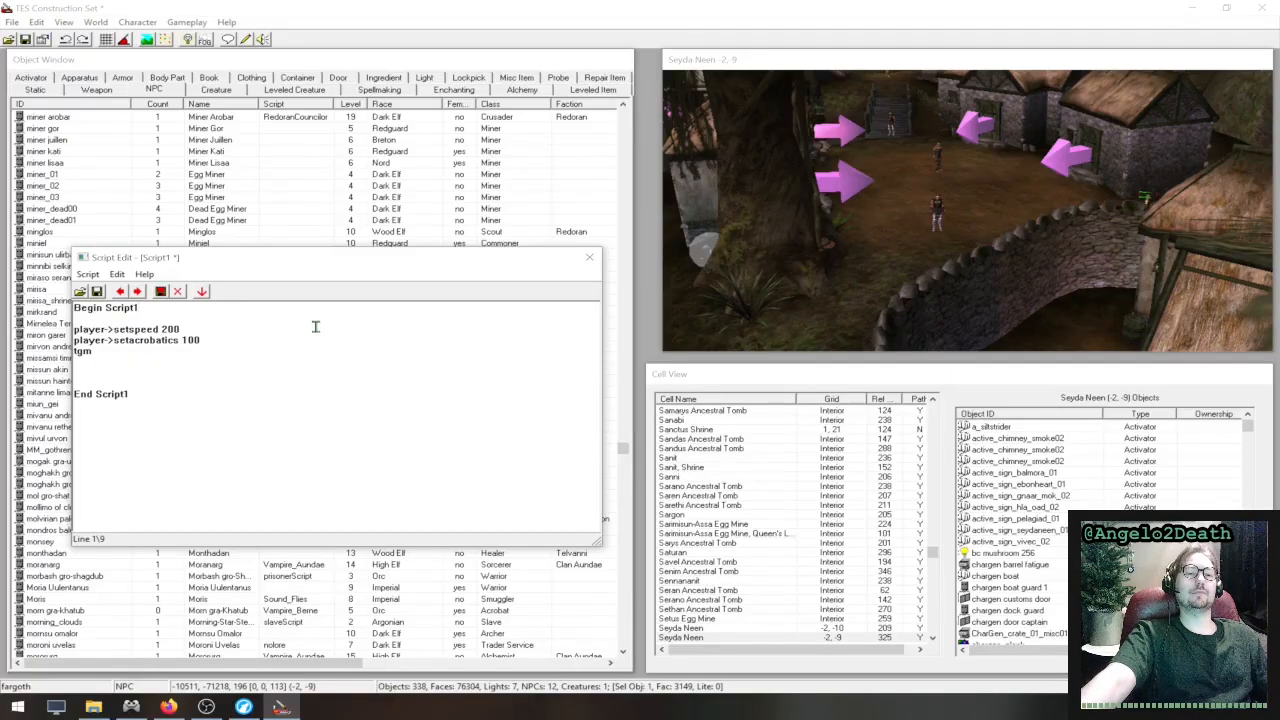
left_click_drag(220, 392, 53, 303)
left_click(225, 367)
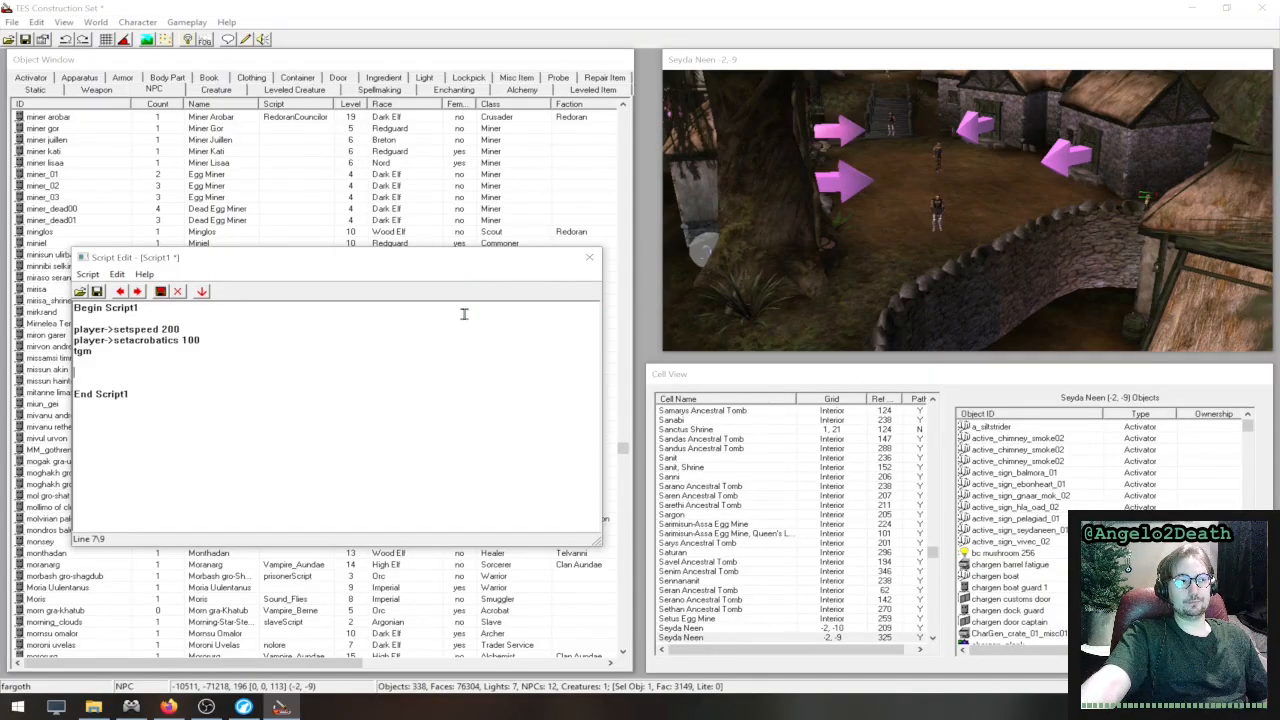
left_click(310, 364)
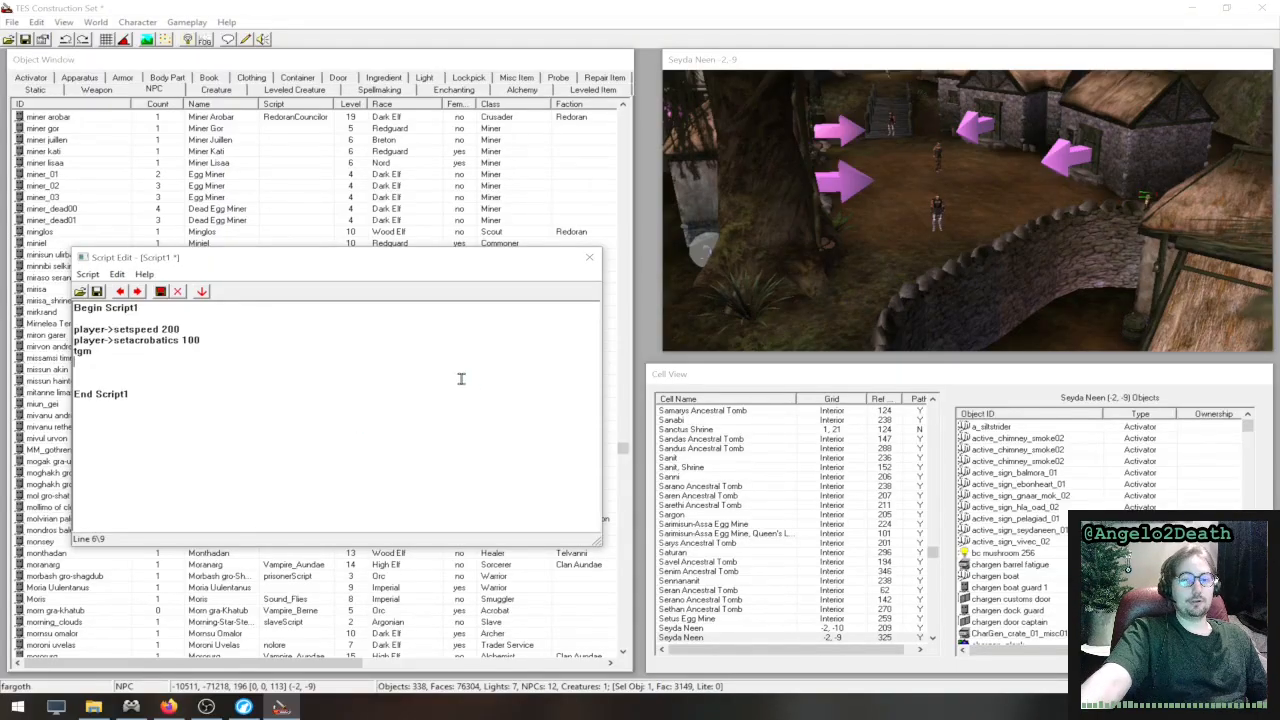
- Examine the NPCs, houses and door markers around Seyda Neen, and select the door marker in front of the nearest stone house
mouse_move(845, 267)
middle_mouse_down()
mouse_move(1031, 254)
mouse_move(843, 251)
mouse_move(963, 183)
mouse_move(698, 209)
middle_mouse_up()
middle_click_drag(797, 231, 1045, 226)
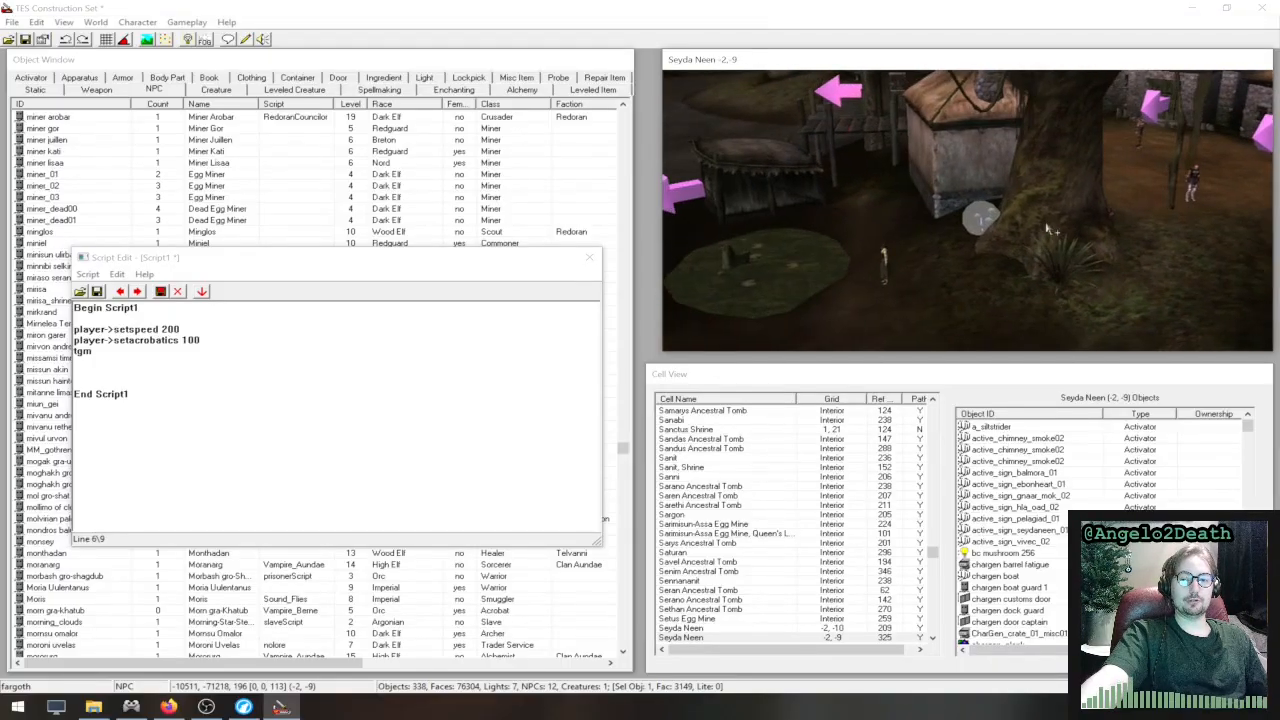
mouse_move(903, 260)
middle_mouse_down()
mouse_move(893, 223)
mouse_move(923, 220)
mouse_move(697, 235)
middle_mouse_up()
middle_click_drag(1010, 245, 808, 261)
scroll(1034, 168, "up", 4)
middle_click_drag(1034, 168, 882, 272)
scroll(882, 272, "down", 5)
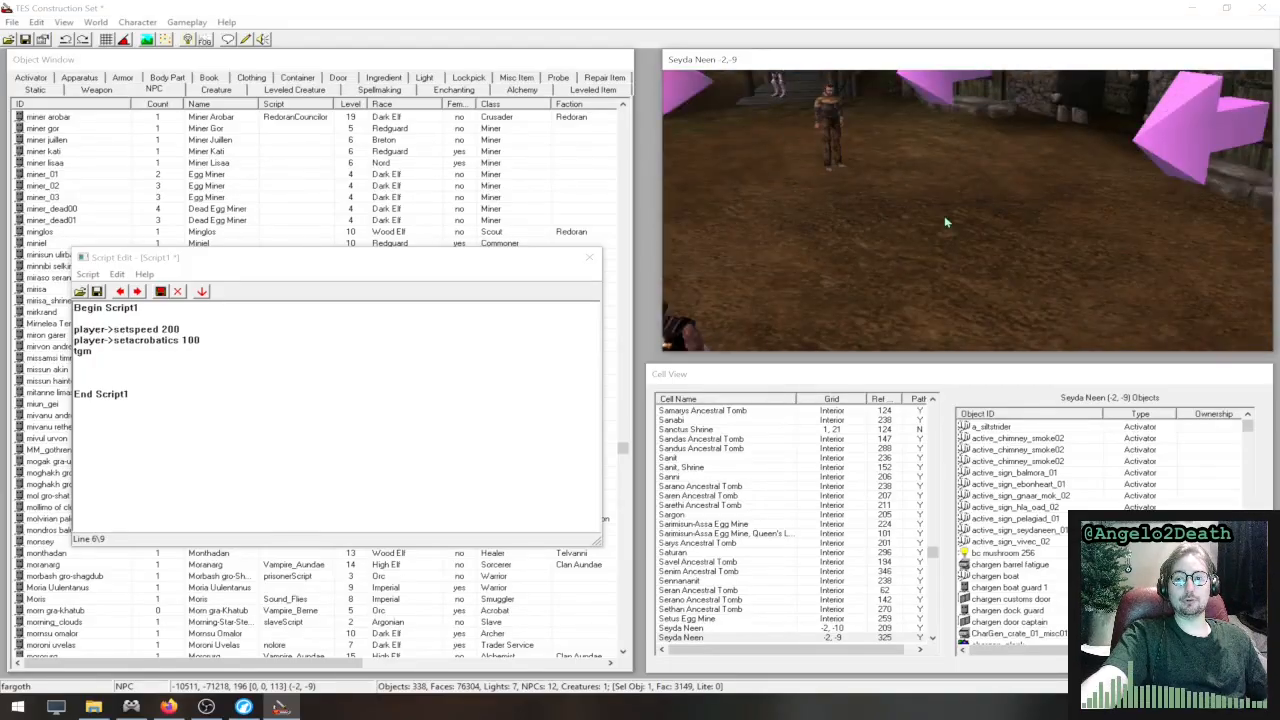
middle_click_drag(944, 215, 1050, 213)
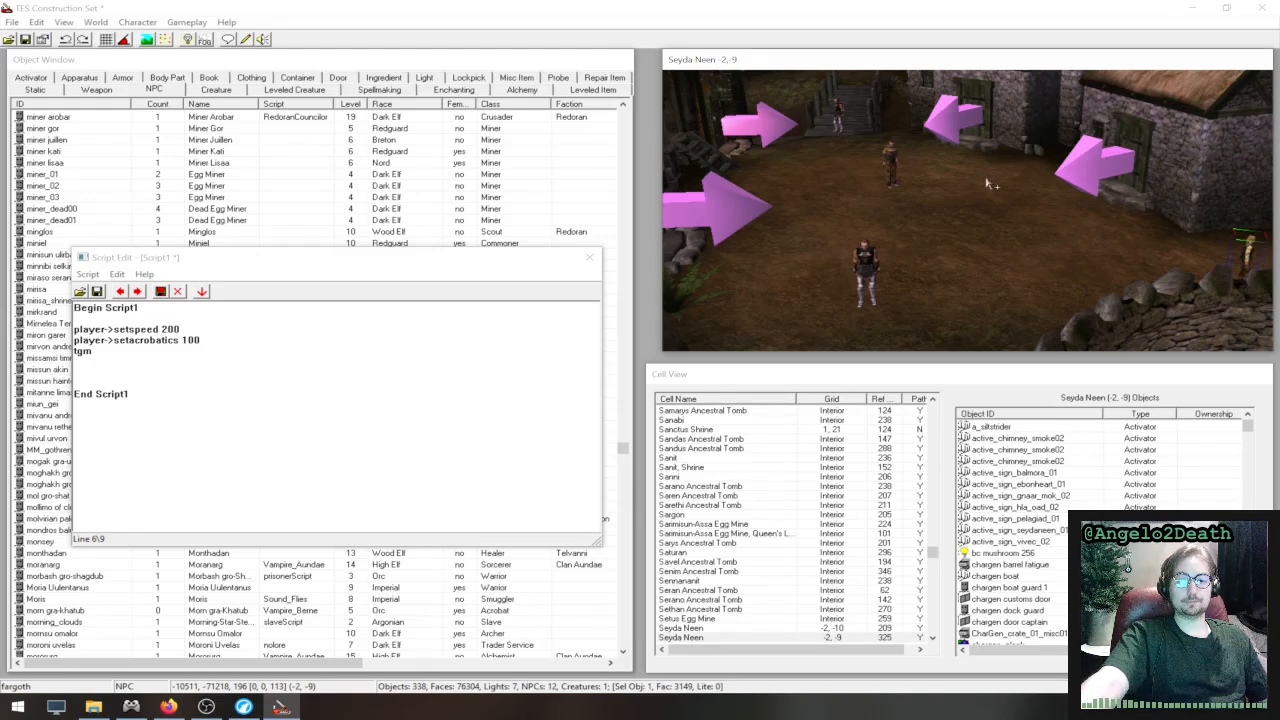
middle_click_drag(967, 199, 1186, 171)
scroll(846, 208, "down", 5)
middle_click_drag(932, 243, 1175, 145)
middle_click_drag(1062, 200, 1208, 168)
scroll(1167, 175, "down", 5)
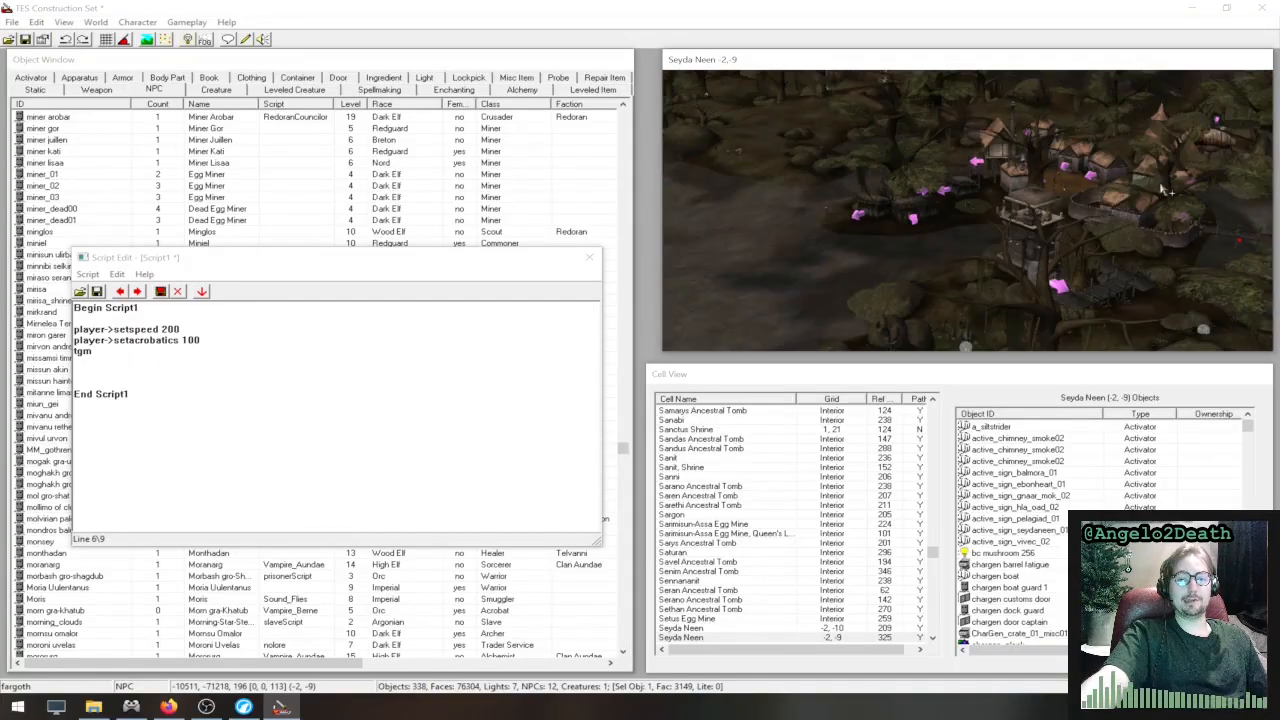
scroll(1152, 200, "up", 2)
scroll(1152, 201, "up", 3)
middle_click_drag(1126, 177, 991, 231)
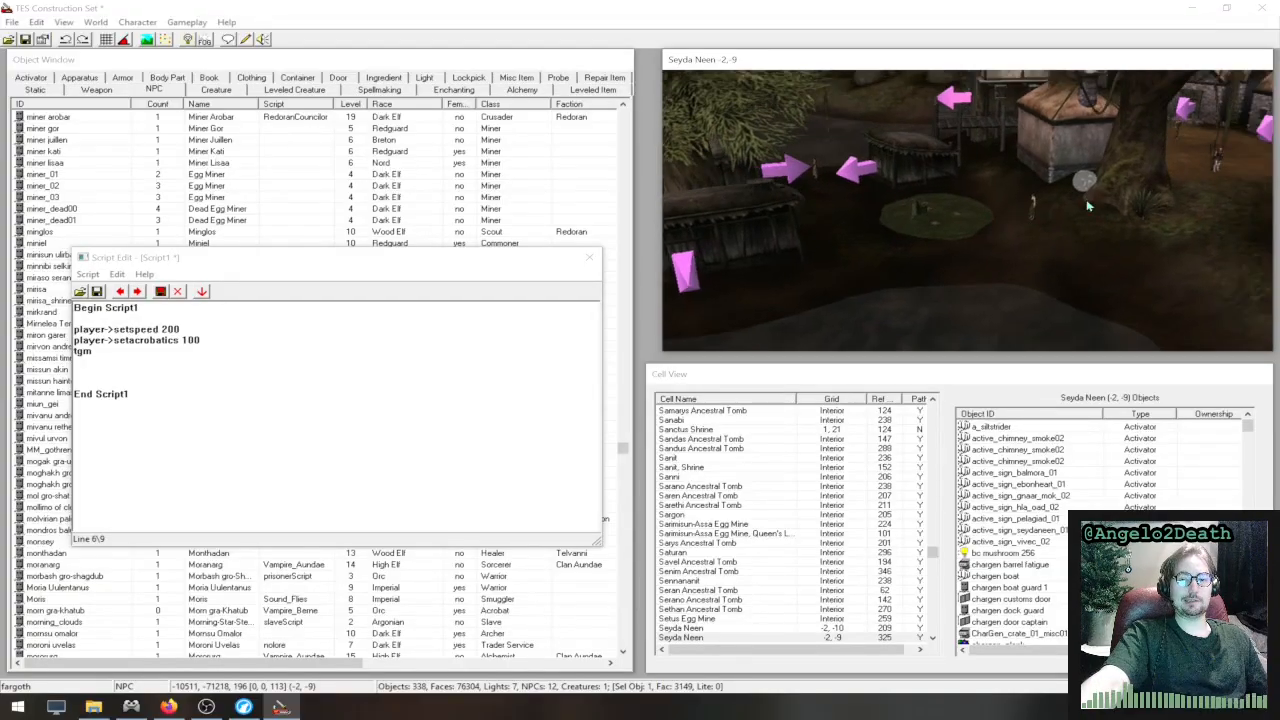
middle_click_drag(1086, 199, 706, 213)
scroll(1093, 178, "up", 8)
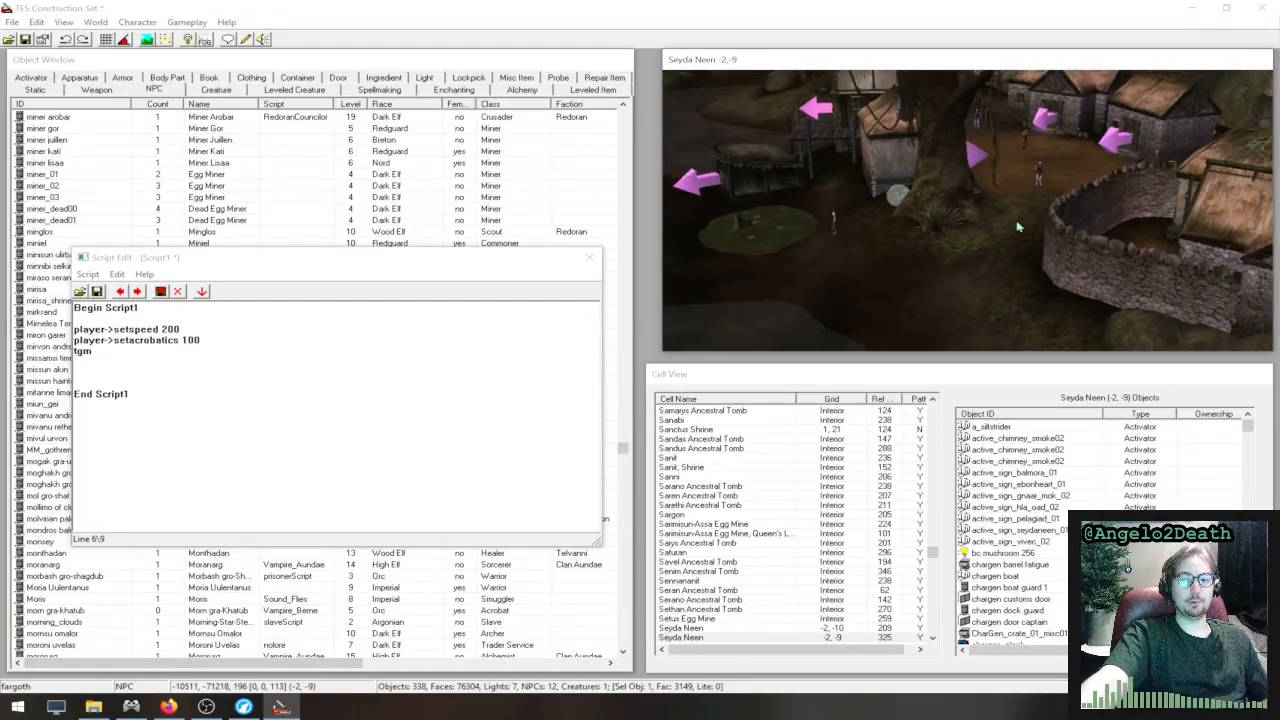
scroll(1070, 186, "down", 8)
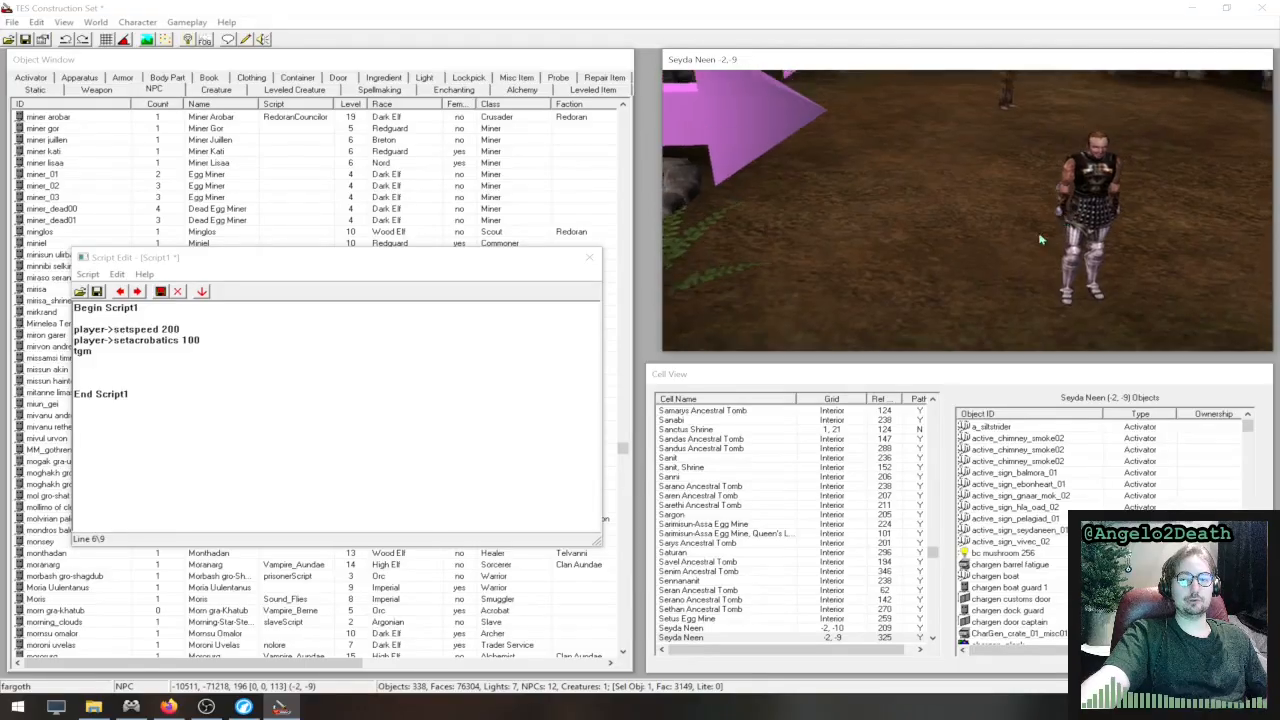
scroll(1083, 170, "down", 8)
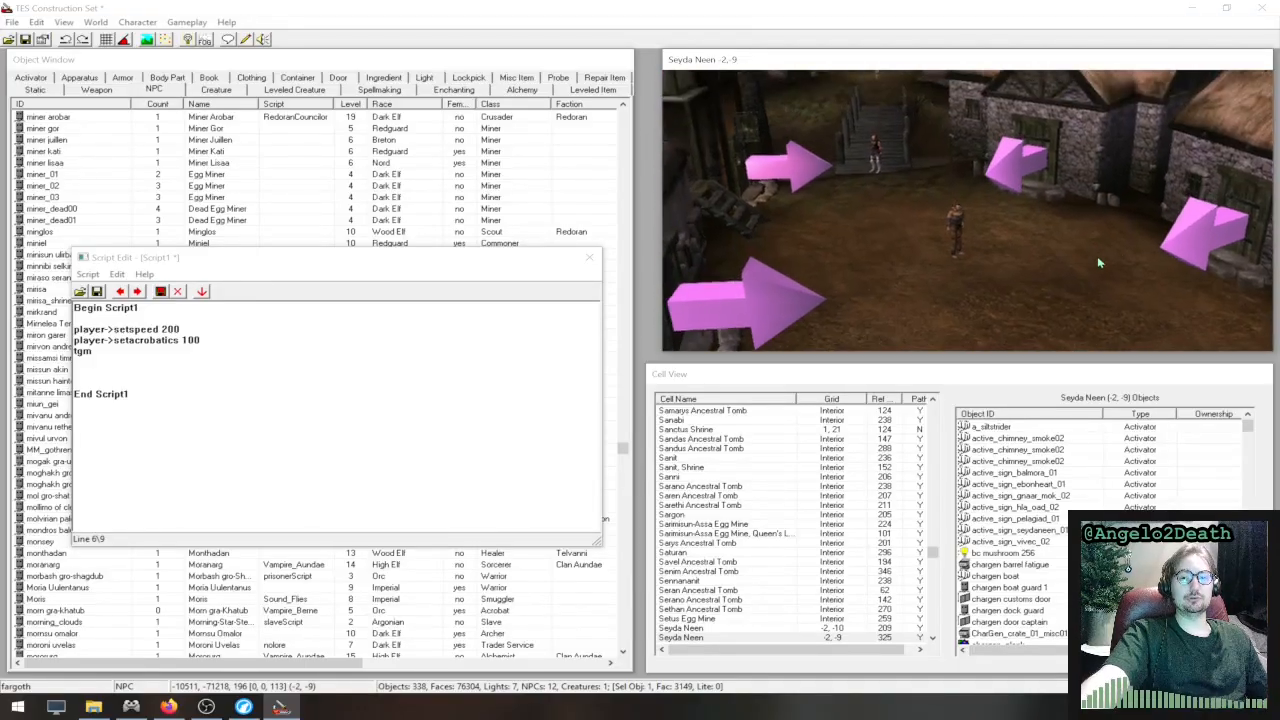
scroll(1160, 250, "up", 8)
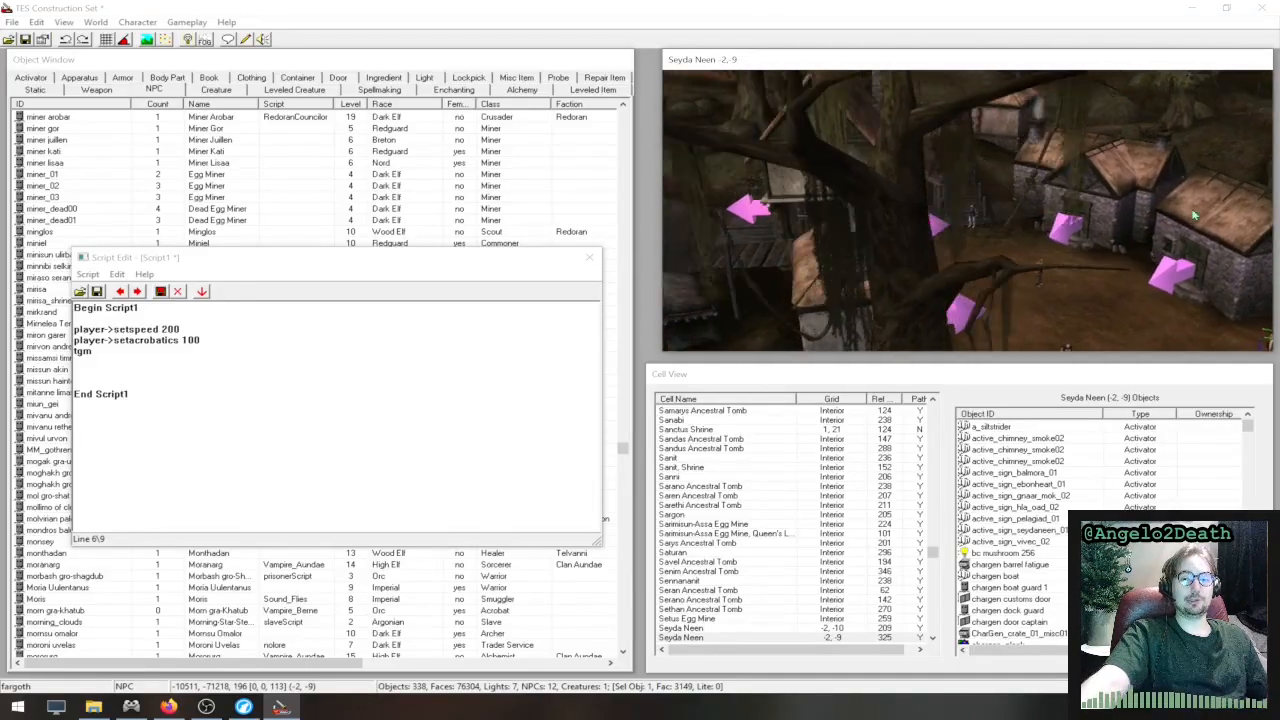
mouse_move(1073, 201)
middle_mouse_down()
mouse_move(1087, 229)
mouse_move(1100, 215)
mouse_move(950, 172)
middle_mouse_up()
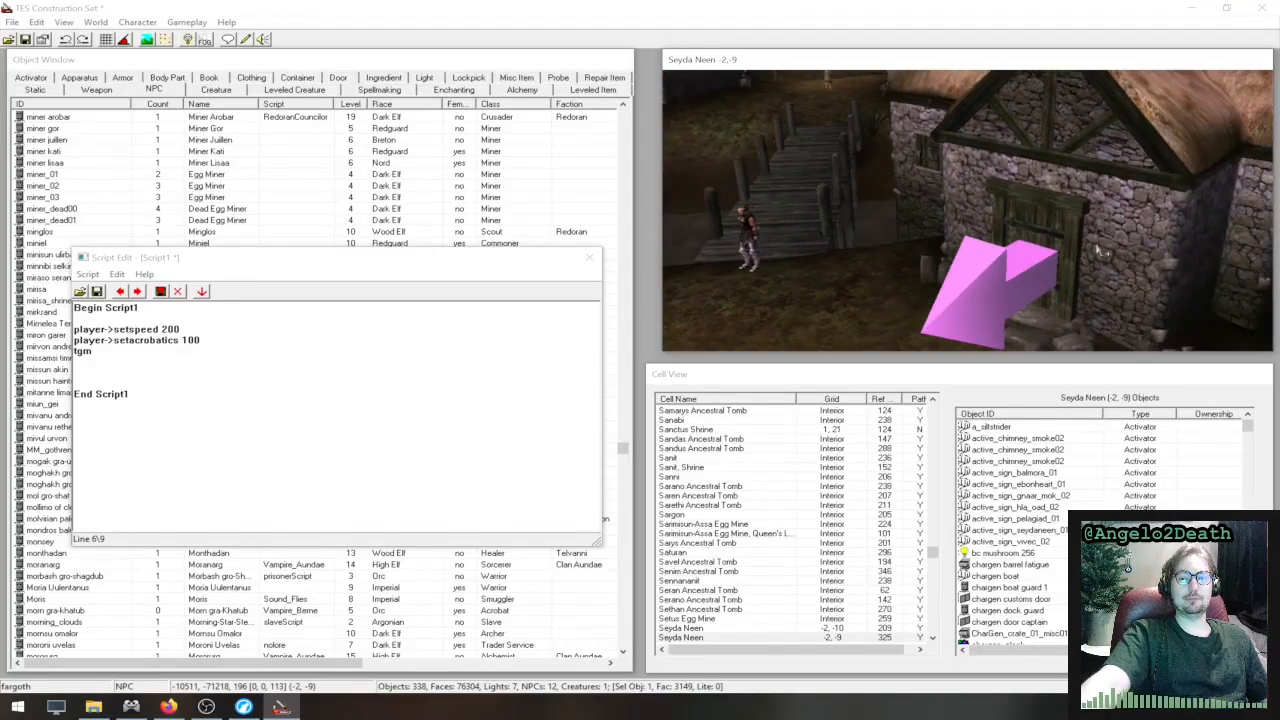
middle_click_drag(1098, 246, 1033, 203)
scroll(1033, 203, "down", 5)
scroll(1032, 220, "down", 5)
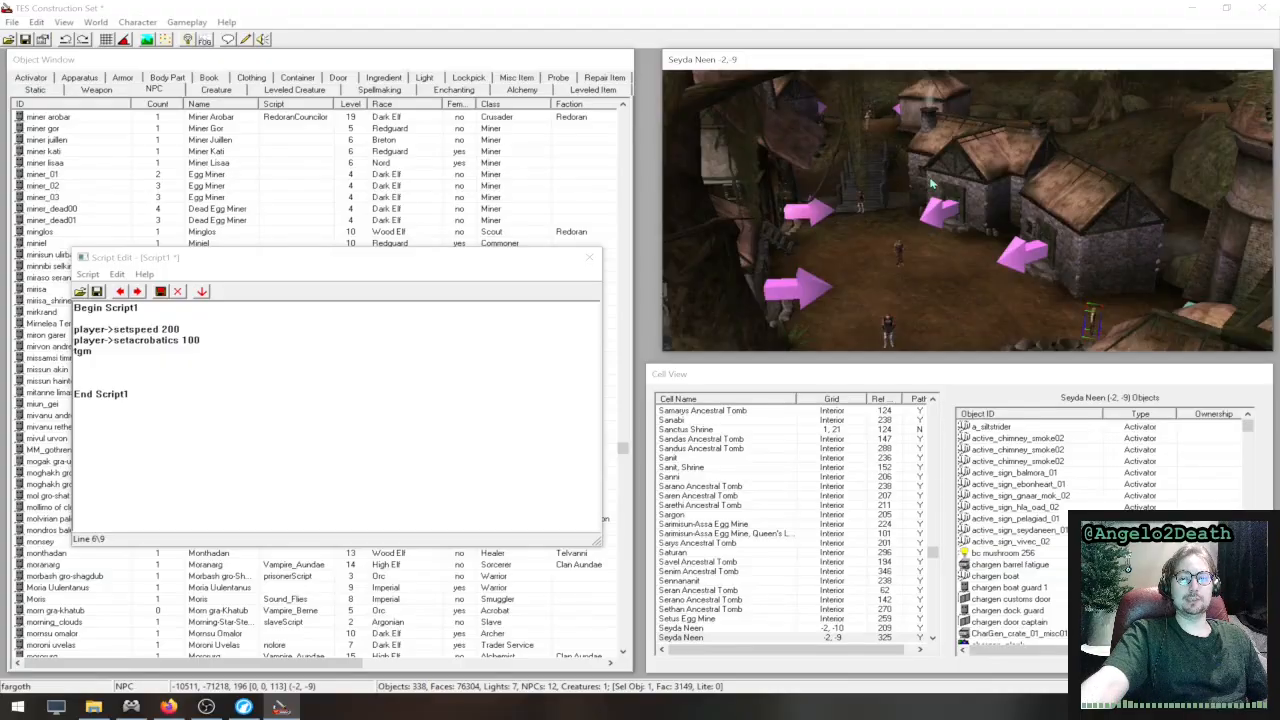
scroll(922, 182, "down", 4)
middle_click_drag(930, 186, 1106, 236)
scroll(1097, 198, "up", 6)
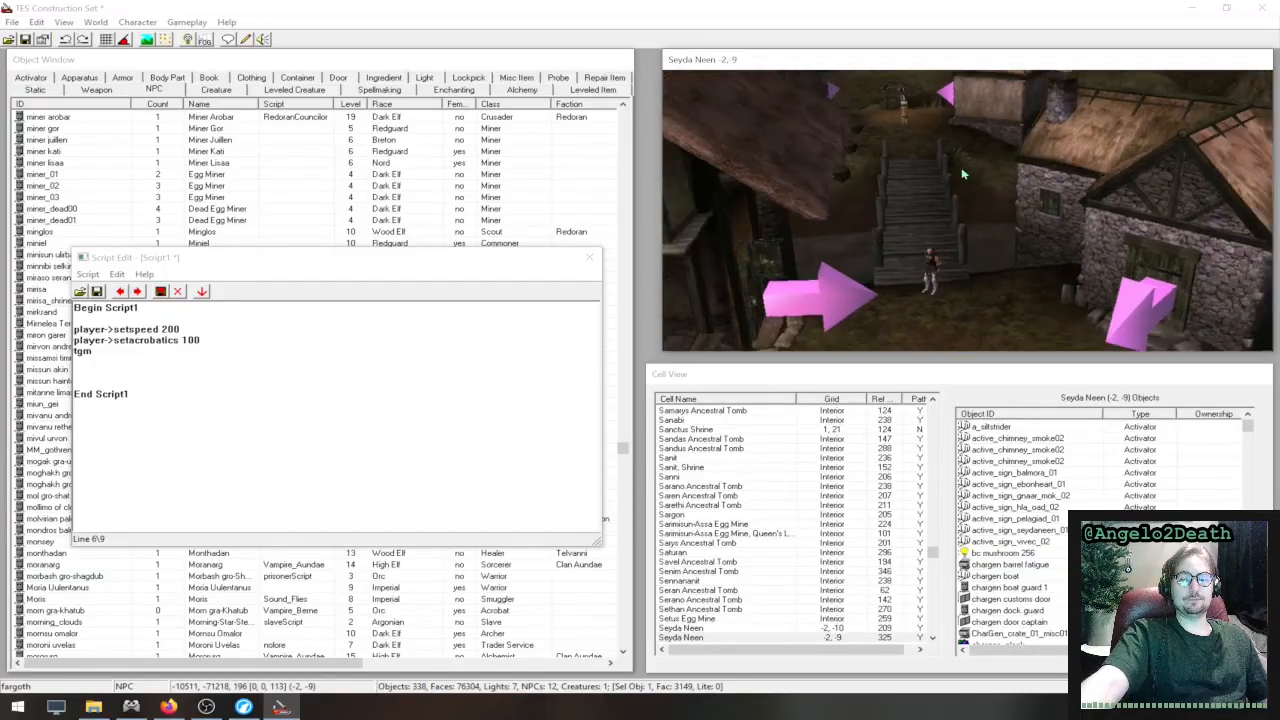
scroll(1088, 262, "up", 5)
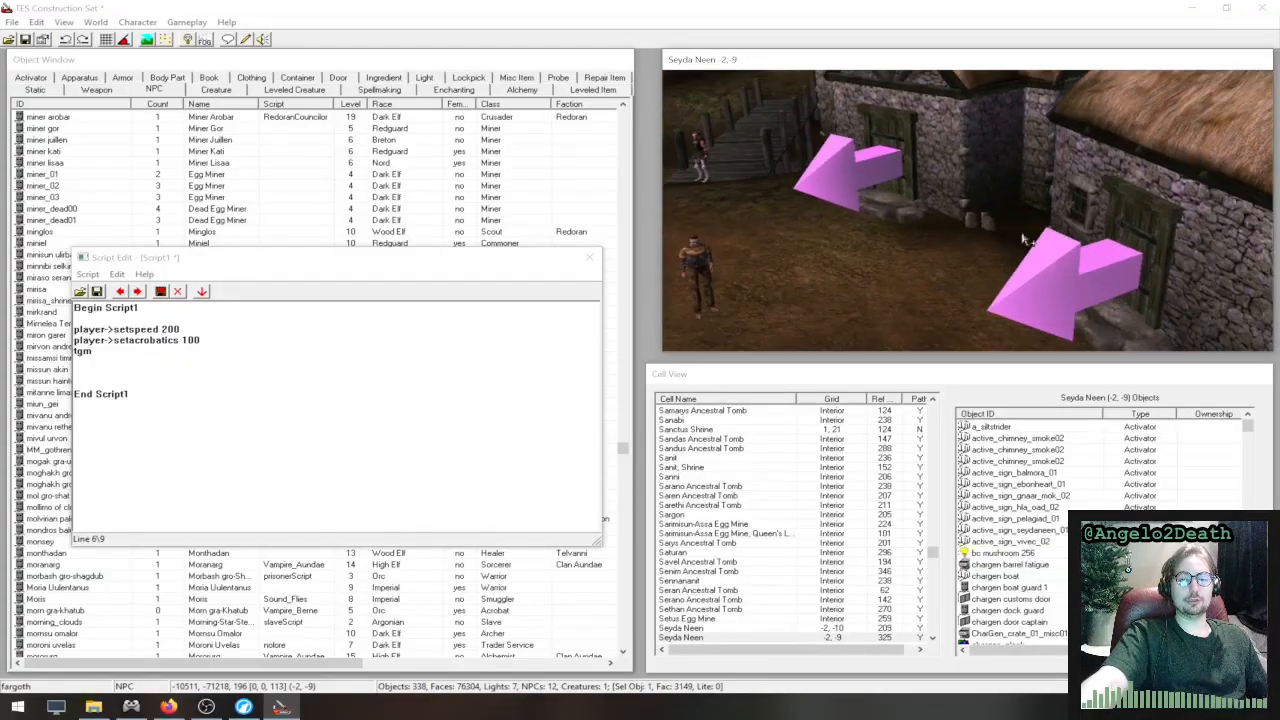
middle_click_drag(1088, 262, 990, 180)
scroll(1035, 202, "down", 1)
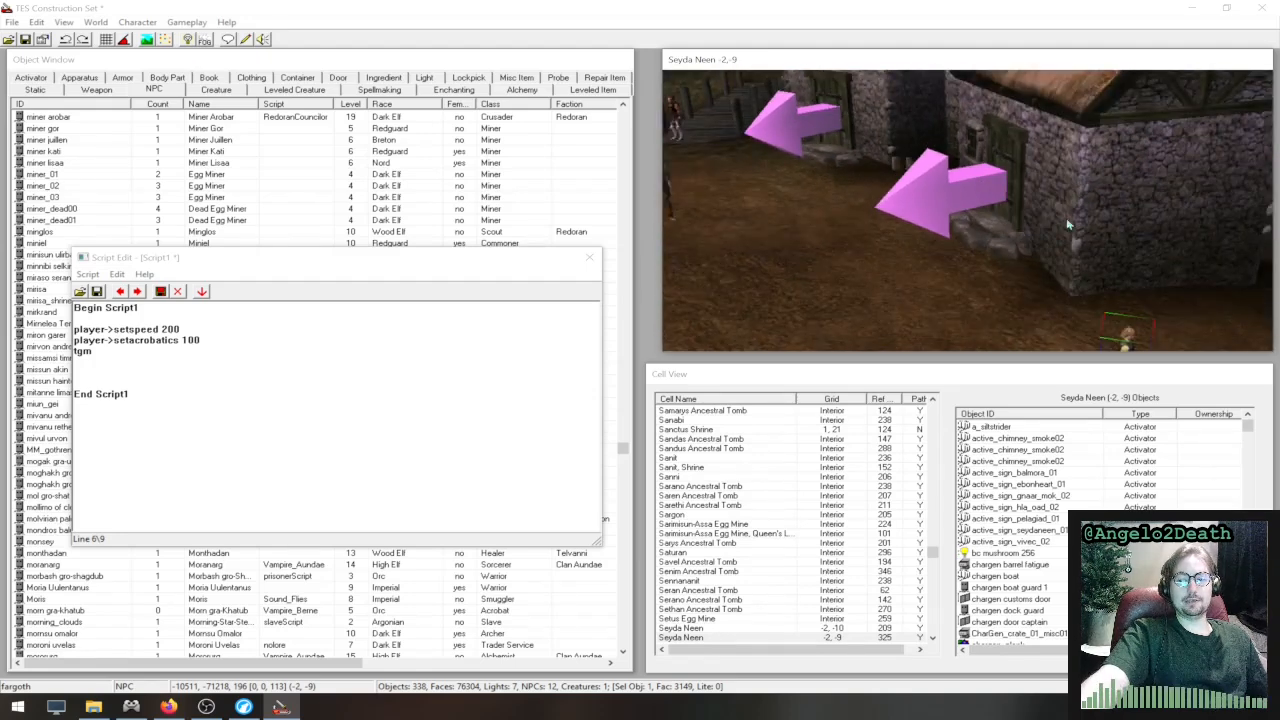
scroll(1062, 216, "down", 3)
middle_click_drag(1064, 218, 1241, 284)
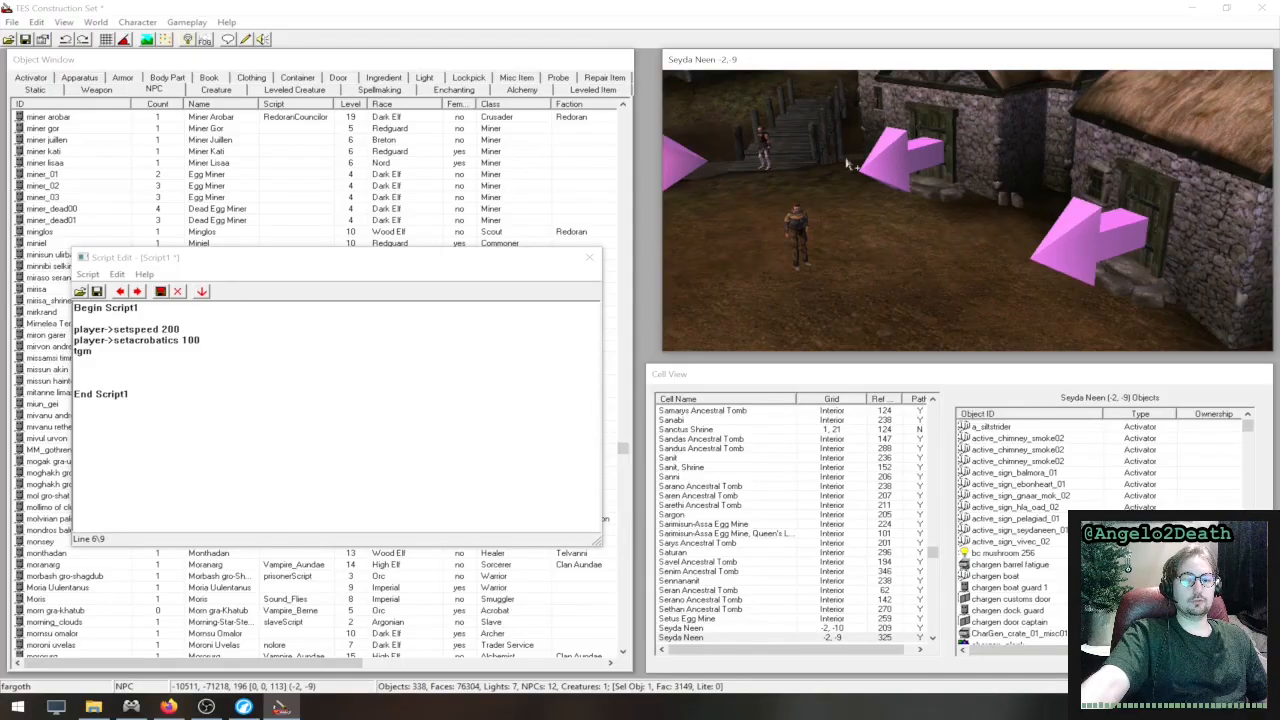
left_click(1075, 232)
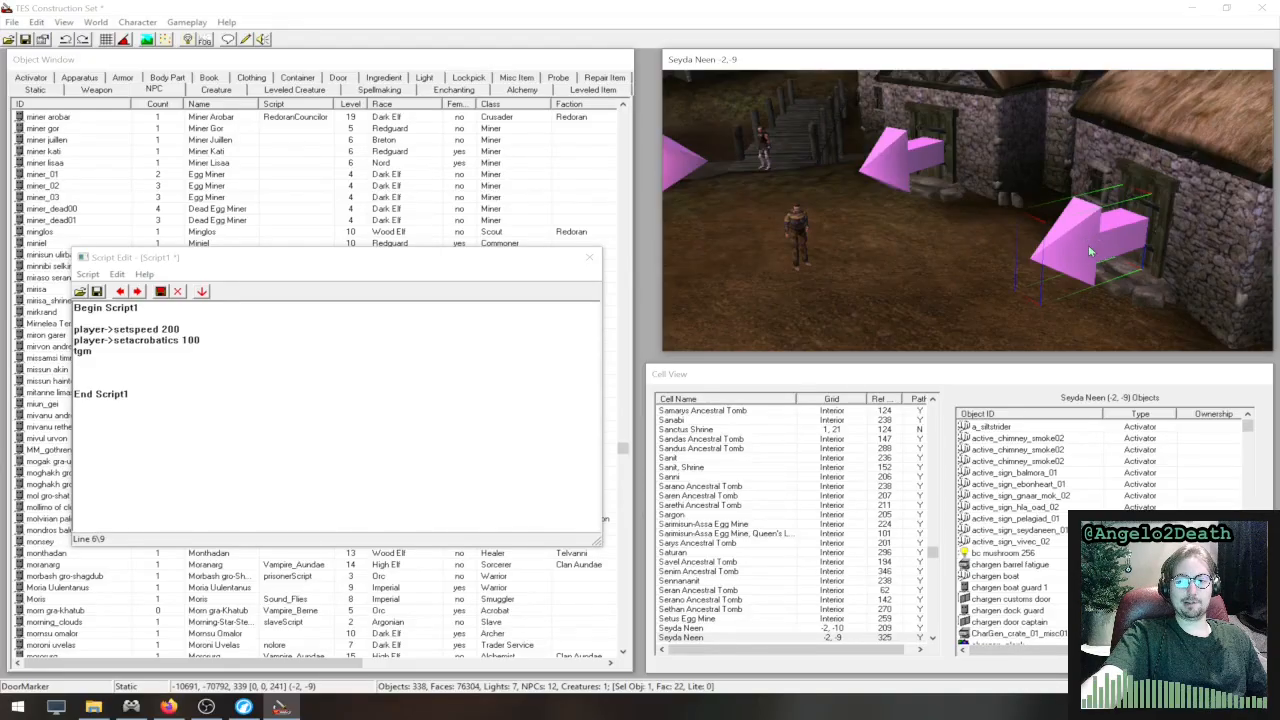
- Open the properties of the selected door marker to examine its reference data, and close them without changing anything
double_click(1088, 245)
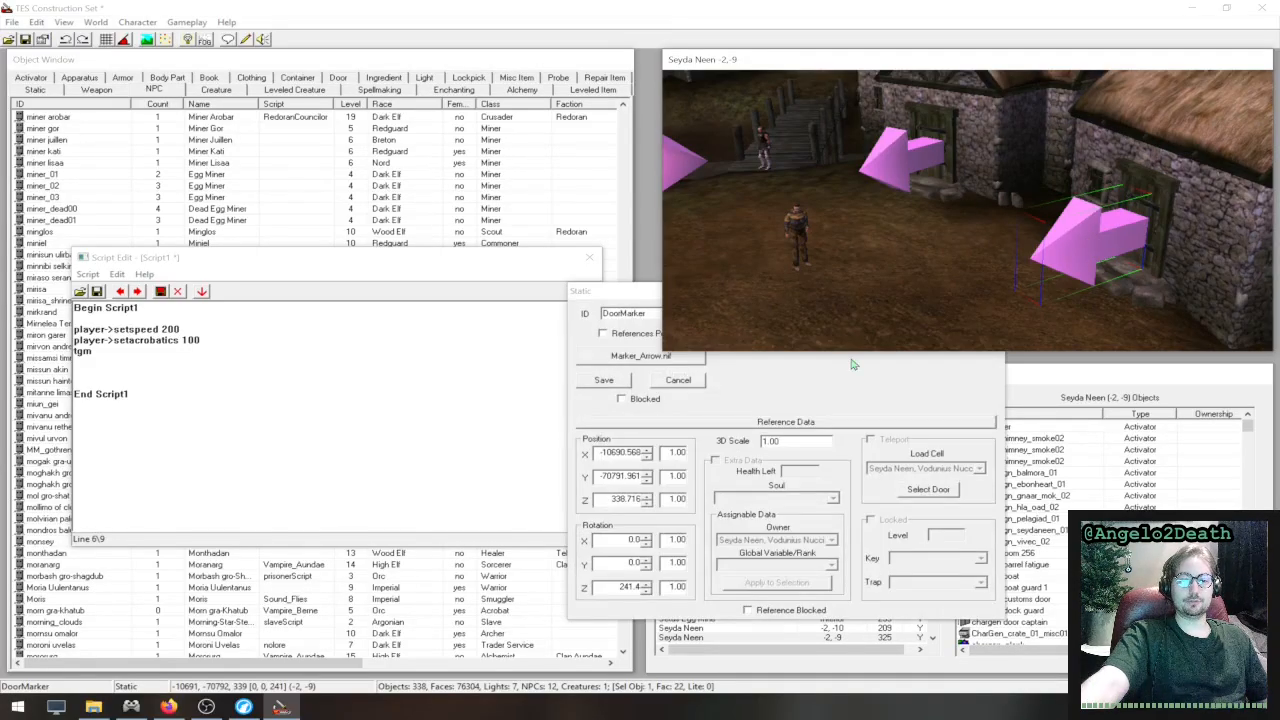
left_click(656, 291)
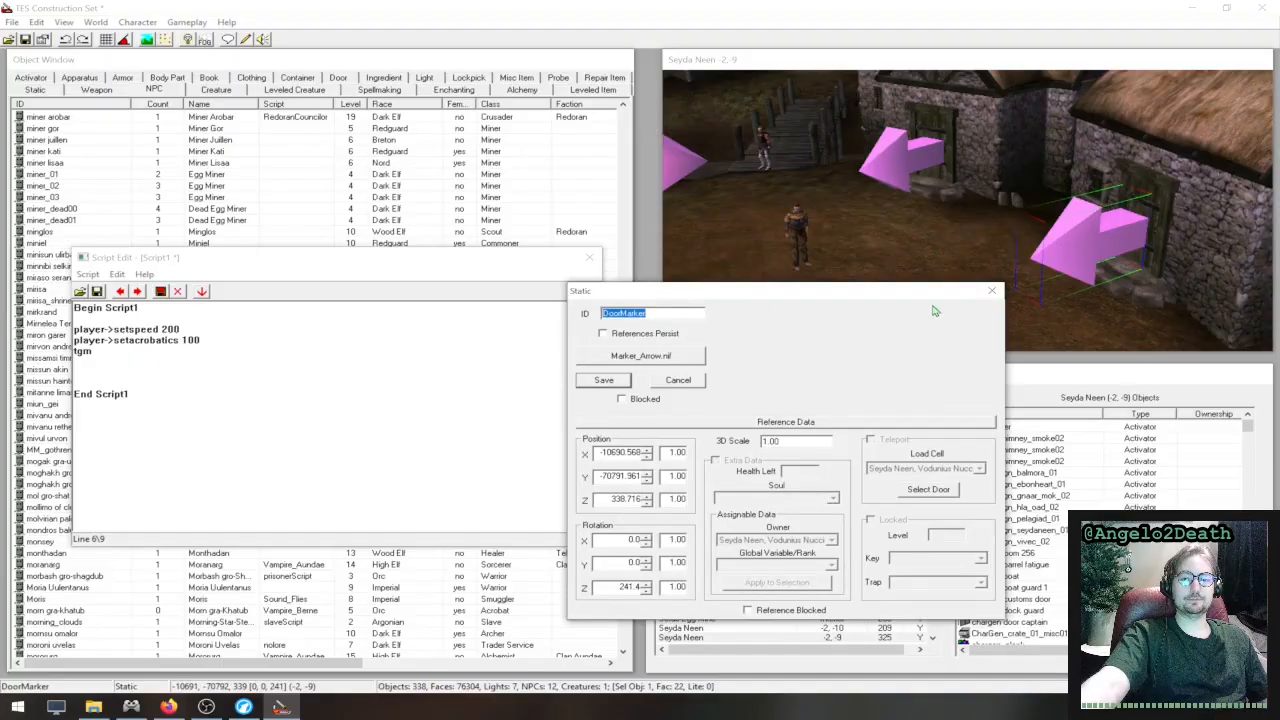
left_click(1048, 258)
left_click_drag(645, 291, 378, 224)
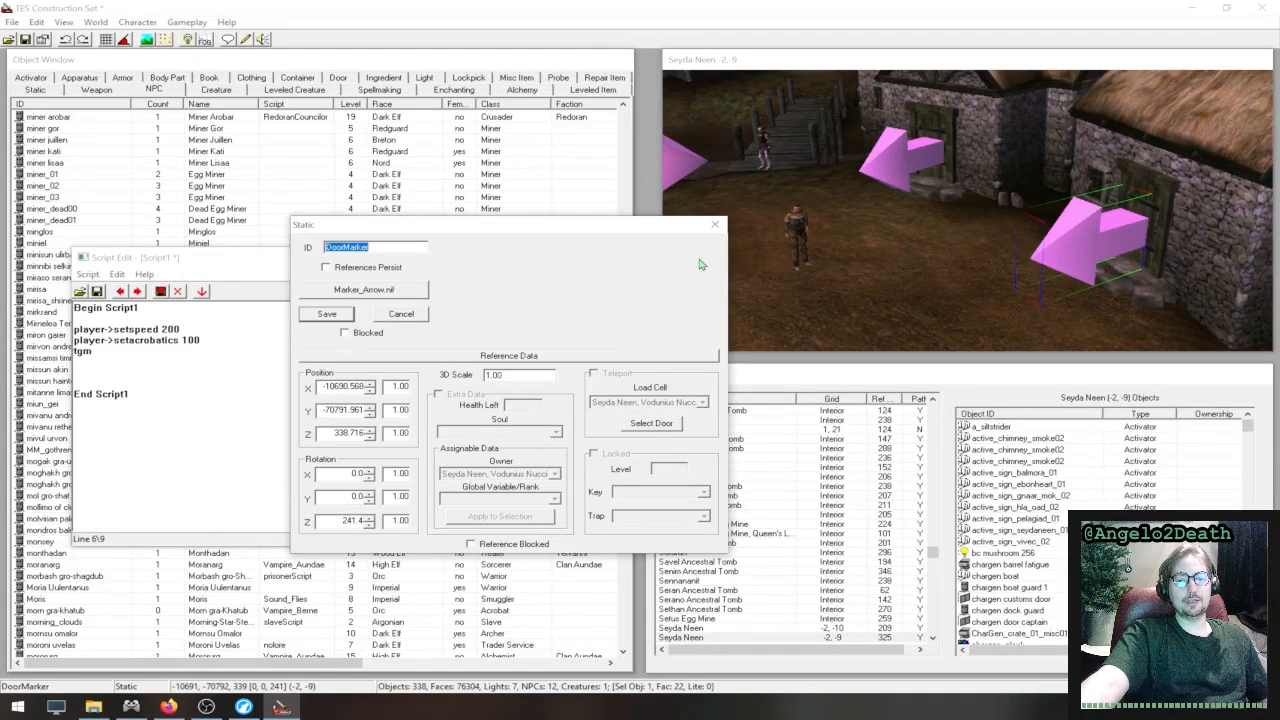
left_click(715, 224)
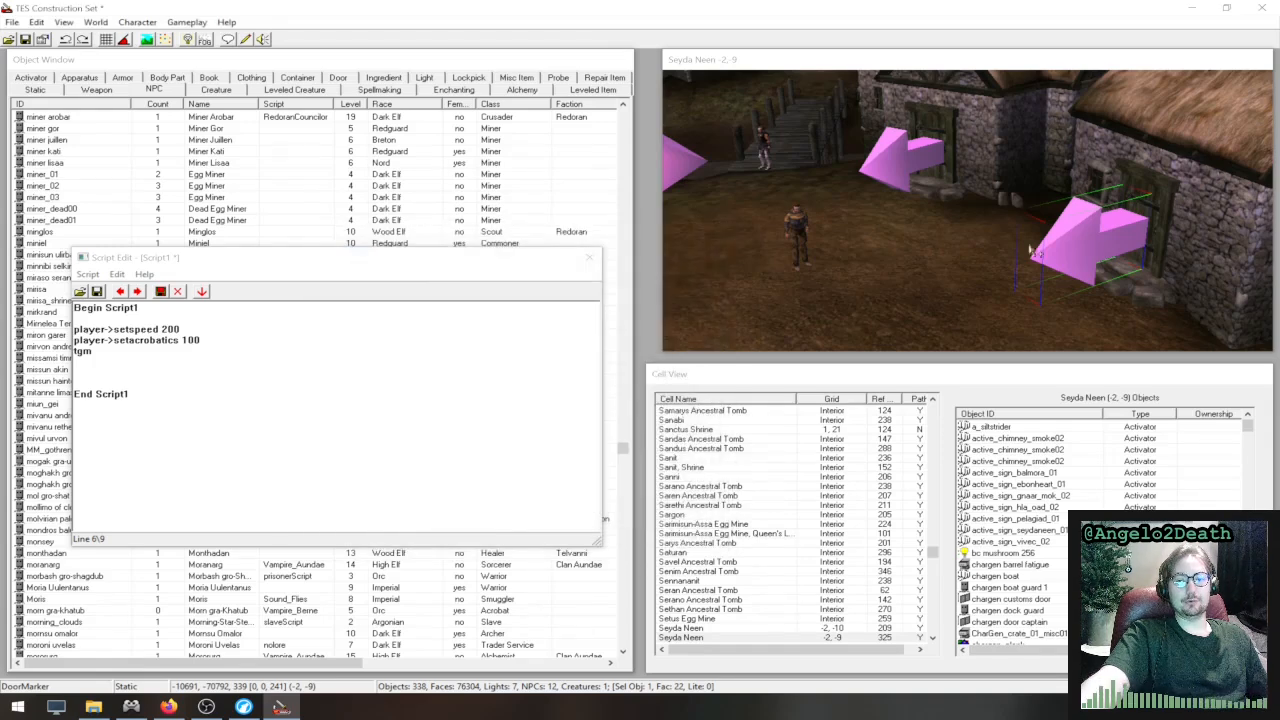
- Inspect the teleport settings of the nearest stone house's wooden door, and view its linked marker inside the house
left_click(1163, 212)
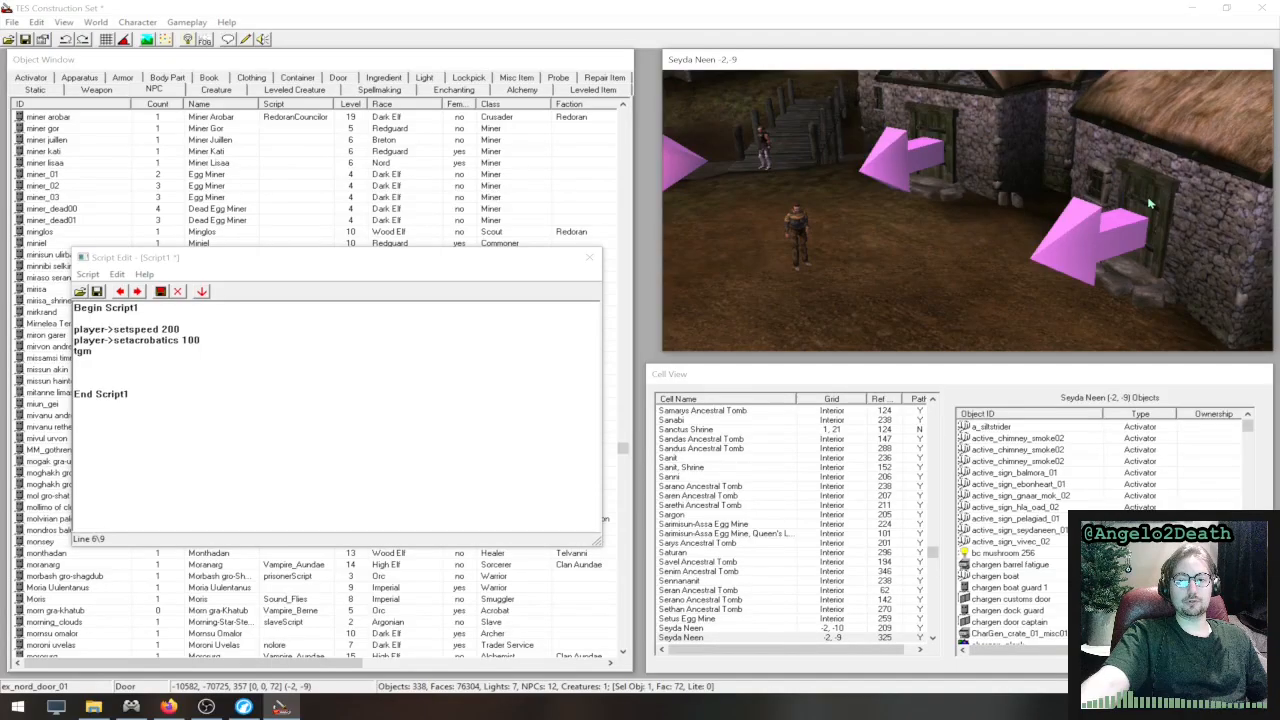
double_click(1146, 198)
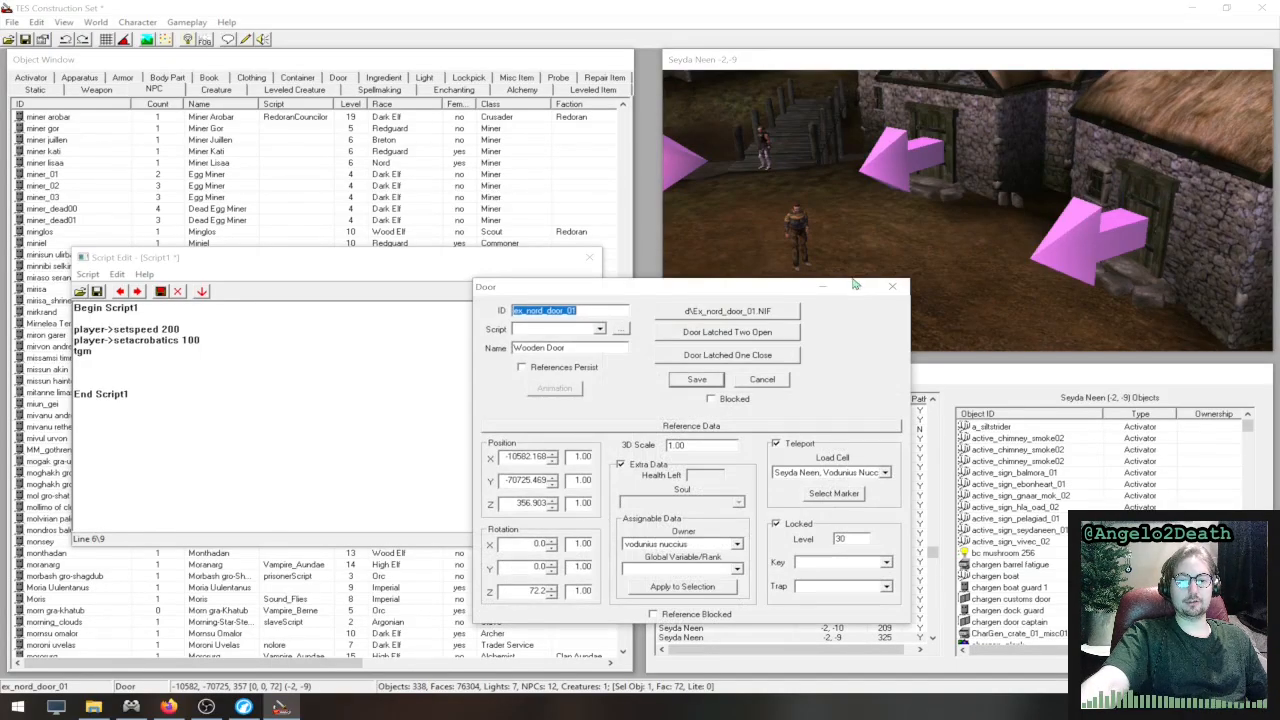
left_click(843, 495)
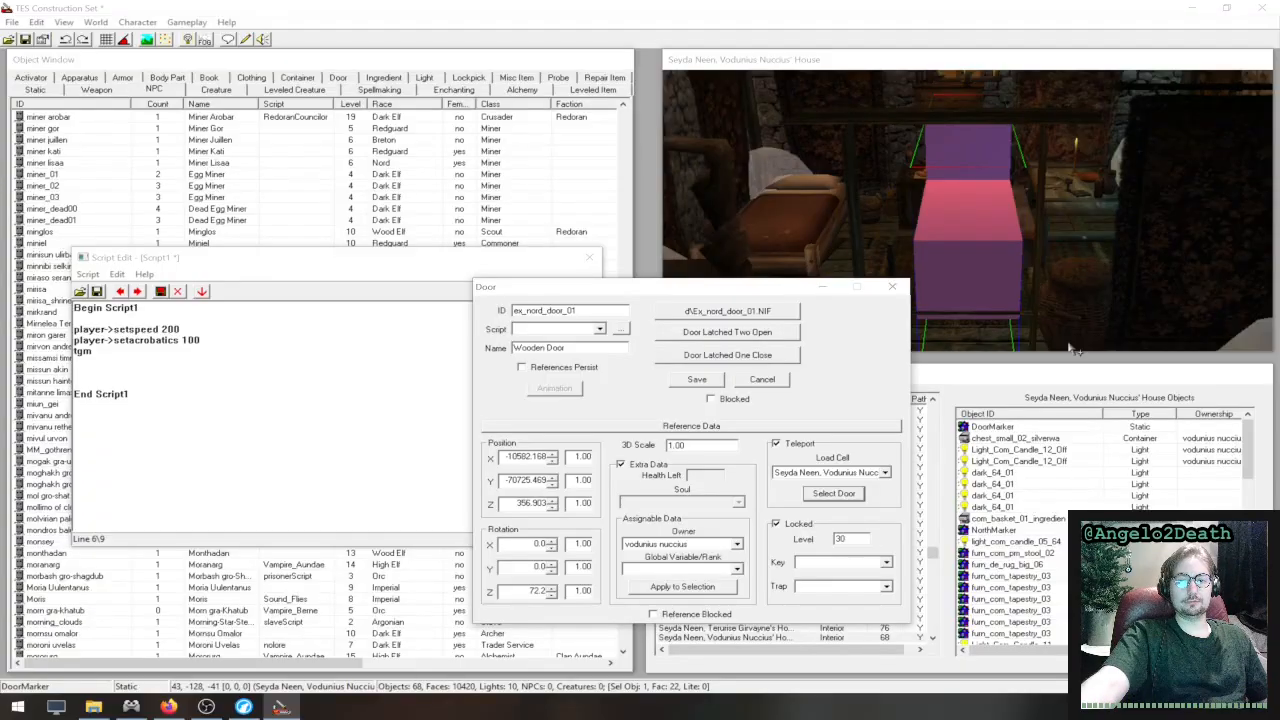
middle_click_drag(1097, 270, 712, 222)
mouse_move(1057, 209)
middle_mouse_down("shift")
mouse_move(962, 198)
mouse_move(1068, 196)
mouse_move(700, 189)
mouse_move(1068, 185)
mouse_move(953, 266)
mouse_move(1206, 253)
middle_mouse_up("shift")
left_click(650, 287)
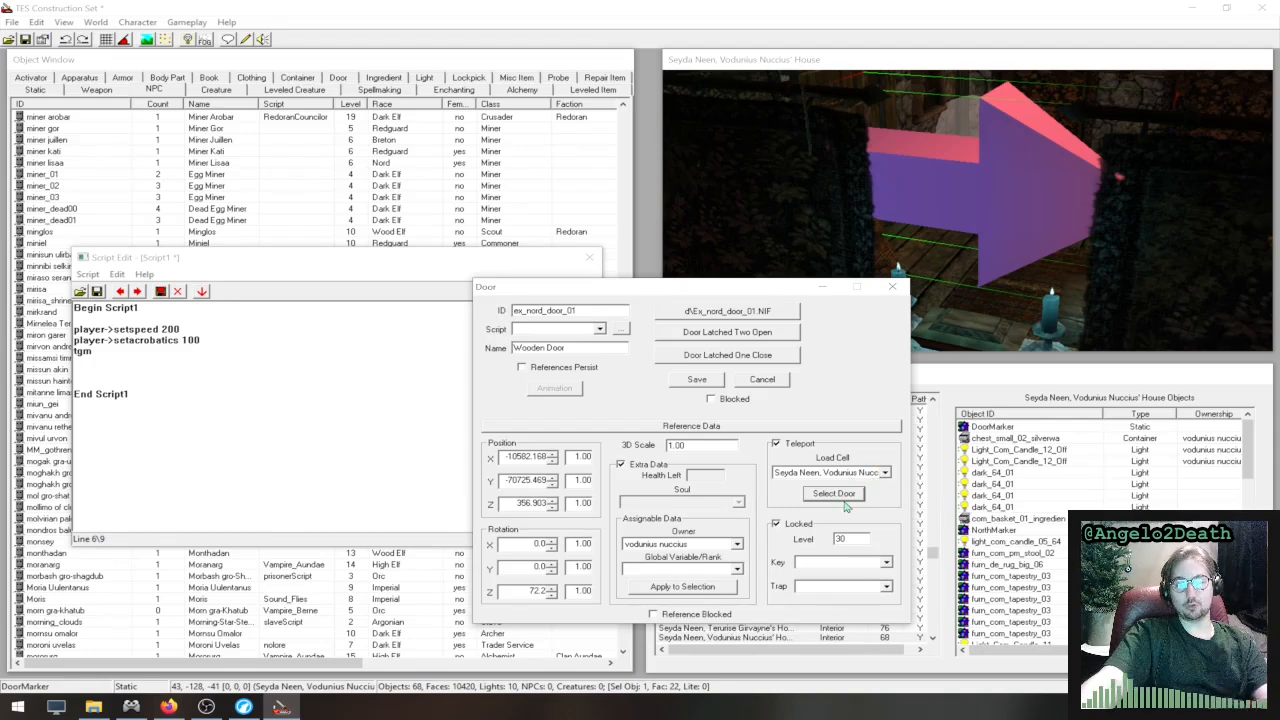
left_click(892, 287)
- Inspect the house's interior door, view its linked marker outside in Seyda Neen, and close the door's properties
middle_click_drag(980, 232, 1056, 322)
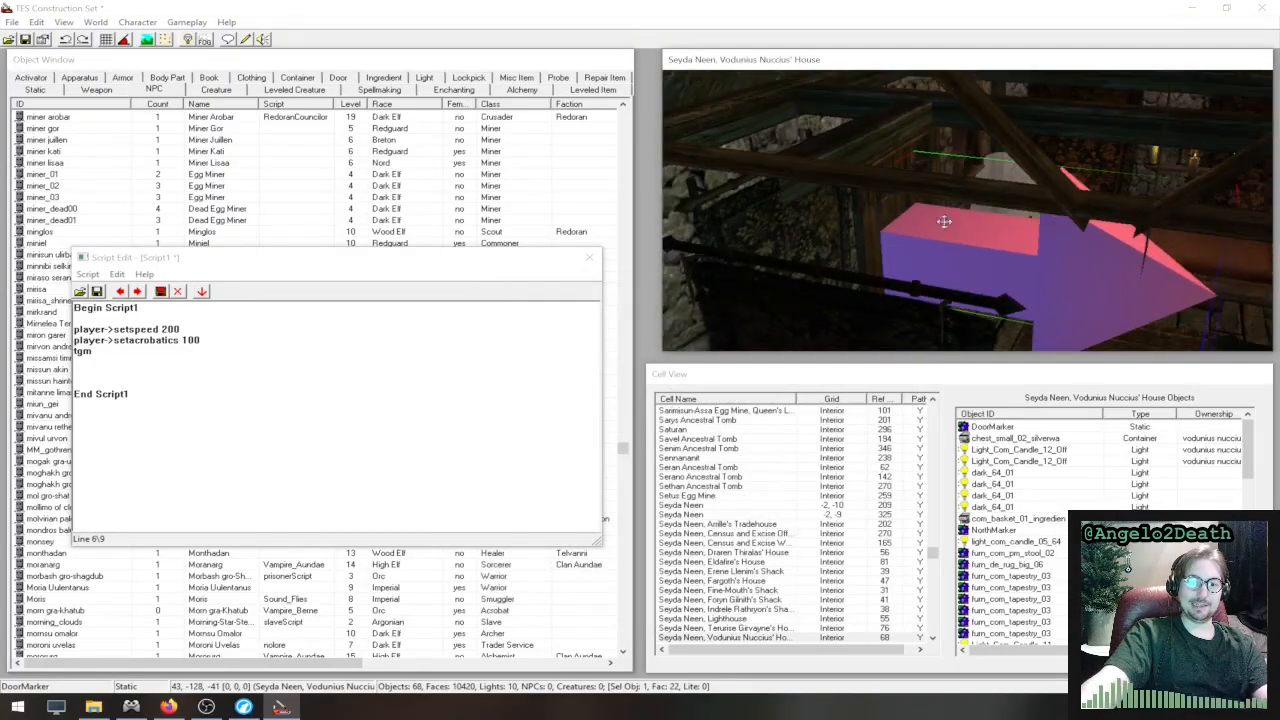
left_click(887, 212)
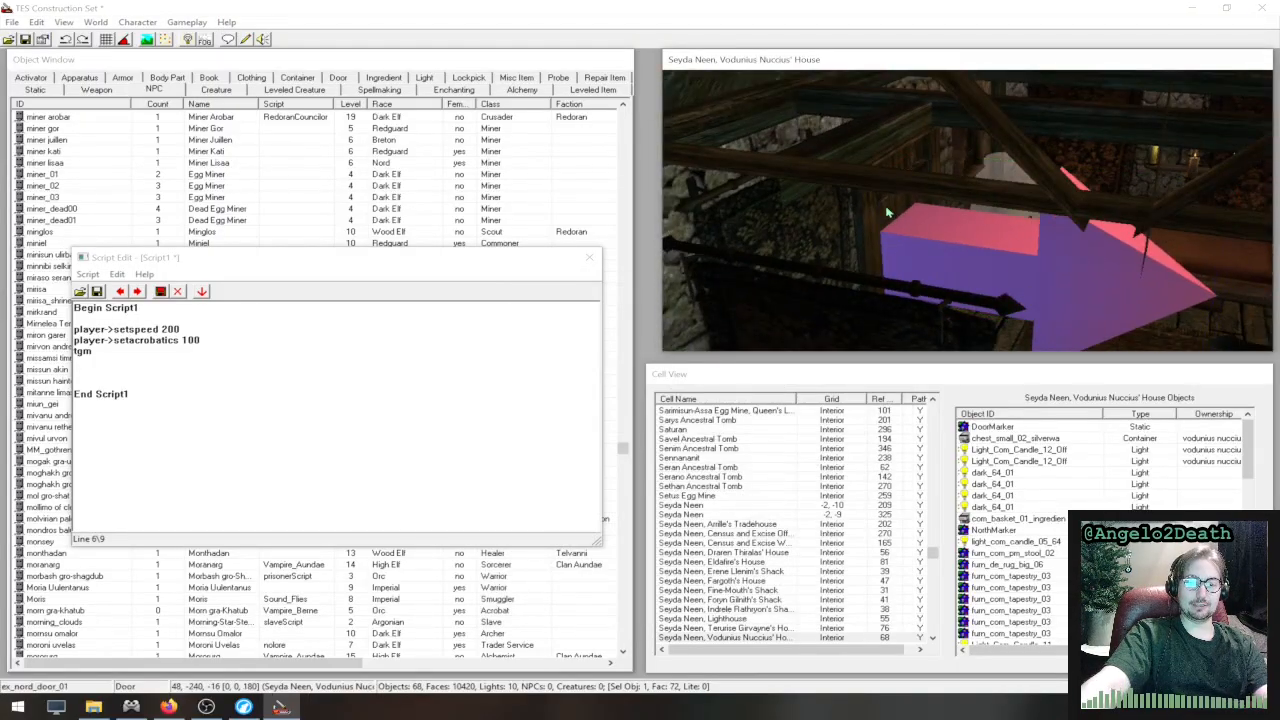
double_click(887, 212)
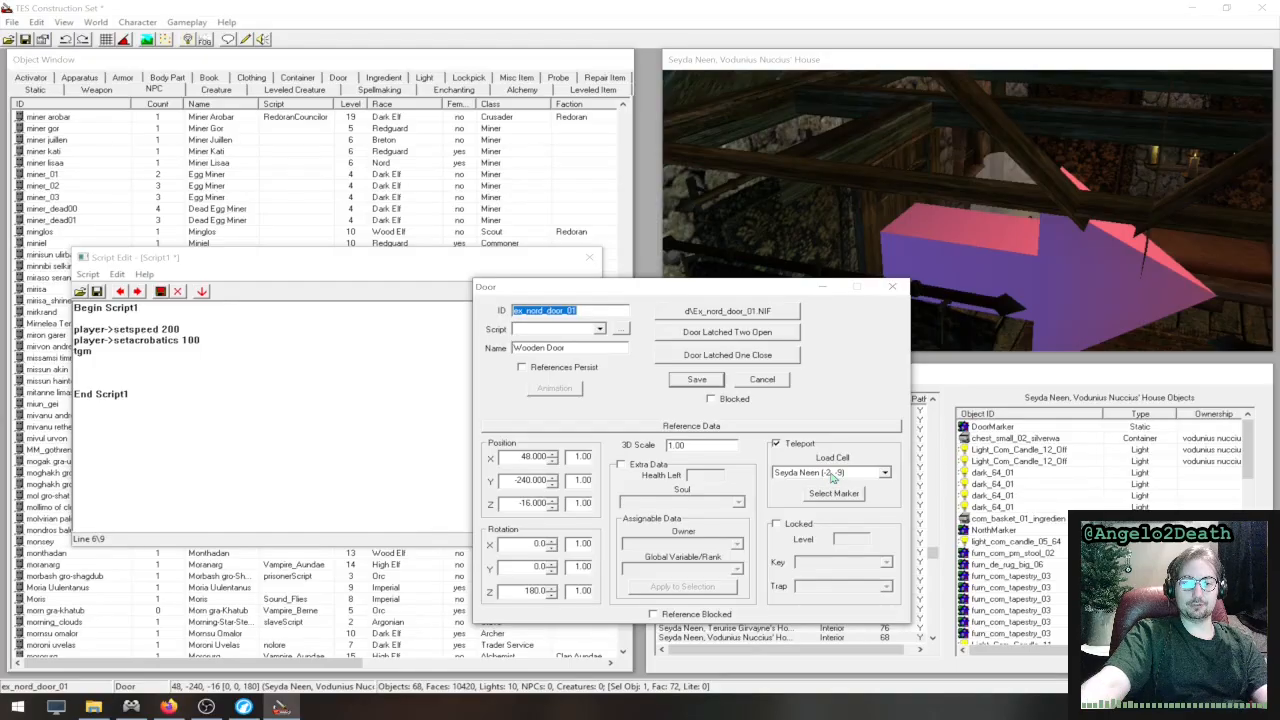
left_click(833, 494)
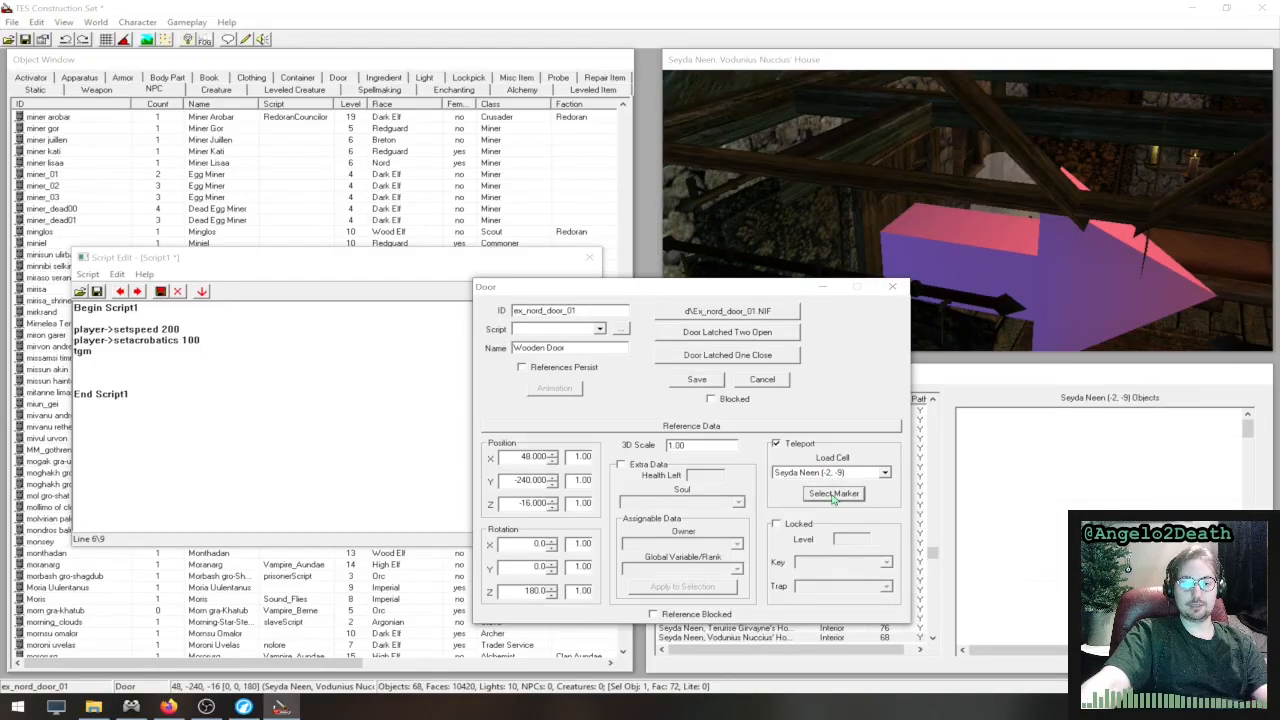
left_click(892, 293)
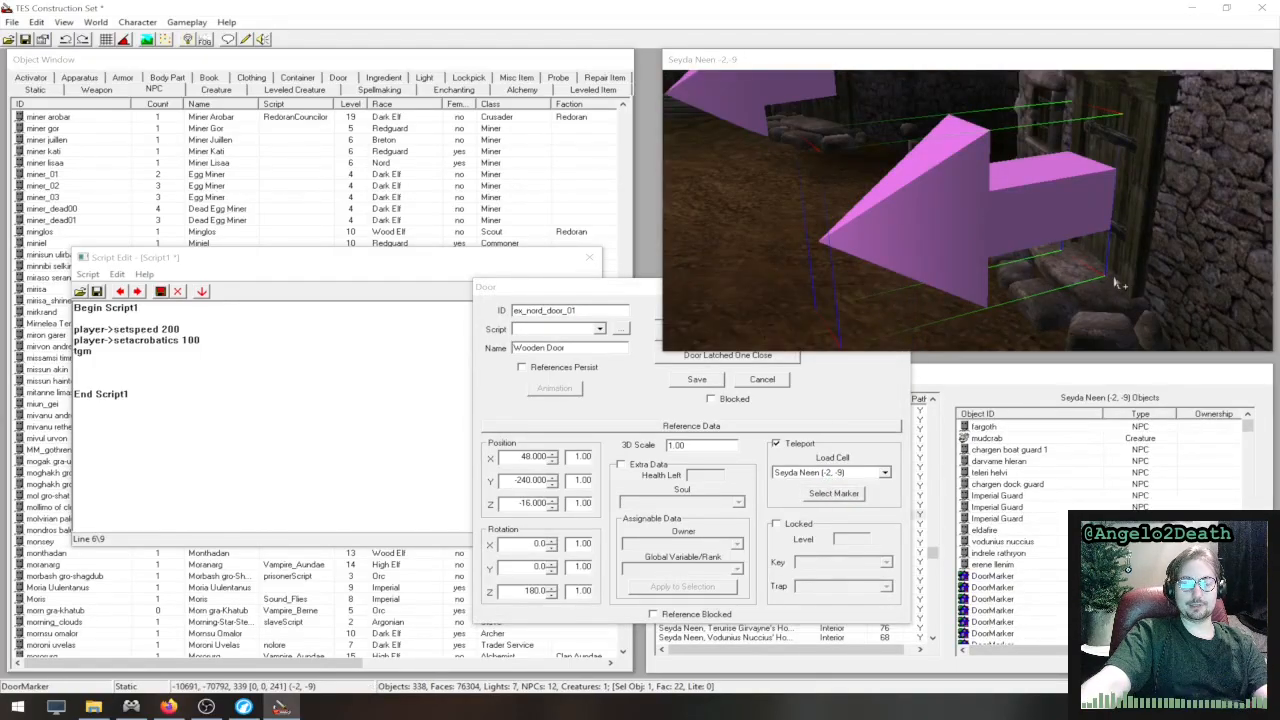
left_click(650, 294)
left_click(906, 290)
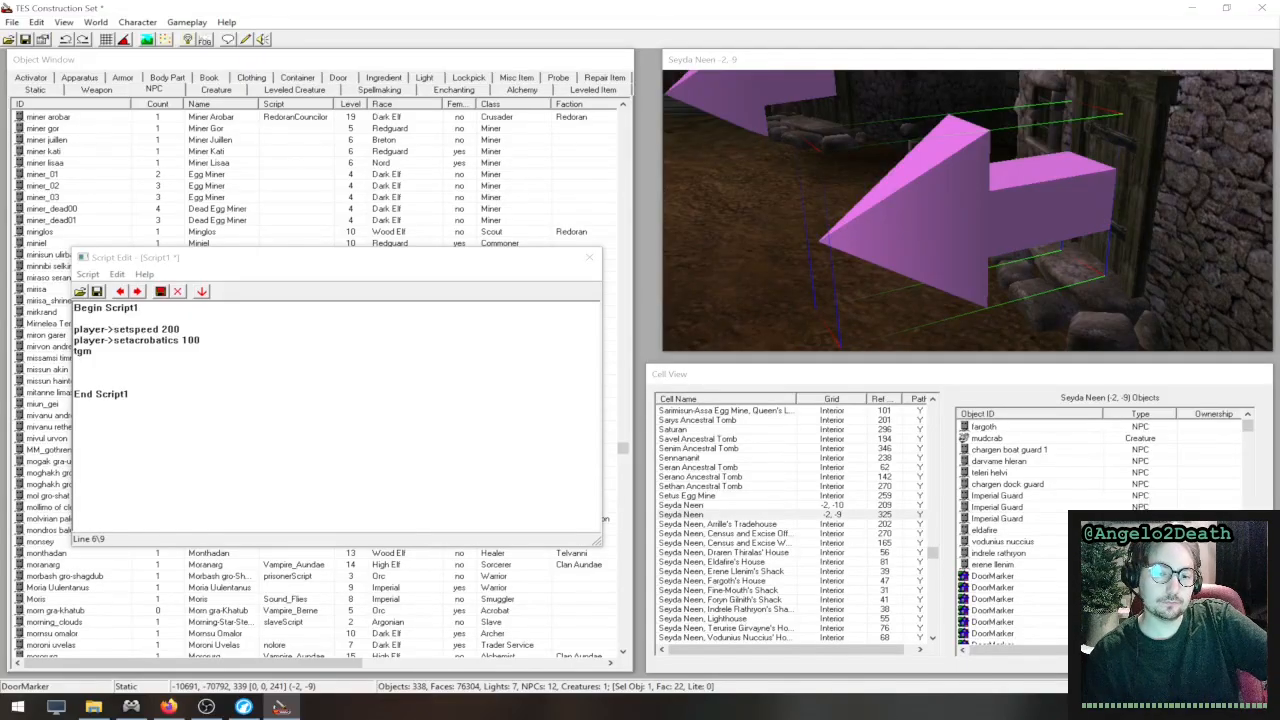
- Close the script editor and open the character birthsign settings
scroll(949, 207, "down", 10)
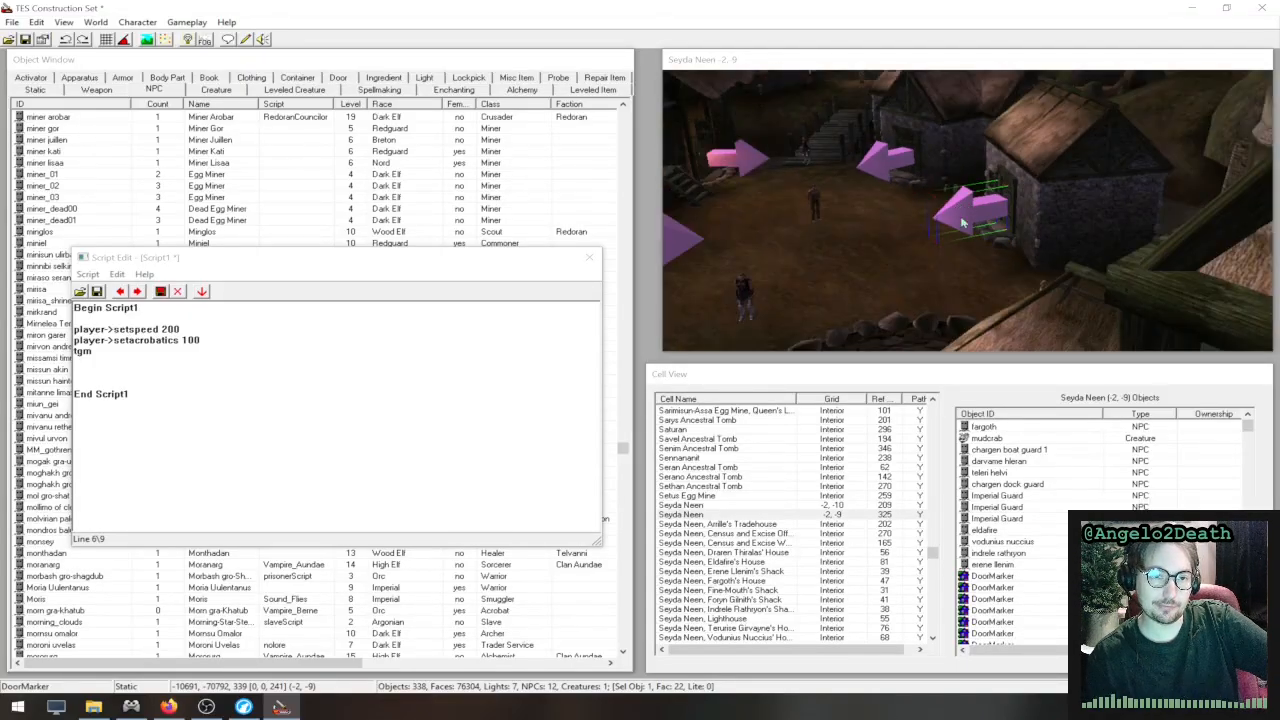
left_click(588, 257)
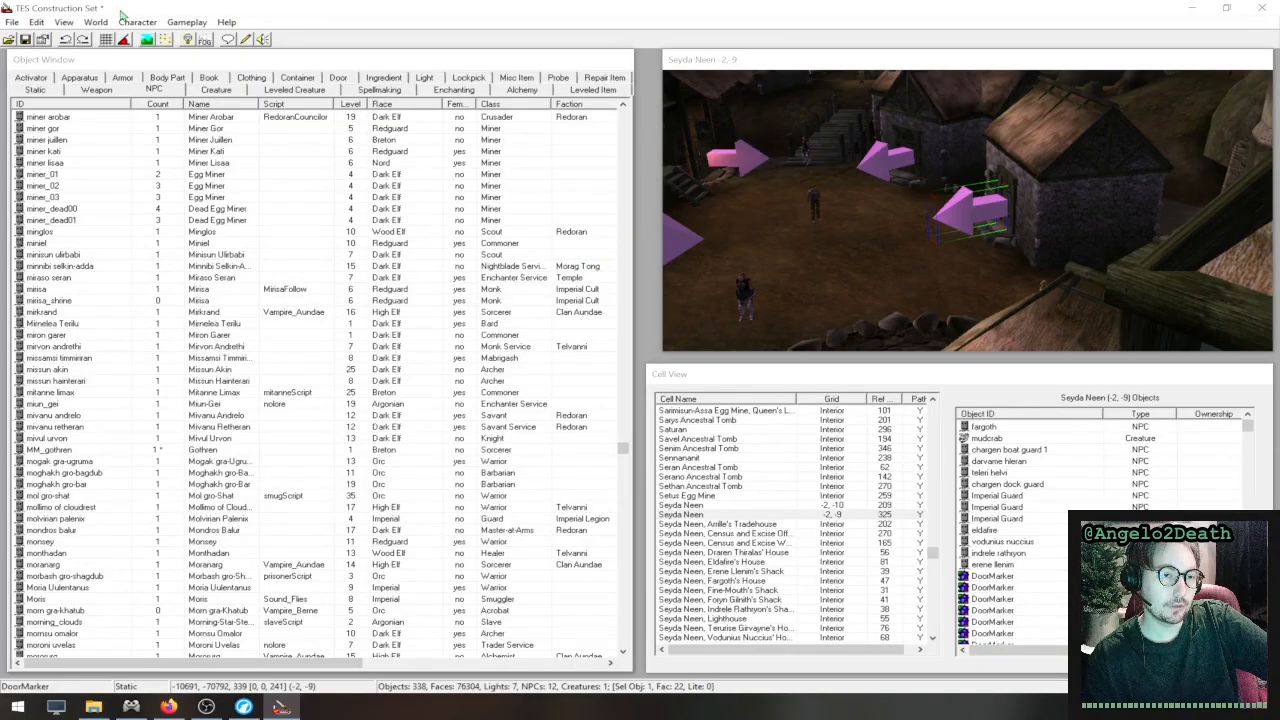
left_click(143, 23)
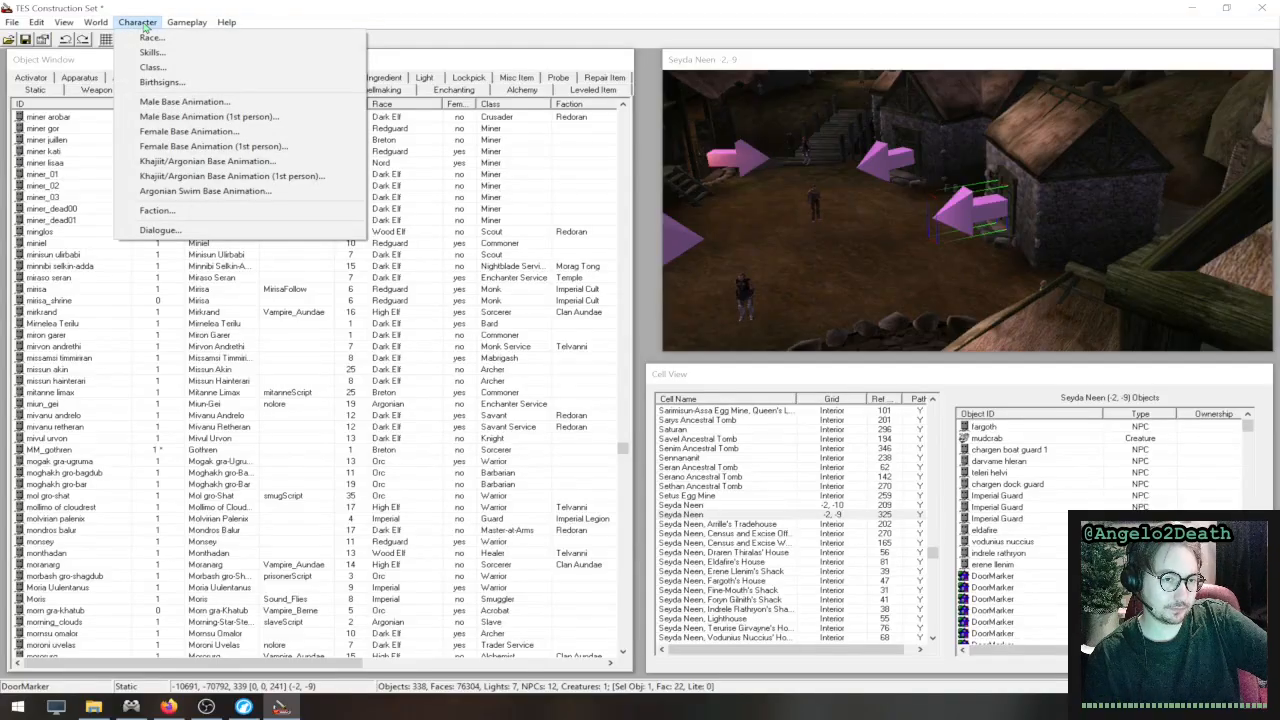
left_click(200, 83)
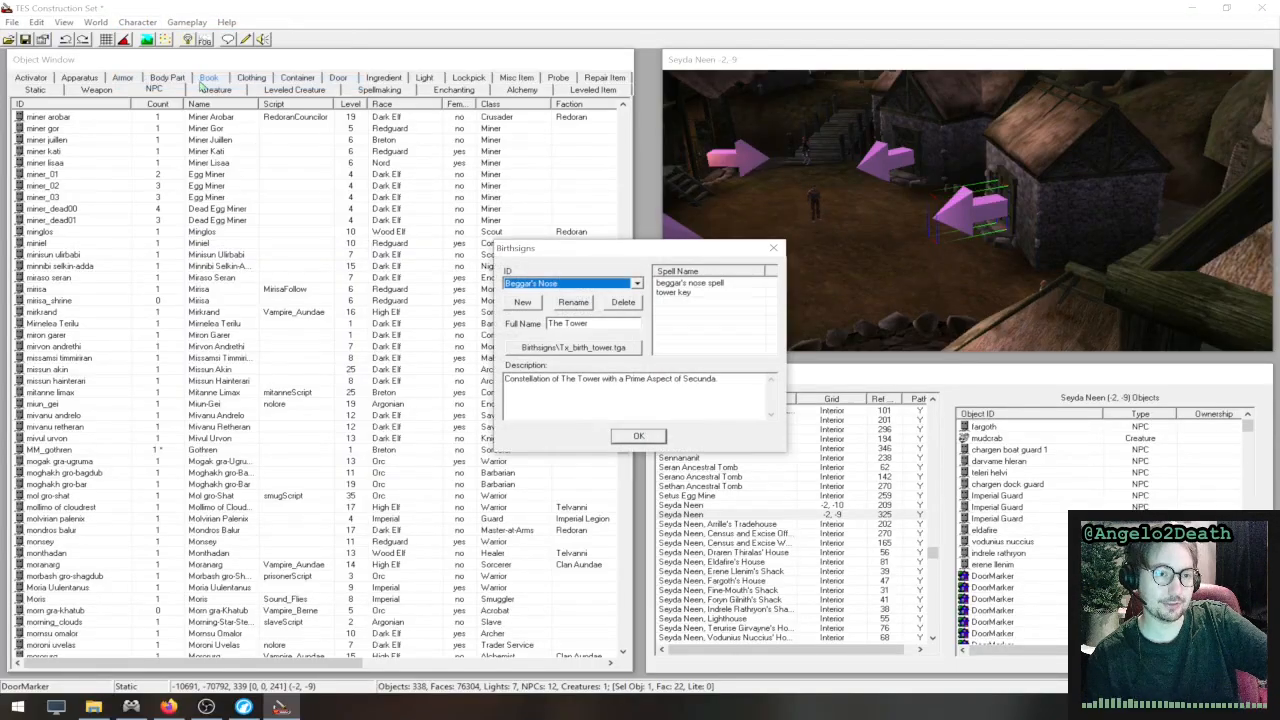
- Examine the birthsign list, the Beggar's Nose sign's full name and spells, and the prompt for creating a new birthsign
left_click(615, 283)
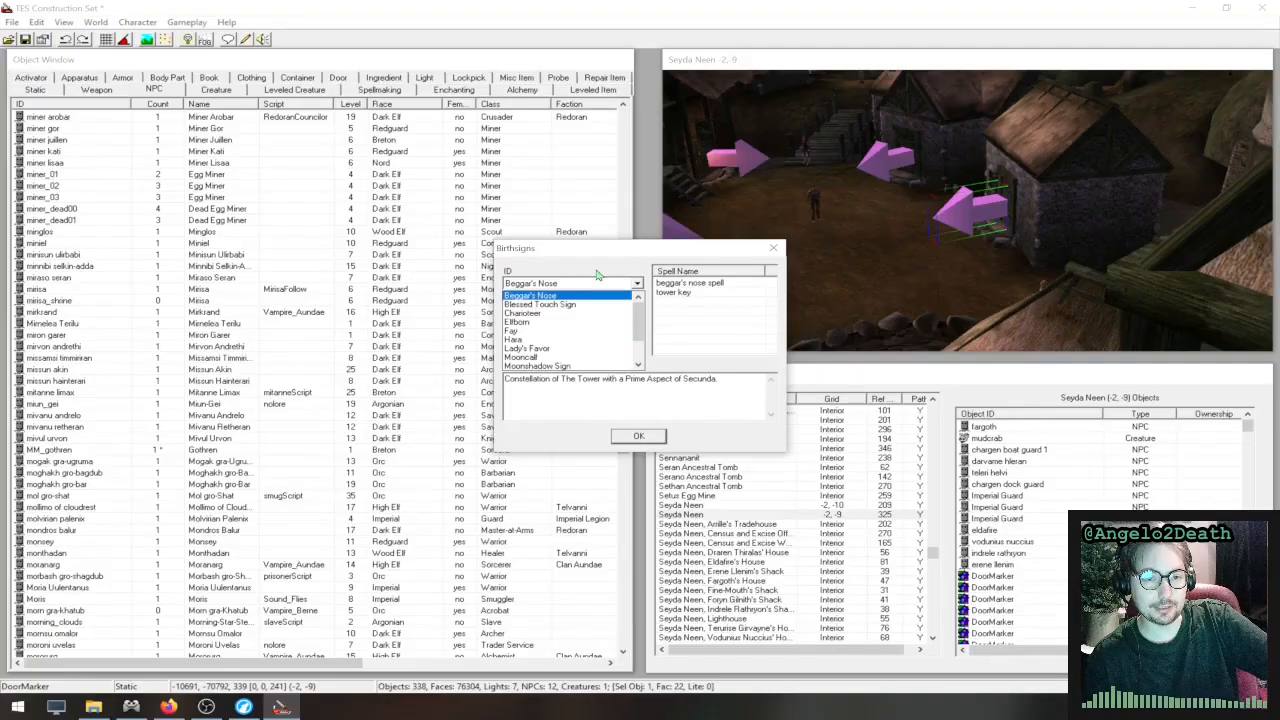
left_click(579, 286)
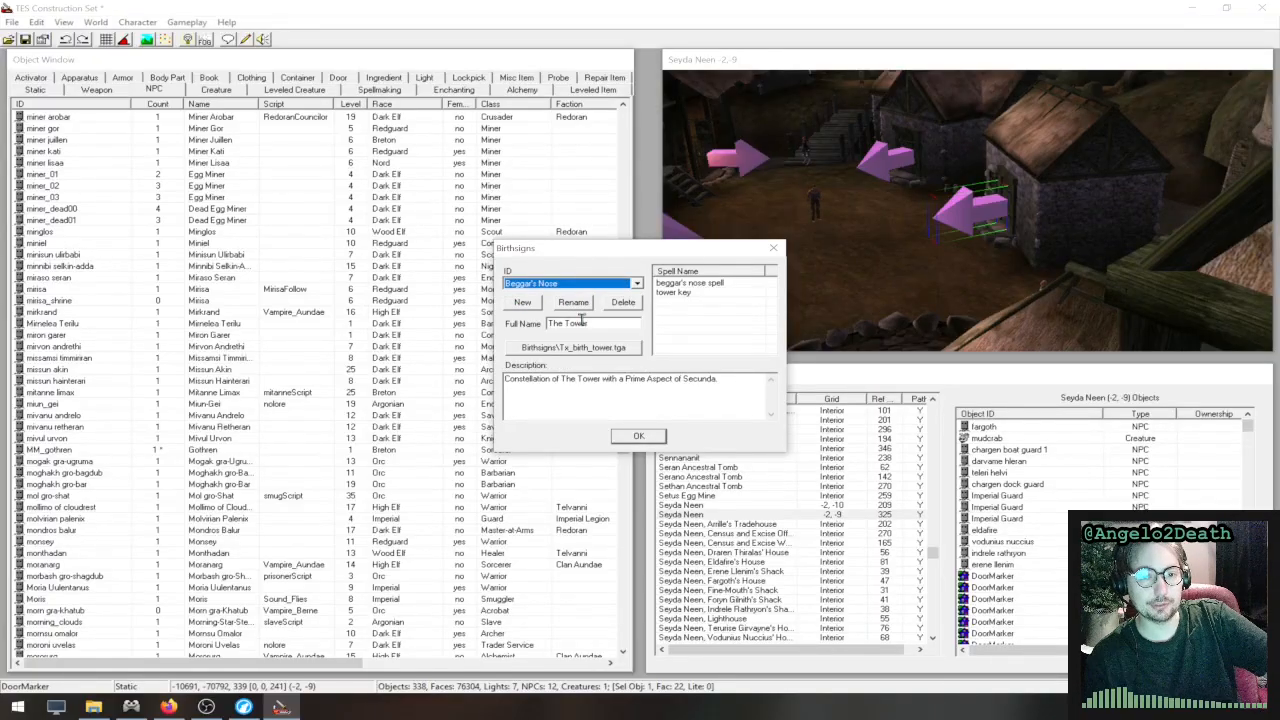
left_click(592, 323)
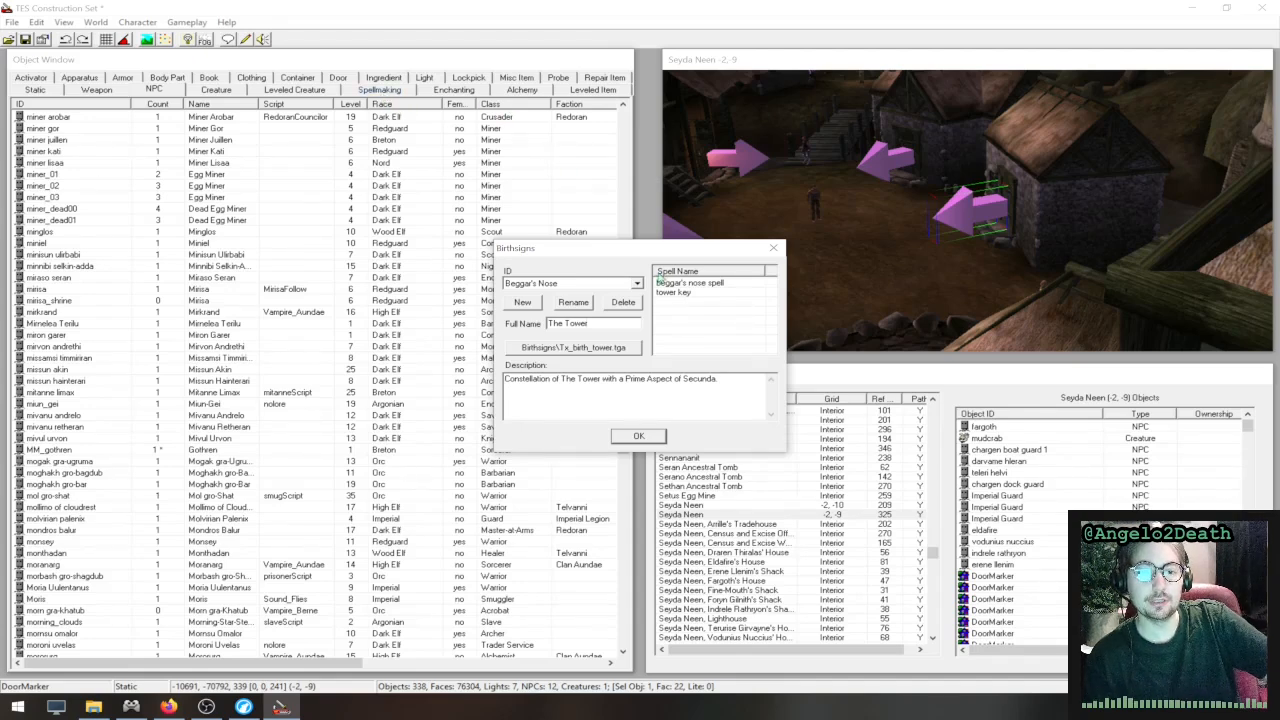
left_click(690, 293)
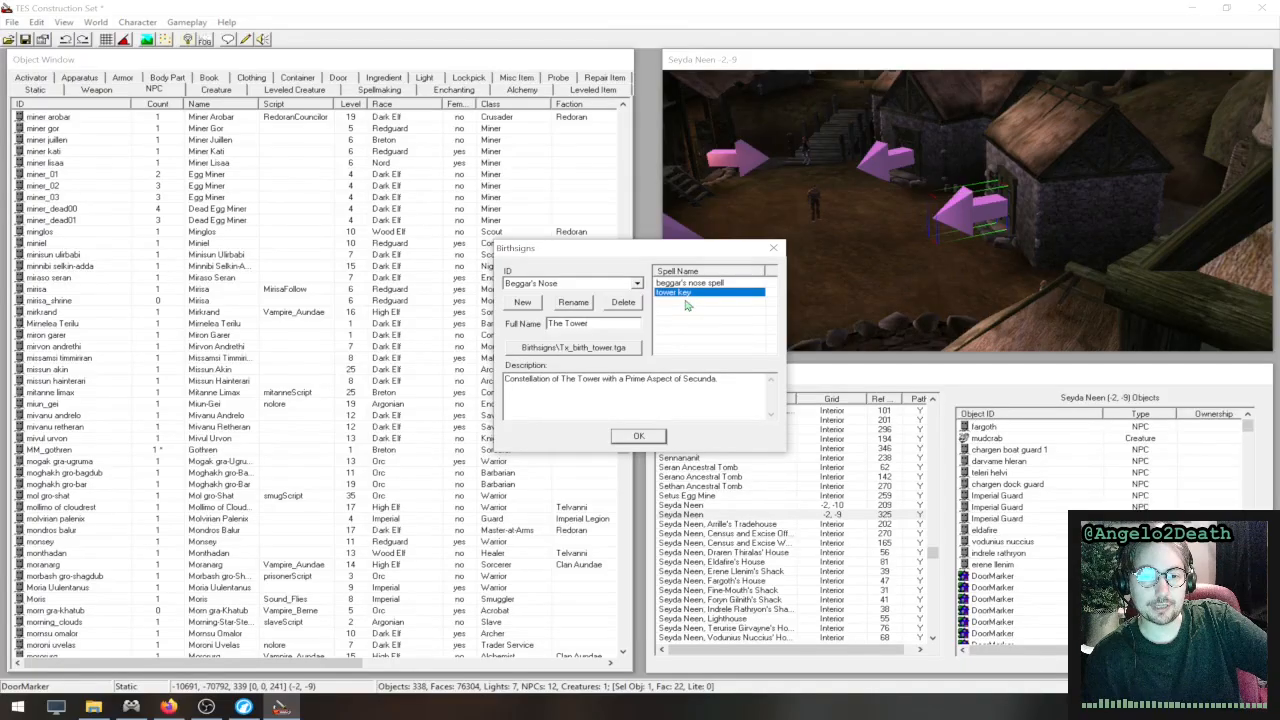
left_click(686, 310)
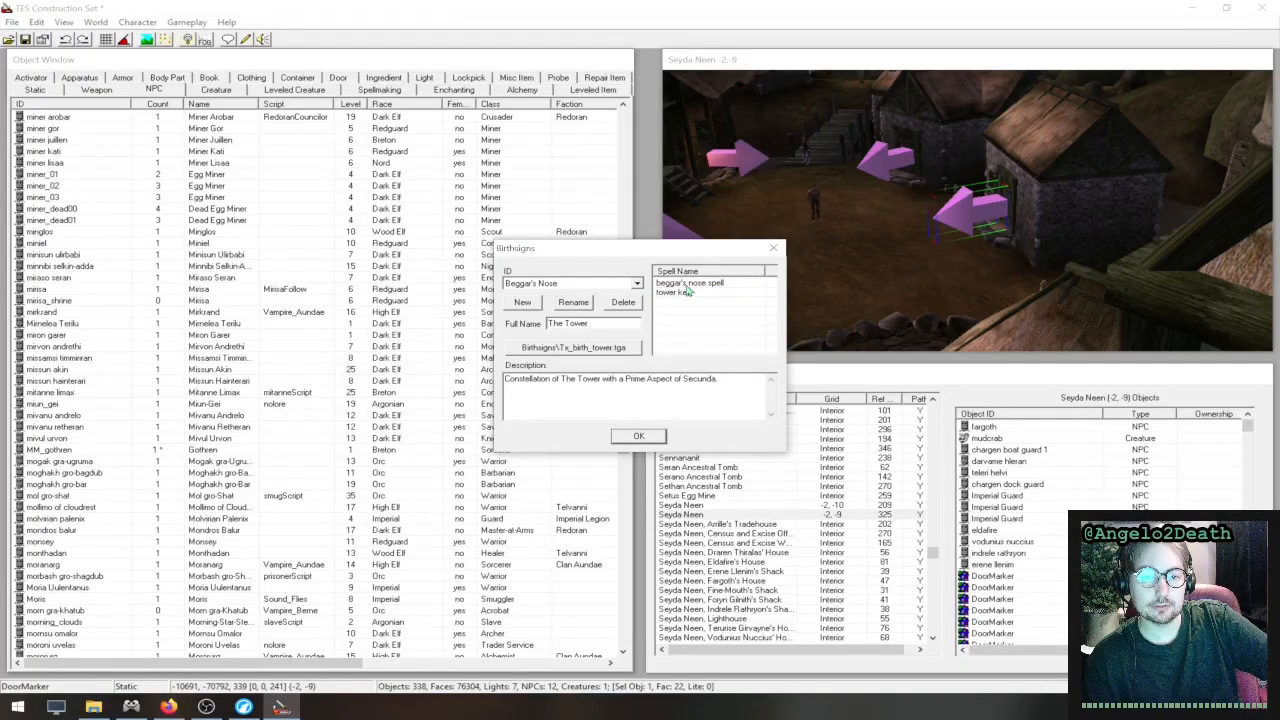
left_click(686, 293)
left_click(693, 284)
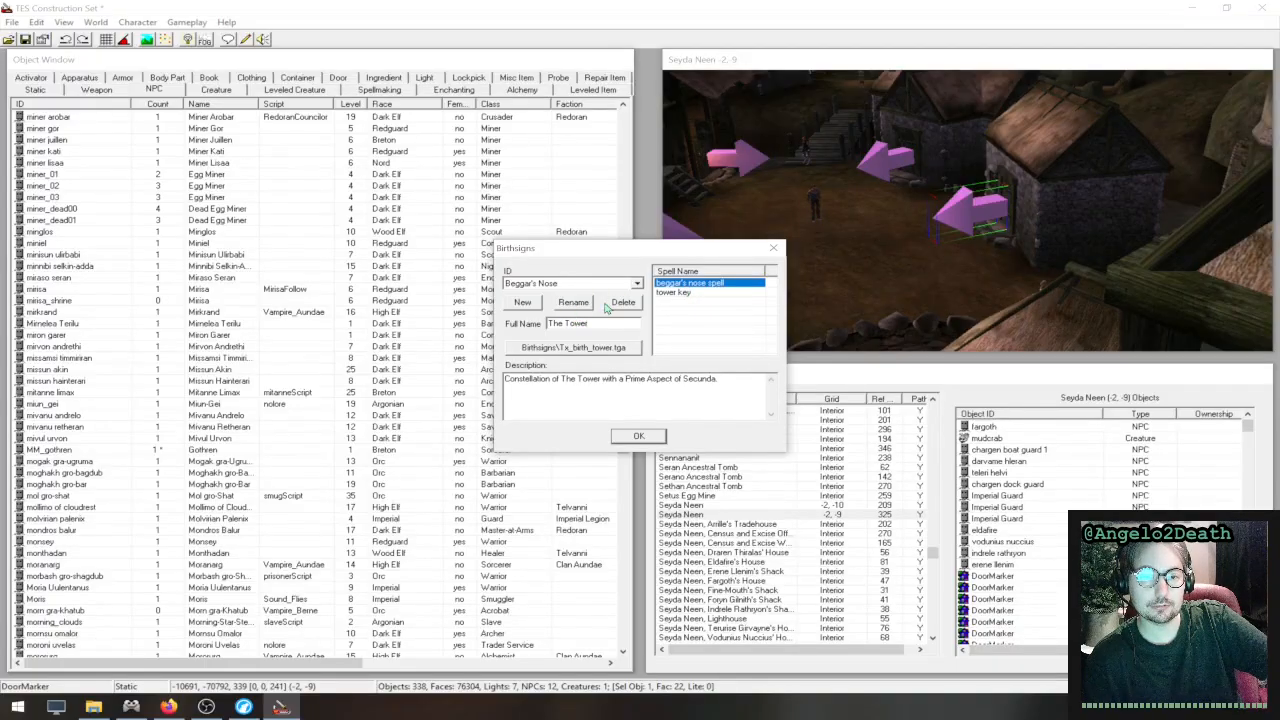
left_click(687, 294)
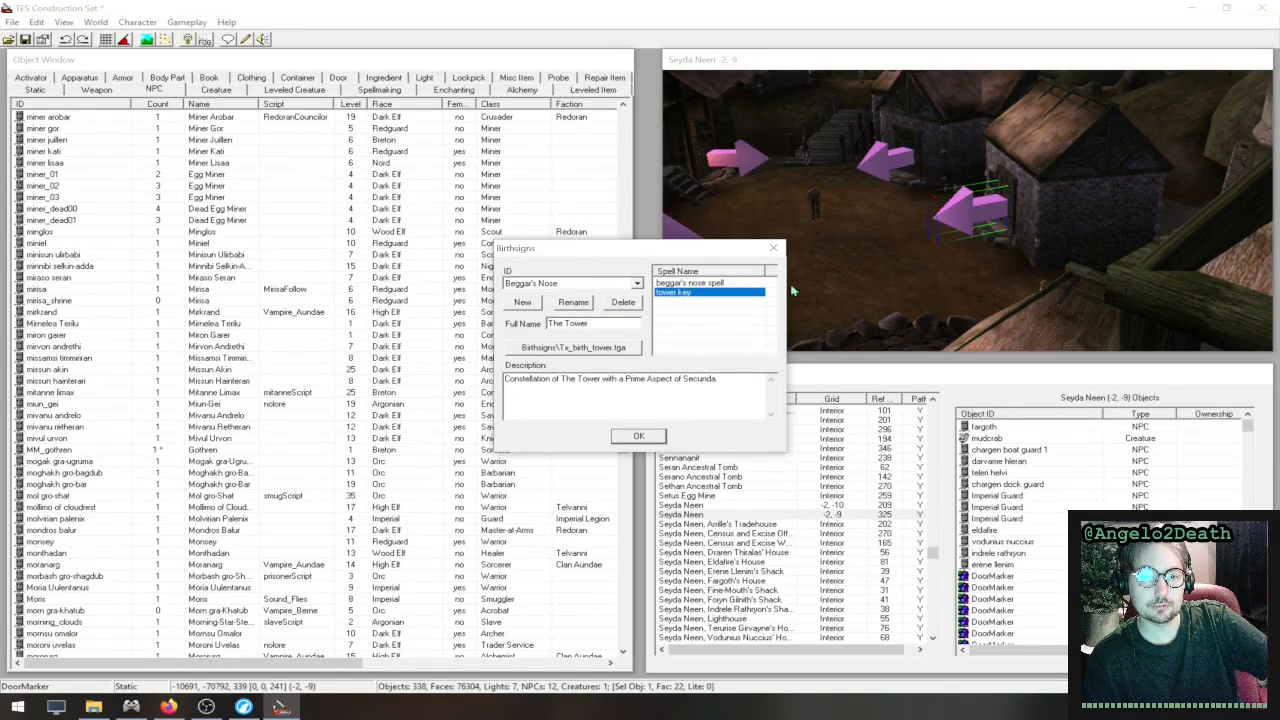
left_click(585, 309)
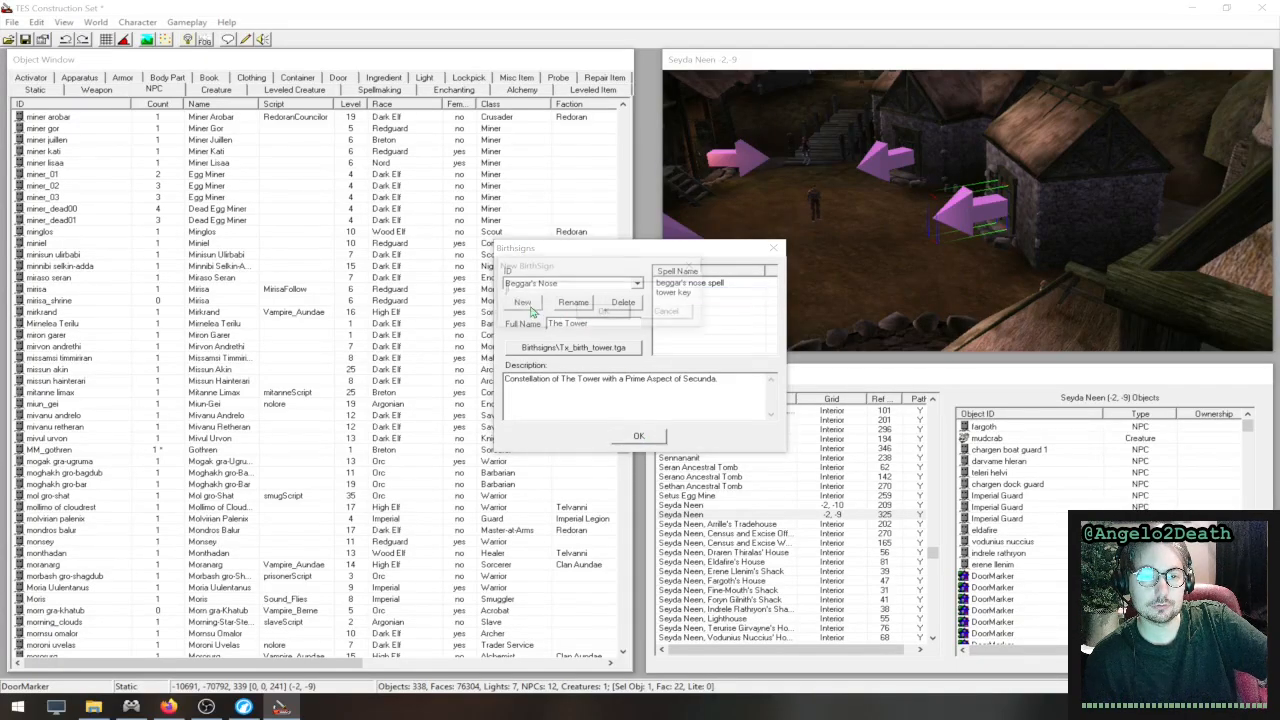
left_click(665, 310)
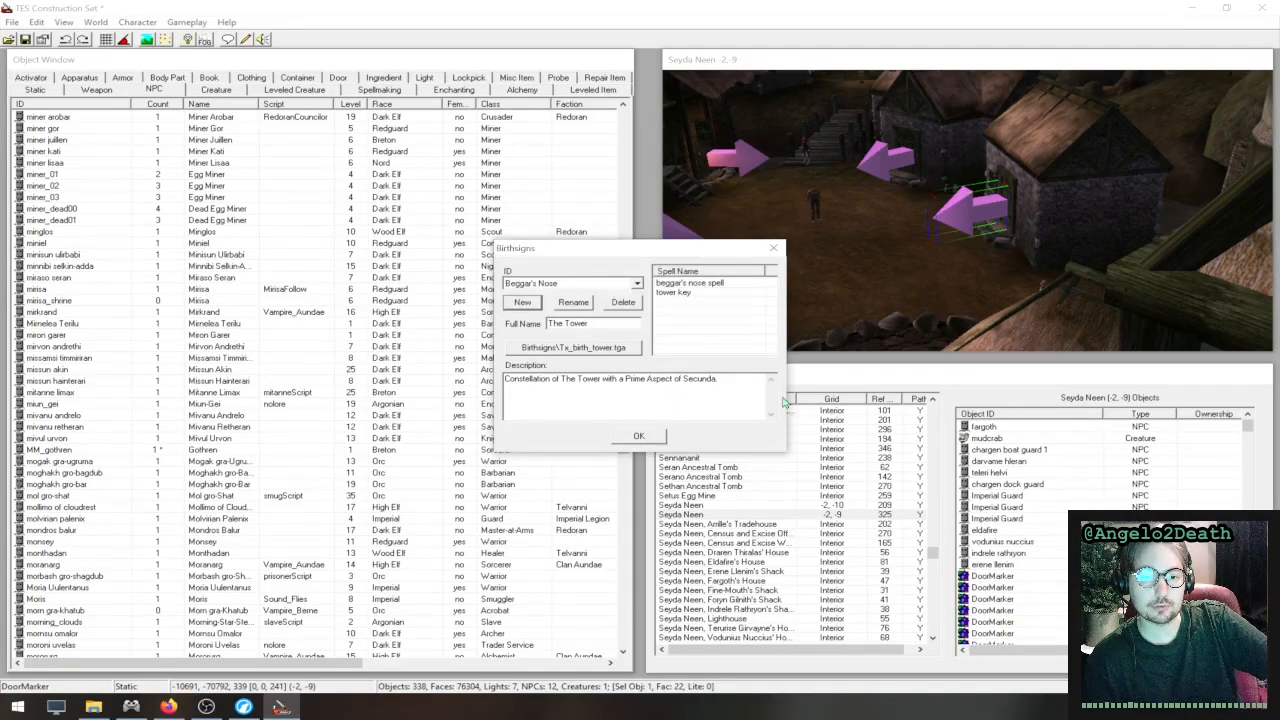
- Show the spell objects beside the birthsign settings and add the absorb speed spell to the Beggar's Nose birthsign
left_click(379, 89)
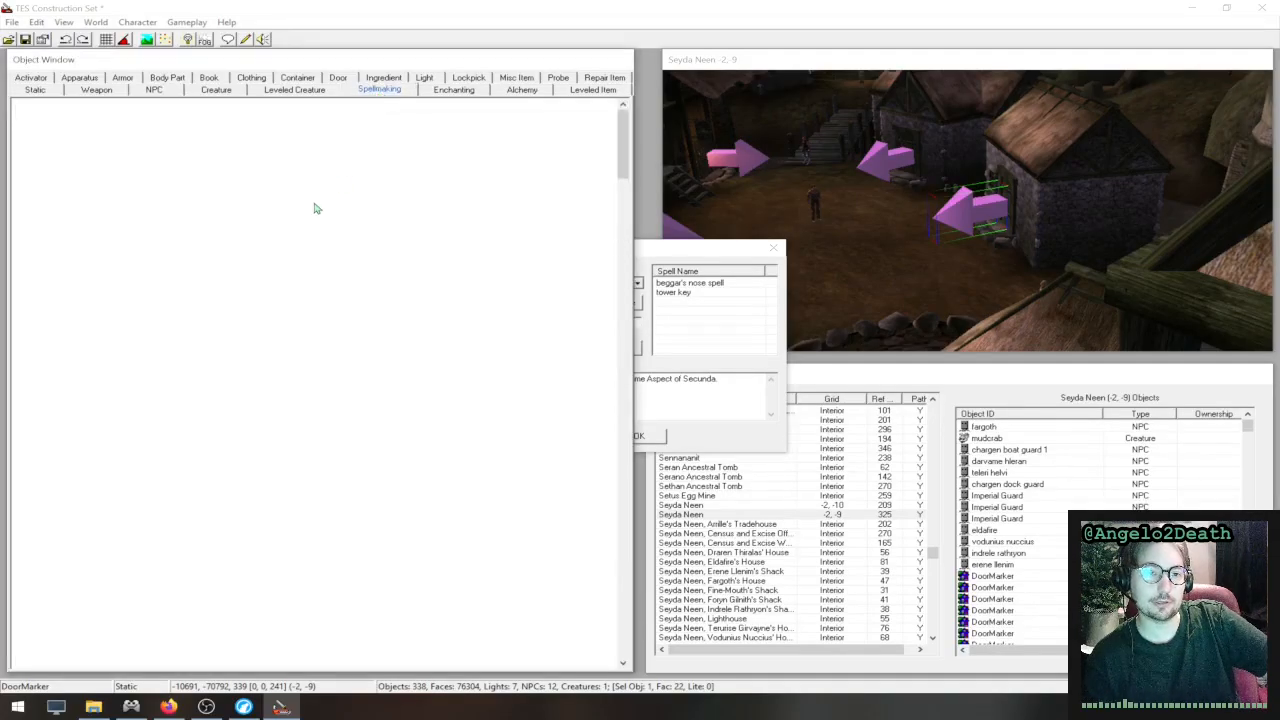
left_click_drag(648, 248, 858, 226)
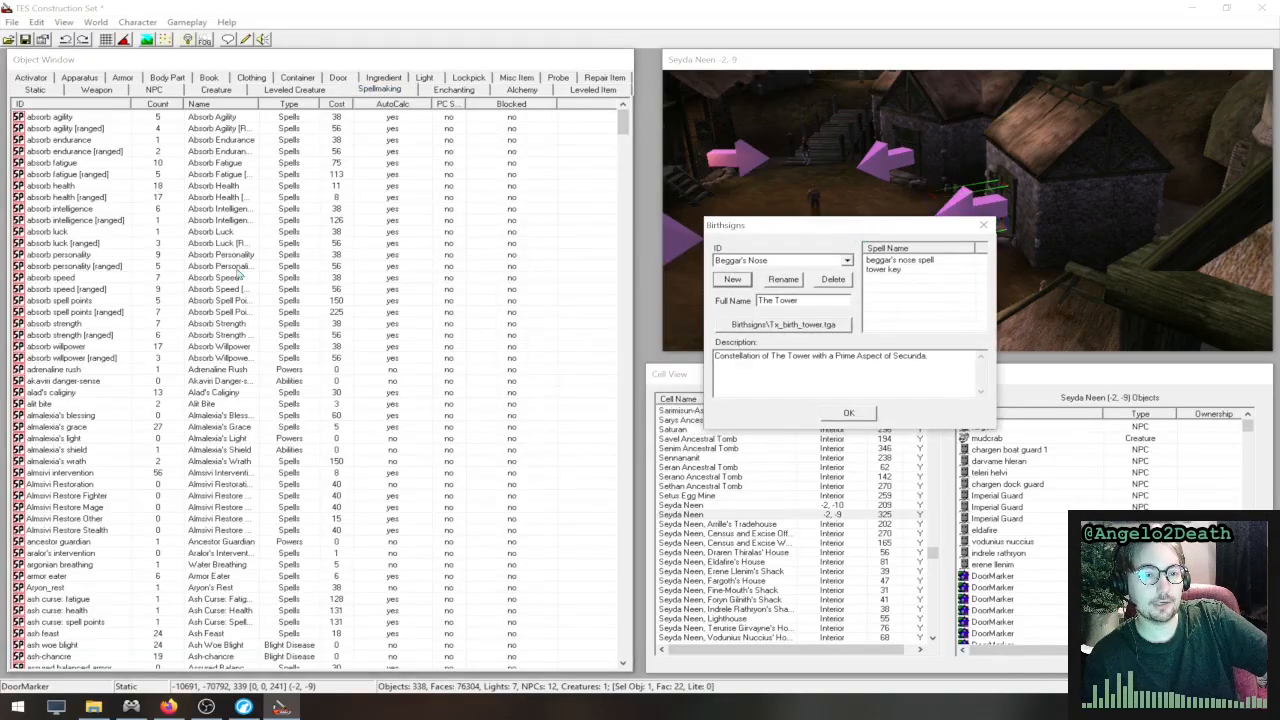
left_click_drag(196, 278, 930, 288)
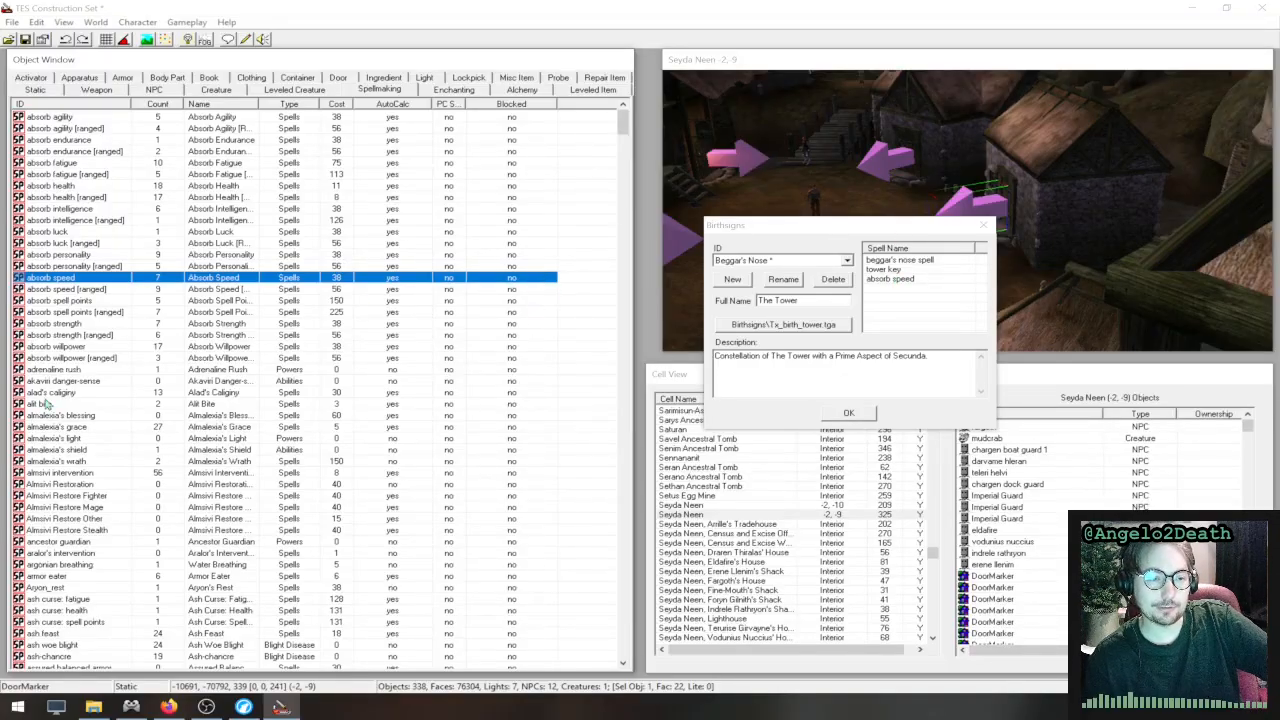
- Find the fortify alchemy skill spell, add it to the Beggar's Nose birthsign, and select it in the sign's spell list
scroll(113, 499, "down", 17)
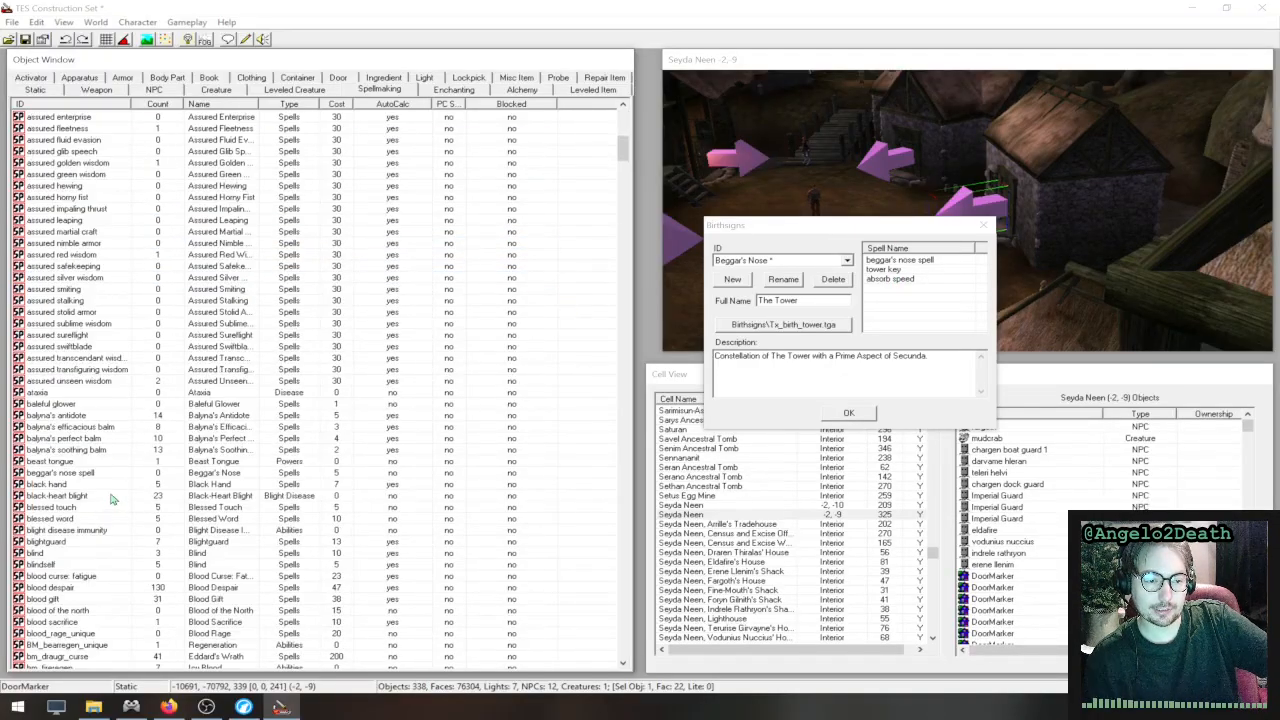
scroll(113, 499, "down", 20)
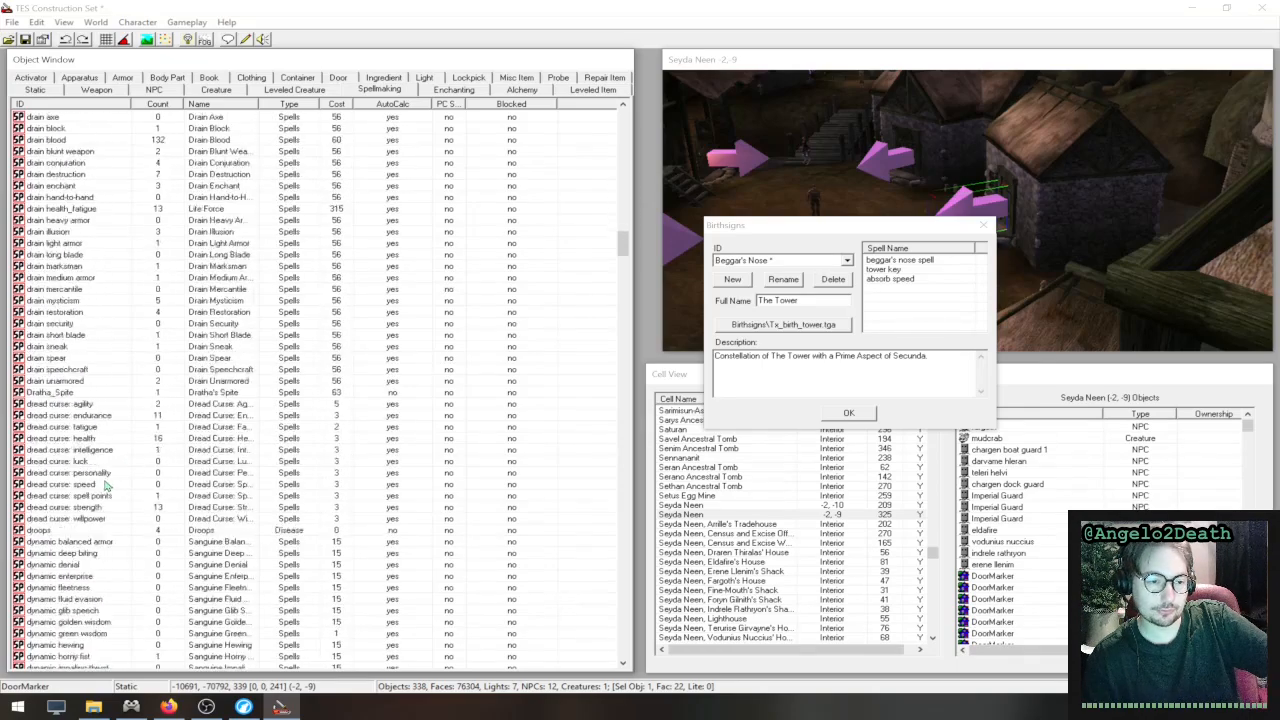
scroll(107, 485, "down", 20)
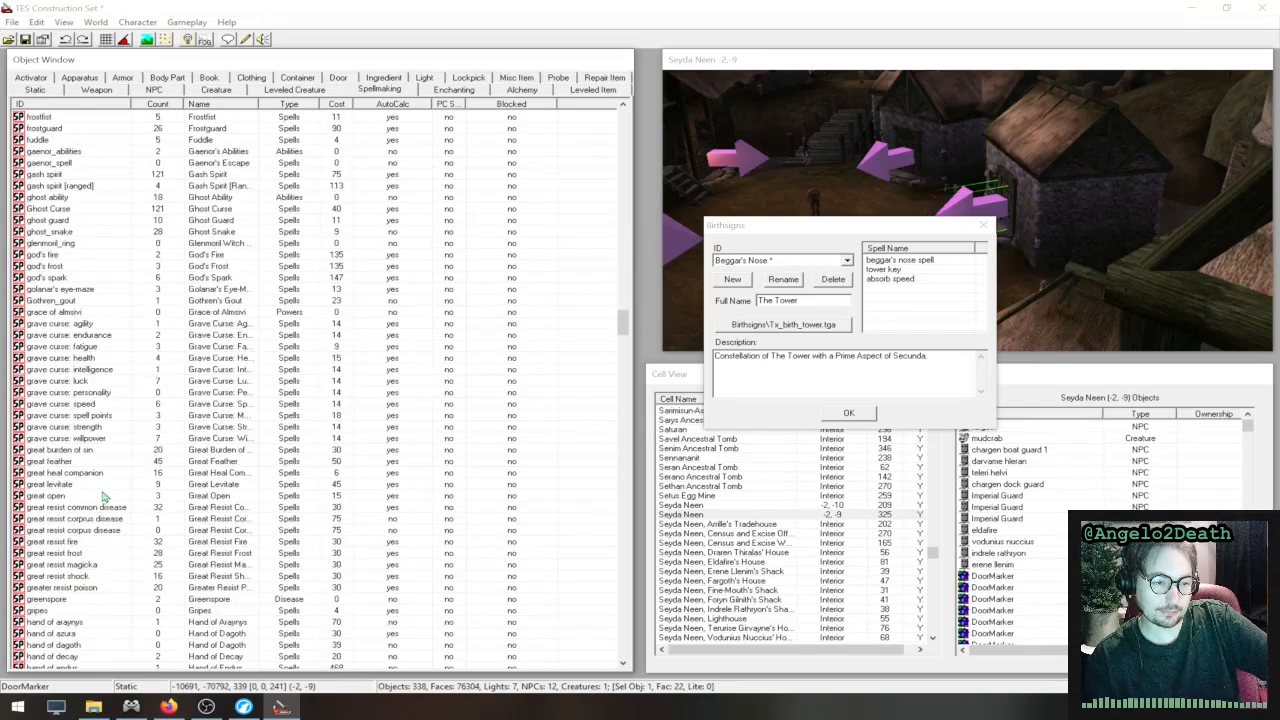
scroll(103, 496, "up", 18)
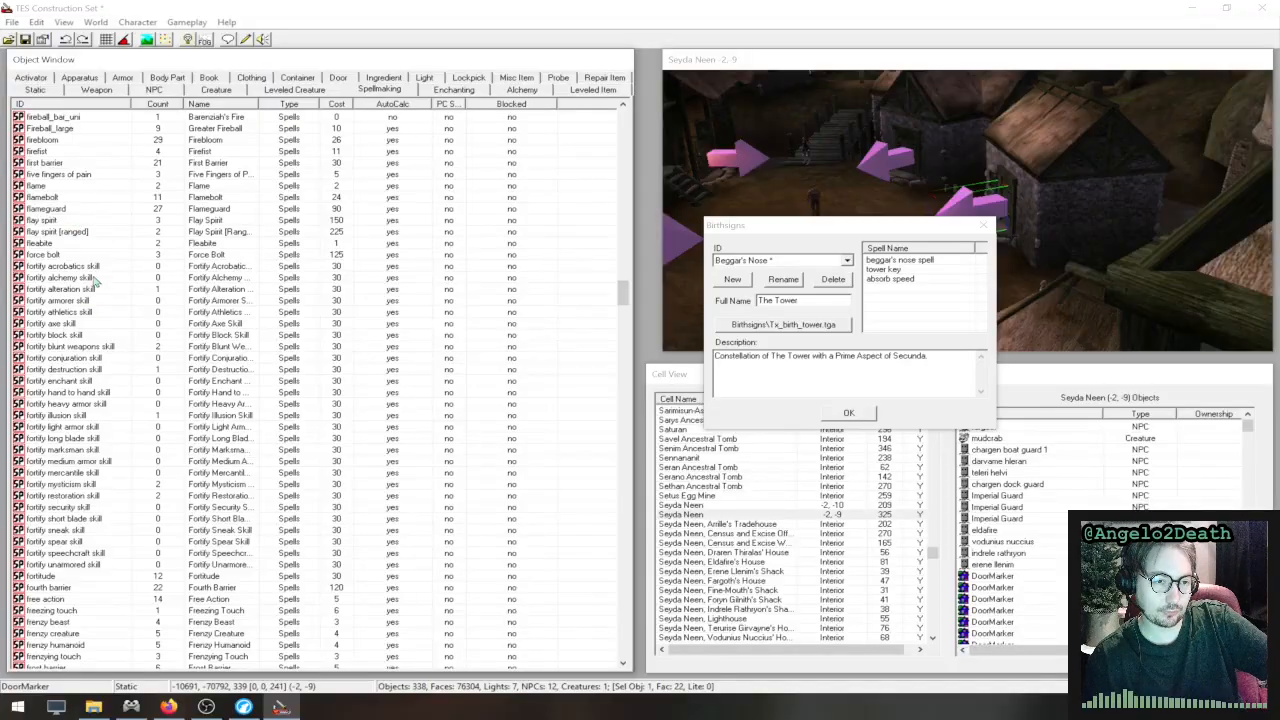
left_click_drag(95, 280, 938, 305)
left_click(935, 289)
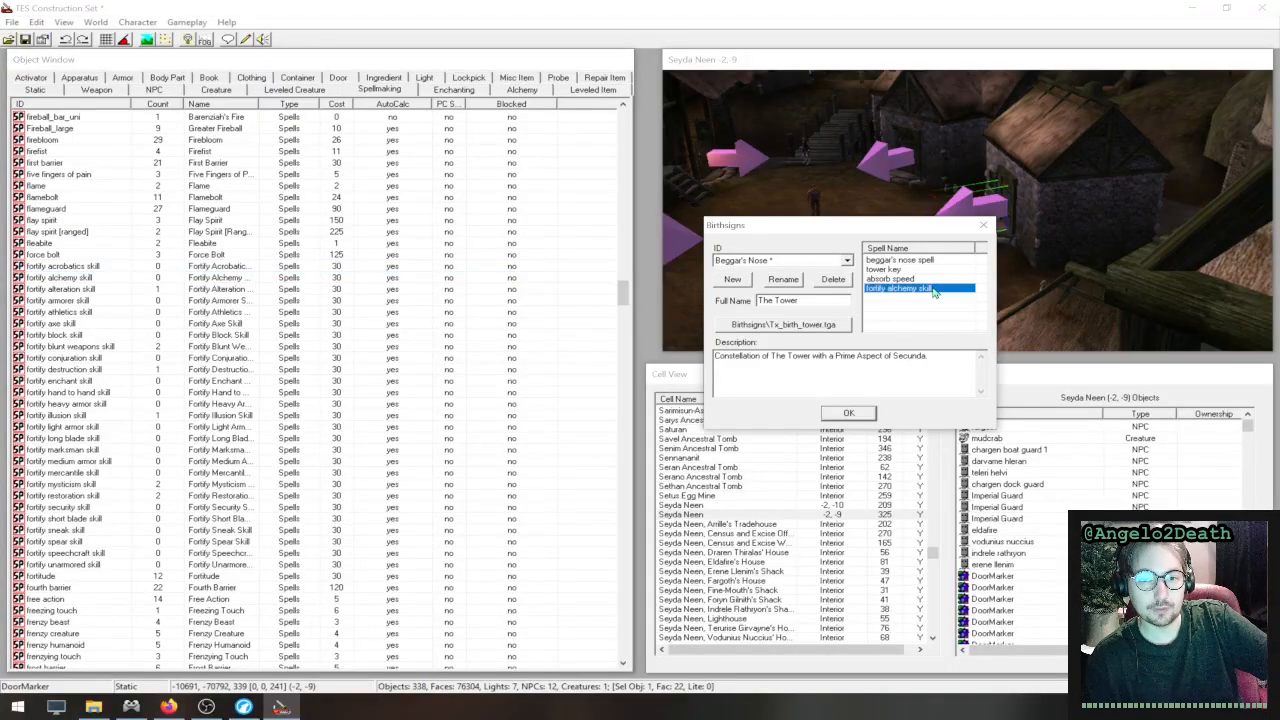
- Try a new spell with the Lightning Shield effect and view the available spell types, discarding the spell
right_click(56, 312)
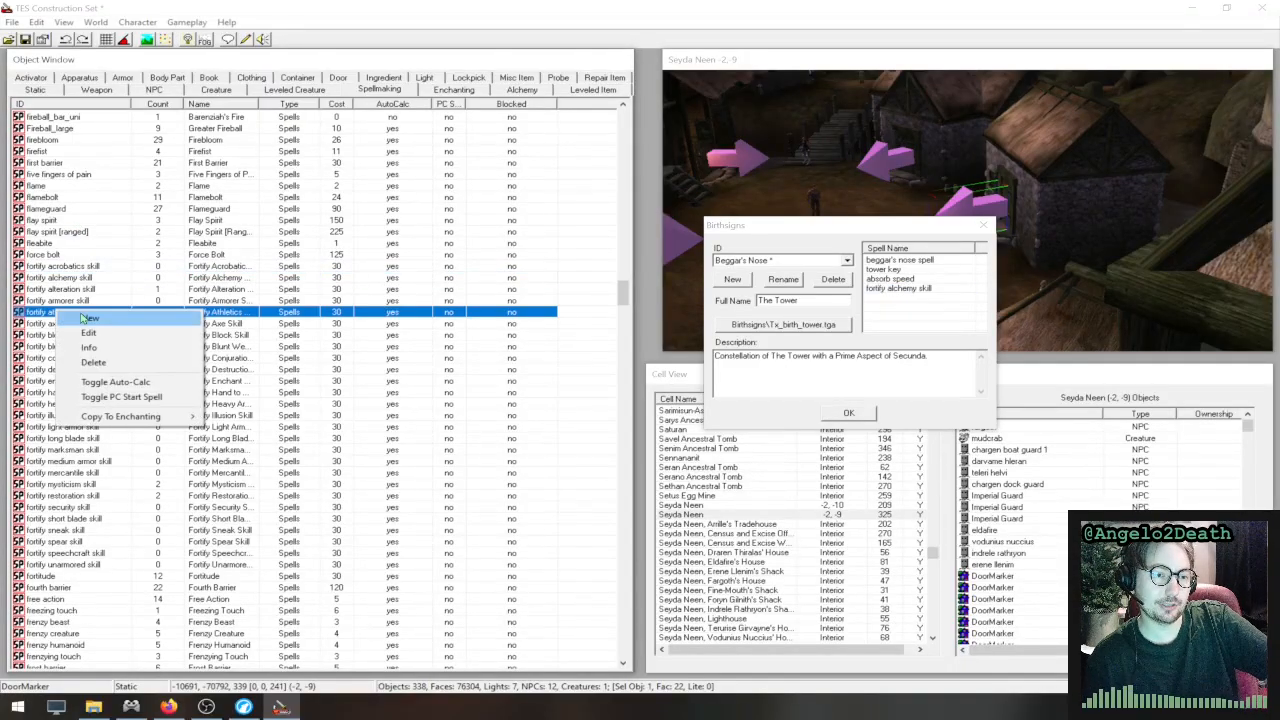
left_click(157, 316)
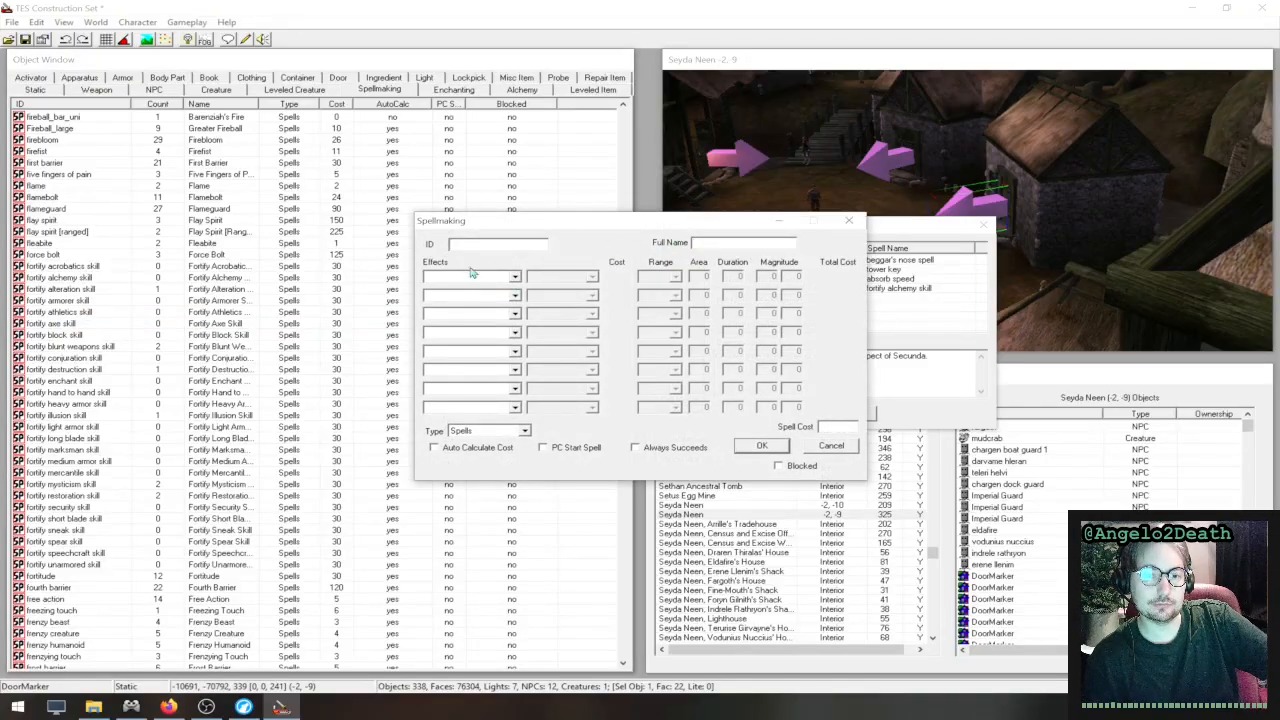
left_click(462, 279)
scroll(460, 331, "down", 3)
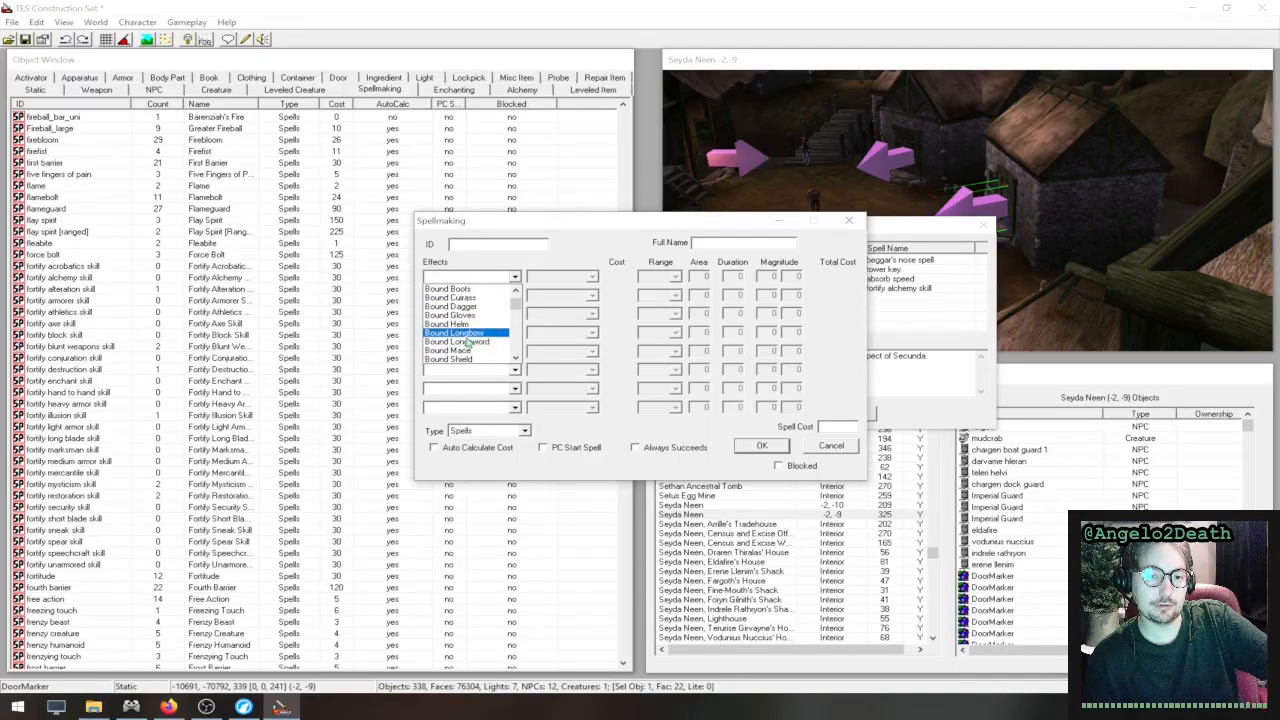
scroll(480, 336, "down", 15)
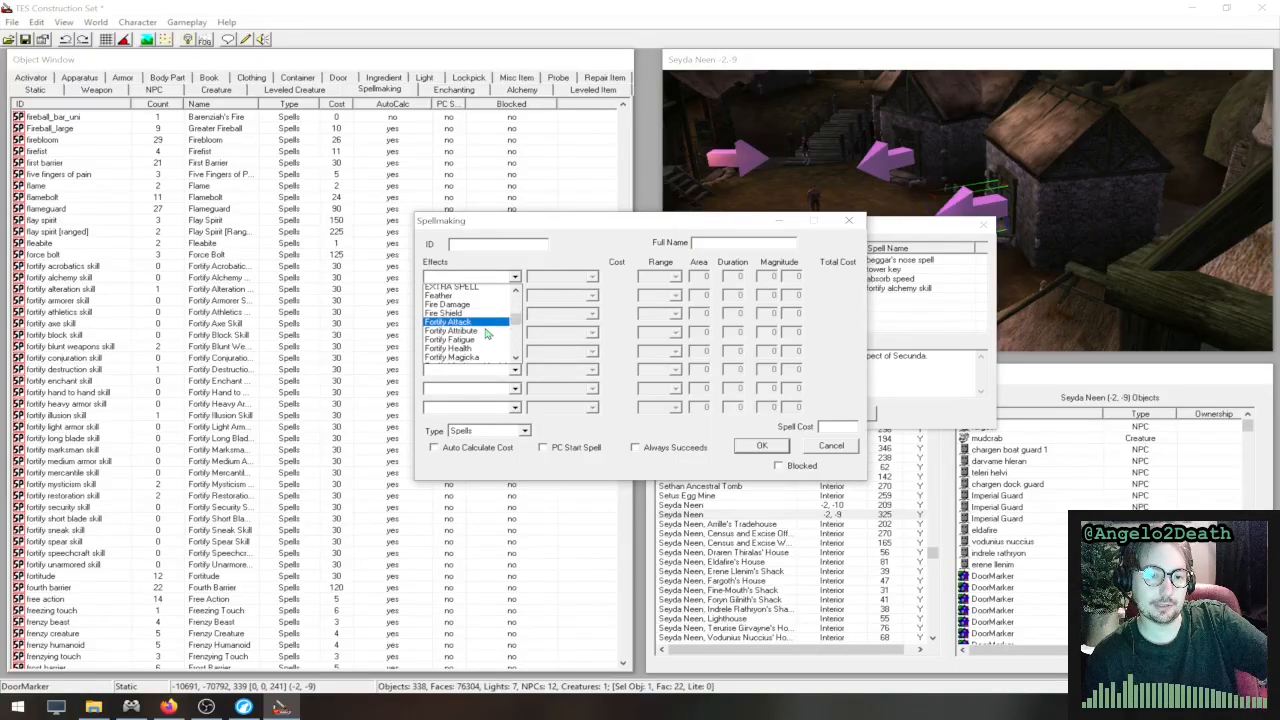
scroll(486, 334, "down", 13)
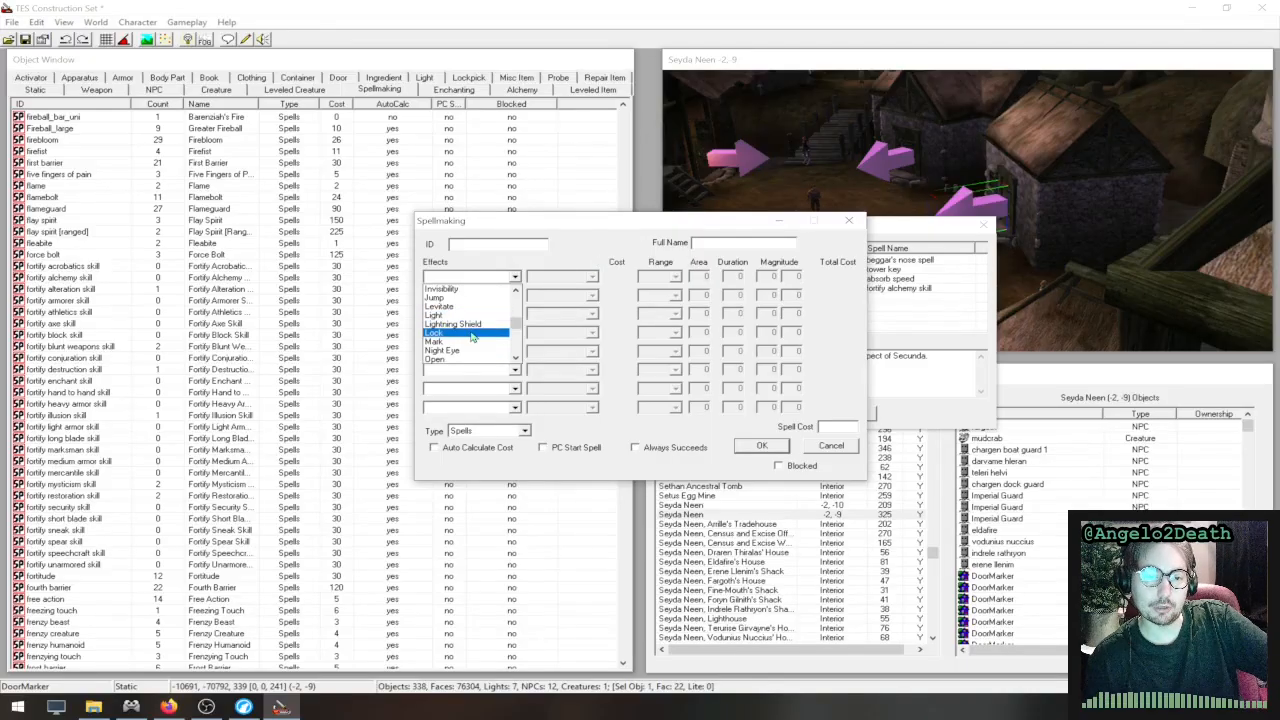
left_click(497, 323)
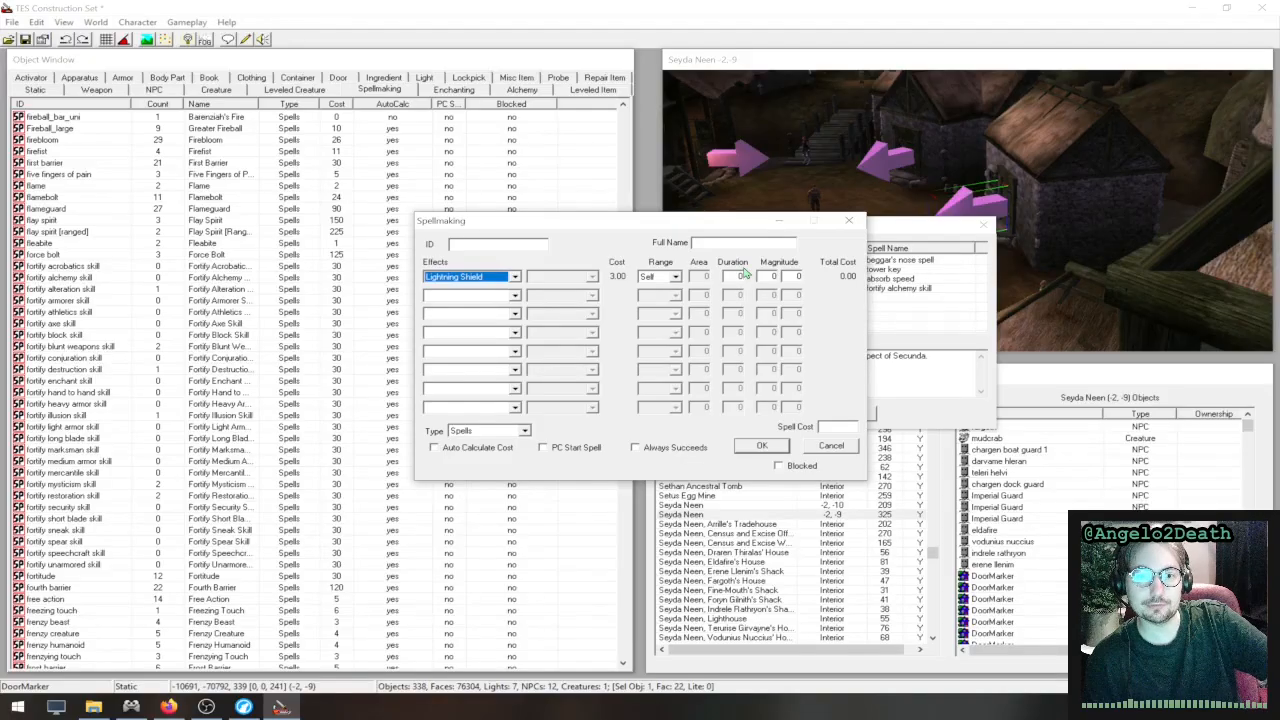
left_click(485, 431)
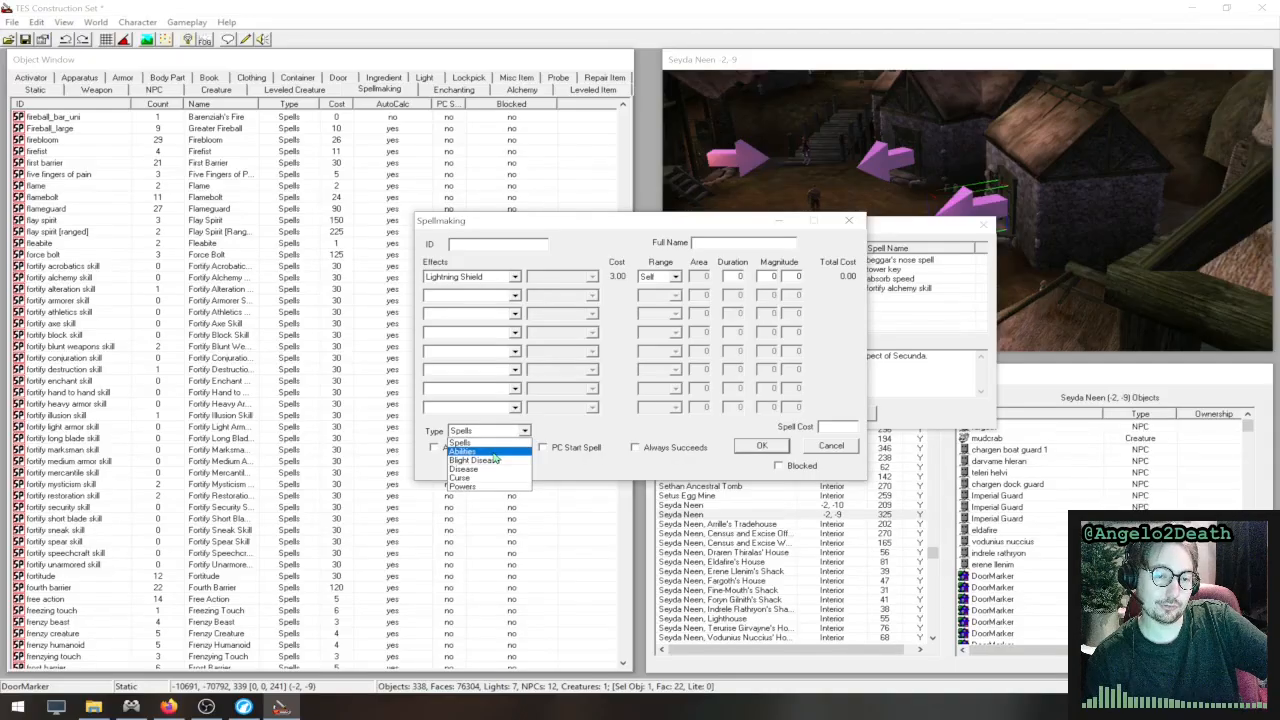
left_click(627, 439)
left_click(852, 448)
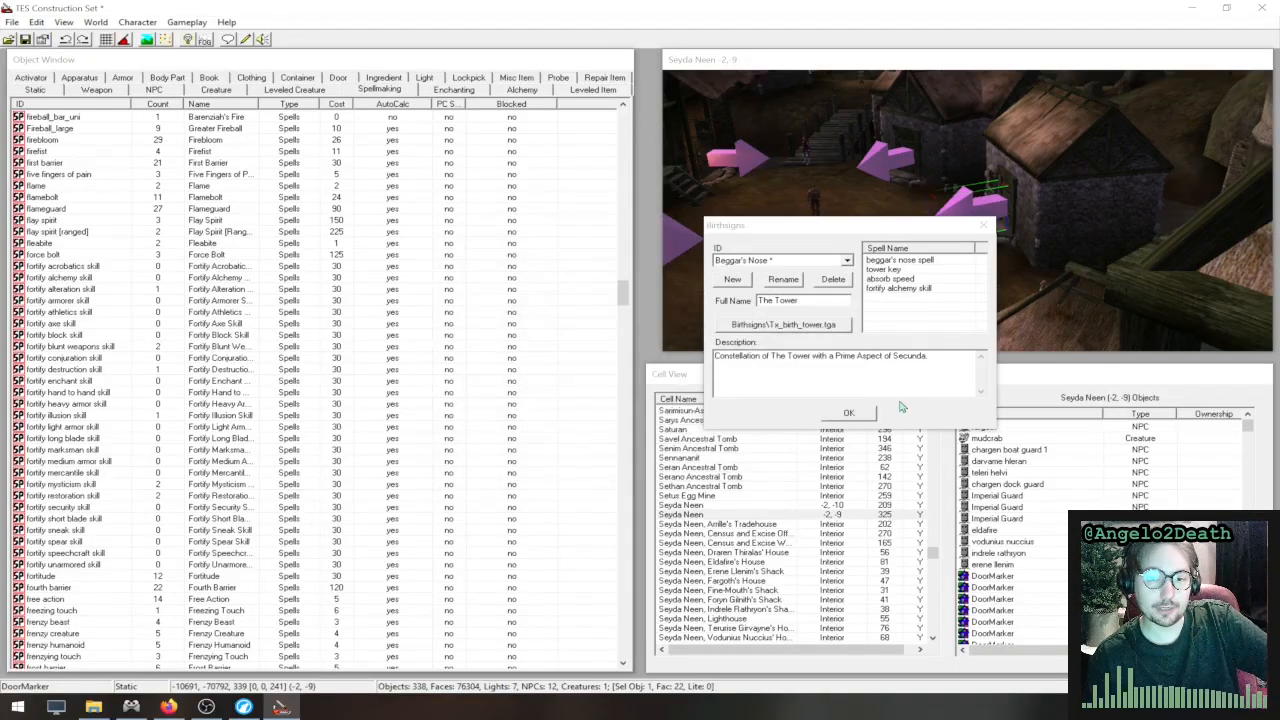
- Accept the birthsign settings, and view the interior cell settings before closing them
left_click(848, 412)
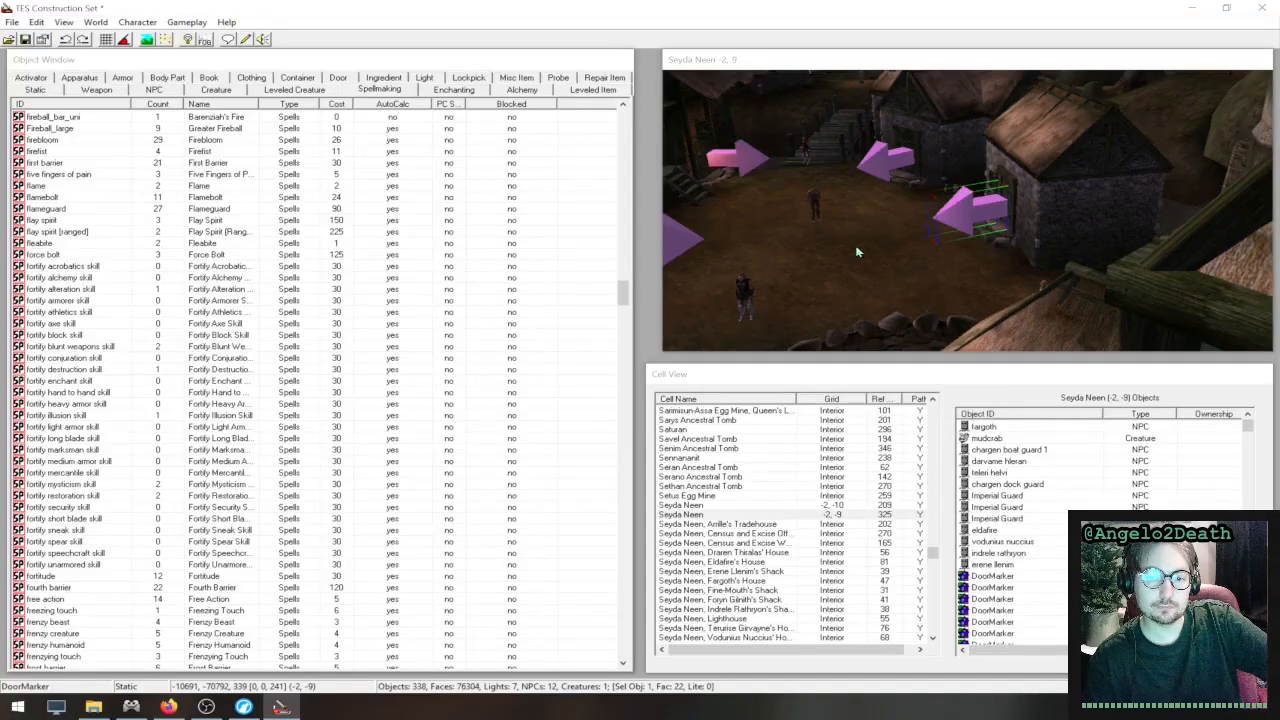
left_click(136, 23)
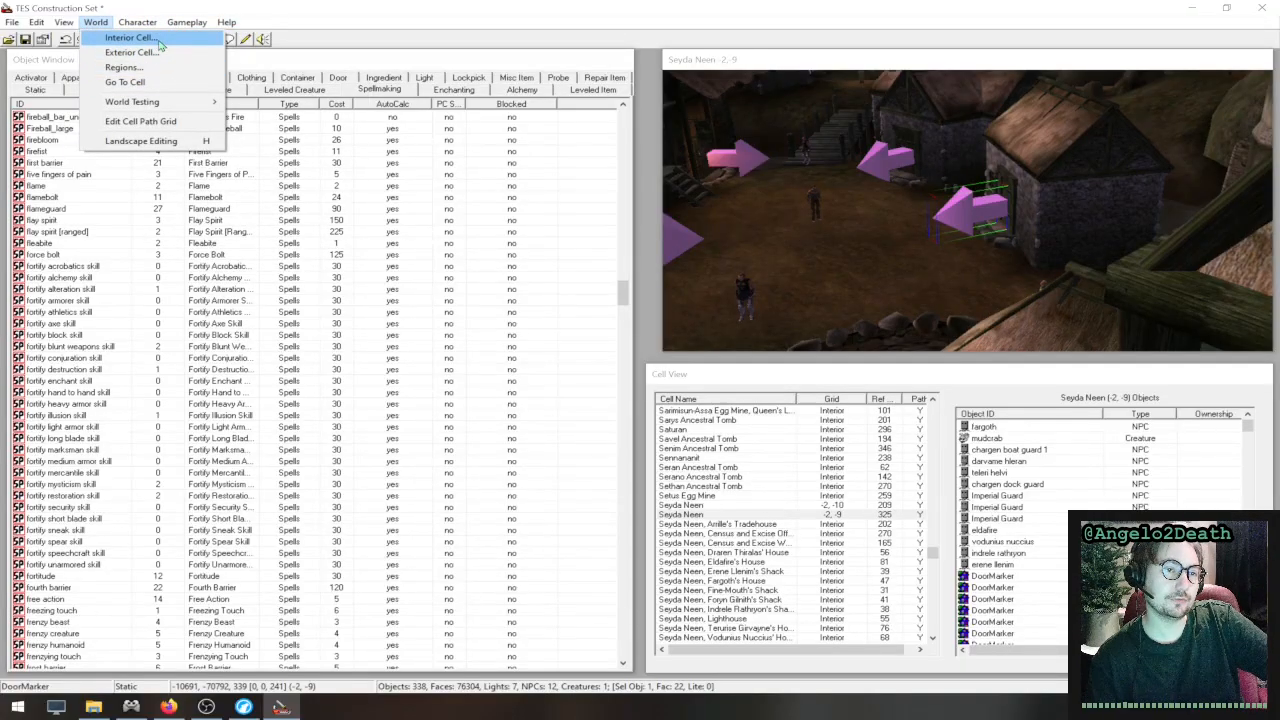
left_click(155, 42)
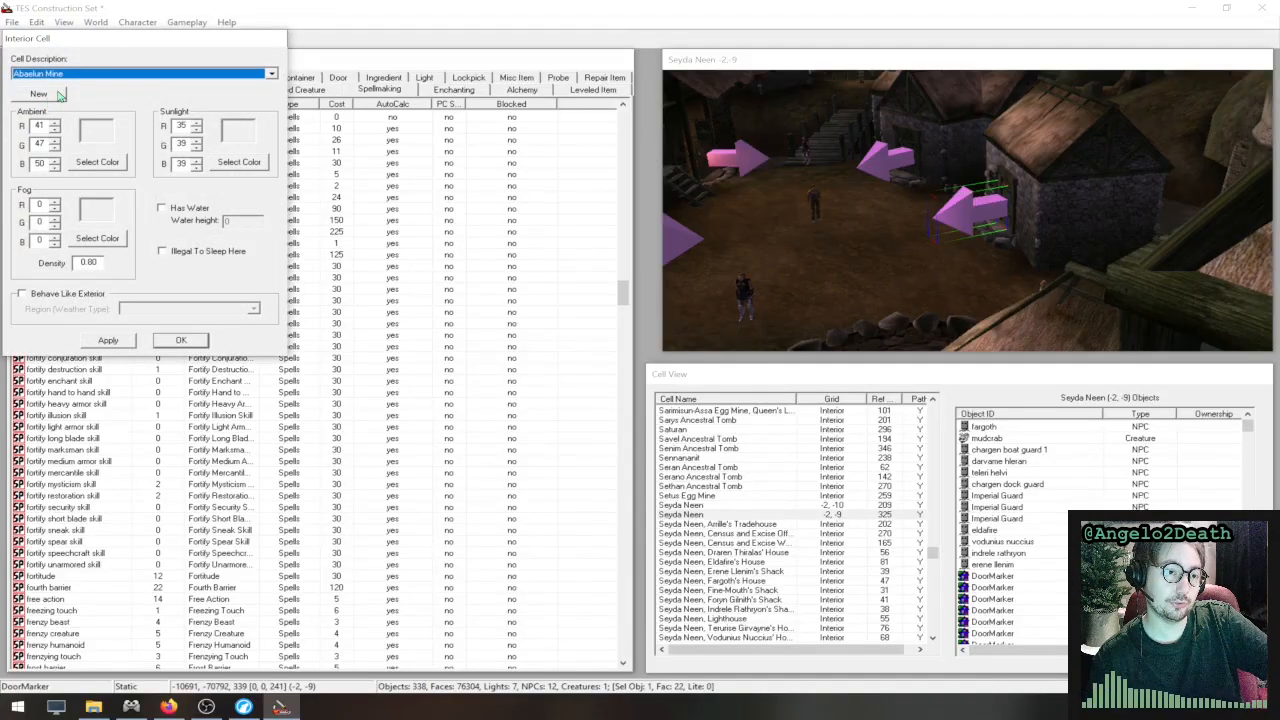
left_click(181, 341)
- Find the in_c_plain_4way interior piece among the static objects and place it in the Seyda Neen cell
left_click(55, 89)
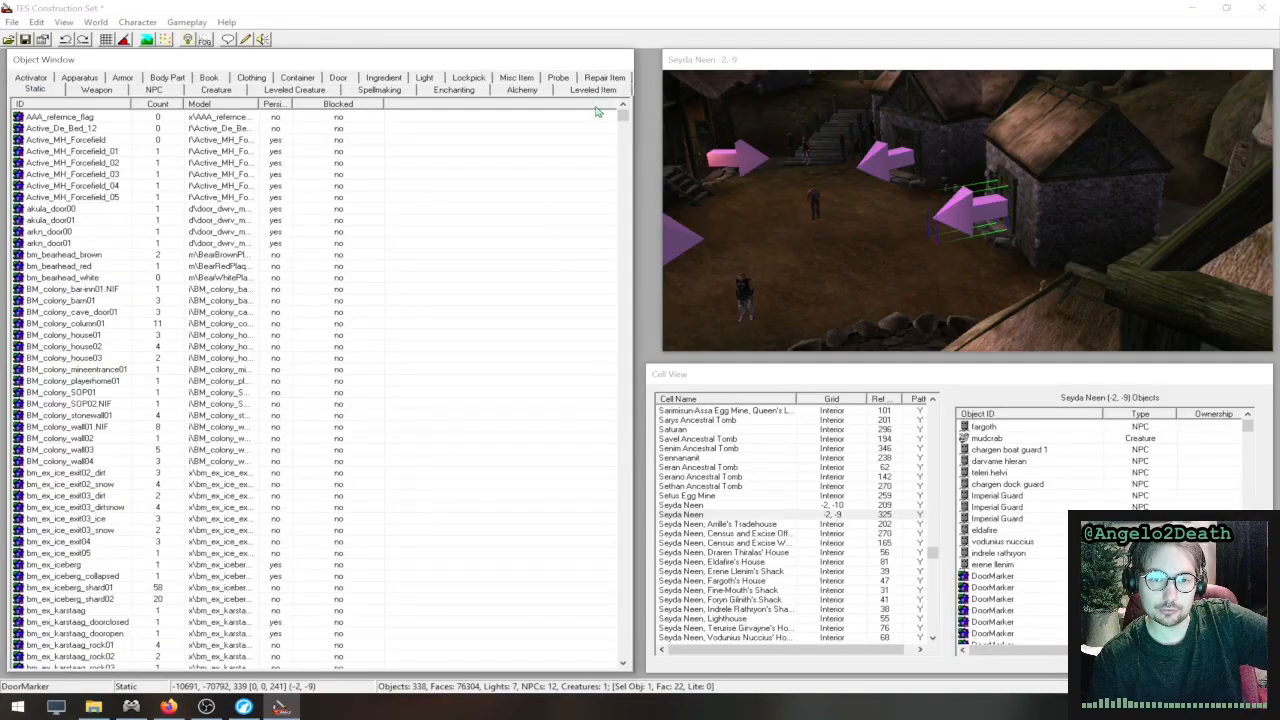
left_click_drag(622, 117, 567, 358)
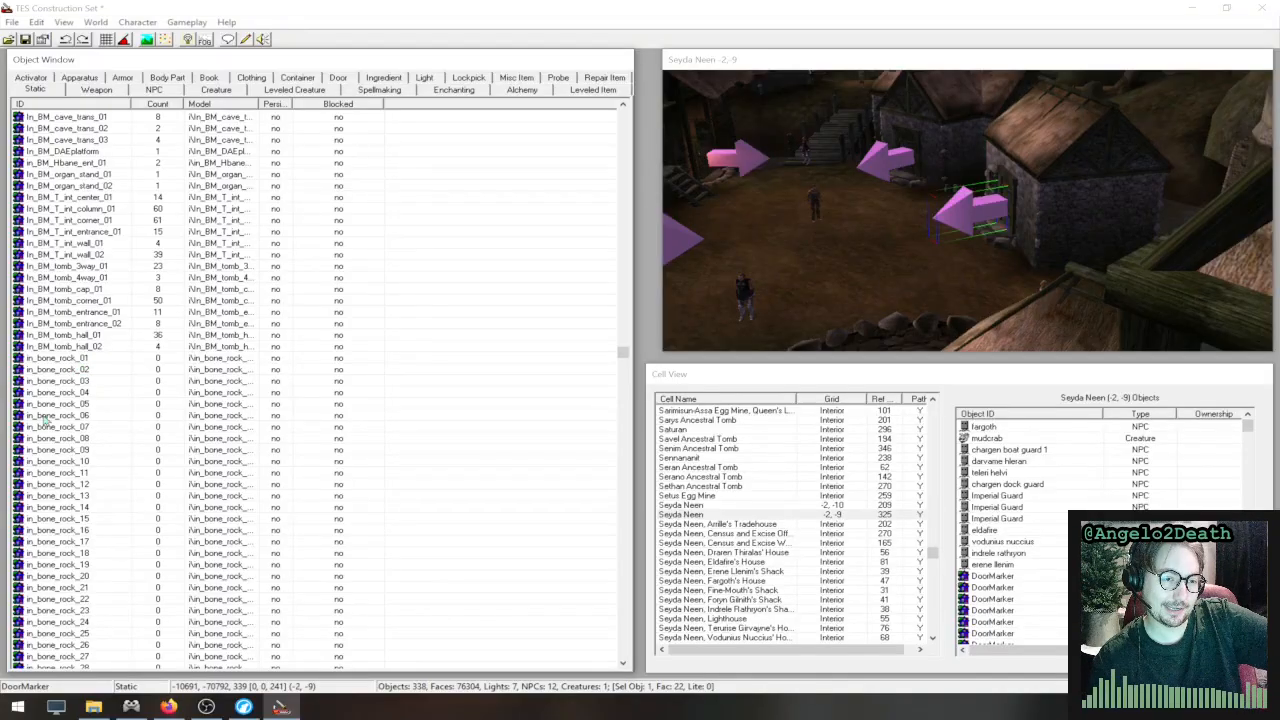
scroll(105, 437, "down", 20)
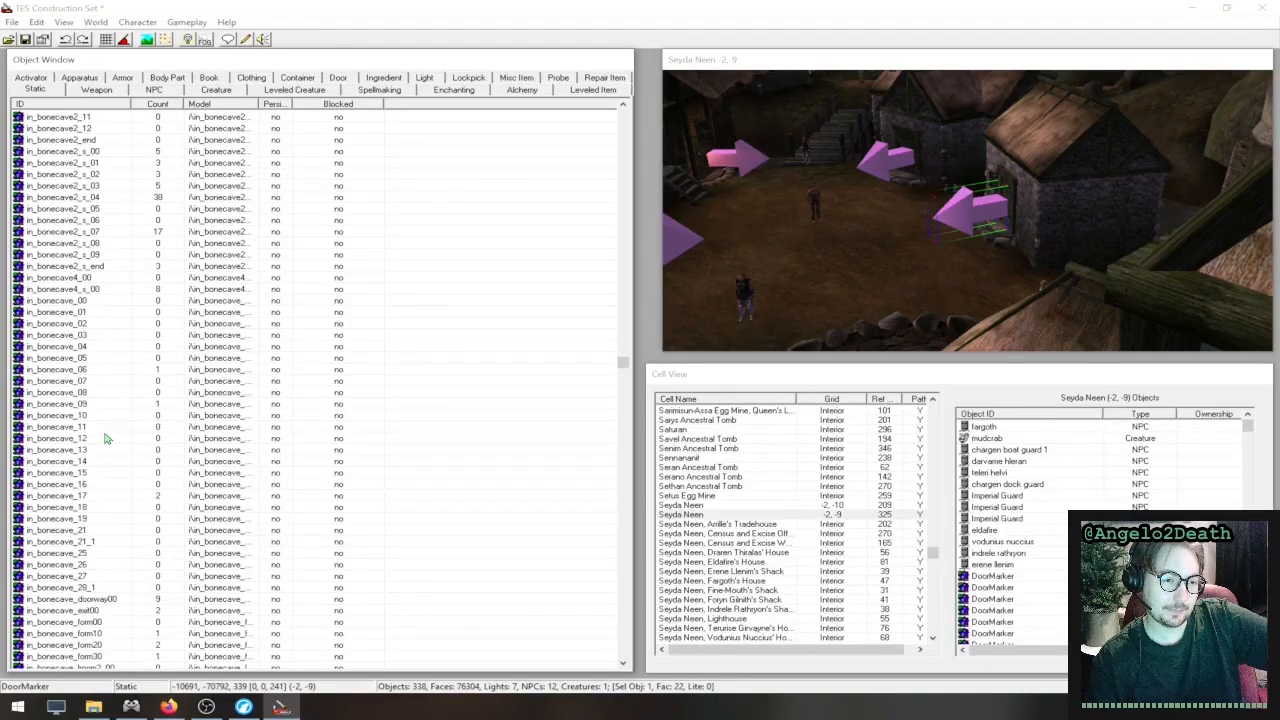
scroll(105, 437, "down", 15)
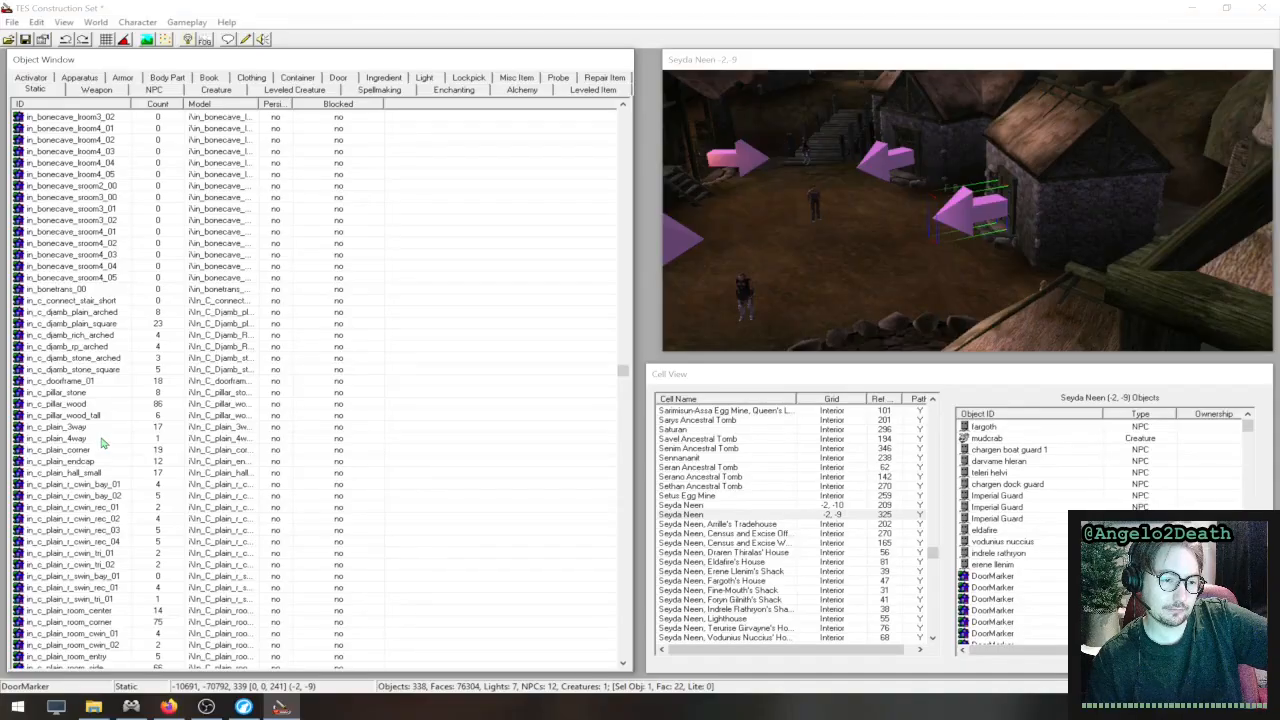
left_click_drag(101, 442, 795, 569)
left_click_drag(363, 133, 860, 208)
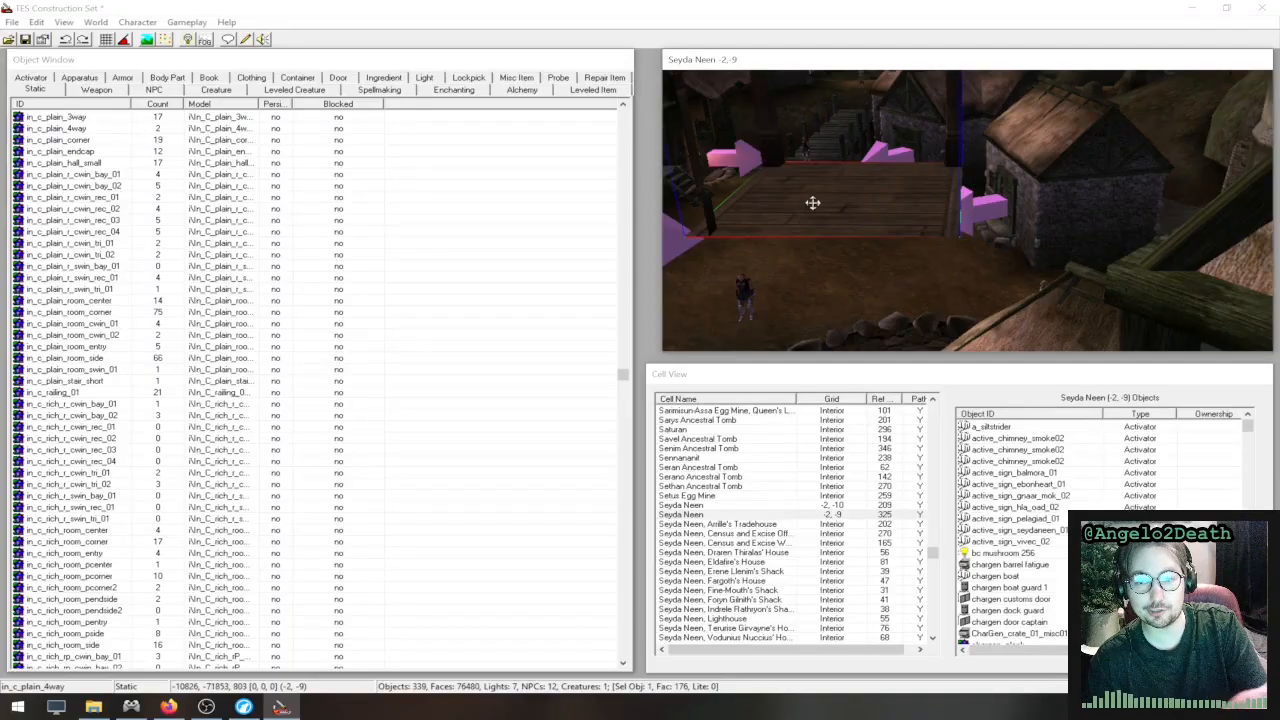
- Inspect the placed in_c_plain_4way piece from several angles and delete it from the cell
mouse_move(803, 177)
middle_mouse_down("shift")
mouse_move(875, 258)
mouse_move(803, 190)
middle_mouse_up("shift")
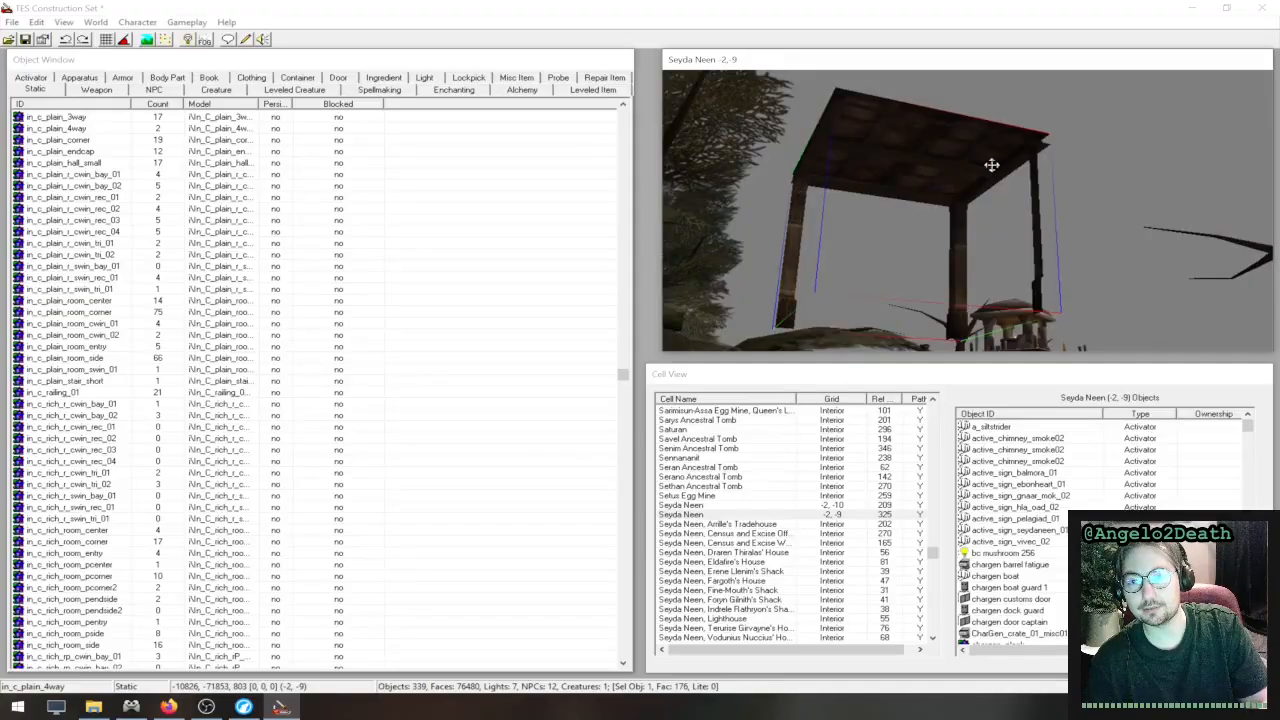
middle_click_drag(991, 163, 1138, 113, "shift")
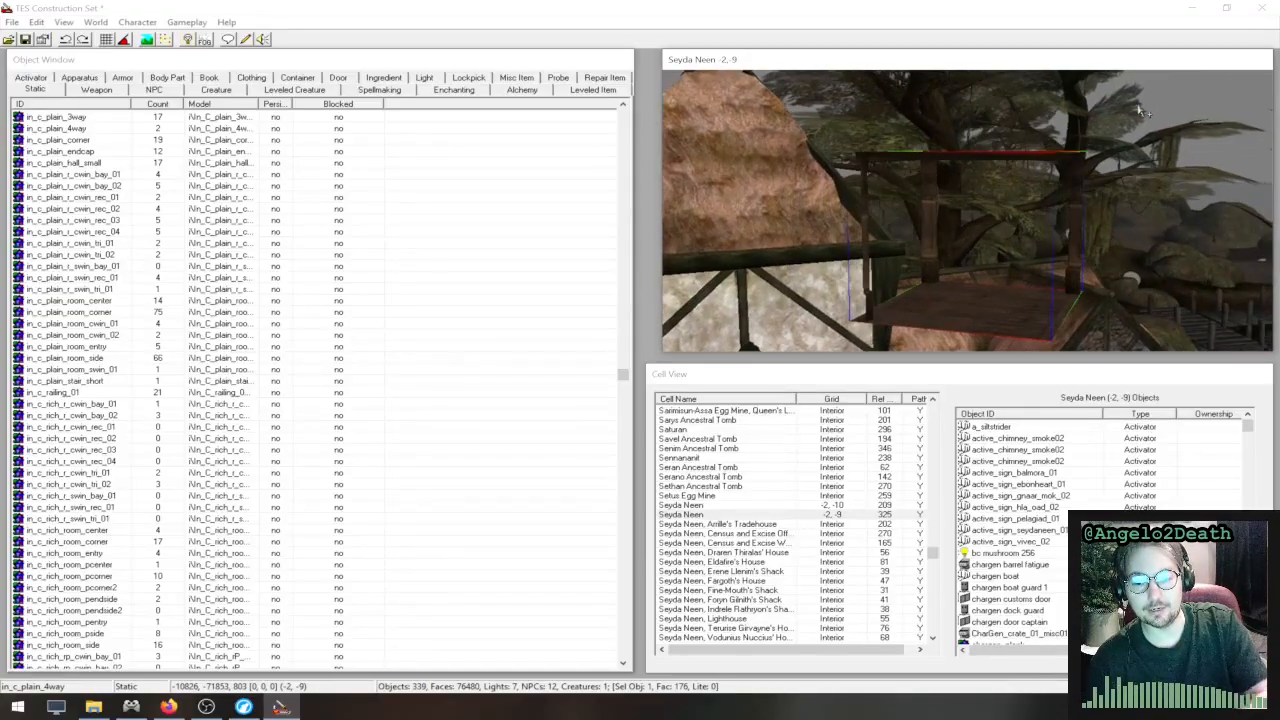
key("Delete")
- Examine the grid snap value in the preferences, try disabling Use Grid, and dismiss the preferences
left_click(16, 22)
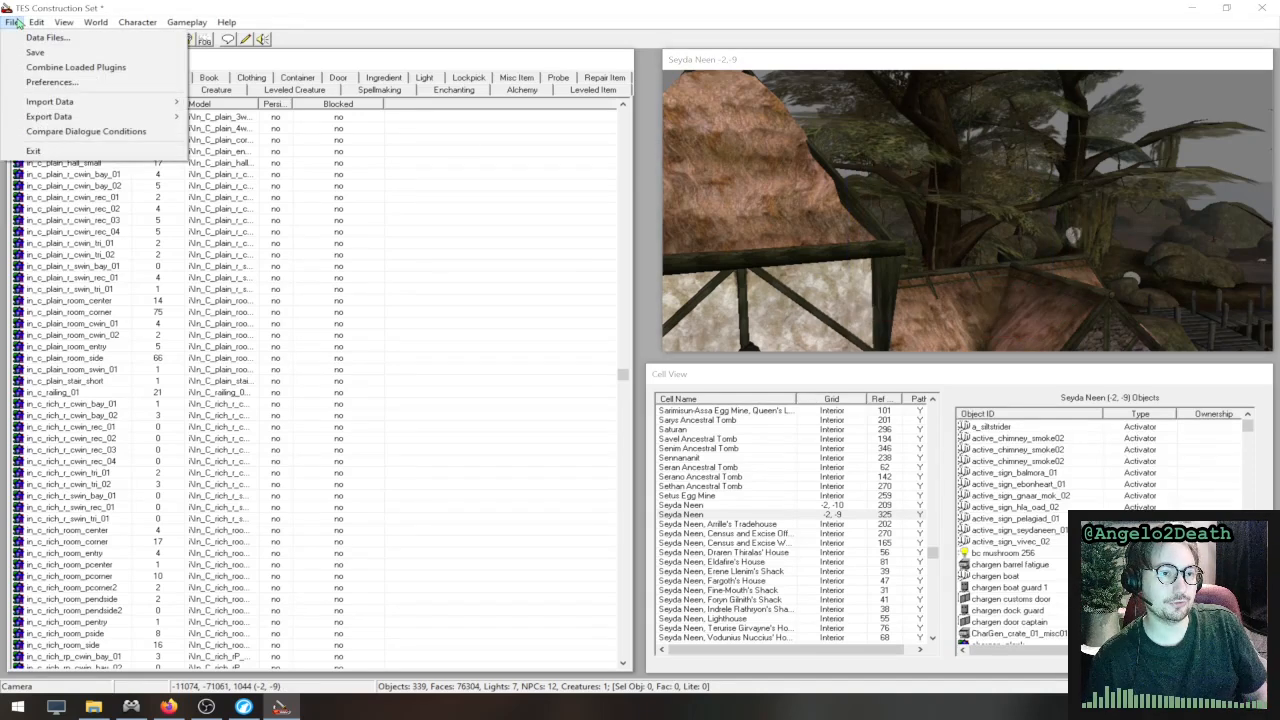
left_click(35, 84)
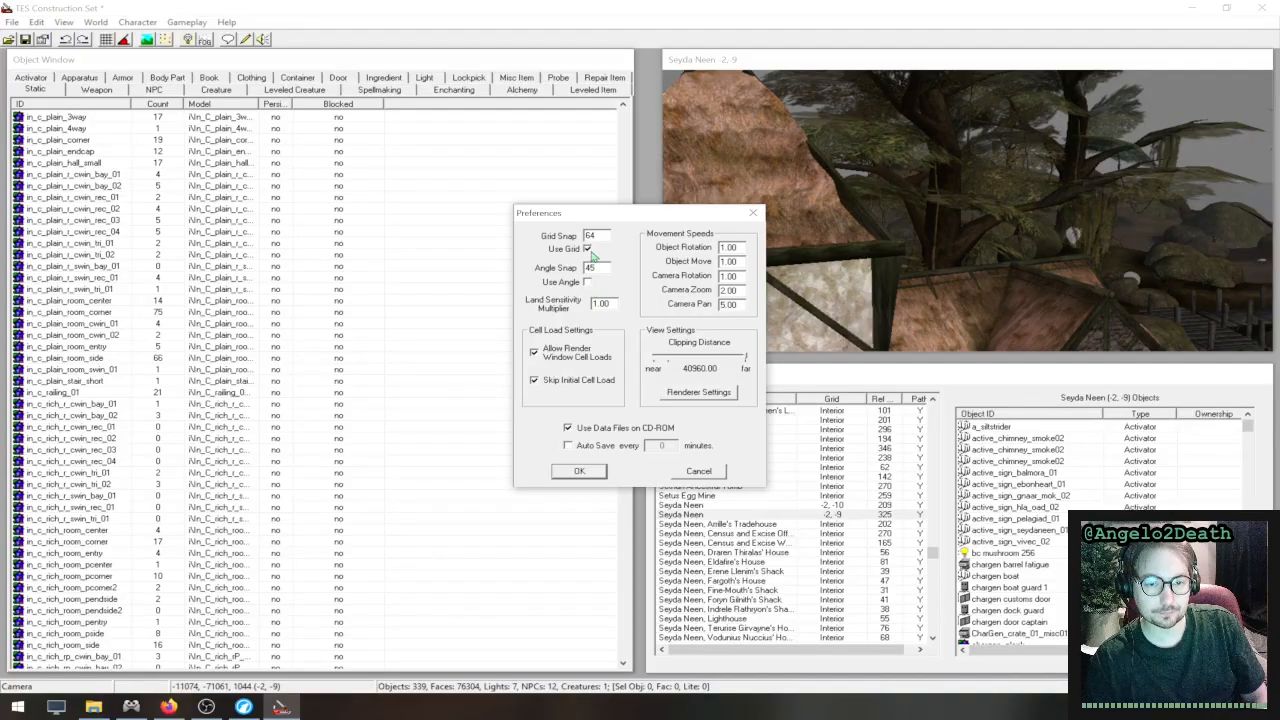
left_click_drag(601, 235, 556, 238)
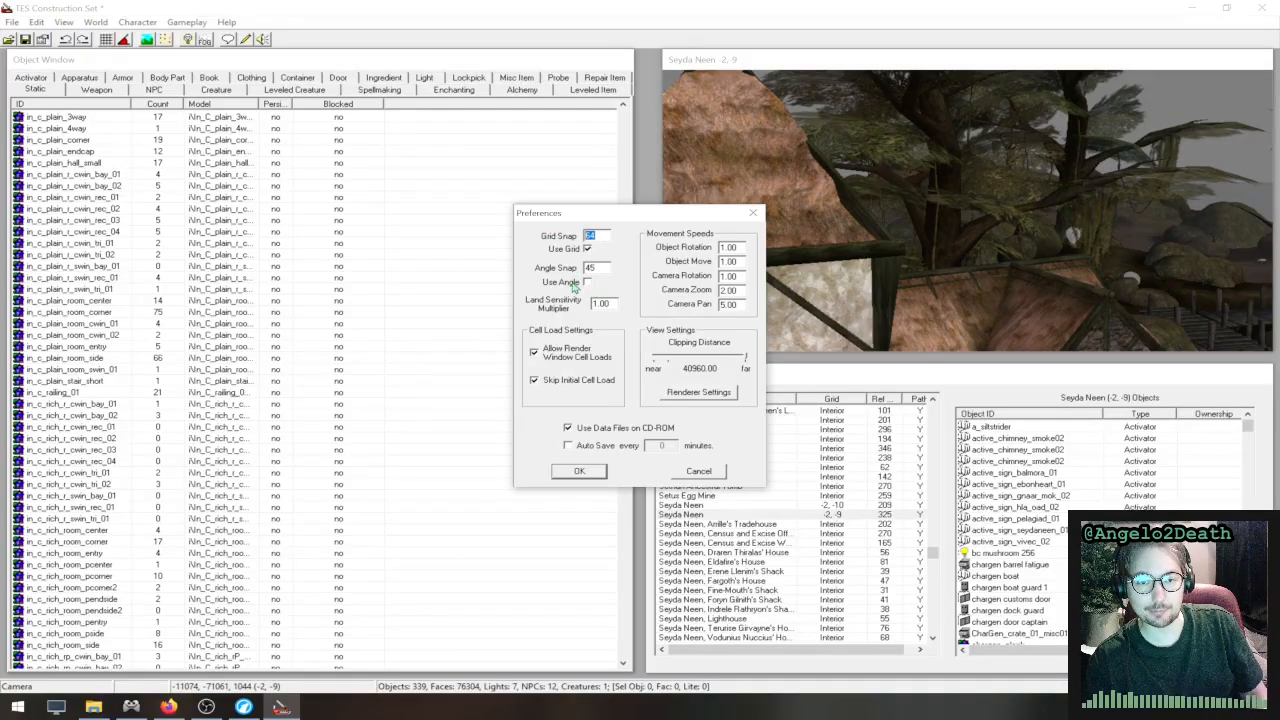
left_click(603, 236)
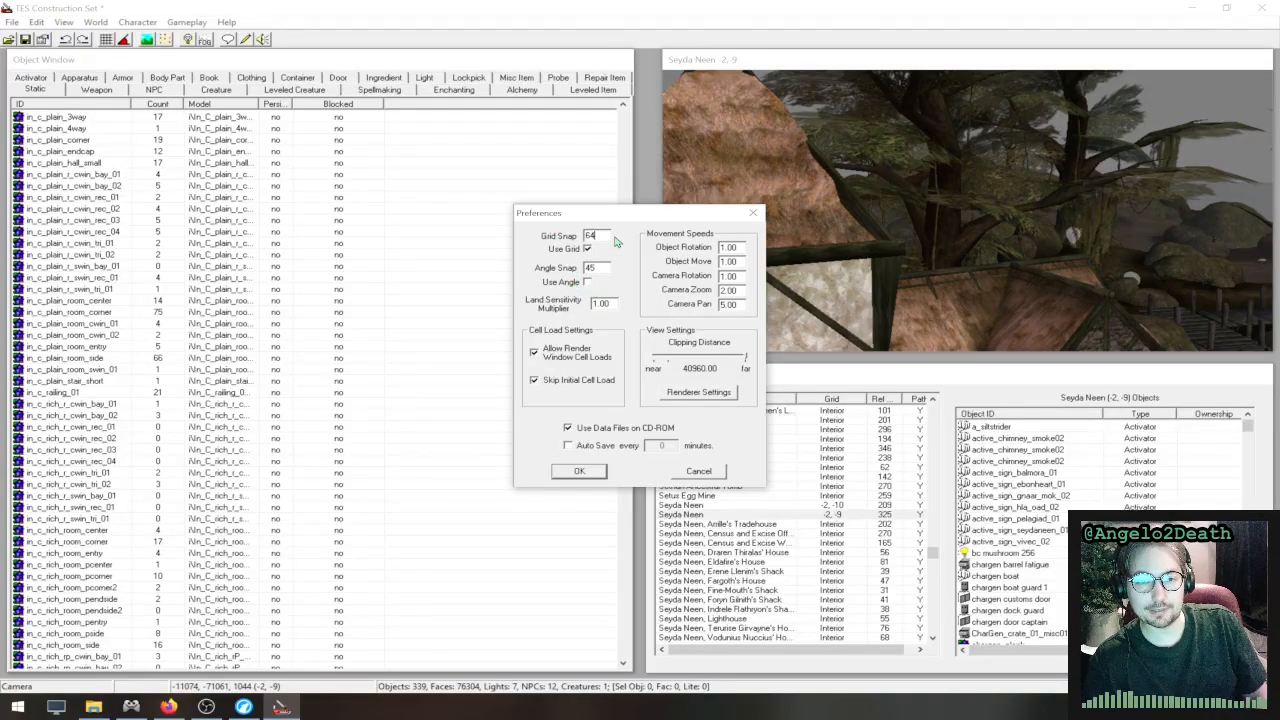
left_click_drag(608, 234, 547, 234)
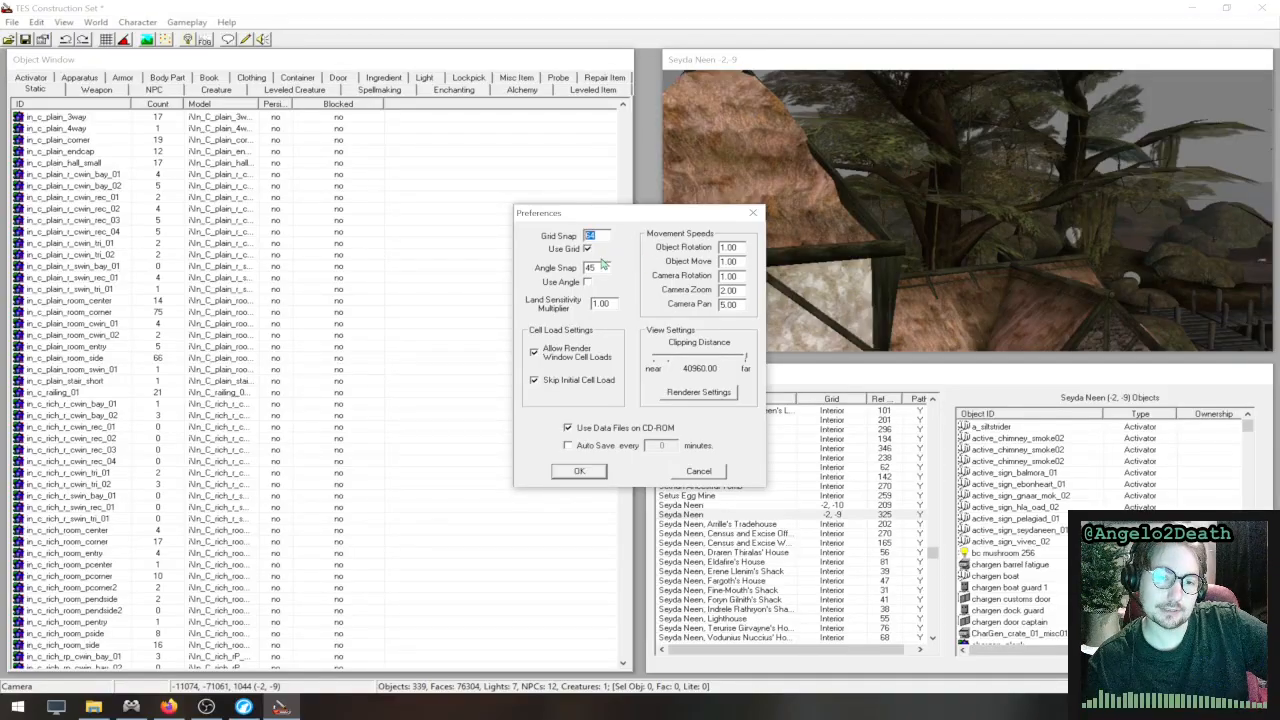
left_click(587, 249)
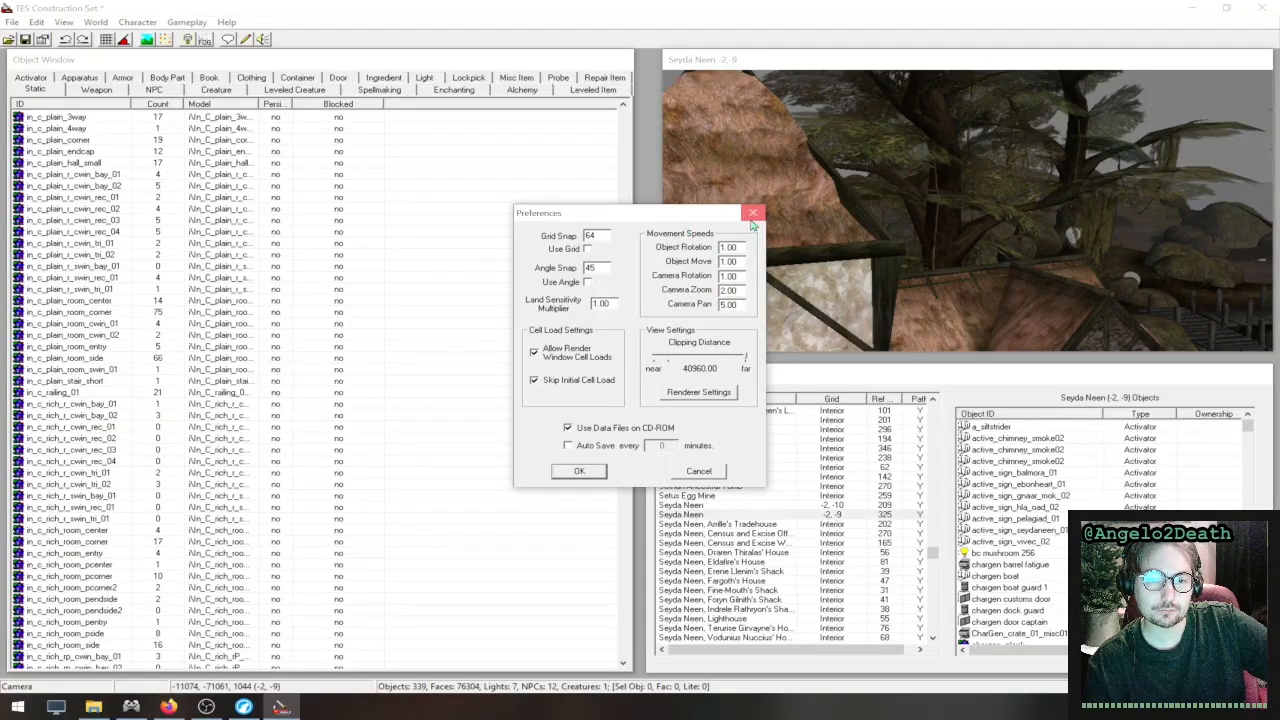
left_click(753, 213)
- Turn on landscape editing and try the edit radius of 5 on the terrain around the huts beneath the large tree
middle_click_drag(908, 238, 993, 186)
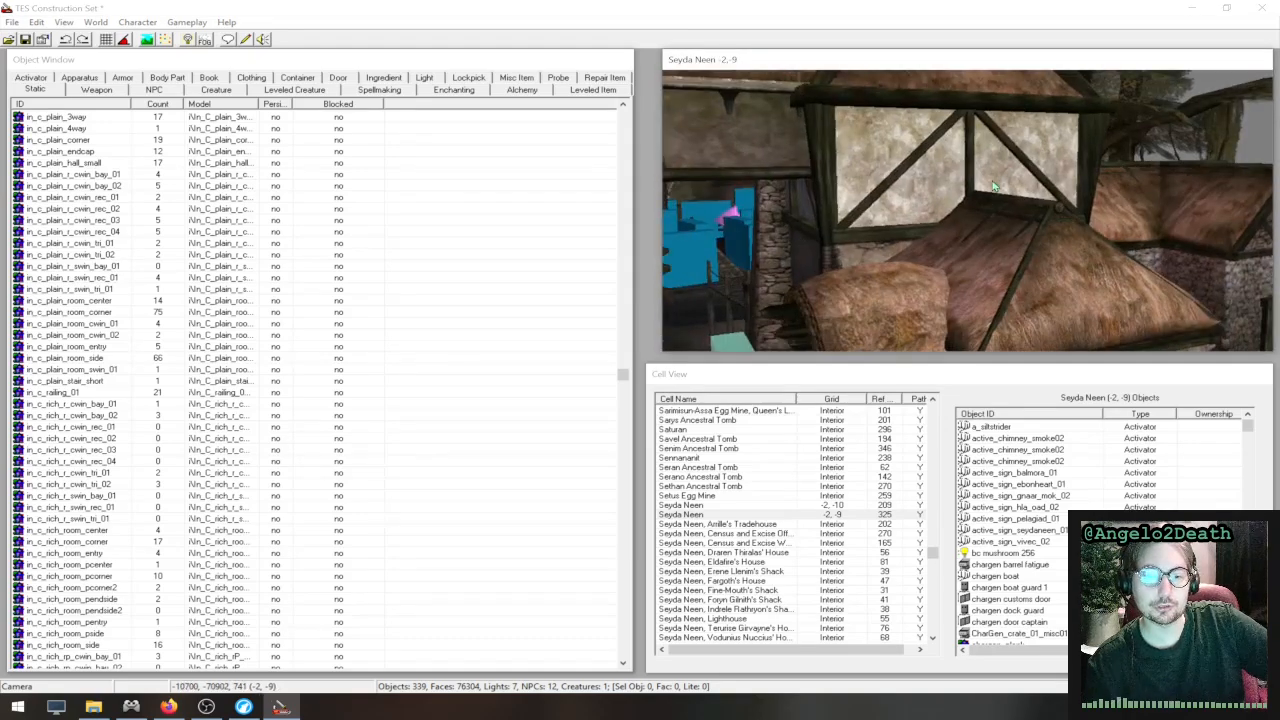
scroll(995, 186, "up", 3)
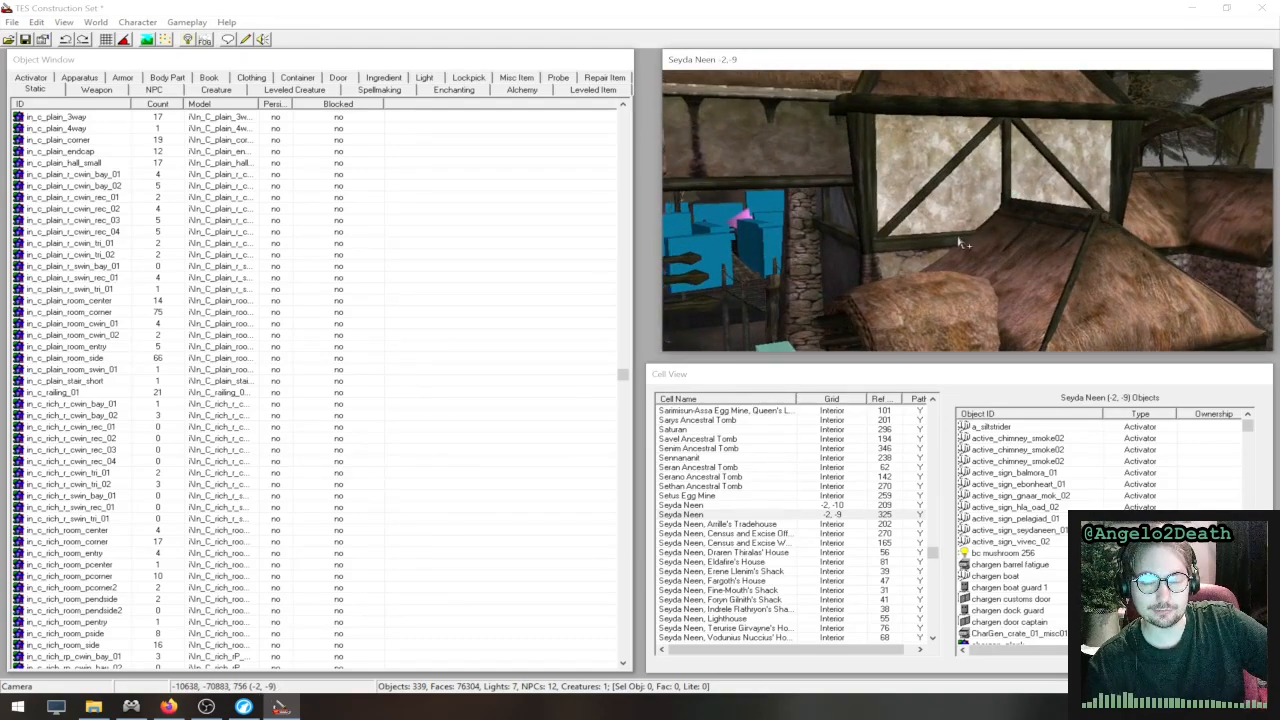
left_click(12, 22)
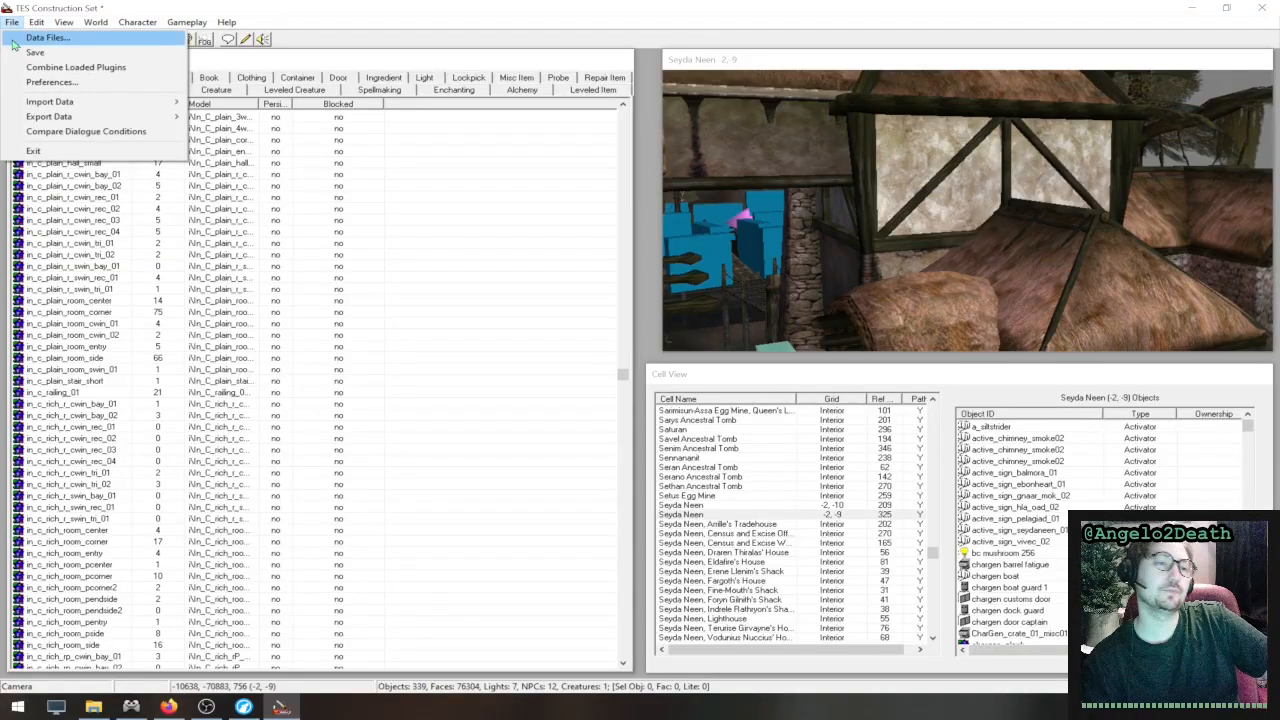
mouse_move(42, 26)
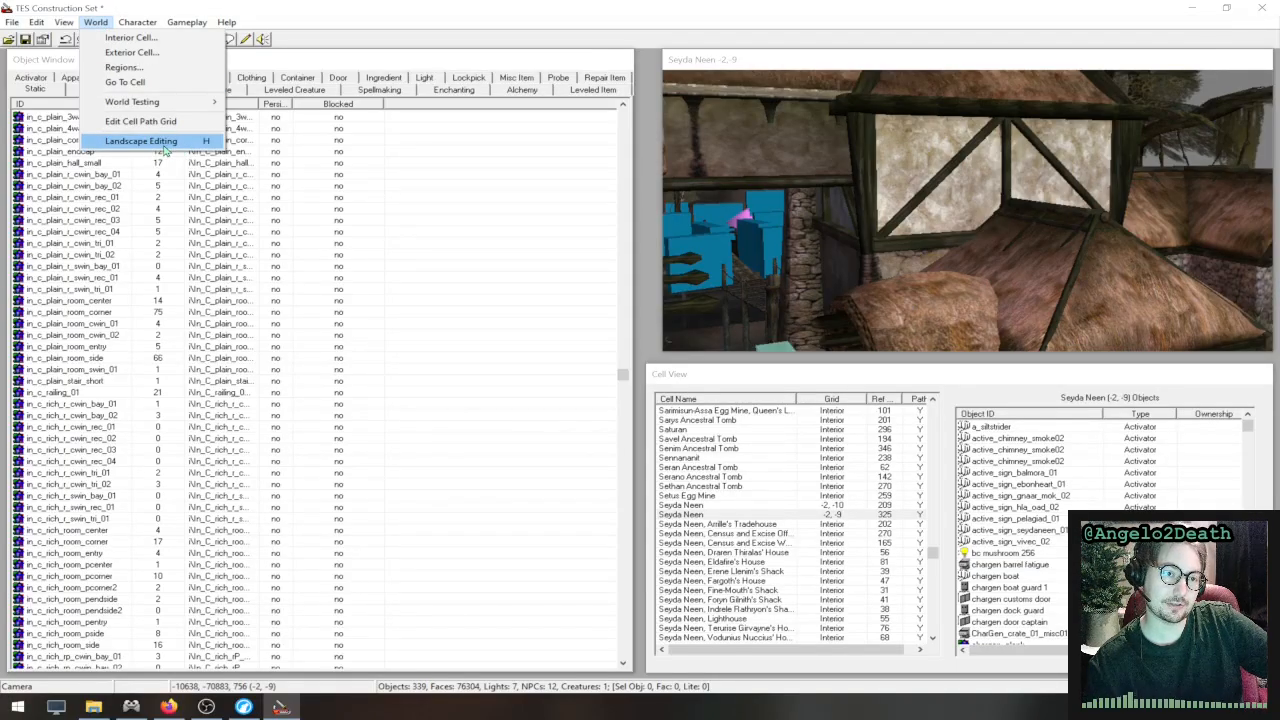
left_click(164, 146)
scroll(835, 255, "down", 4)
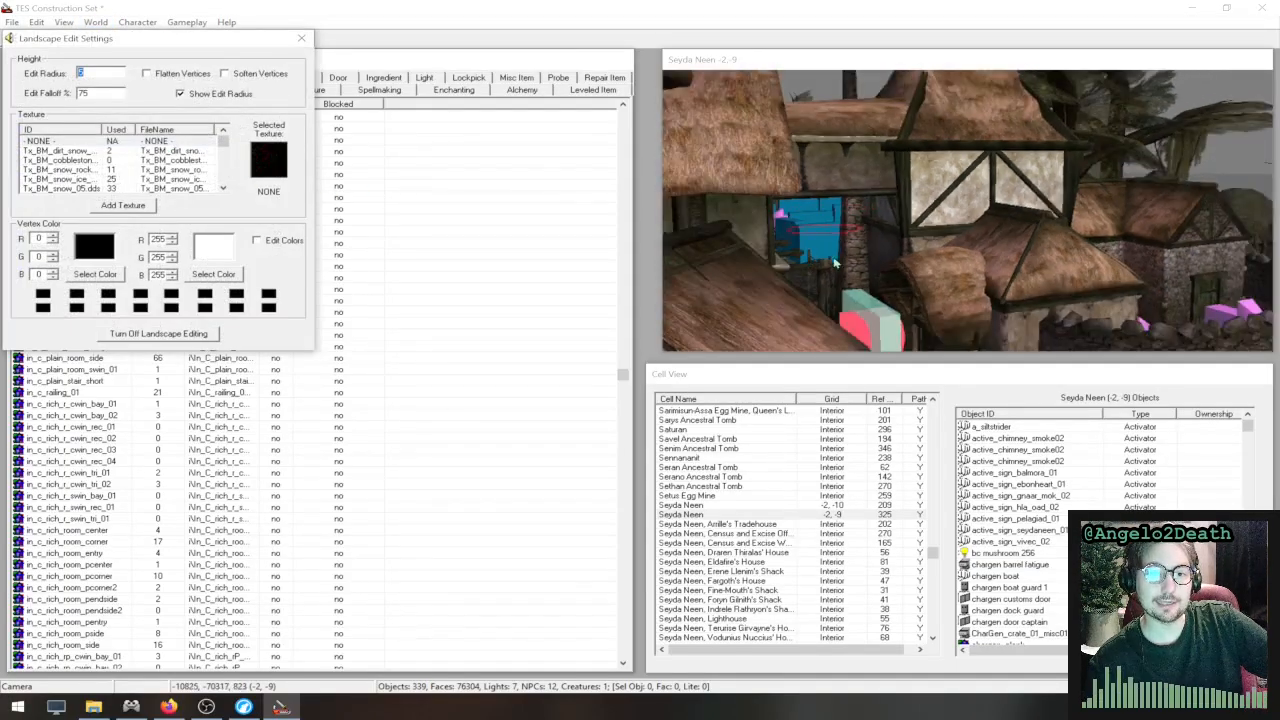
scroll(835, 262, "down", 3)
middle_click_drag(1020, 254, 1142, 213)
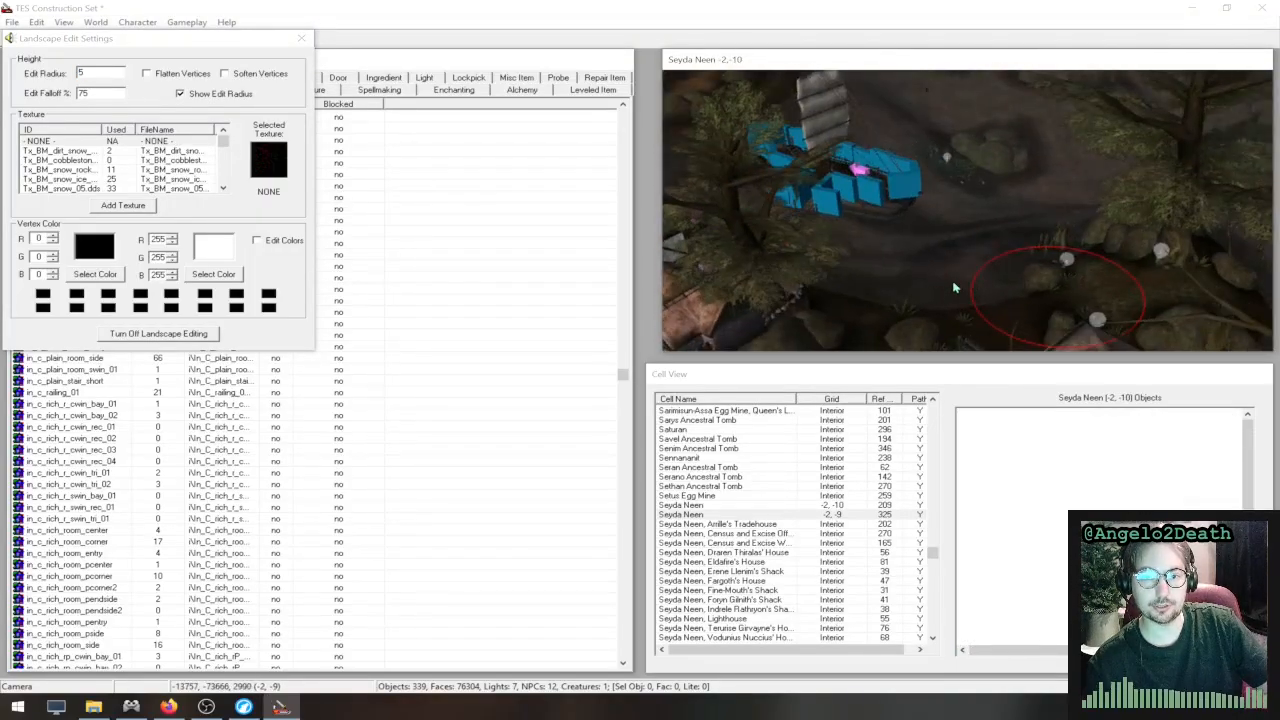
scroll(950, 285, "down", 3)
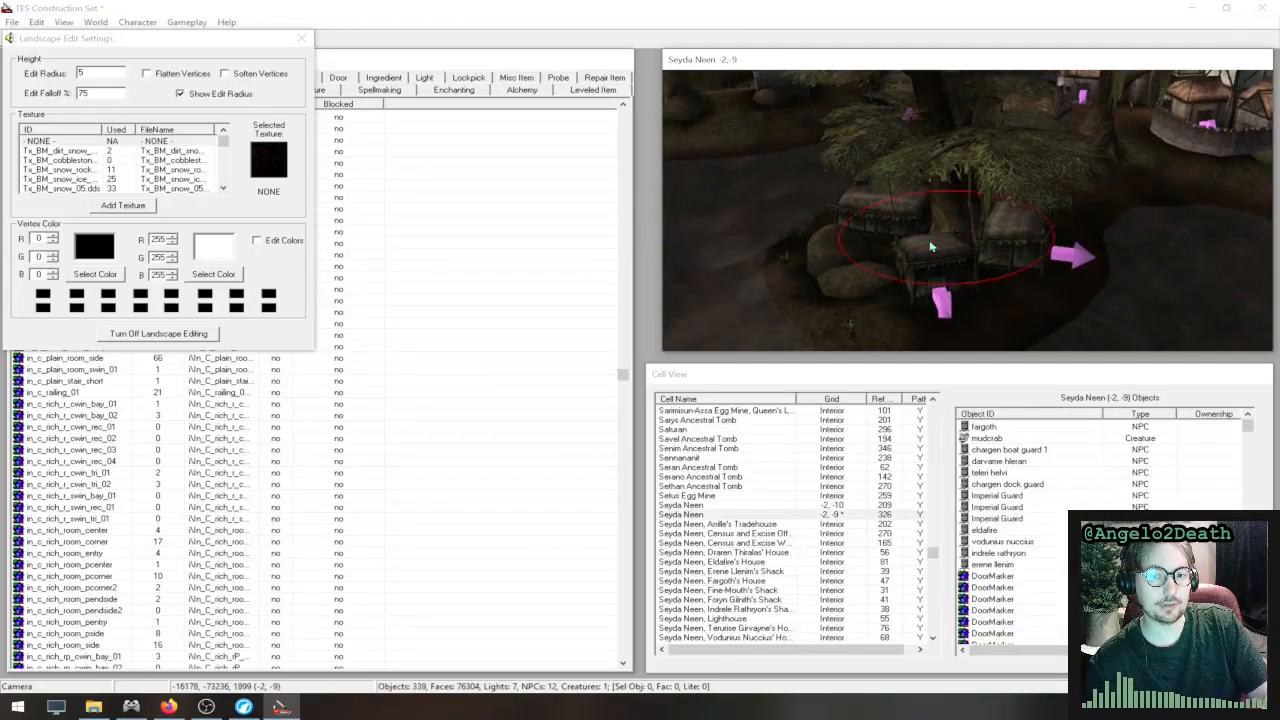
middle_click_drag(930, 246, 1020, 186)
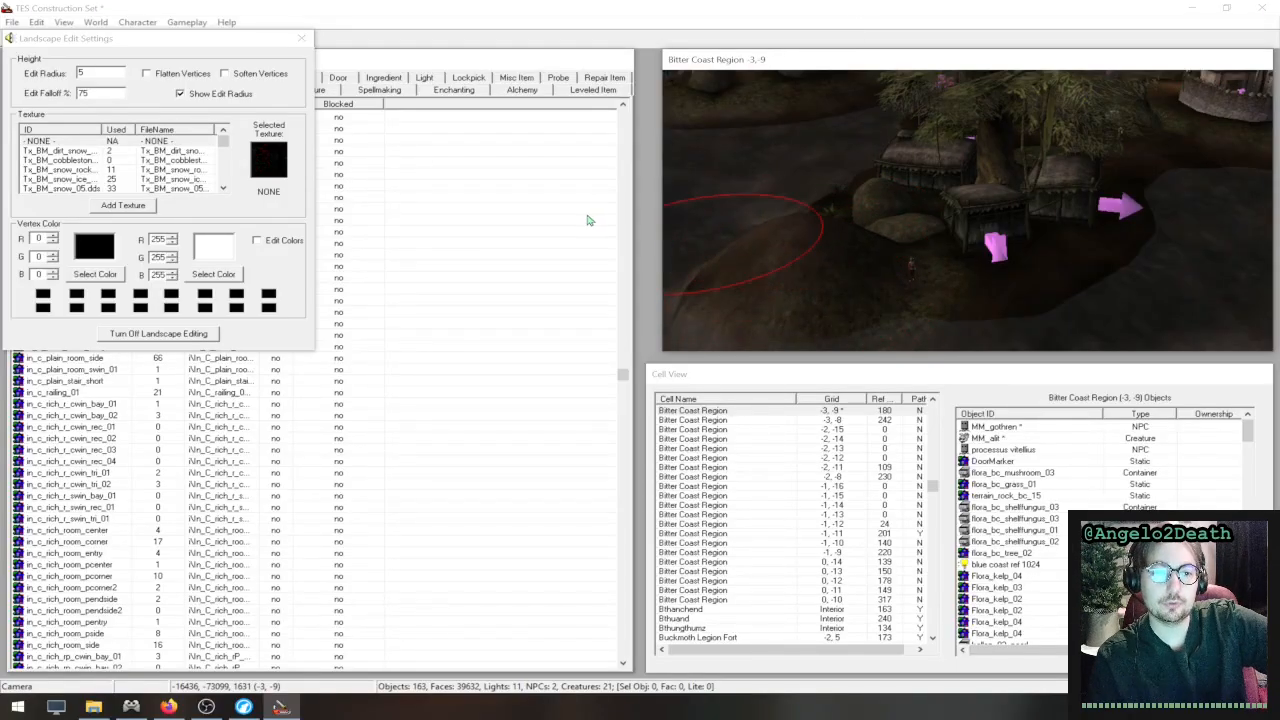
- Set the landscape edit radius to 1 and try the smaller brush on the ground beside the huts
double_click(84, 73)
type("1")
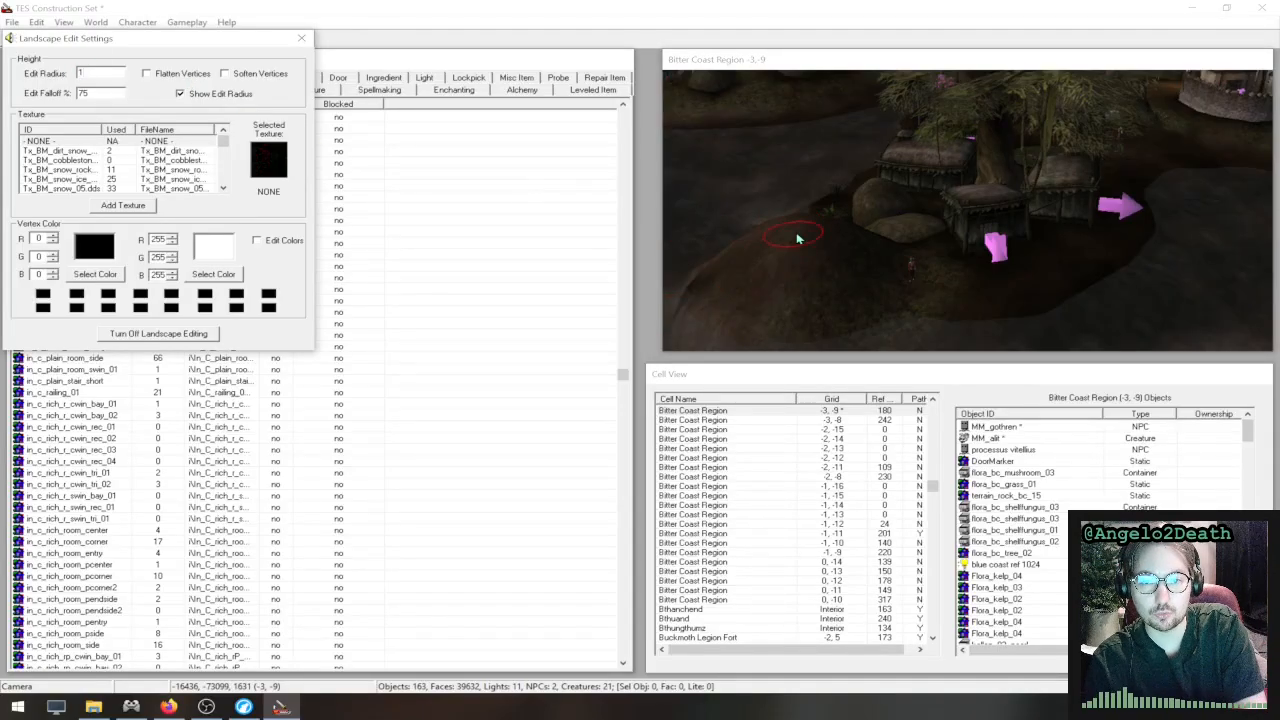
left_click_drag(797, 238, 846, 318)
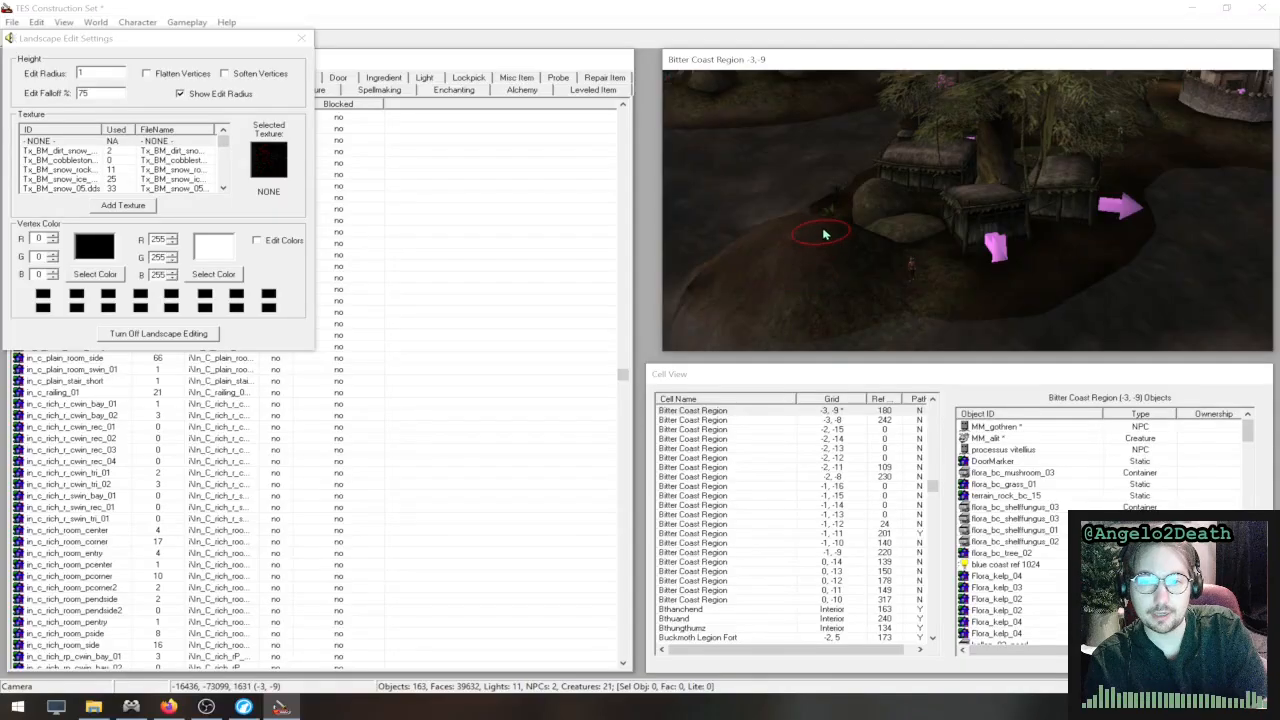
scroll(833, 246, "up", 4)
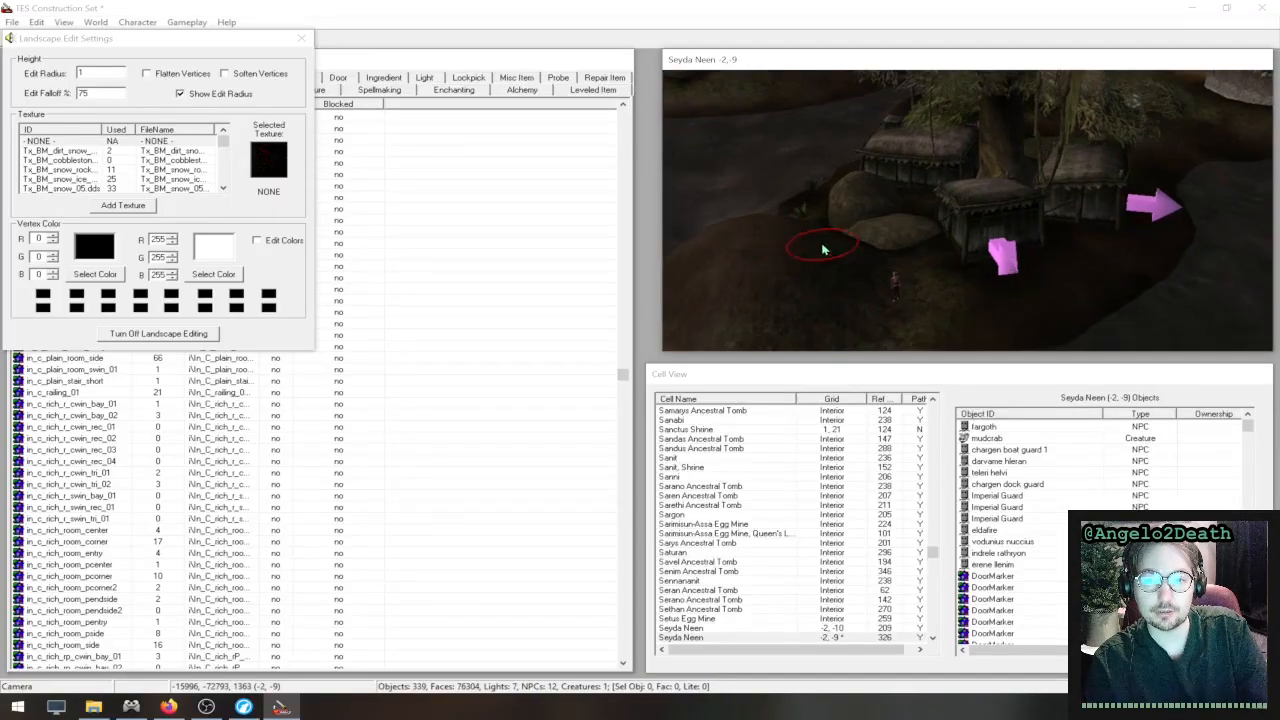
scroll(824, 249, "up", 1)
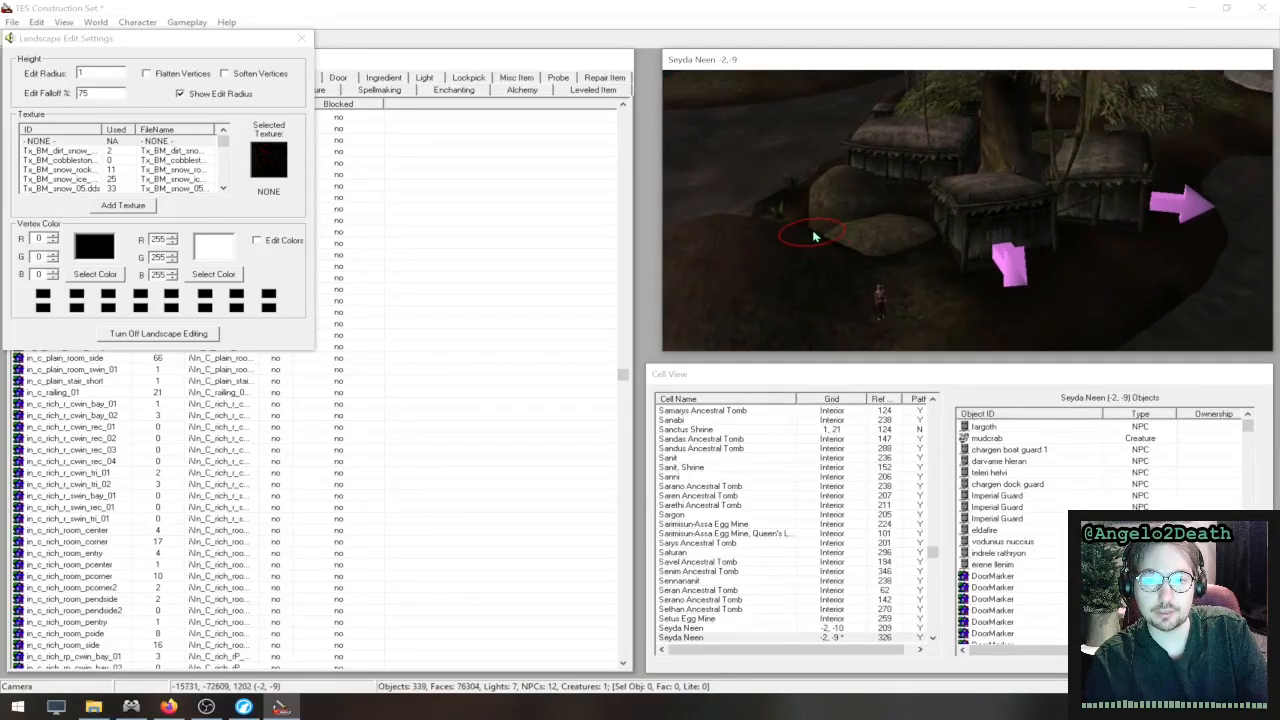
mouse_move(815, 234)
middle_mouse_down("shift")
mouse_move(832, 280)
mouse_move(872, 290)
middle_mouse_up("shift")
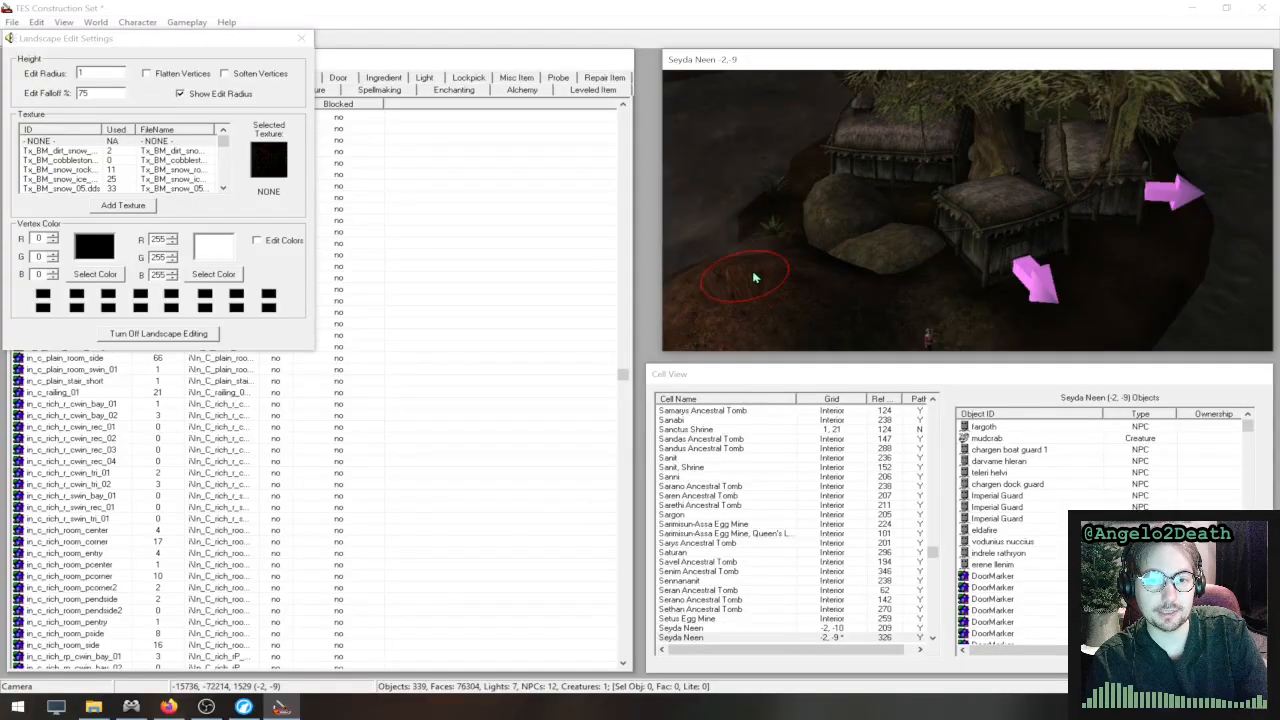
- Paint the ground beside the huts with the BM_dirt_snow_01 texture and raise it into a mound
left_click(72, 151)
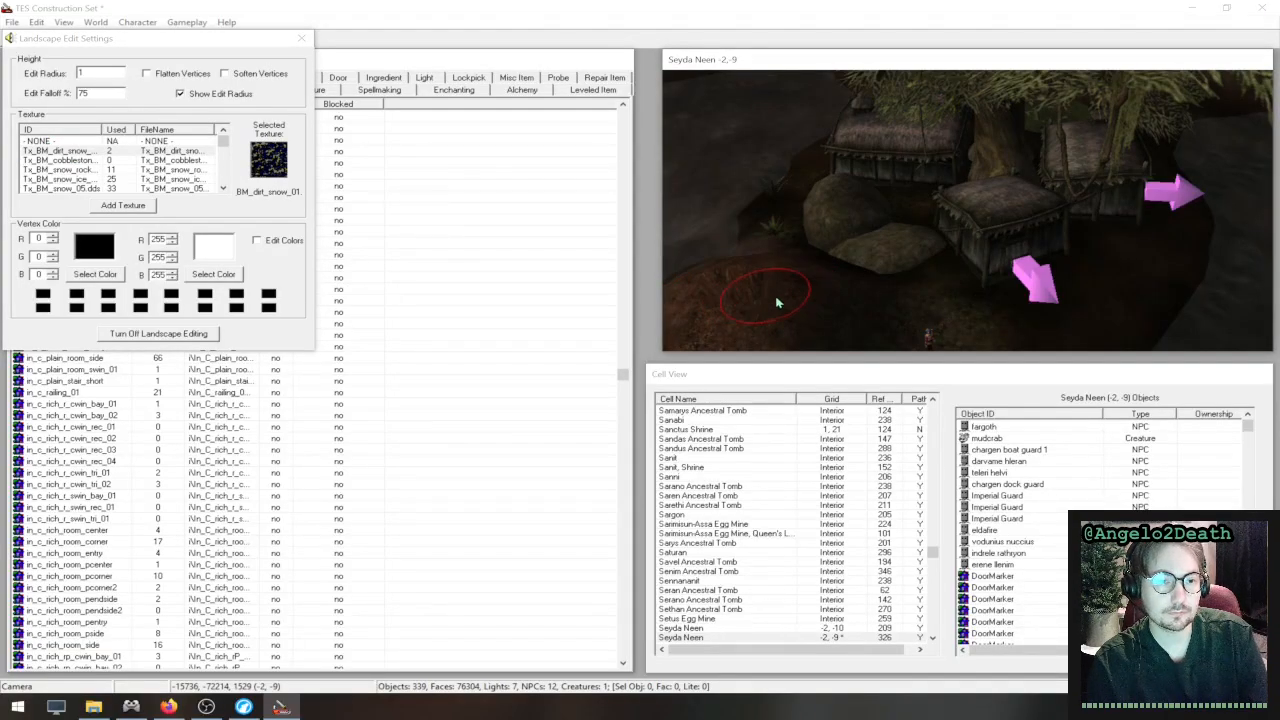
mouse_move(785, 300)
left_mouse_down()
mouse_move(806, 318)
mouse_move(786, 310)
mouse_move(761, 325)
left_mouse_up()
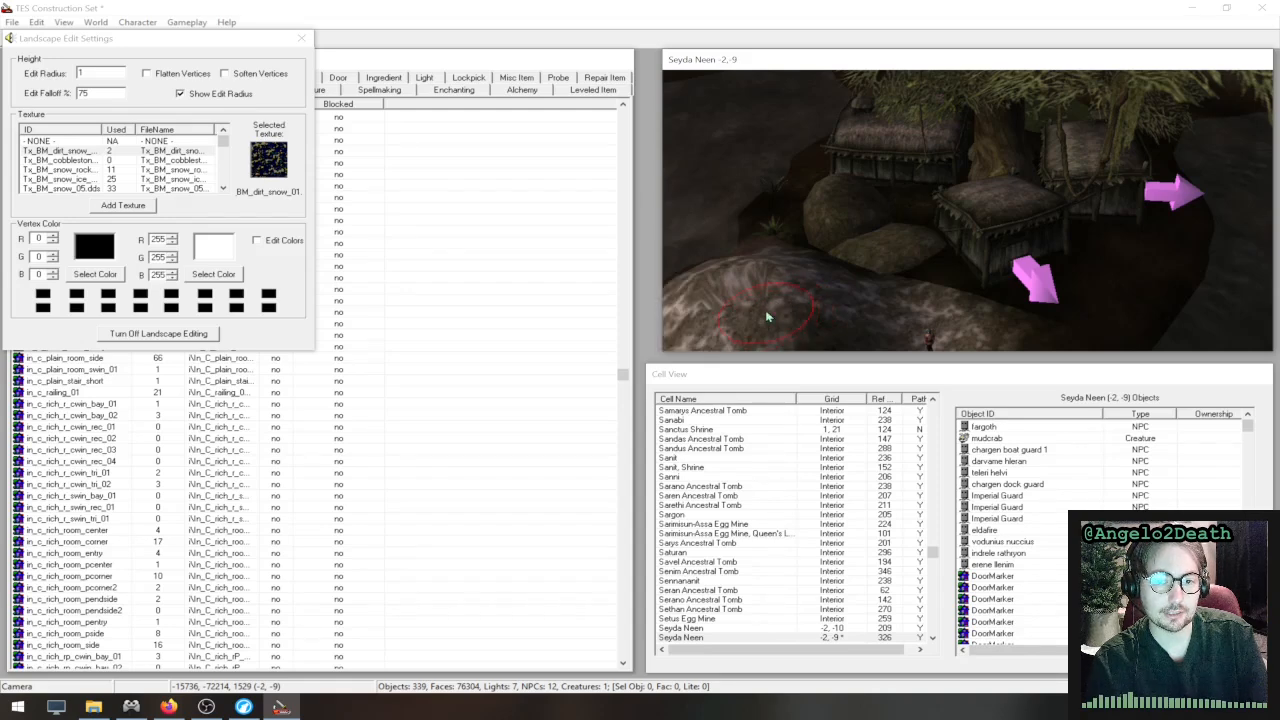
mouse_move(782, 311)
middle_mouse_down()
mouse_move(1067, 182)
mouse_move(1028, 216)
middle_mouse_up()
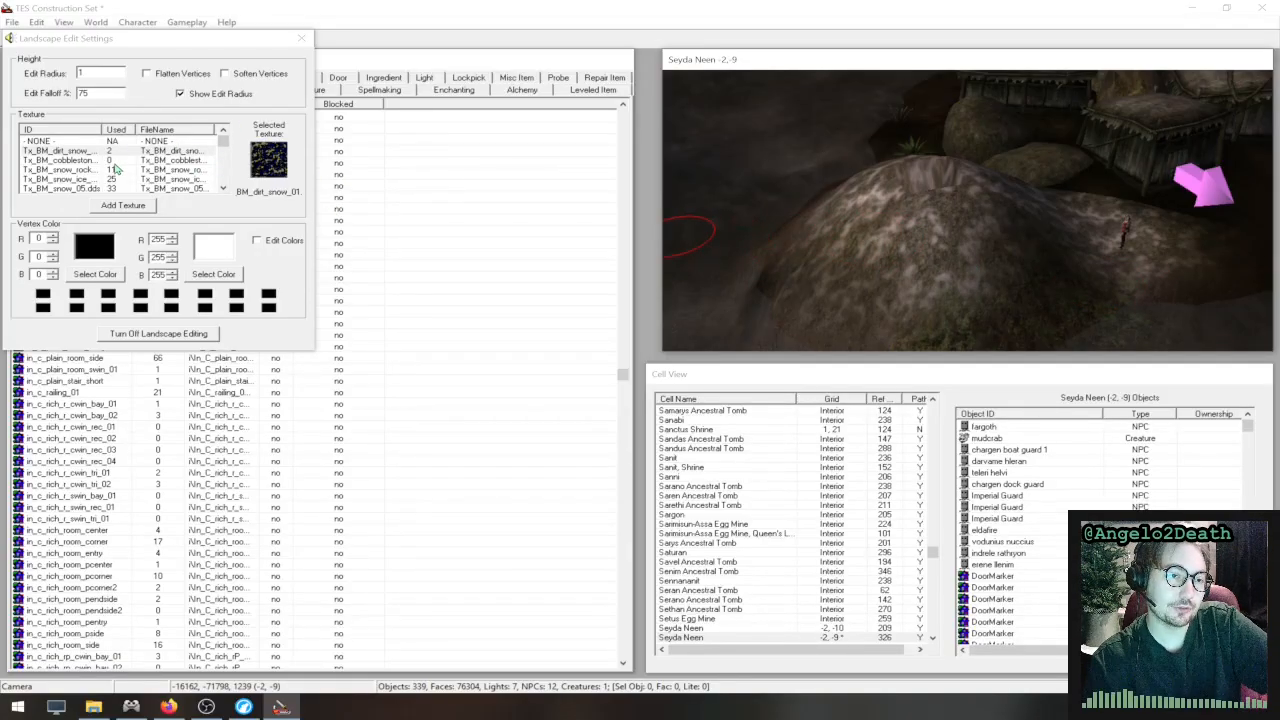
- Enable Flatten Vertices, set the edit radius to 5, and flatten the snowy mound beside the huts
scroll(117, 170, "down", 3)
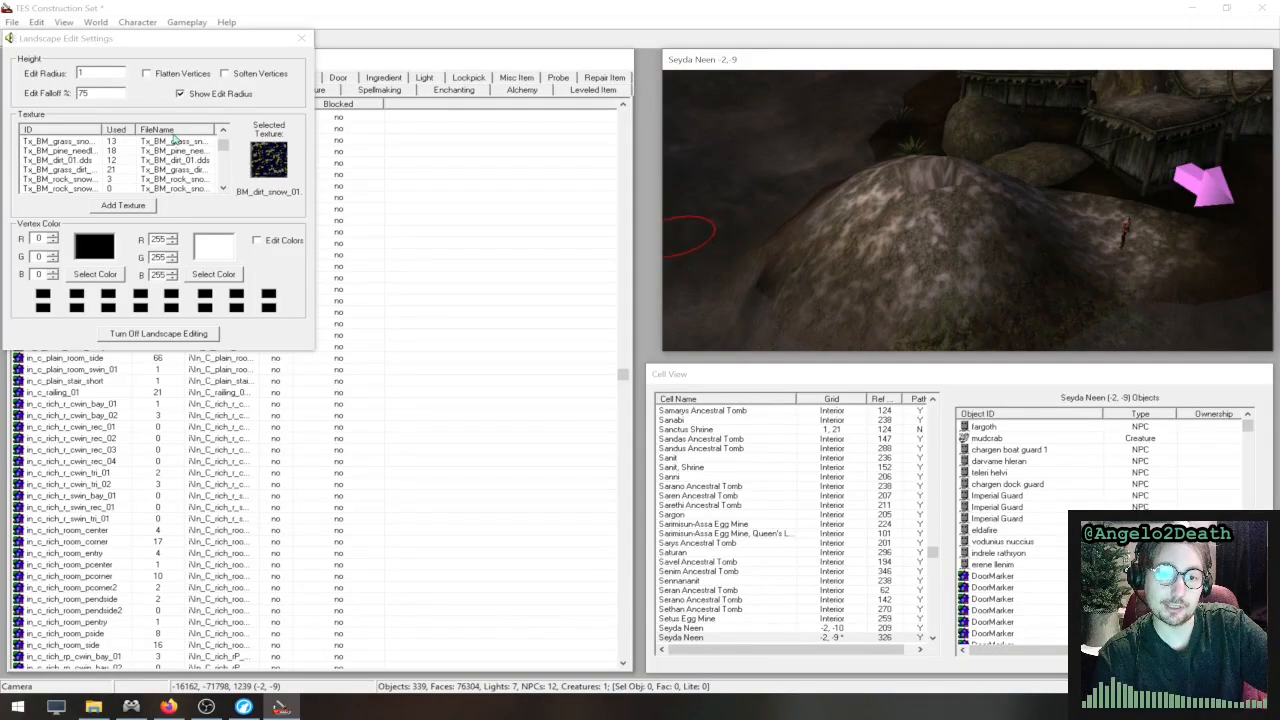
double_click(110, 74)
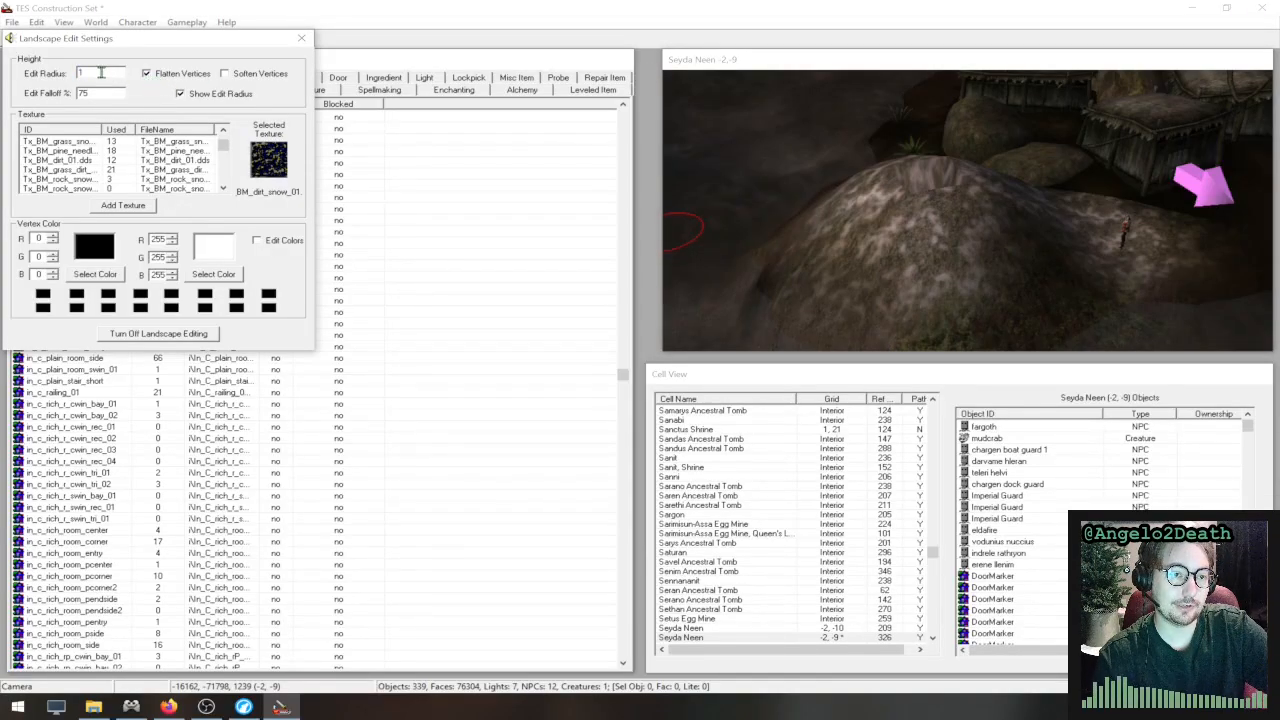
left_click_drag(93, 73, 45, 75)
type("5")
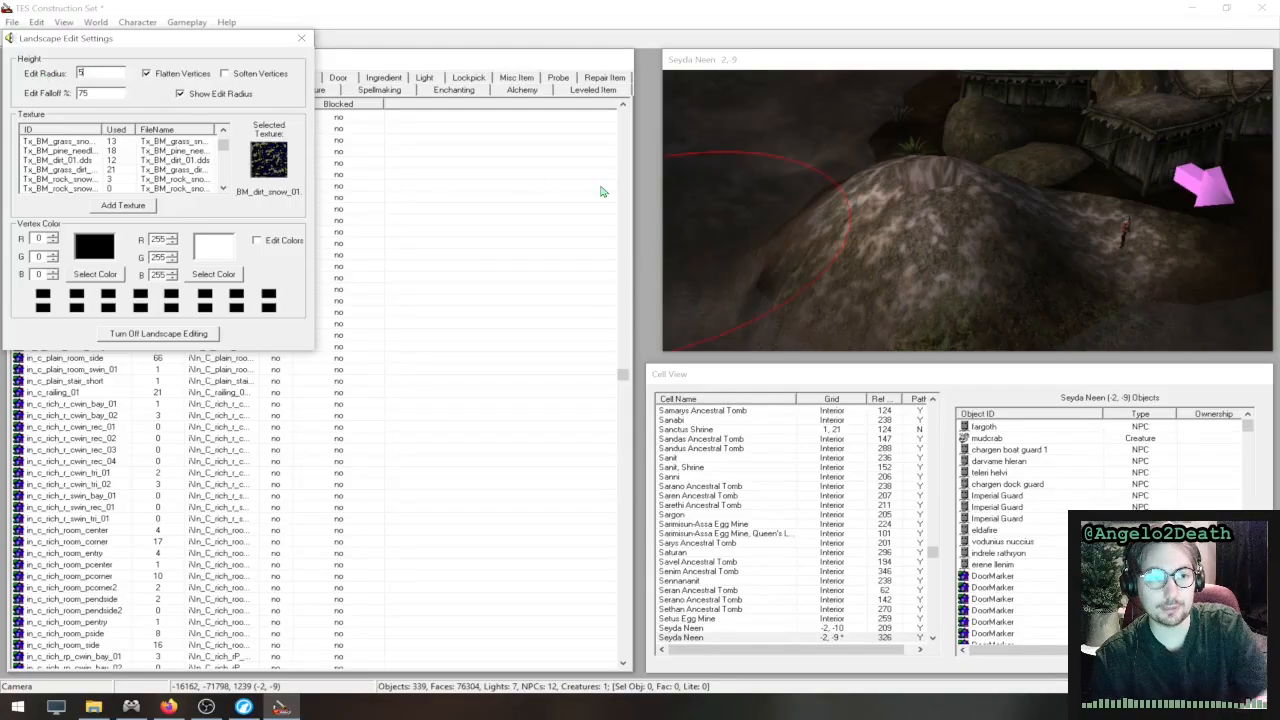
left_click_drag(927, 186, 930, 203)
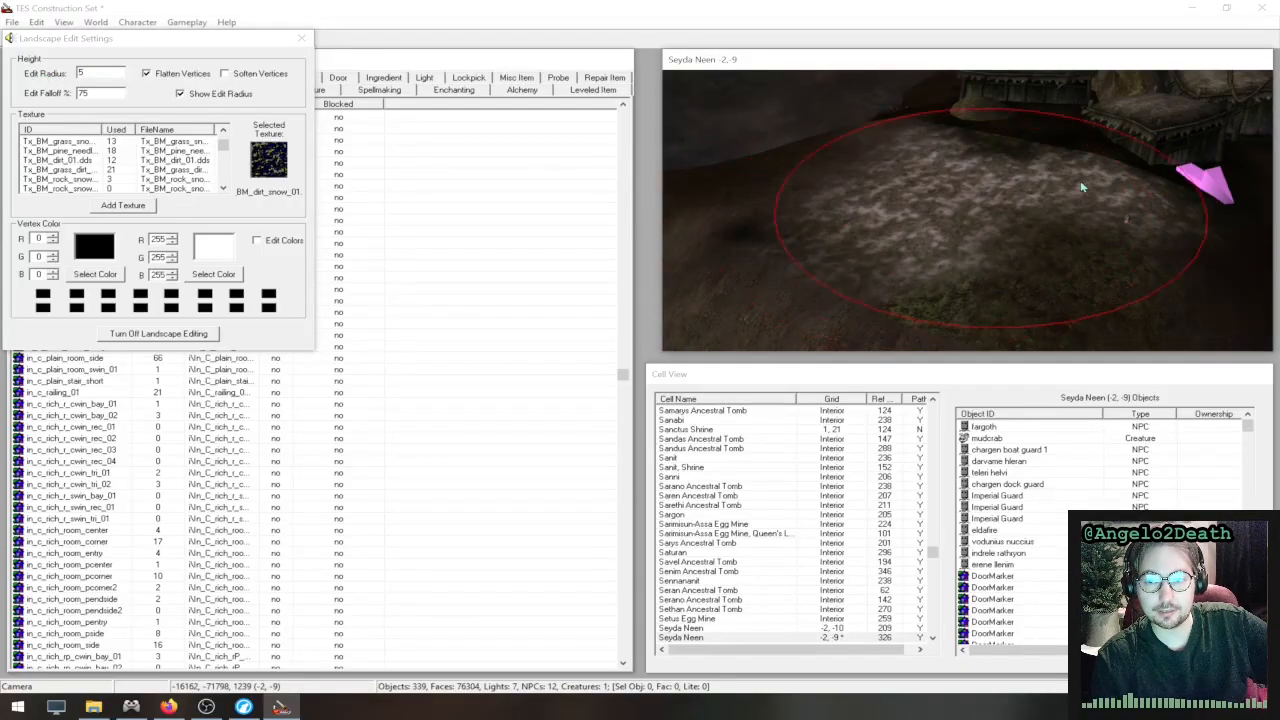
middle_click_drag(1043, 183, 826, 163)
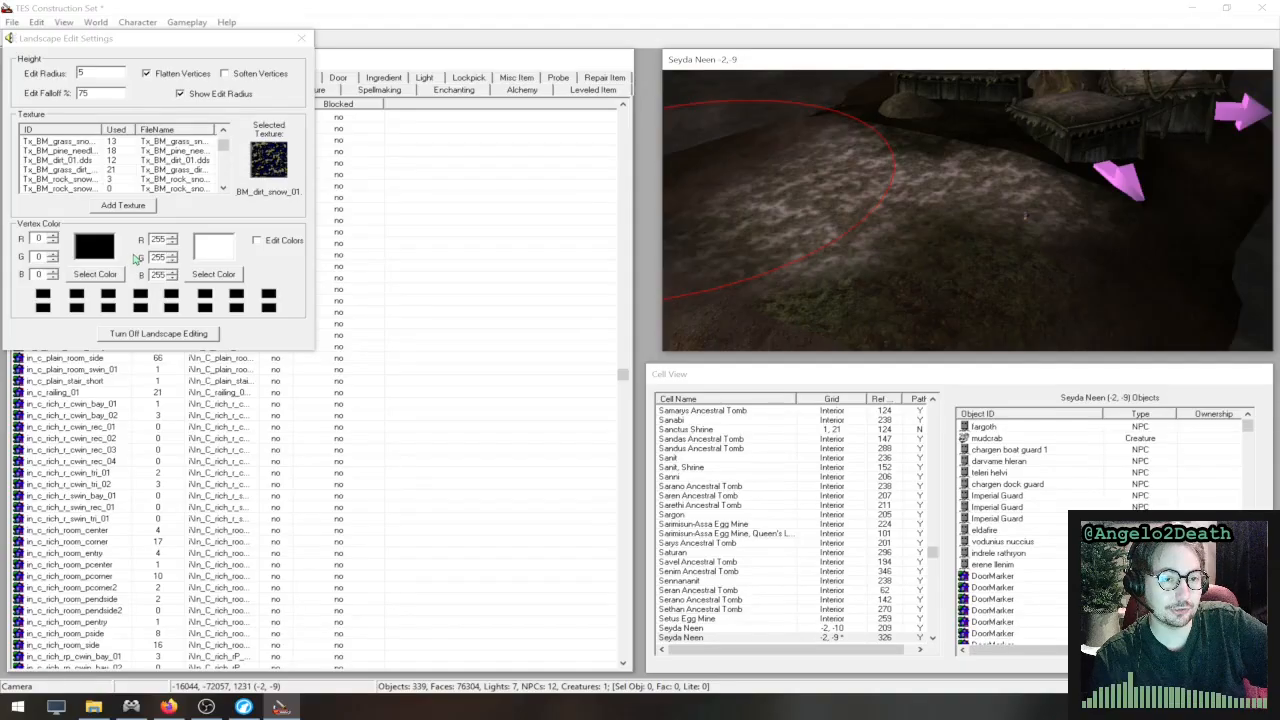
- Enable vertex color editing and paint the snowy ground black, followed by white, with the large brush
left_click(257, 241)
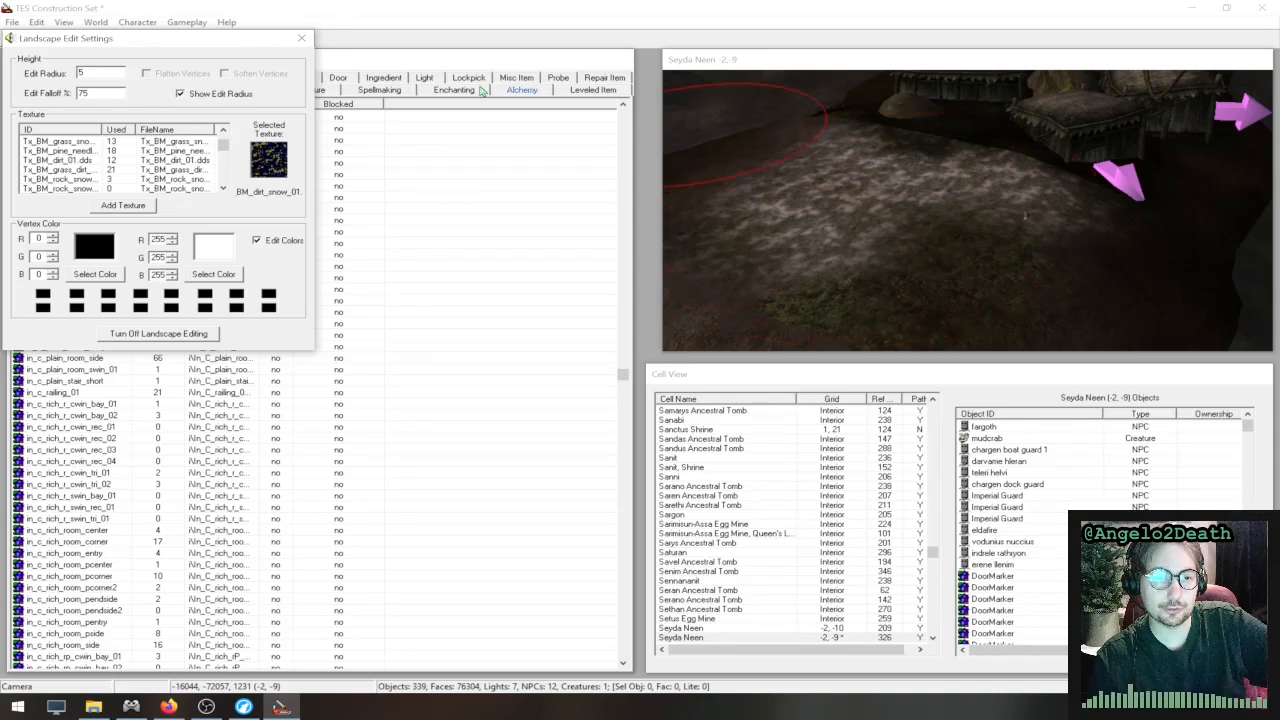
mouse_move(868, 174)
left_mouse_down()
mouse_move(883, 194)
mouse_move(1191, 211)
left_mouse_up()
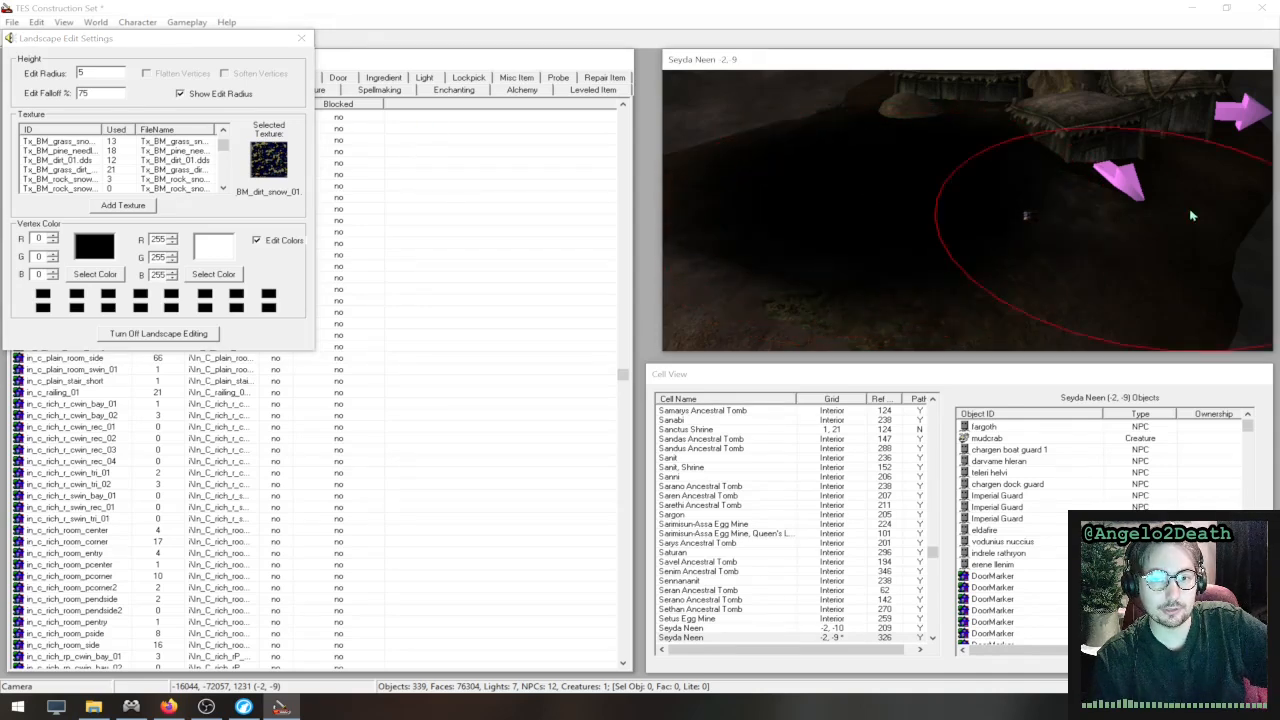
mouse_move(897, 194)
right_mouse_down()
mouse_move(897, 217)
mouse_move(757, 197)
mouse_move(897, 162)
right_mouse_up()
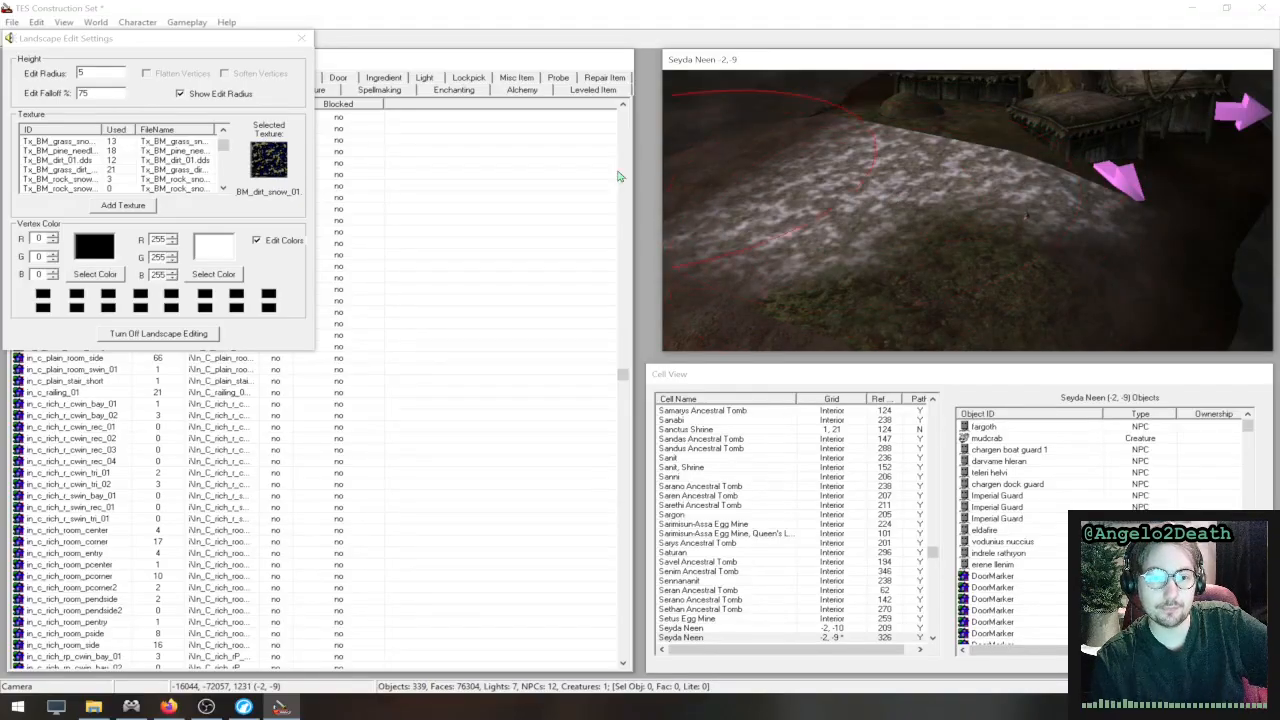
- Set the edit radius to 1 and paint a black stroke between the snow and the grass
double_click(88, 70)
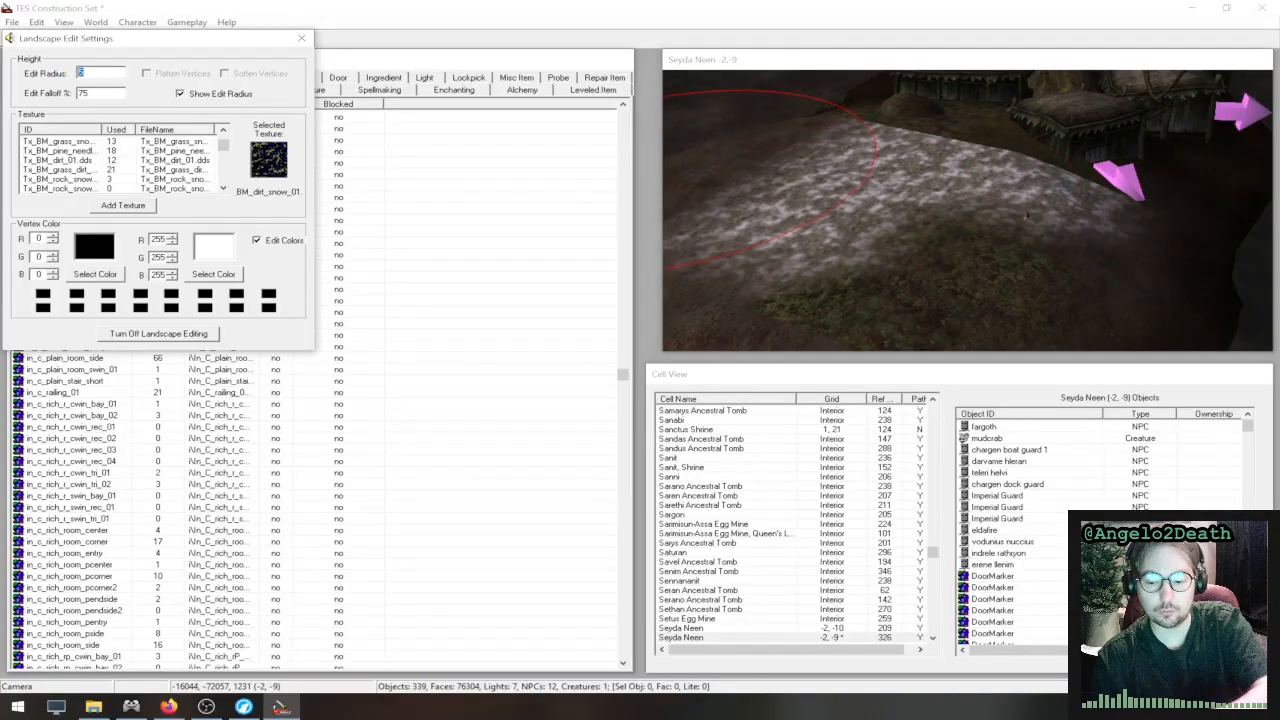
type("1")
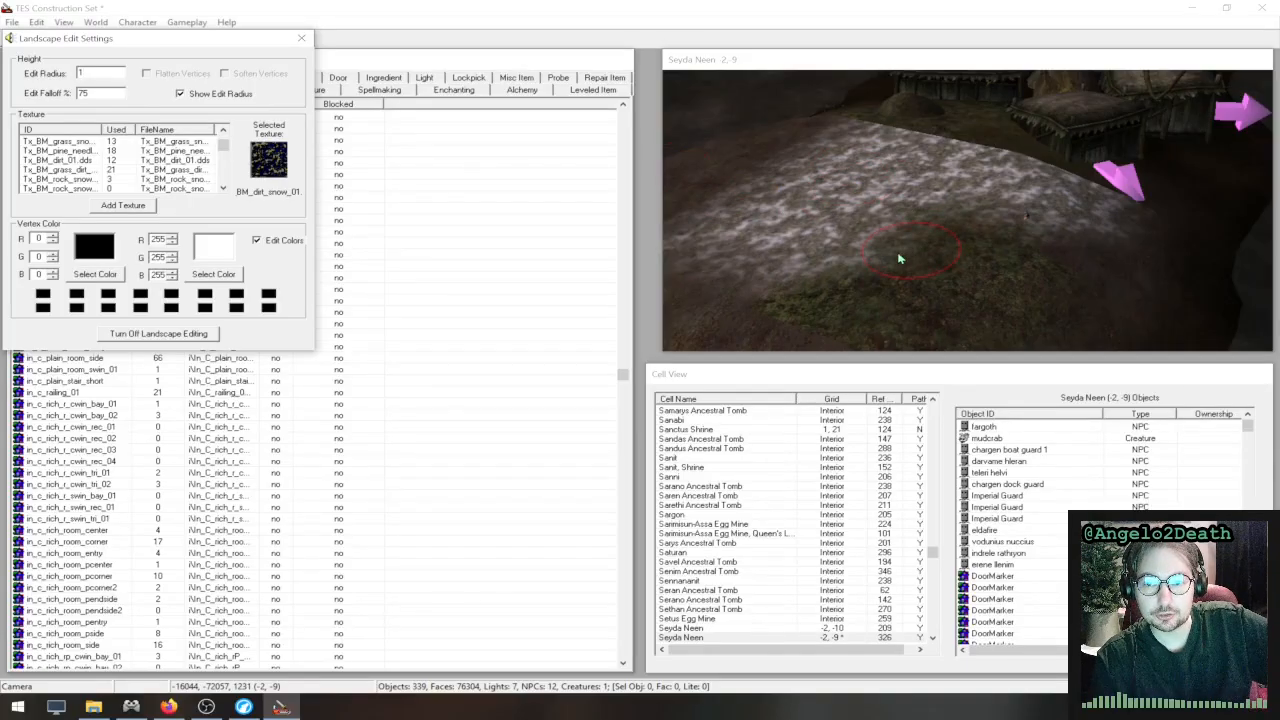
mouse_move(807, 279)
left_mouse_down()
mouse_move(923, 231)
mouse_move(1018, 245)
left_mouse_up()
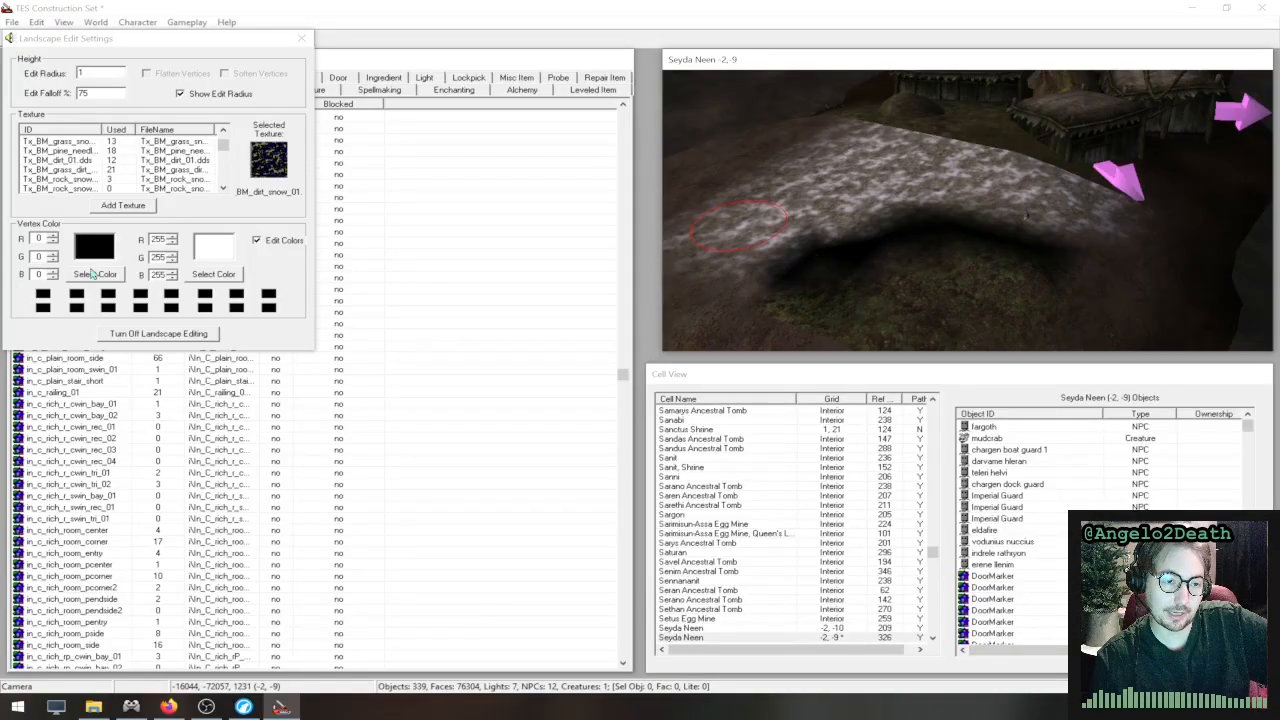
- Set the first vertex color to olive (128, 128, 0), paint it over part of the snowy ground, and finish landscape editing
left_click(94, 274)
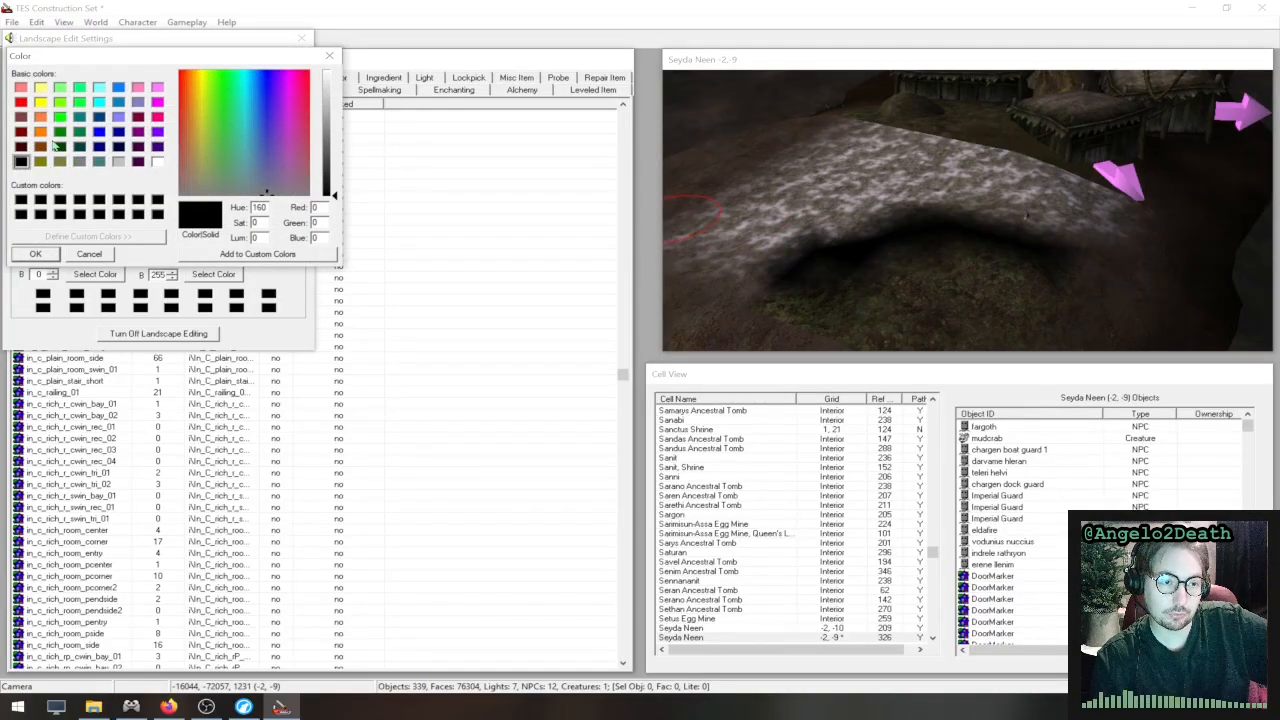
left_click(42, 162)
left_click(35, 254)
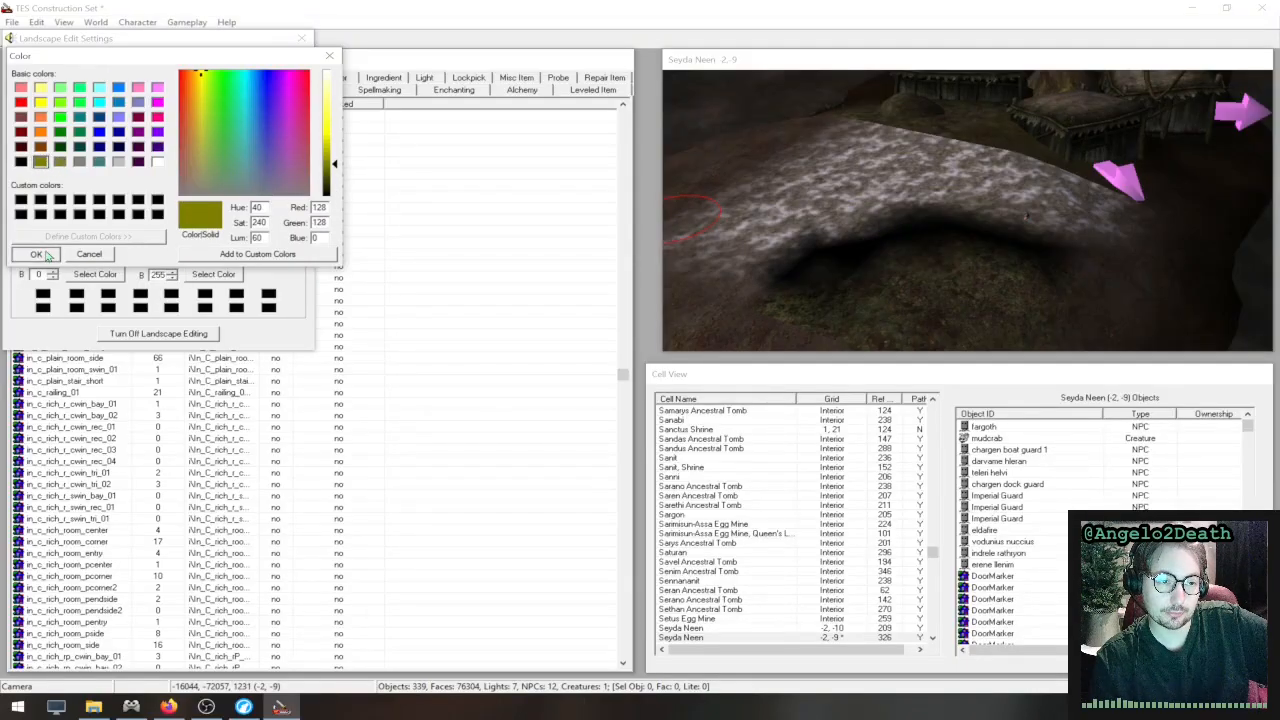
mouse_move(799, 258)
left_mouse_down()
mouse_move(961, 231)
mouse_move(1066, 263)
mouse_move(946, 234)
mouse_move(810, 237)
left_mouse_up()
mouse_move(831, 206)
left_mouse_down()
mouse_move(880, 209)
mouse_move(737, 271)
mouse_move(853, 271)
left_mouse_up()
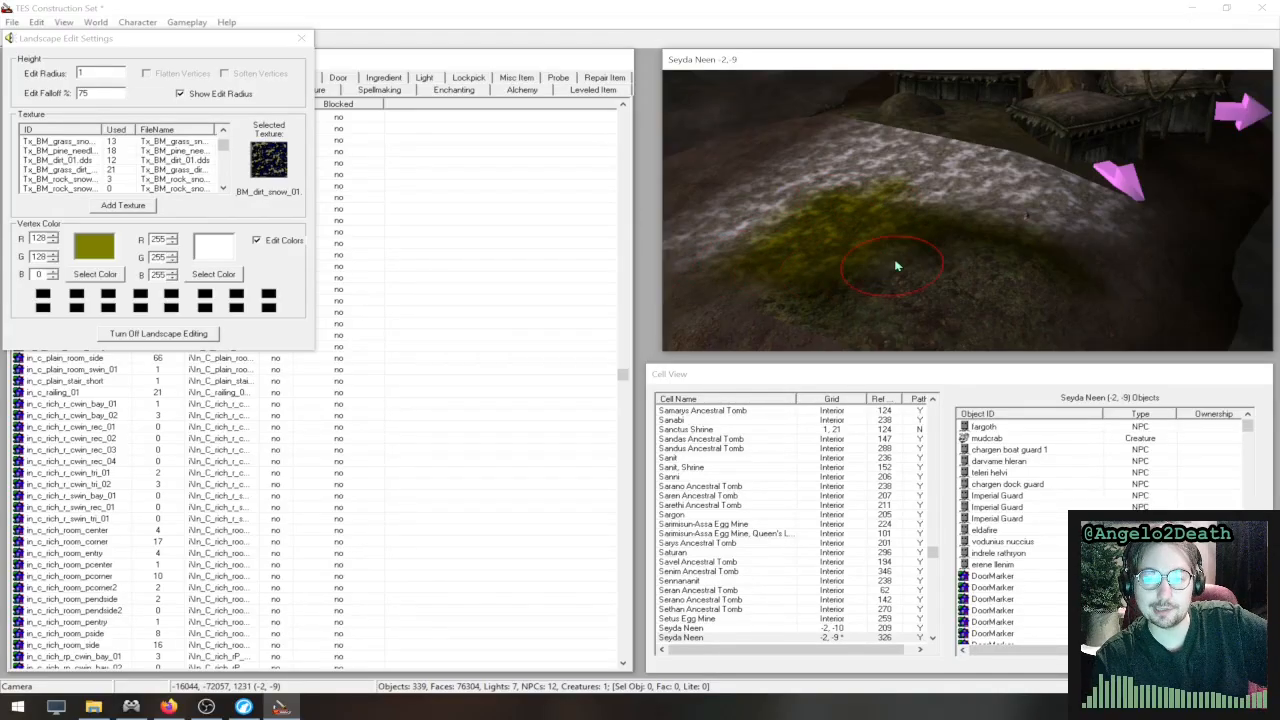
left_click_drag(942, 211, 975, 237)
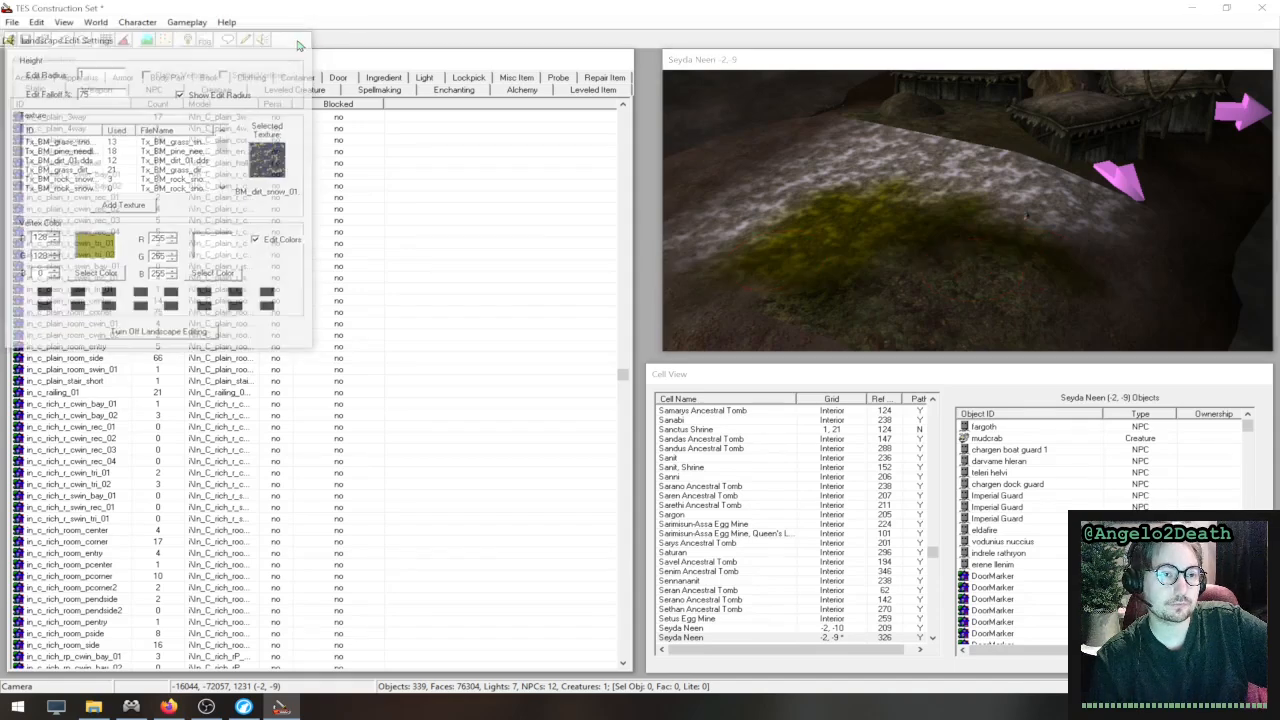
left_click(301, 38)
- Look through the list of magic effects and their settings, and close it without changes
left_click(190, 22)
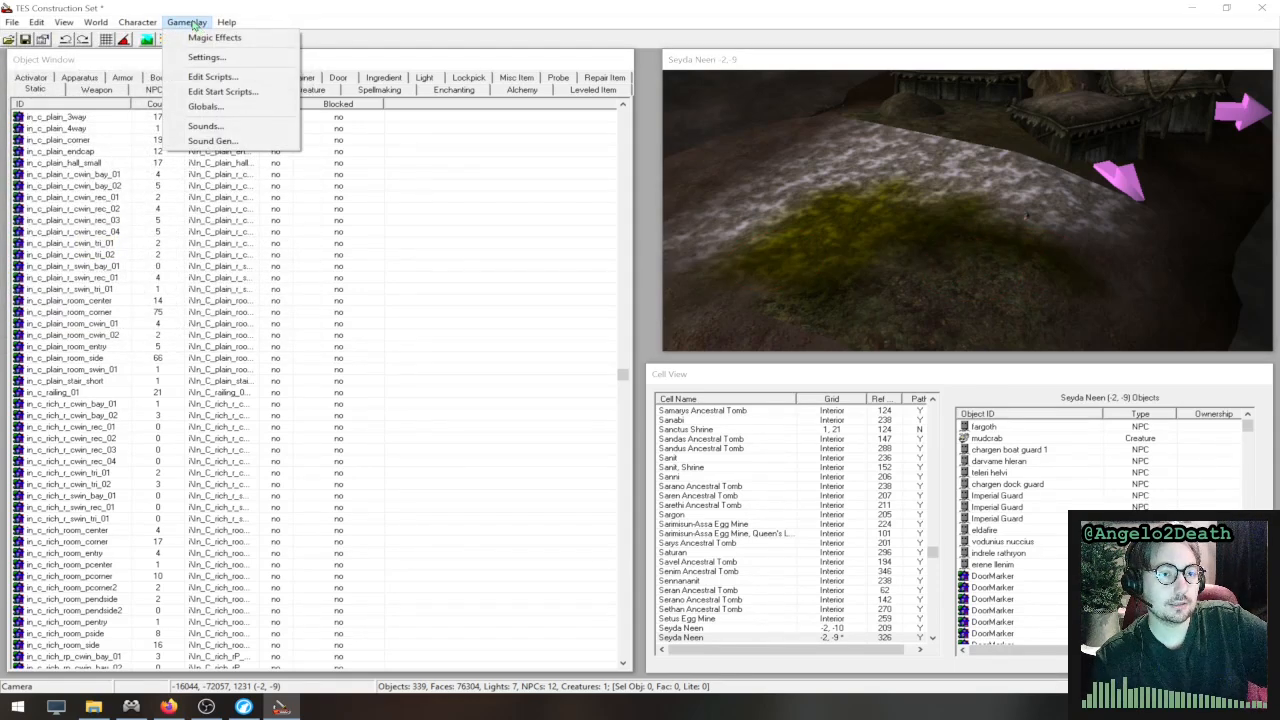
left_click(214, 37)
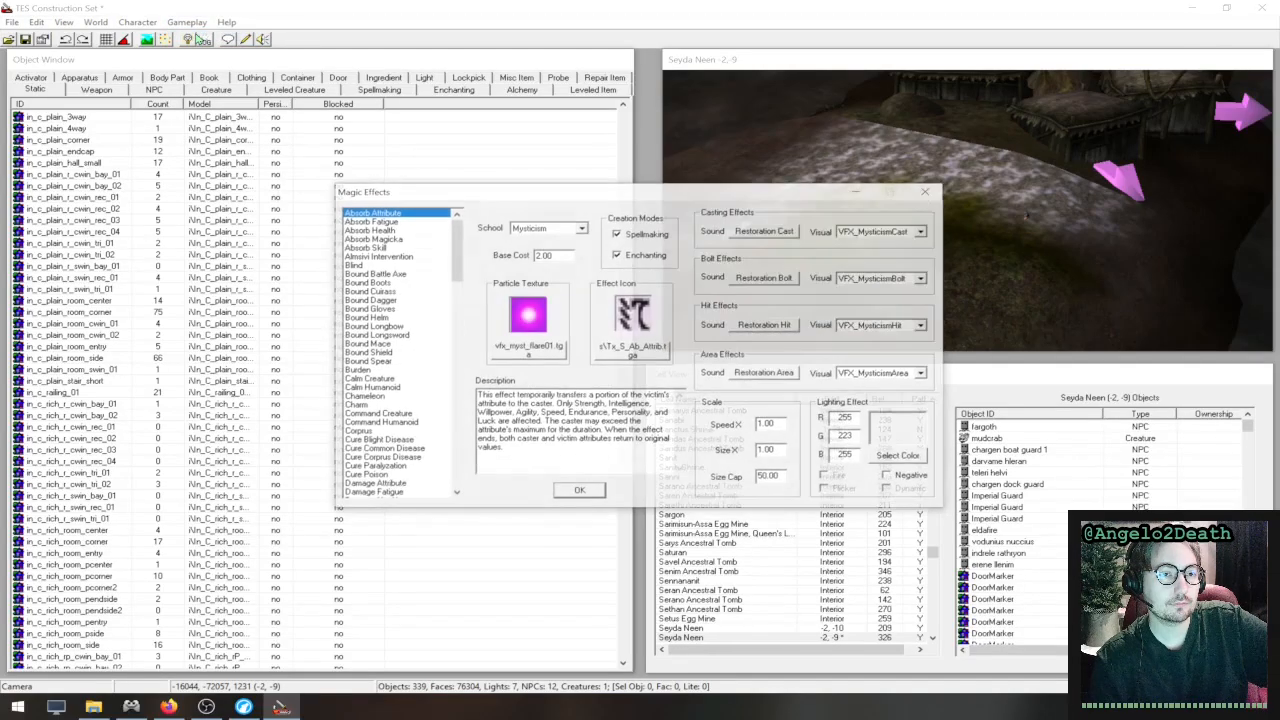
scroll(418, 316, "down", 14)
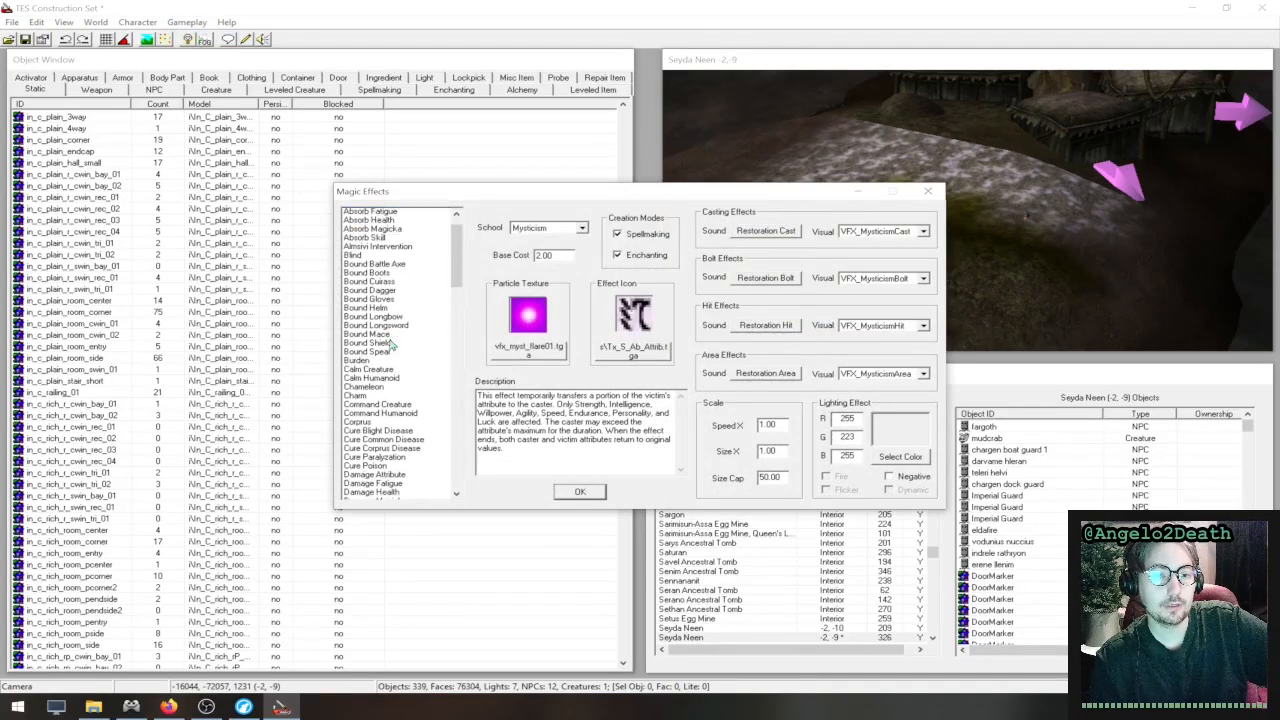
left_click(928, 191)
- Browse the game's sound list, check the Alma_hit0 entry's file and volume settings, and dismiss the list
left_click(190, 22)
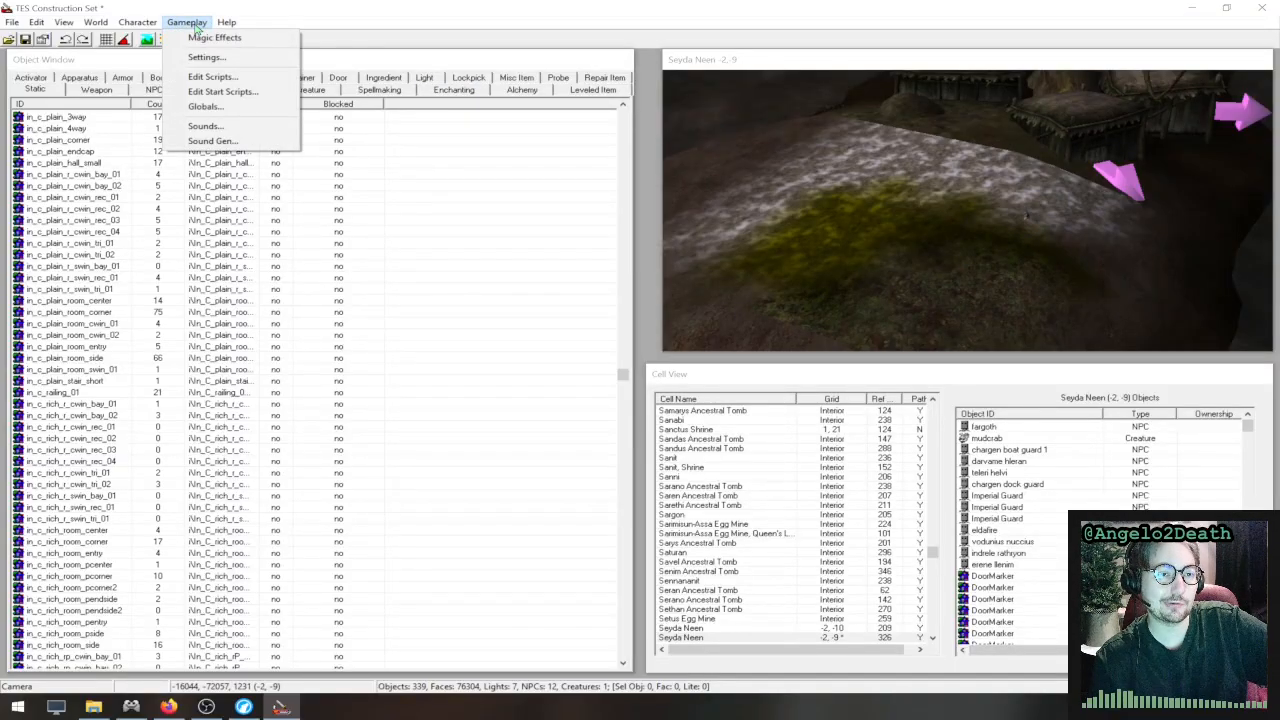
left_click(230, 127)
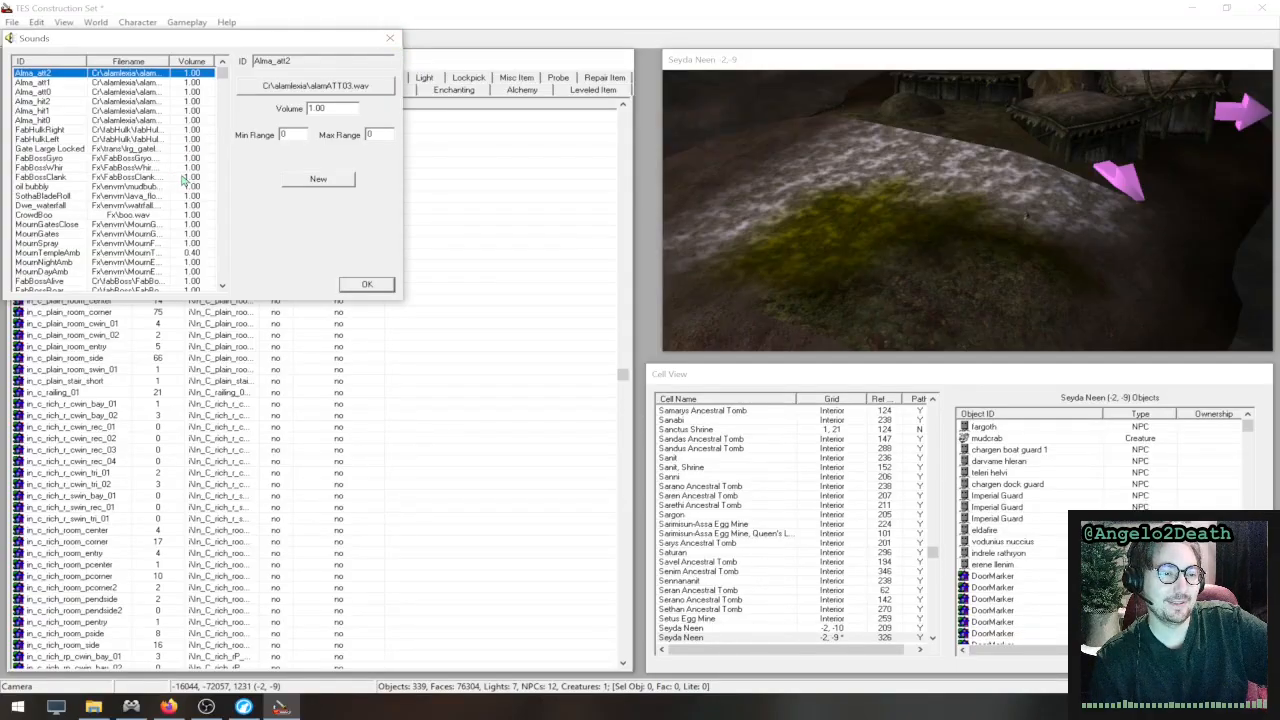
scroll(183, 180, "down", 6)
scroll(183, 180, "up", 6)
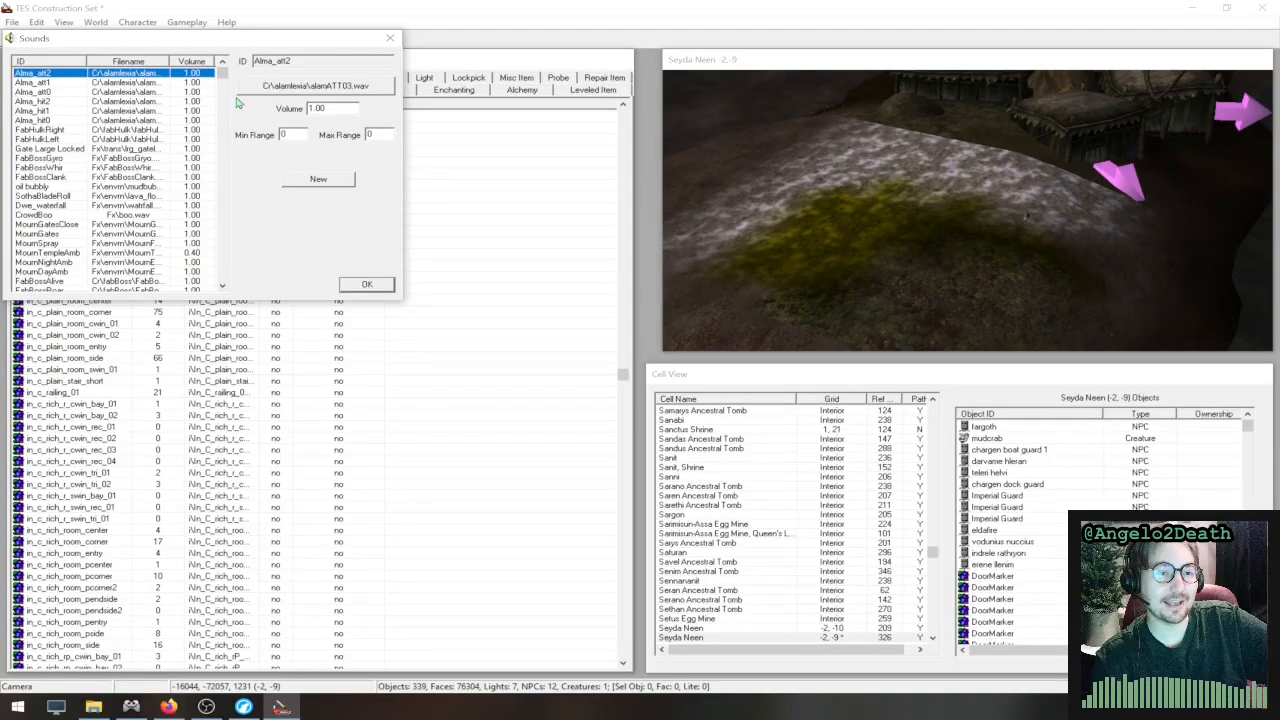
left_click(100, 121)
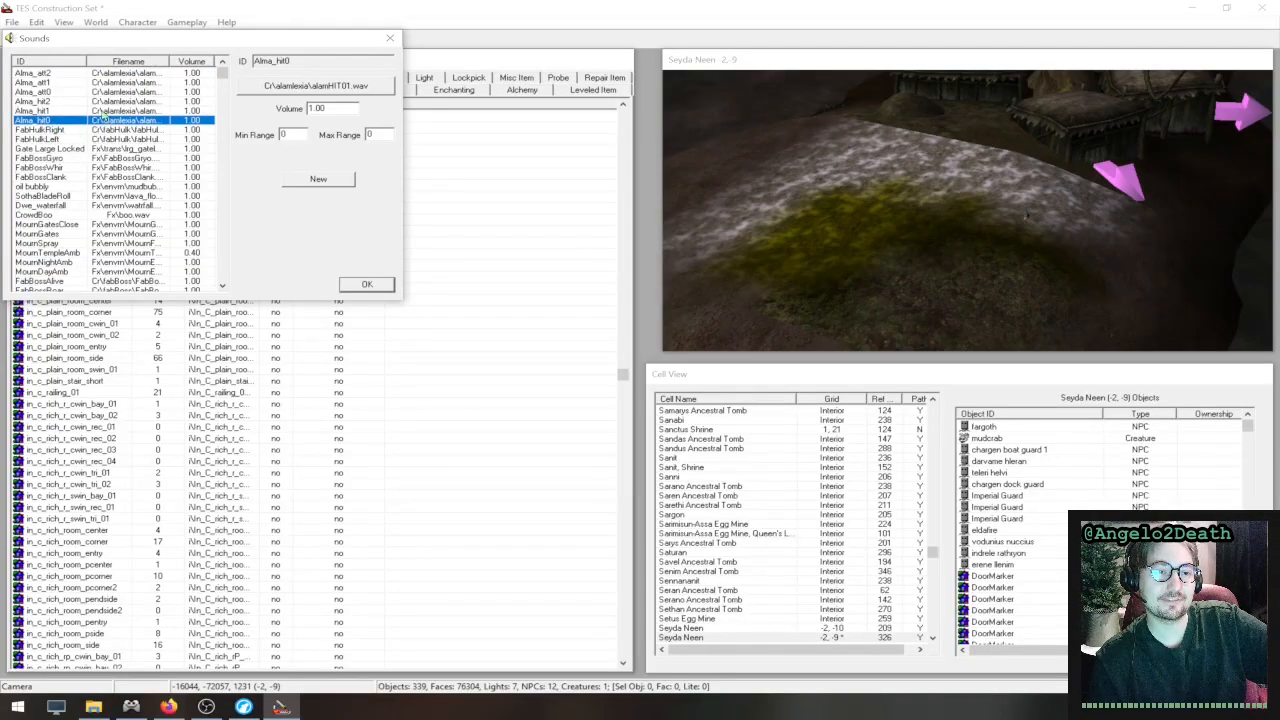
left_click(390, 38)
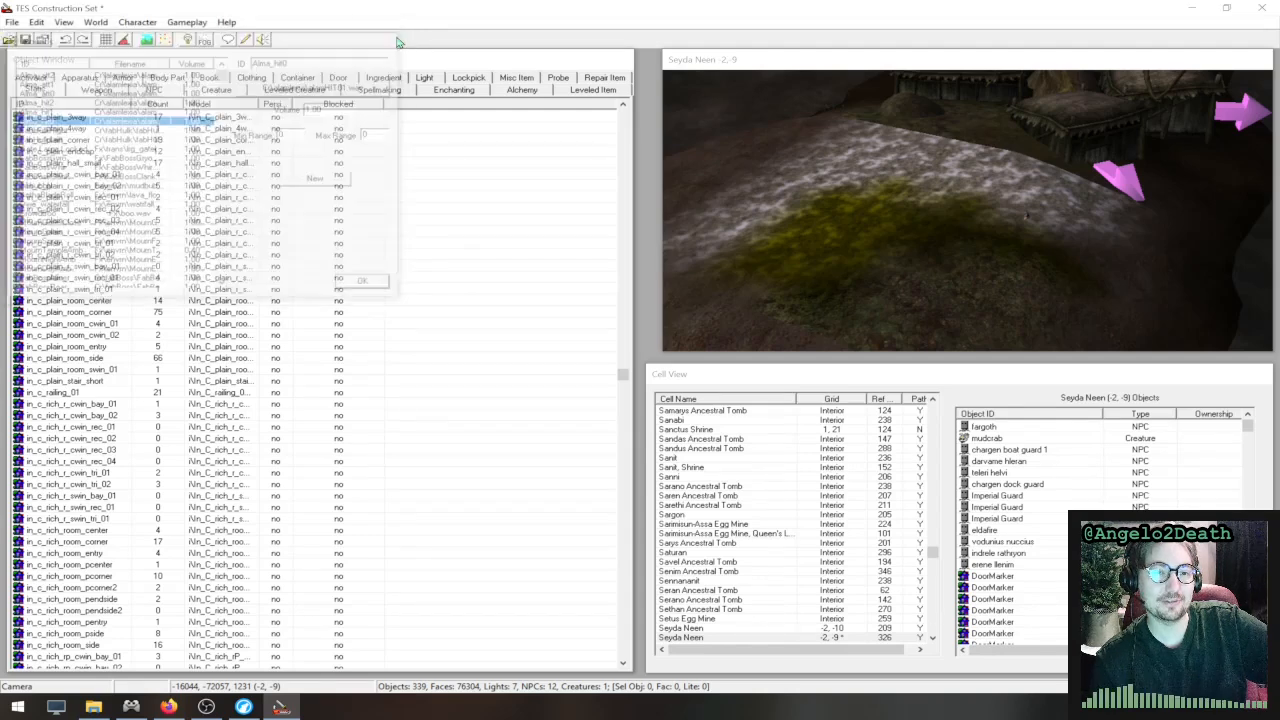
- Examine the global variables and the value field of artoriachosen, and close the list without changes
left_click(137, 22)
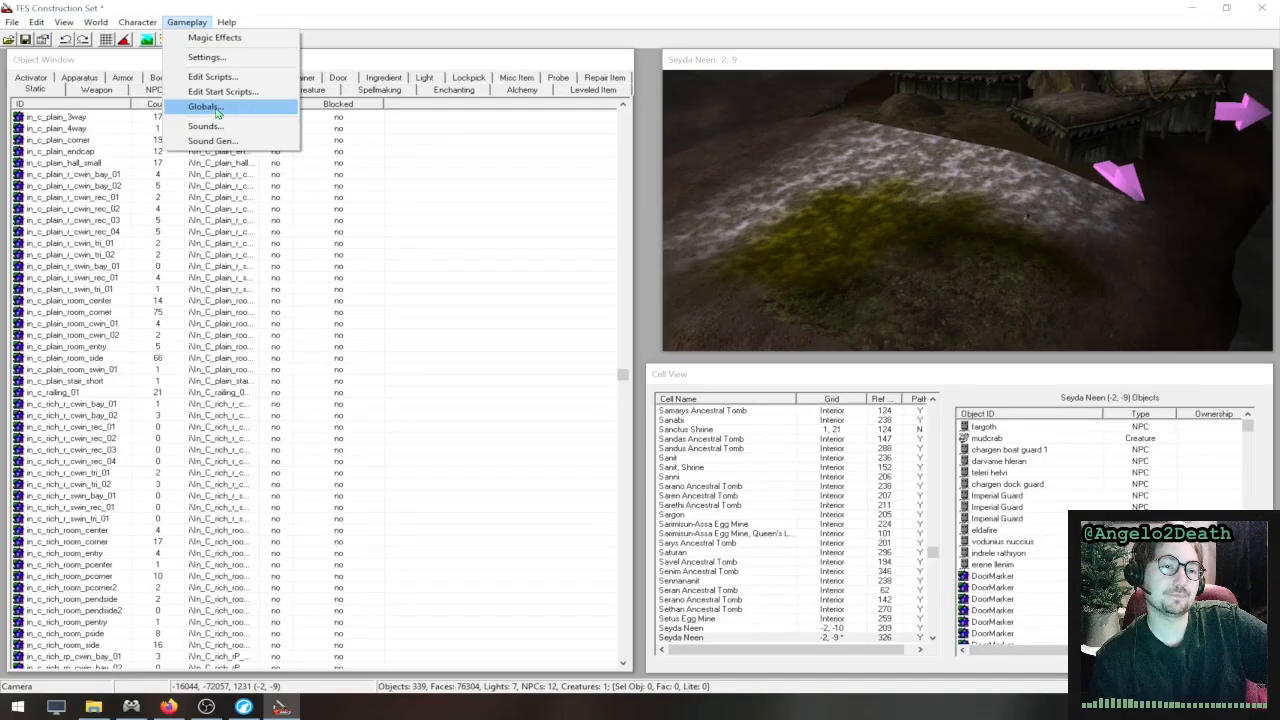
left_click(216, 111)
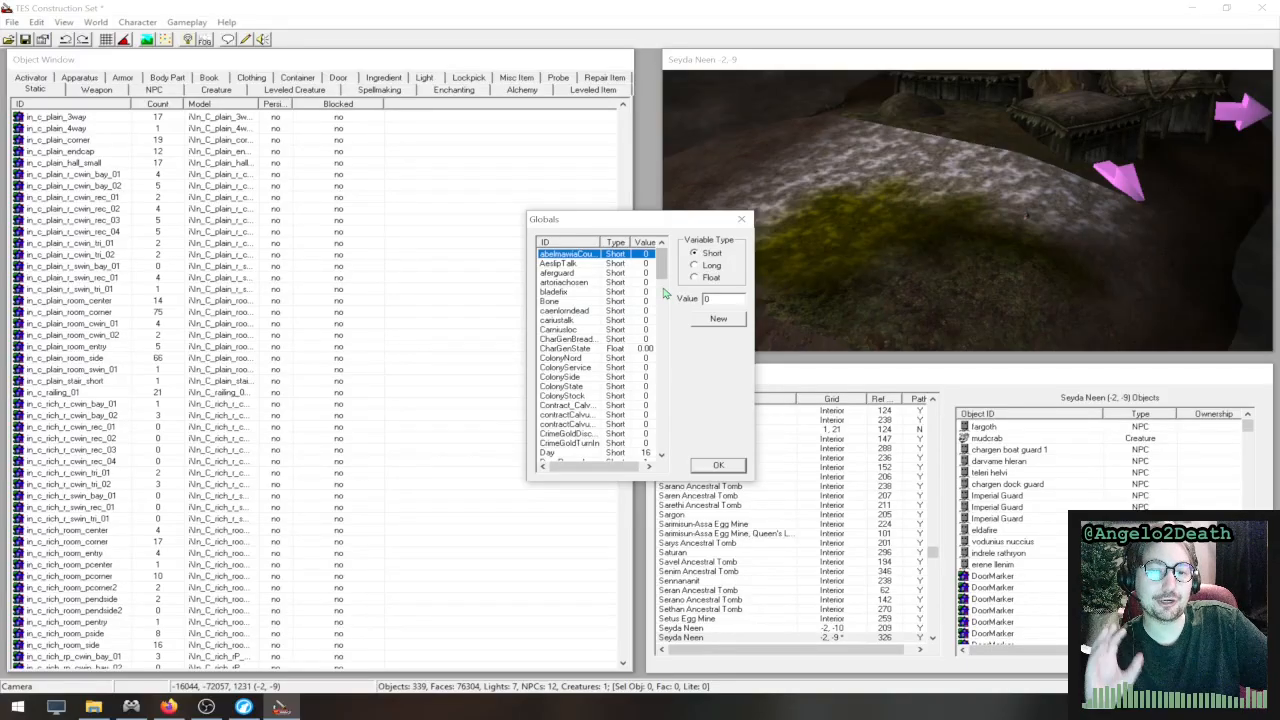
left_click(568, 283)
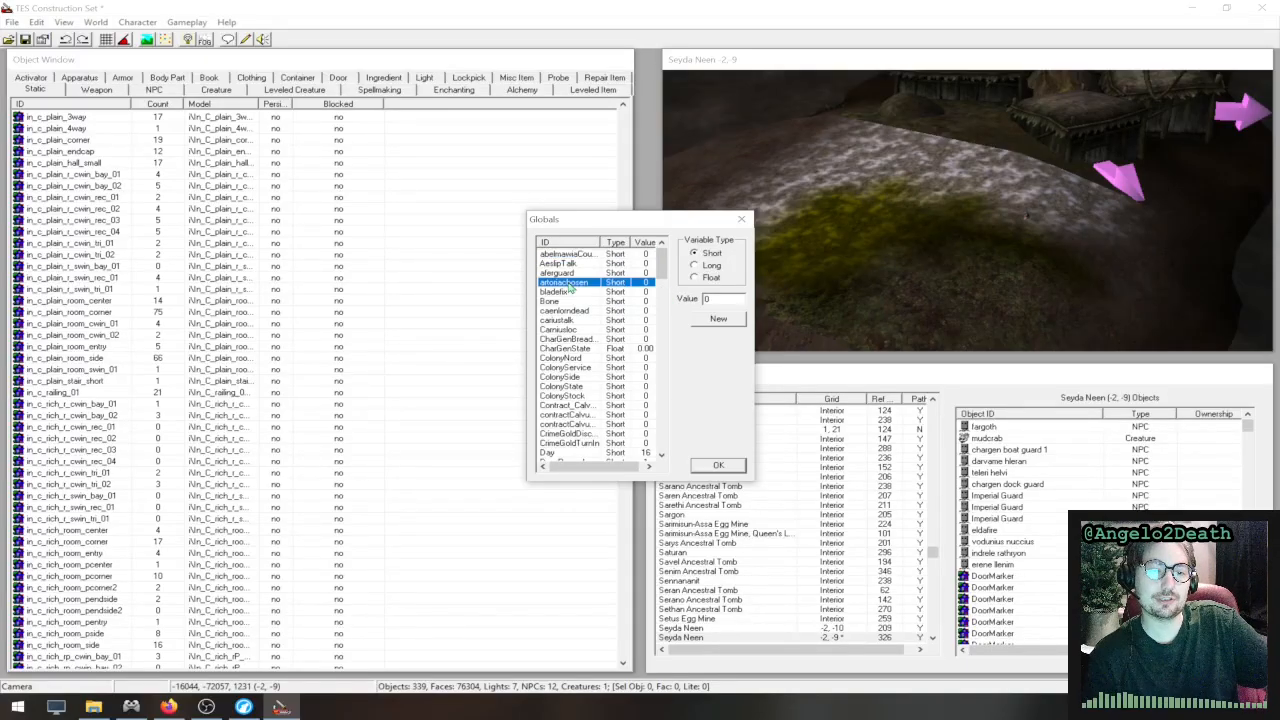
double_click(714, 298)
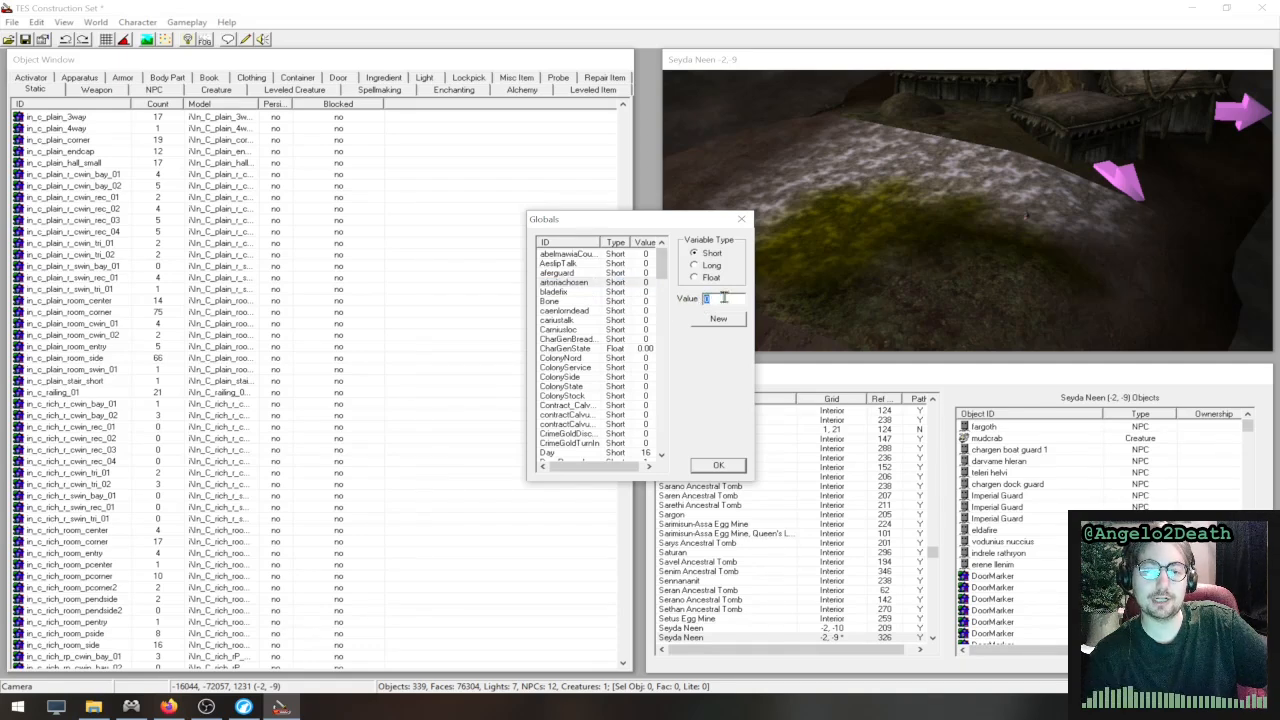
left_click(732, 298)
double_click(732, 298)
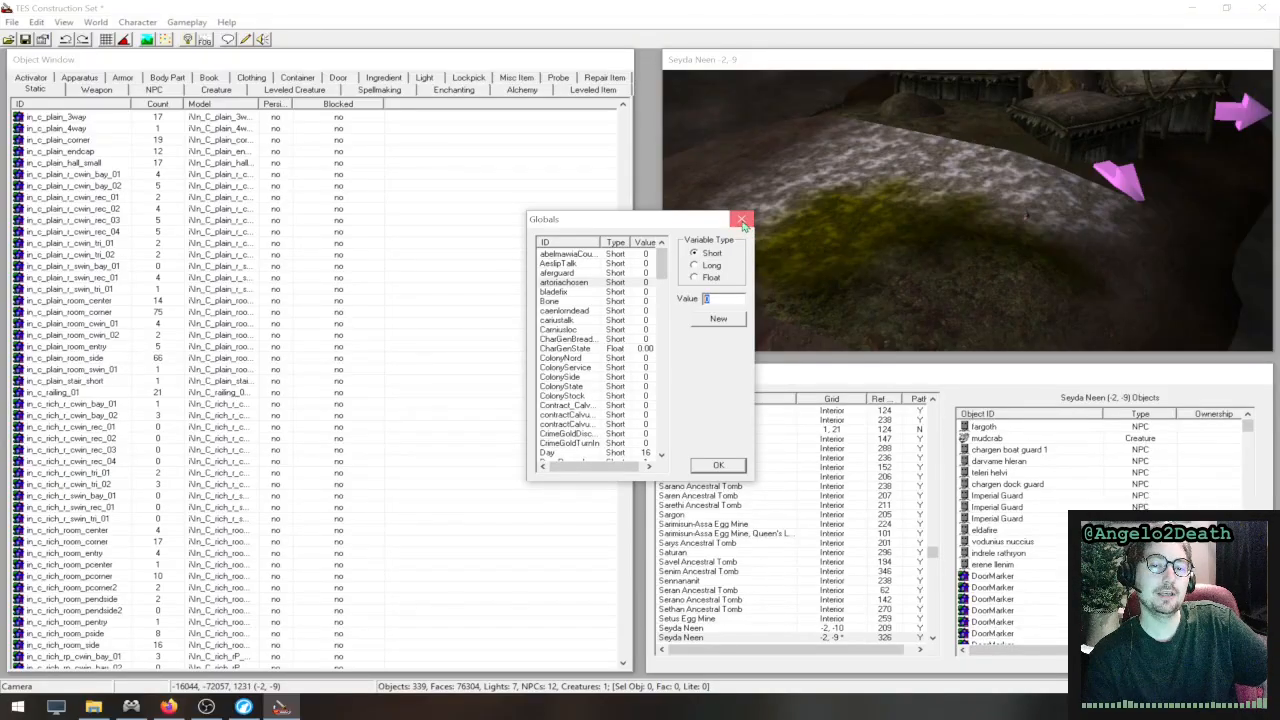
left_click(741, 219)
- Open the region settings and examine the weather chances and sounds of the Bitter Coast Region
left_click(184, 22)
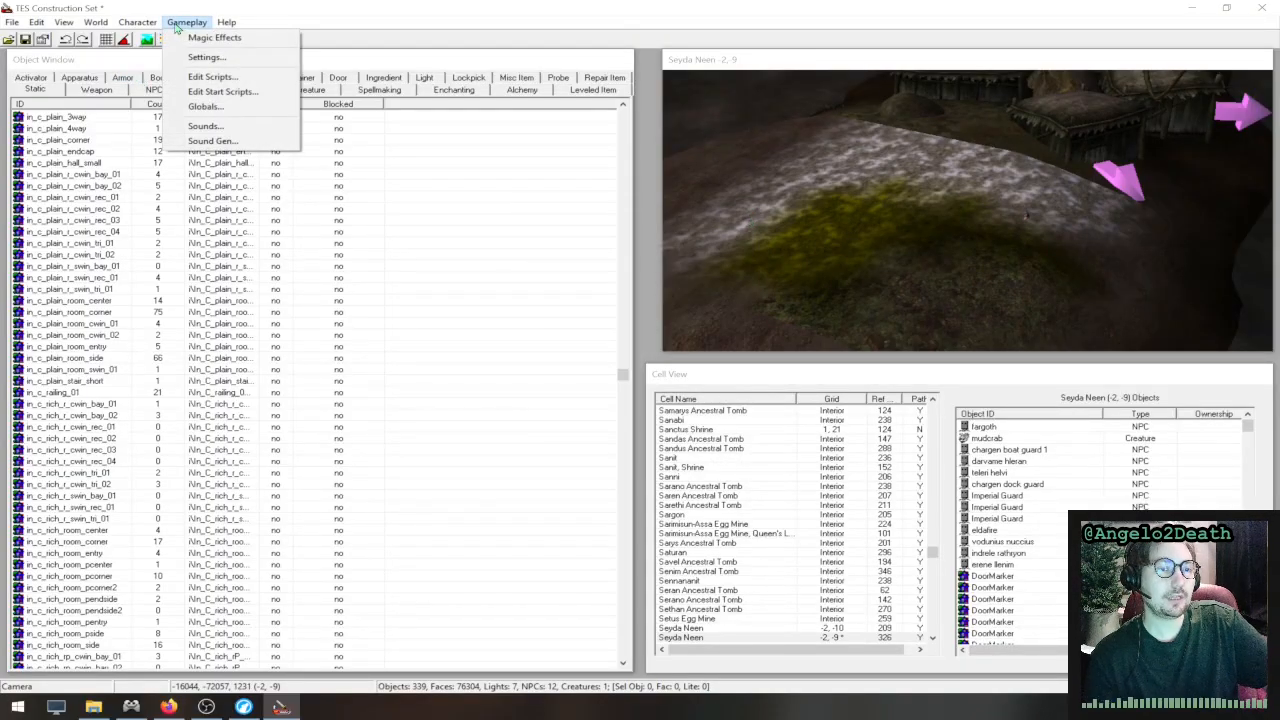
mouse_move(156, 25)
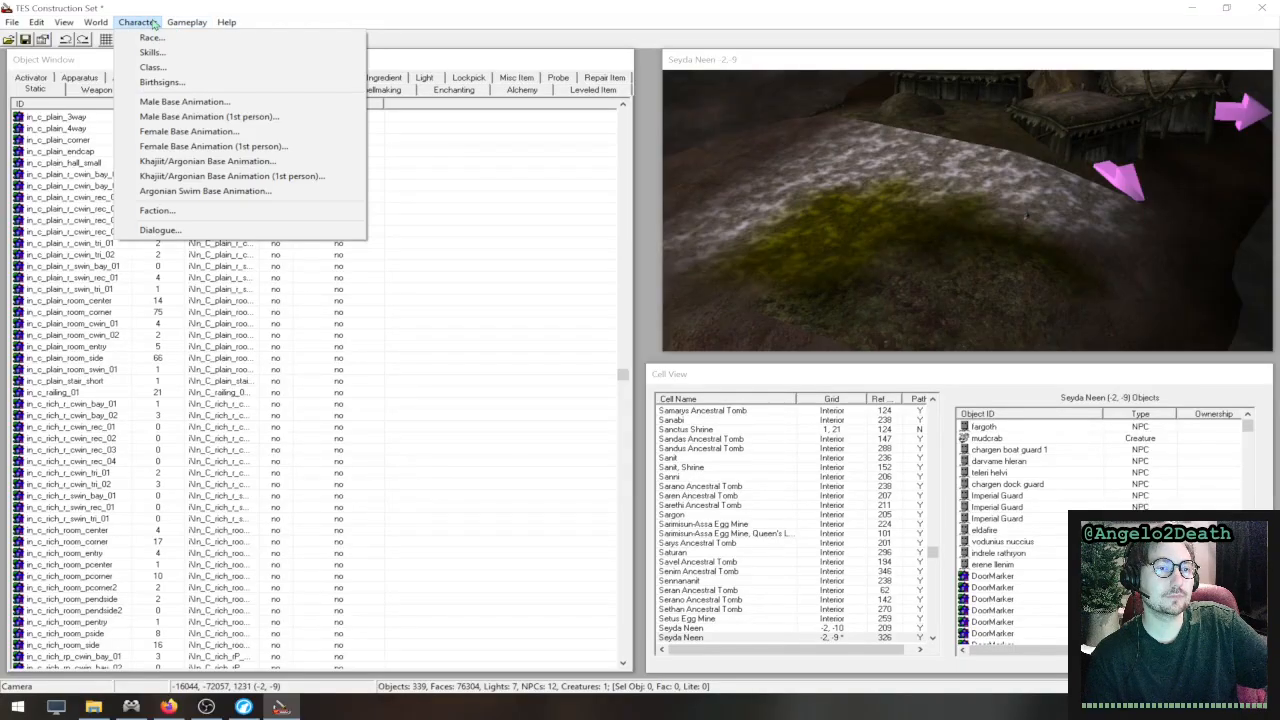
mouse_move(97, 22)
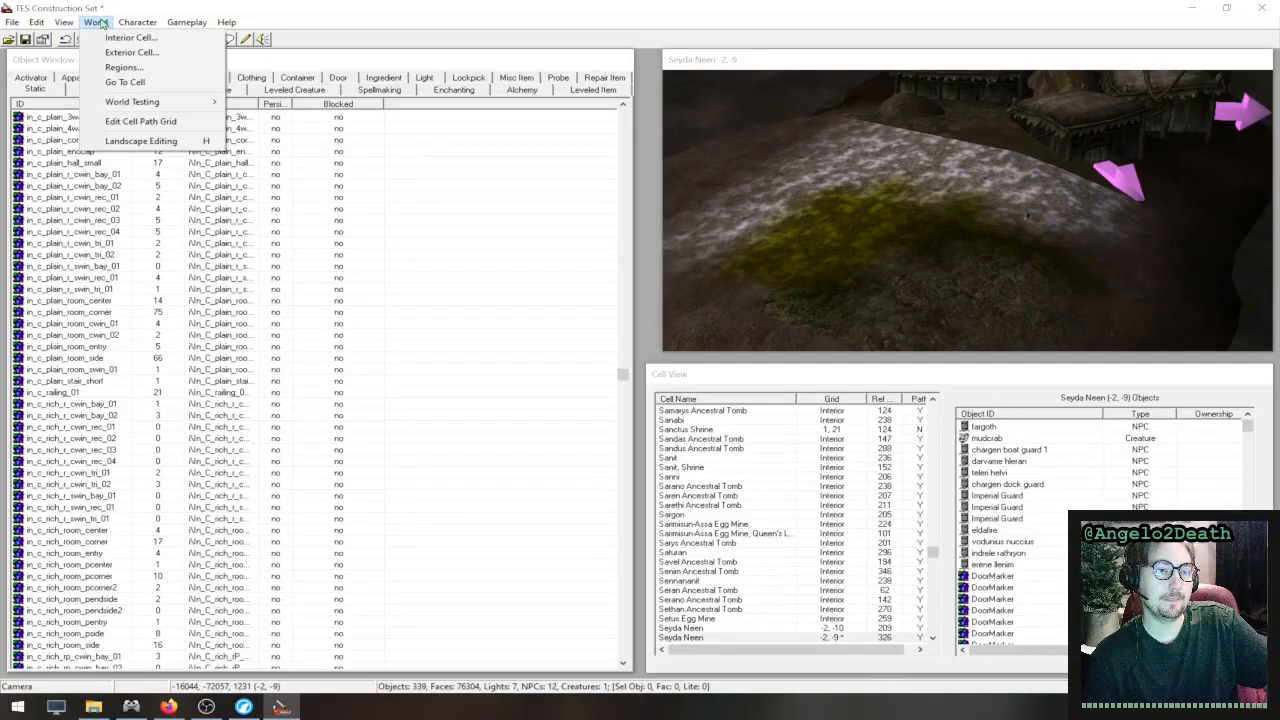
left_click(126, 67)
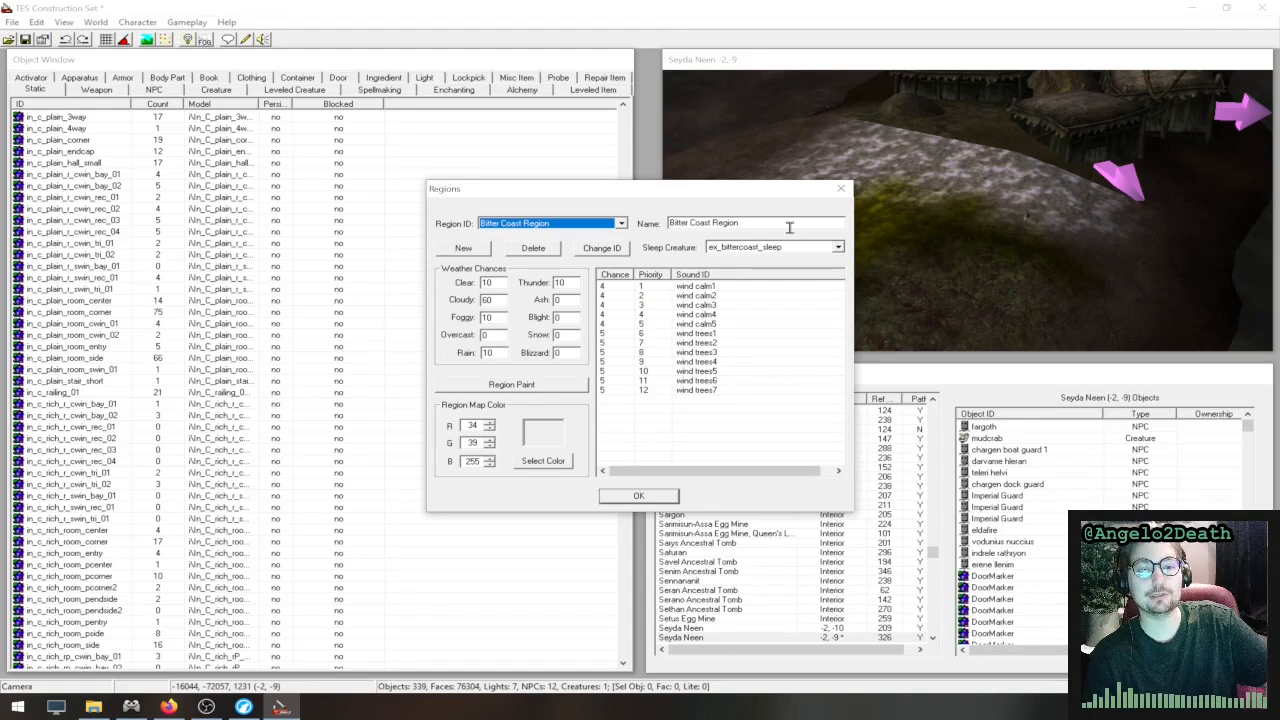
- Close the region settings without making changes and return to the landscape view
left_click(842, 190)
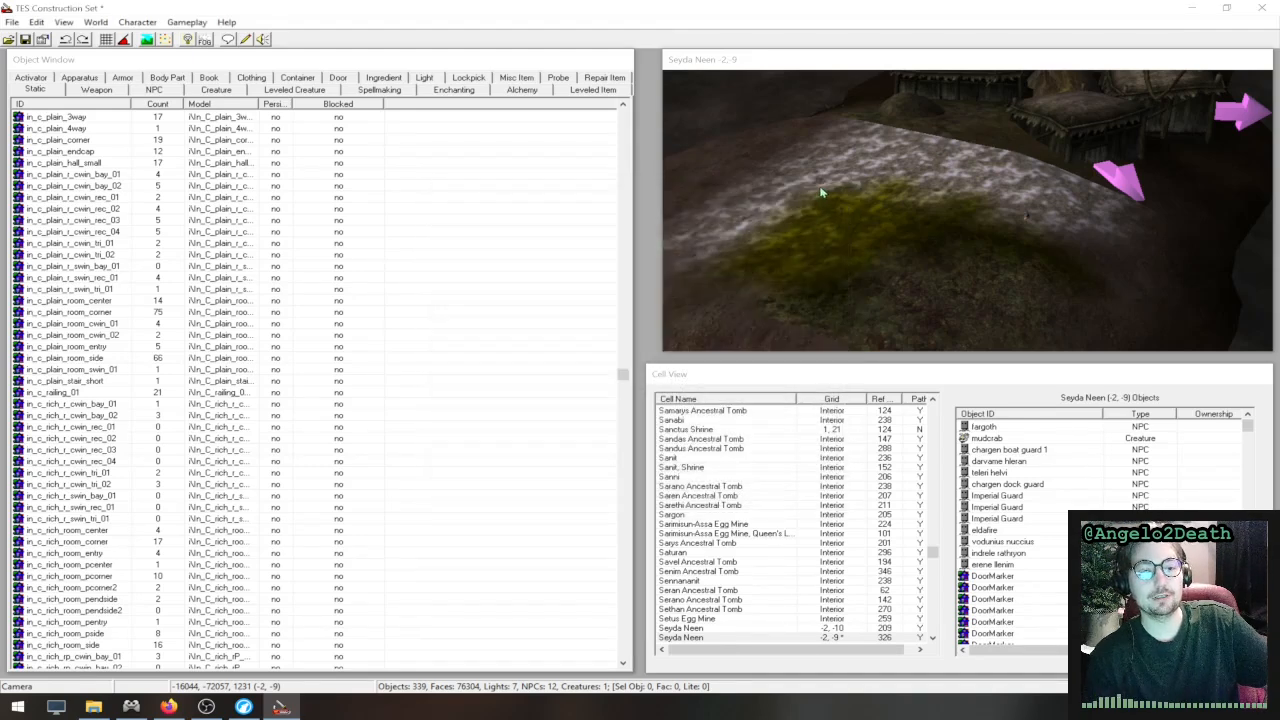
scroll(1055, 267, "down", 2)
scroll(997, 263, "down", 3)
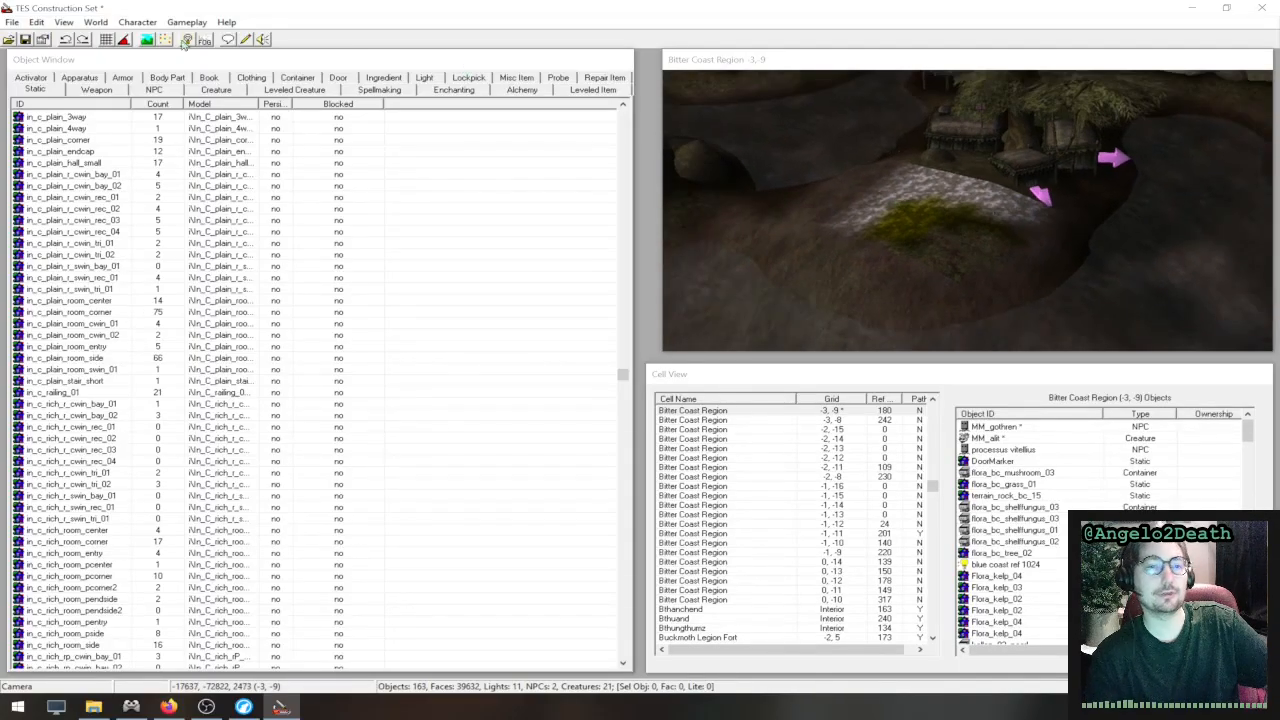
- Show the Preview Window, look over its animation playback controls, and close it
left_click(62, 22)
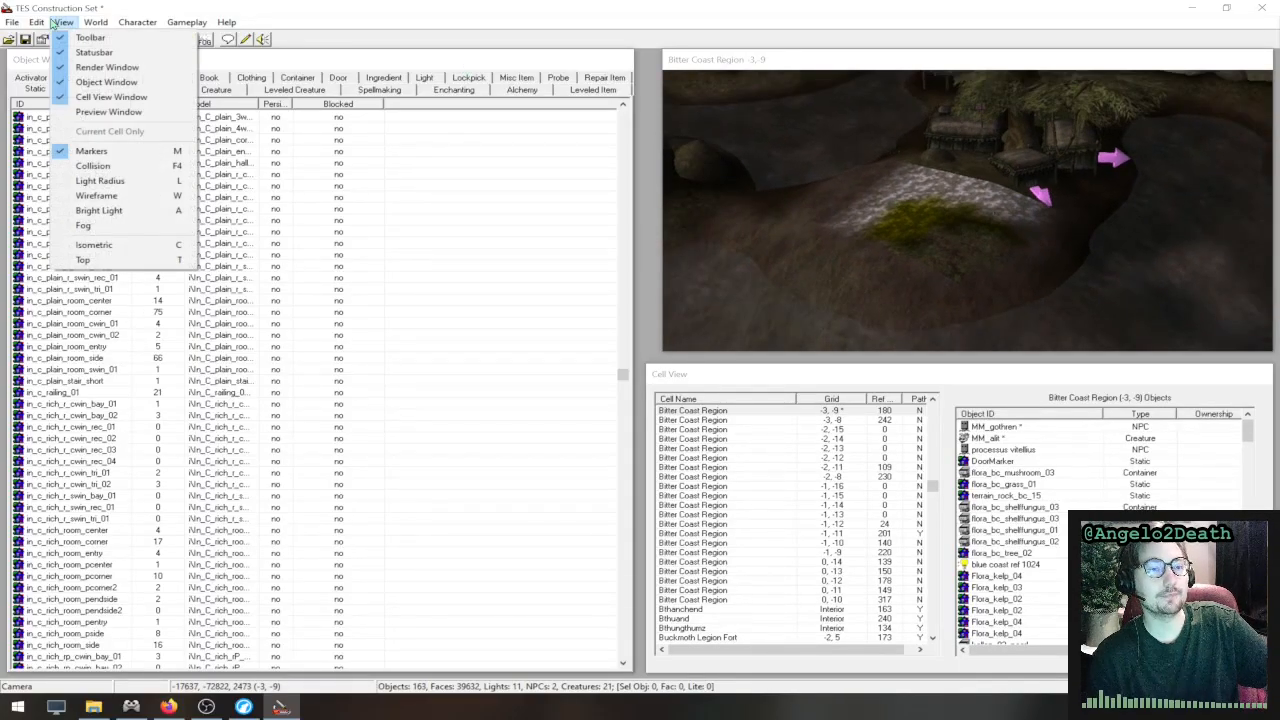
left_click(88, 22)
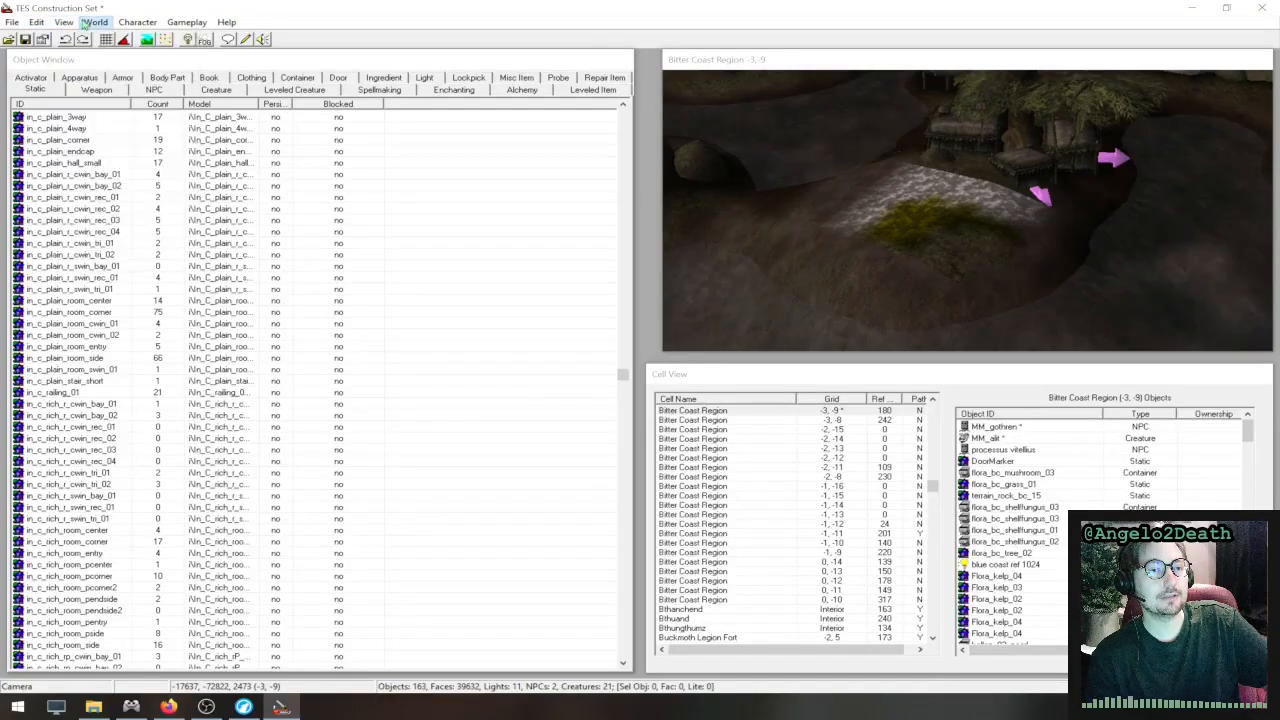
left_click(90, 23)
mouse_move(65, 24)
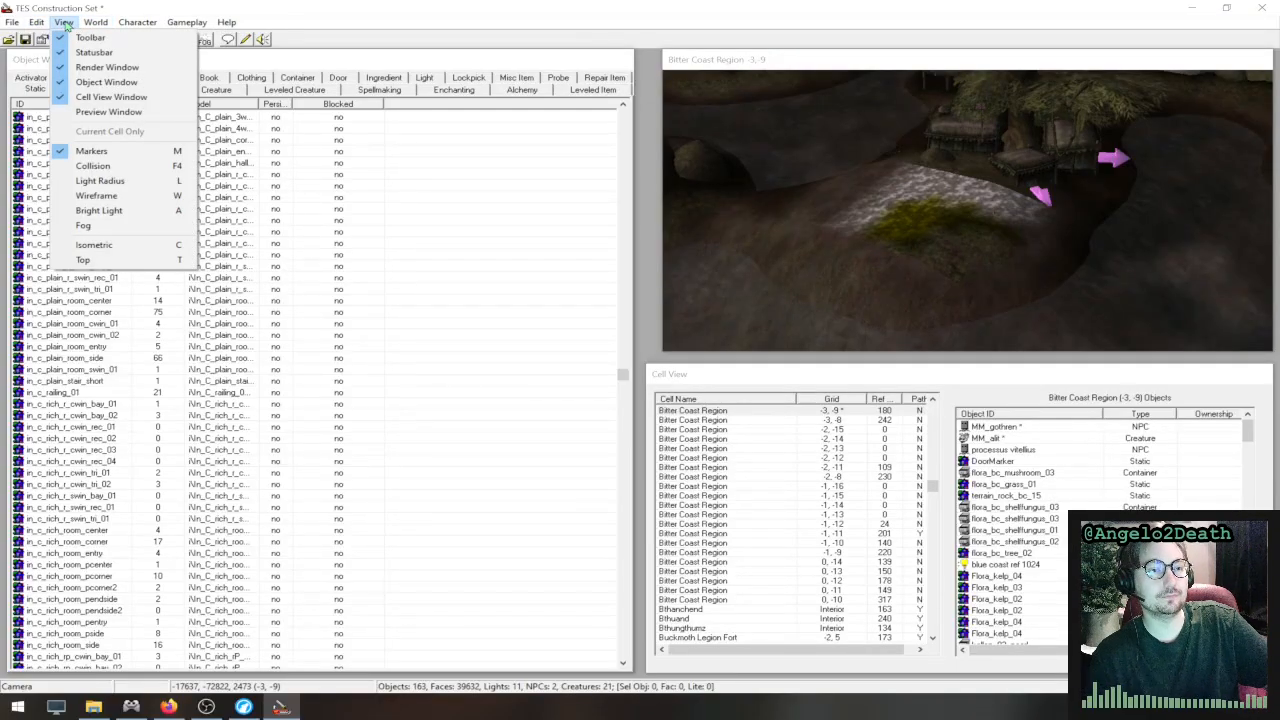
left_click(113, 119)
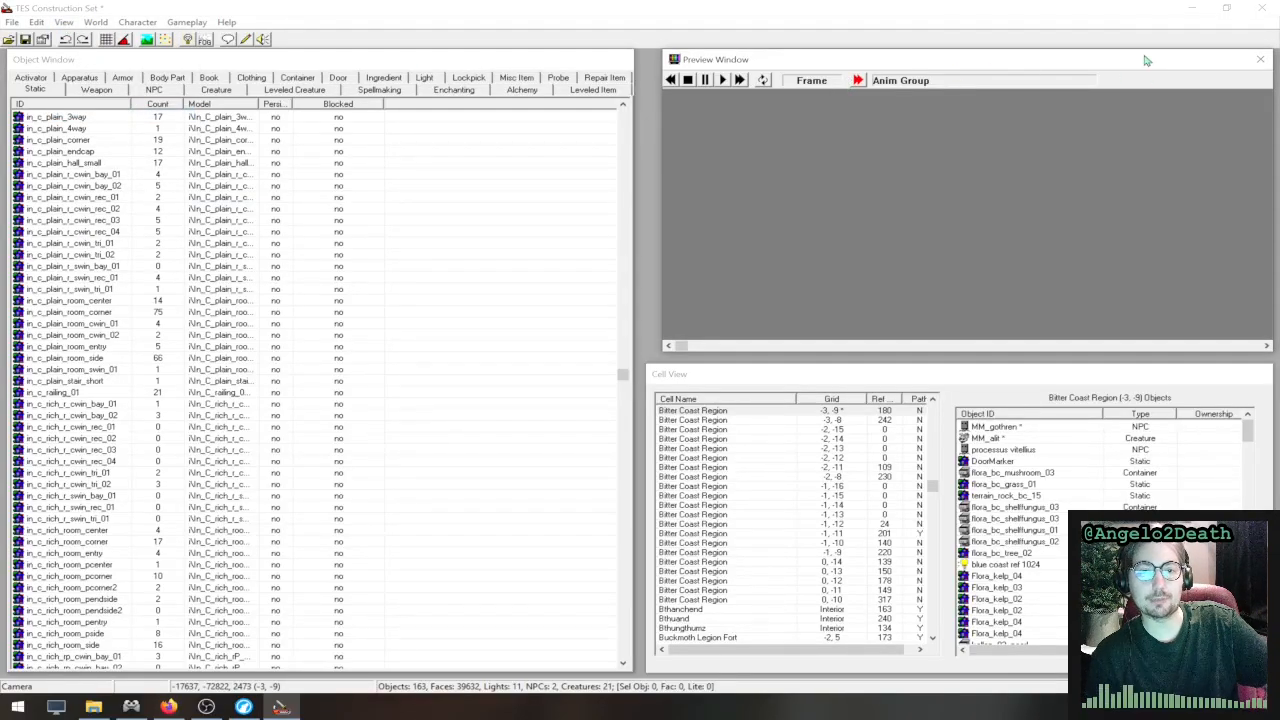
left_click(1262, 61)
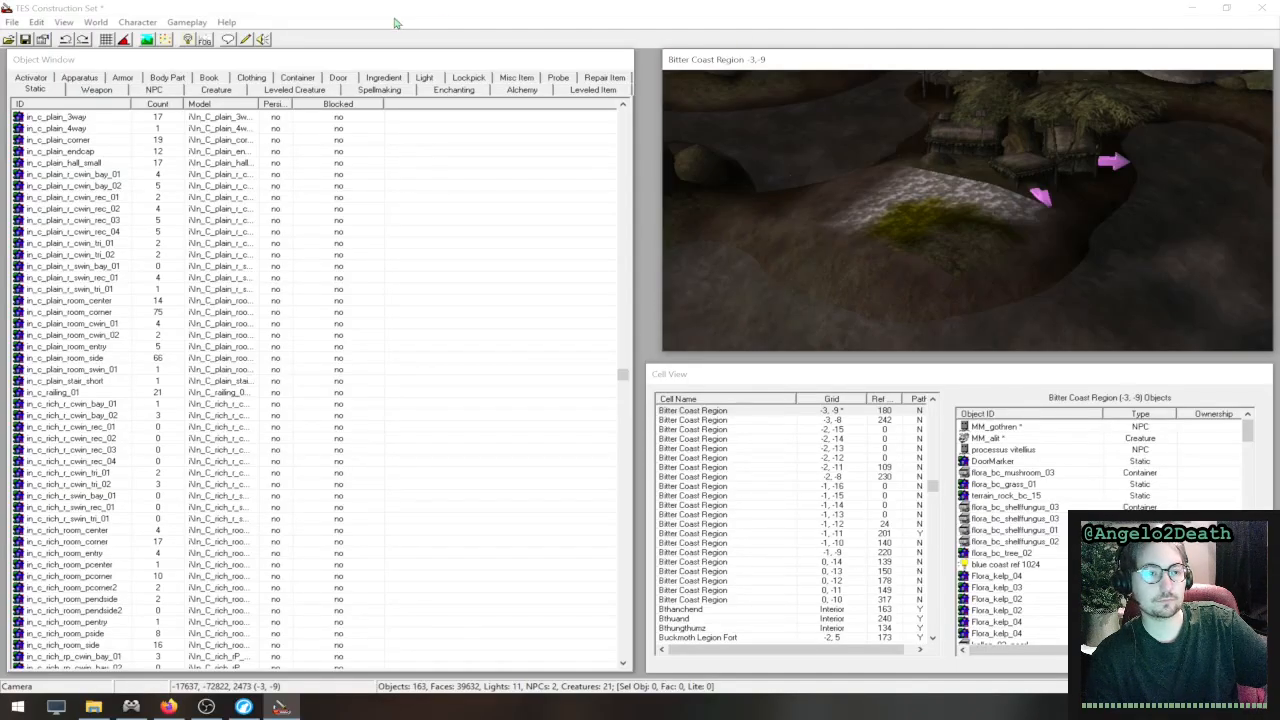
left_click(63, 22)
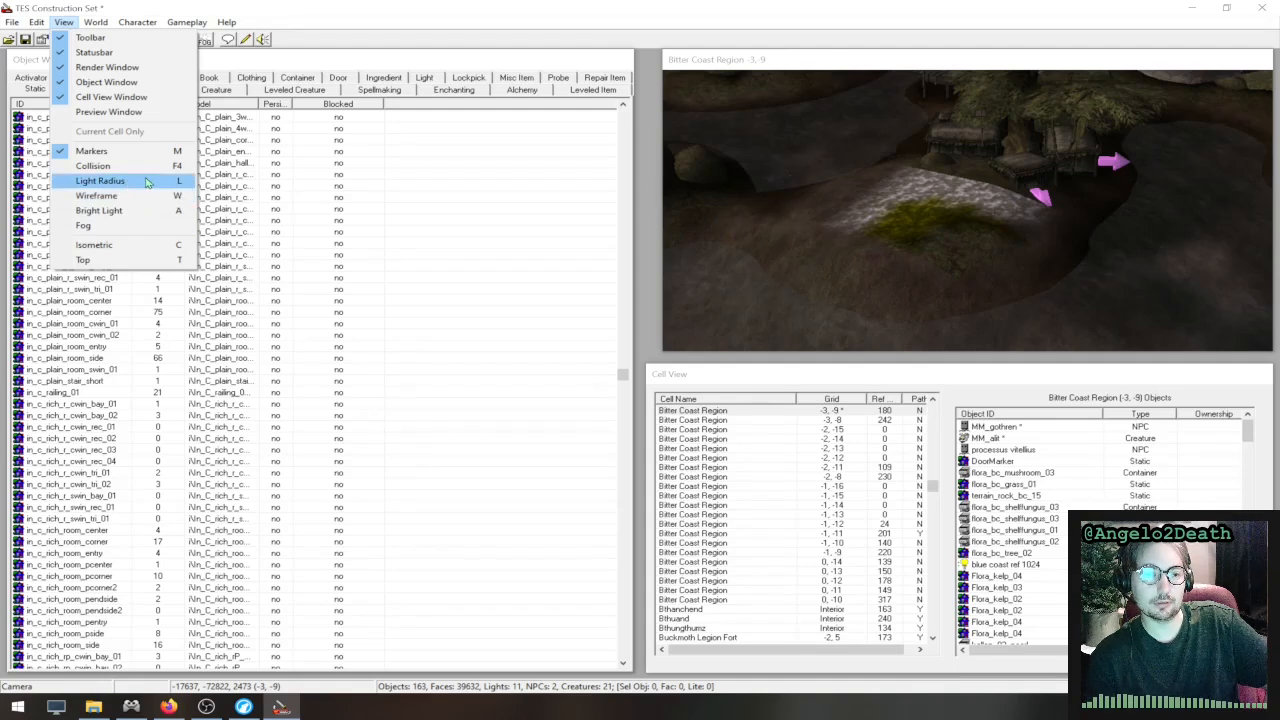
mouse_move(36, 22)
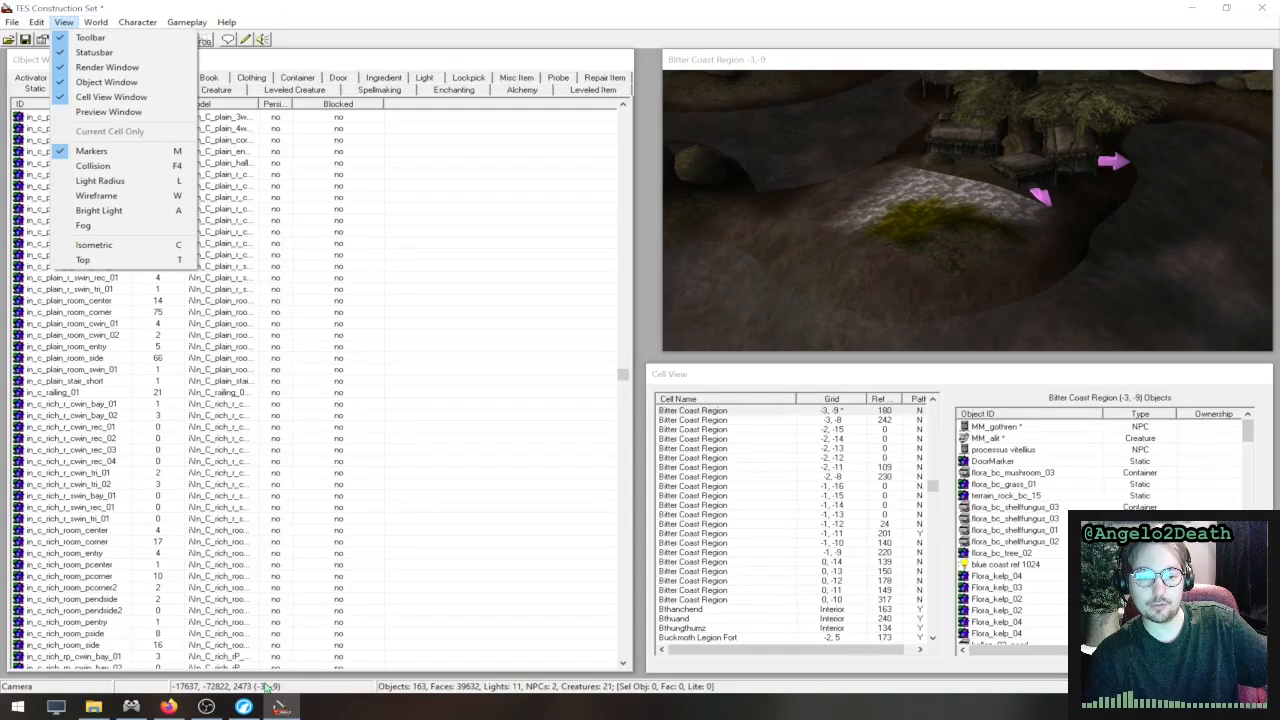
mouse_move(283, 709)
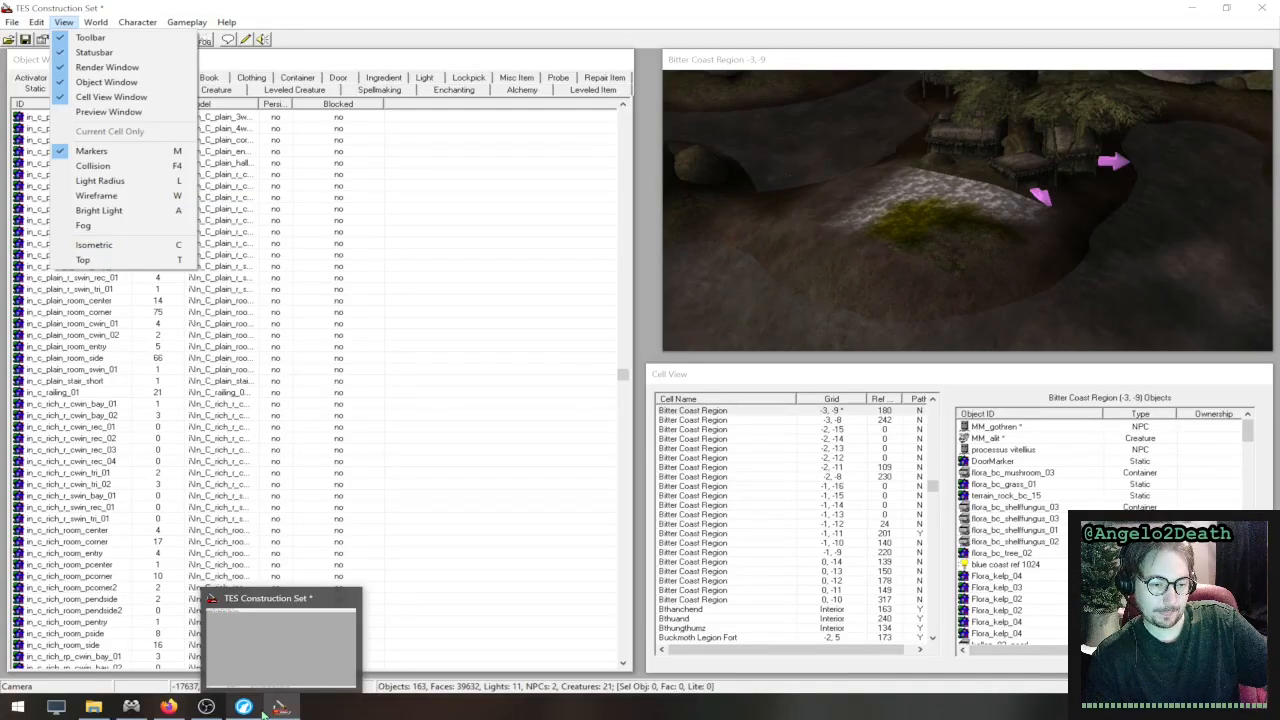
left_click(205, 709)
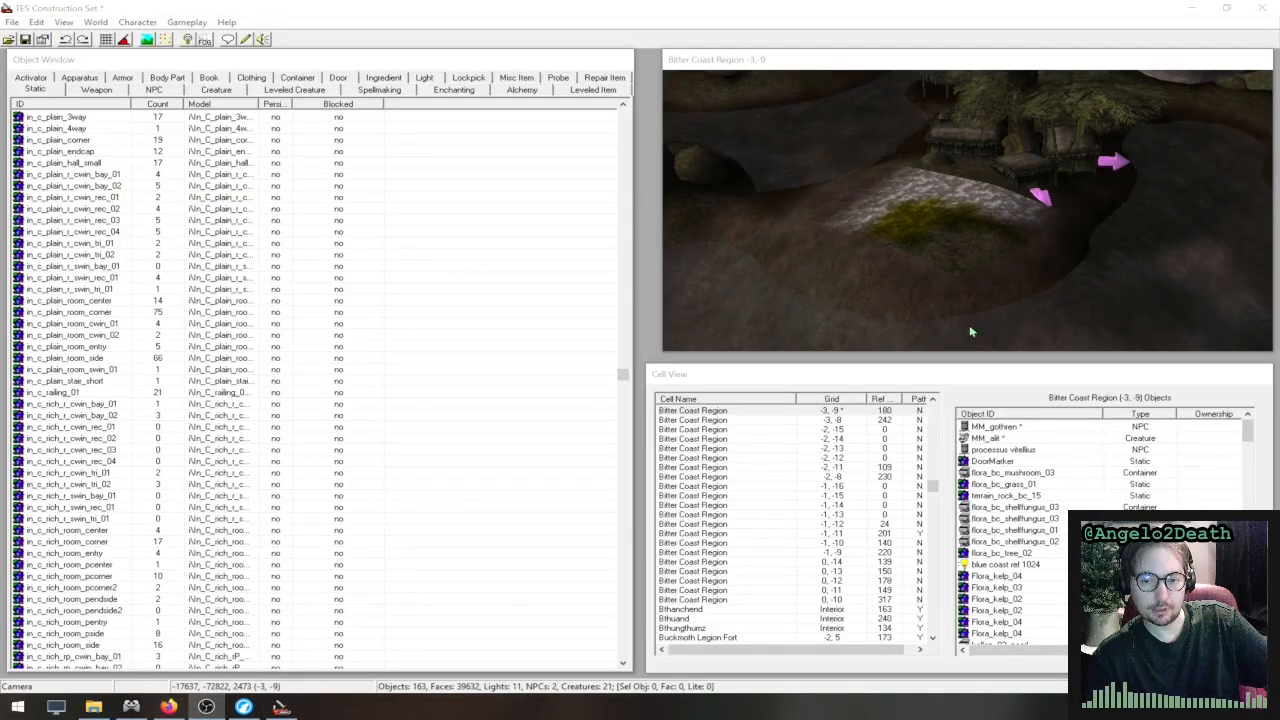